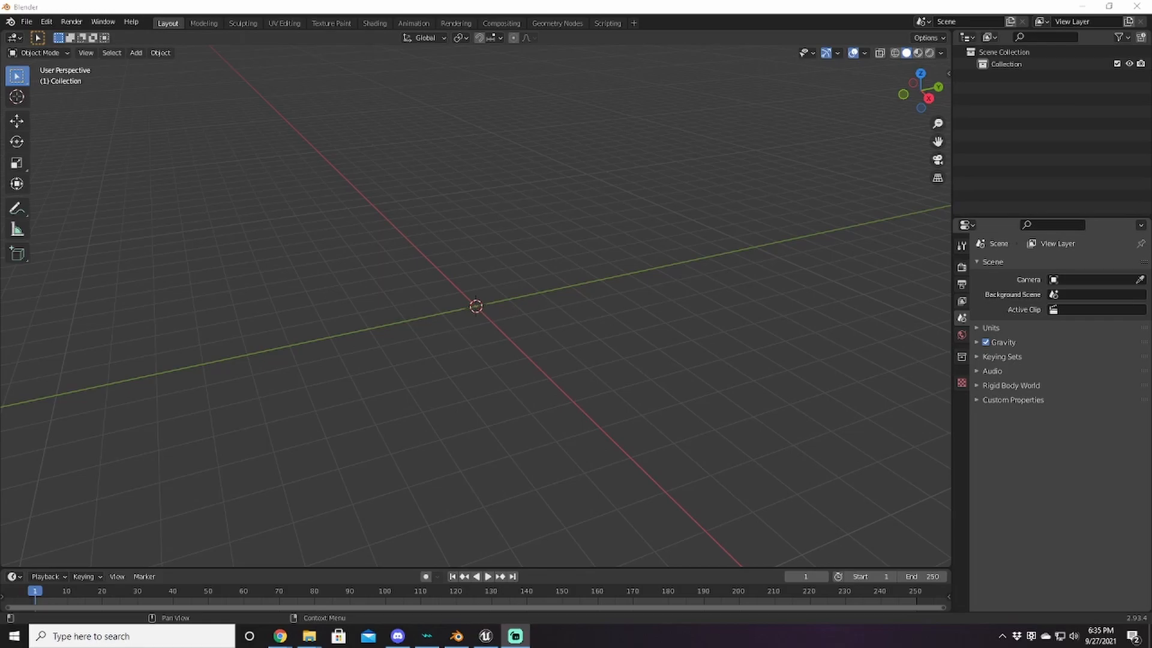
Step: Switch to Discord and open the kh3-modding channel on the OpenKH server
{"action": "left_click", "coordinate": [398, 636]}
{"action": "scroll", "coordinate": [21, 499], "scroll_direction": "down", "scroll_amount": 10}
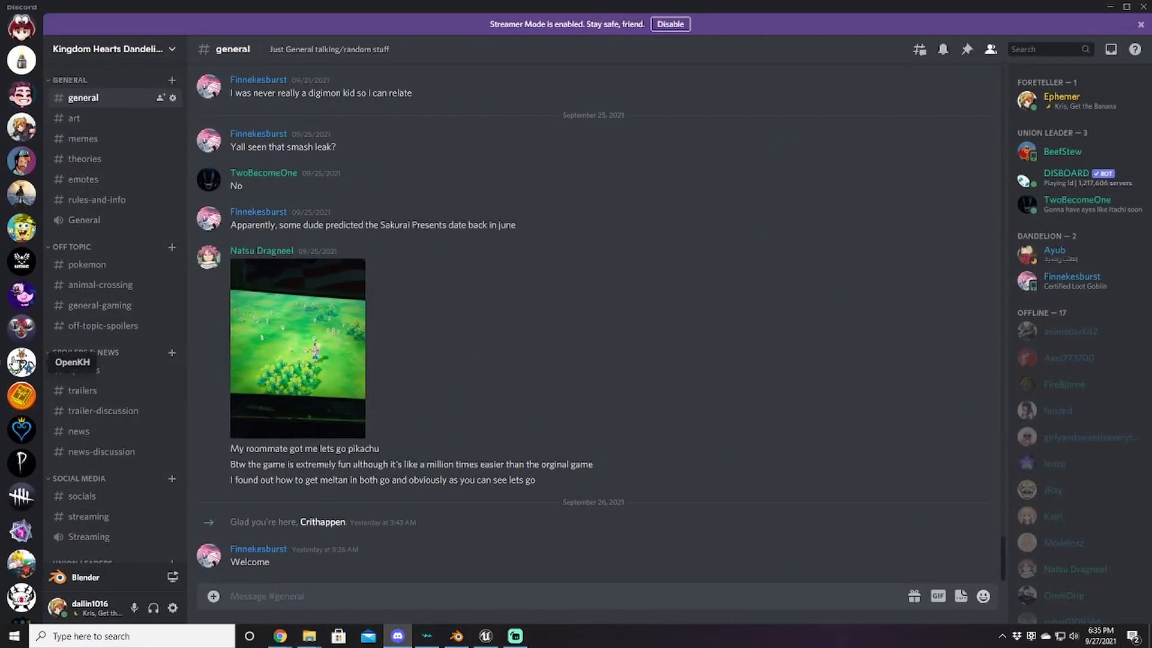
{"action": "left_click", "coordinate": [21, 362]}
{"action": "scroll", "coordinate": [653, 315], "scroll_direction": "down", "scroll_amount": 8}
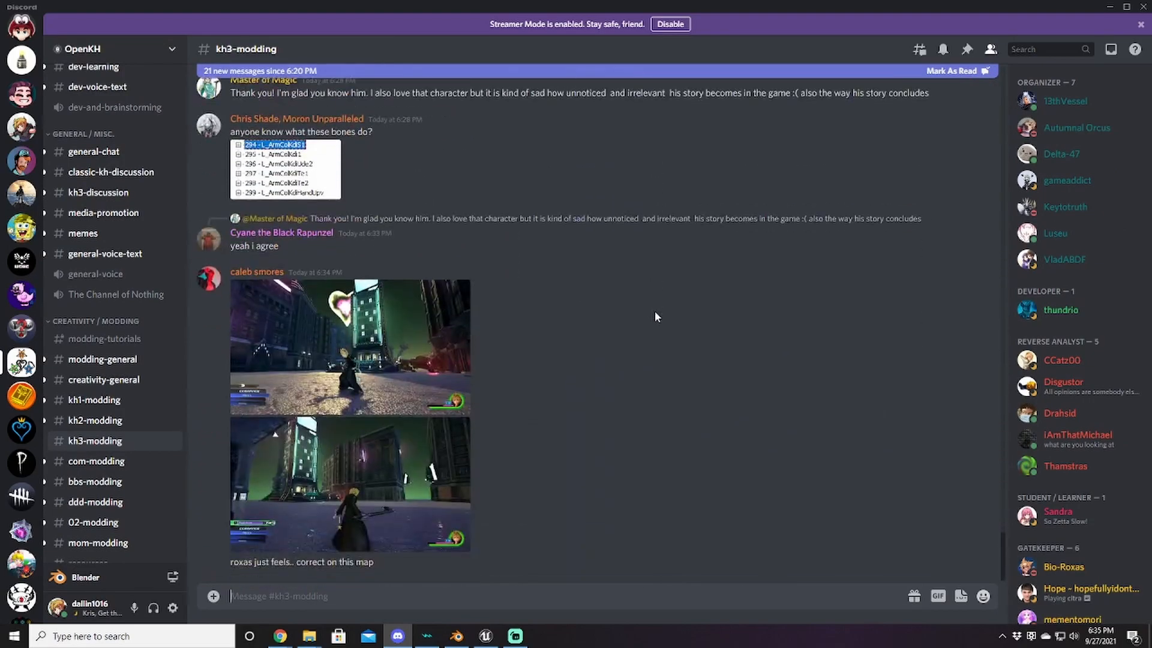
Step: Scroll through the channel's Pinned Messages, then close the list
{"action": "left_click", "coordinate": [966, 49]}
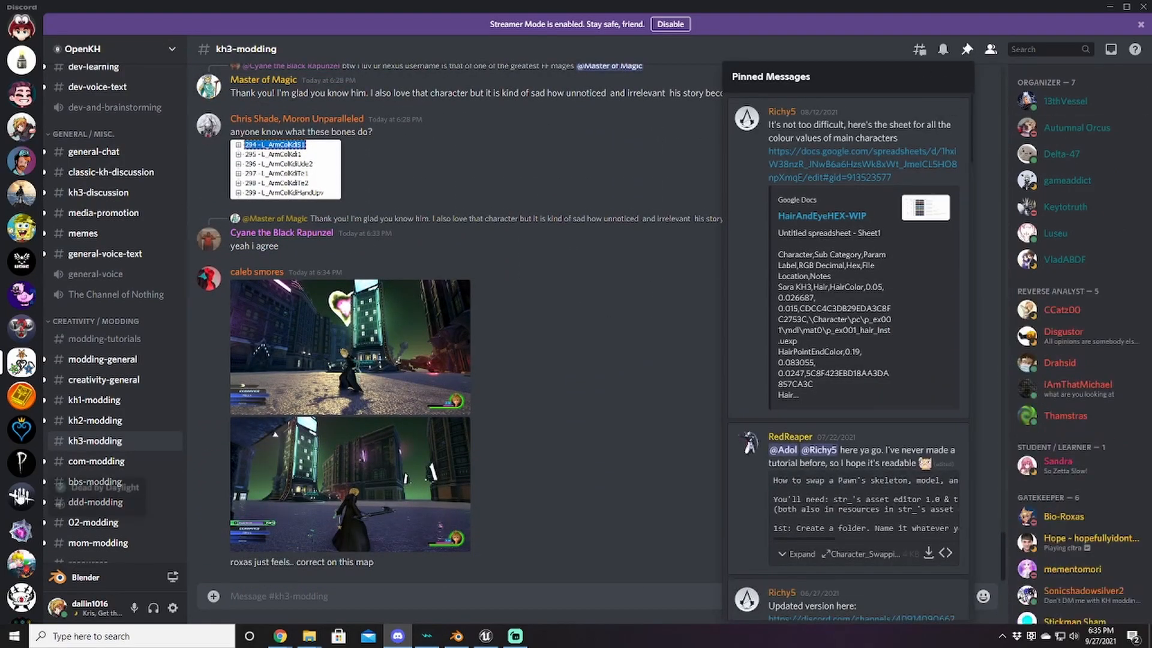
{"action": "scroll", "coordinate": [861, 380], "scroll_direction": "down", "scroll_amount": 10}
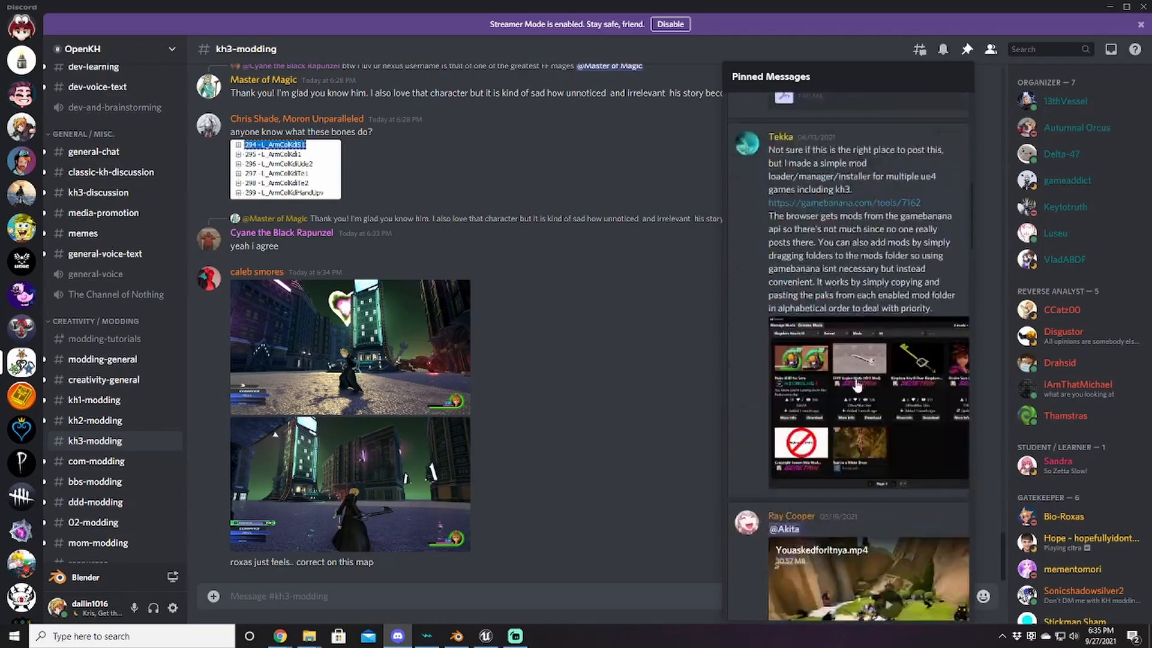
{"action": "scroll", "coordinate": [862, 380], "scroll_direction": "down", "scroll_amount": 15}
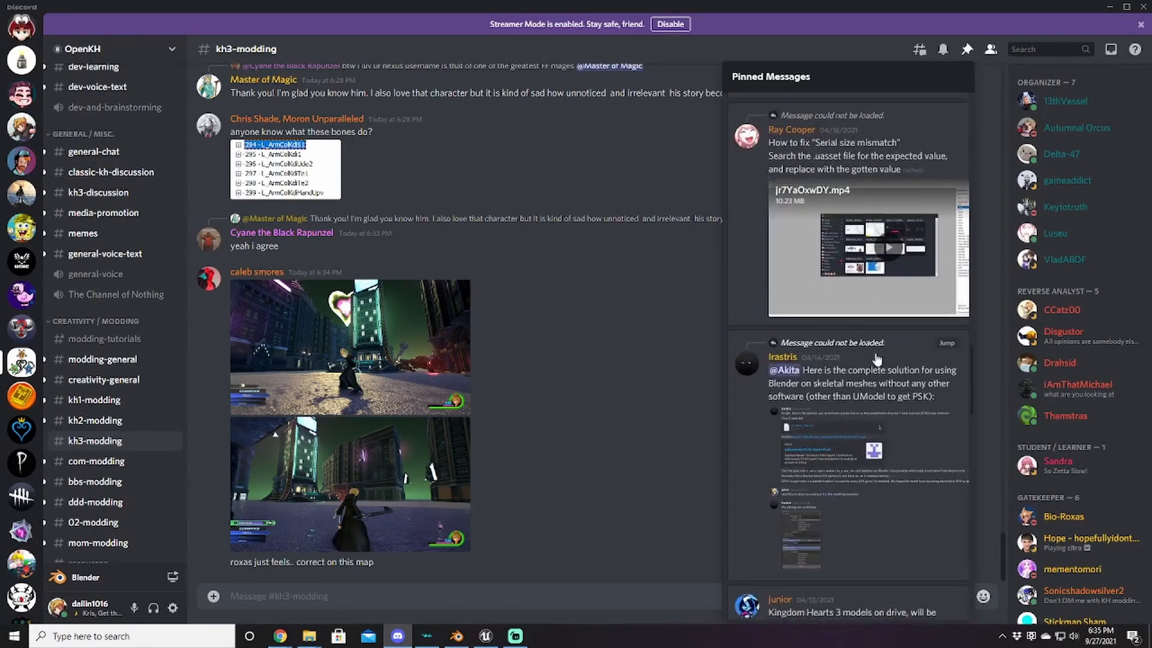
{"action": "scroll", "coordinate": [877, 359], "scroll_direction": "down", "scroll_amount": 5}
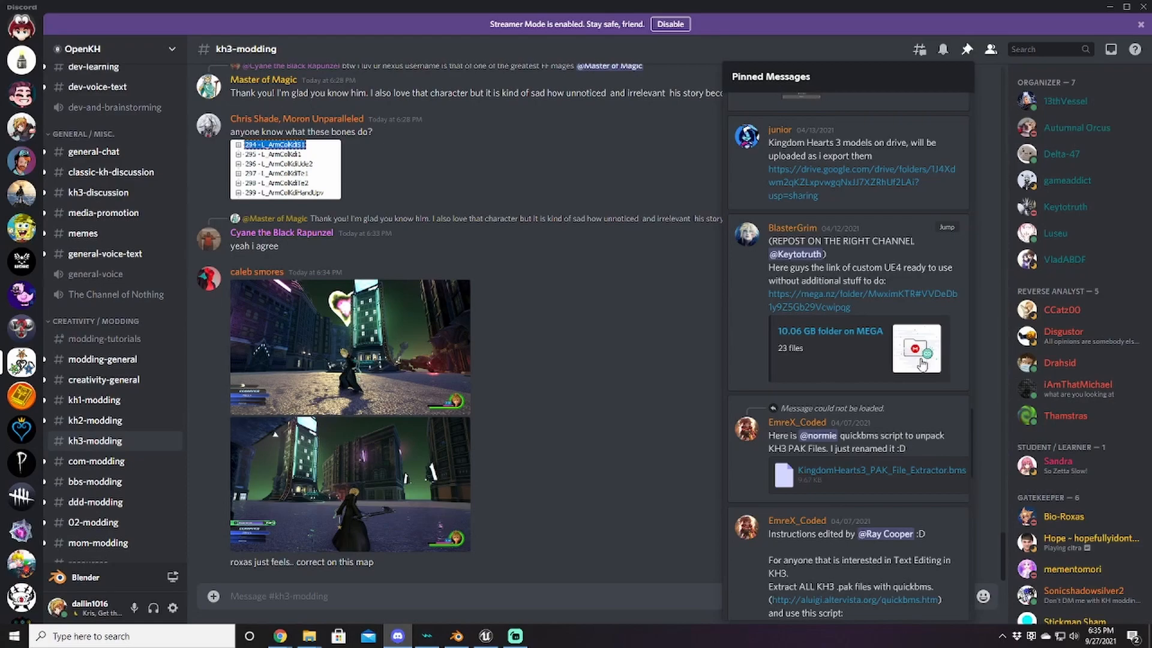
{"action": "left_click", "coordinate": [698, 319]}
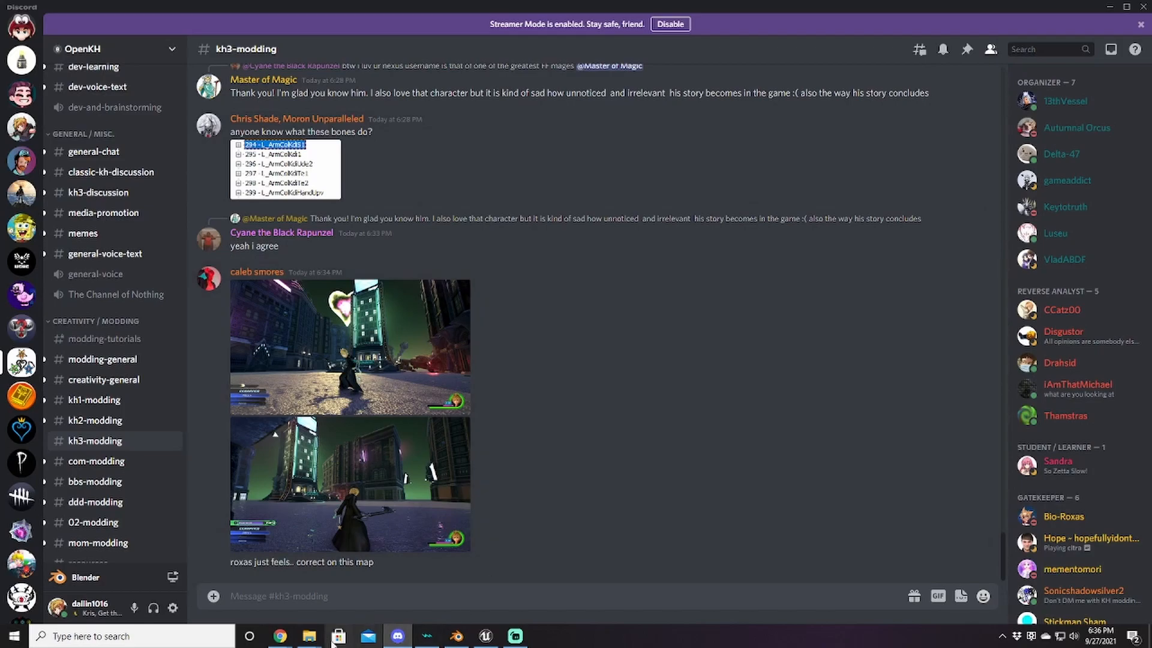
Step: Launch umodel.exe from the _Umodel folder and tick Override game detection in Startup Options
{"action": "mouse_move", "coordinate": [325, 639]}
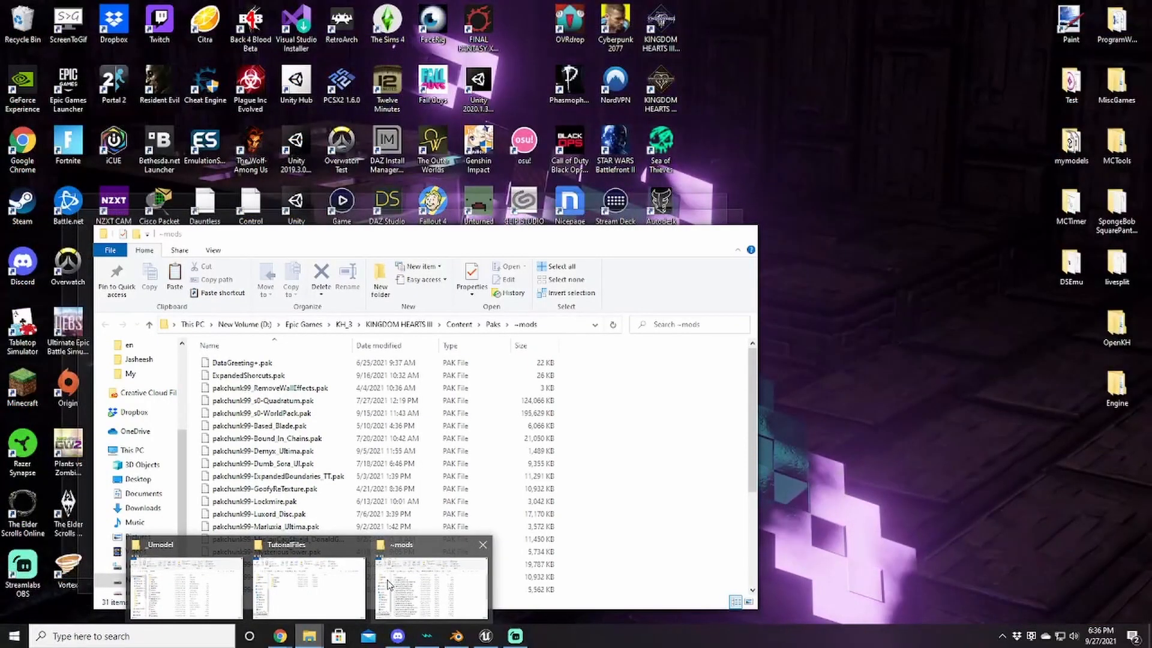
{"action": "left_click", "coordinate": [430, 591]}
{"action": "mouse_move", "coordinate": [309, 637]}
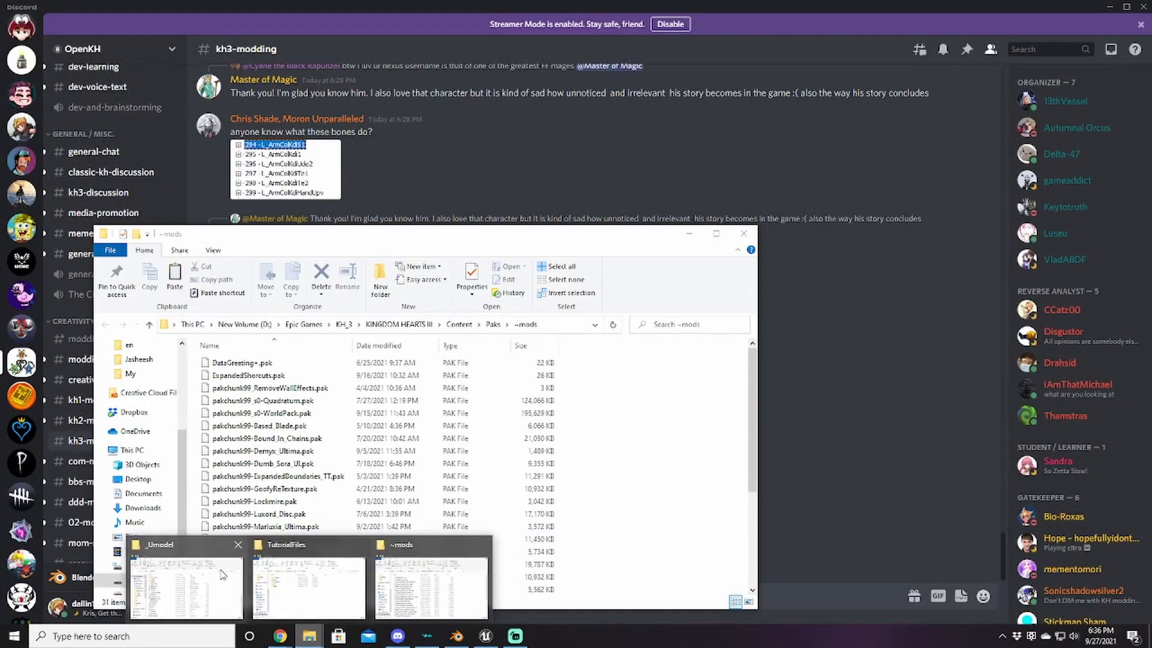
{"action": "left_click", "coordinate": [275, 564]}
{"action": "left_click", "coordinate": [180, 576]}
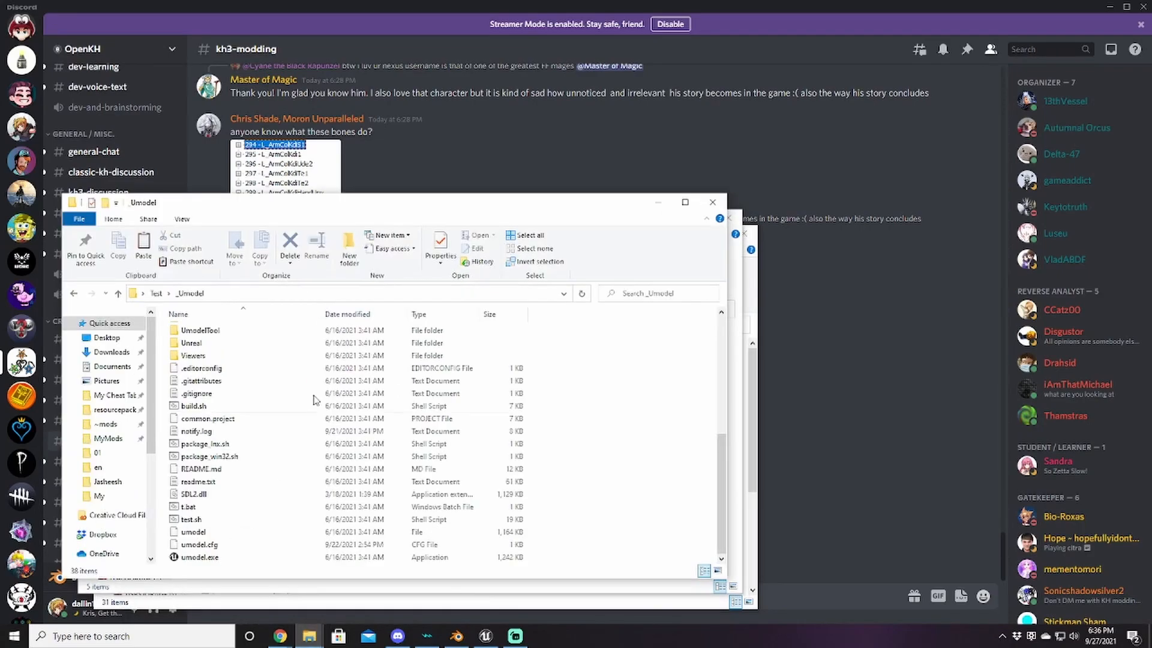
{"action": "double_click", "coordinate": [198, 557]}
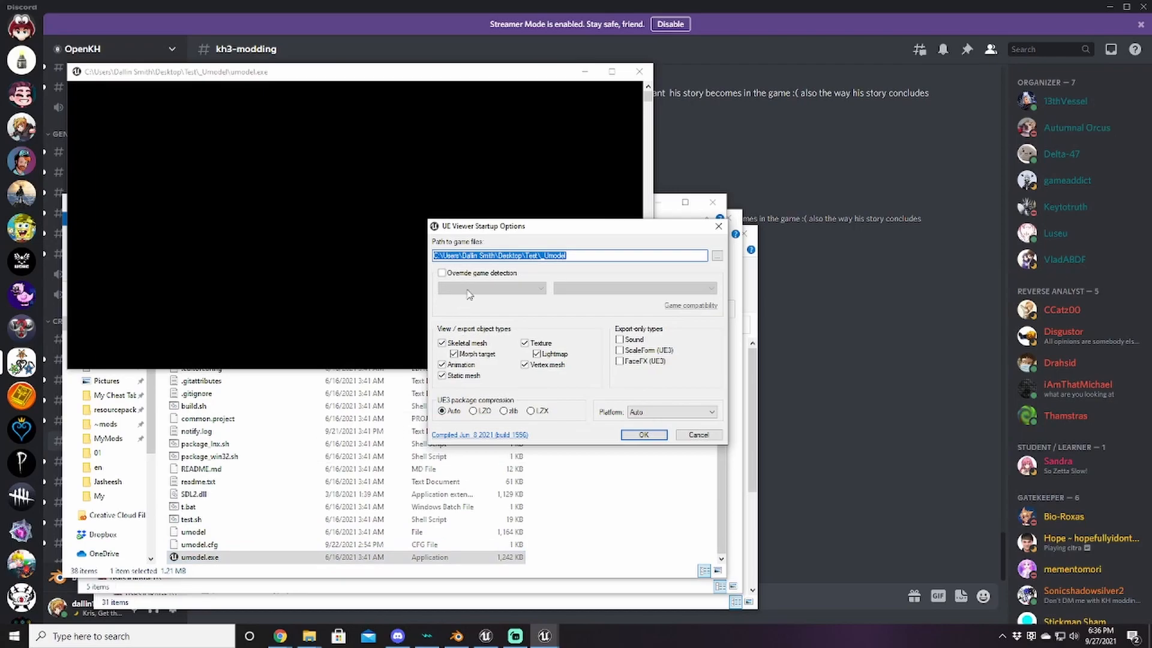
{"action": "left_click", "coordinate": [470, 273]}
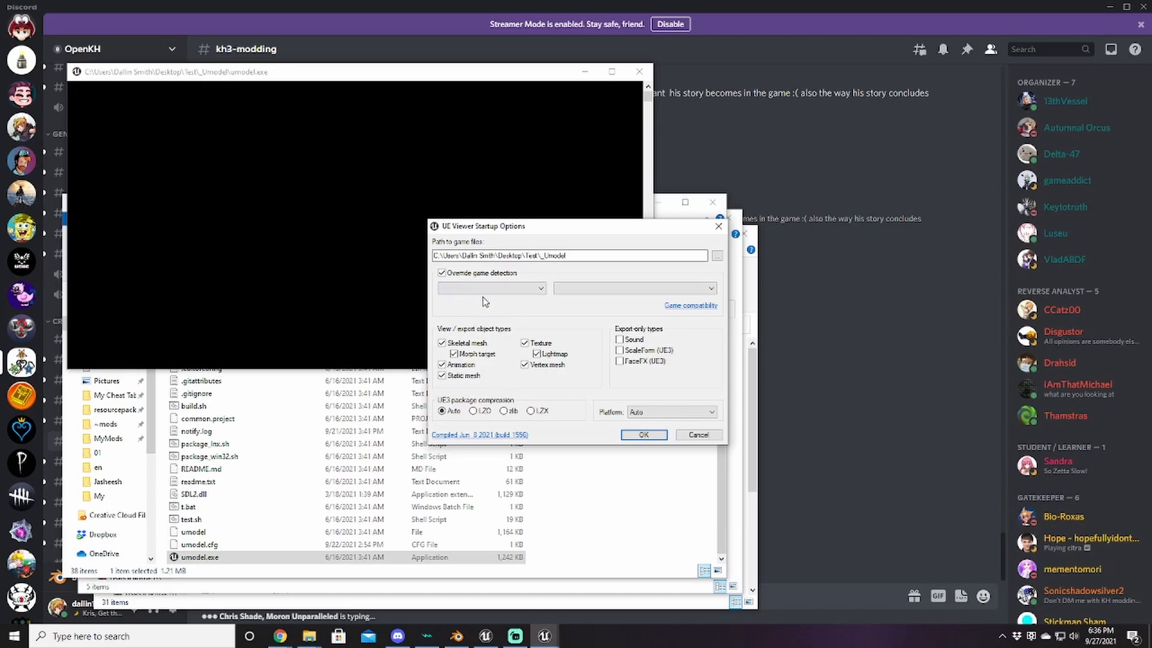
{"action": "mouse_move", "coordinate": [280, 635]}
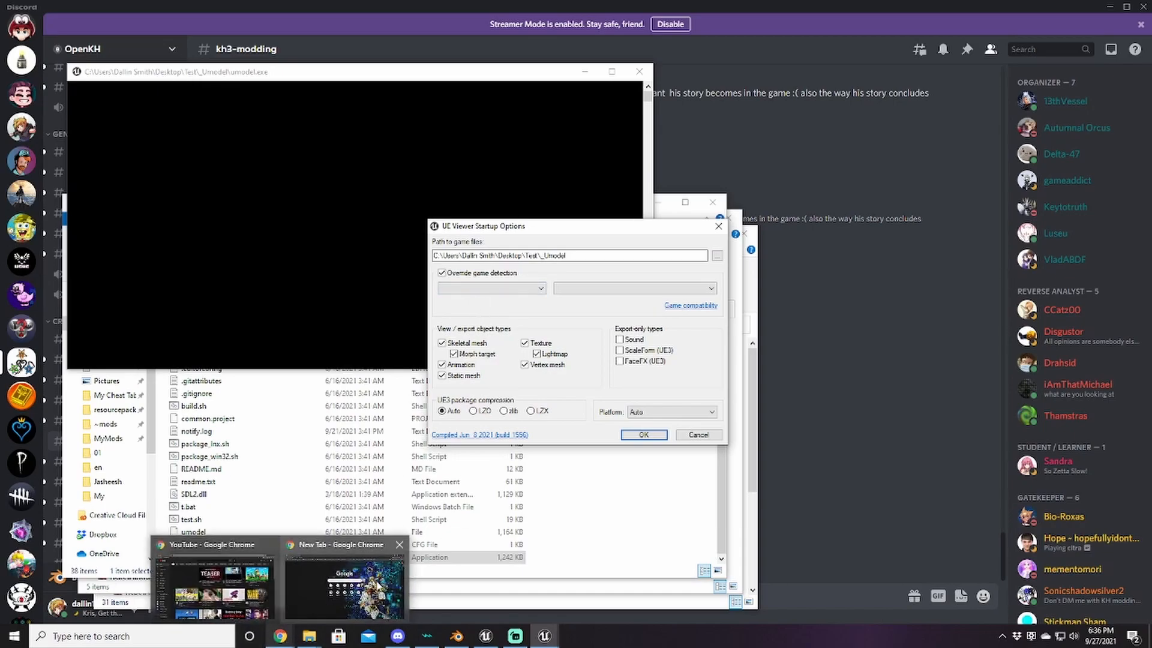
{"action": "left_click", "coordinate": [348, 576]}
Step: In a new tab, go to openkh.dev and open the Kingdom Hearts III Pawns page
{"action": "left_click", "coordinate": [161, 10]}
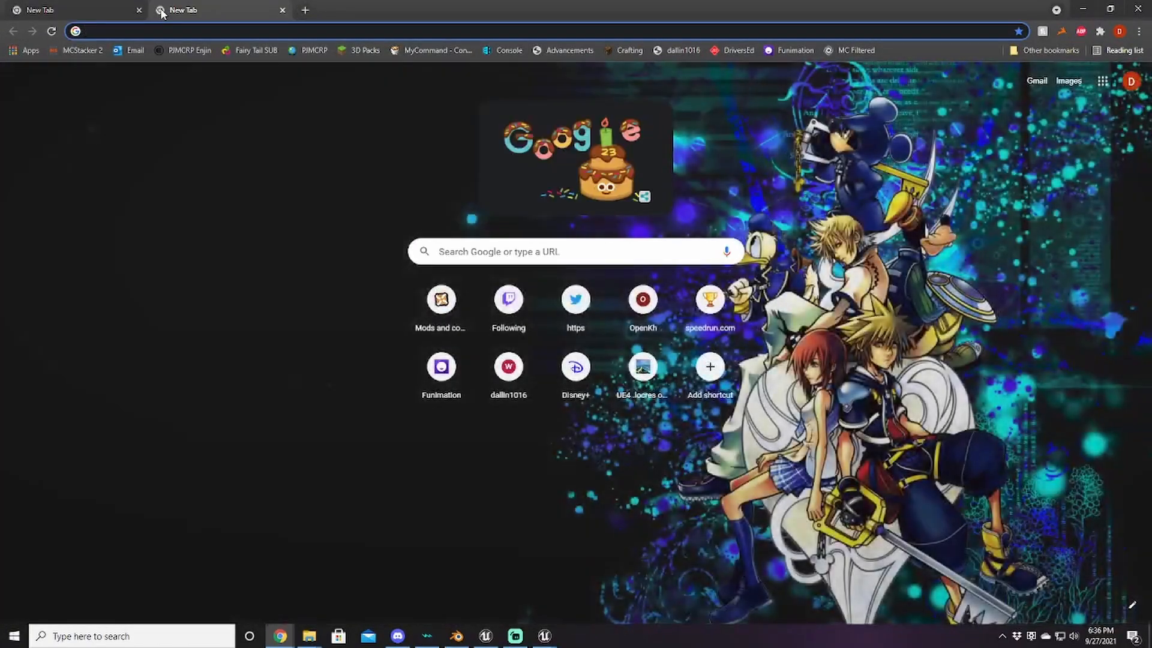
{"action": "type", "text": "op"}
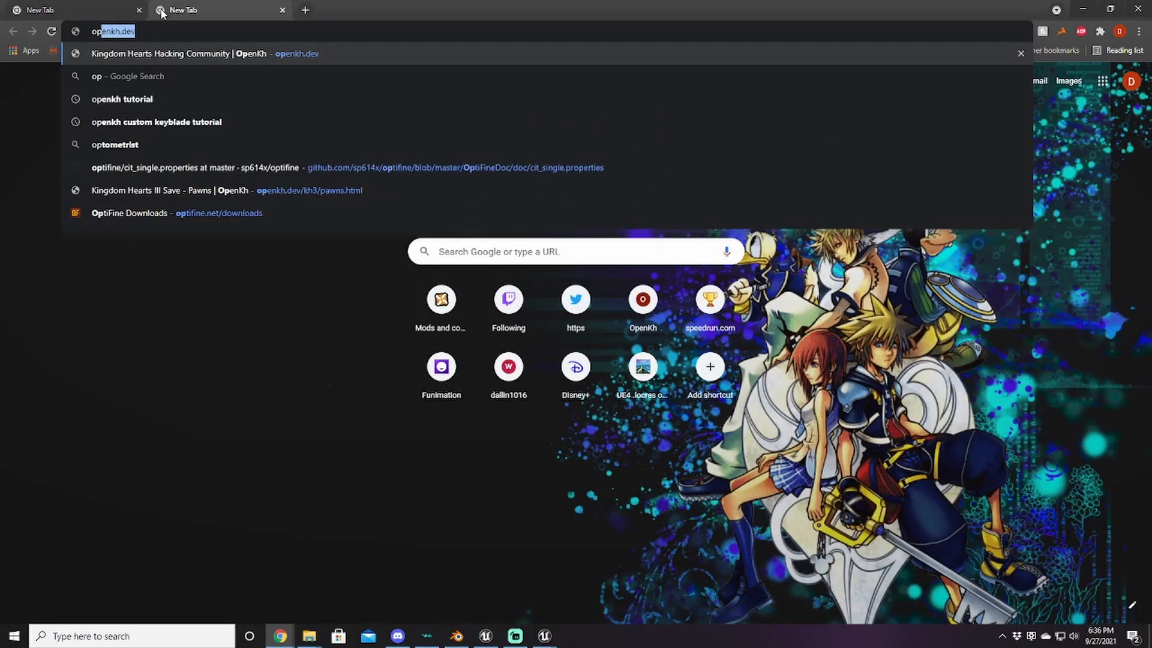
{"action": "key", "text": "Return"}
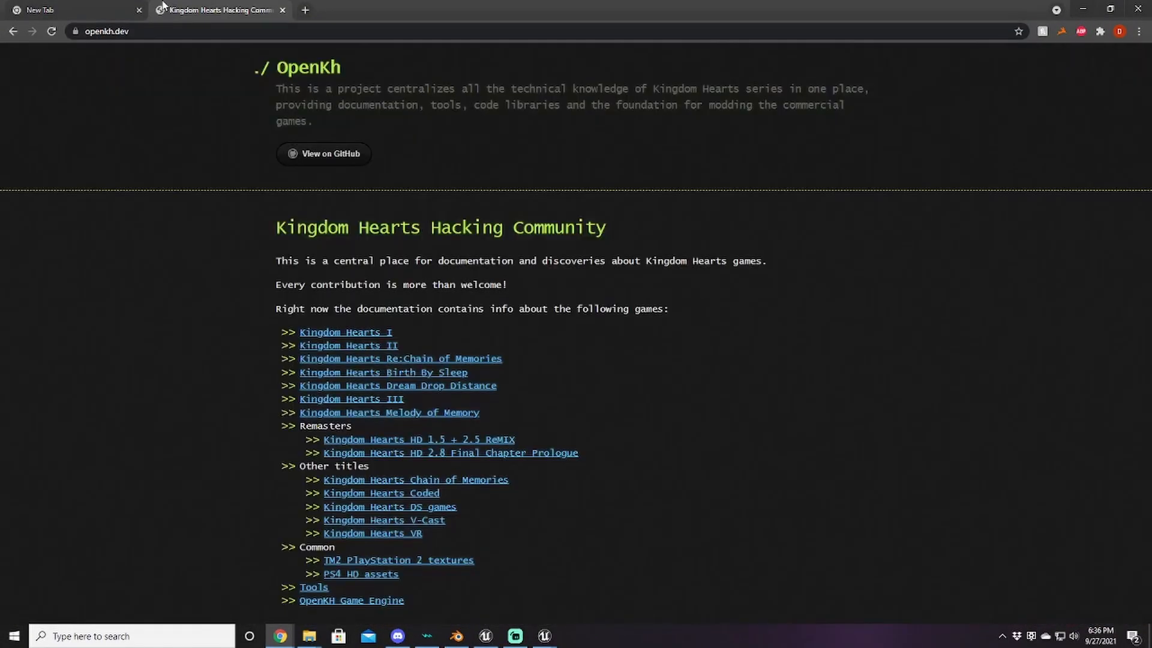
{"action": "left_click", "coordinate": [372, 400]}
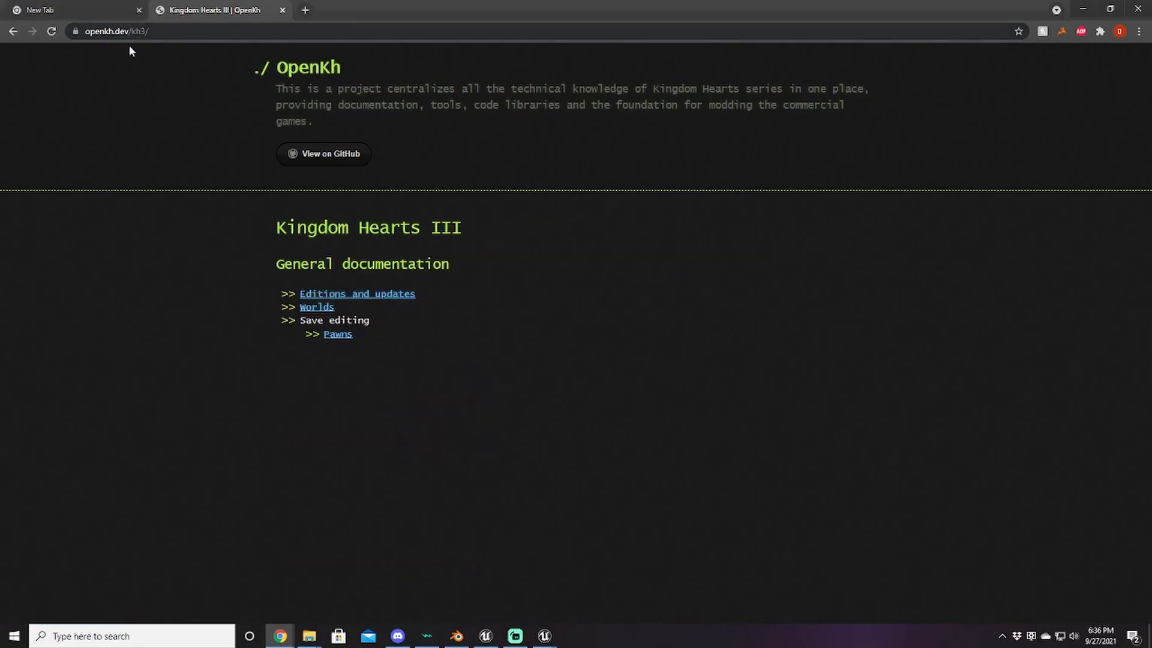
{"action": "left_click", "coordinate": [337, 334]}
Step: Scroll down the Weapon table to the w_so weapon codes
{"action": "scroll", "coordinate": [395, 364], "scroll_direction": "down", "scroll_amount": 20}
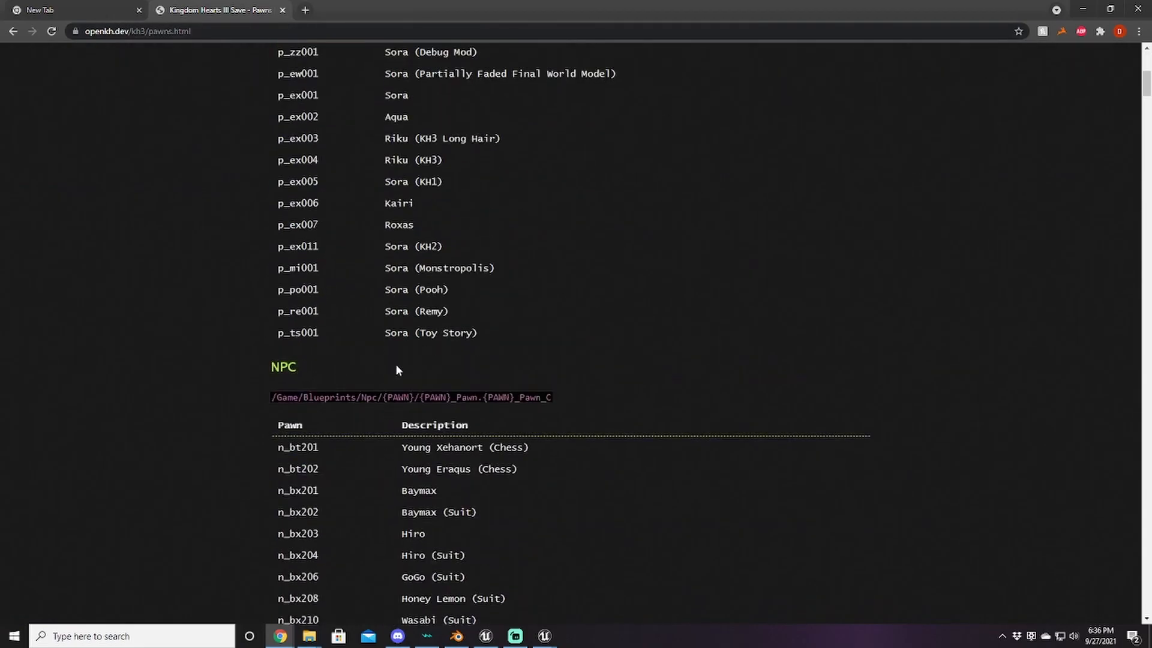
{"action": "scroll", "coordinate": [504, 348], "scroll_direction": "down", "scroll_amount": 20}
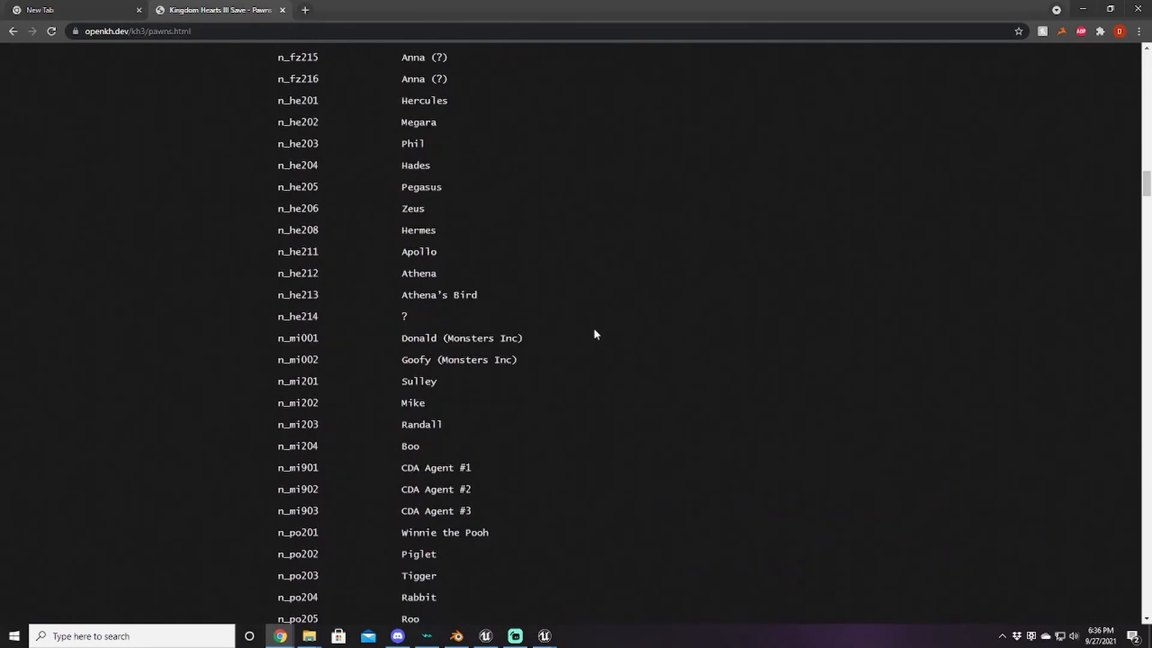
{"action": "left_click_drag", "start_coordinate": [1147, 227], "coordinate": [1117, 519]}
{"action": "scroll", "coordinate": [564, 480], "scroll_direction": "down", "scroll_amount": 7}
{"action": "scroll", "coordinate": [570, 500], "scroll_direction": "down", "scroll_amount": 9}
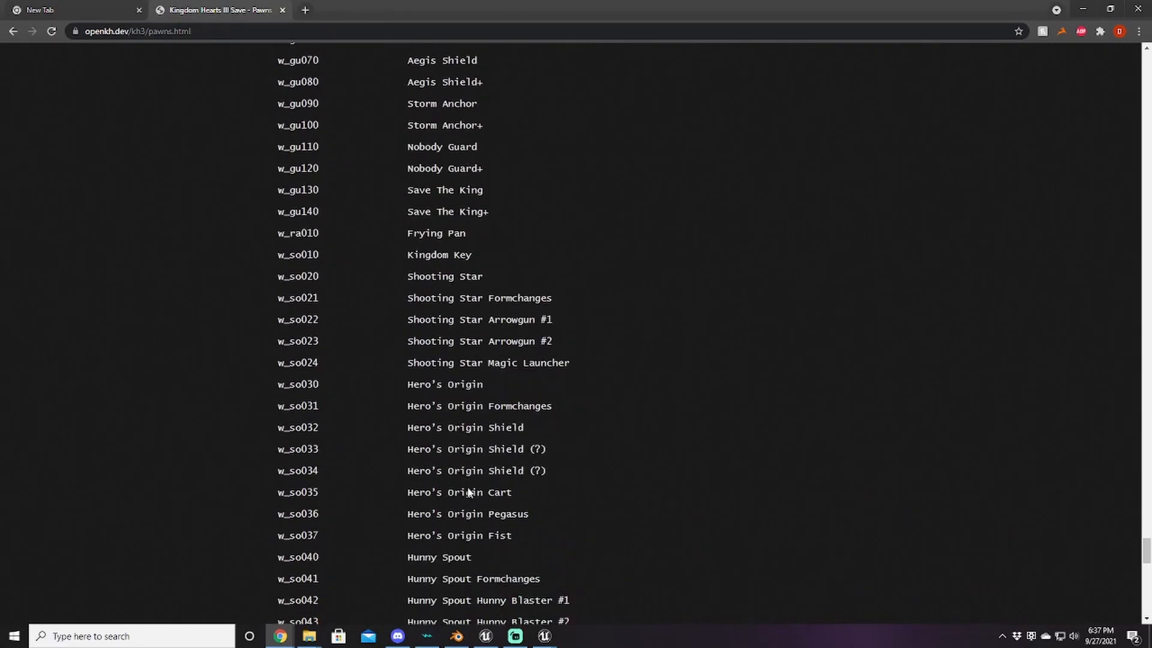
{"action": "scroll", "coordinate": [456, 465], "scroll_direction": "up", "scroll_amount": 4}
{"action": "scroll", "coordinate": [483, 456], "scroll_direction": "up", "scroll_amount": 6}
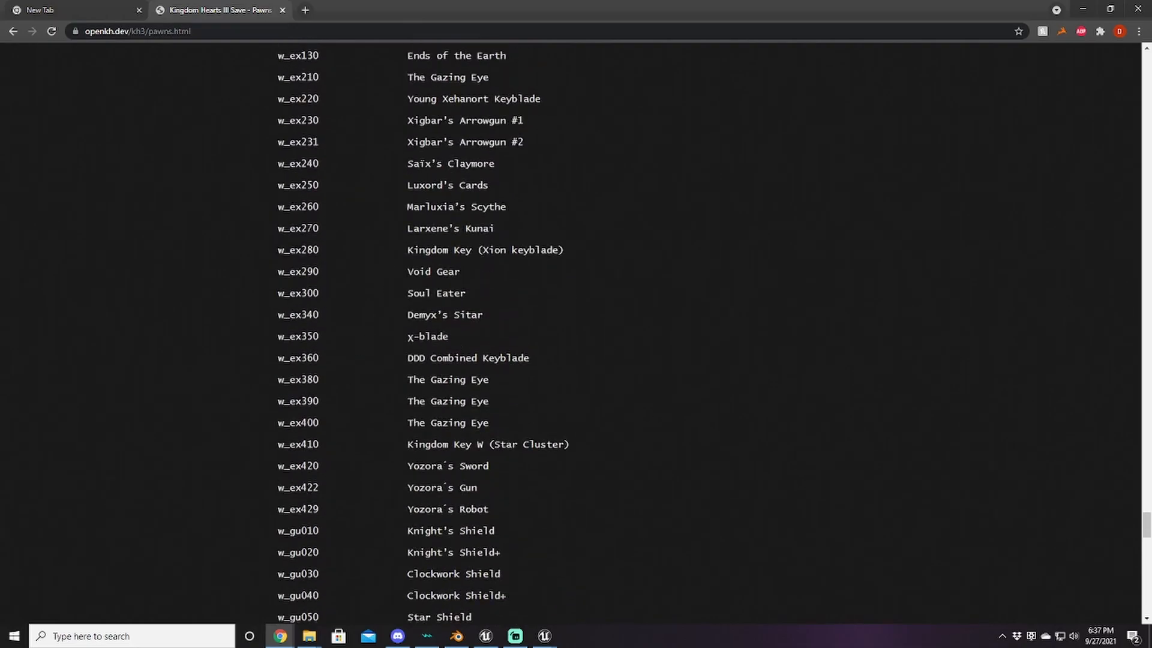
{"action": "scroll", "coordinate": [342, 362], "scroll_direction": "down", "scroll_amount": 10}
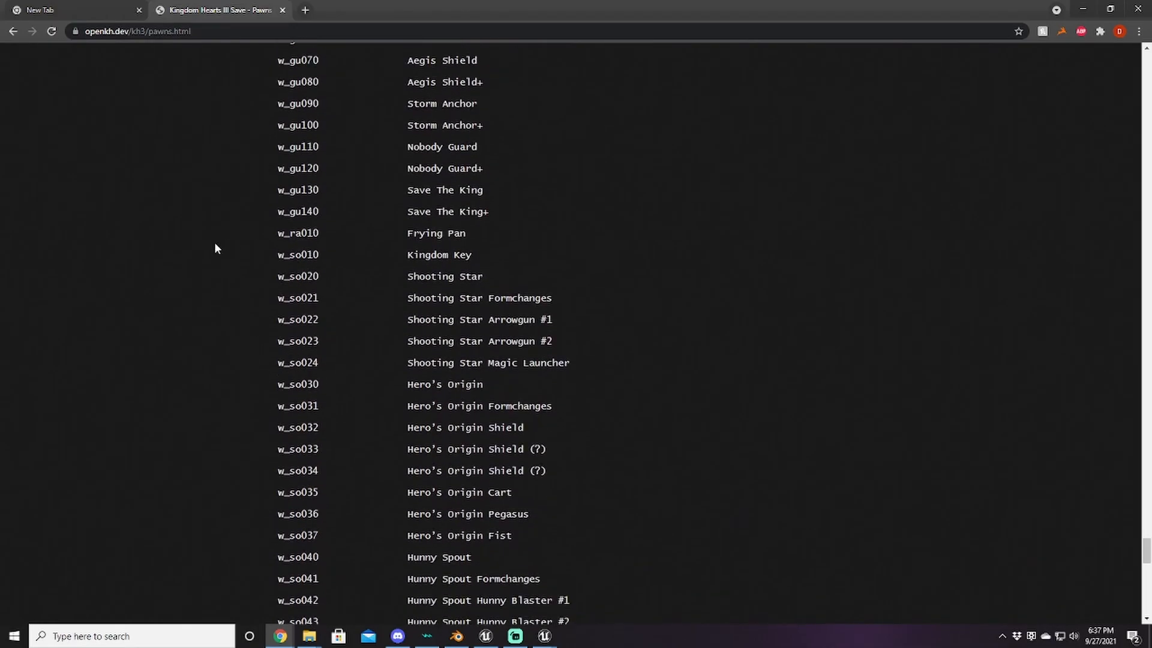
{"action": "scroll", "coordinate": [523, 423], "scroll_direction": "down", "scroll_amount": 13}
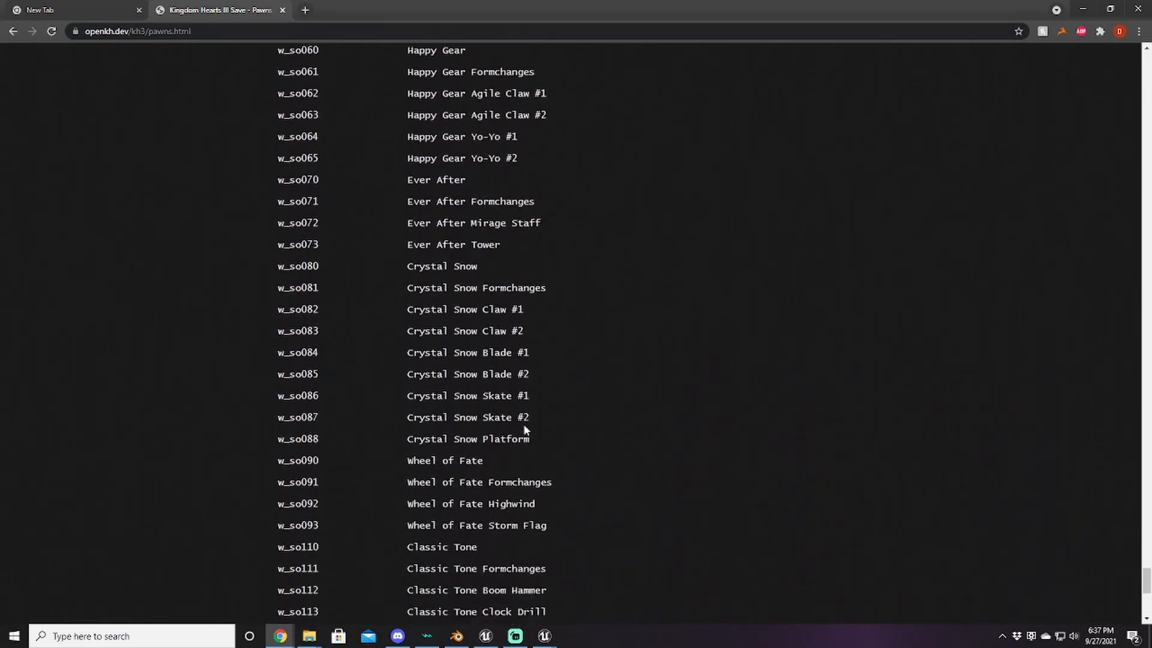
{"action": "scroll", "coordinate": [520, 394], "scroll_direction": "down", "scroll_amount": 5}
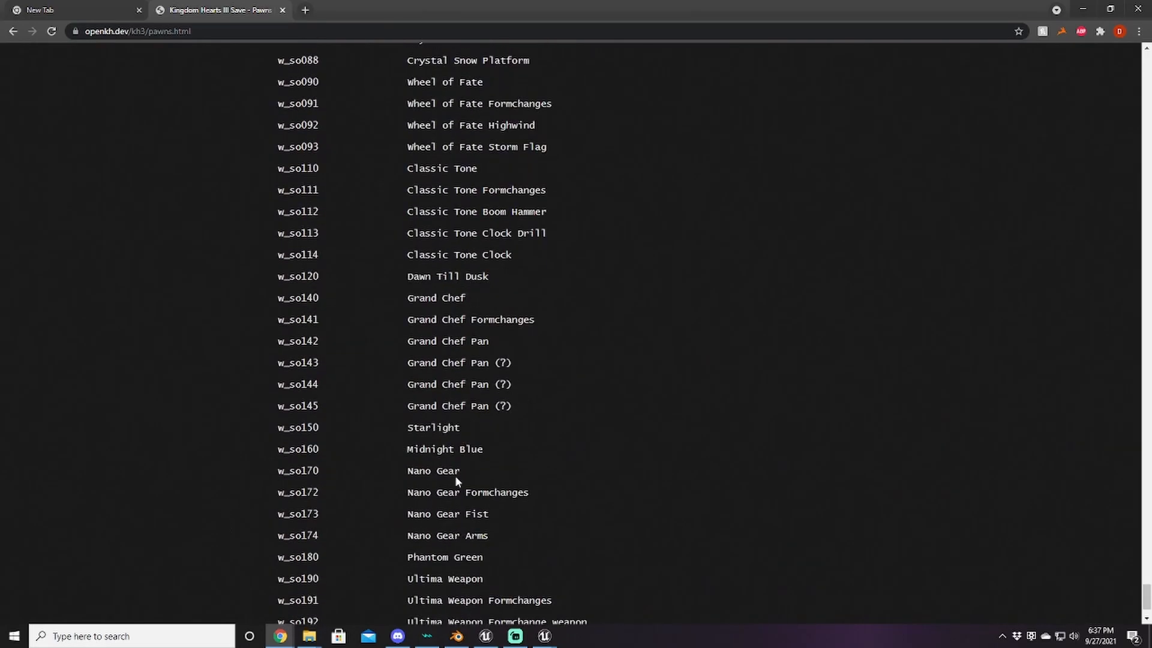
{"action": "scroll", "coordinate": [235, 478], "scroll_direction": "down", "scroll_amount": 1}
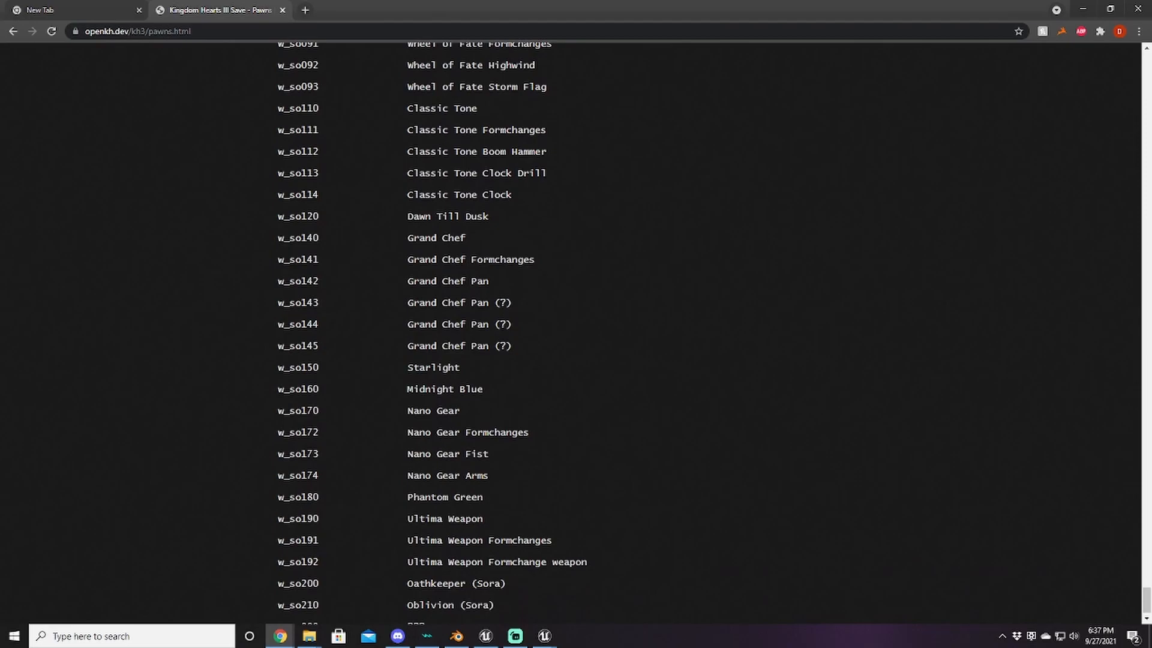
{"action": "scroll", "coordinate": [376, 519], "scroll_direction": "down", "scroll_amount": 1}
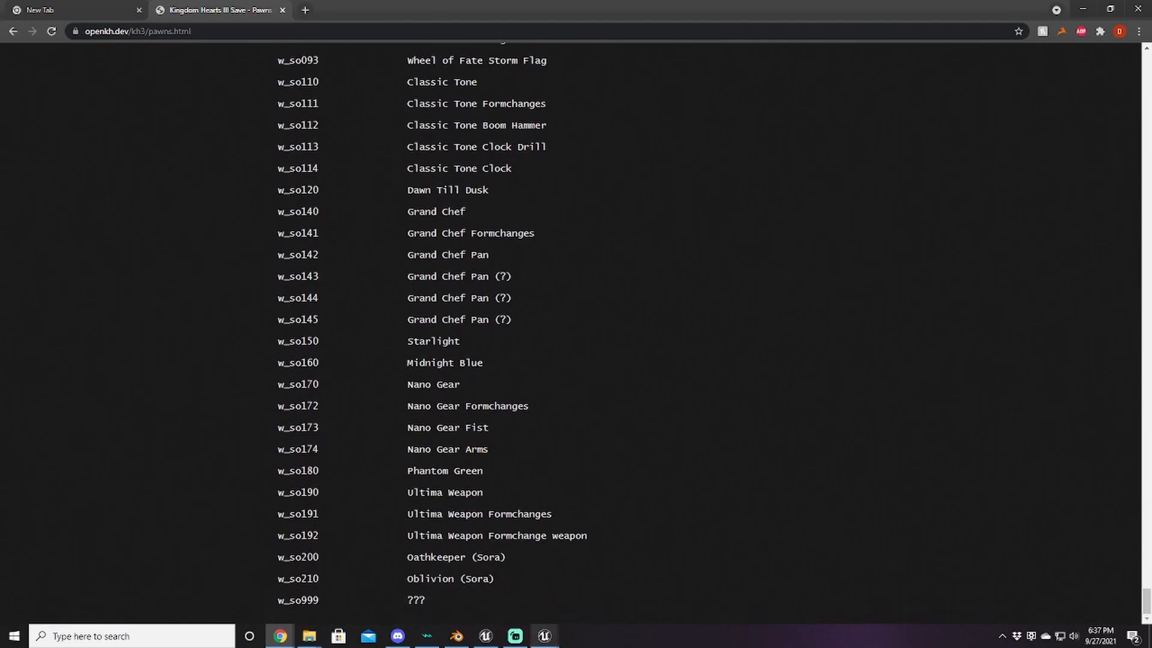
Step: Set the game detection override to Unreal engine 4, Kingdom Hearts 3
{"action": "mouse_move", "coordinate": [544, 635]}
{"action": "left_click", "coordinate": [647, 593]}
{"action": "left_click", "coordinate": [443, 273]}
{"action": "left_click", "coordinate": [443, 274]}
{"action": "left_click", "coordinate": [491, 289]}
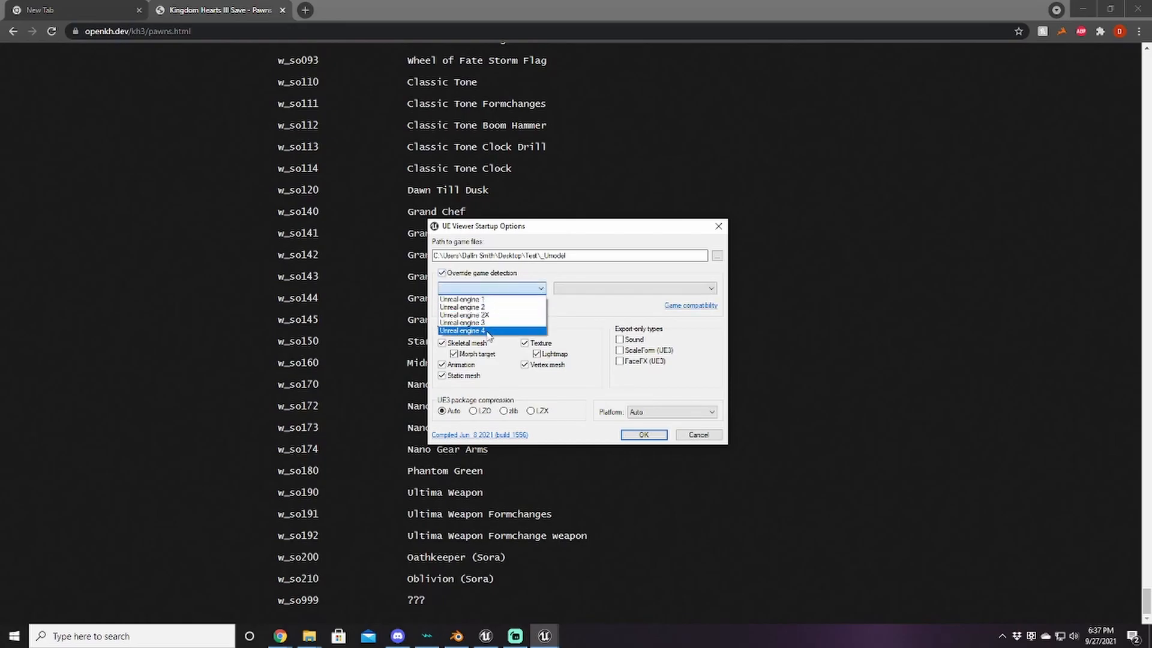
{"action": "left_click", "coordinate": [489, 331]}
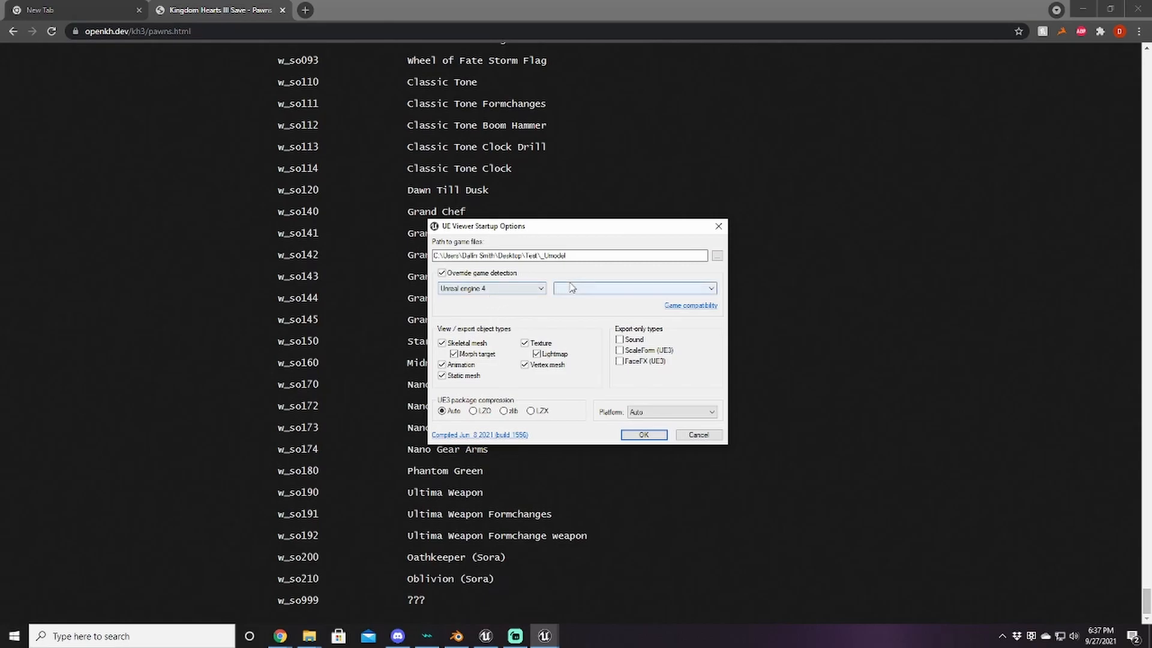
{"action": "left_click", "coordinate": [573, 288]}
{"action": "scroll", "coordinate": [639, 487], "scroll_direction": "down", "scroll_amount": 3}
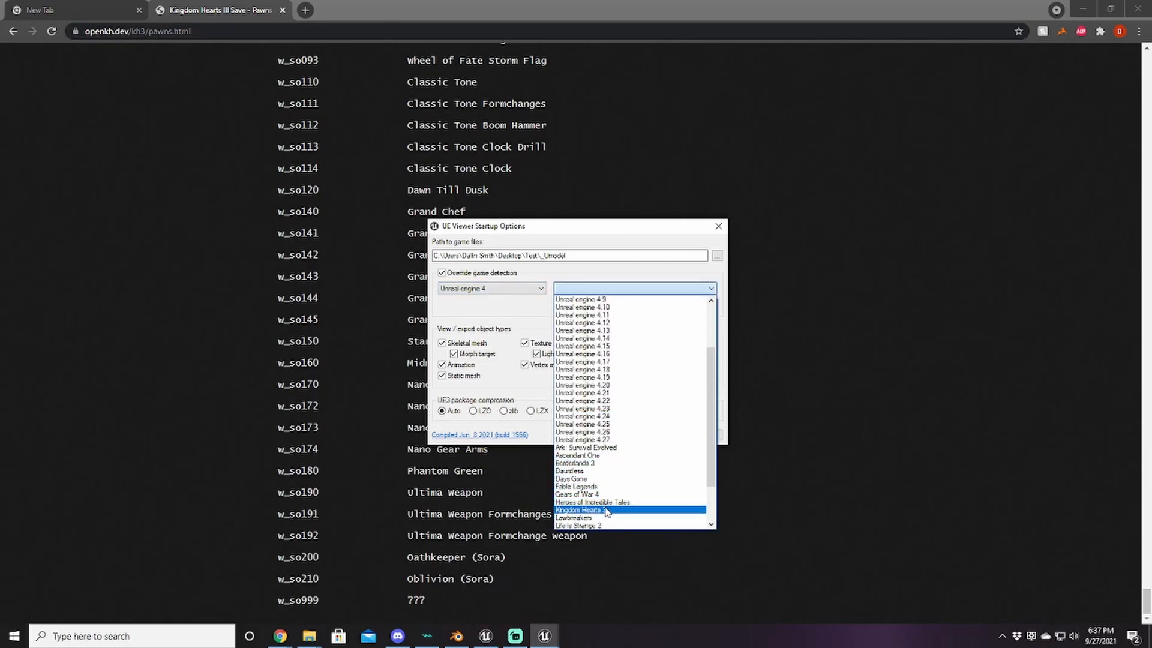
{"action": "scroll", "coordinate": [603, 481], "scroll_direction": "down", "scroll_amount": 1}
{"action": "left_click", "coordinate": [603, 486]}
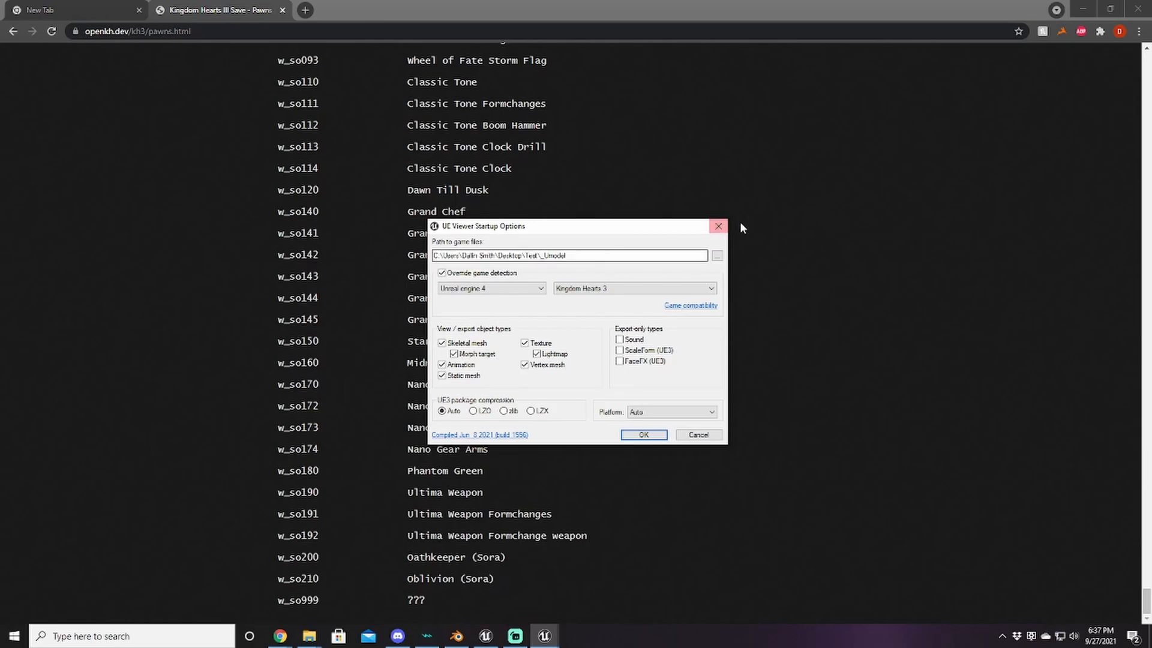
Step: Set Path to game files to the KINGDOM HEARTS III Content\Paks folder
{"action": "left_click", "coordinate": [718, 256]}
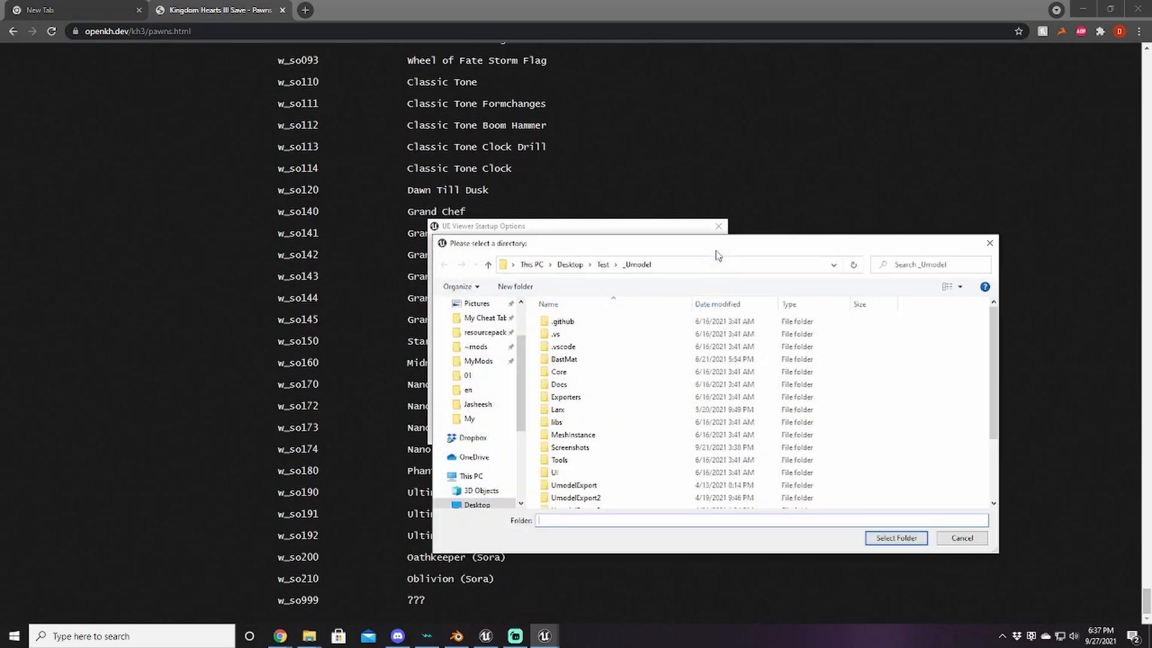
{"action": "left_click", "coordinate": [480, 347]}
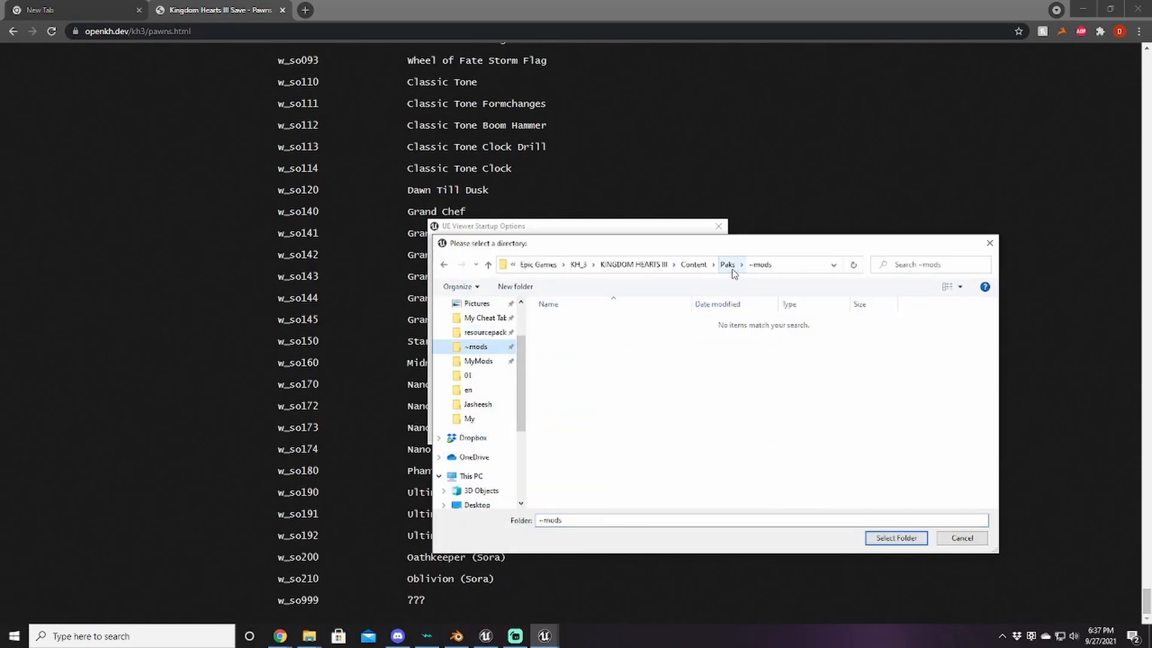
{"action": "left_click", "coordinate": [730, 267]}
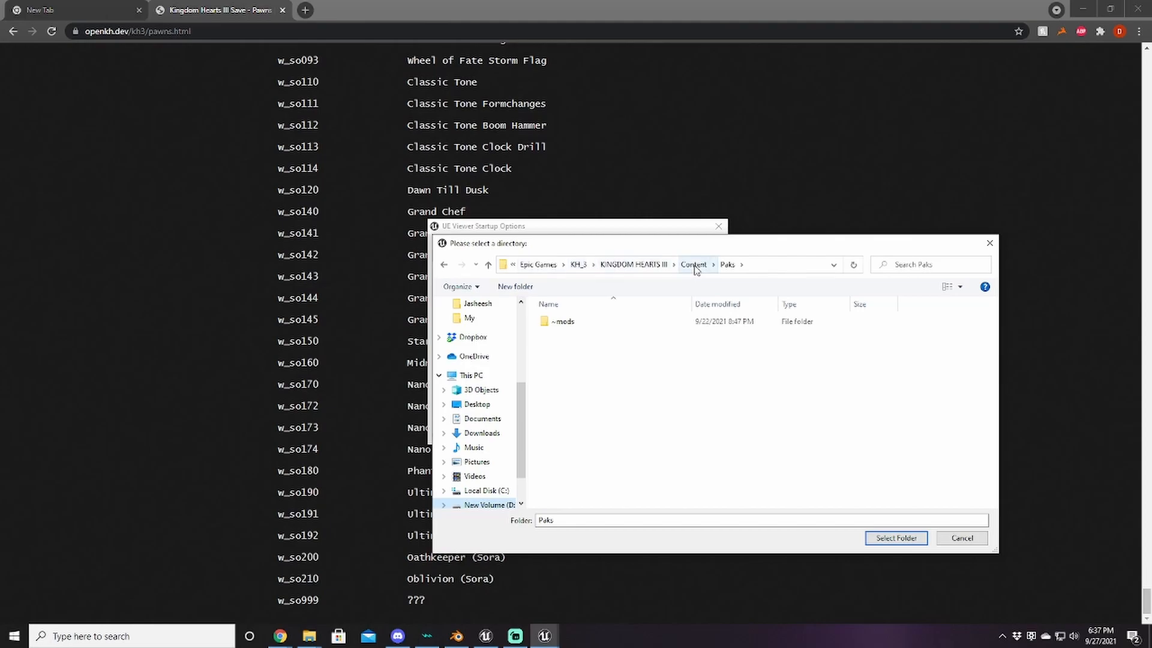
{"action": "left_click", "coordinate": [895, 537]}
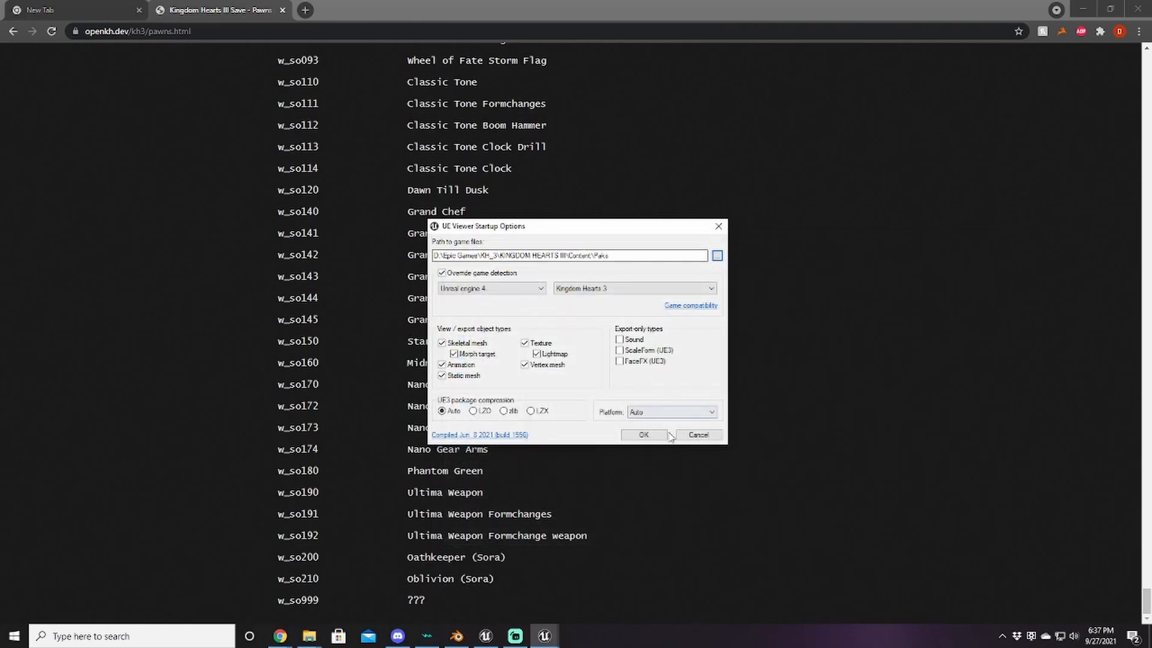
Step: Accept the startup options and copy the AES key from the Discord pinned messages
{"action": "left_click", "coordinate": [644, 435]}
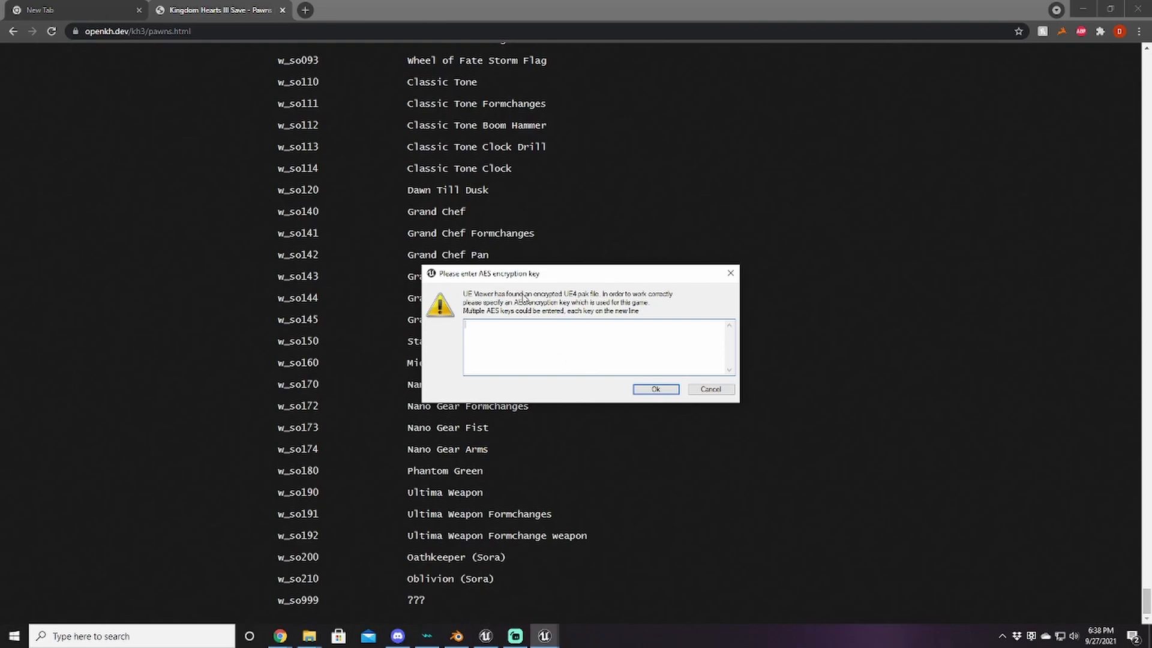
{"action": "left_click", "coordinate": [398, 635]}
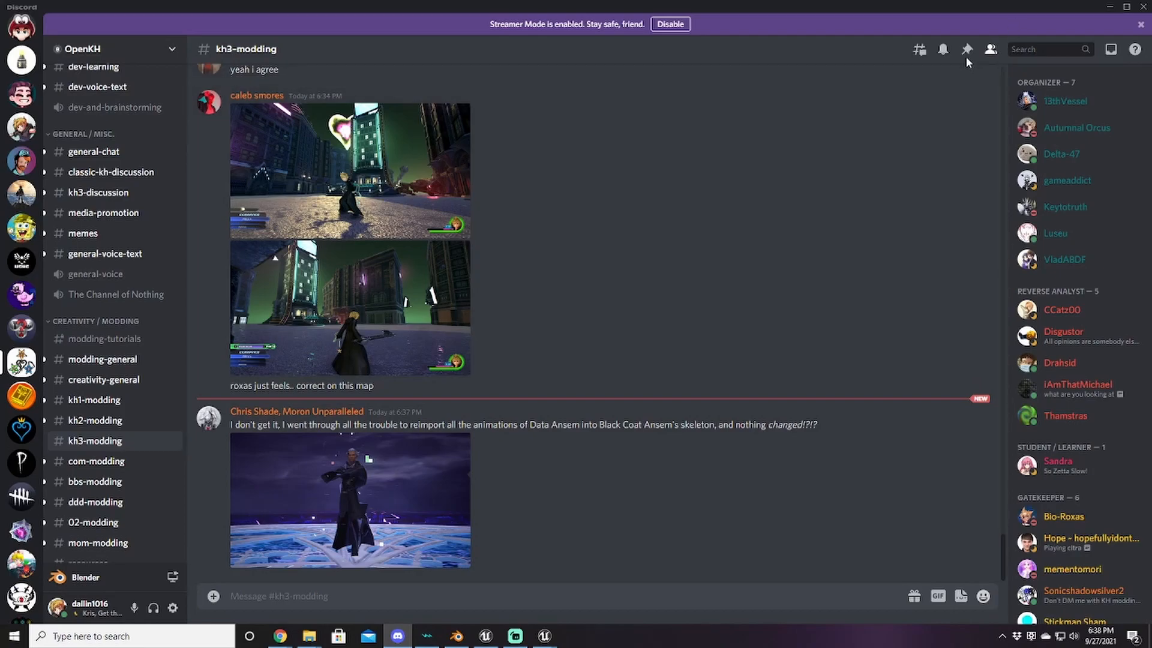
{"action": "left_click", "coordinate": [967, 49]}
{"action": "scroll", "coordinate": [967, 161], "scroll_direction": "down", "scroll_amount": 6}
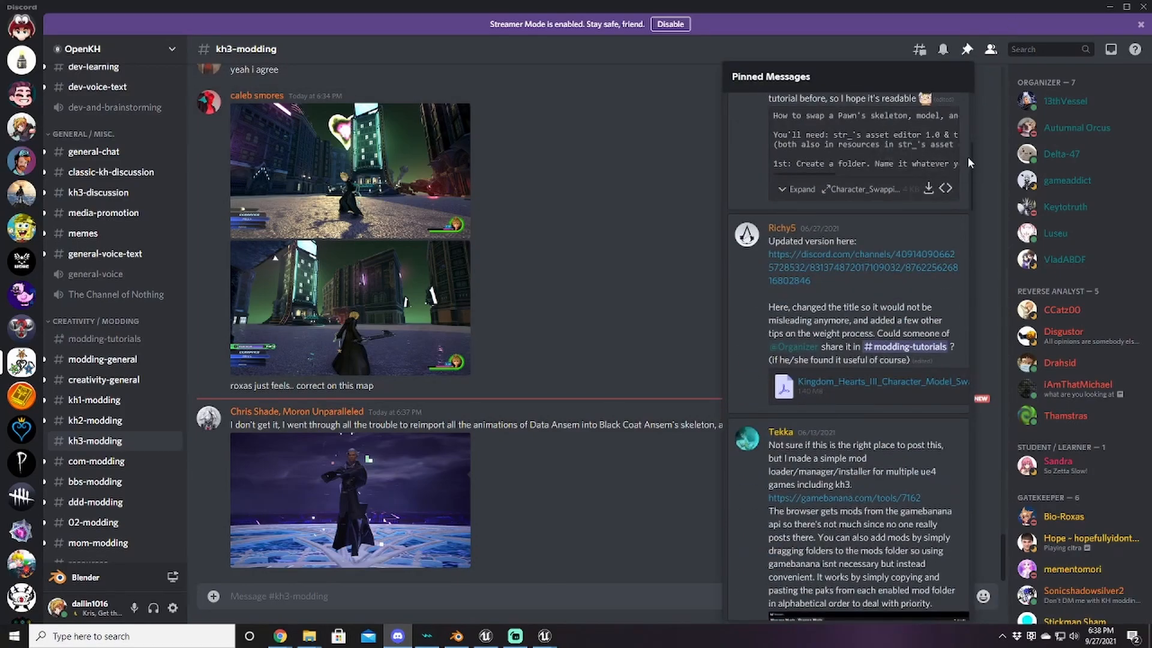
{"action": "left_click_drag", "start_coordinate": [971, 156], "coordinate": [966, 584]}
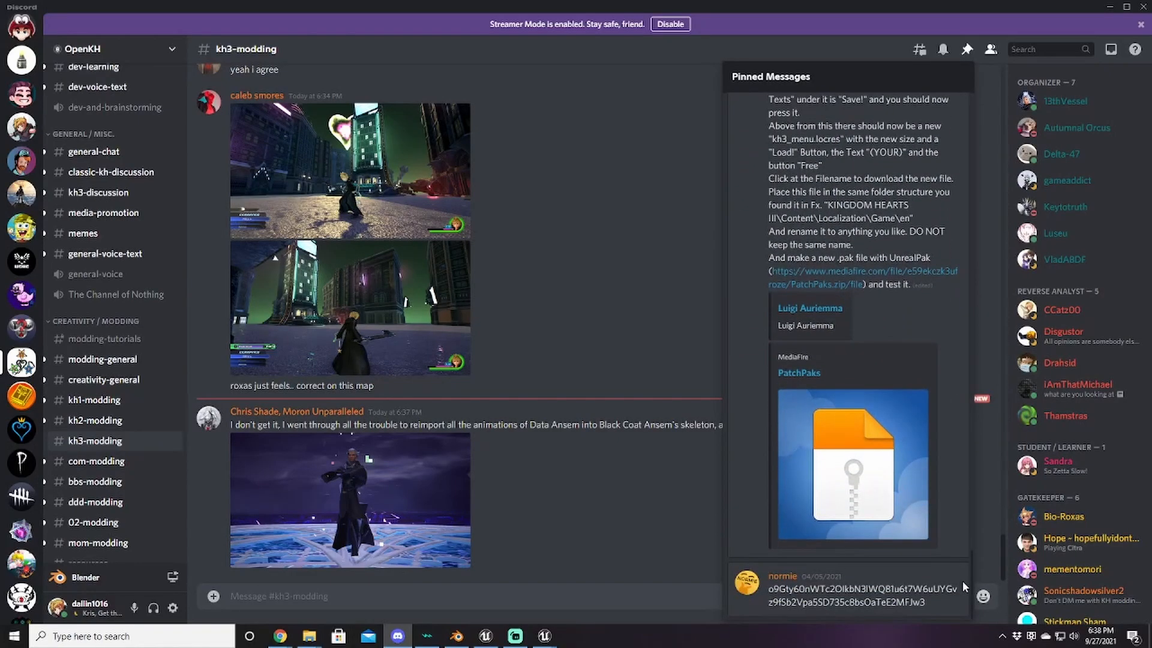
{"action": "double_click", "coordinate": [862, 593]}
{"action": "right_click", "coordinate": [864, 593]}
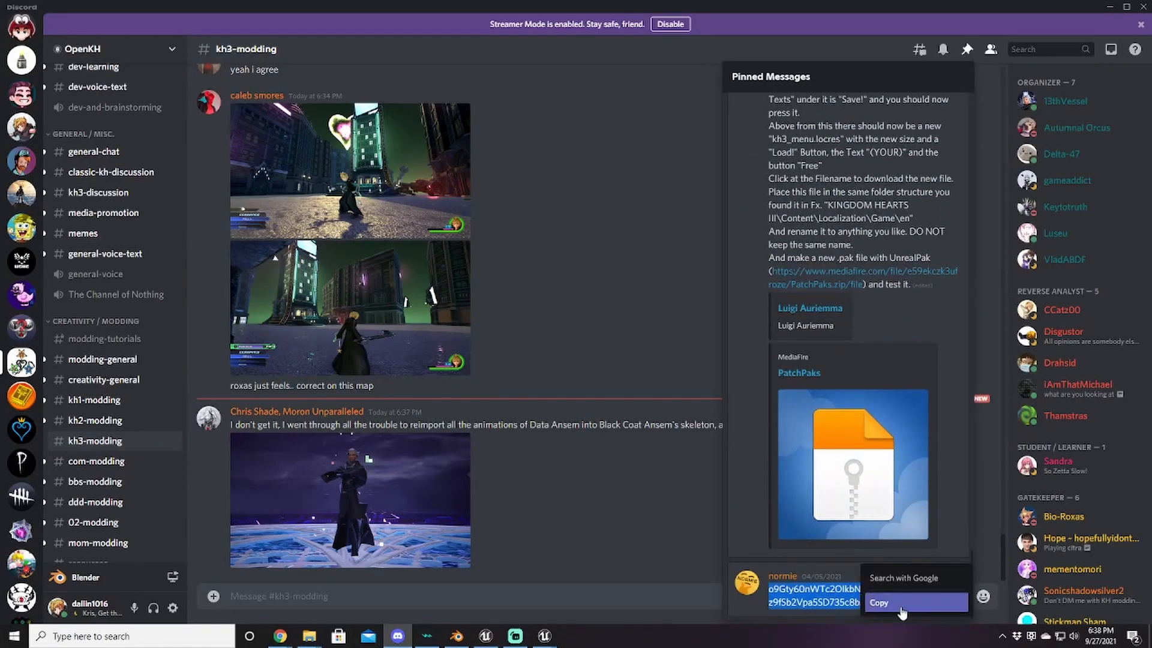
{"action": "left_click", "coordinate": [898, 610]}
Step: Paste the copied AES key into UE Viewer's encryption key prompt
{"action": "mouse_move", "coordinate": [544, 635]}
{"action": "left_click", "coordinate": [606, 579]}
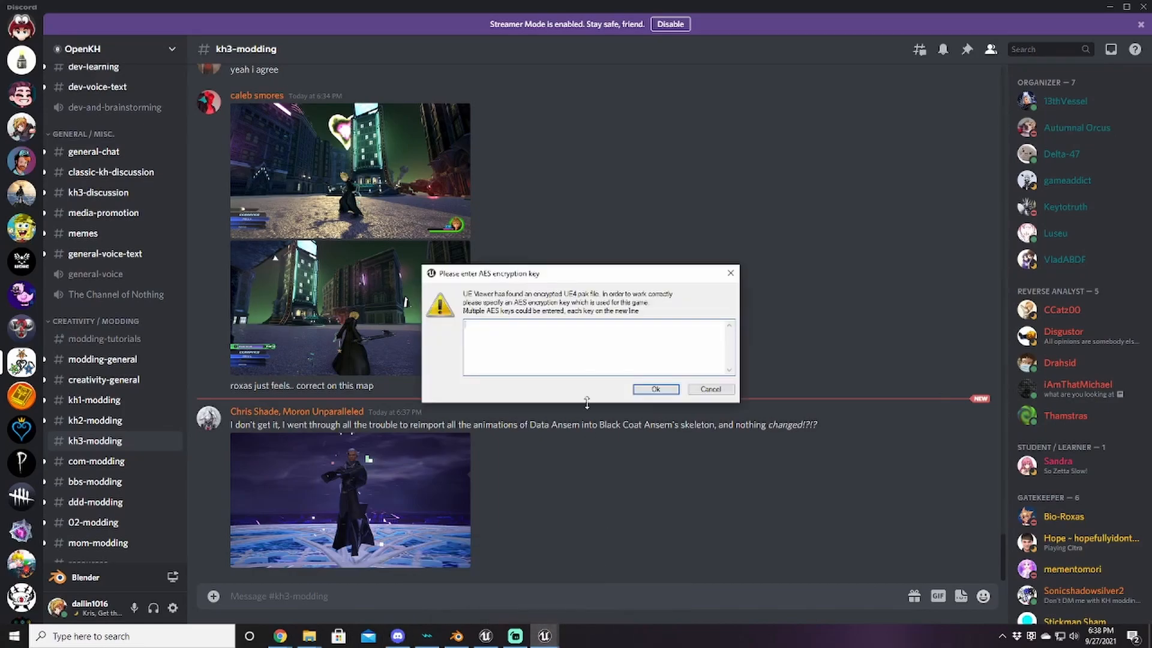
{"action": "right_click", "coordinate": [591, 328]}
{"action": "left_click", "coordinate": [624, 377]}
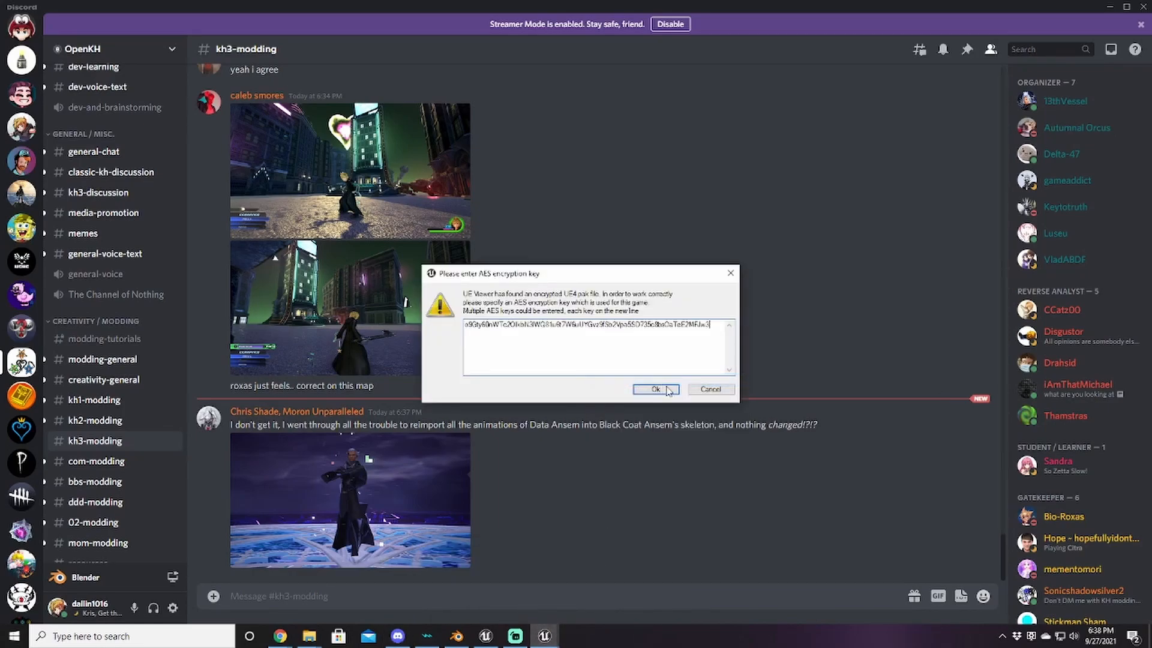
Step: Submit the AES key and expand Game > Character > wep in the package tree
{"action": "left_click", "coordinate": [655, 389]}
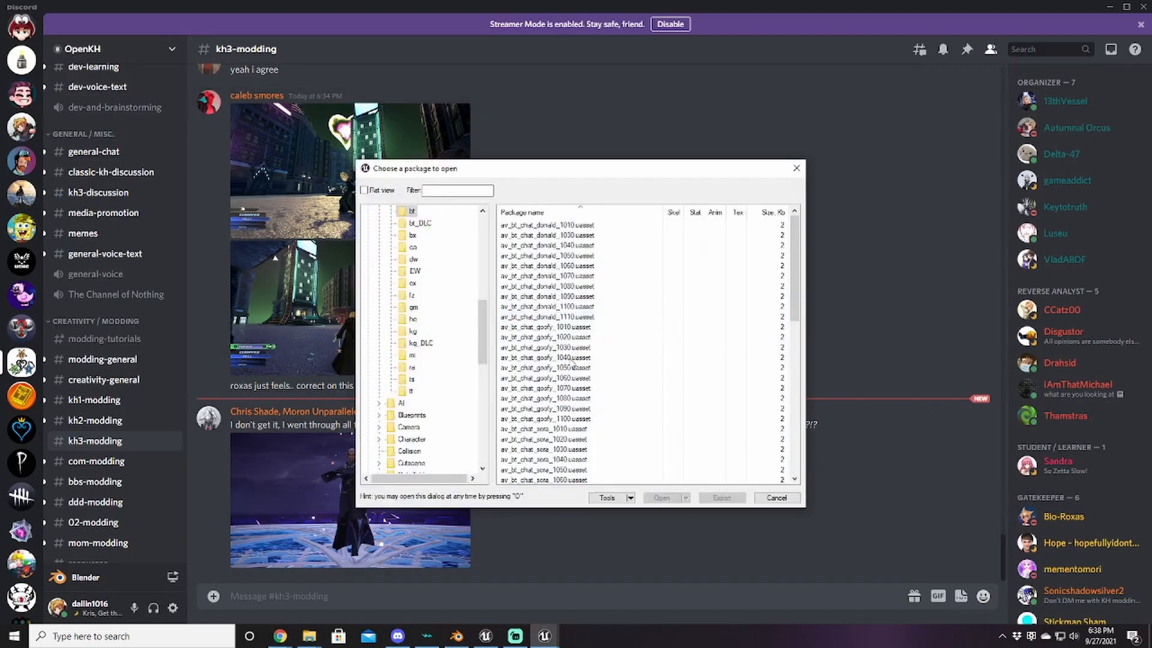
{"action": "scroll", "coordinate": [418, 392], "scroll_direction": "up", "scroll_amount": 10}
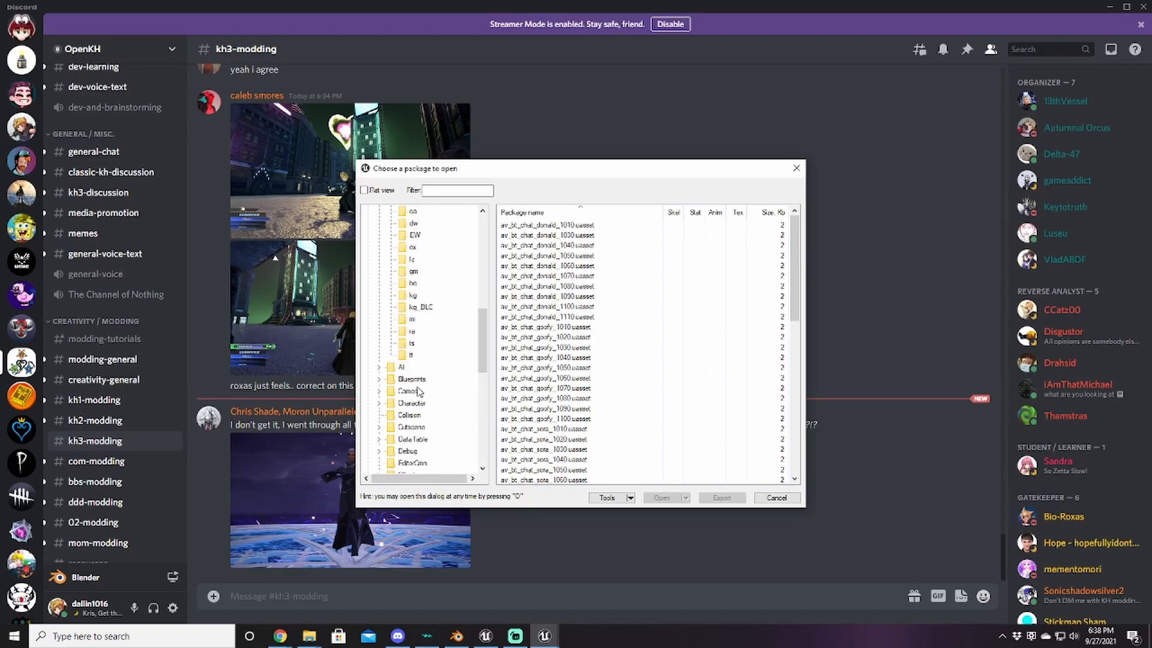
{"action": "scroll", "coordinate": [429, 394], "scroll_direction": "down", "scroll_amount": 7}
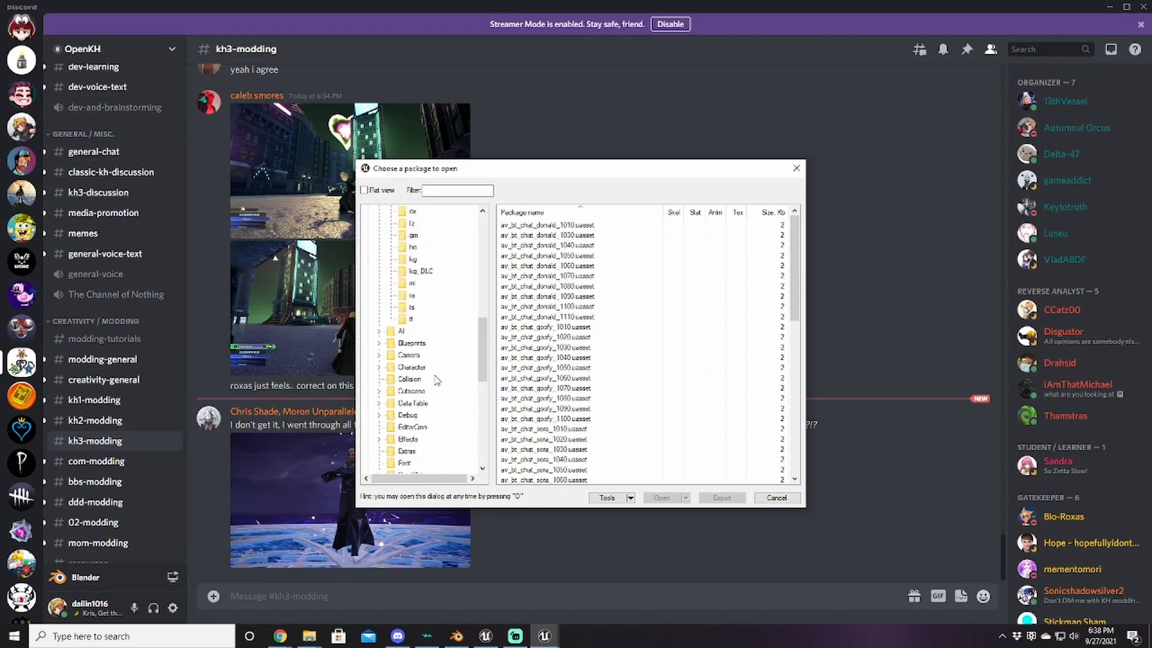
{"action": "scroll", "coordinate": [436, 377], "scroll_direction": "down", "scroll_amount": 1}
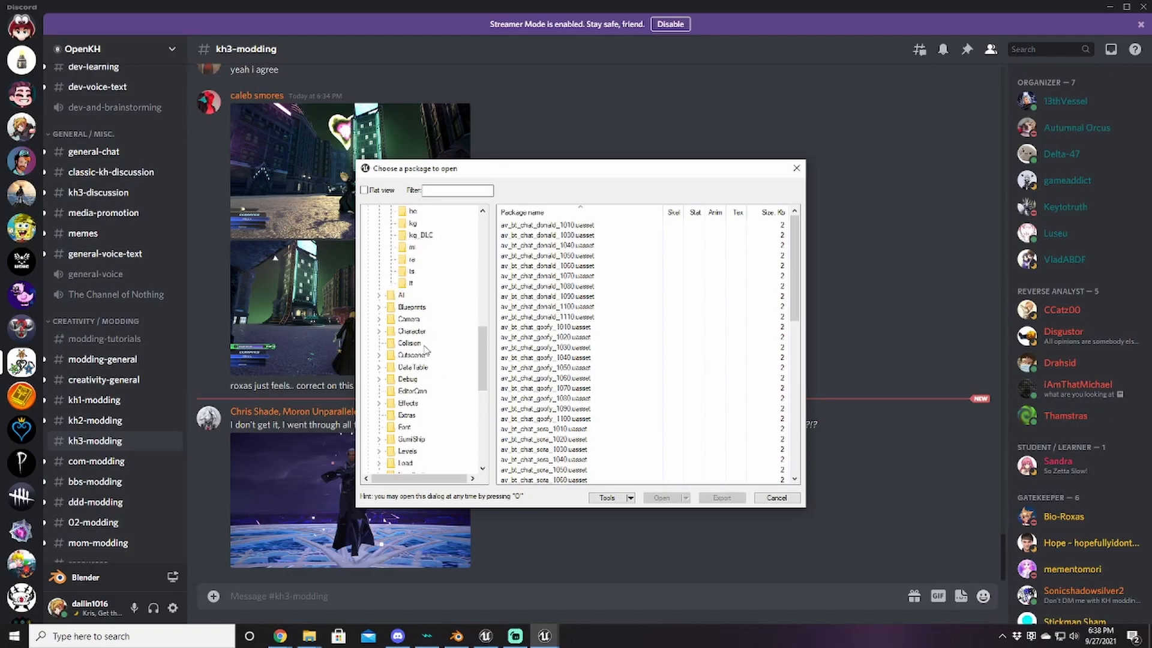
{"action": "left_click", "coordinate": [379, 331]}
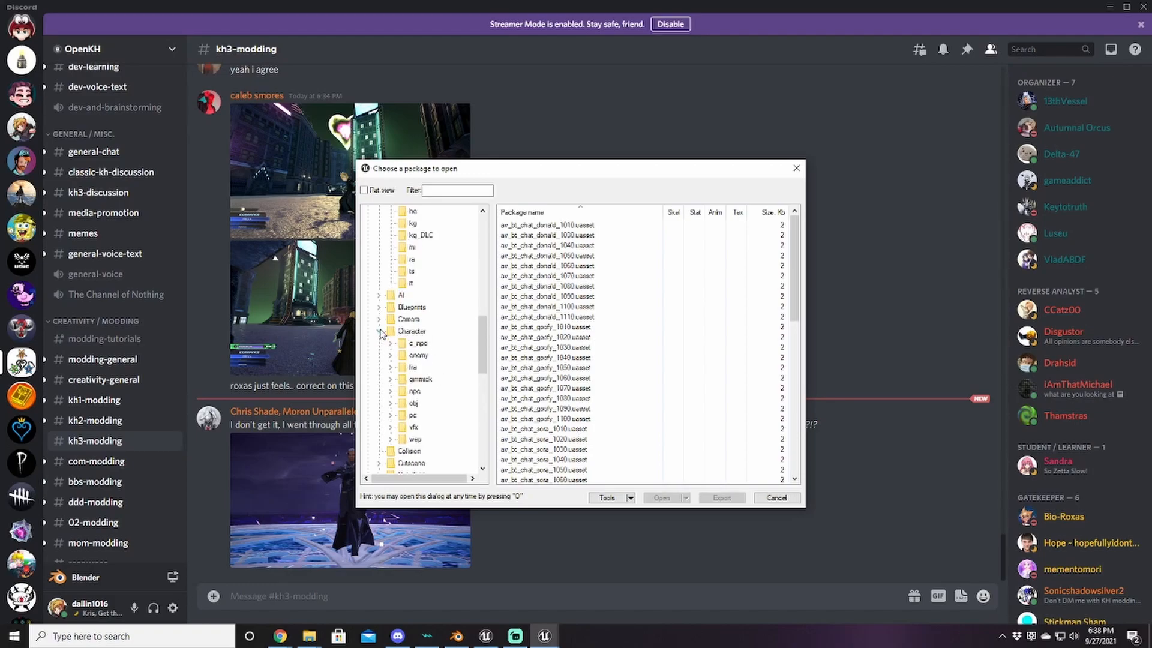
{"action": "left_click", "coordinate": [390, 438]}
Step: Expand the w_so190 folder and list the packages in its mdl folder
{"action": "scroll", "coordinate": [396, 435], "scroll_direction": "down", "scroll_amount": 10}
{"action": "scroll", "coordinate": [416, 427], "scroll_direction": "down", "scroll_amount": 10}
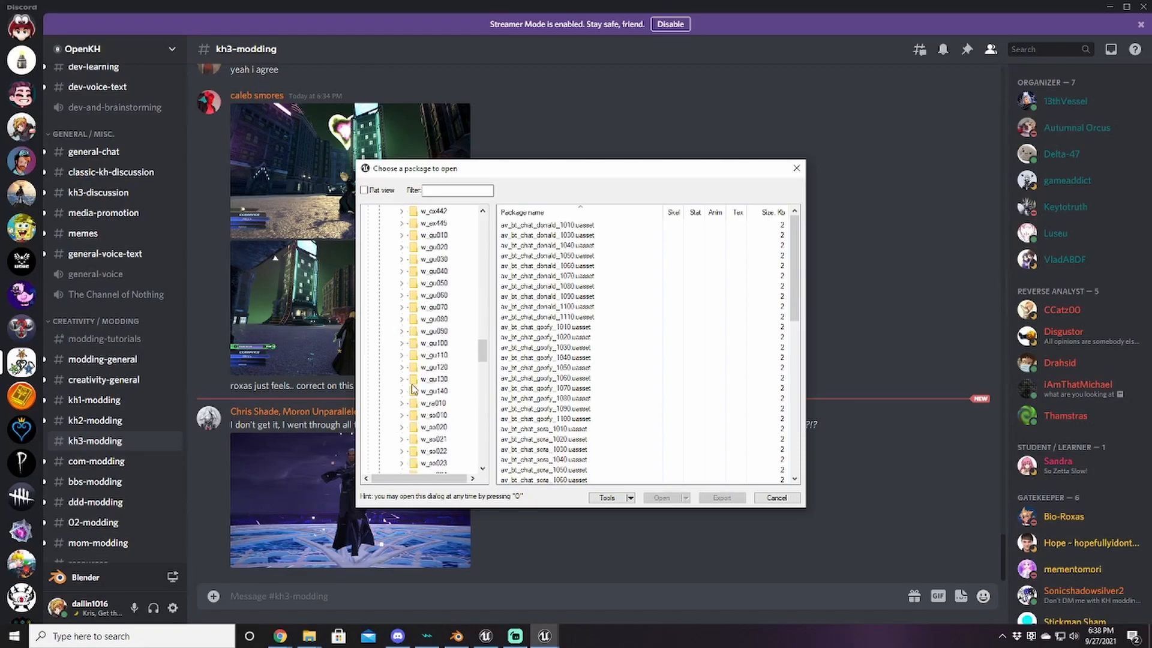
{"action": "scroll", "coordinate": [414, 373], "scroll_direction": "down", "scroll_amount": 8}
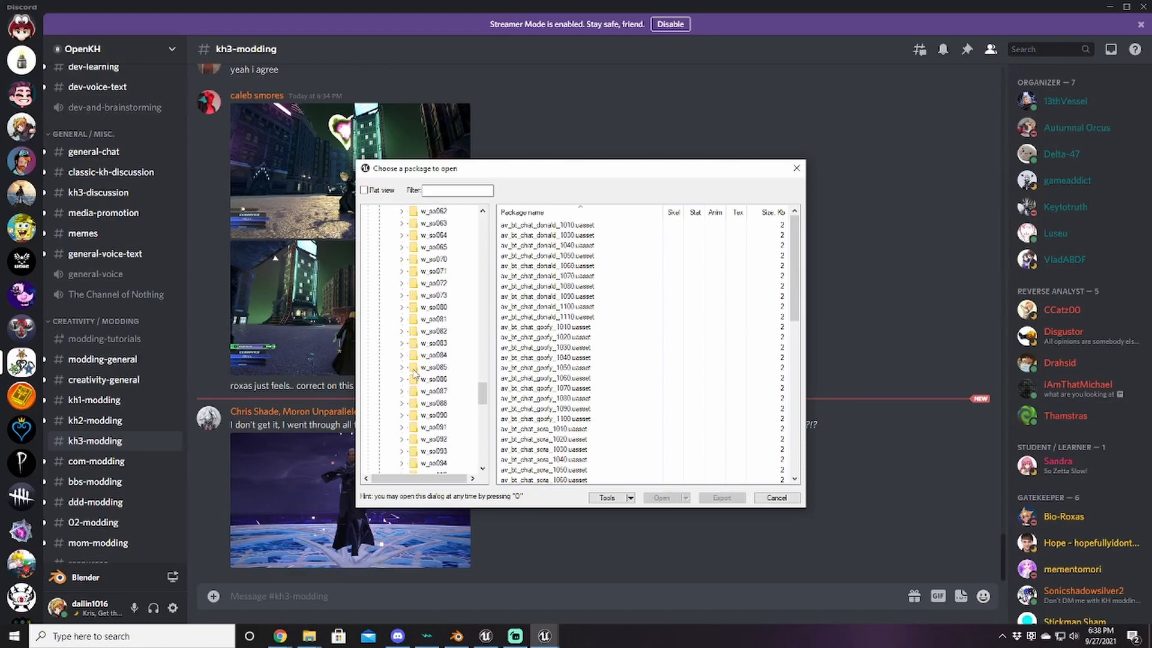
{"action": "scroll", "coordinate": [414, 374], "scroll_direction": "down", "scroll_amount": 2}
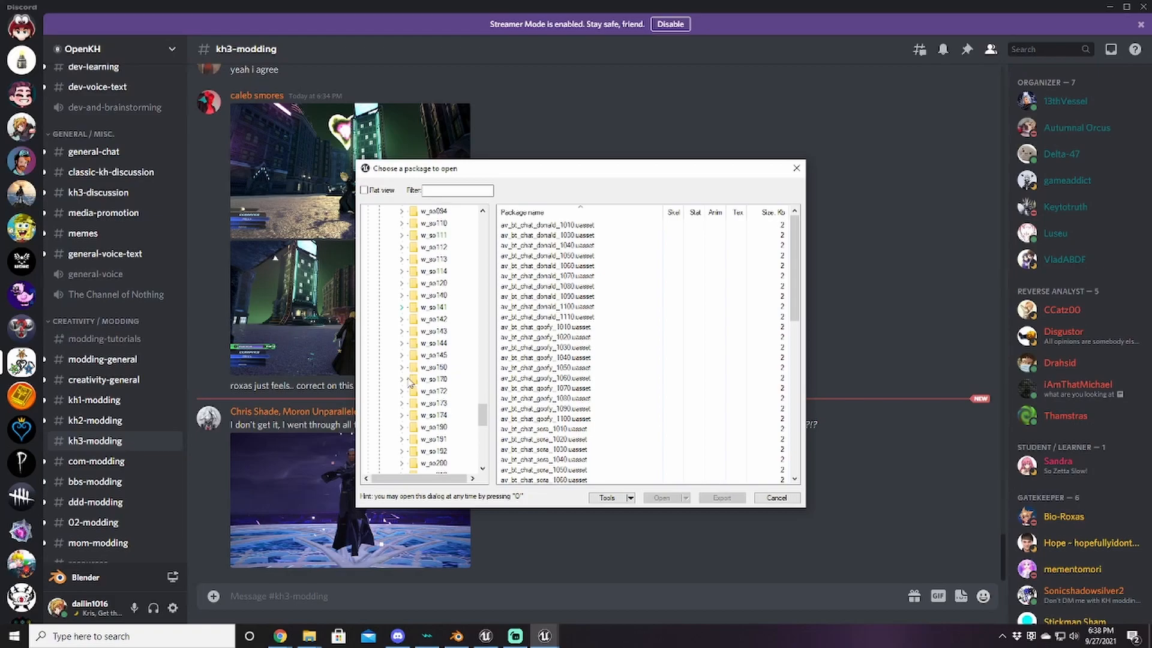
{"action": "left_click", "coordinate": [402, 427]}
{"action": "left_click", "coordinate": [436, 451]}
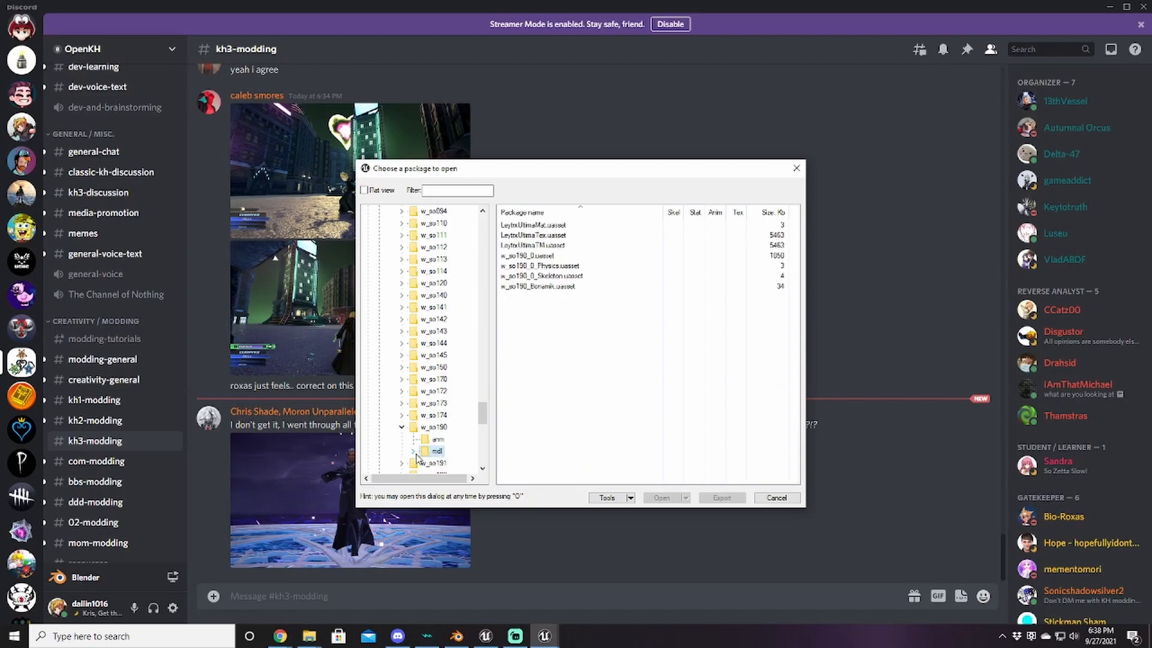
{"action": "left_click", "coordinate": [414, 451]}
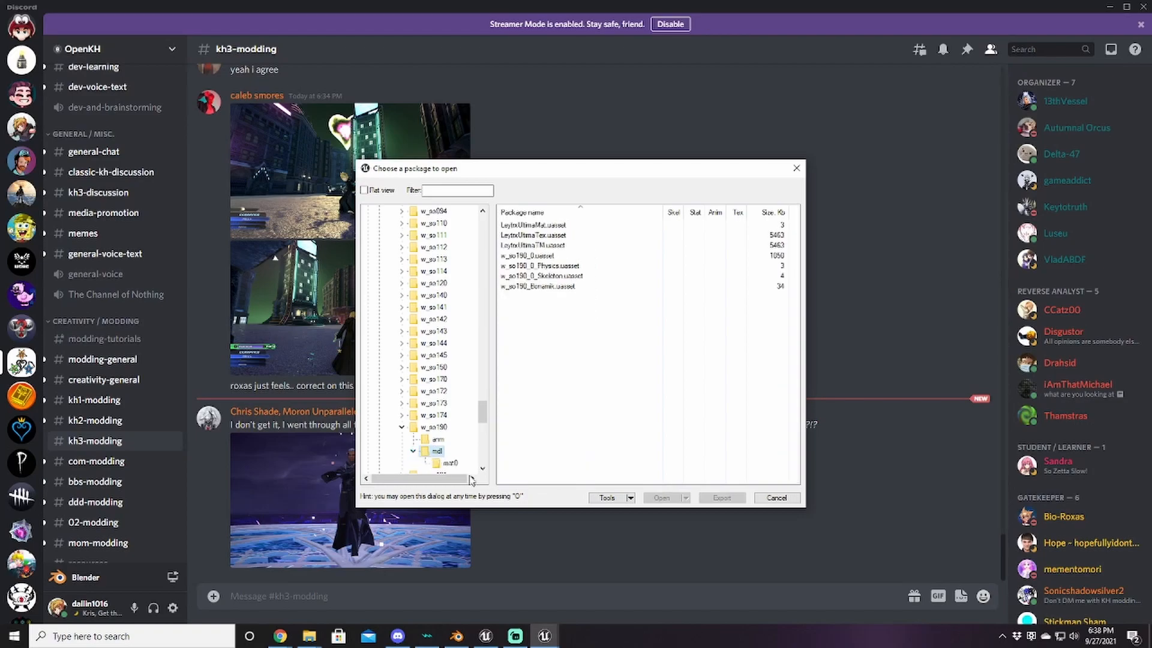
{"action": "left_click", "coordinate": [413, 451]}
Step: Export w_so190_0.uasset to the TutorialFiles\Export folder with the default export options
{"action": "mouse_move", "coordinate": [309, 636]}
{"action": "left_click", "coordinate": [447, 588]}
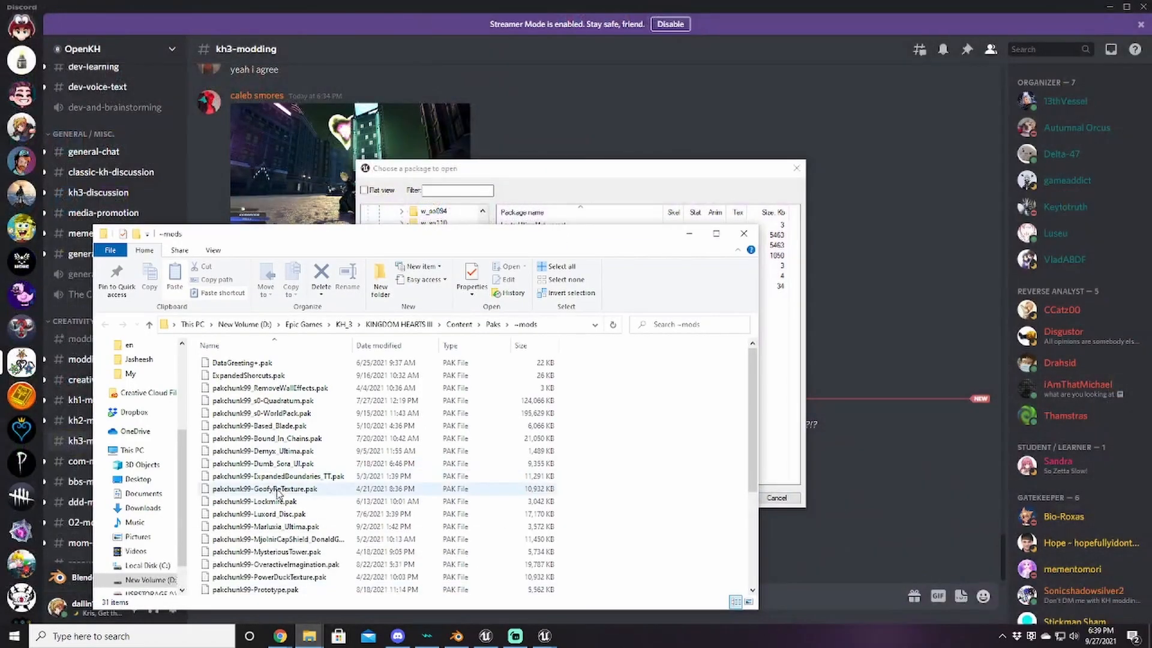
{"action": "left_click", "coordinate": [564, 180]}
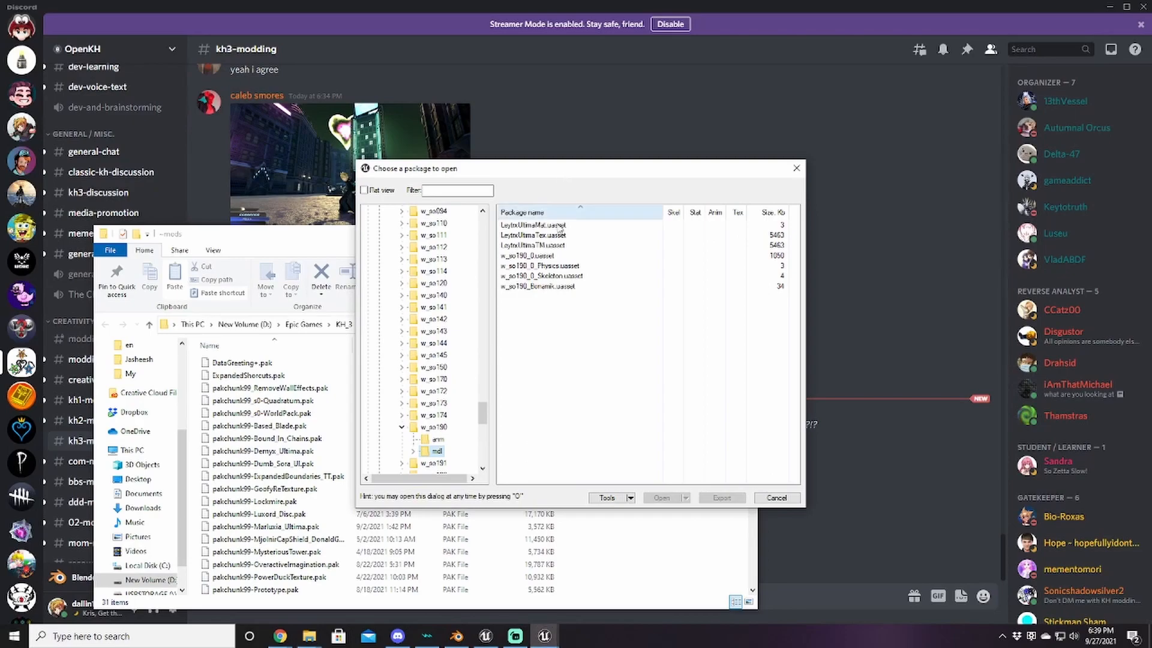
{"action": "left_click", "coordinate": [532, 256]}
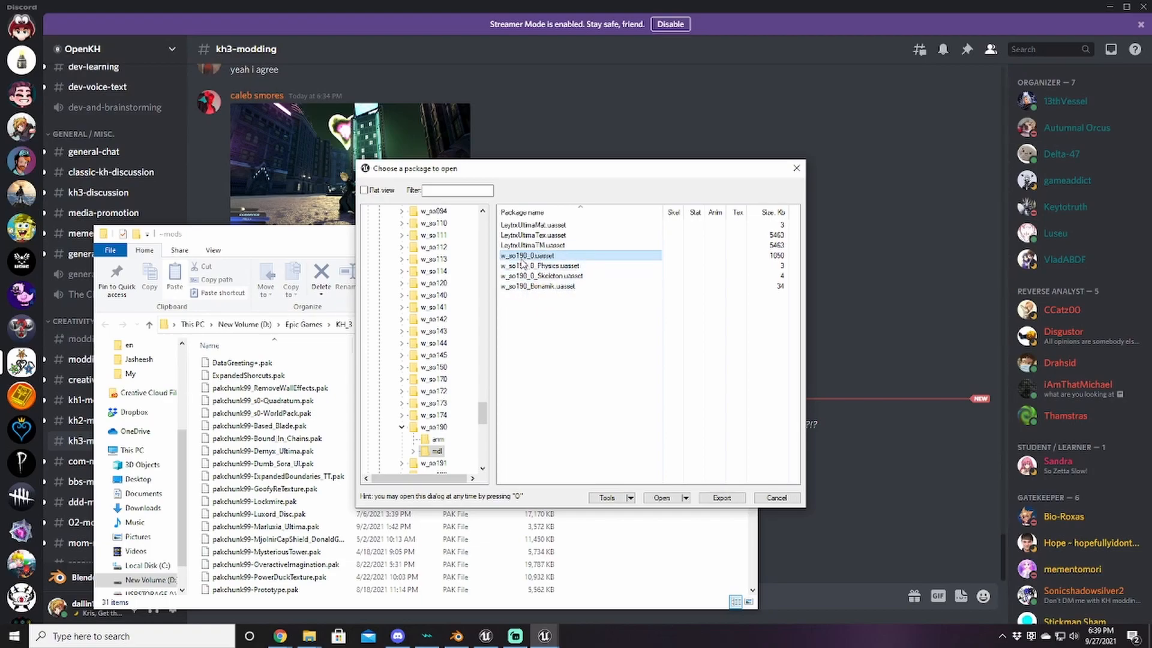
{"action": "left_click", "coordinate": [735, 499]}
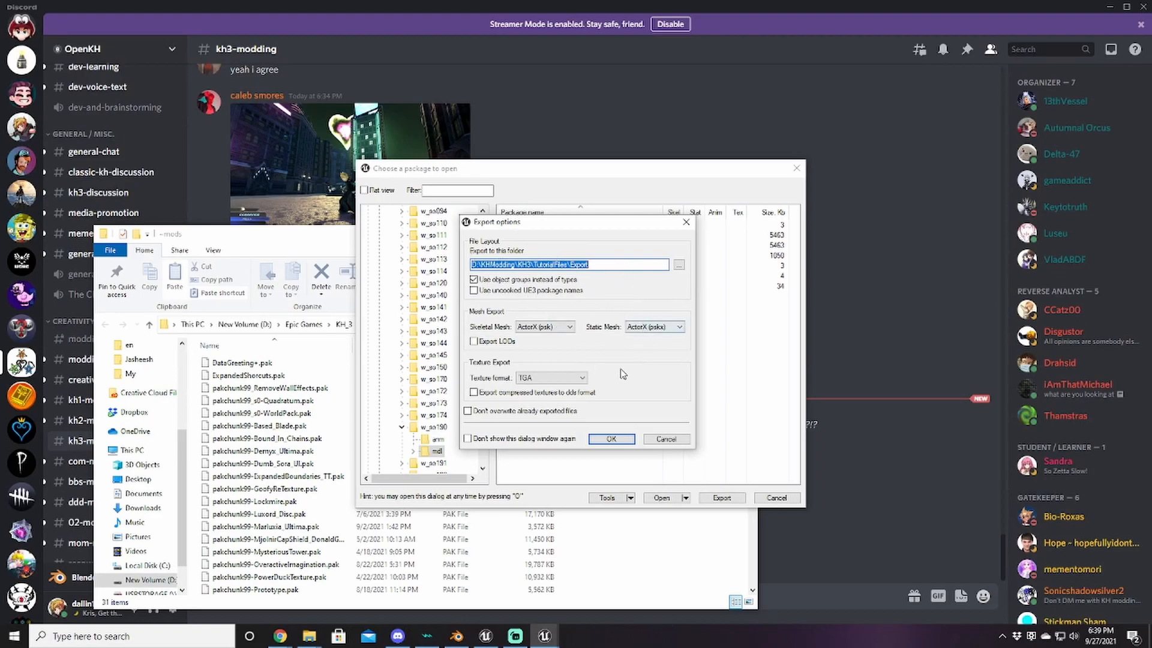
{"action": "left_click", "coordinate": [611, 439]}
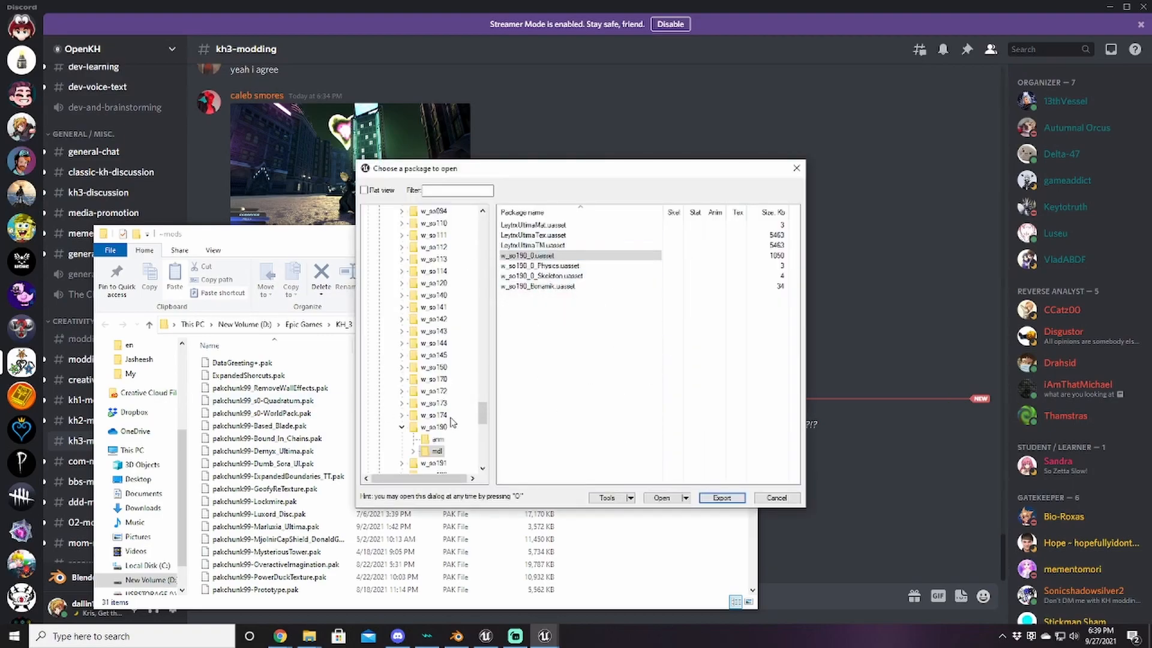
{"action": "left_click", "coordinate": [465, 636]}
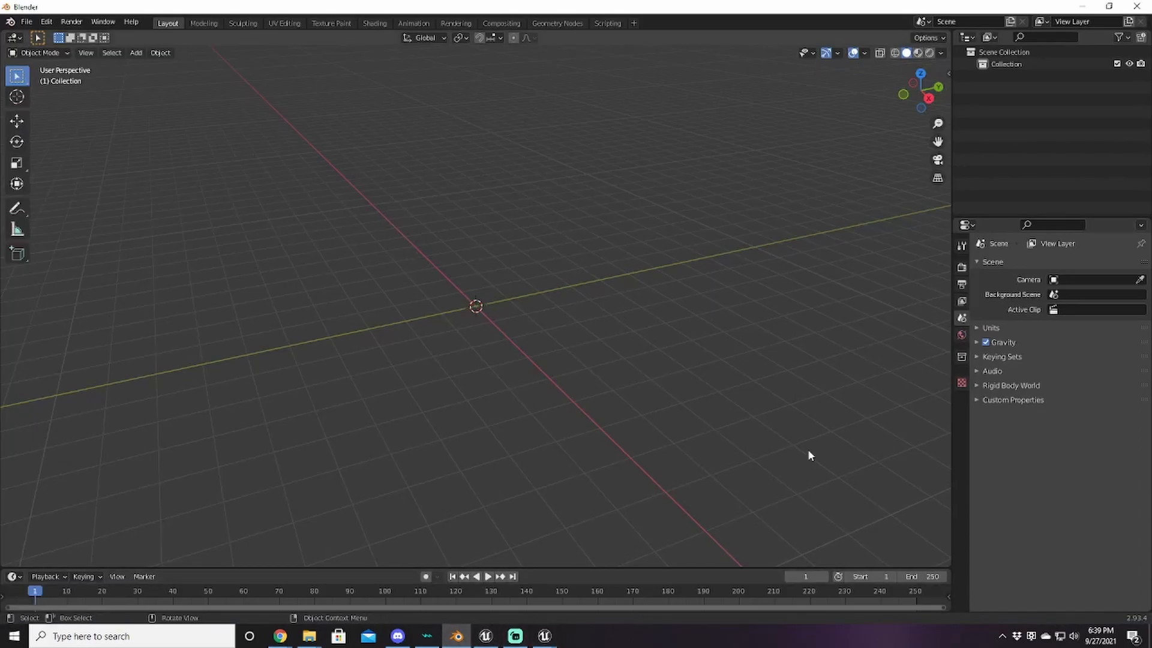
Step: Start a Skeleton Mesh (.psk) import and browse to D:\KHModding\KH3\TutorialFiles
{"action": "left_click", "coordinate": [27, 21]}
{"action": "mouse_move", "coordinate": [56, 183]}
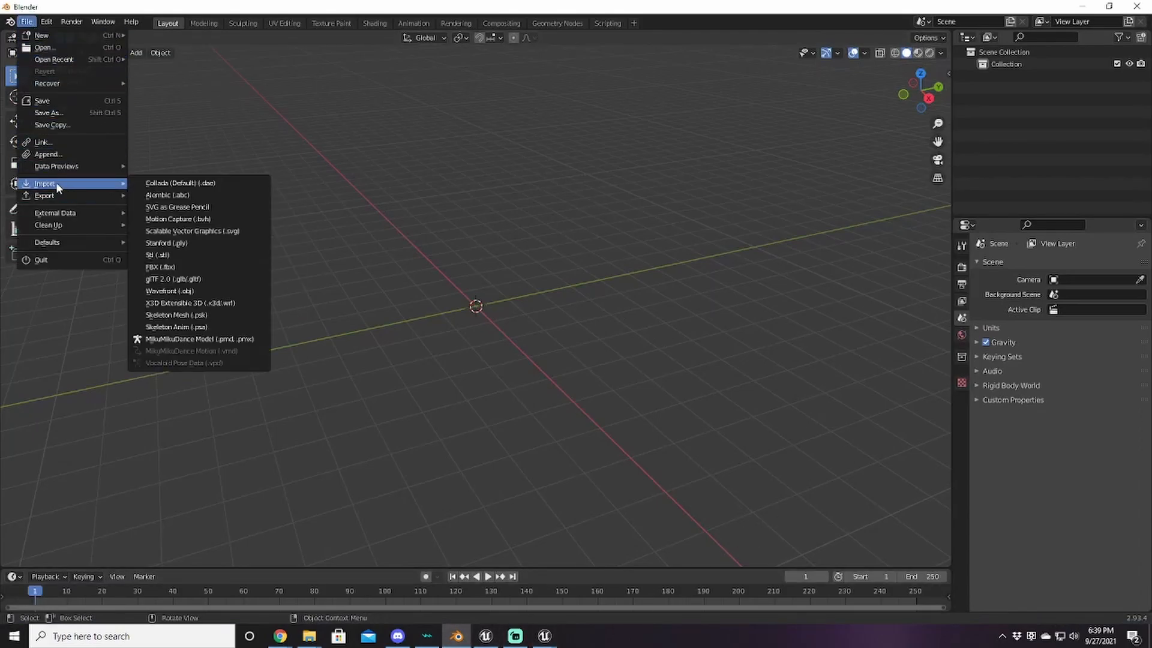
{"action": "left_click", "coordinate": [210, 313]}
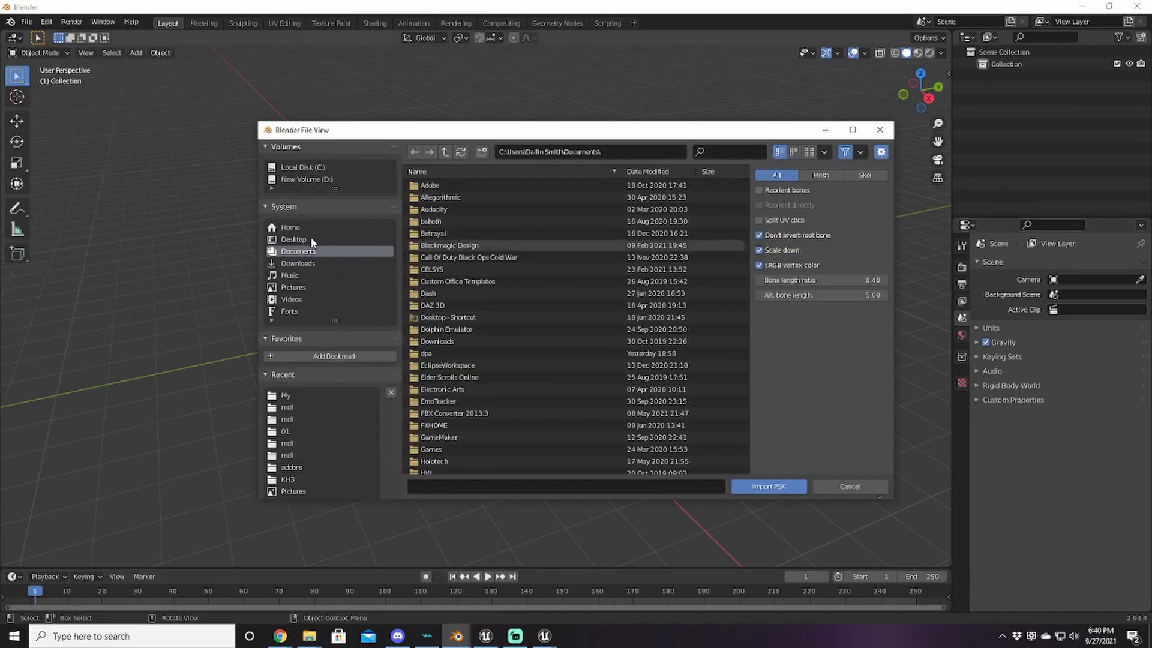
{"action": "left_click", "coordinate": [311, 178]}
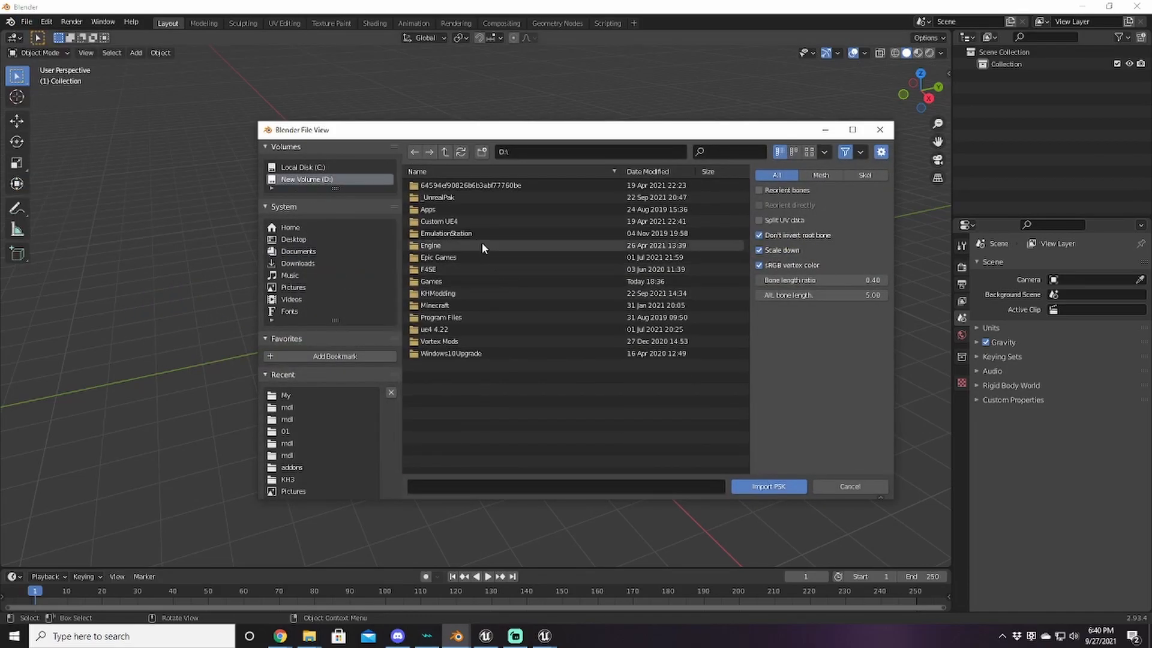
{"action": "double_click", "coordinate": [450, 293]}
{"action": "double_click", "coordinate": [448, 207]}
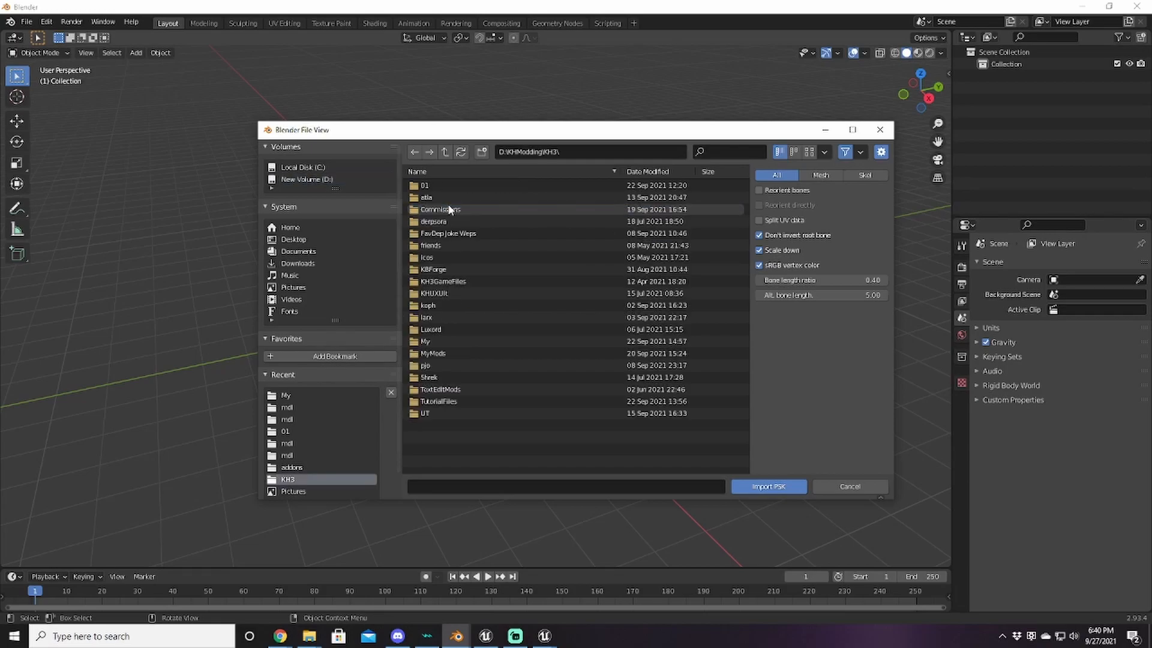
{"action": "double_click", "coordinate": [455, 400]}
Step: Go into Export\Game\Character\wep\w_so190\mdl and import w_so190_0.psk
{"action": "left_click", "coordinate": [453, 197]}
{"action": "double_click", "coordinate": [453, 196]}
{"action": "double_click", "coordinate": [447, 185]}
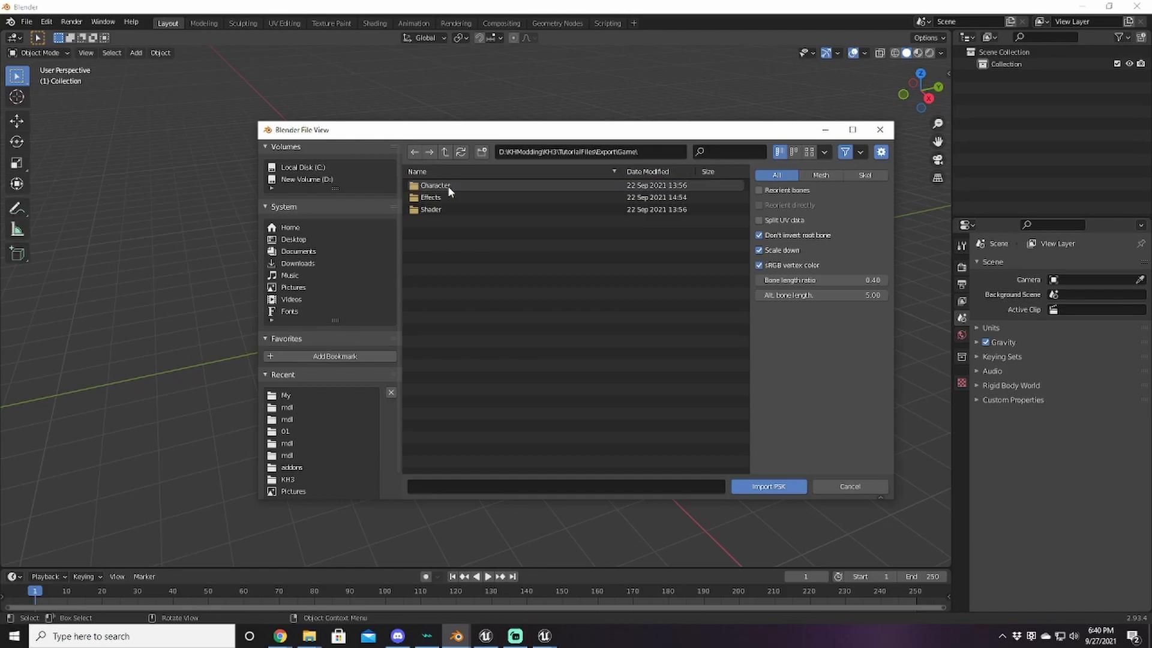
{"action": "left_click", "coordinate": [444, 153]}
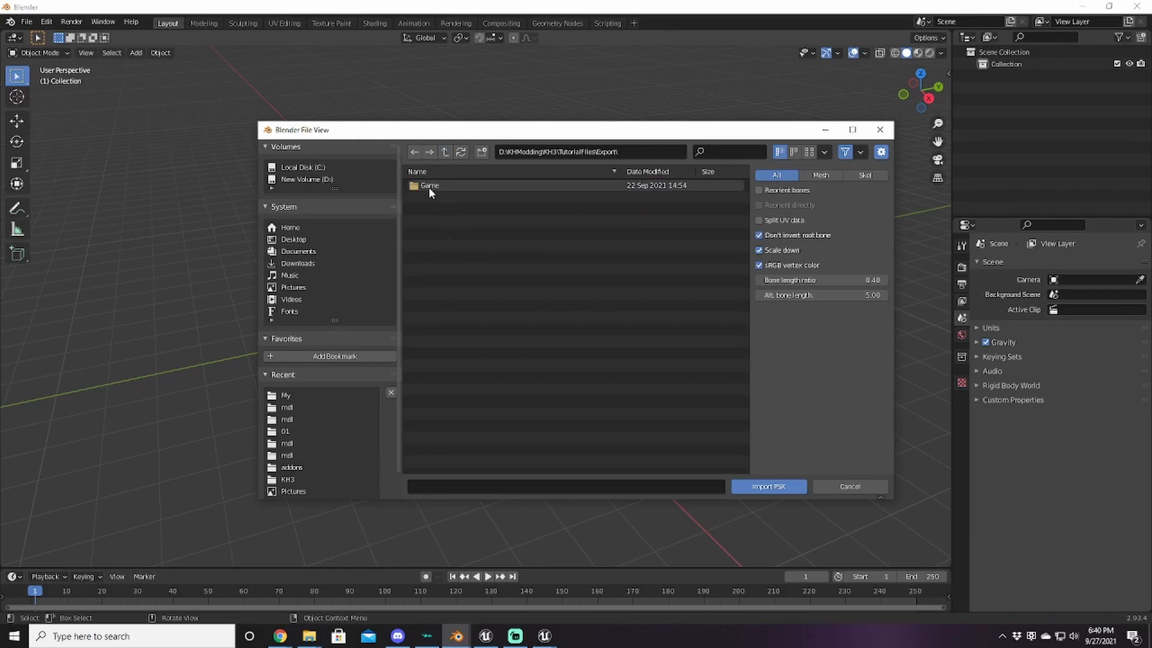
{"action": "double_click", "coordinate": [429, 186]}
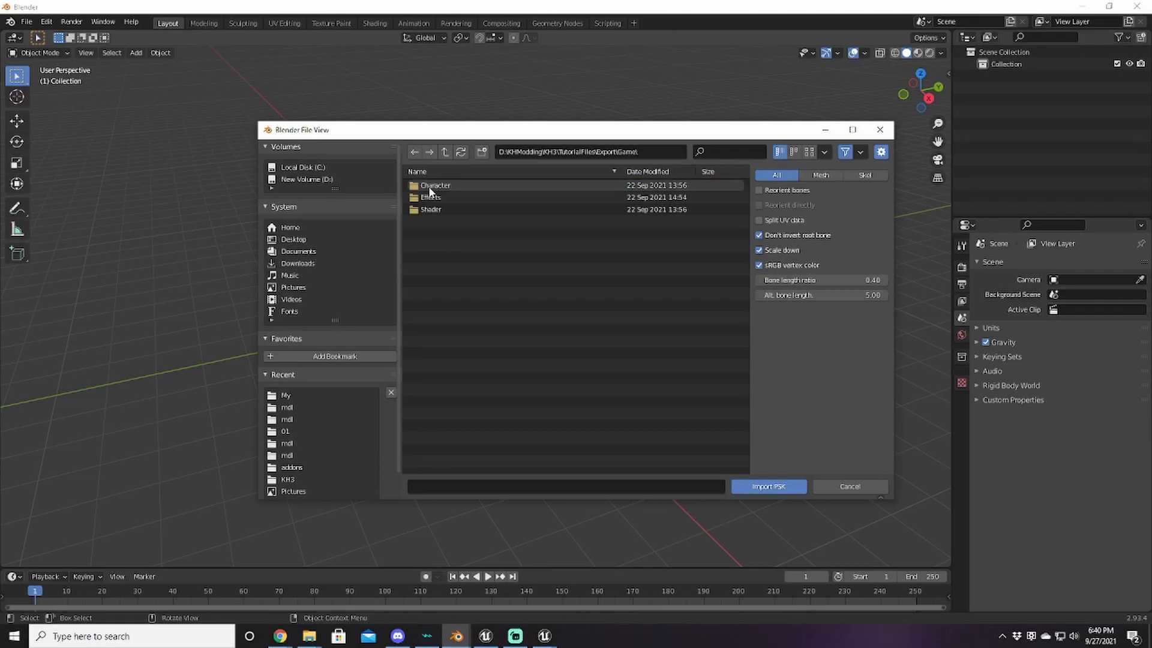
{"action": "double_click", "coordinate": [452, 186]}
{"action": "double_click", "coordinate": [451, 184]}
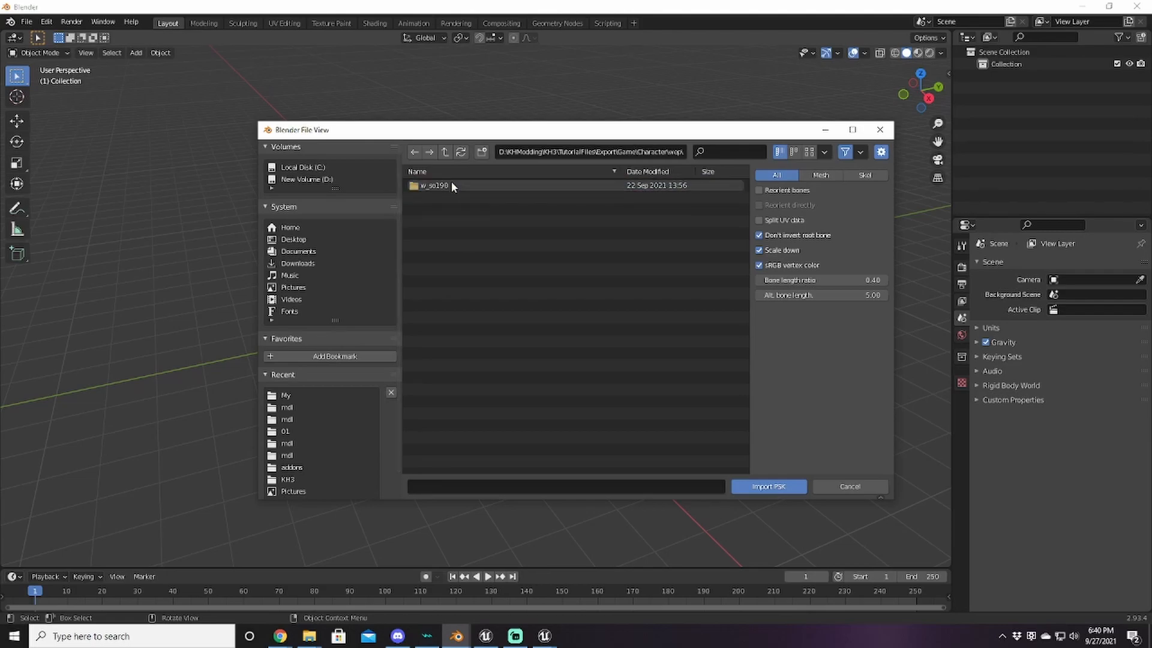
{"action": "double_click", "coordinate": [451, 184]}
{"action": "double_click", "coordinate": [451, 185]}
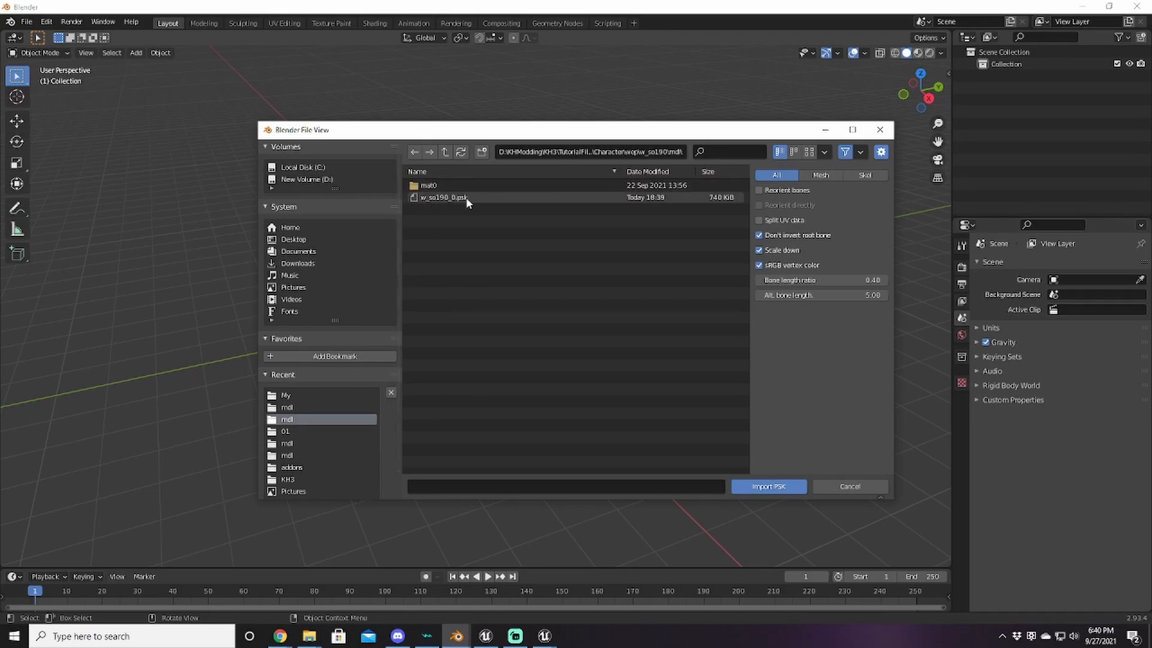
{"action": "left_click", "coordinate": [466, 197]}
{"action": "left_click", "coordinate": [769, 486]}
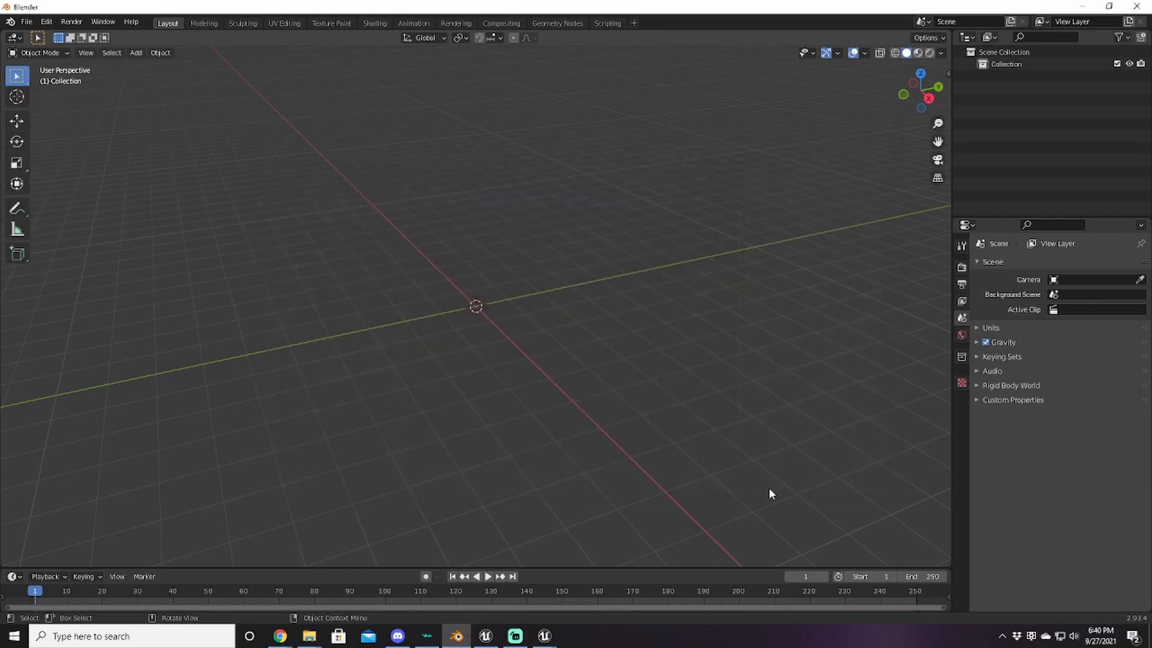
Step: Set the keyblade's Scale X, Y and Z to 100 in the Transform panel
{"action": "mouse_move", "coordinate": [535, 400]}
{"action": "middle_mouse_down"}
{"action": "mouse_move", "coordinate": [450, 394]}
{"action": "mouse_move", "coordinate": [549, 388]}
{"action": "mouse_move", "coordinate": [560, 340]}
{"action": "mouse_move", "coordinate": [494, 324]}
{"action": "mouse_move", "coordinate": [401, 369]}
{"action": "mouse_move", "coordinate": [448, 406]}
{"action": "mouse_move", "coordinate": [540, 406]}
{"action": "mouse_move", "coordinate": [540, 365]}
{"action": "mouse_move", "coordinate": [570, 420]}
{"action": "mouse_move", "coordinate": [582, 382]}
{"action": "mouse_move", "coordinate": [524, 401]}
{"action": "middle_mouse_up"}
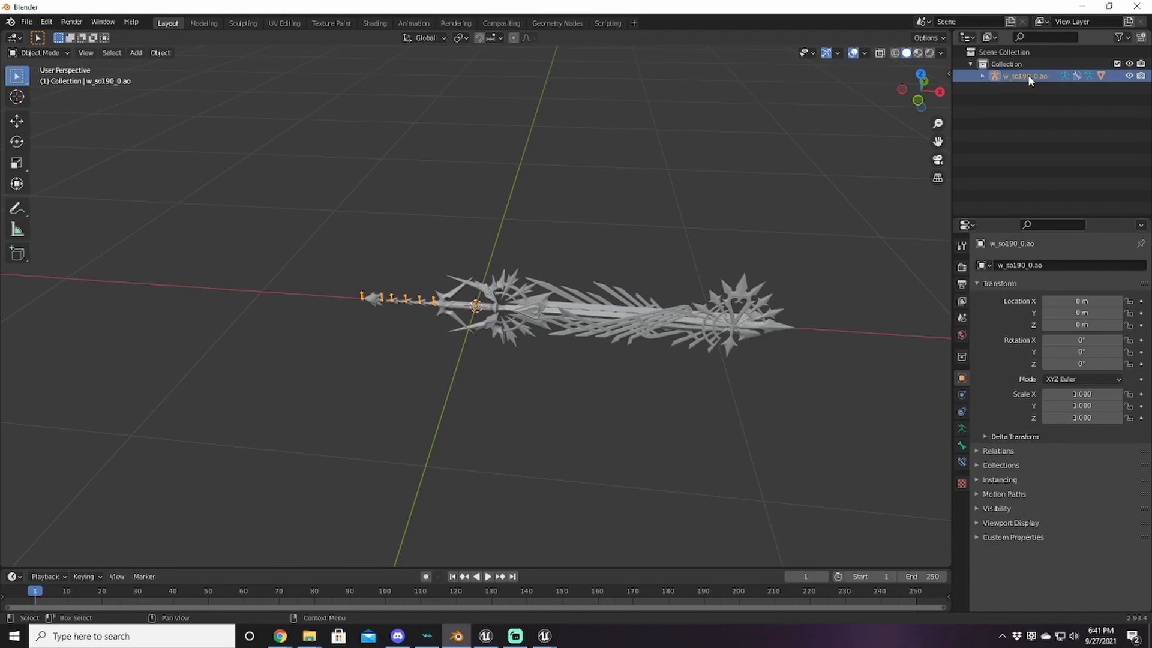
{"action": "left_click", "coordinate": [1080, 394]}
{"action": "type", "text": "100"}
{"action": "key", "text": "Tab"}
{"action": "type", "text": "100"}
{"action": "key", "text": "Tab"}
{"action": "type", "text": "100"}
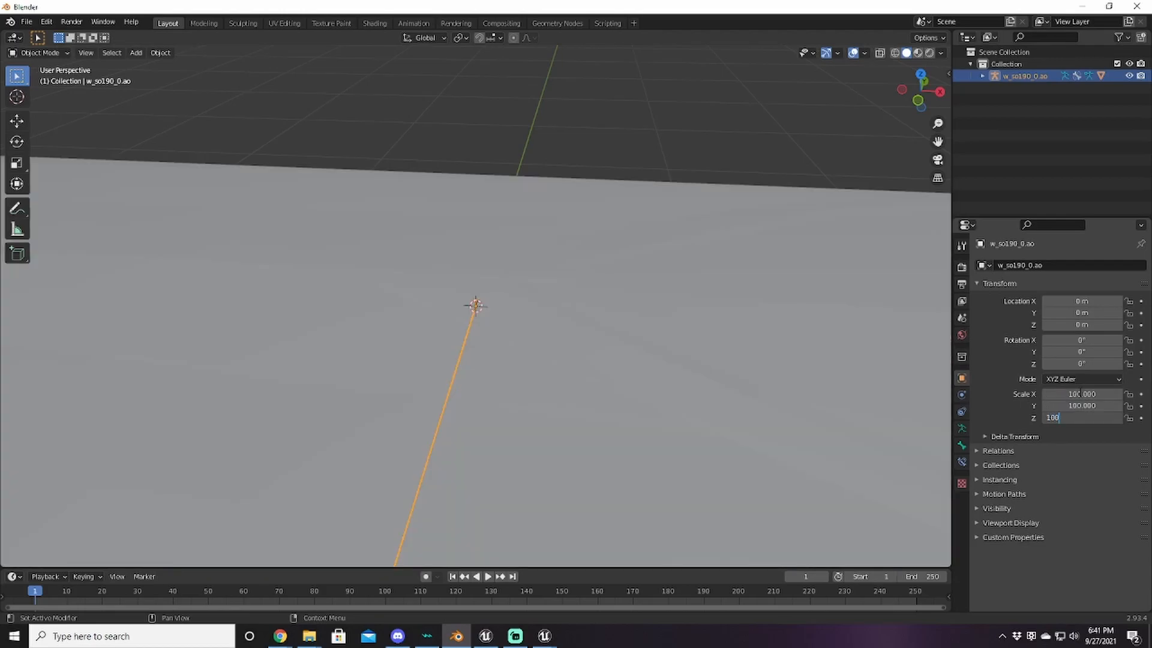
{"action": "key", "text": "Return"}
{"action": "scroll", "coordinate": [851, 356], "scroll_direction": "down", "scroll_amount": 10}
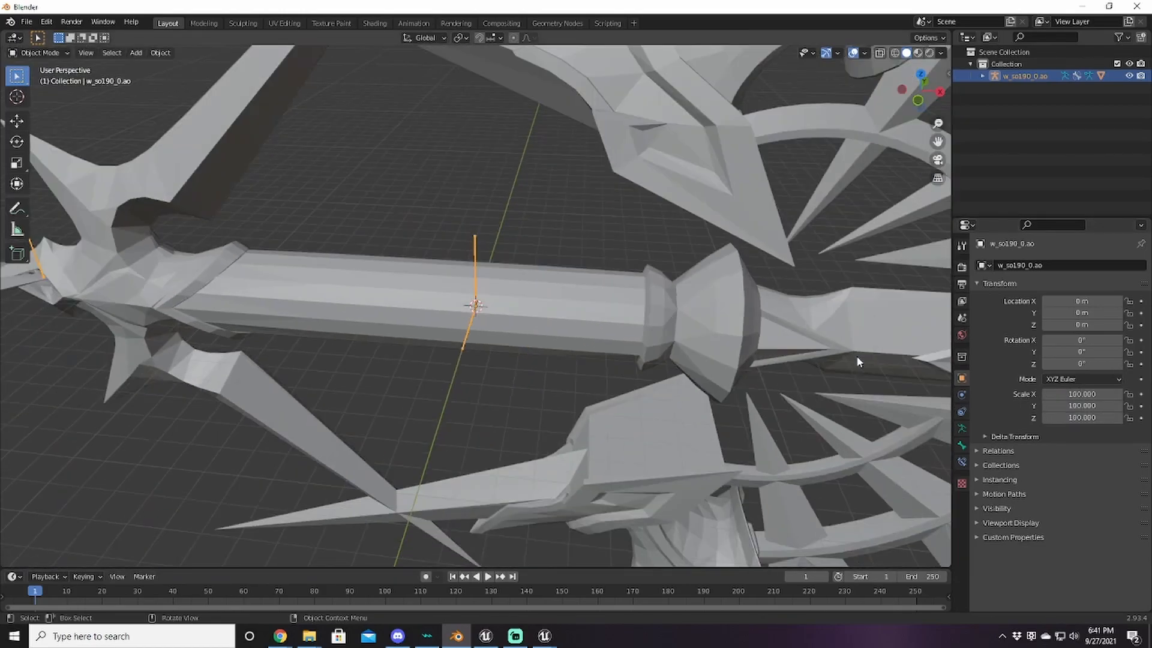
{"action": "middle_click_drag", "start_coordinate": [733, 388], "coordinate": [741, 351]}
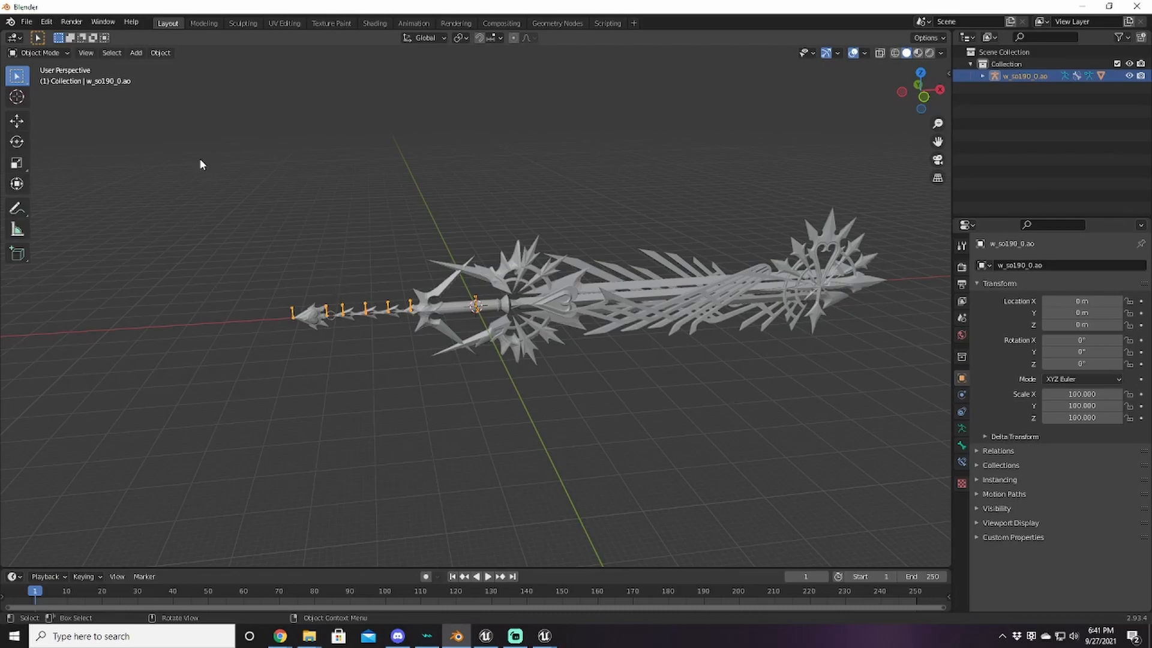
Step: Apply Scale from the Object menu so the keyblade's scale reads 1.000 at 100× size
{"action": "left_click", "coordinate": [167, 53]}
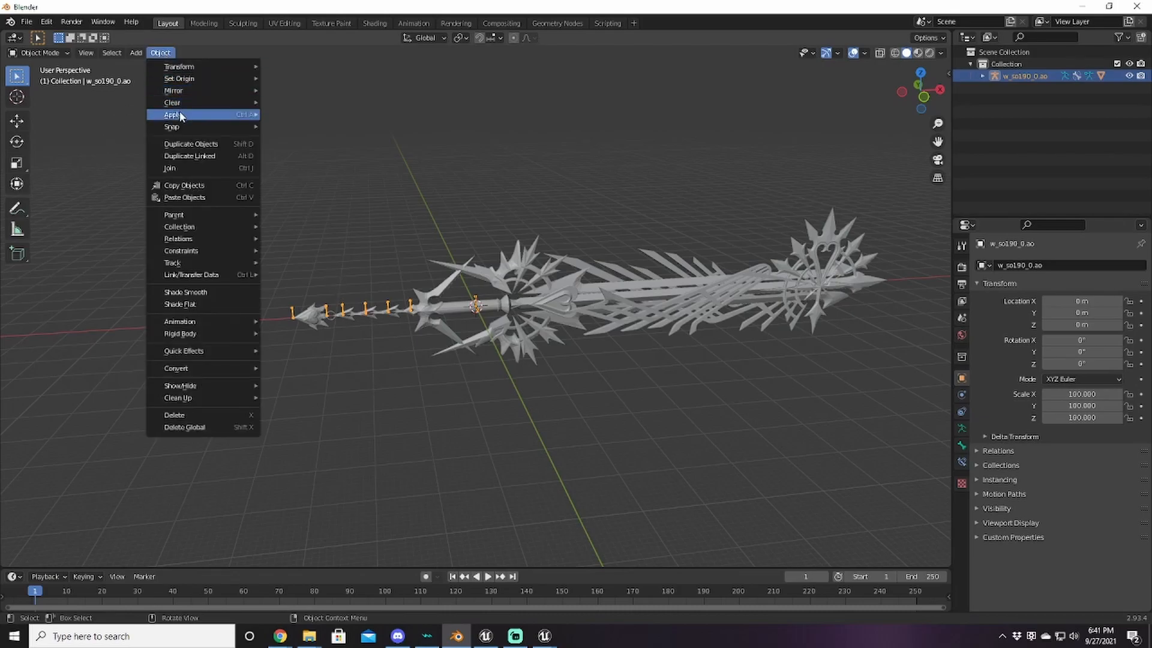
{"action": "mouse_move", "coordinate": [178, 114]}
{"action": "left_click", "coordinate": [303, 139]}
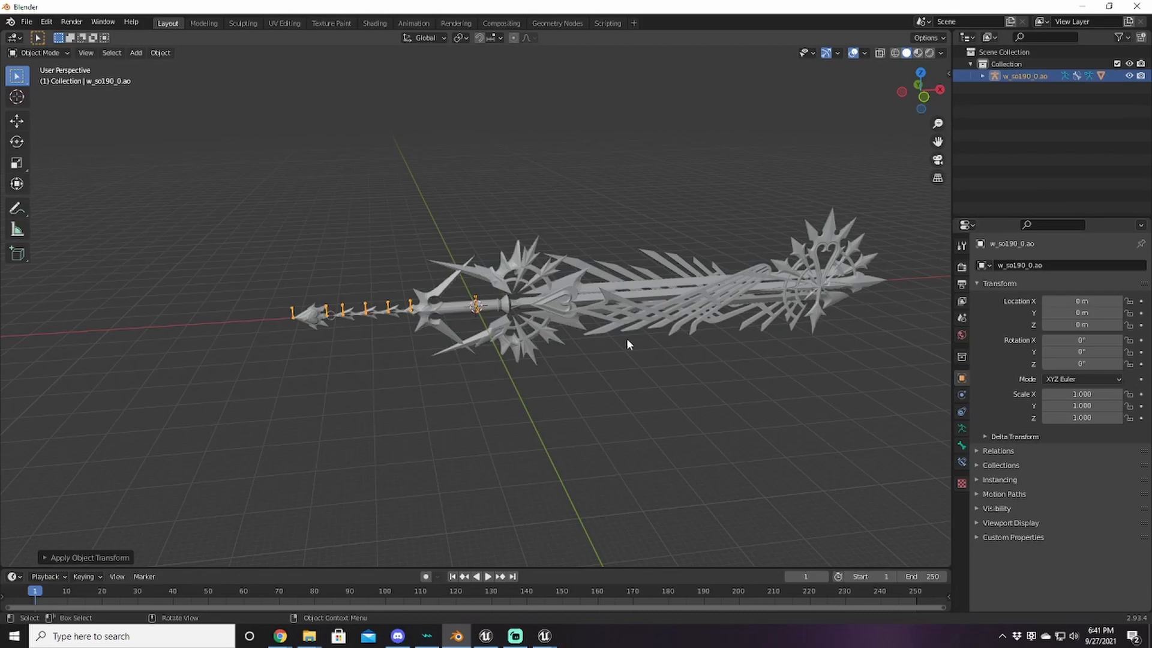
{"action": "middle_click_drag", "start_coordinate": [633, 370], "coordinate": [629, 400]}
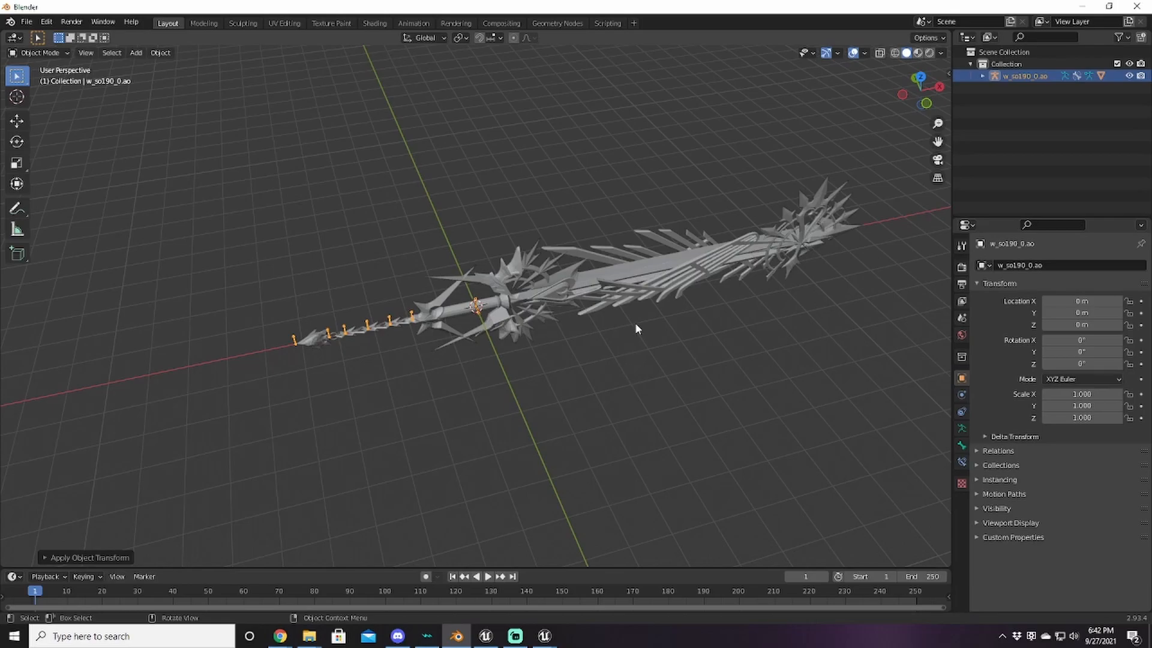
{"action": "scroll", "coordinate": [635, 322], "scroll_direction": "down", "scroll_amount": 4}
{"action": "middle_click_drag", "start_coordinate": [599, 384], "coordinate": [432, 306]}
Step: Import MyKB.fbx from D:\KHModding\KH3\My as an FBX and orbit to view it beside the existing keyblade
{"action": "left_click", "coordinate": [26, 21]}
{"action": "mouse_move", "coordinate": [86, 187]}
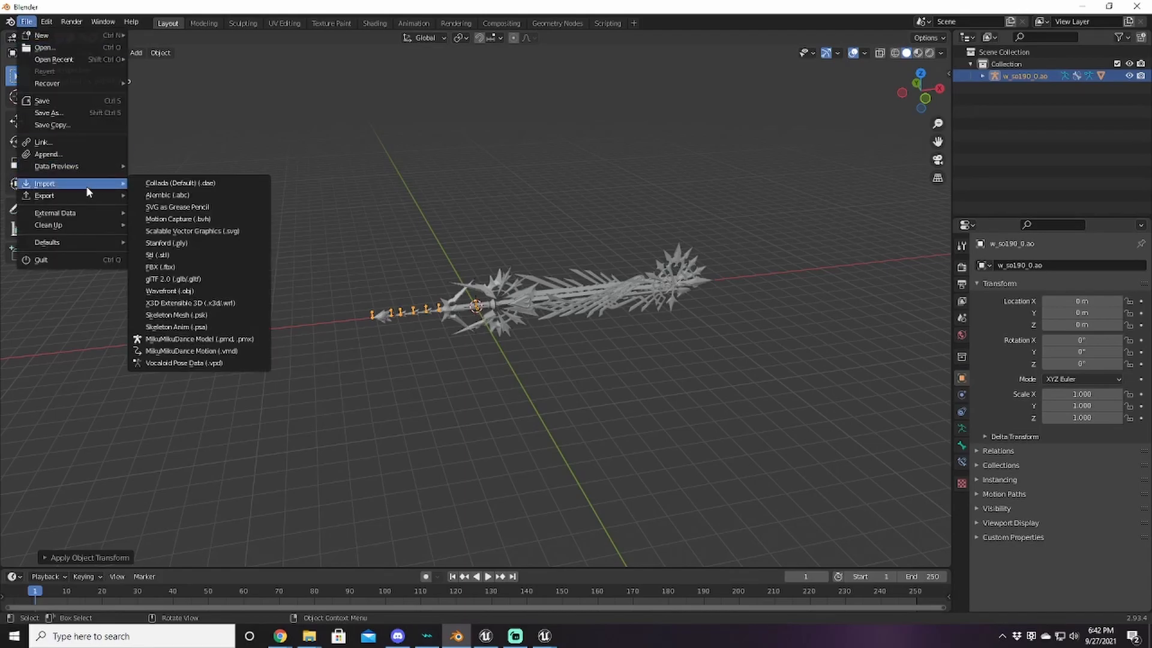
{"action": "left_click", "coordinate": [214, 266]}
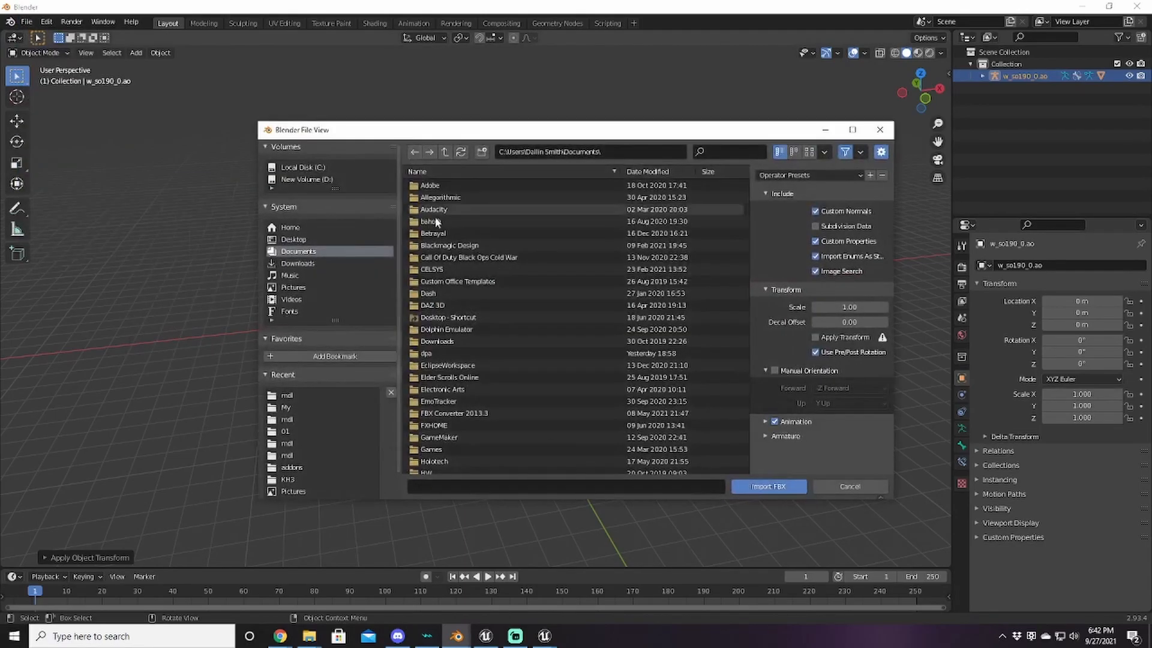
{"action": "left_click", "coordinate": [310, 180]}
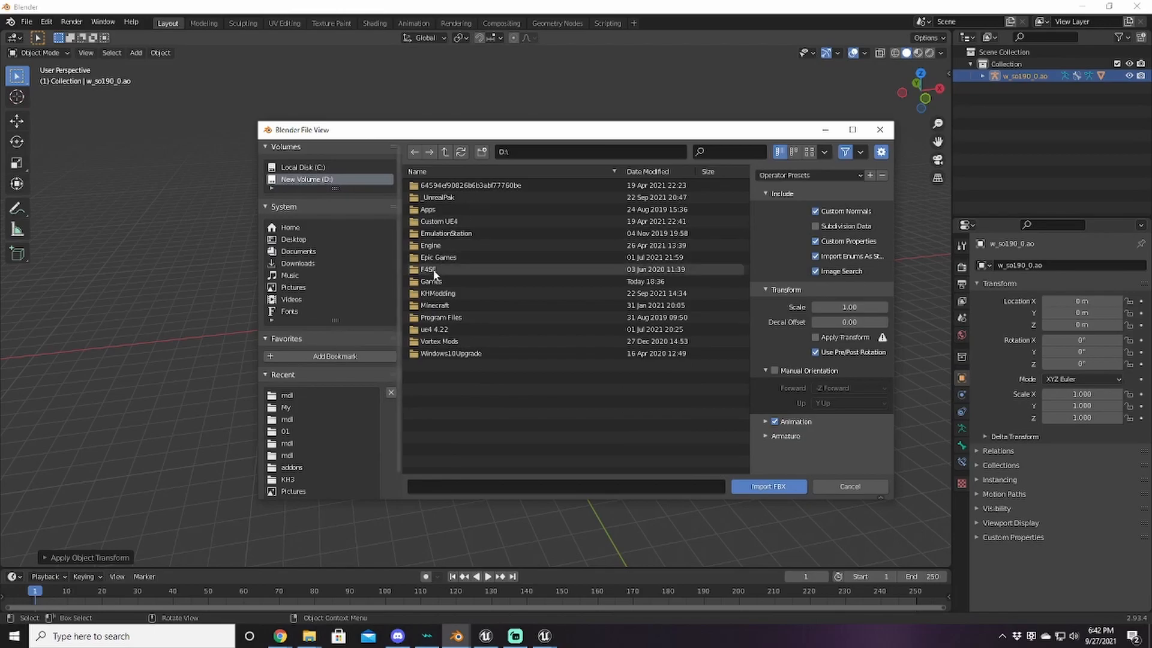
{"action": "double_click", "coordinate": [459, 300]}
{"action": "double_click", "coordinate": [428, 210]}
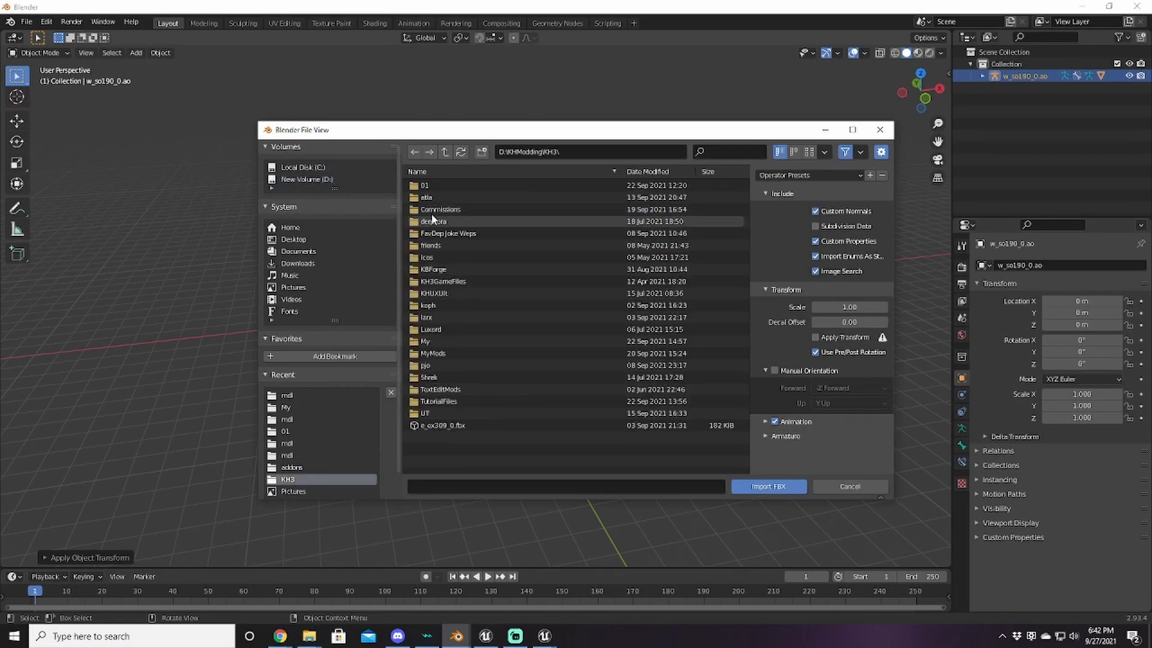
{"action": "double_click", "coordinate": [436, 341]}
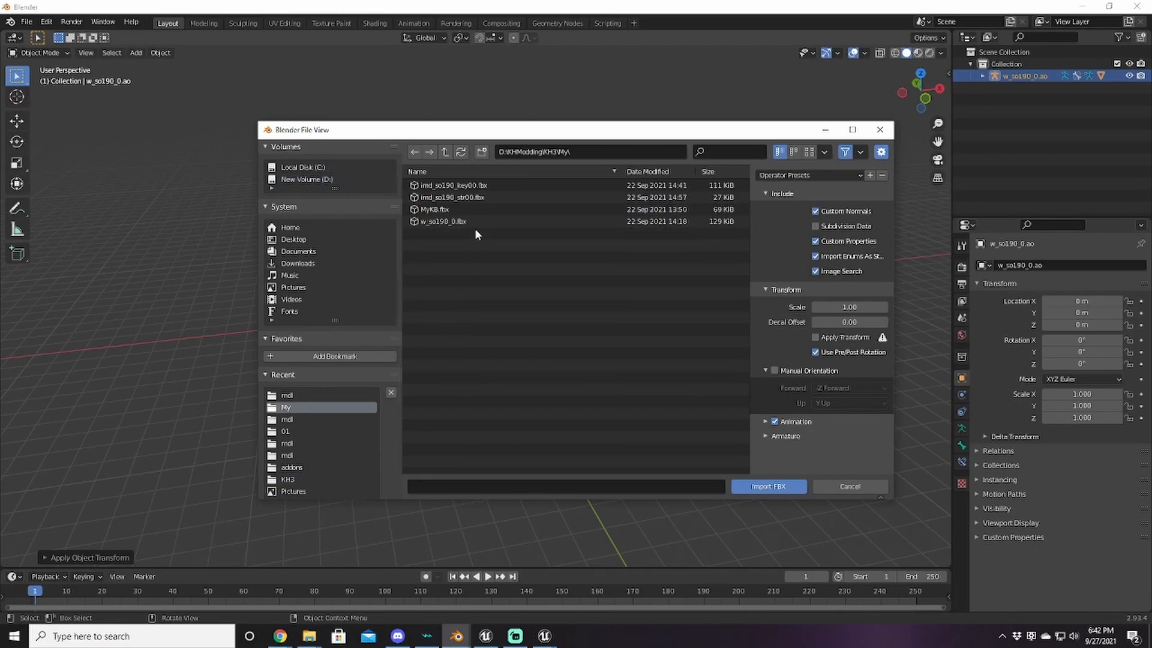
{"action": "double_click", "coordinate": [469, 209]}
{"action": "middle_click_drag", "start_coordinate": [541, 332], "coordinate": [422, 309]}
{"action": "middle_click_drag", "start_coordinate": [343, 320], "coordinate": [535, 360]}
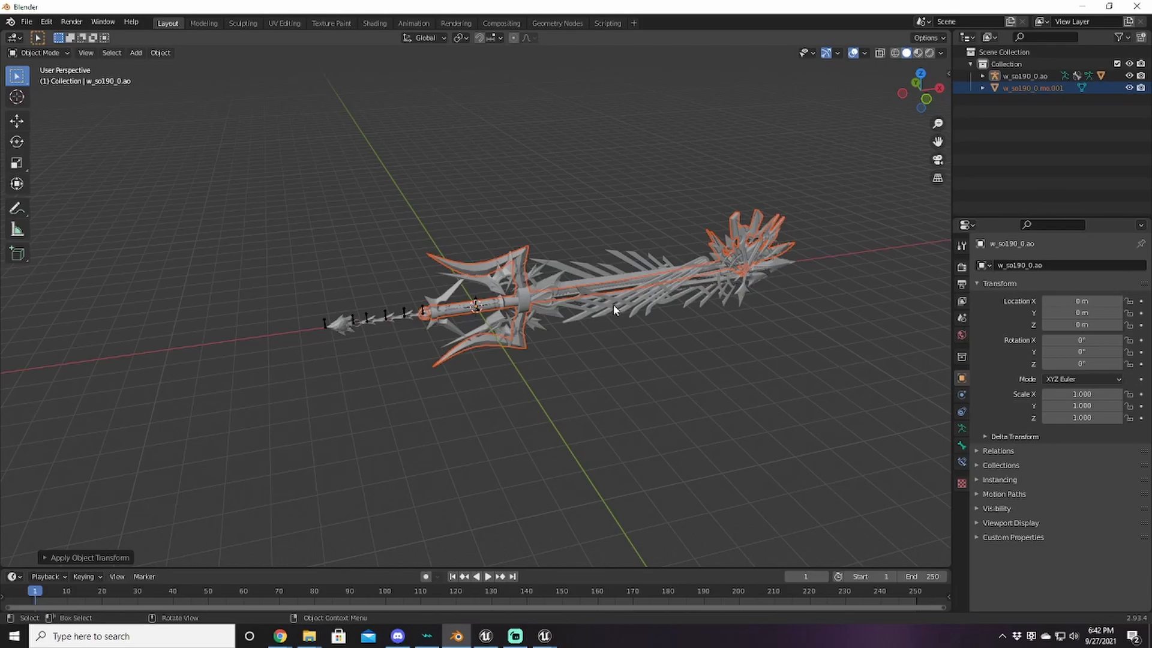
Step: Make w_so190_0.mo the active mesh and clear its vertex selection in Edit Mode
{"action": "middle_click_drag", "start_coordinate": [606, 305], "coordinate": [642, 327]}
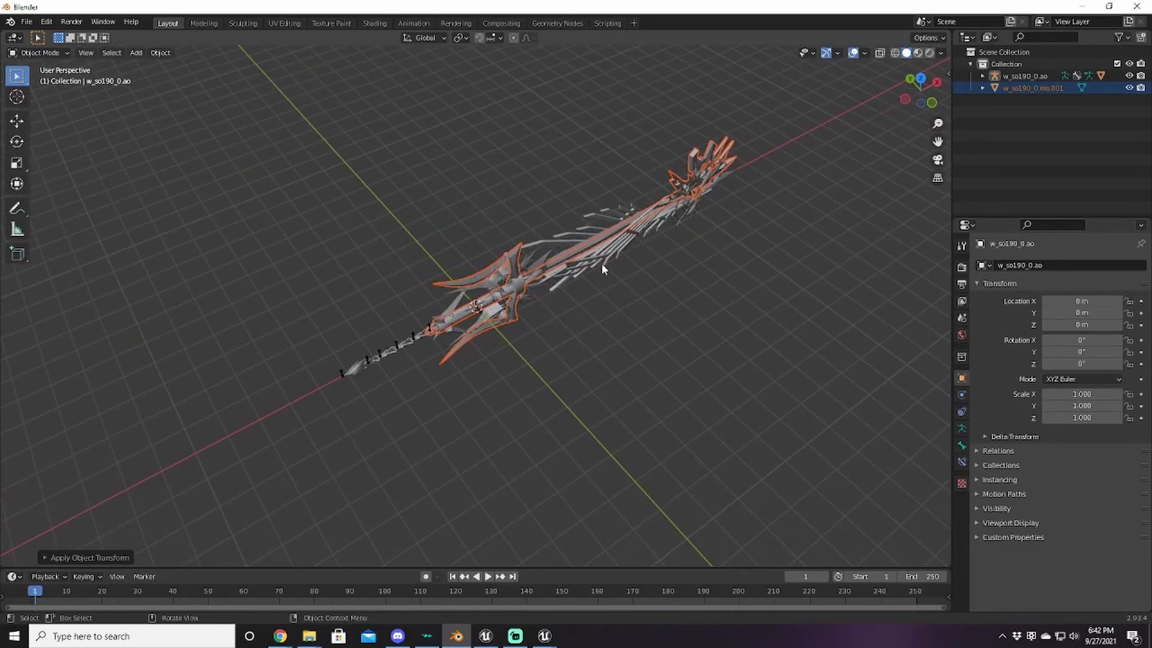
{"action": "middle_click_drag", "start_coordinate": [641, 457], "coordinate": [569, 376]}
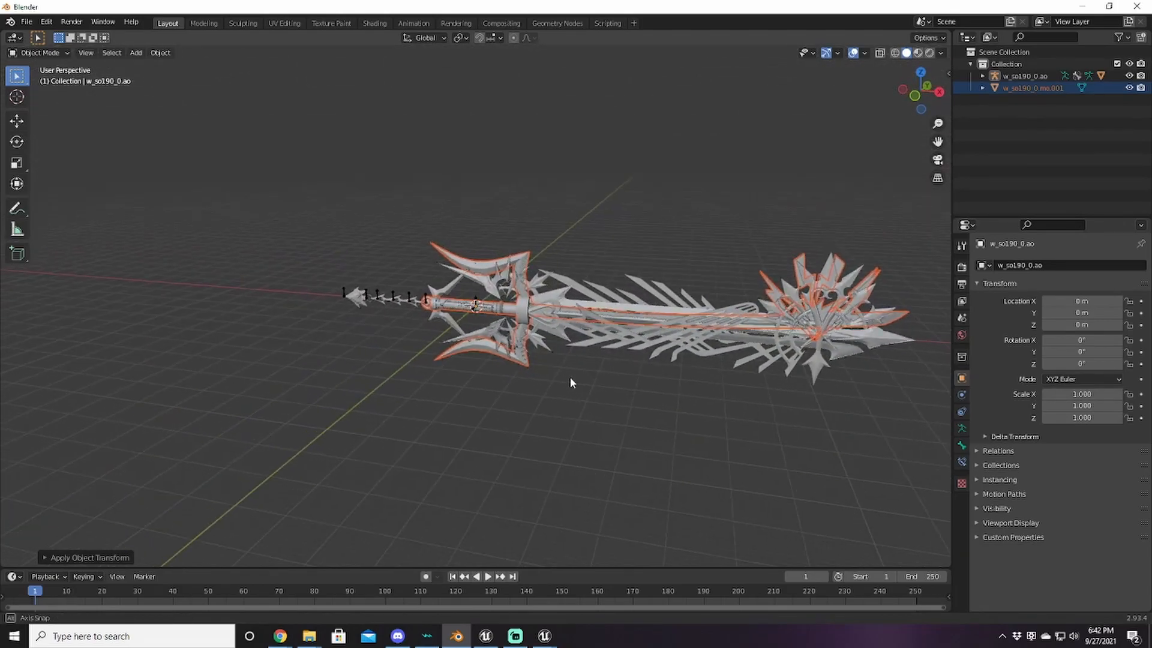
{"action": "left_click", "coordinate": [846, 340]}
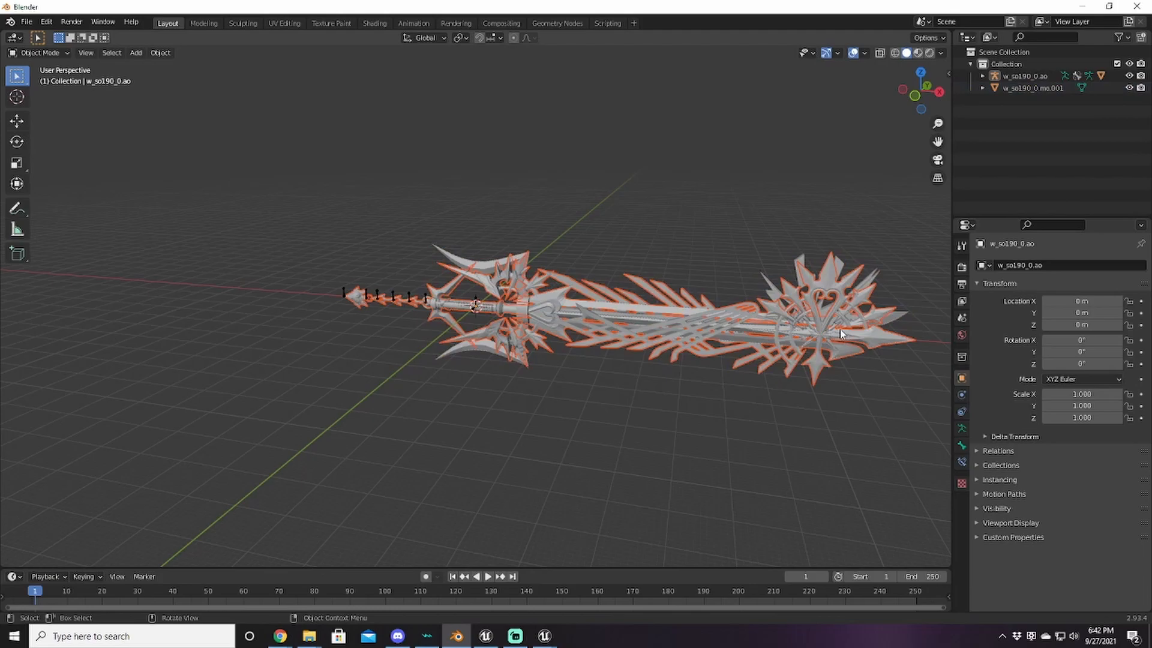
{"action": "middle_click_drag", "start_coordinate": [625, 361], "coordinate": [577, 360]}
{"action": "left_click", "coordinate": [583, 321]}
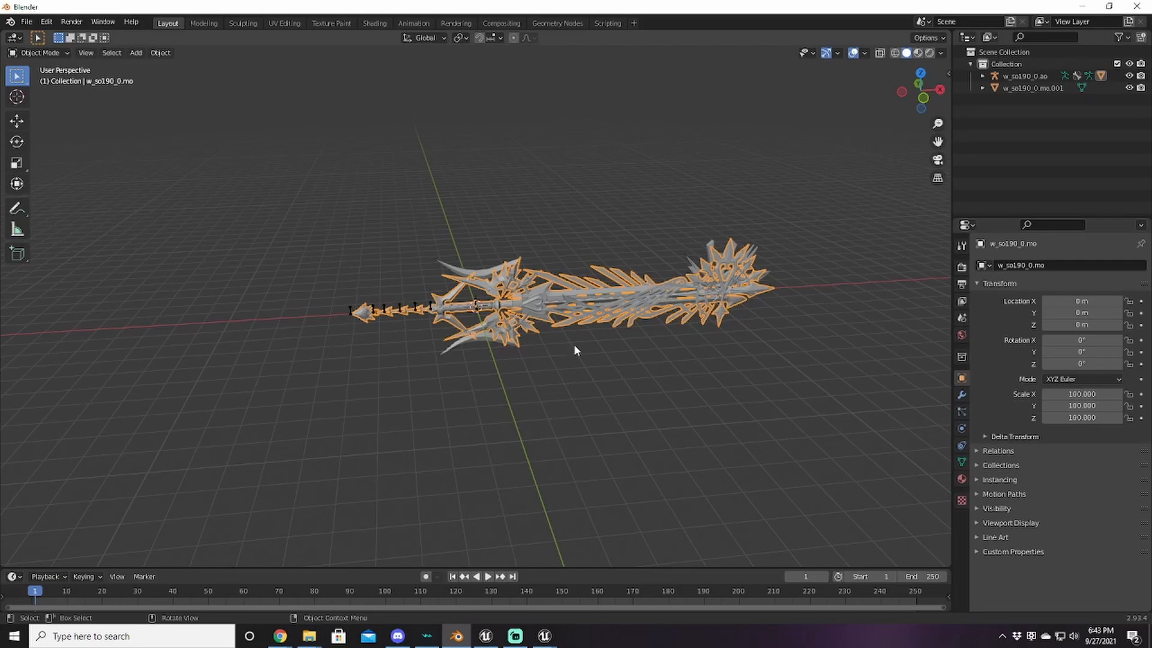
{"action": "middle_click_drag", "start_coordinate": [570, 345], "coordinate": [535, 334]}
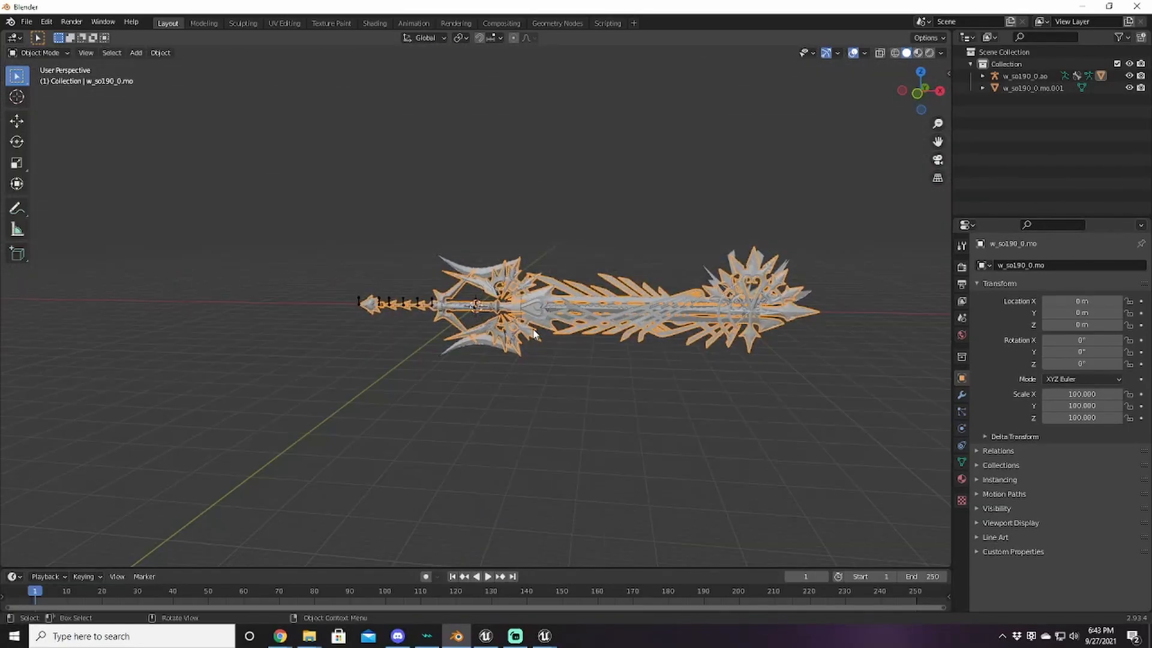
{"action": "middle_click_drag", "start_coordinate": [618, 325], "coordinate": [584, 345]}
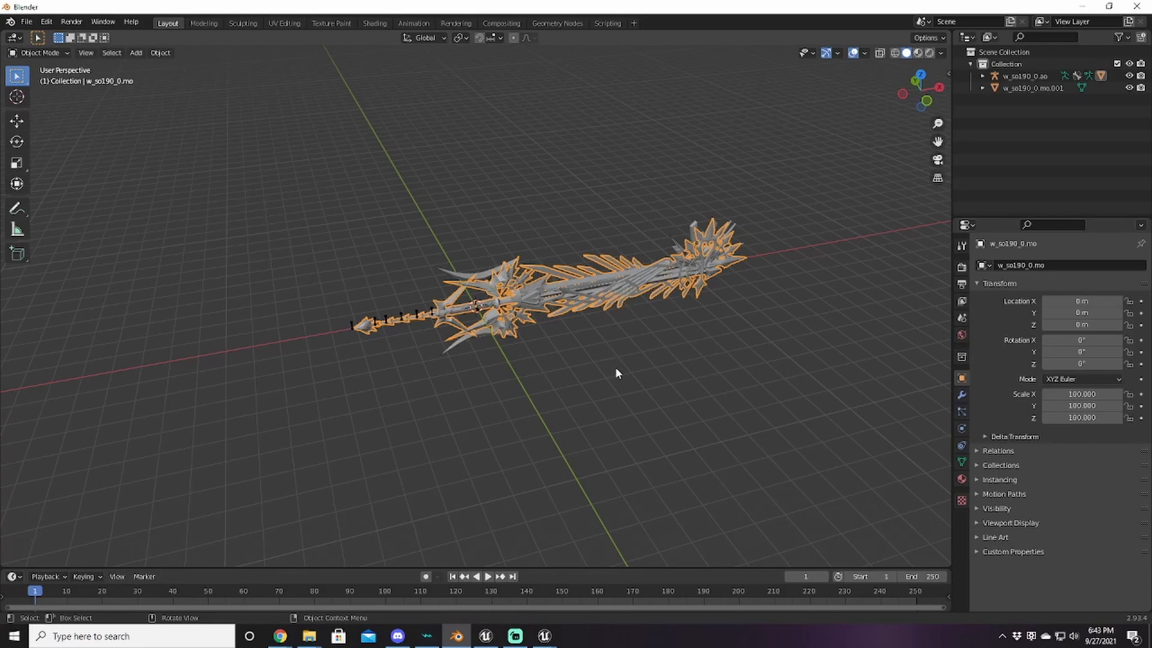
{"action": "key", "text": "Tab"}
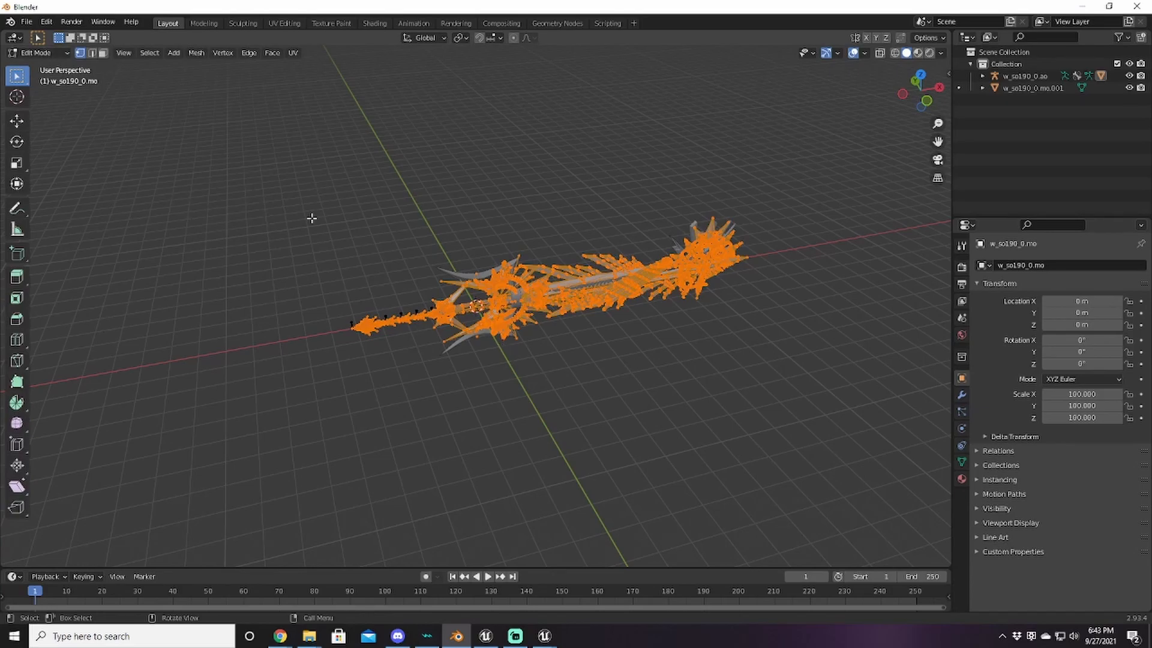
{"action": "key", "text": "alt"}
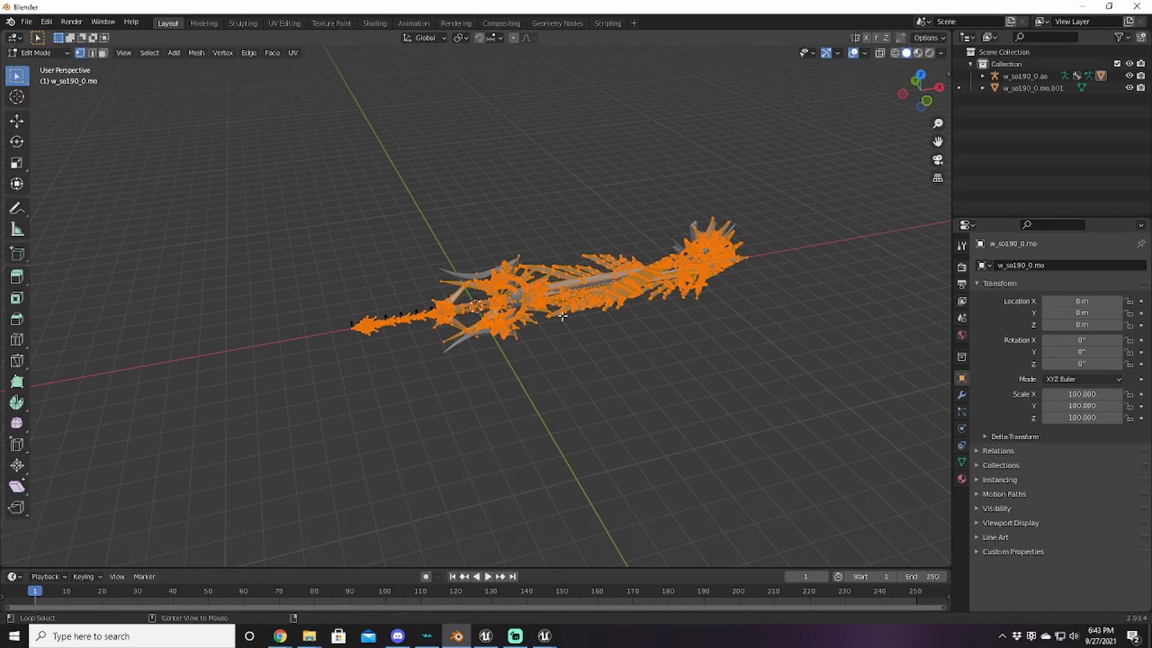
{"action": "key", "text": "alt+a"}
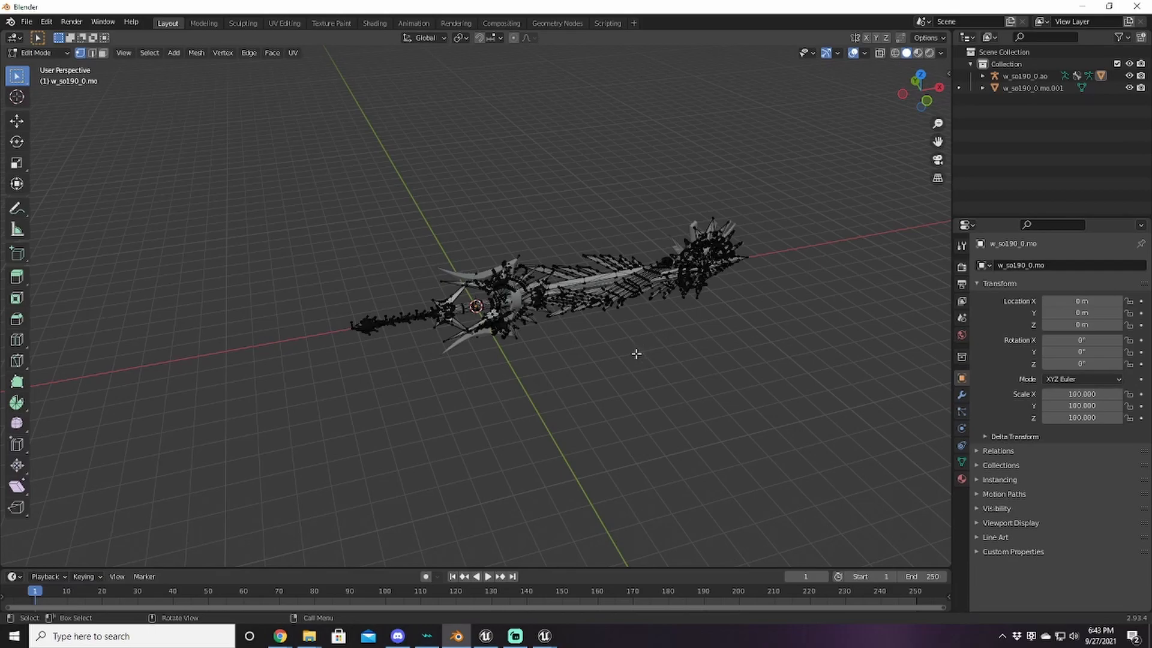
{"action": "key", "text": "Tab"}
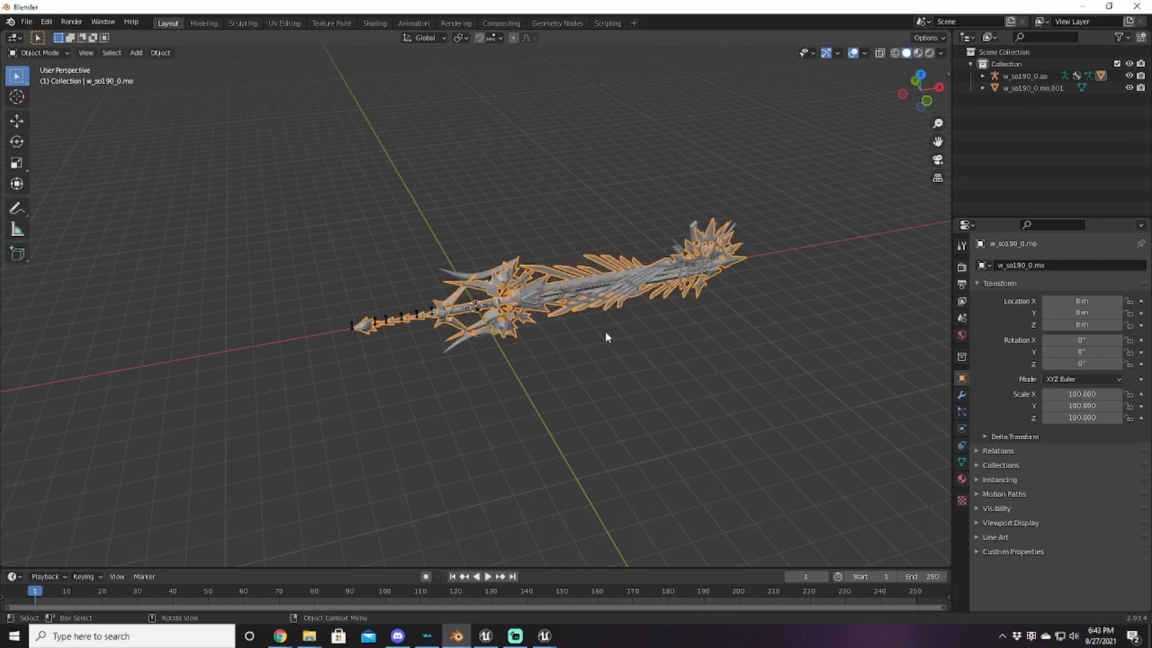
Step: Select w_so190_0.mo.001, toggle Edit Mode, then add w_so190_0.mo to the selection
{"action": "left_click", "coordinate": [478, 277]}
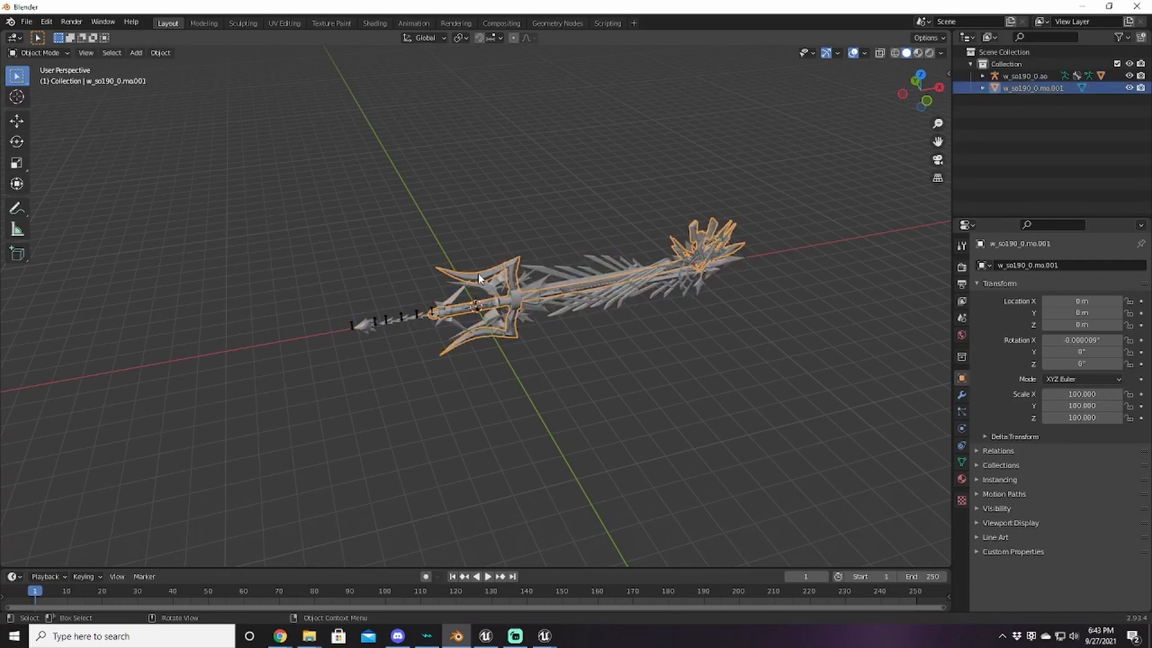
{"action": "key", "text": "Tab"}
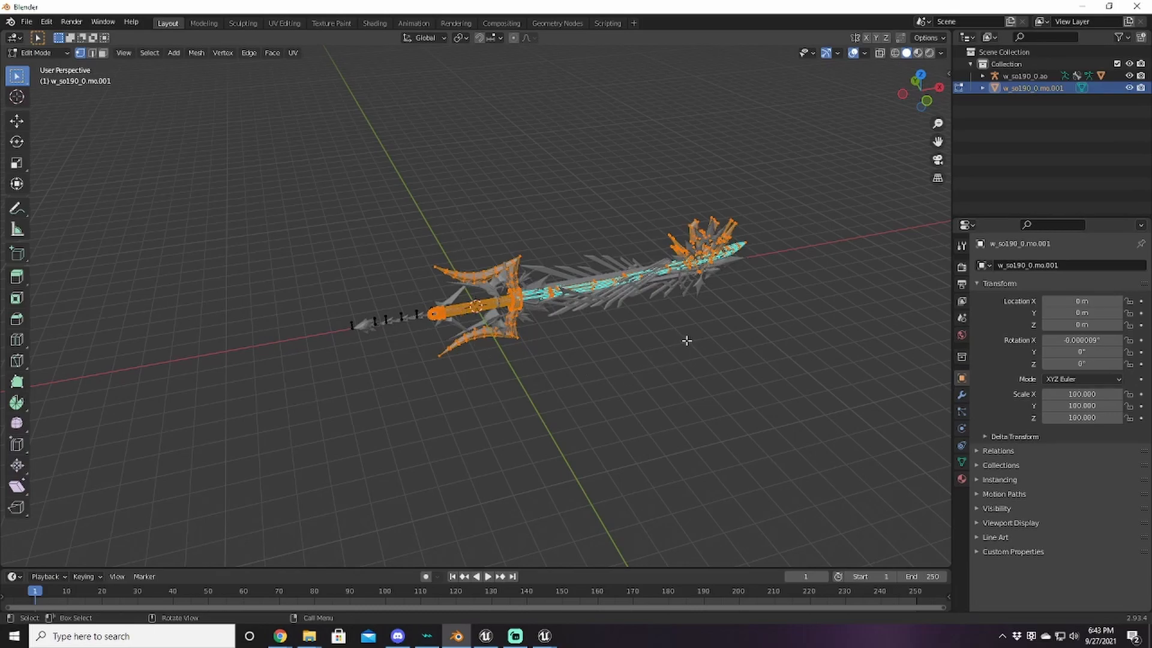
{"action": "key", "text": "Tab"}
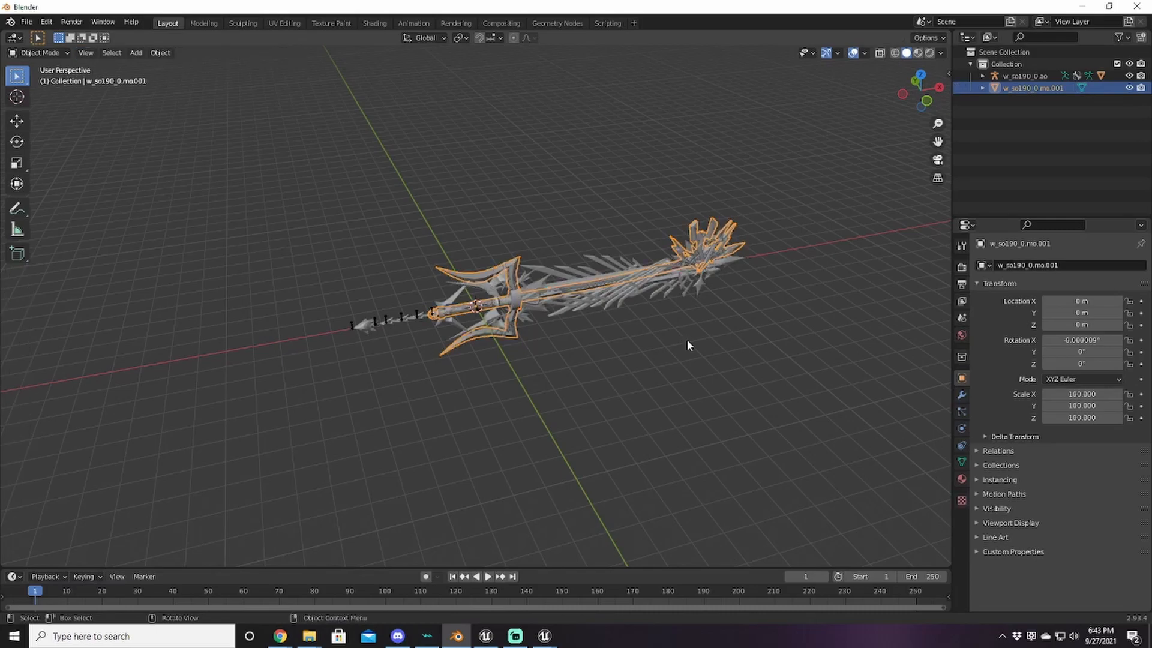
{"action": "left_click", "coordinate": [607, 298], "text": "shift"}
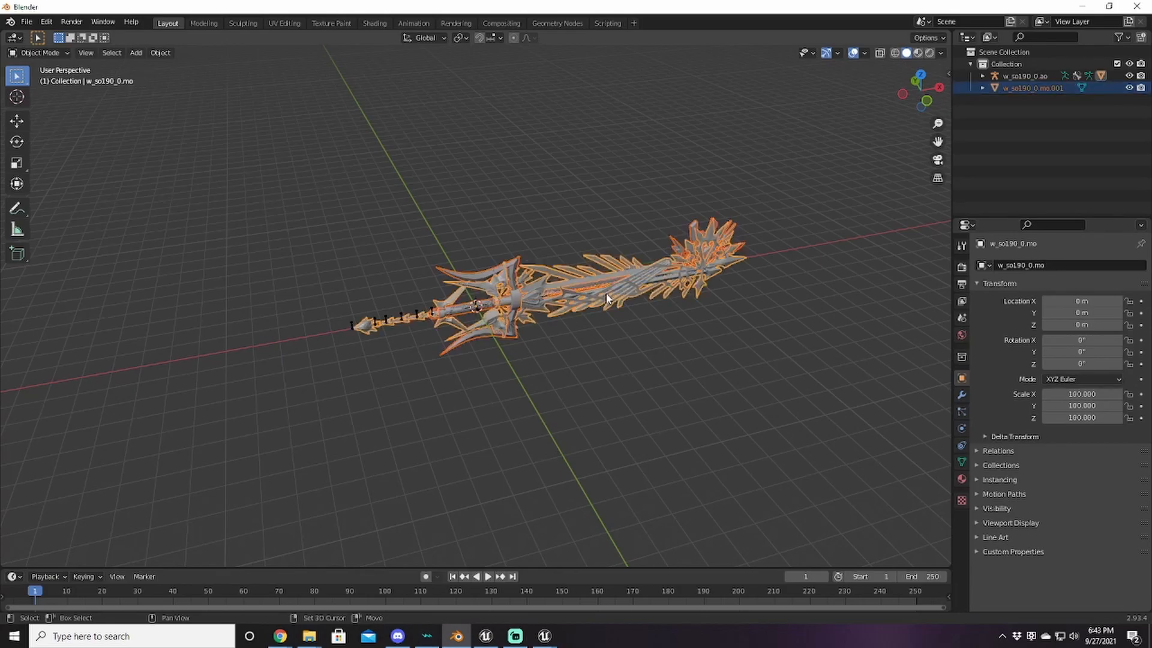
{"action": "scroll", "coordinate": [593, 345], "scroll_direction": "up", "scroll_amount": 5}
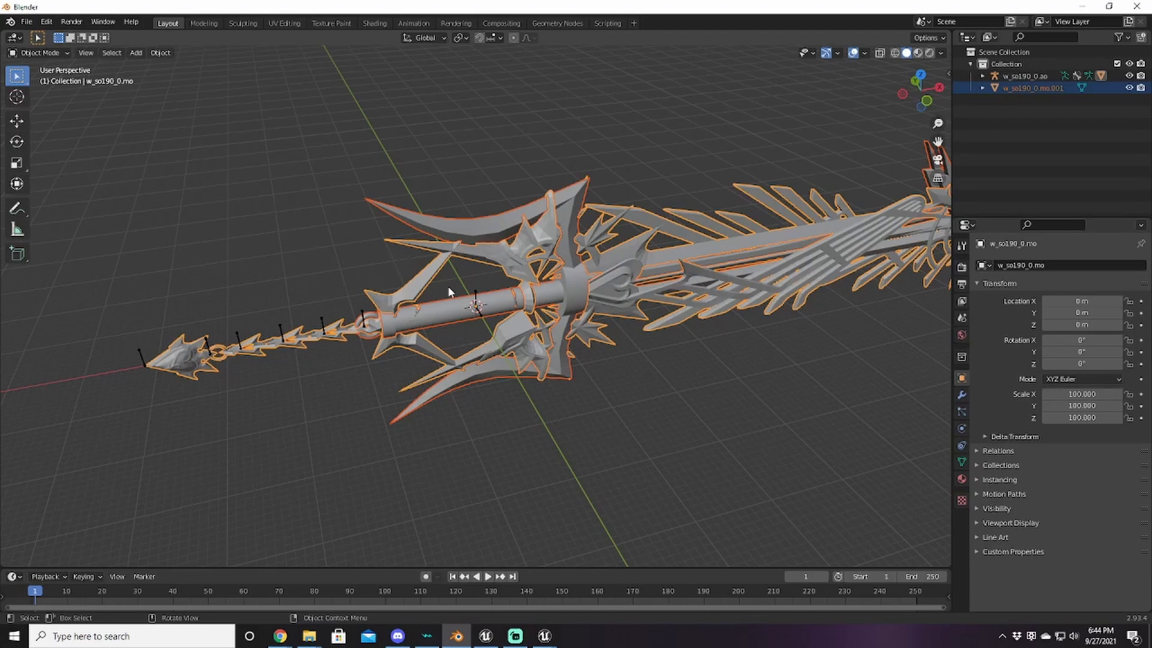
{"action": "scroll", "coordinate": [499, 339], "scroll_direction": "down", "scroll_amount": 3}
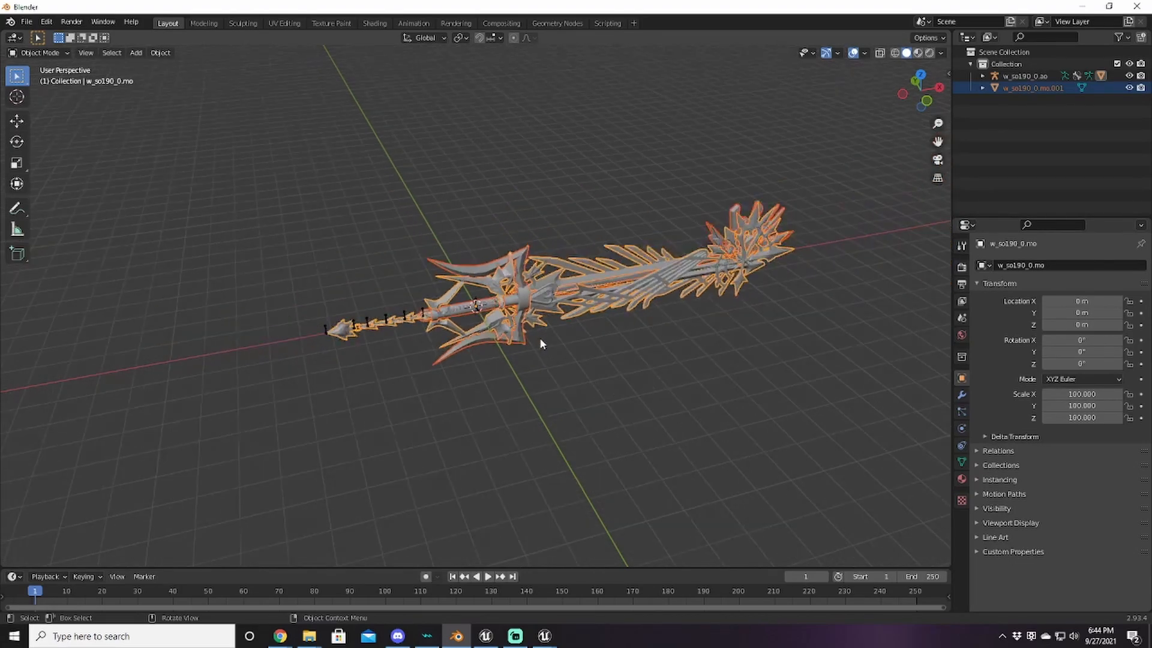
{"action": "key", "text": "ctrl"}
Step: Join both parts into w_so190_0.mo with Ctrl+J, check the Outliner, and enter Edit Mode
{"action": "key", "text": "ctrl+j"}
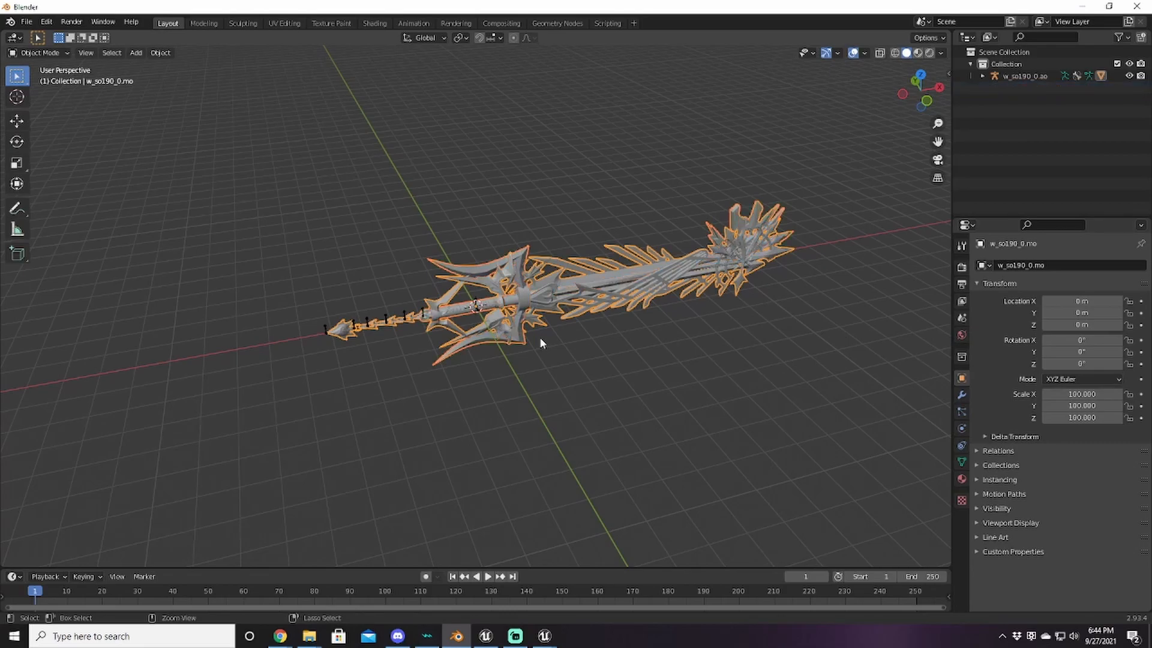
{"action": "scroll", "coordinate": [545, 336], "scroll_direction": "up", "scroll_amount": 3}
{"action": "middle_click_drag", "start_coordinate": [549, 340], "coordinate": [600, 312]}
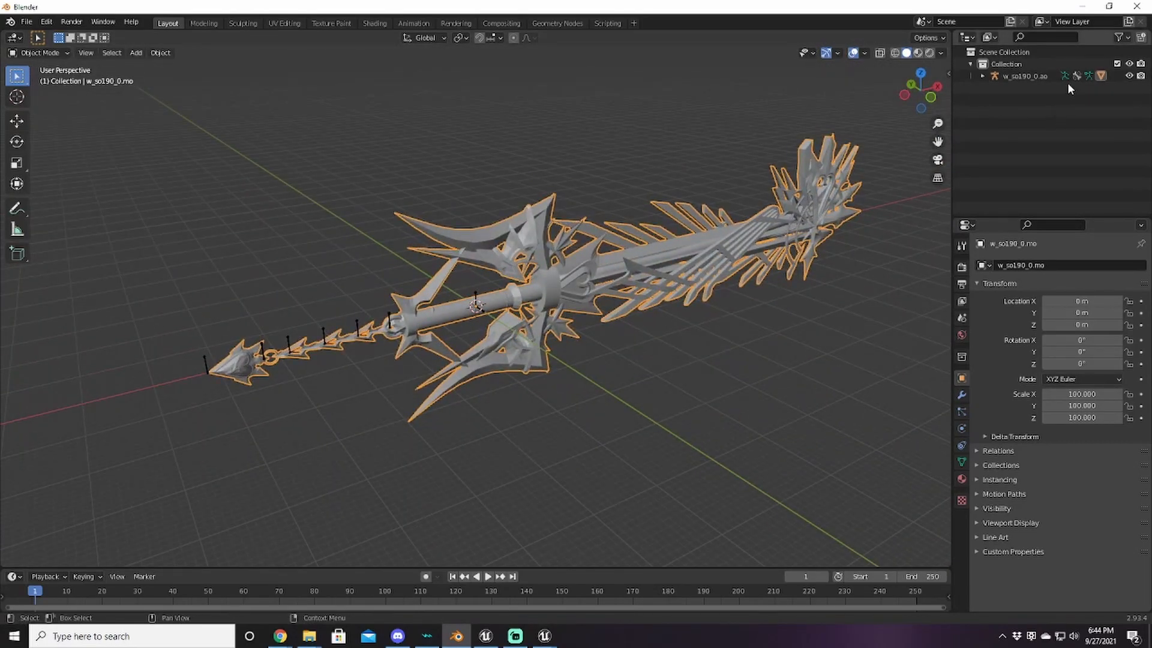
{"action": "left_click", "coordinate": [982, 76]}
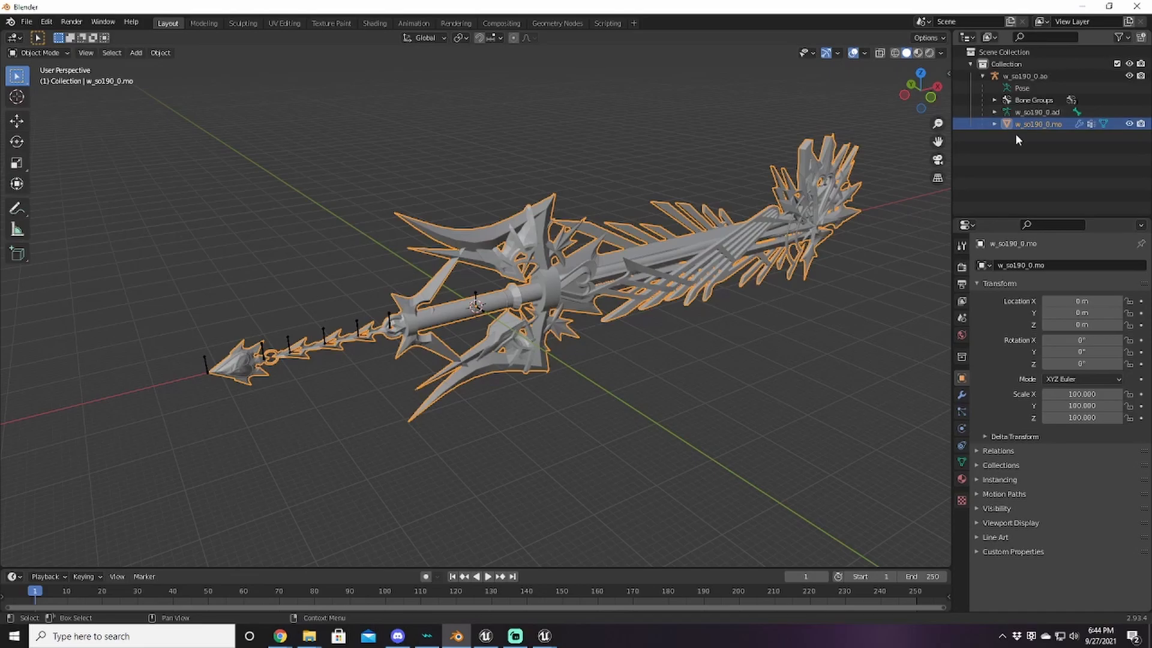
{"action": "left_click", "coordinate": [981, 75]}
{"action": "middle_click_drag", "start_coordinate": [606, 348], "coordinate": [639, 340]}
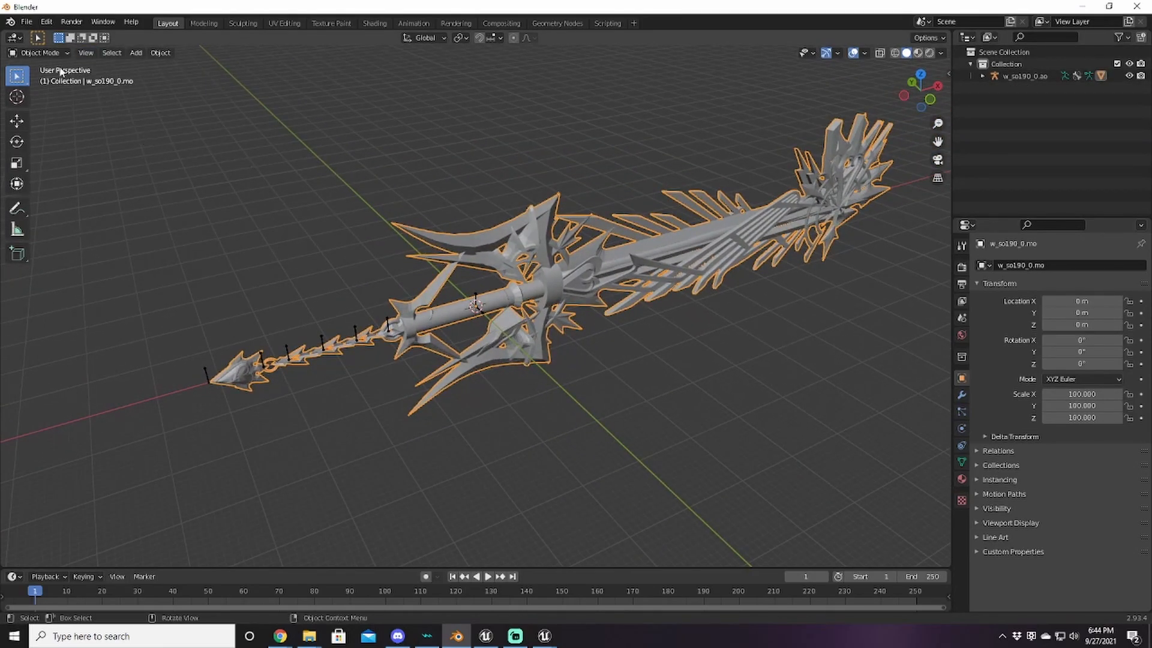
{"action": "key", "text": "Tab"}
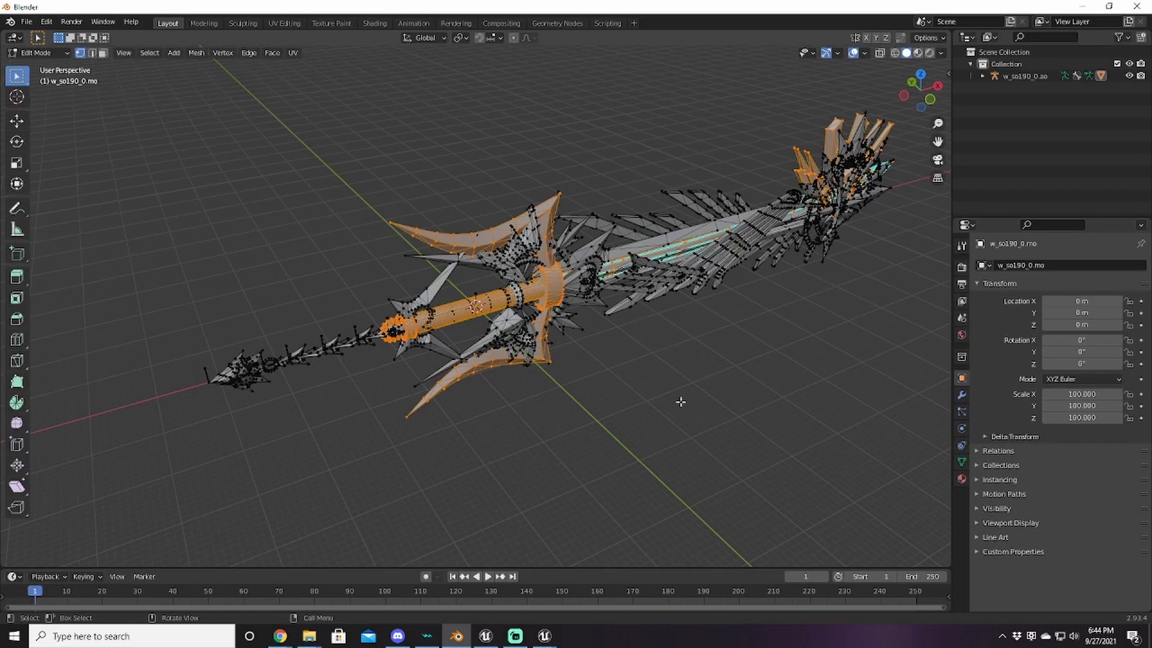
Step: Invert the vertex selection and delete those vertices, keeping only the trident keyblade, then exit Edit Mode
{"action": "key", "text": "ctrl"}
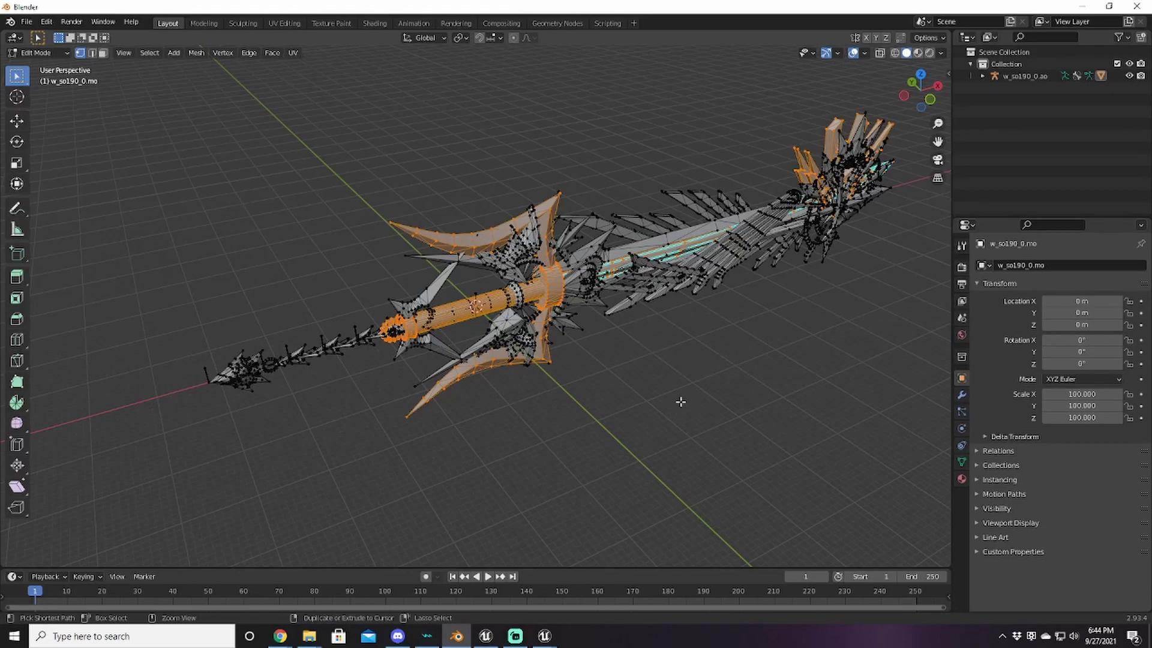
{"action": "key", "text": "ctrl+i"}
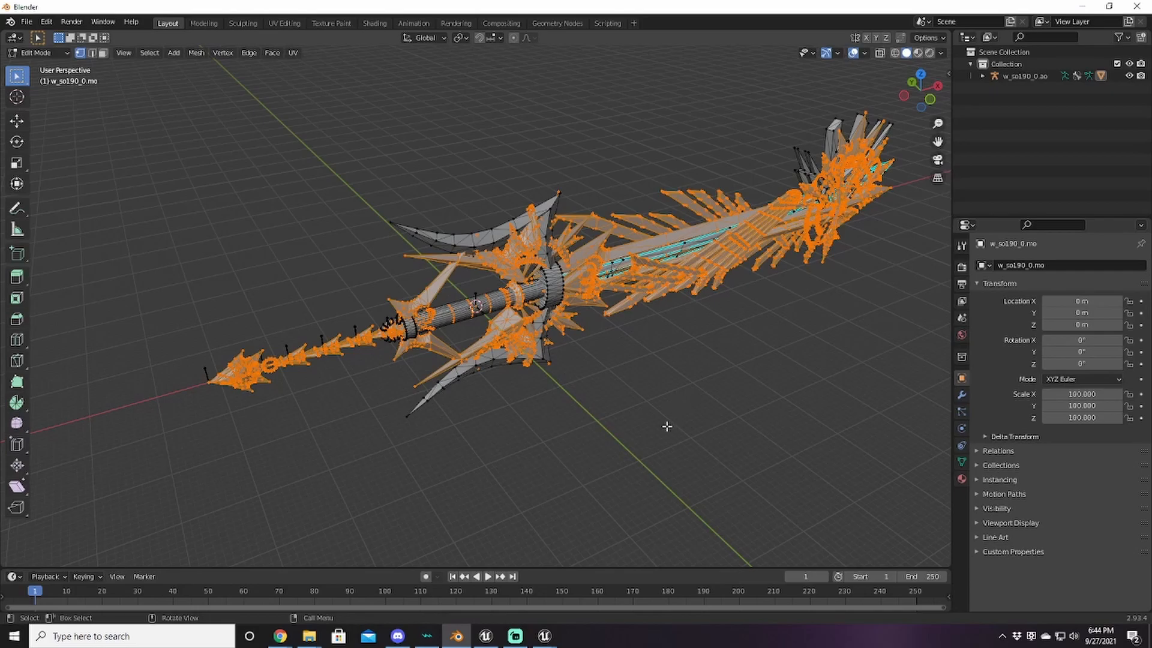
{"action": "middle_click_drag", "start_coordinate": [606, 414], "coordinate": [607, 382]}
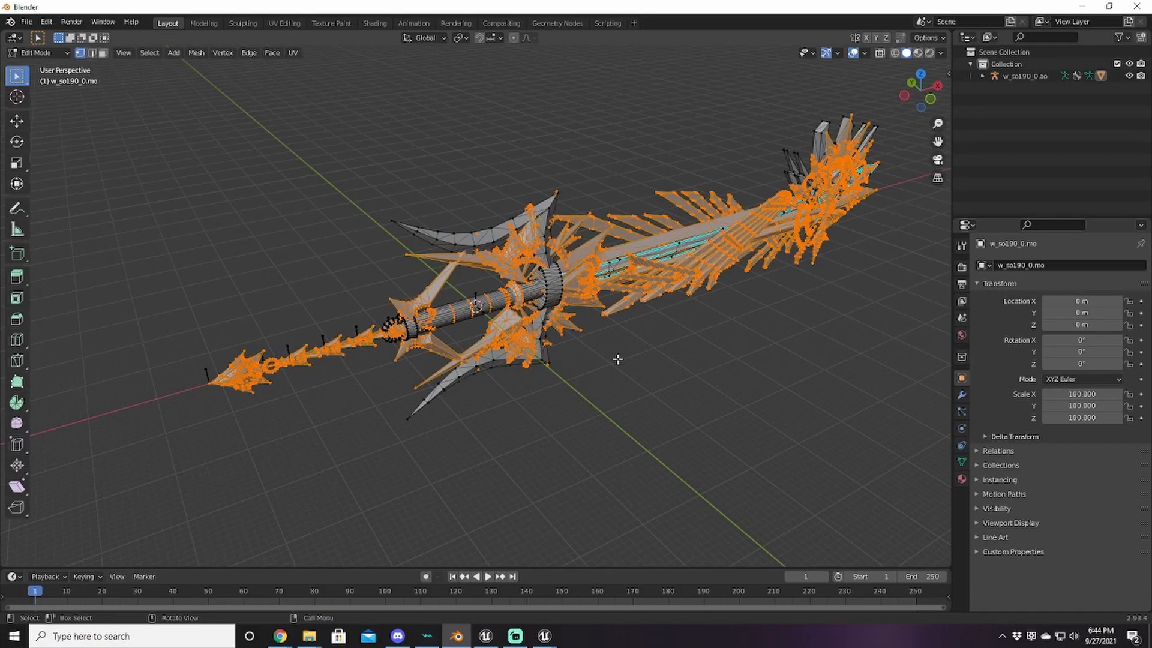
{"action": "key", "text": "x"}
{"action": "left_click", "coordinate": [589, 388]}
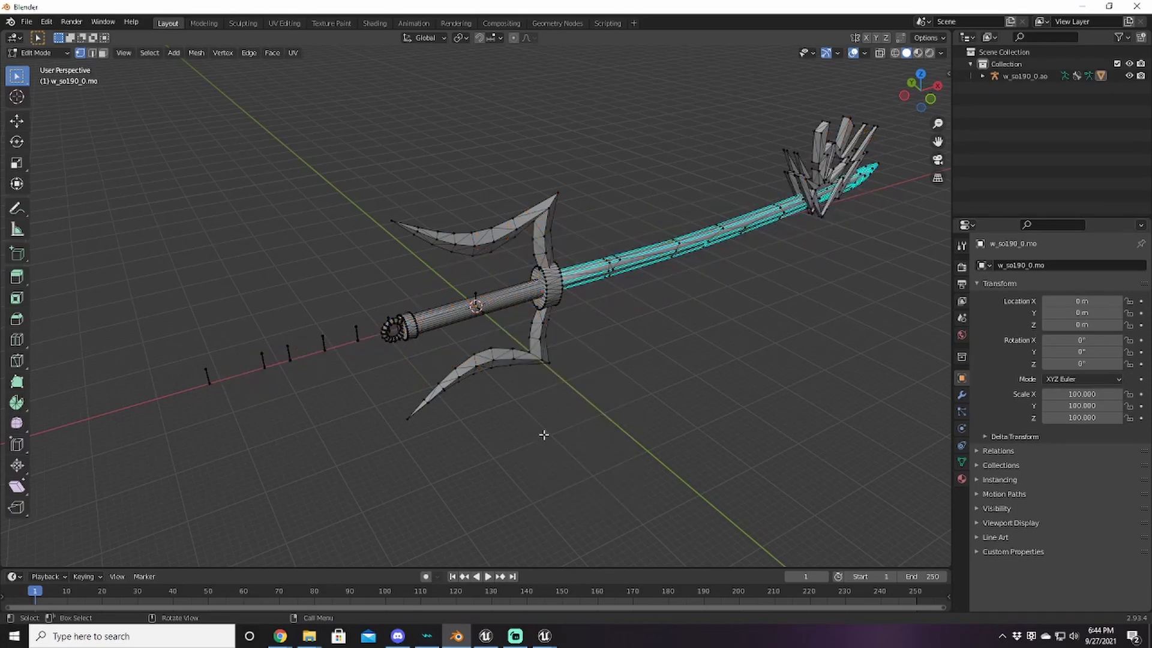
{"action": "mouse_move", "coordinate": [529, 344]}
{"action": "middle_mouse_down"}
{"action": "mouse_move", "coordinate": [538, 331]}
{"action": "mouse_move", "coordinate": [606, 360]}
{"action": "mouse_move", "coordinate": [617, 398]}
{"action": "mouse_move", "coordinate": [481, 296]}
{"action": "mouse_move", "coordinate": [547, 291]}
{"action": "mouse_move", "coordinate": [512, 341]}
{"action": "middle_mouse_up"}
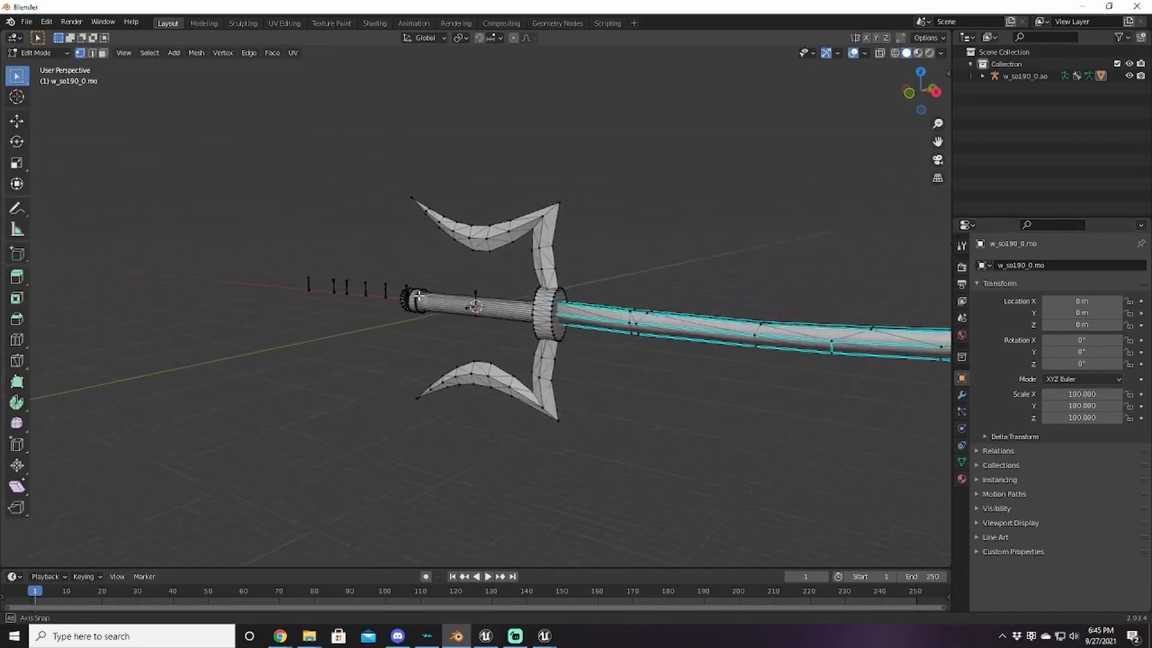
{"action": "key", "text": "Tab"}
{"action": "middle_click_drag", "start_coordinate": [566, 376], "coordinate": [606, 411]}
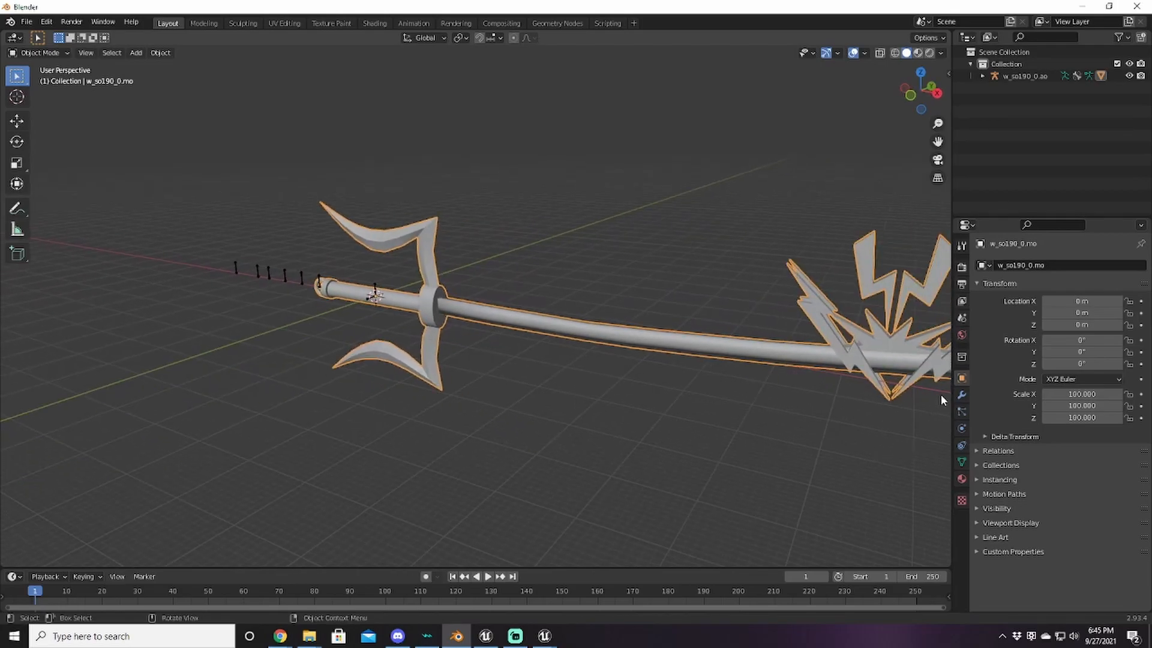
Step: Add a 30° Edge Split modifier to the keyblade, apply it, and inspect the shading
{"action": "left_click", "coordinate": [962, 394]}
{"action": "left_click", "coordinate": [1037, 267]}
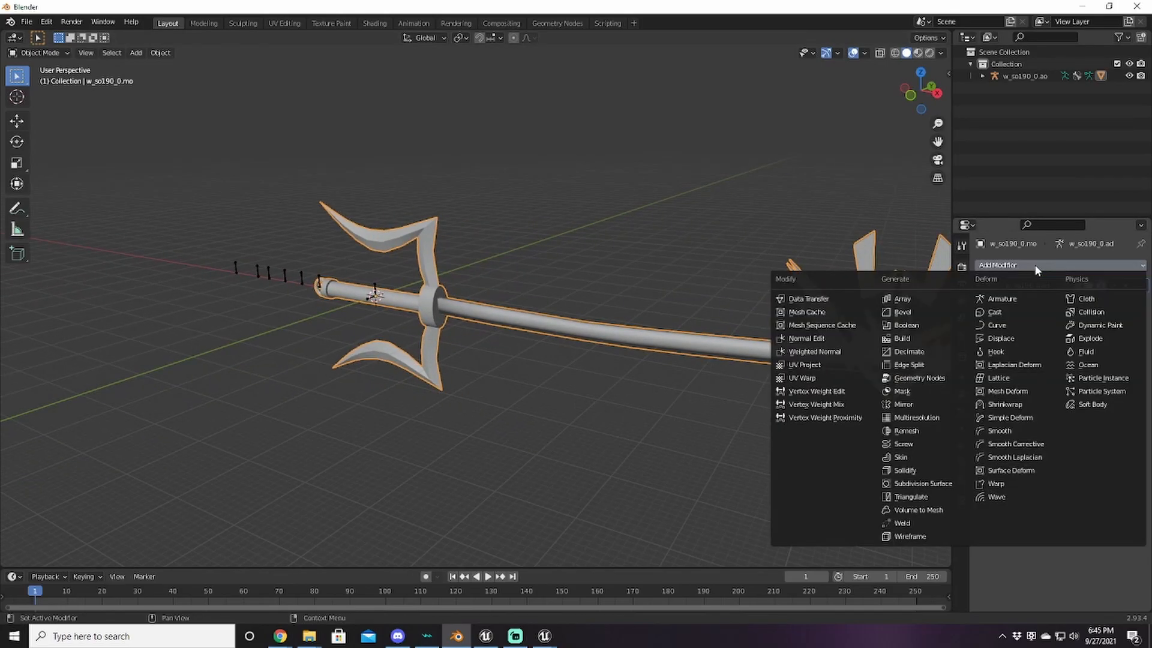
{"action": "left_click", "coordinate": [913, 365]}
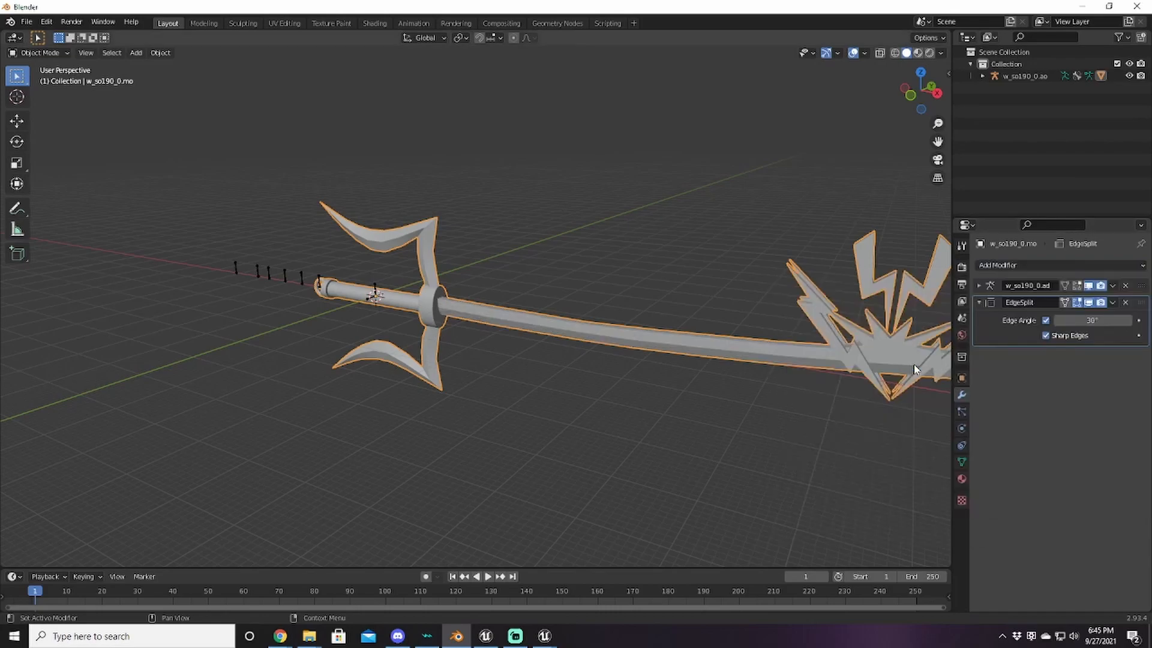
{"action": "left_click", "coordinate": [1113, 303]}
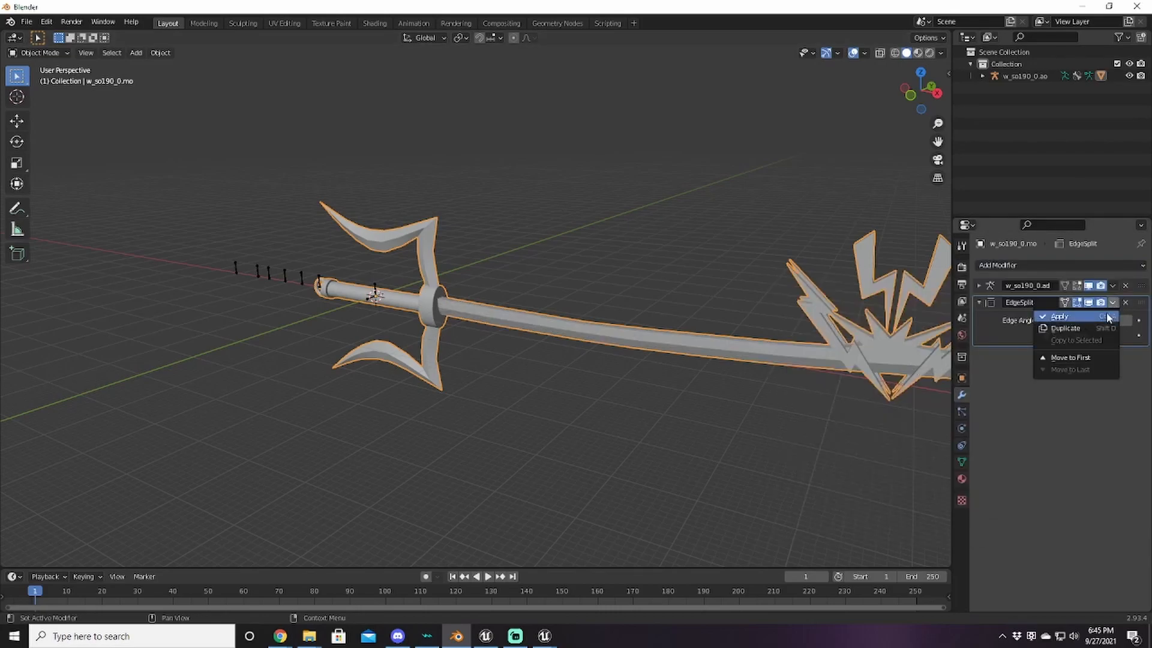
{"action": "left_click", "coordinate": [1108, 317]}
{"action": "middle_click_drag", "start_coordinate": [626, 412], "coordinate": [569, 366]}
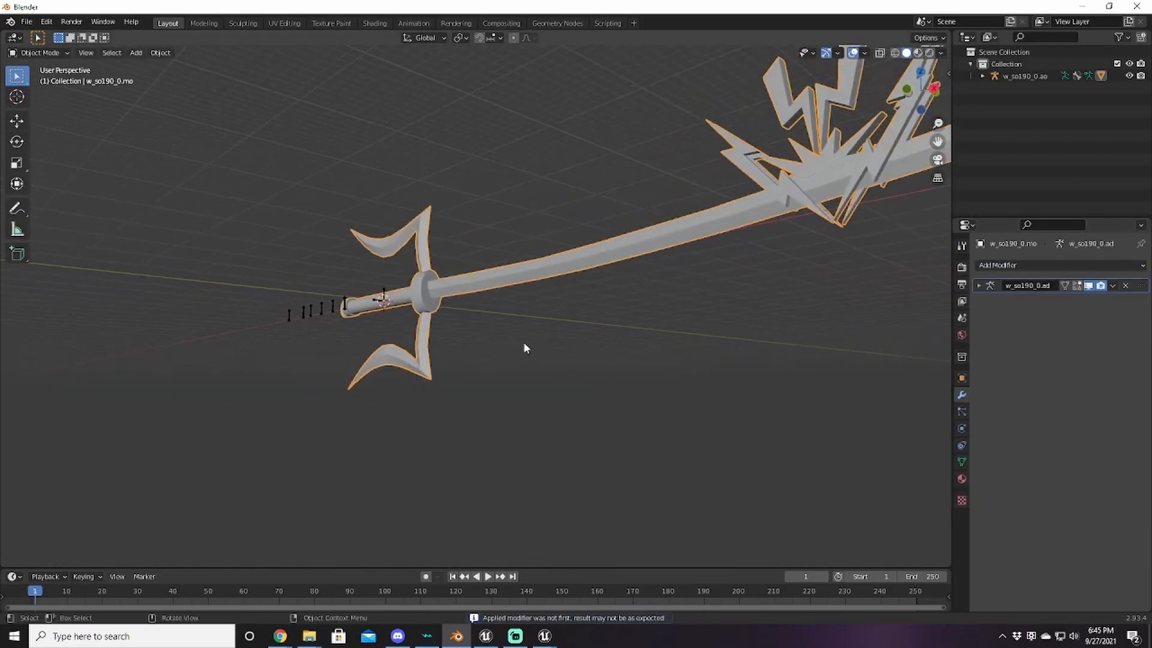
{"action": "middle_click_drag", "start_coordinate": [462, 292], "coordinate": [579, 402]}
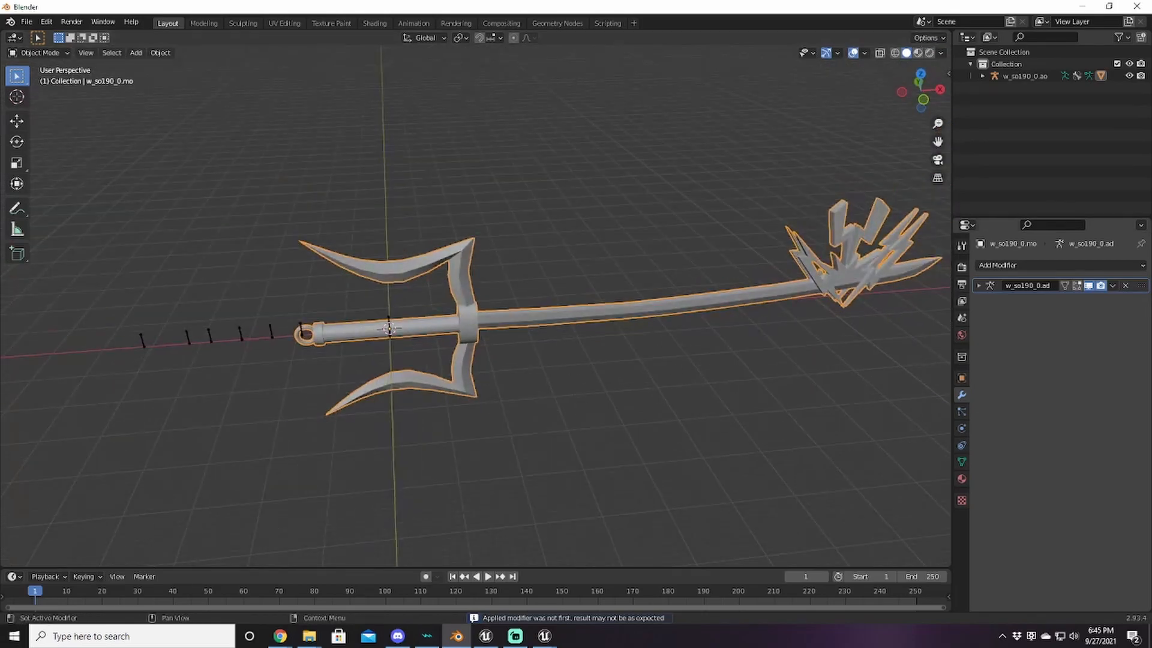
{"action": "middle_click_drag", "start_coordinate": [520, 310], "coordinate": [626, 342]}
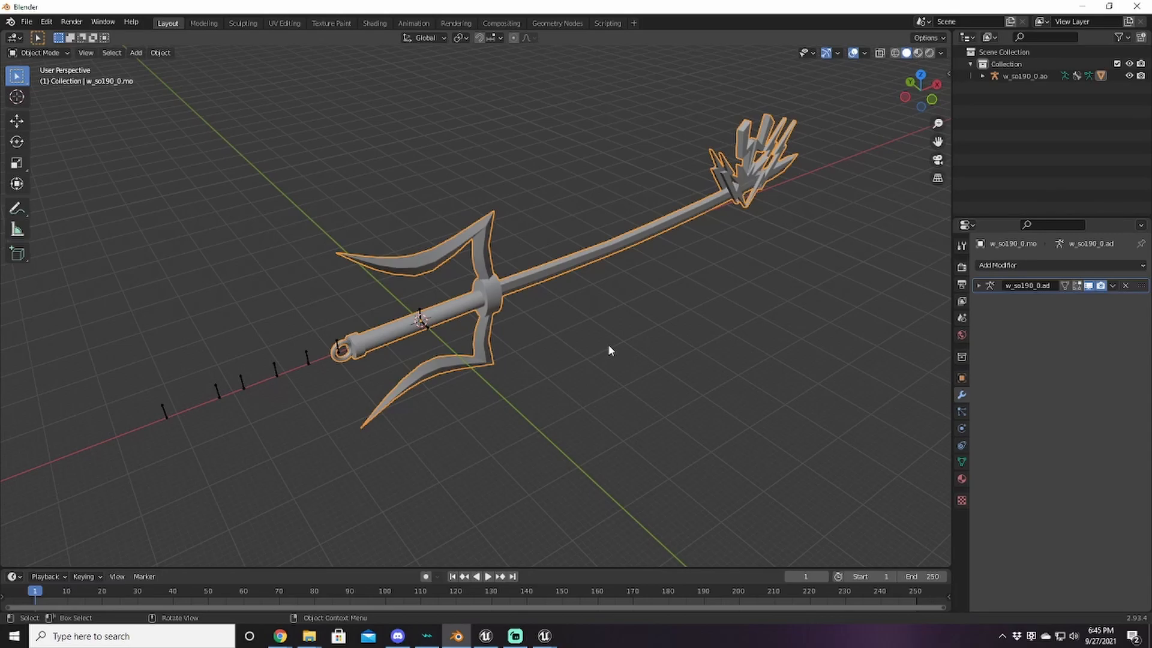
{"action": "mouse_move", "coordinate": [586, 385]}
{"action": "middle_mouse_down"}
{"action": "mouse_move", "coordinate": [626, 355]}
{"action": "mouse_move", "coordinate": [581, 309]}
{"action": "mouse_move", "coordinate": [560, 373]}
{"action": "mouse_move", "coordinate": [573, 375]}
{"action": "middle_mouse_up"}
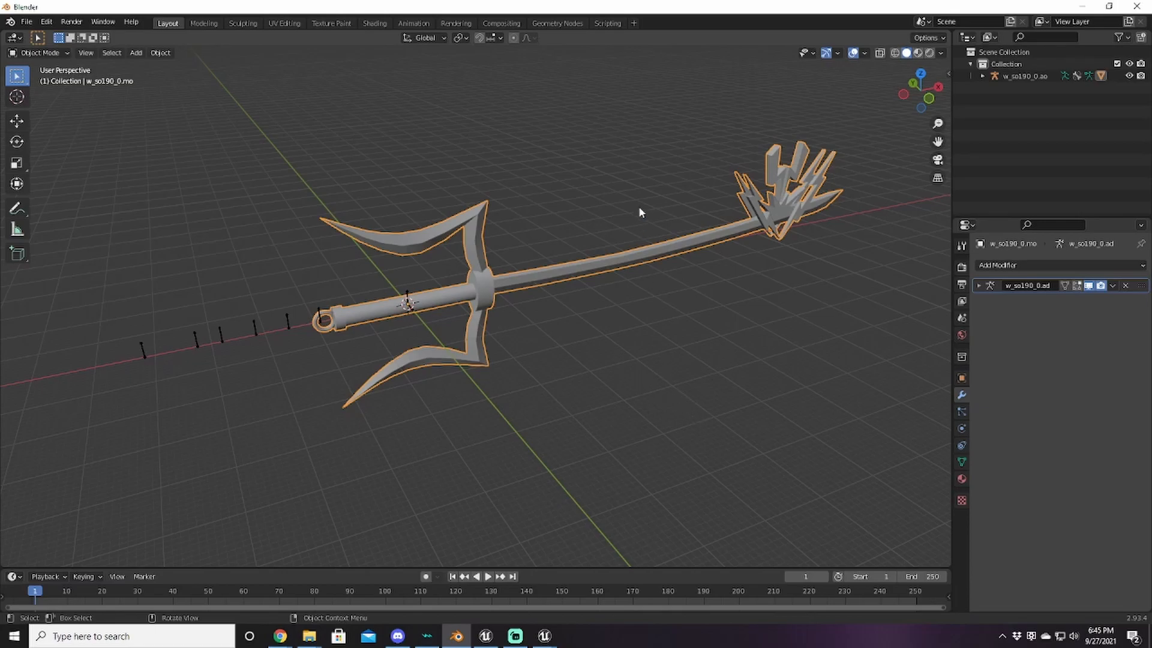
Step: Select all vertices in Edit Mode and assign them to the wep vertex group at weight 1.000
{"action": "key", "text": "Tab"}
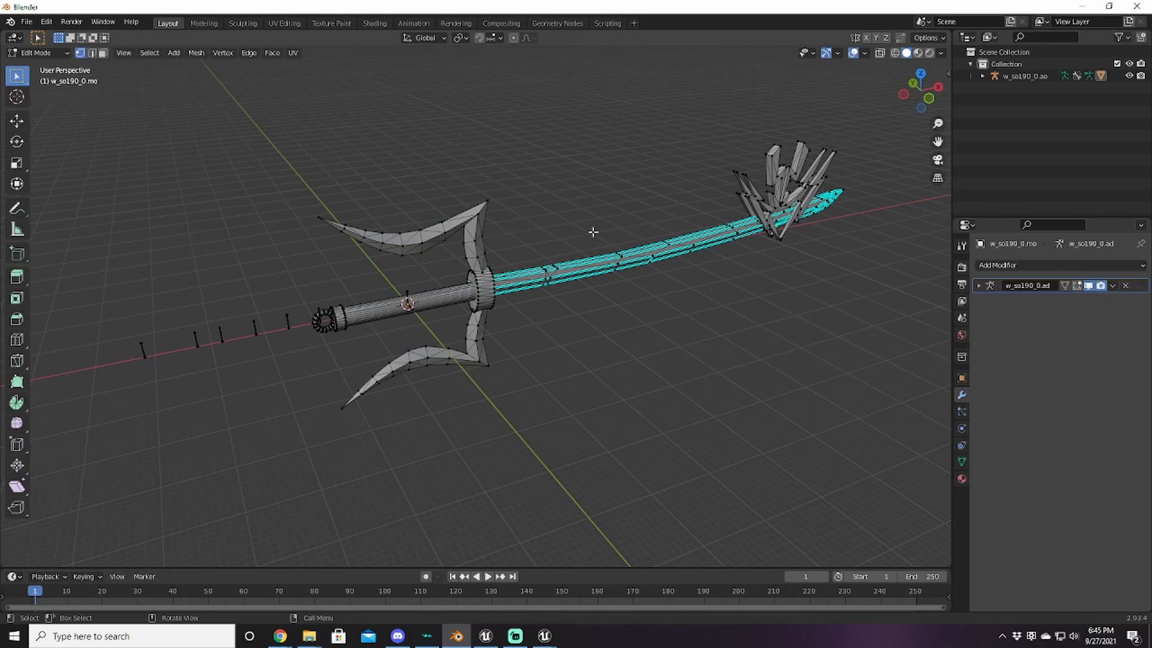
{"action": "key", "text": "a"}
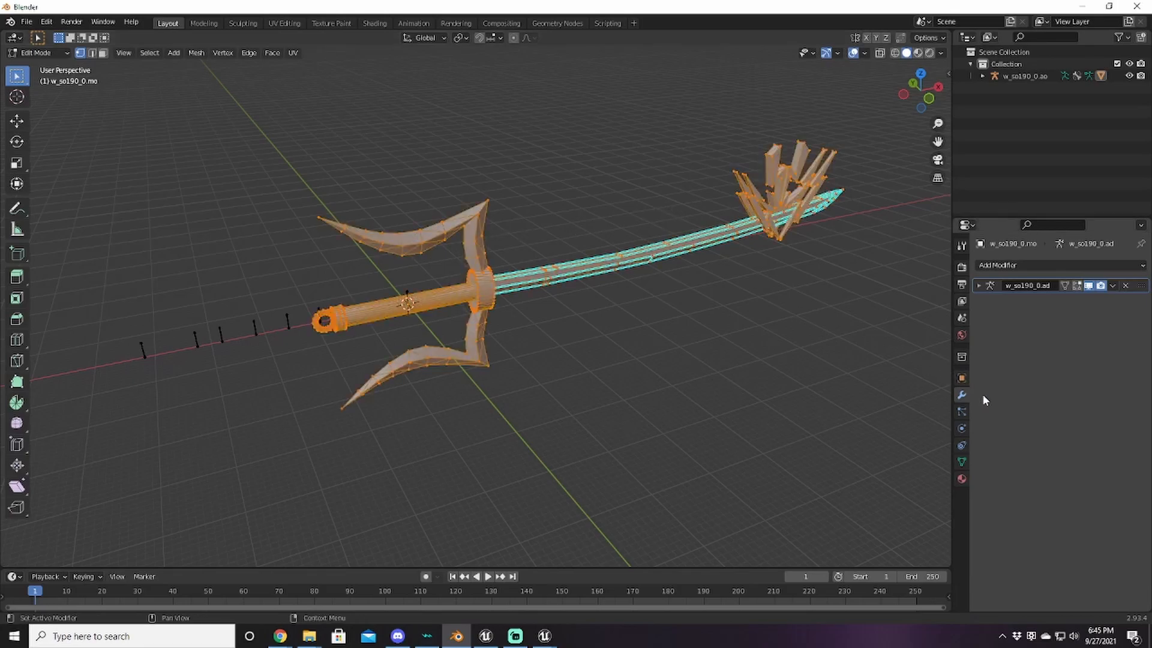
{"action": "left_click", "coordinate": [961, 462]}
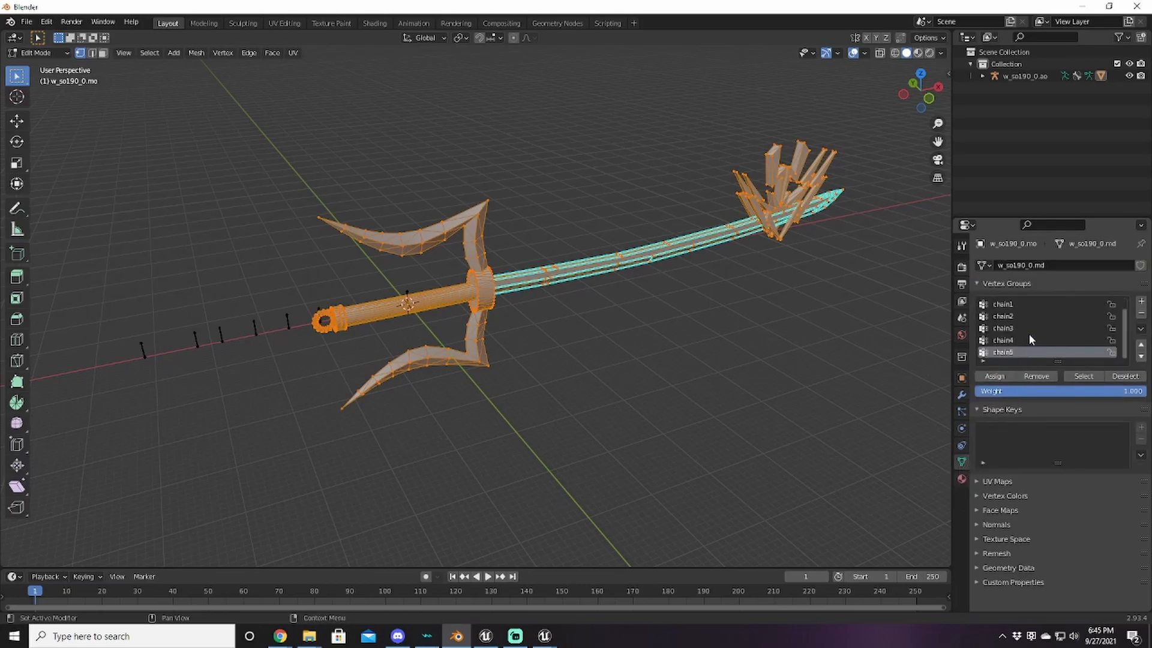
{"action": "left_click", "coordinate": [1019, 304]}
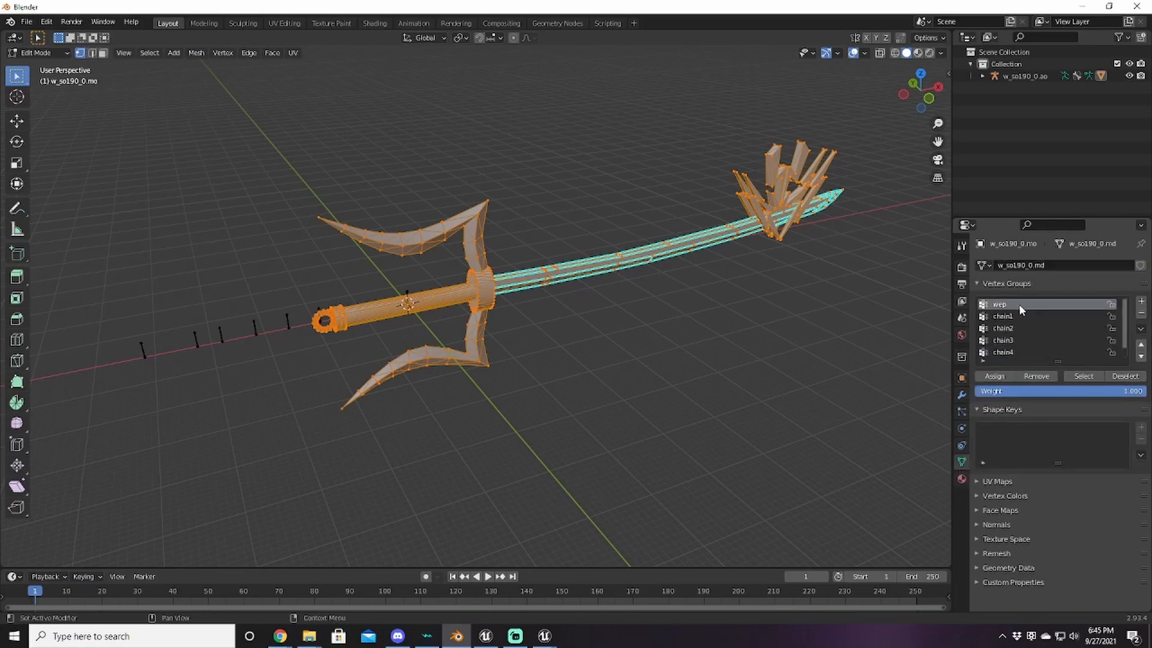
{"action": "left_click", "coordinate": [998, 377]}
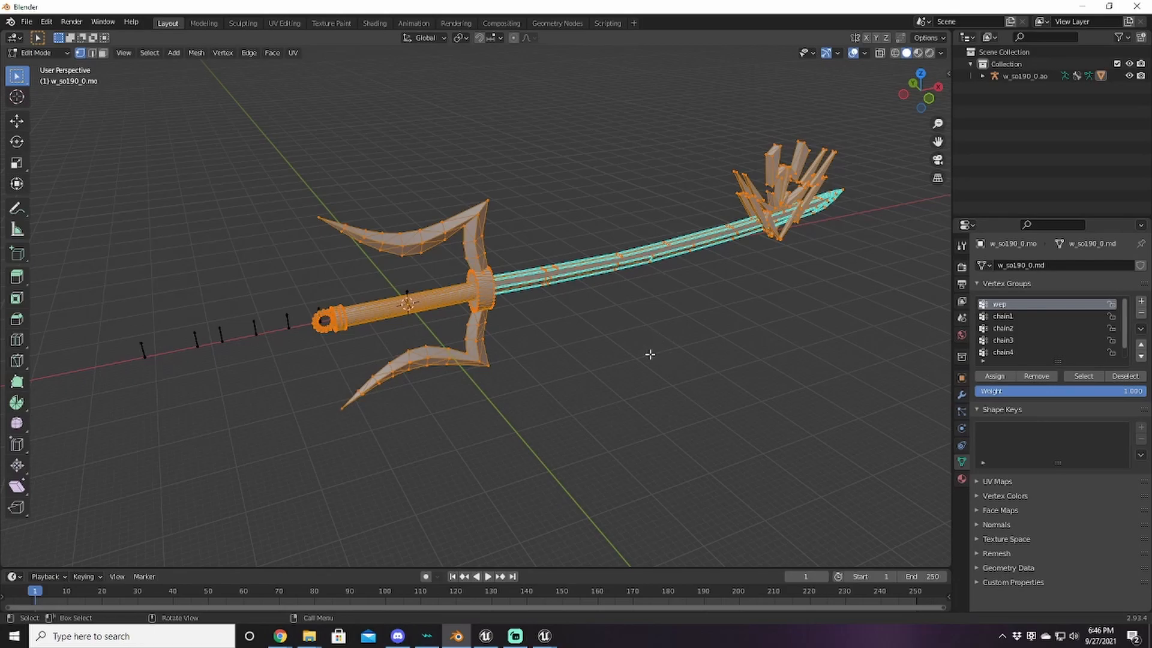
{"action": "key", "text": "Tab"}
{"action": "middle_click_drag", "start_coordinate": [571, 334], "coordinate": [545, 336]}
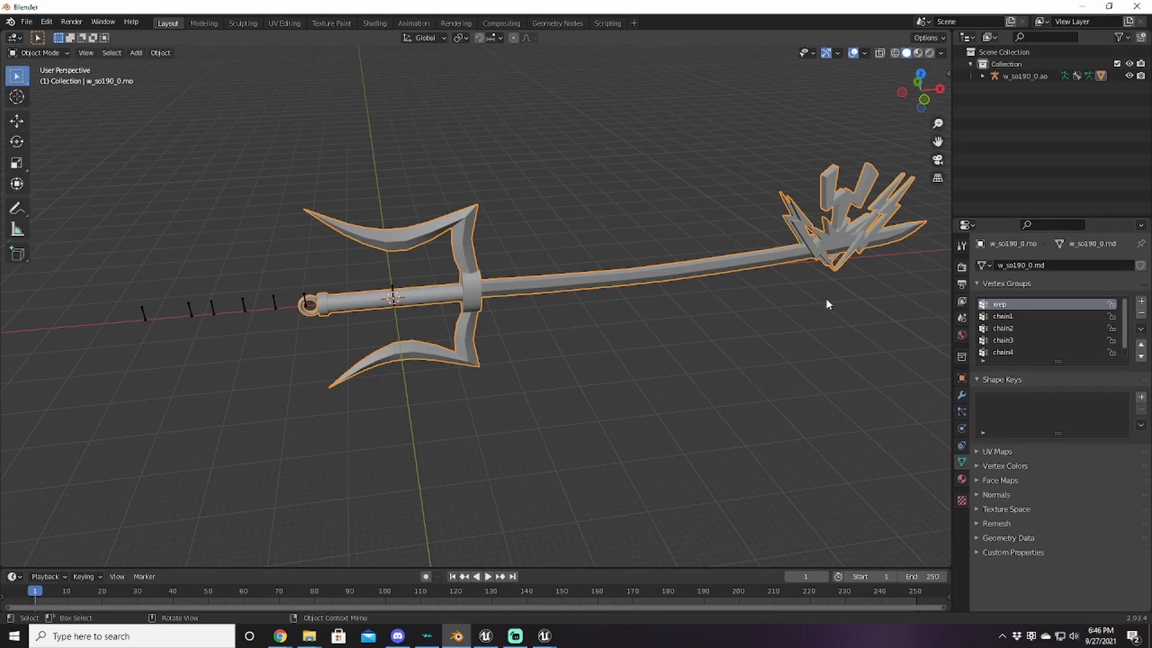
Step: Delete UV_SINGLE and EXTRAUVS0 from the mesh's UV Maps list, leaving UVMap
{"action": "left_click", "coordinate": [992, 452]}
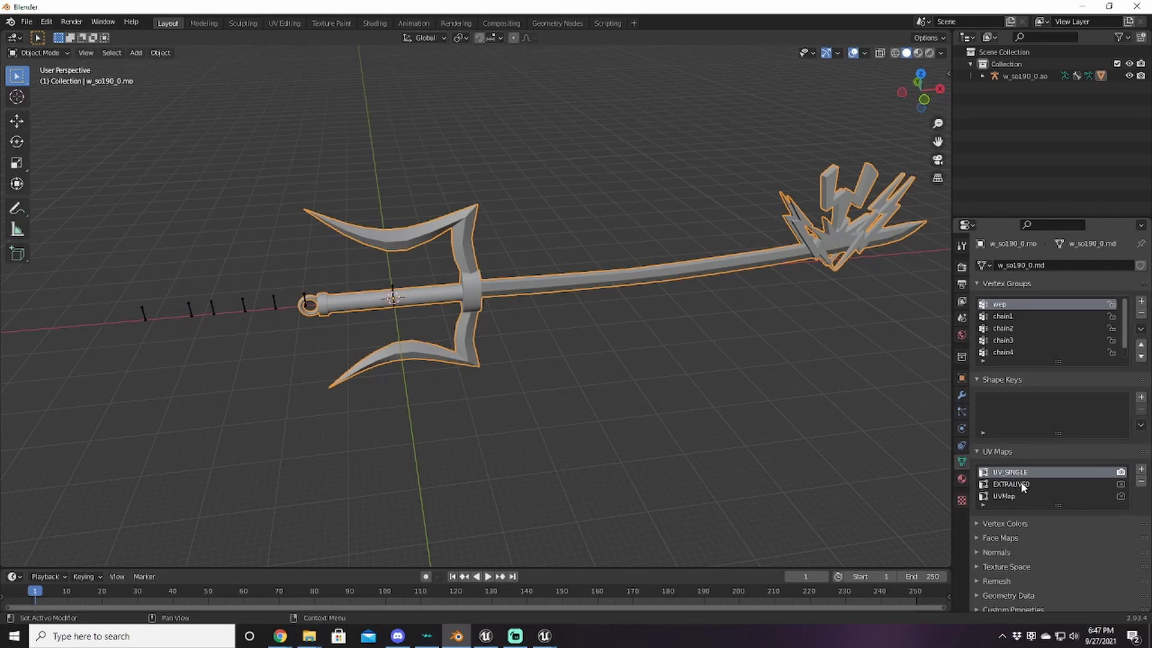
{"action": "left_click", "coordinate": [1141, 482]}
{"action": "left_click", "coordinate": [1141, 482]}
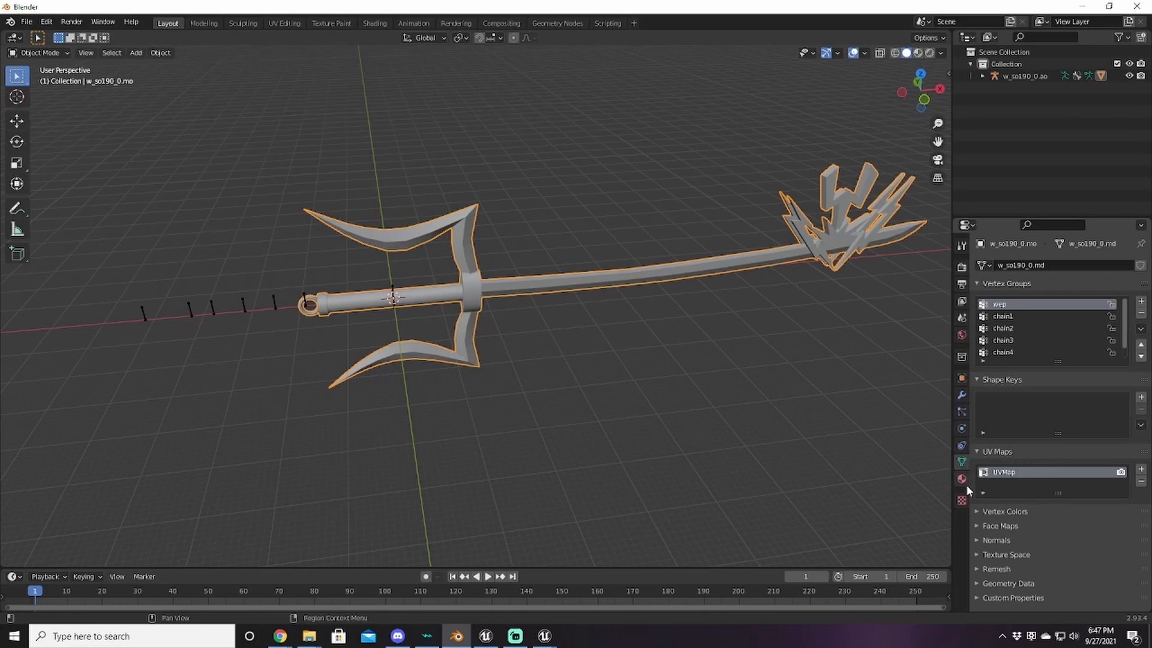
{"action": "middle_click_drag", "start_coordinate": [545, 360], "coordinate": [604, 376]}
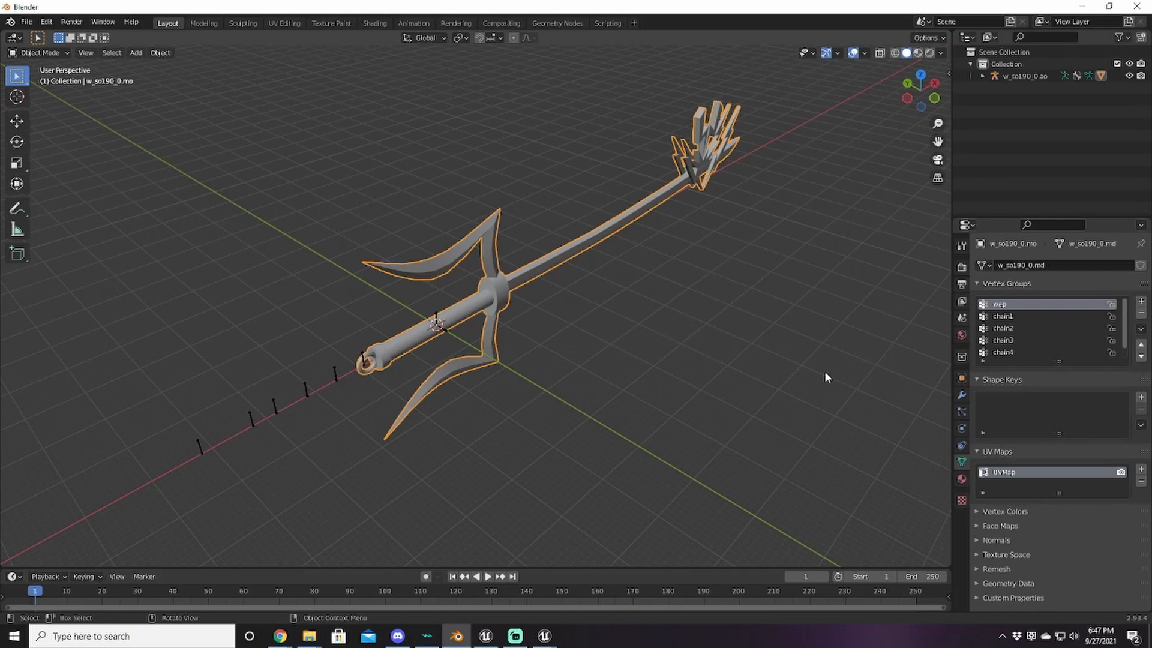
{"action": "middle_click_drag", "start_coordinate": [796, 360], "coordinate": [742, 328]}
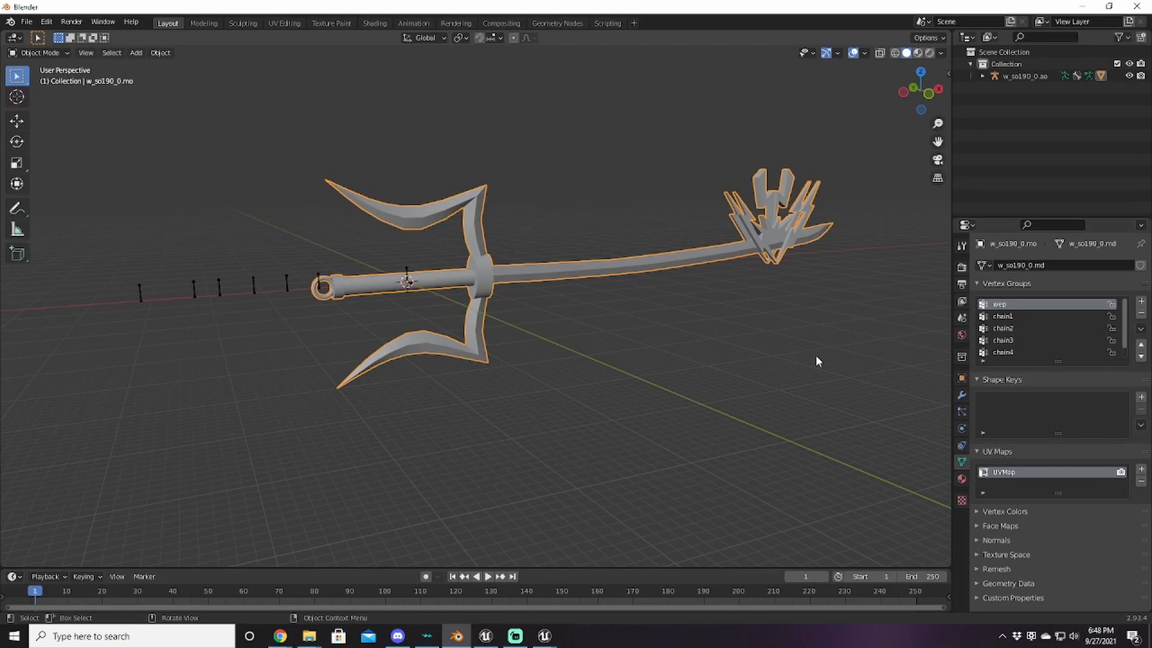
Step: Set the trident mesh's X rotation to 90°
{"action": "left_click", "coordinate": [961, 378]}
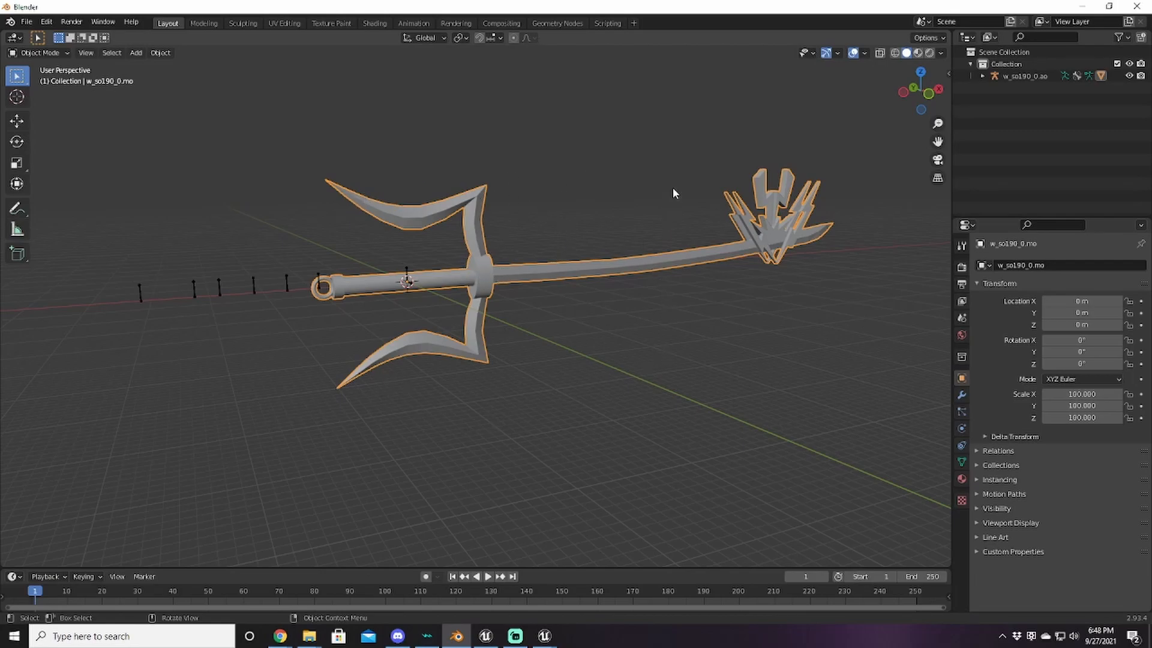
{"action": "left_click", "coordinate": [288, 289]}
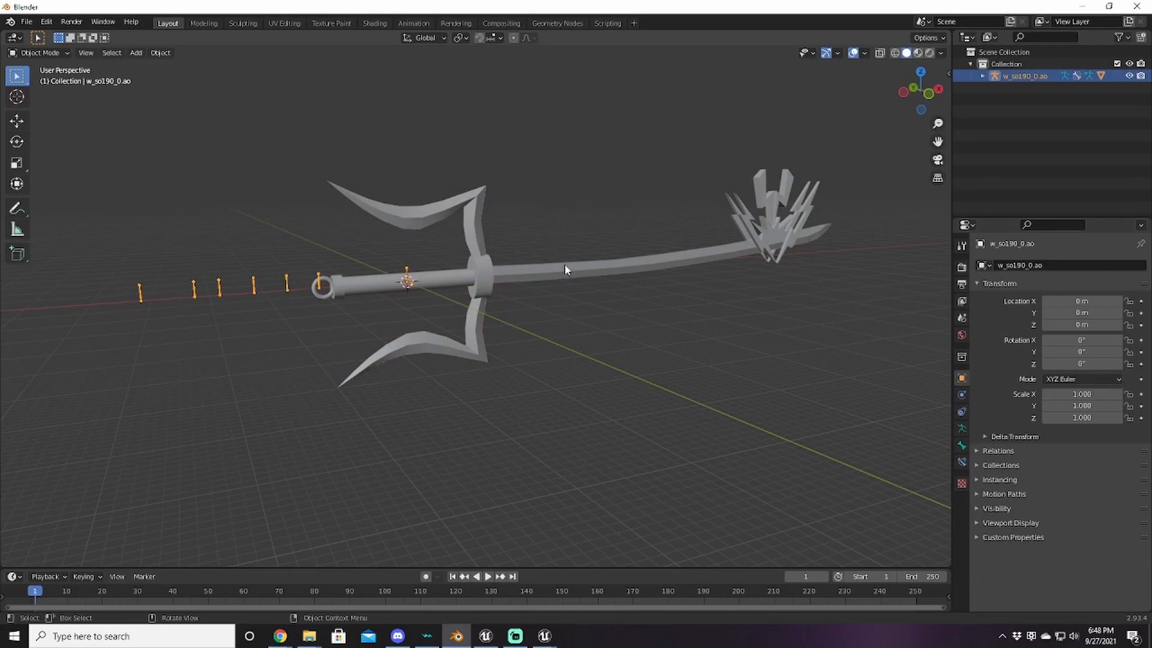
{"action": "left_click", "coordinate": [479, 211]}
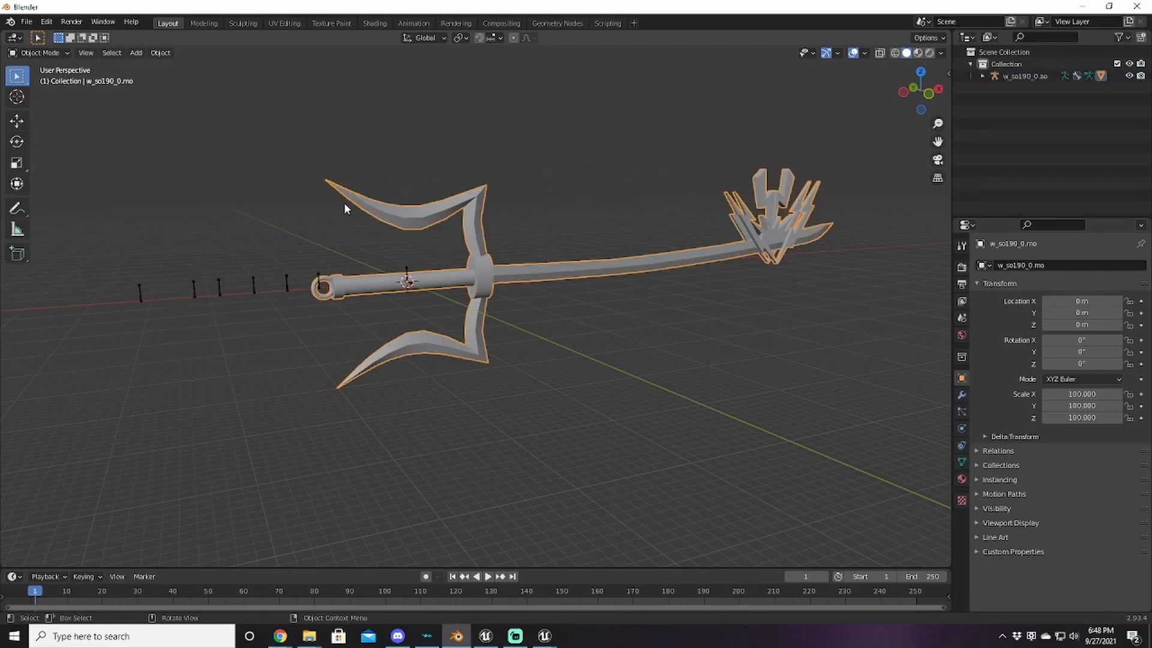
{"action": "left_click", "coordinate": [1085, 341]}
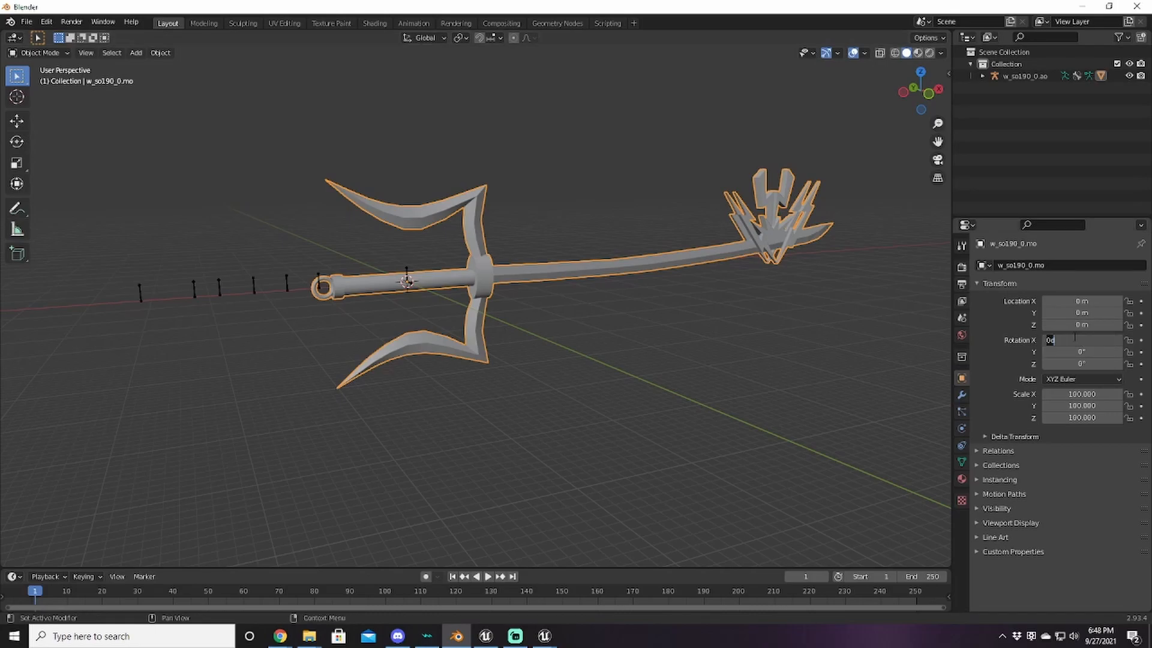
{"action": "type", "text": "90"}
{"action": "key", "text": "Return"}
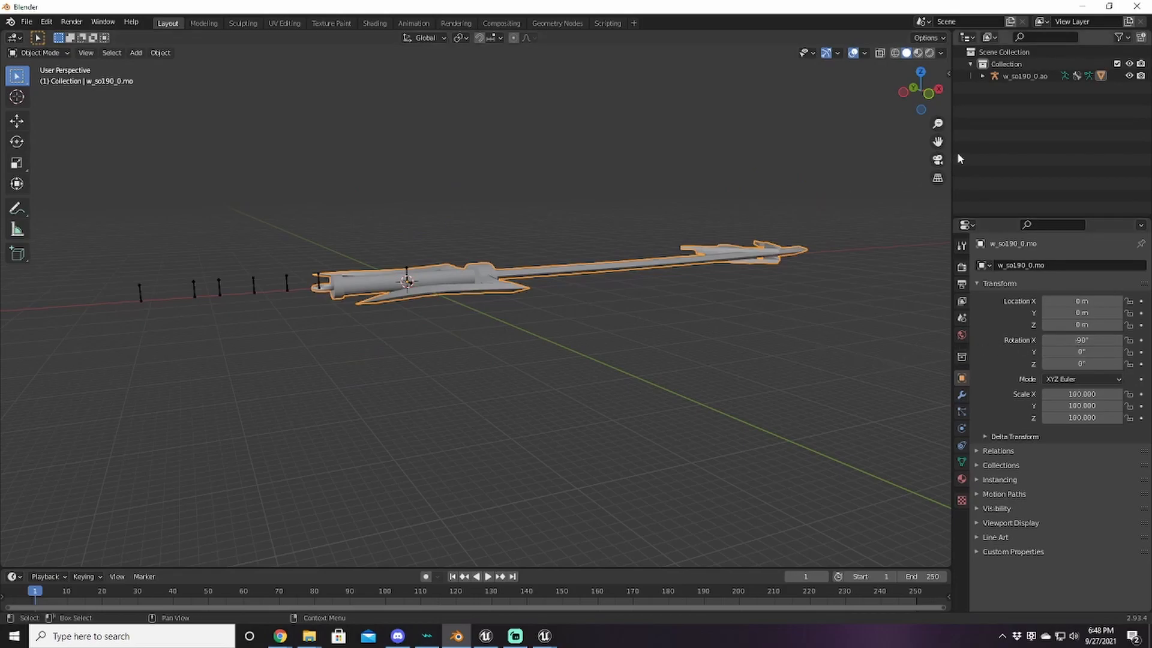
Step: Set the armature w_so190_0.ao's X rotation to 90° and orbit to check the upright weapon
{"action": "left_click", "coordinate": [1023, 76]}
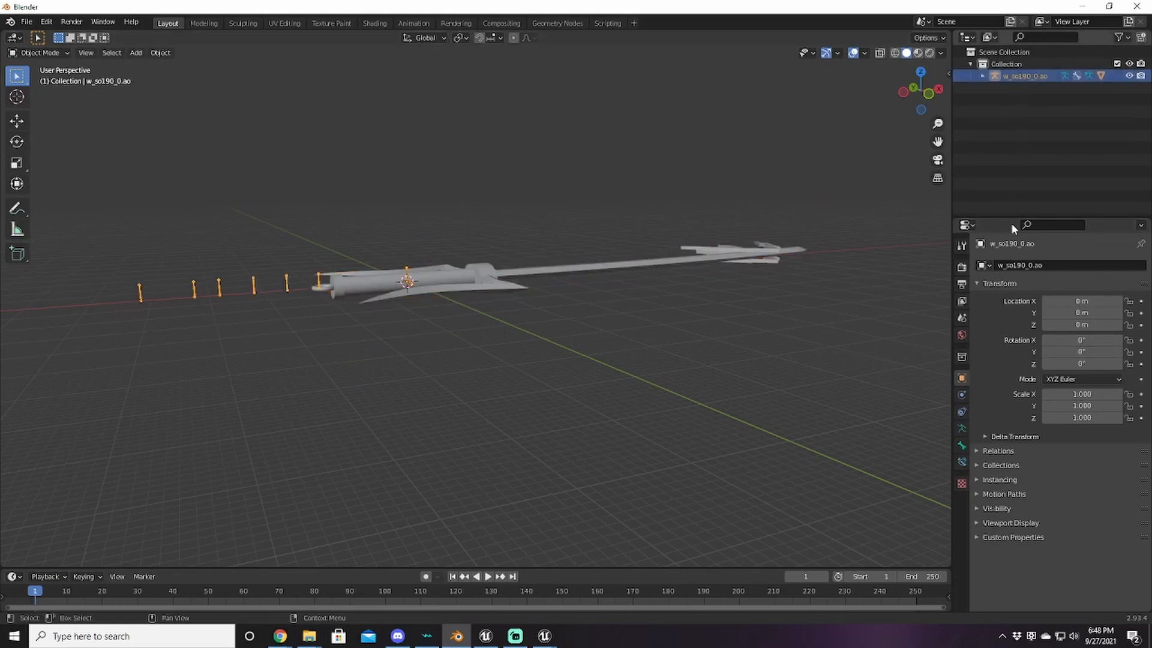
{"action": "left_click", "coordinate": [1076, 337]}
{"action": "type", "text": "90"}
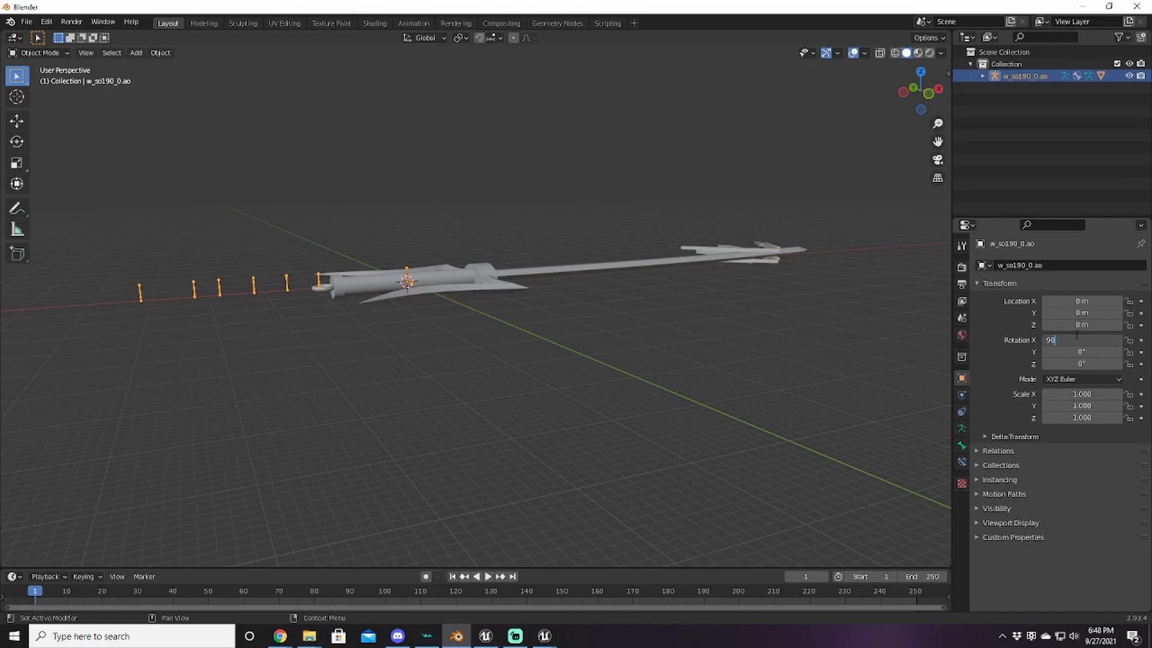
{"action": "key", "text": "Return"}
{"action": "middle_click_drag", "start_coordinate": [638, 306], "coordinate": [653, 352]}
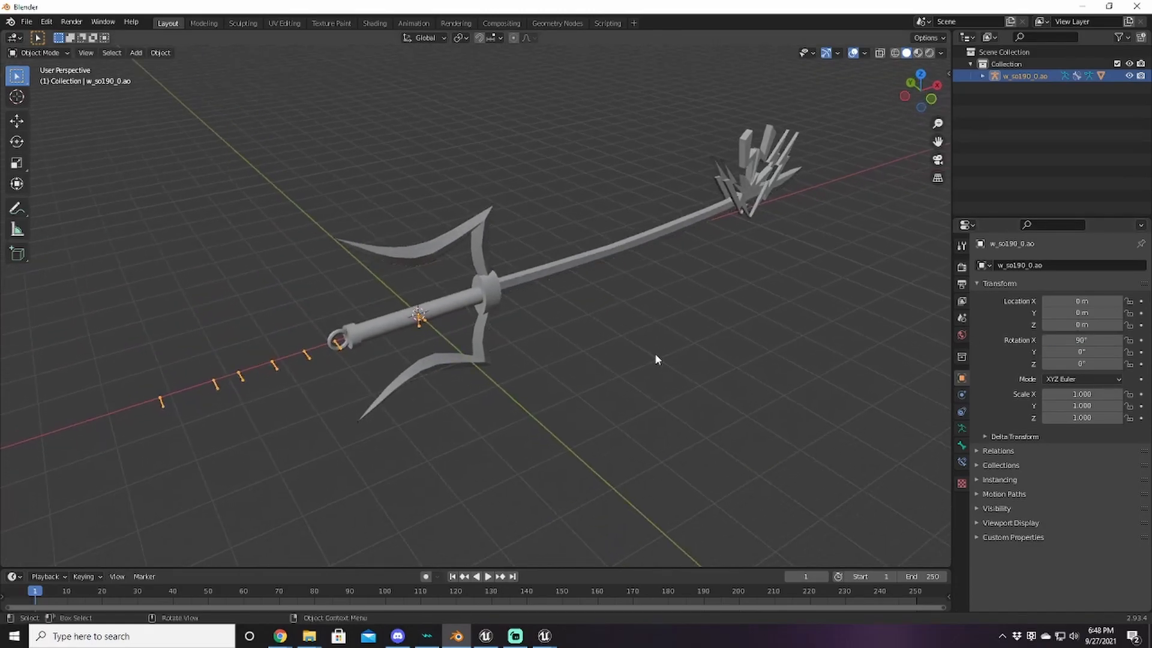
{"action": "middle_click_drag", "start_coordinate": [566, 312], "coordinate": [609, 292]}
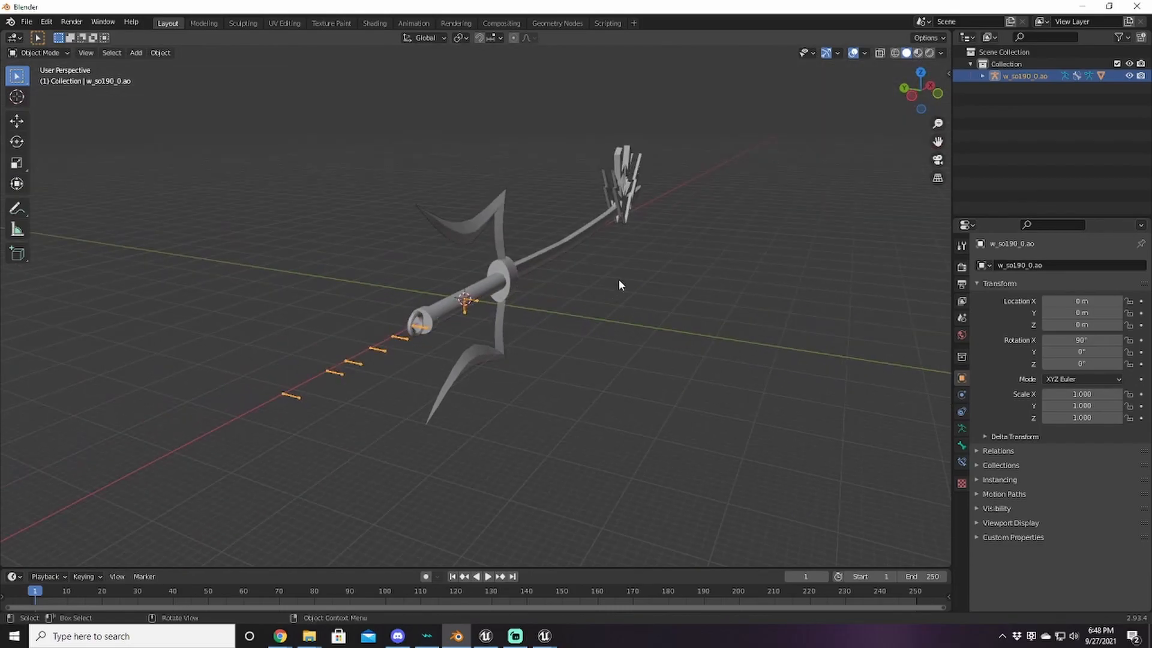
{"action": "middle_click_drag", "start_coordinate": [761, 257], "coordinate": [708, 304]}
Step: Start an FBX export in D:\KHModding\KH3\My with w_so190_0.fbx as the file name
{"action": "left_click", "coordinate": [27, 21]}
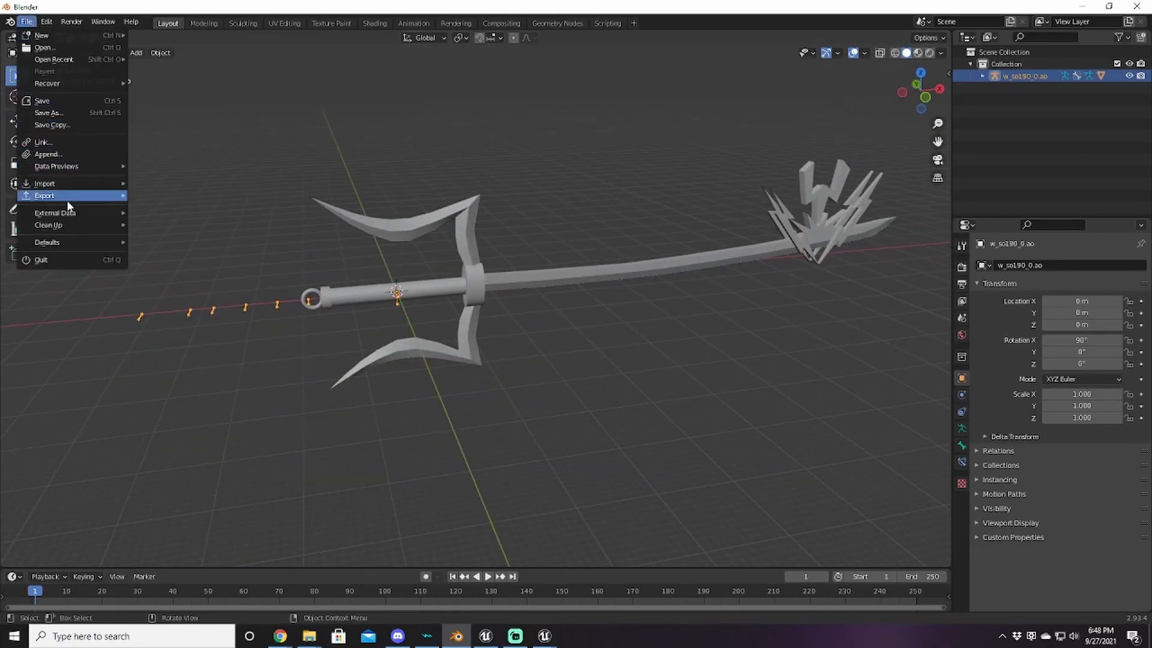
{"action": "mouse_move", "coordinate": [60, 195]}
{"action": "left_click", "coordinate": [258, 290]}
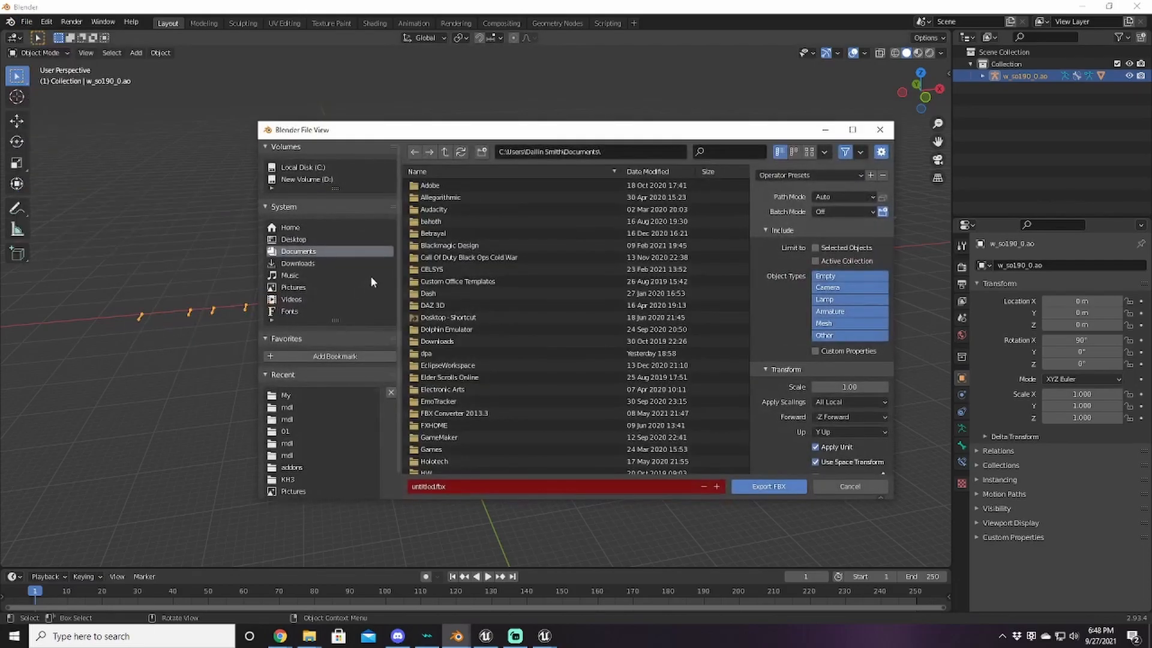
{"action": "left_click", "coordinate": [307, 179]}
{"action": "double_click", "coordinate": [467, 286]}
{"action": "left_click", "coordinate": [449, 210]}
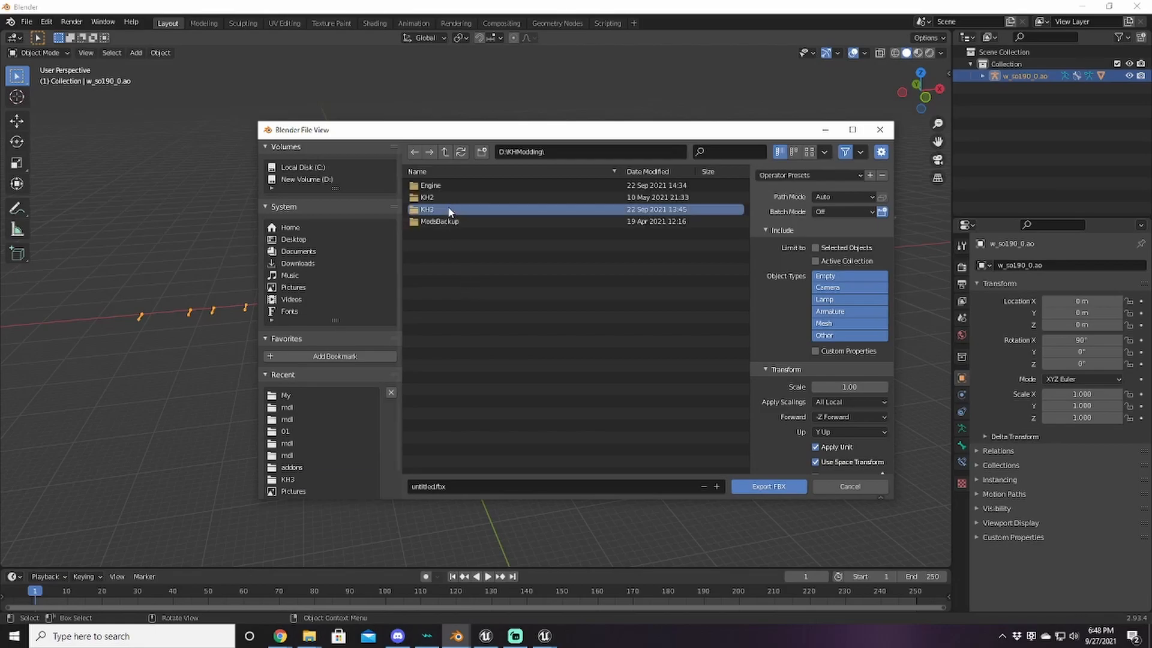
{"action": "double_click", "coordinate": [449, 210]}
{"action": "left_click", "coordinate": [436, 342]}
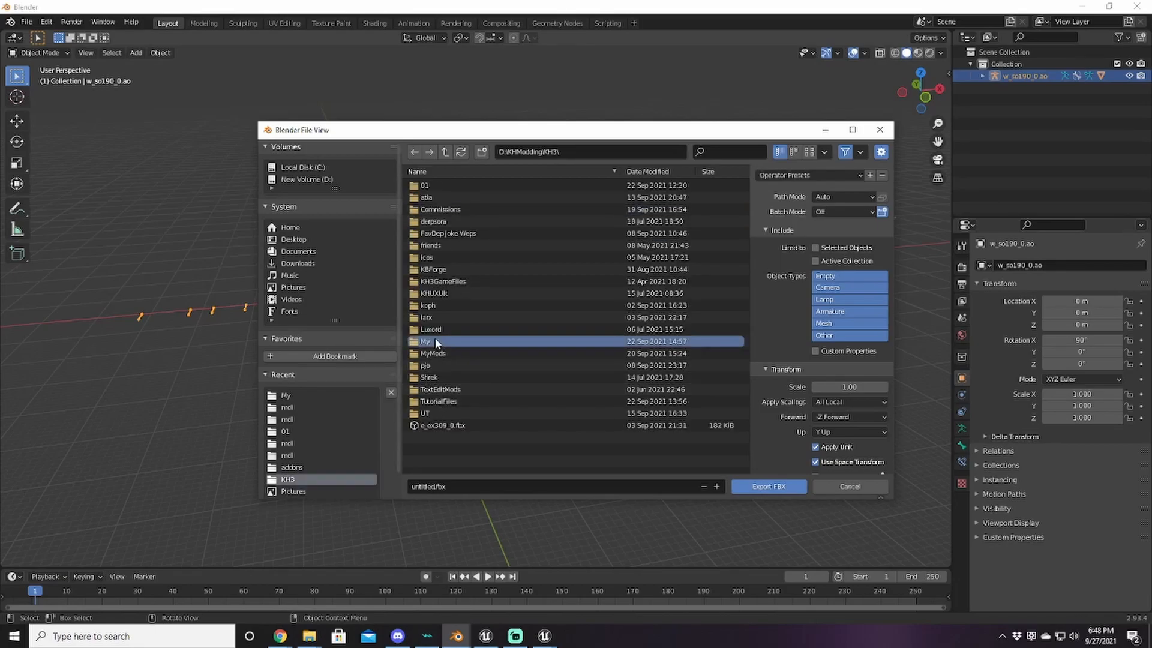
{"action": "double_click", "coordinate": [436, 342]}
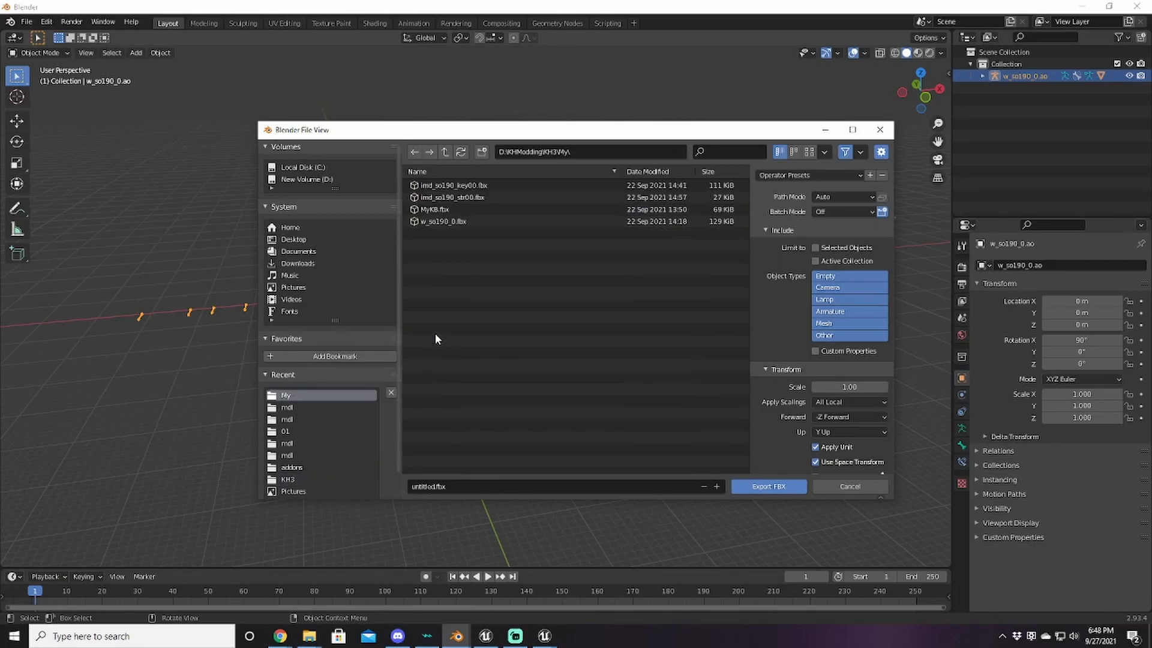
{"action": "left_click", "coordinate": [450, 222]}
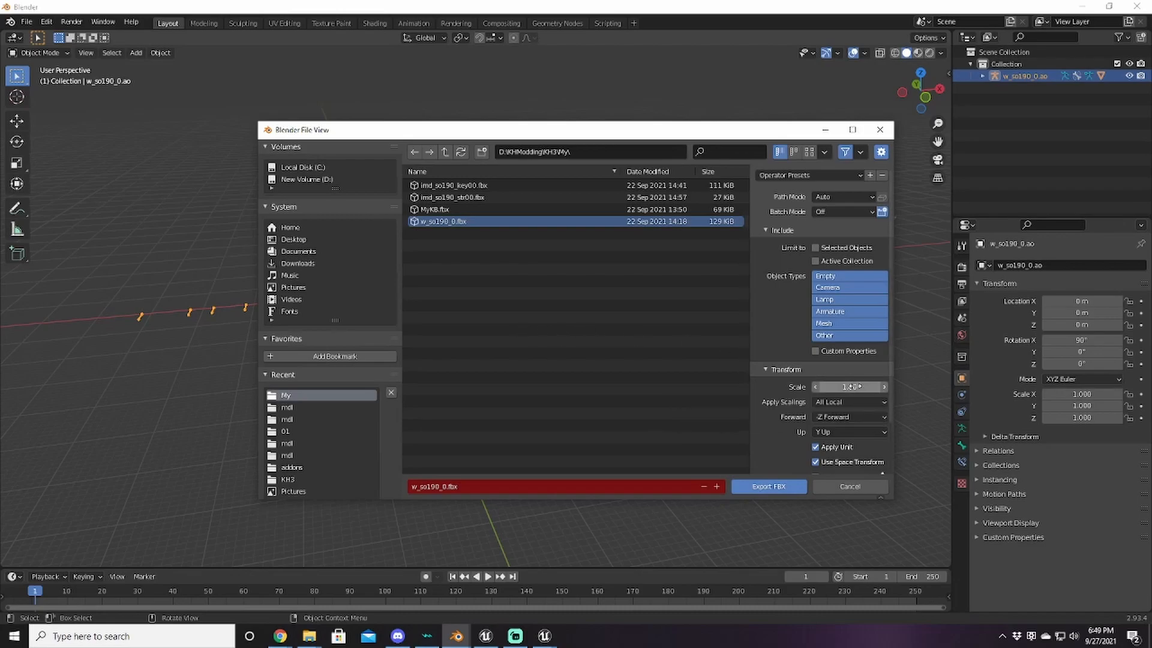
Step: Set export scale to 0.01, smoothing to Face, and enable Tangent Space
{"action": "left_click", "coordinate": [859, 387]}
{"action": "type", "text": ".01"}
{"action": "key", "text": "Return"}
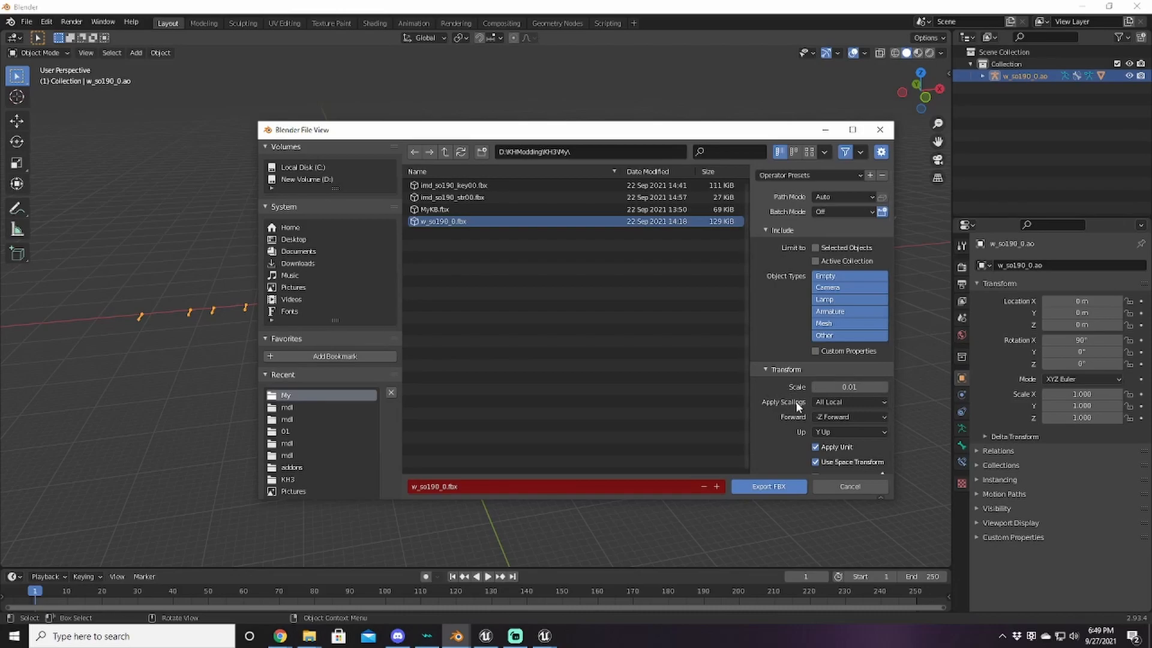
{"action": "scroll", "coordinate": [796, 401], "scroll_direction": "down", "scroll_amount": 2}
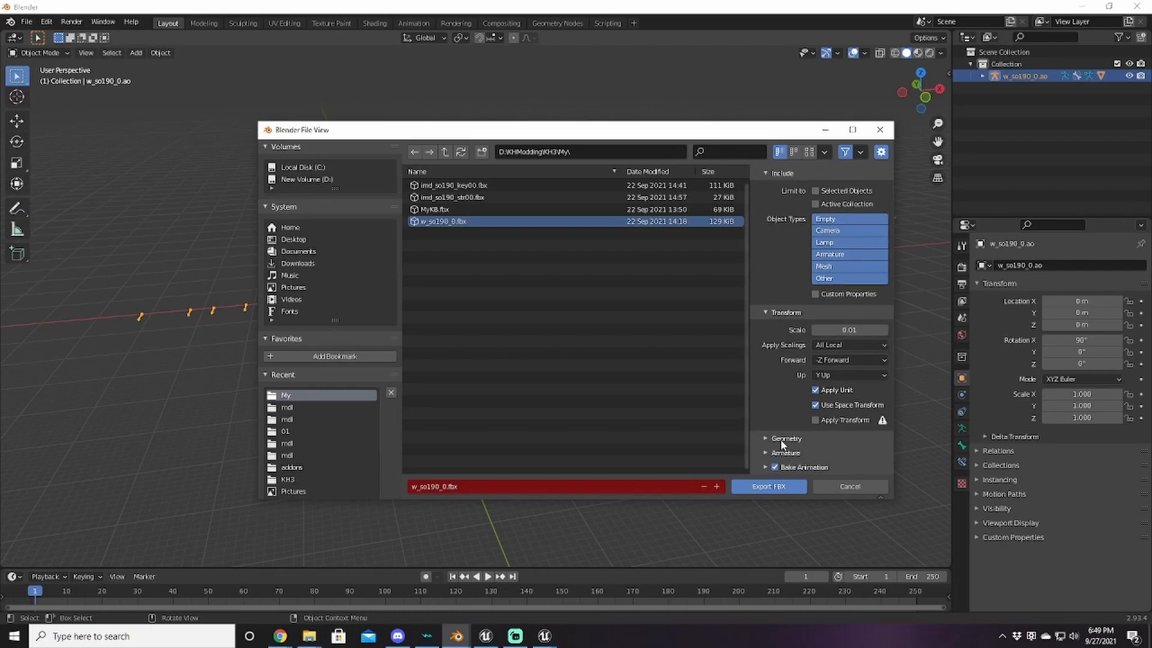
{"action": "left_click", "coordinate": [781, 439]}
{"action": "scroll", "coordinate": [785, 429], "scroll_direction": "down", "scroll_amount": 2}
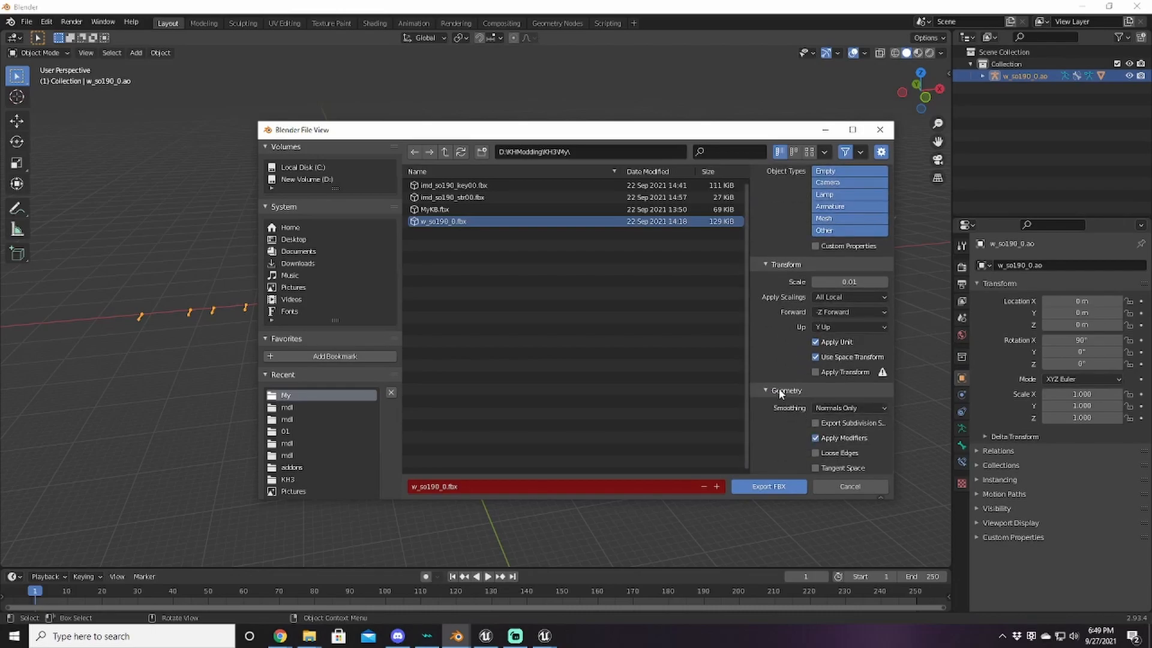
{"action": "left_click", "coordinate": [826, 408]}
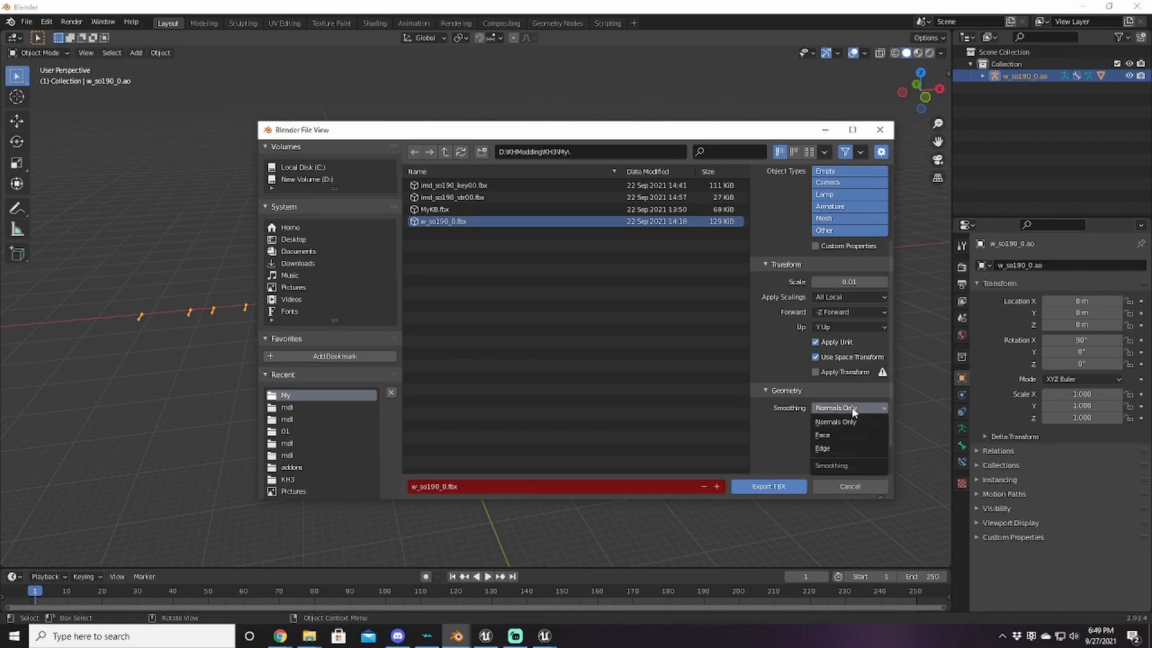
{"action": "left_click", "coordinate": [832, 437]}
{"action": "scroll", "coordinate": [791, 412], "scroll_direction": "down", "scroll_amount": 2}
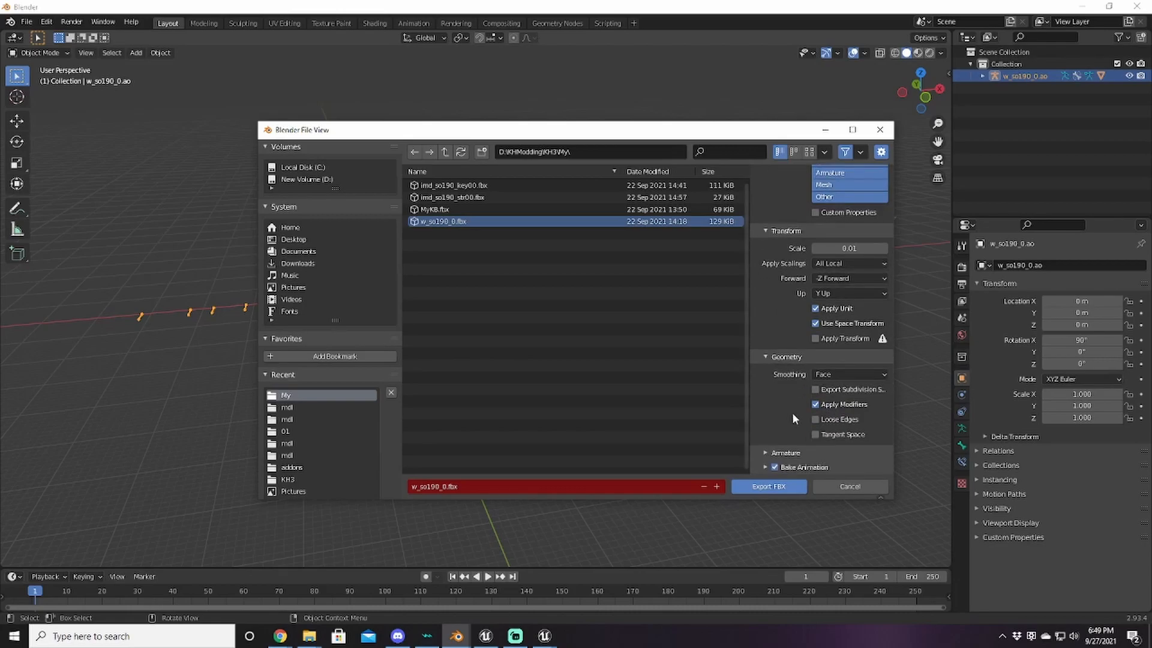
{"action": "left_click", "coordinate": [819, 435]}
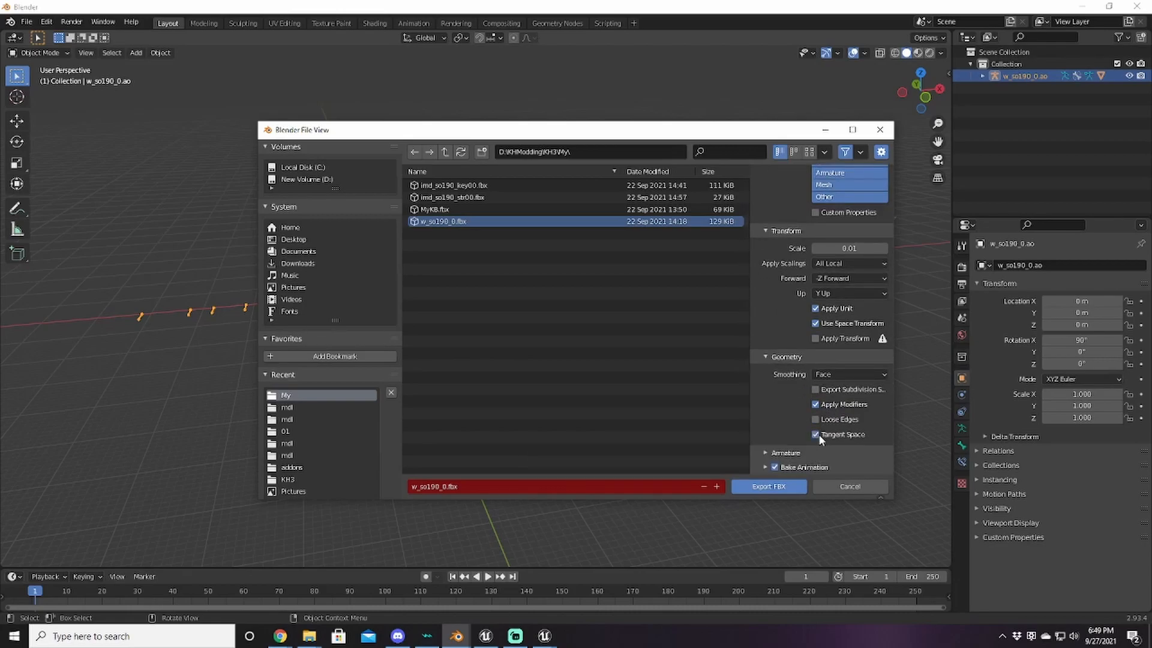
Step: Disable Add Leaf Bones and export w_so190_0.fbx, overwriting the existing file
{"action": "left_click", "coordinate": [786, 453]}
{"action": "scroll", "coordinate": [785, 451], "scroll_direction": "down", "scroll_amount": 4}
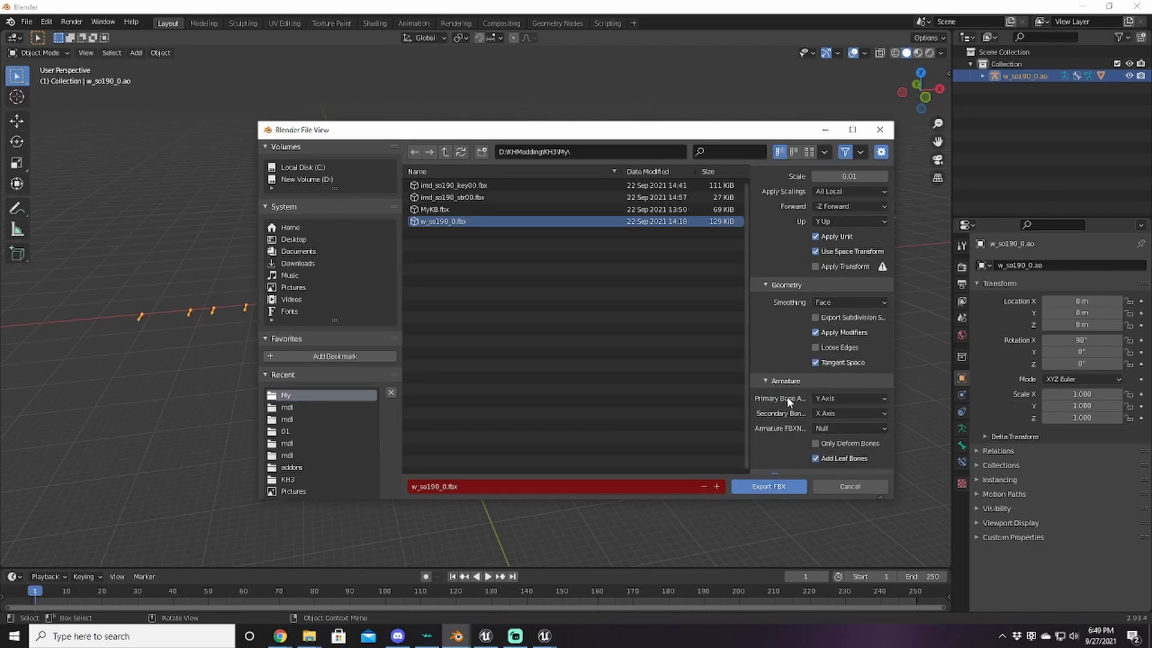
{"action": "scroll", "coordinate": [779, 389], "scroll_direction": "down", "scroll_amount": 1}
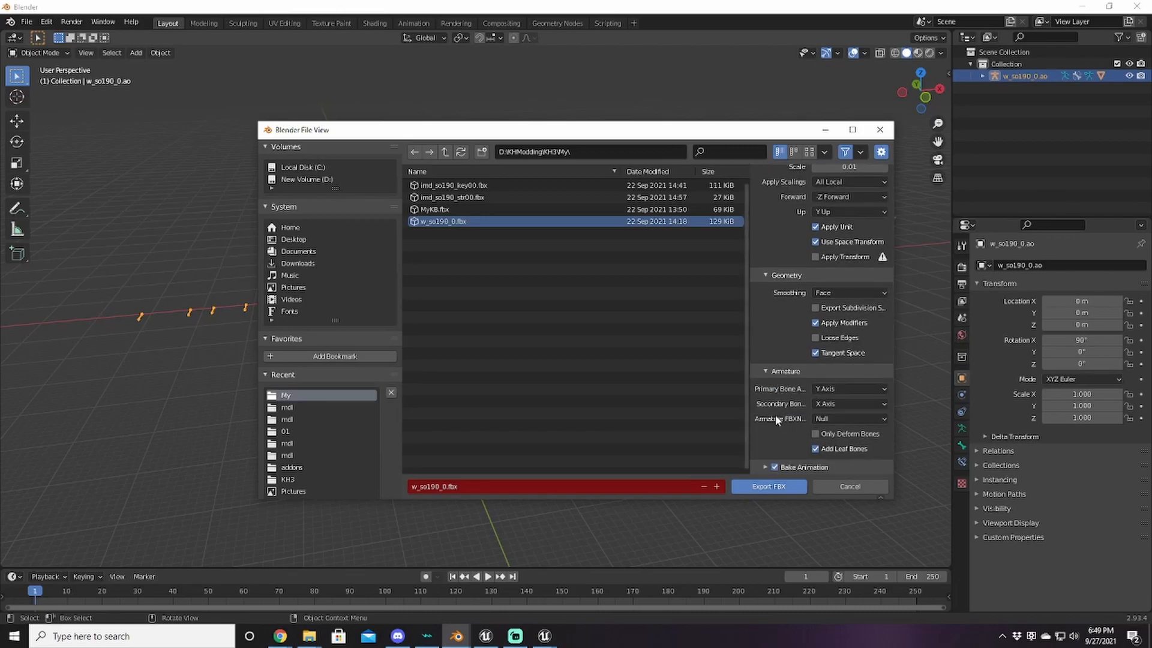
{"action": "left_click", "coordinate": [815, 448]}
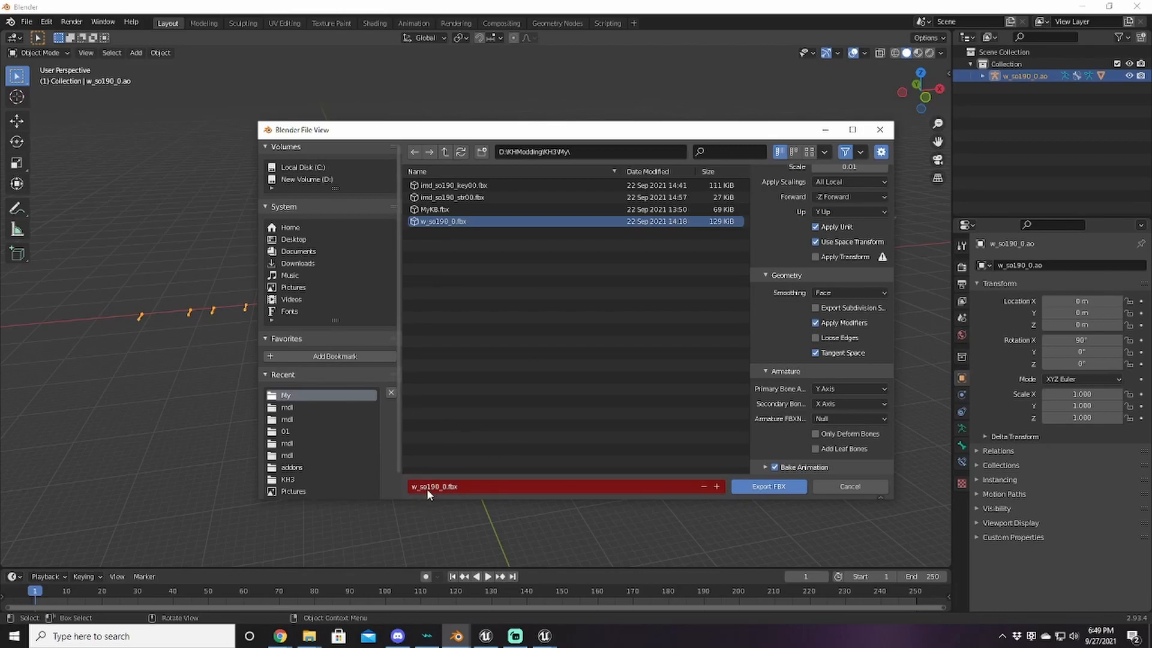
{"action": "left_click", "coordinate": [797, 490]}
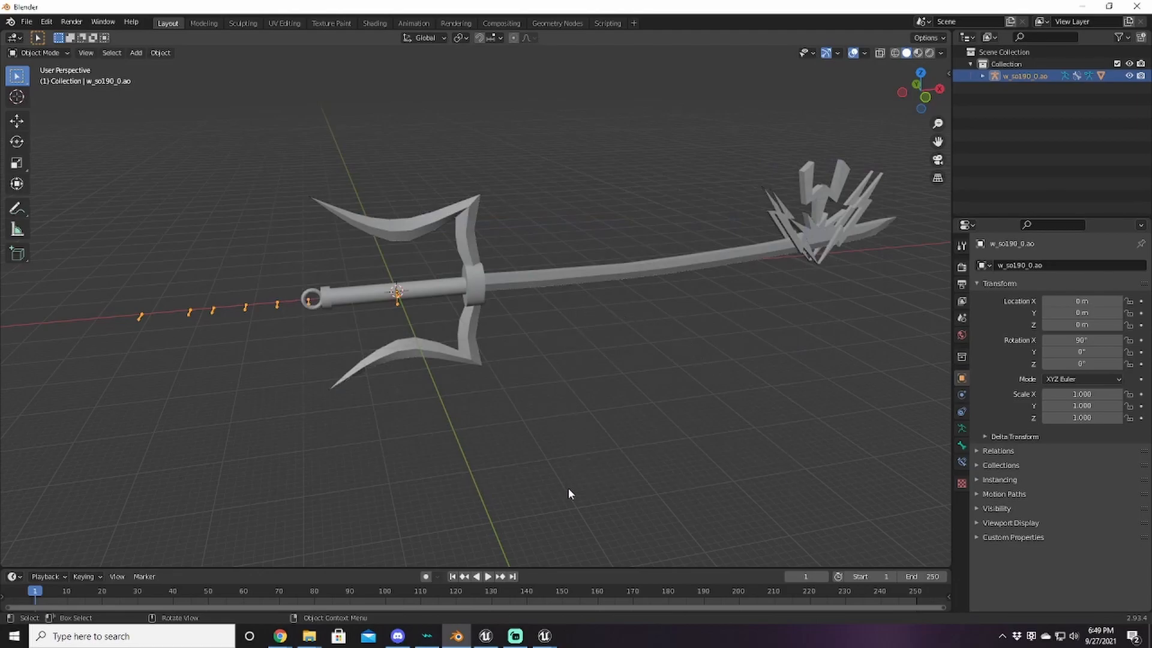
Step: Open the existing Tutorial project from the Project Browser's Projects list
{"action": "left_click", "coordinate": [484, 637]}
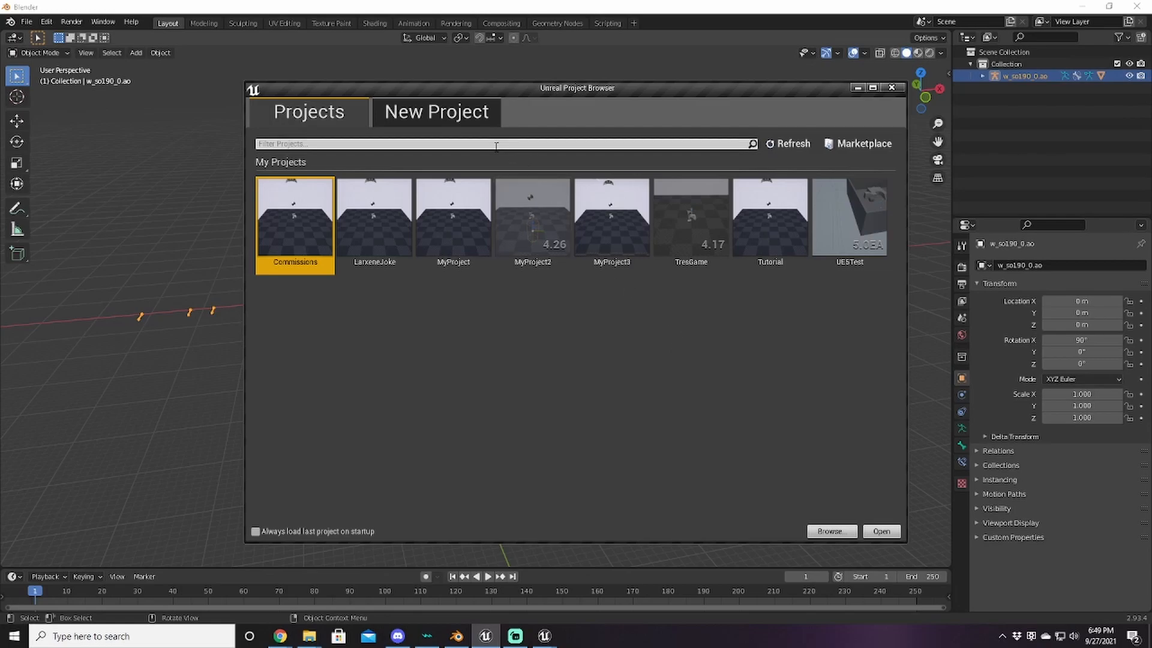
{"action": "left_click", "coordinate": [500, 115]}
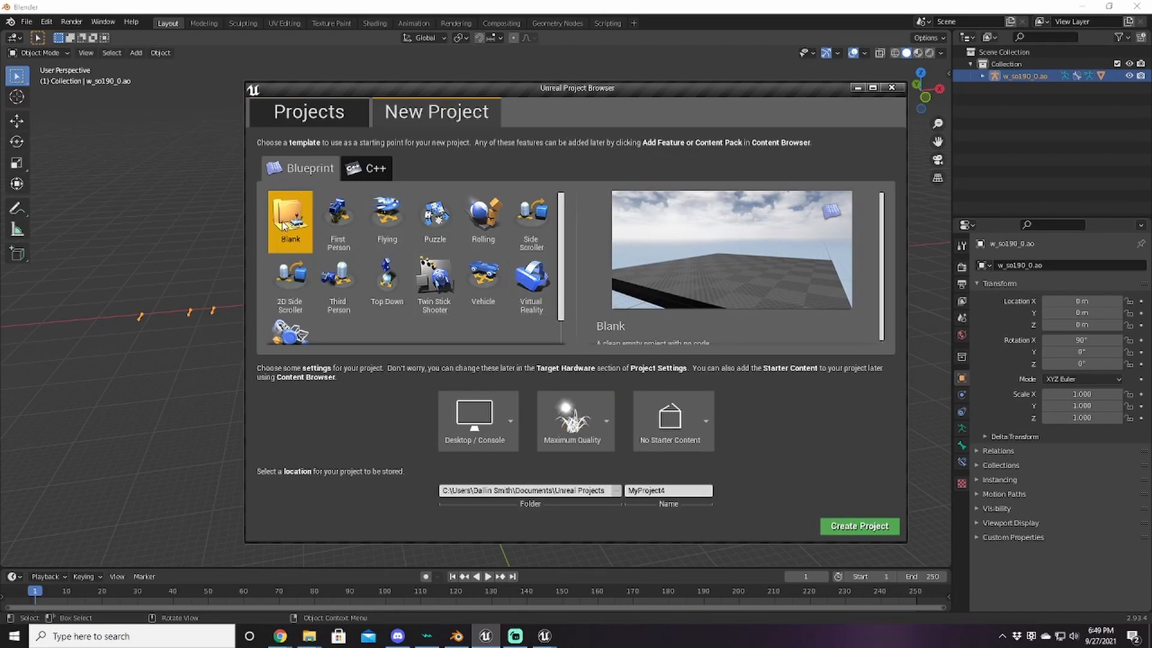
{"action": "left_click", "coordinate": [331, 114]}
{"action": "double_click", "coordinate": [767, 221]}
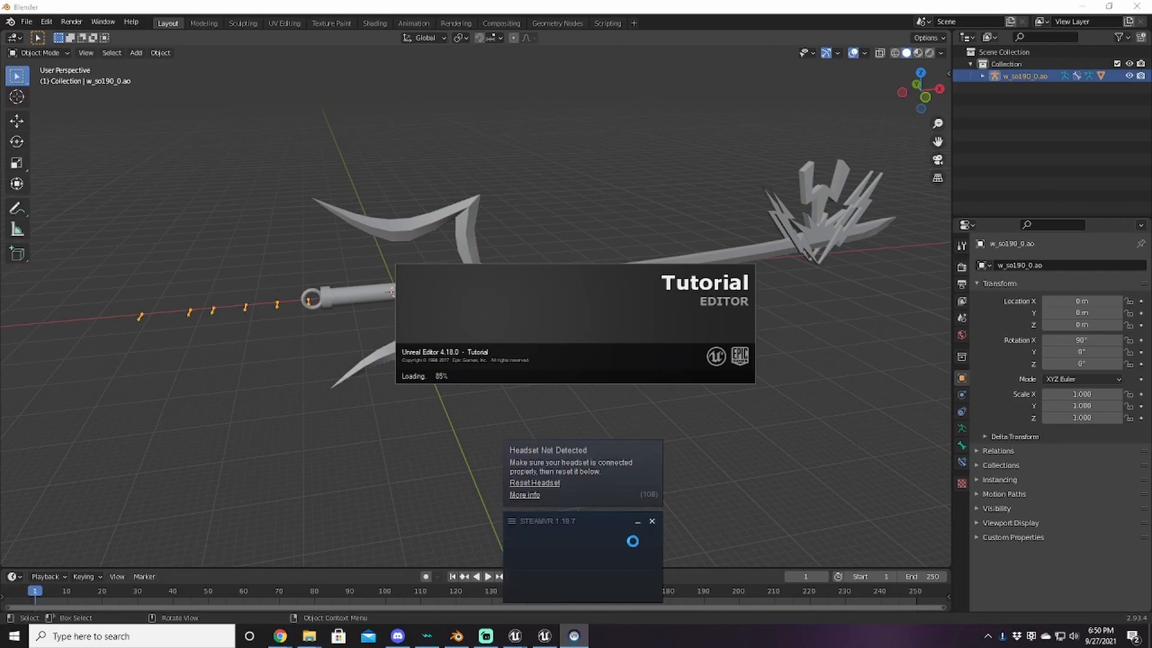
Step: Dismiss the SteamVR prompt and delete the imd_so190_key00 and imd_so190_str00 meshes
{"action": "left_click", "coordinate": [653, 521]}
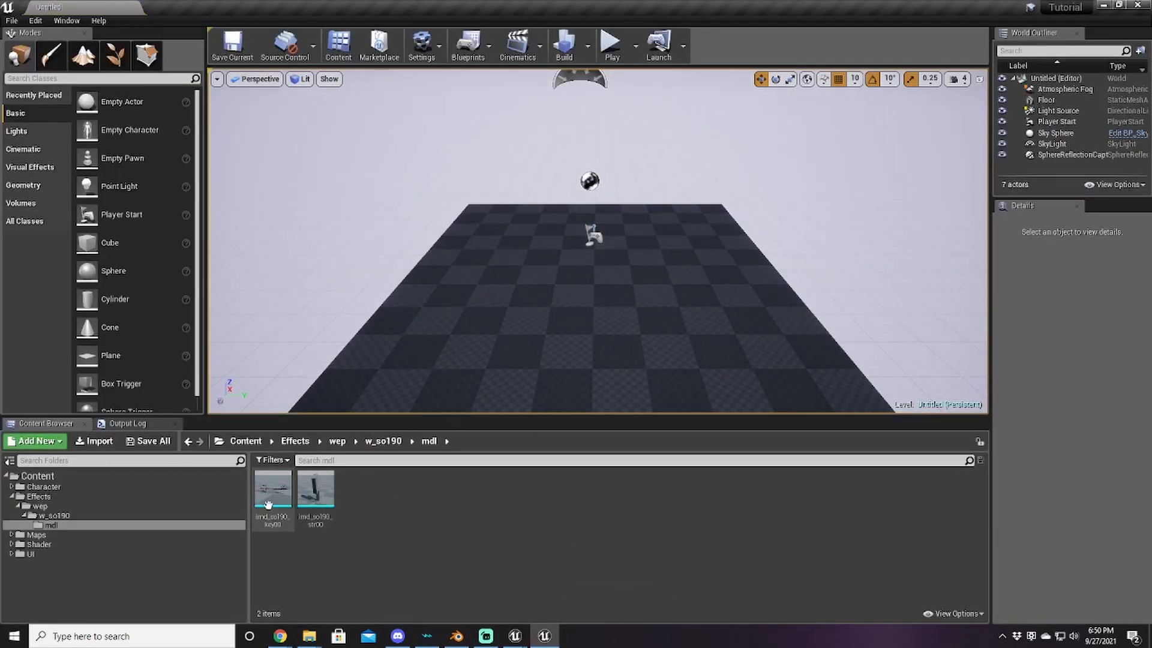
{"action": "left_click", "coordinate": [273, 497]}
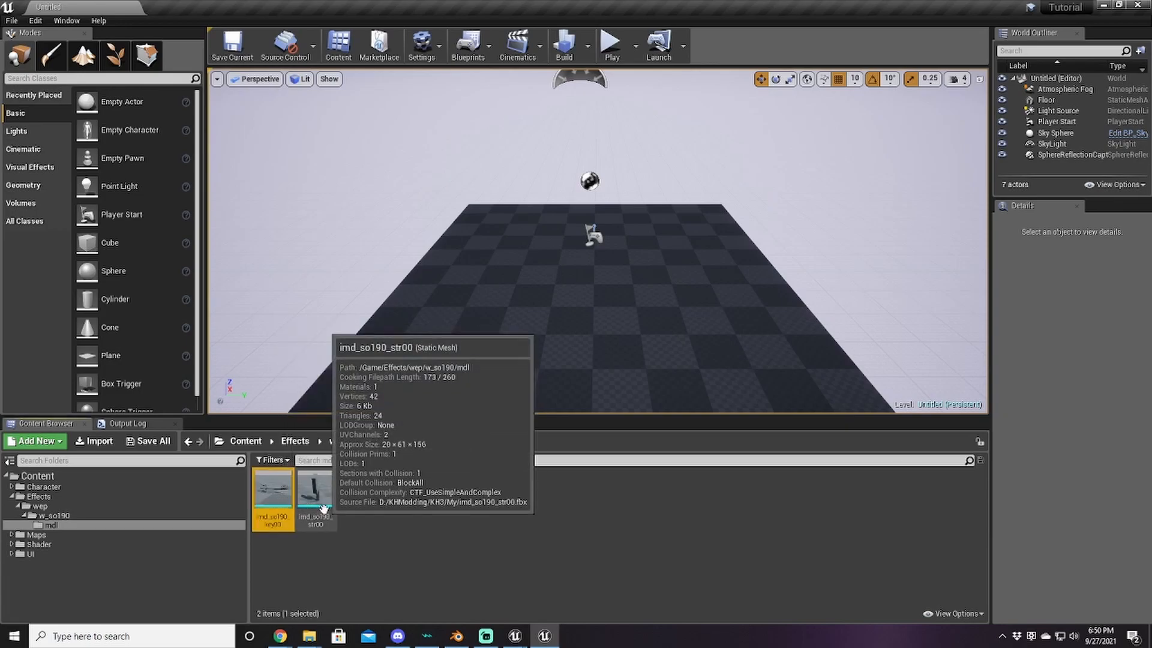
{"action": "left_click", "coordinate": [320, 509], "text": "shift"}
{"action": "key", "text": "Delete"}
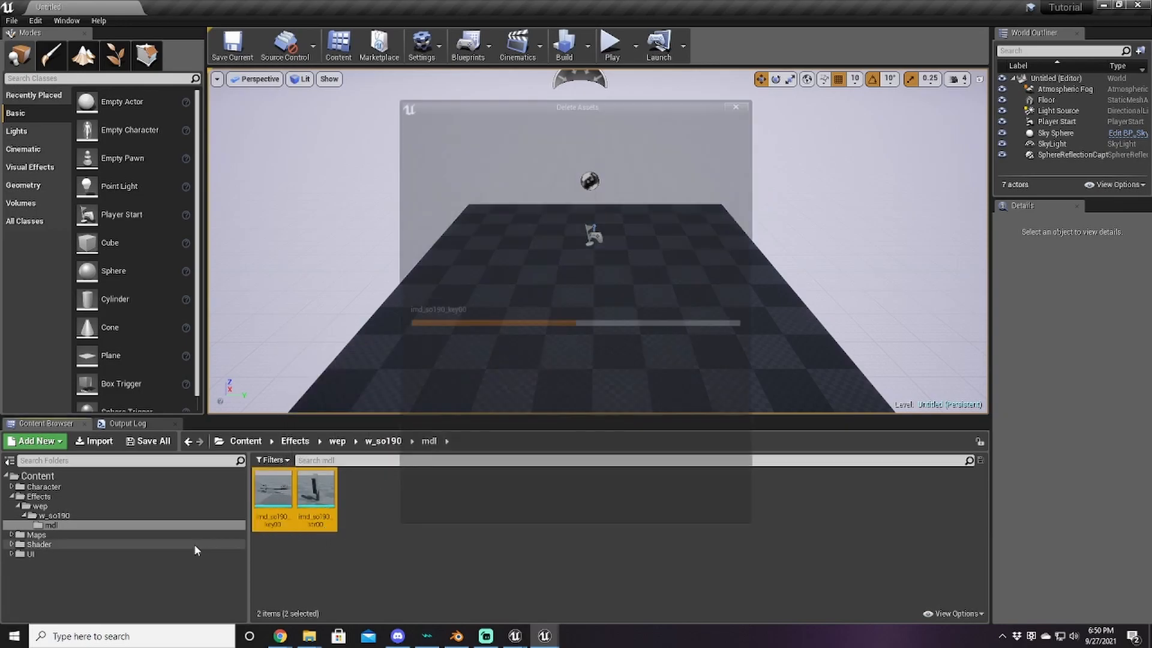
{"action": "left_click", "coordinate": [454, 508]}
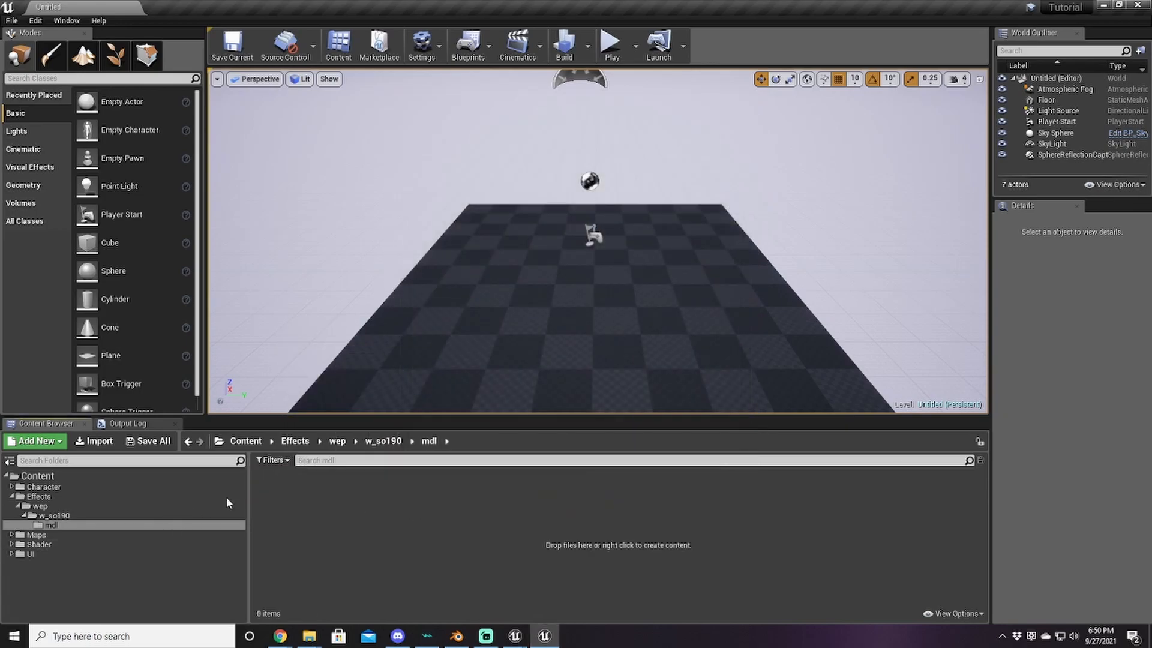
Step: Delete all seven assets in Character/wep/w_so190/mdl, including InazumasRageMat
{"action": "double_click", "coordinate": [42, 486]}
{"action": "double_click", "coordinate": [39, 497]}
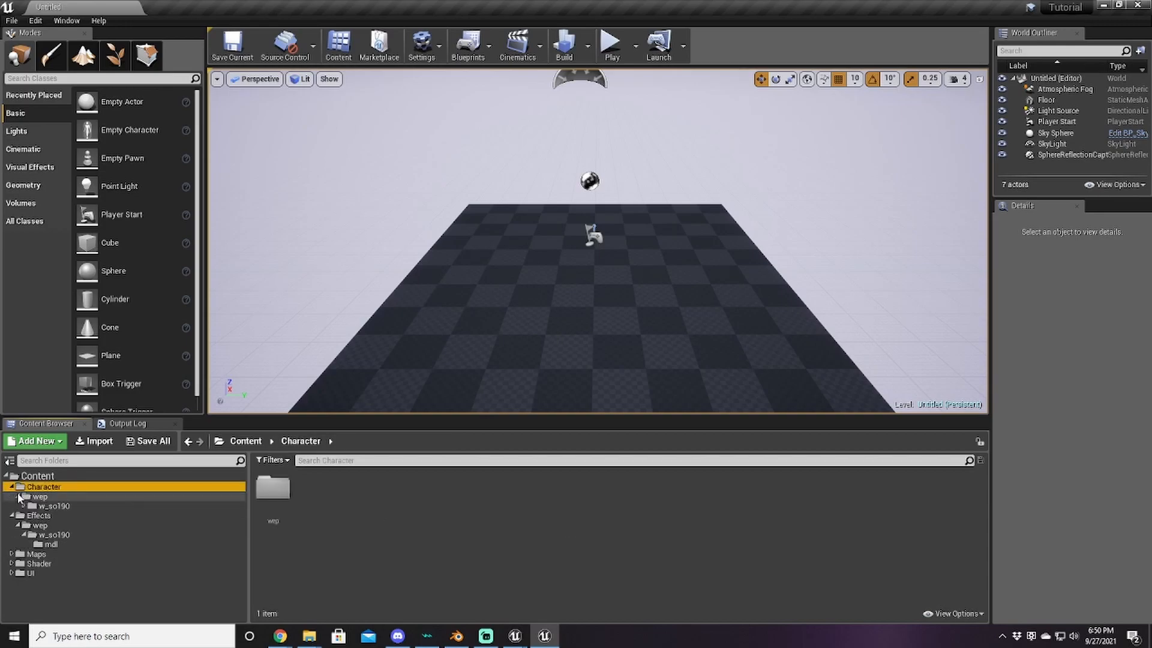
{"action": "double_click", "coordinate": [54, 506]}
{"action": "left_click", "coordinate": [51, 515]}
{"action": "left_click", "coordinate": [273, 491]}
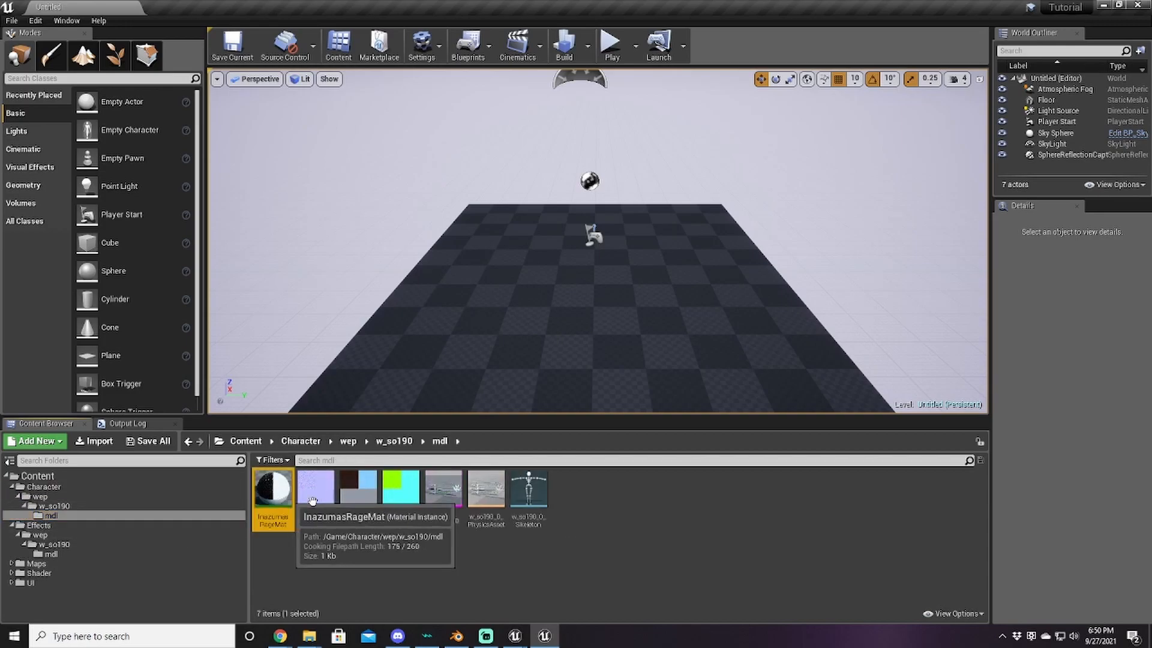
{"action": "left_click", "coordinate": [527, 490], "text": "shift"}
{"action": "key", "text": "Delete"}
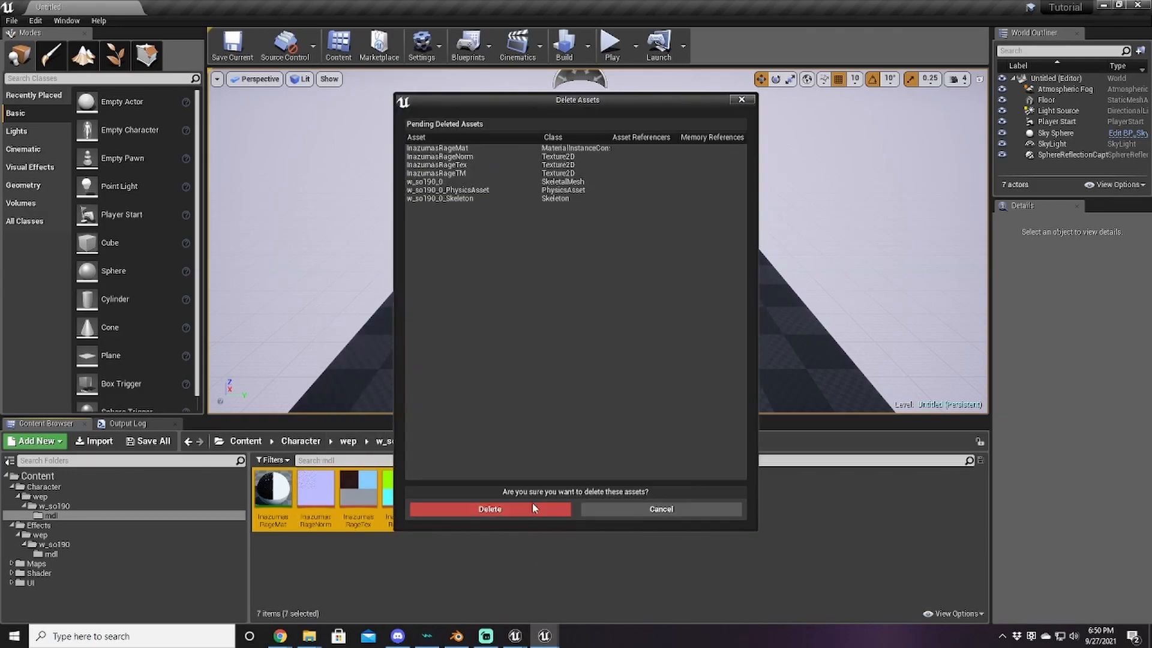
{"action": "left_click", "coordinate": [528, 506]}
Step: Delete the weapon013 texture from UI/Icon/Item
{"action": "left_click", "coordinate": [11, 582]}
{"action": "left_click", "coordinate": [19, 592]}
{"action": "left_click", "coordinate": [29, 604]}
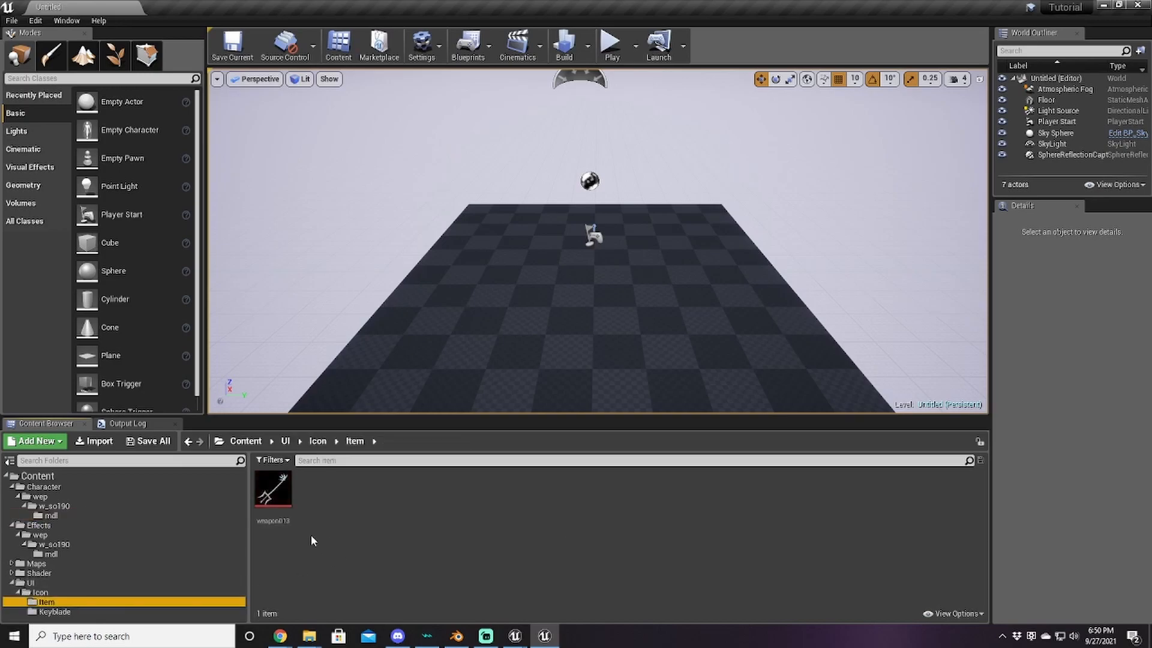
{"action": "left_click", "coordinate": [273, 492]}
{"action": "key", "text": "Delete"}
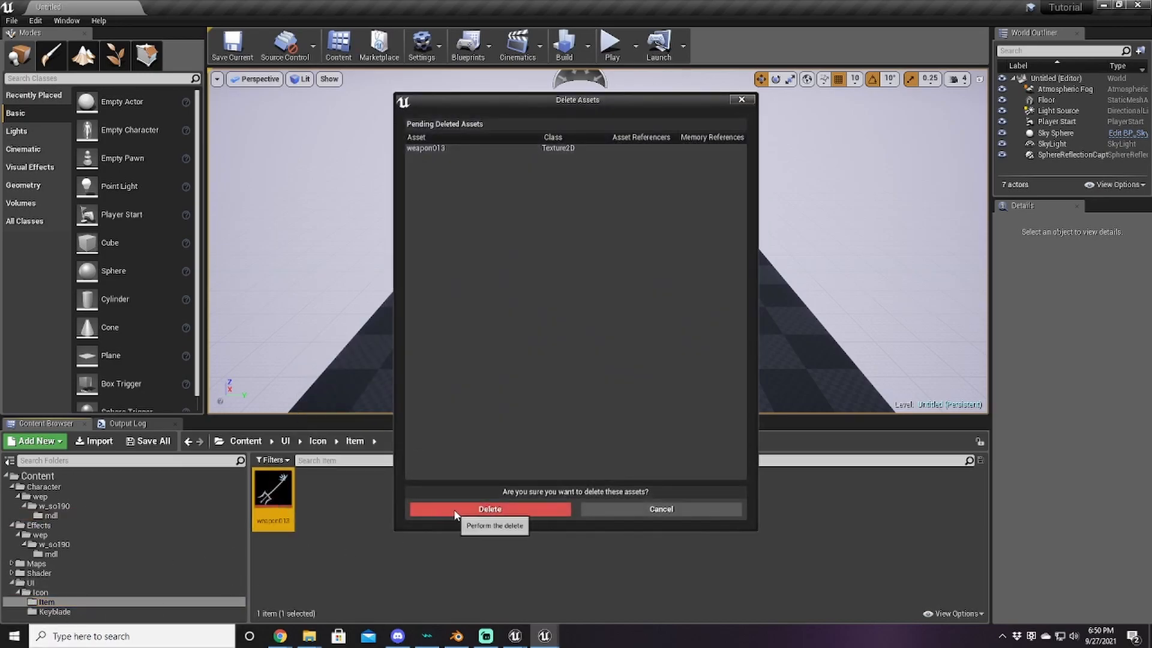
{"action": "left_click", "coordinate": [490, 508]}
Step: Delete the chainTop13 and Keyblade13 textures from UI/Icon/Keyblade, returning to the Content root
{"action": "left_click", "coordinate": [55, 612]}
{"action": "left_click", "coordinate": [282, 493]}
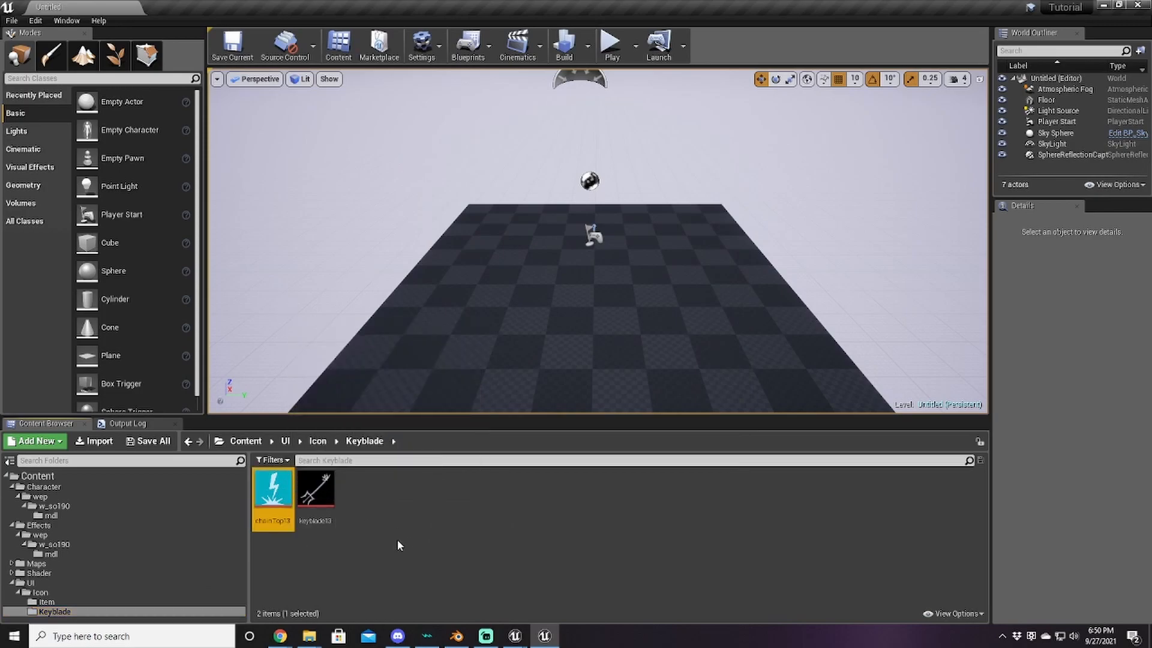
{"action": "left_click", "coordinate": [322, 490], "text": "ctrl"}
{"action": "key", "text": "Delete"}
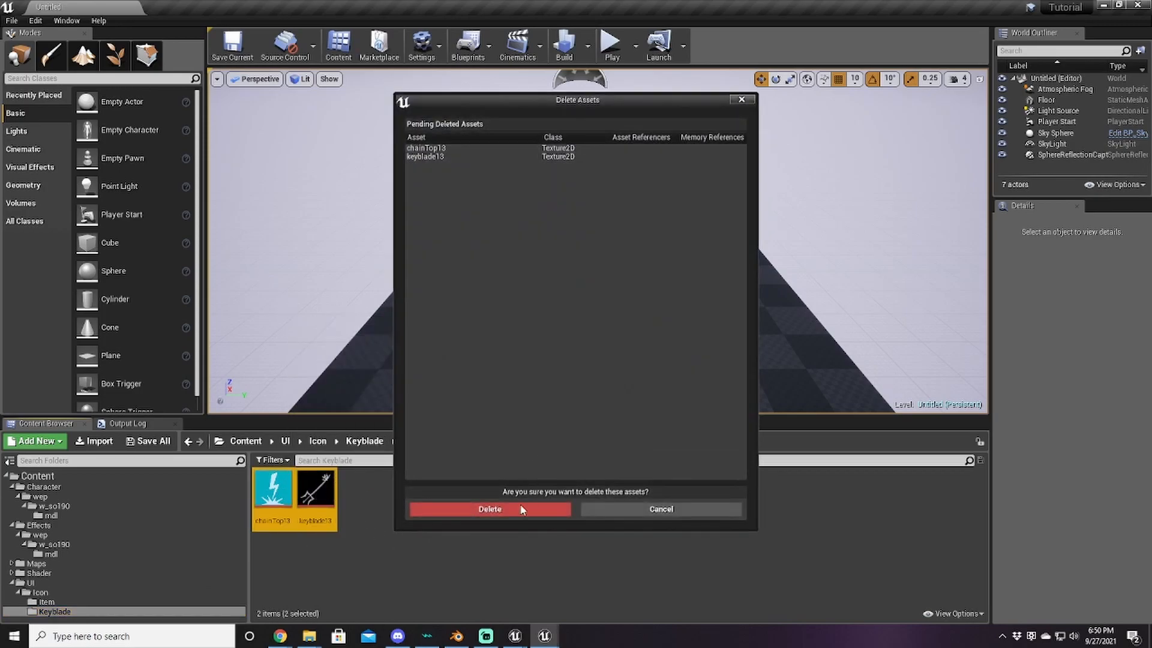
{"action": "left_click", "coordinate": [507, 509]}
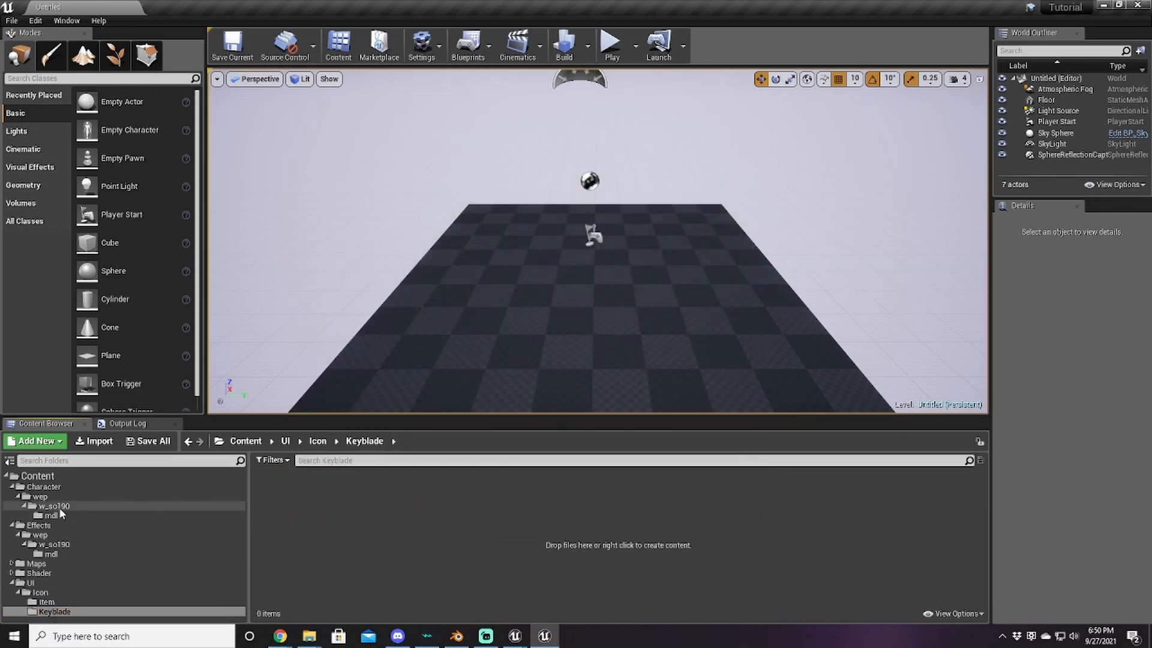
{"action": "left_click", "coordinate": [37, 475]}
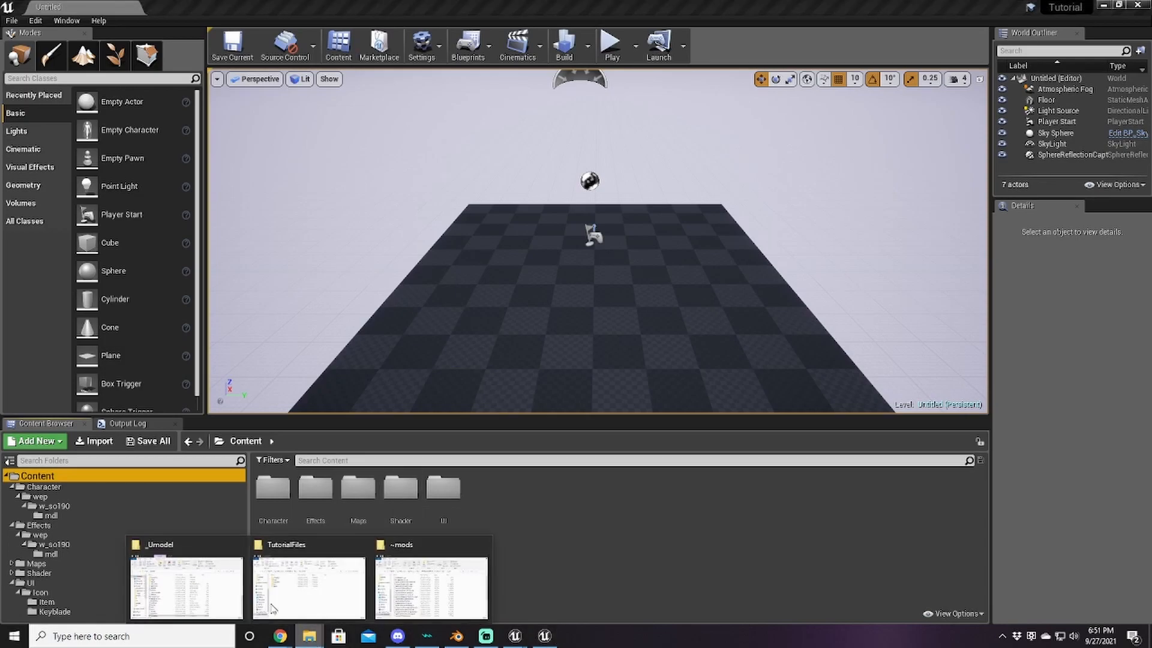
Step: From the TutorialFiles window, open the Documents folder in a new Explorer window
{"action": "left_click", "coordinate": [259, 593]}
{"action": "left_click", "coordinate": [231, 385]}
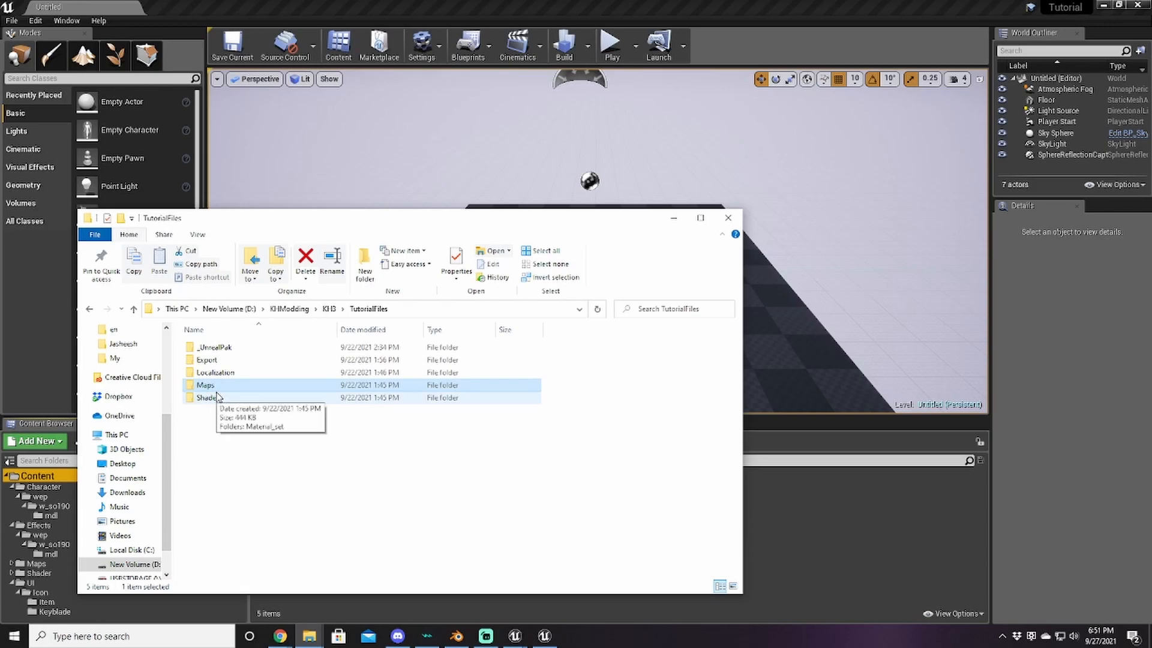
{"action": "right_click", "coordinate": [309, 636]}
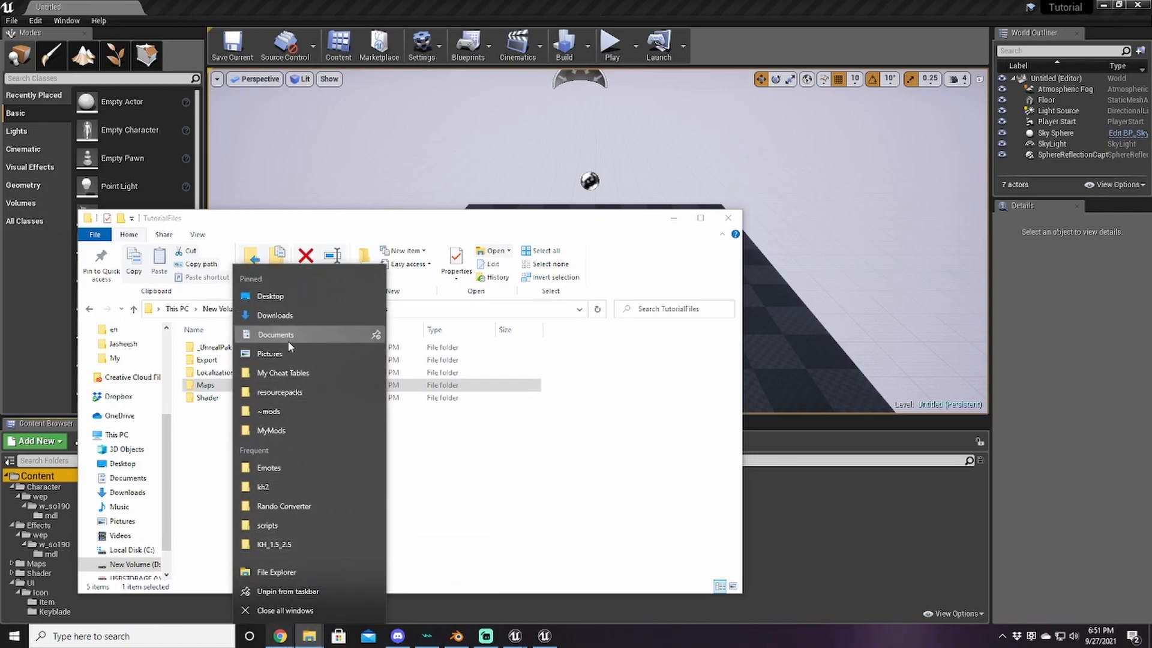
{"action": "left_click", "coordinate": [289, 339]}
{"action": "scroll", "coordinate": [450, 288], "scroll_direction": "down", "scroll_amount": 10}
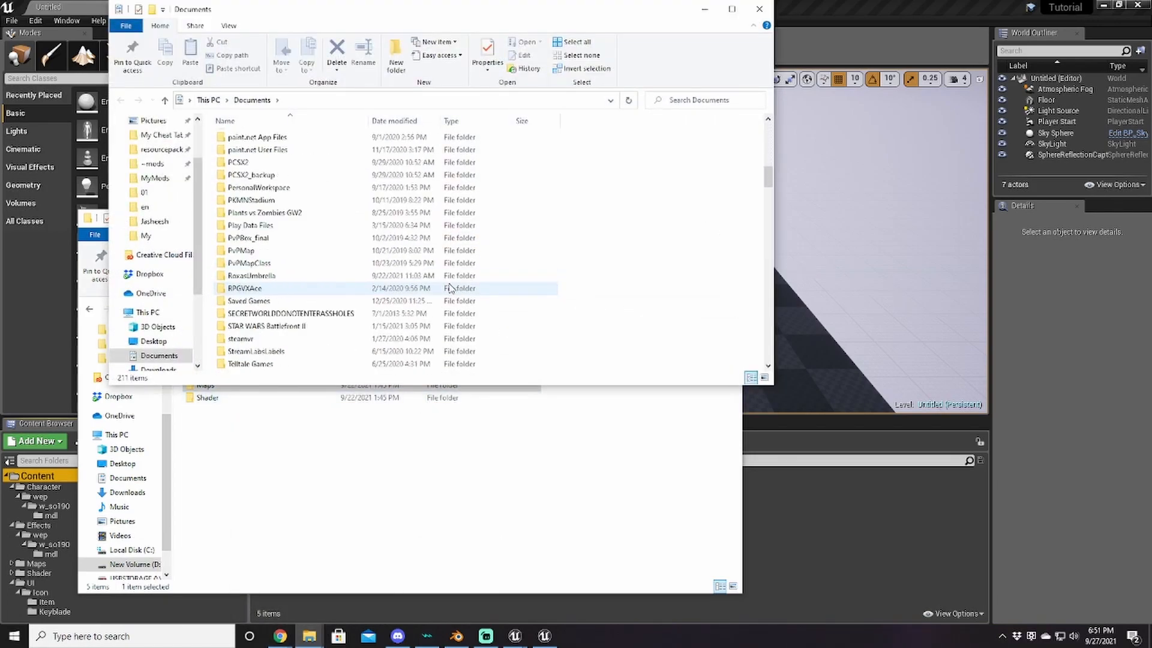
{"action": "scroll", "coordinate": [450, 288], "scroll_direction": "down", "scroll_amount": 7}
{"action": "scroll", "coordinate": [259, 191], "scroll_direction": "up", "scroll_amount": 1}
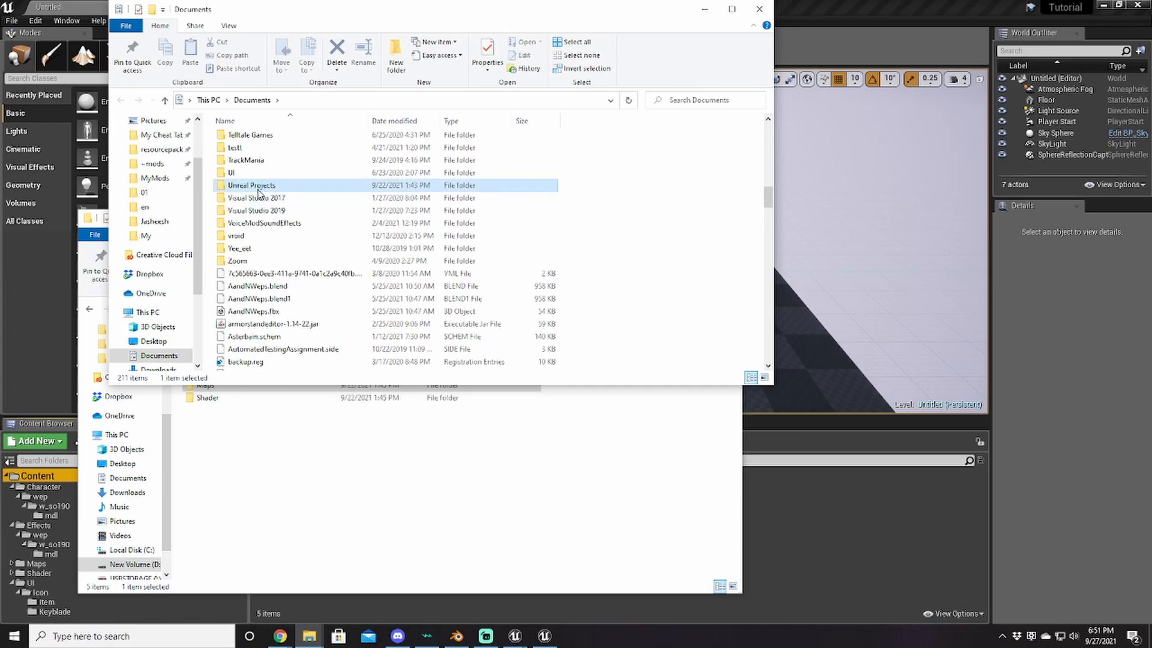
Step: Browse into Unreal Projects\Tutorial\Content, go back up to the Tutorial folder, and return to Unreal
{"action": "double_click", "coordinate": [259, 191]}
{"action": "left_click", "coordinate": [248, 217]}
{"action": "double_click", "coordinate": [247, 217]}
{"action": "double_click", "coordinate": [257, 164]}
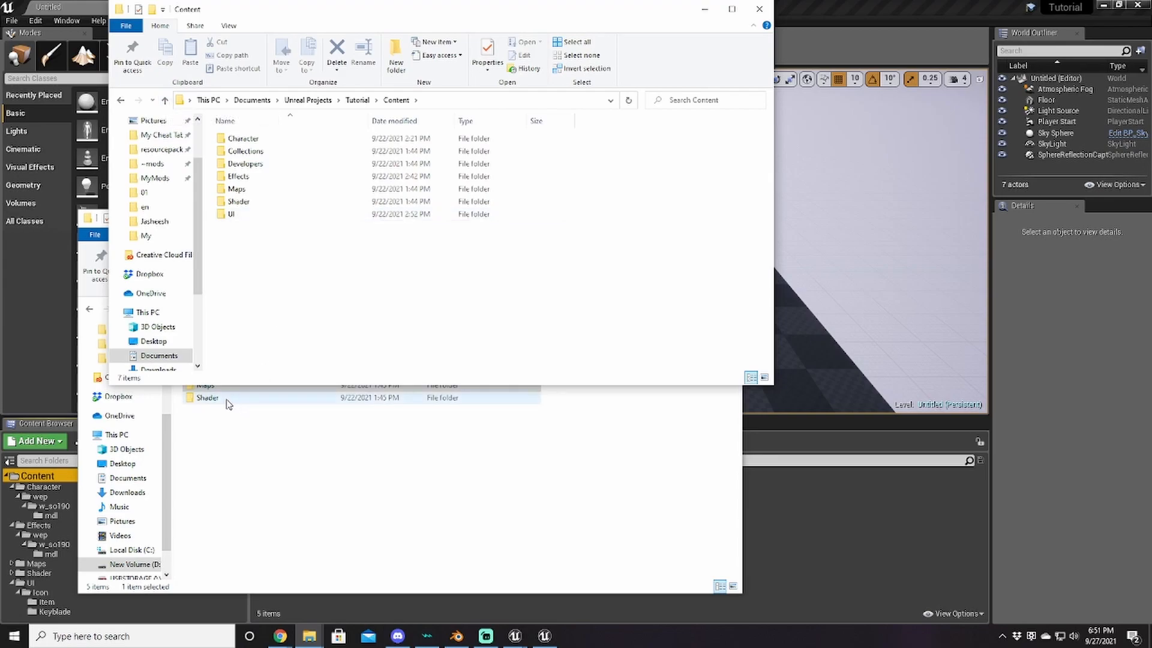
{"action": "left_click", "coordinate": [216, 432]}
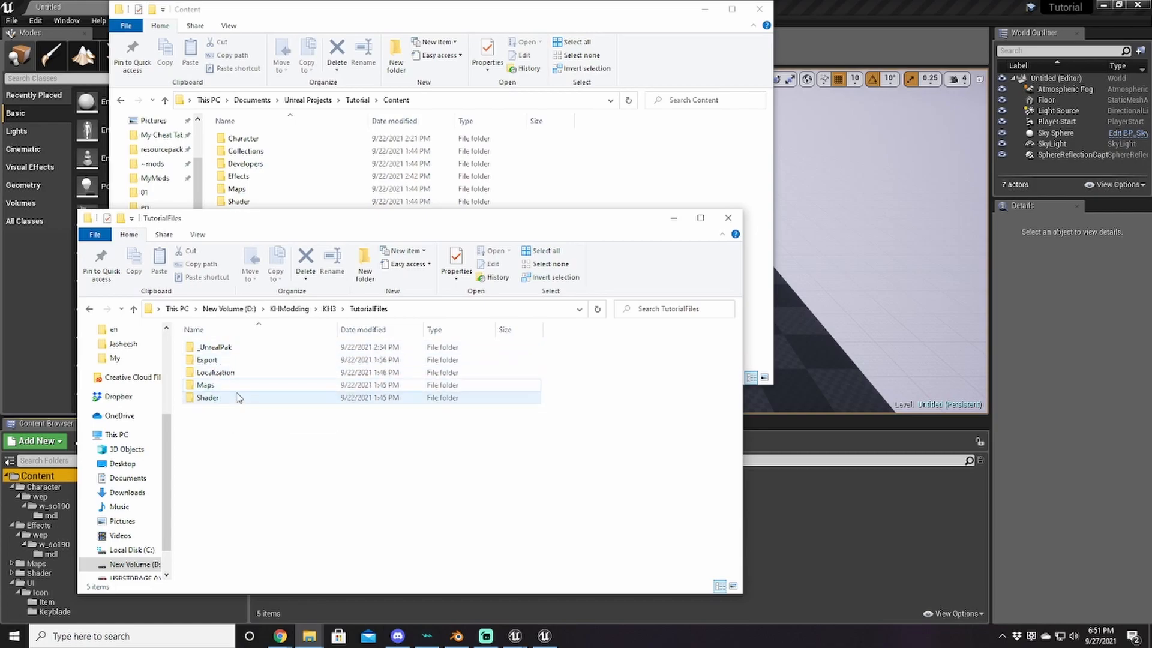
{"action": "left_click", "coordinate": [302, 32]}
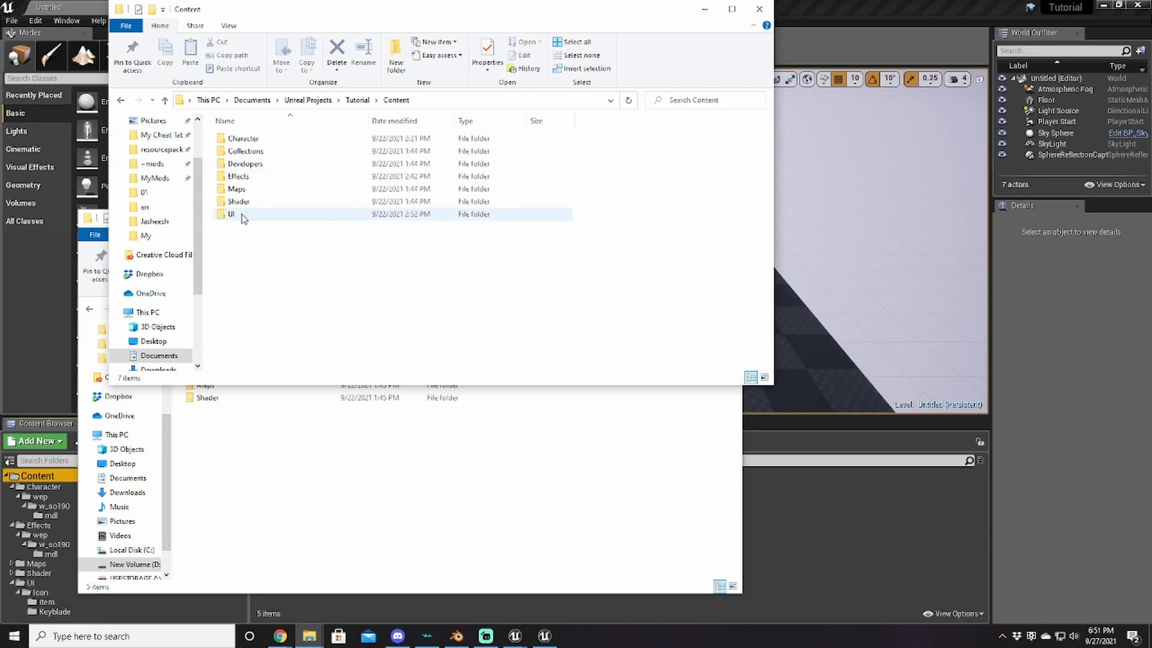
{"action": "left_click", "coordinate": [164, 100]}
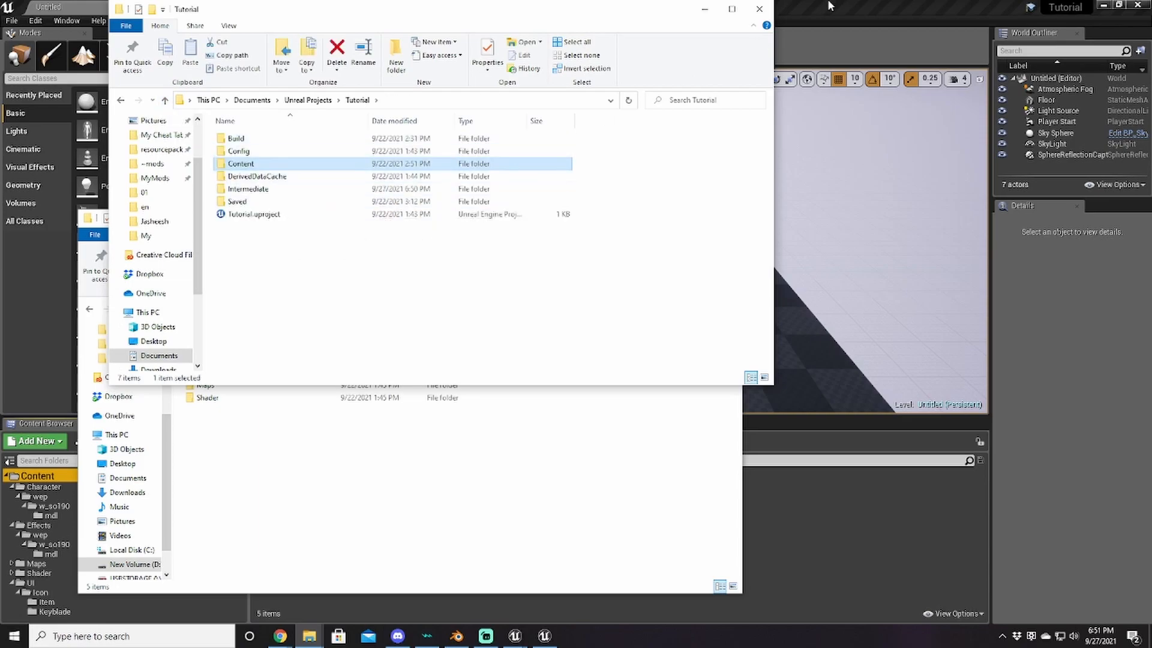
{"action": "left_click", "coordinate": [827, 5]}
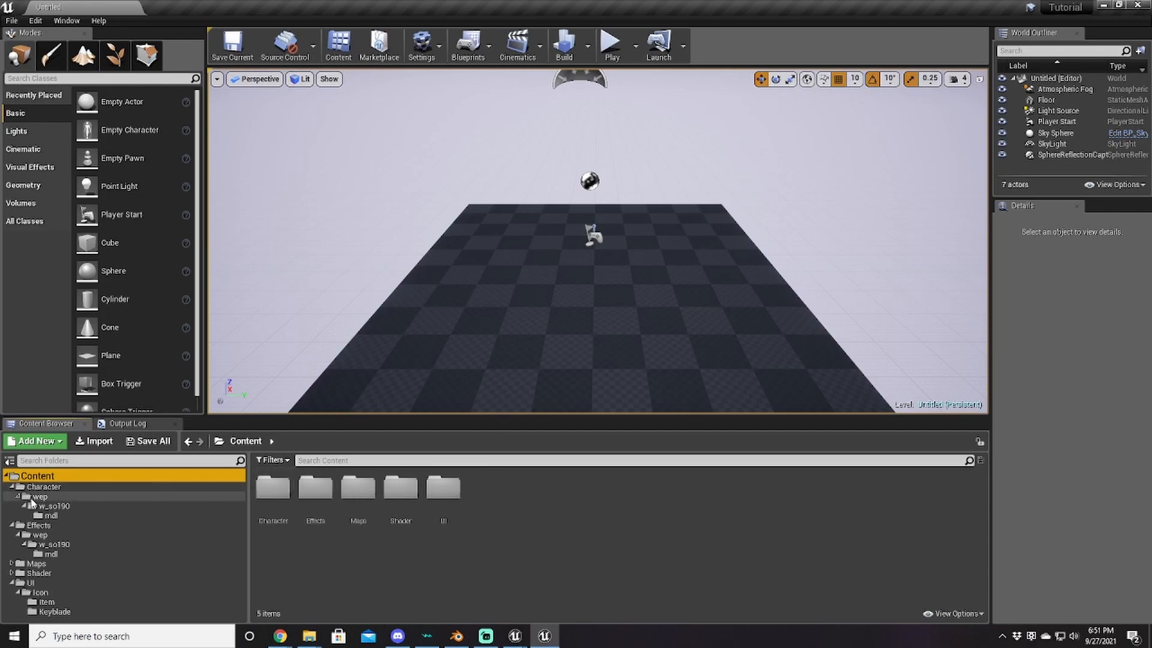
Step: Scroll through the package list in UModel's package chooser
{"action": "left_click", "coordinate": [515, 637]}
{"action": "left_click", "coordinate": [573, 585]}
{"action": "scroll", "coordinate": [438, 312], "scroll_direction": "up", "scroll_amount": 9}
{"action": "scroll", "coordinate": [447, 330], "scroll_direction": "up", "scroll_amount": 20}
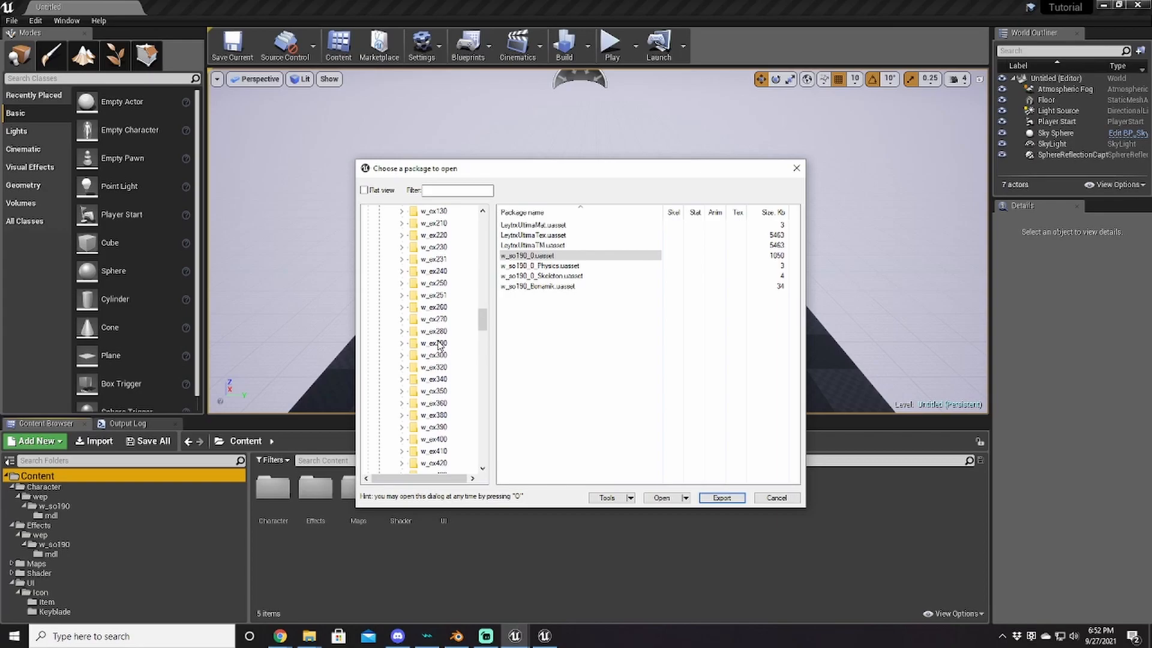
{"action": "scroll", "coordinate": [439, 344], "scroll_direction": "up", "scroll_amount": 20}
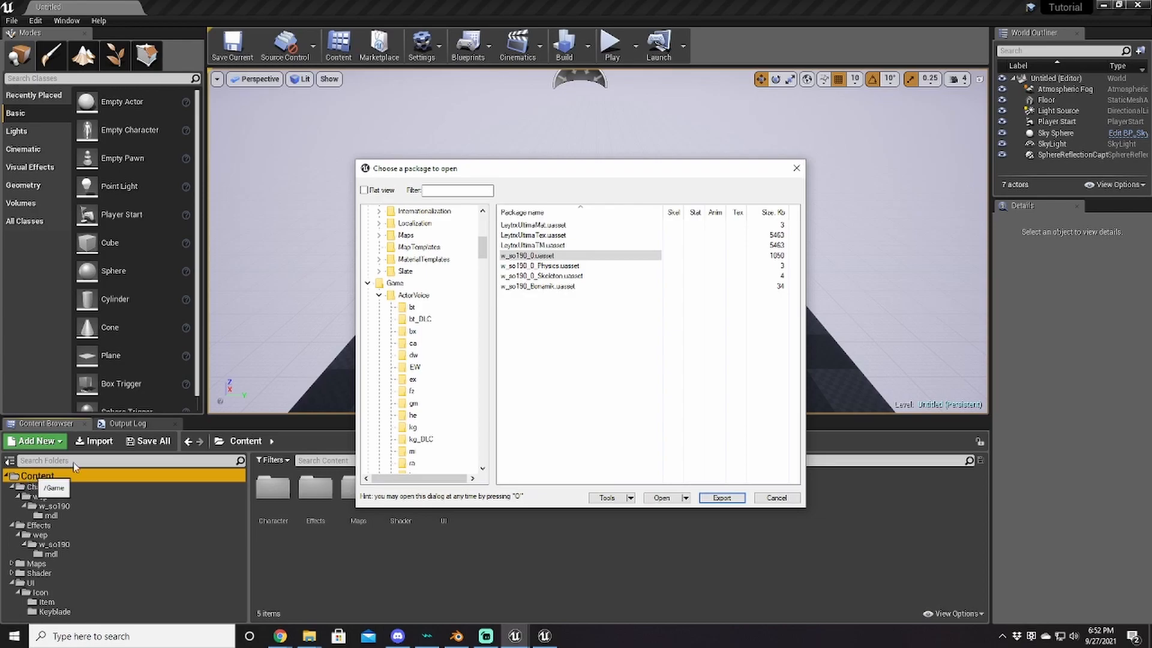
{"action": "scroll", "coordinate": [418, 345], "scroll_direction": "down", "scroll_amount": 2}
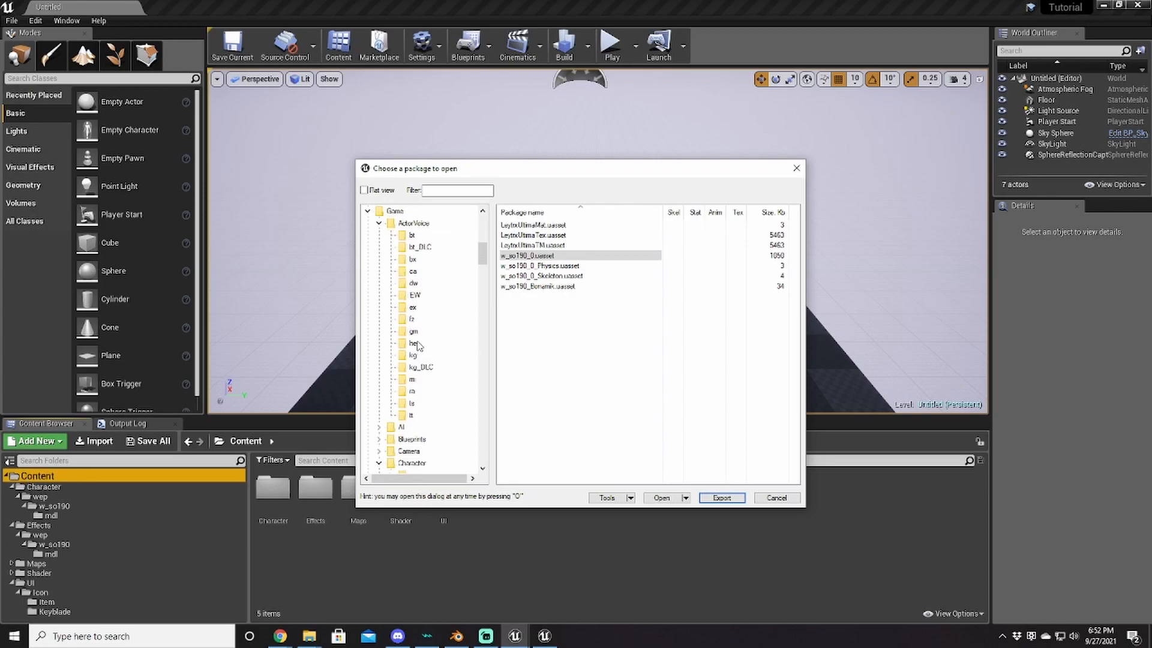
{"action": "scroll", "coordinate": [418, 336], "scroll_direction": "down", "scroll_amount": 1}
{"action": "scroll", "coordinate": [418, 336], "scroll_direction": "down", "scroll_amount": 2}
{"action": "scroll", "coordinate": [449, 330], "scroll_direction": "down", "scroll_amount": 1}
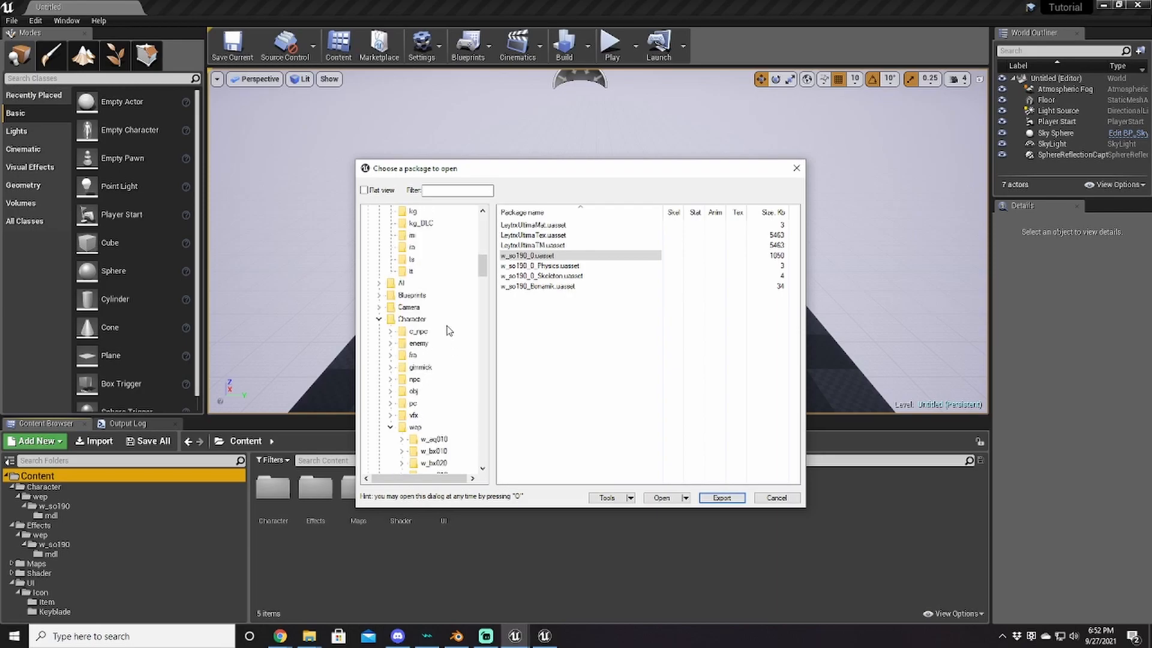
{"action": "scroll", "coordinate": [423, 326], "scroll_direction": "down", "scroll_amount": 1}
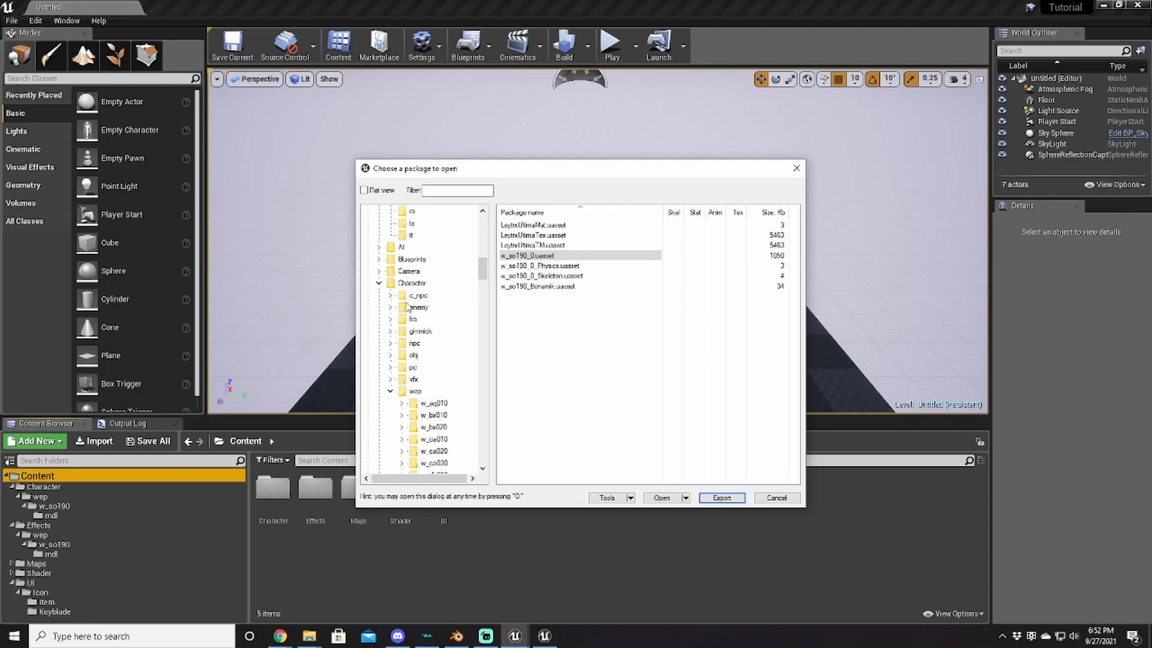
{"action": "scroll", "coordinate": [422, 400], "scroll_direction": "down", "scroll_amount": 10}
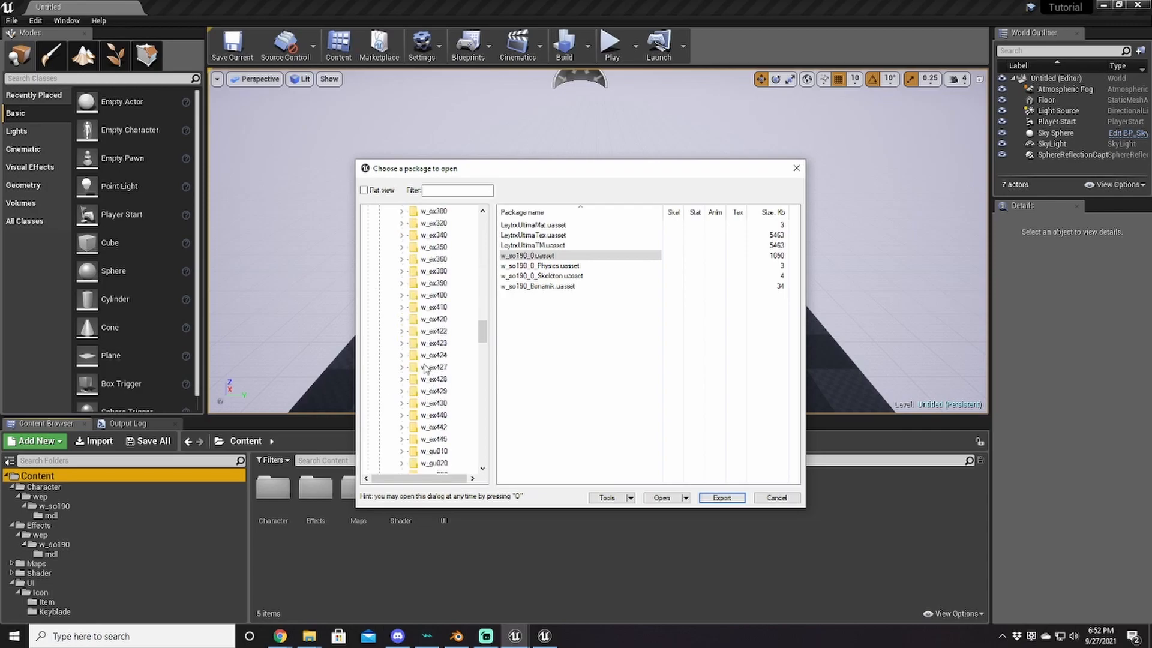
{"action": "scroll", "coordinate": [418, 359], "scroll_direction": "down", "scroll_amount": 10}
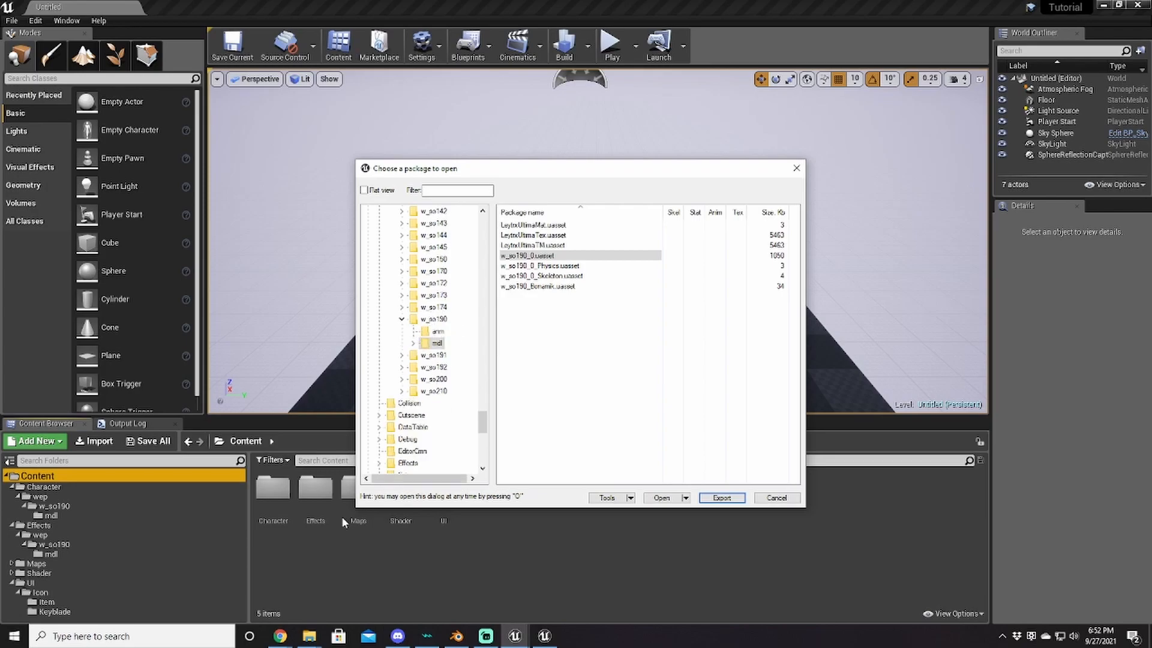
Step: Back in the Unreal editor, open Character > wep > w_so190 in the Content Browser
{"action": "left_click", "coordinate": [262, 489]}
{"action": "double_click", "coordinate": [262, 489]}
{"action": "double_click", "coordinate": [261, 489]}
{"action": "double_click", "coordinate": [262, 489]}
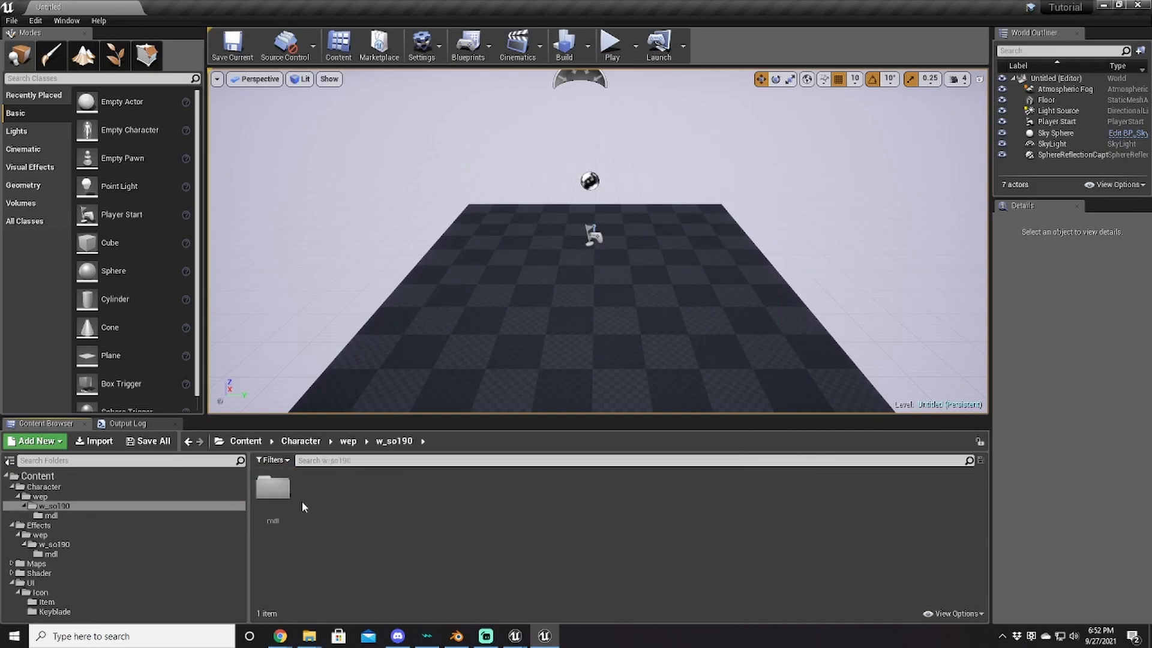
Step: Import w_so190_0.fbx into the mdl folder with the default FBX import options
{"action": "double_click", "coordinate": [273, 489]}
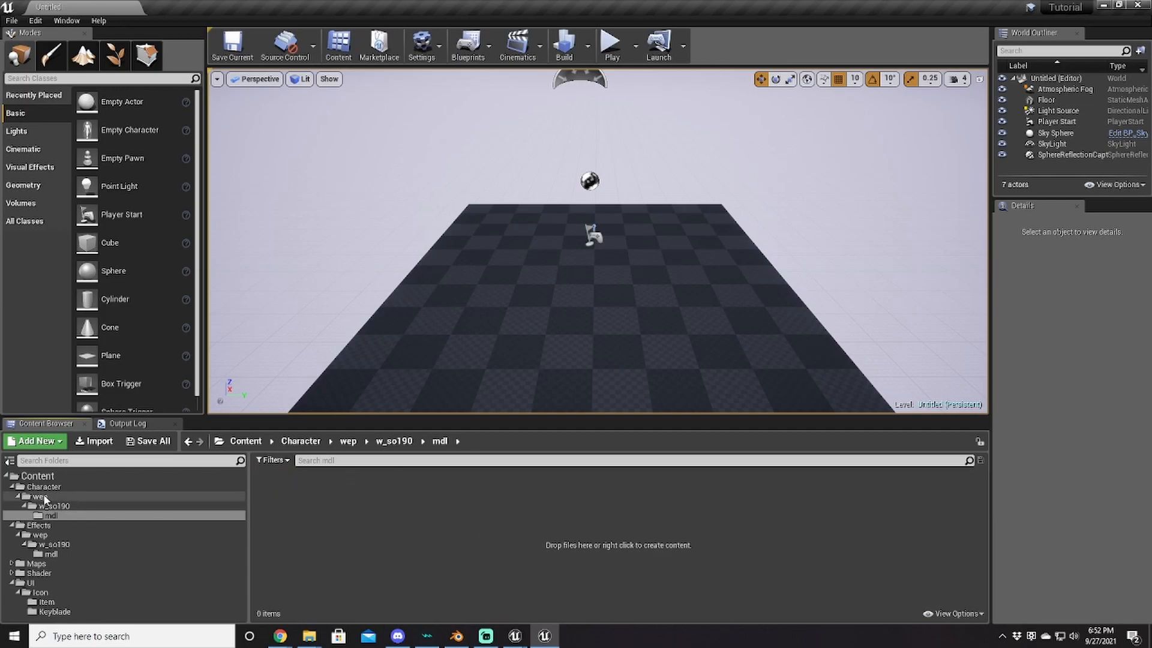
{"action": "left_click", "coordinate": [102, 441]}
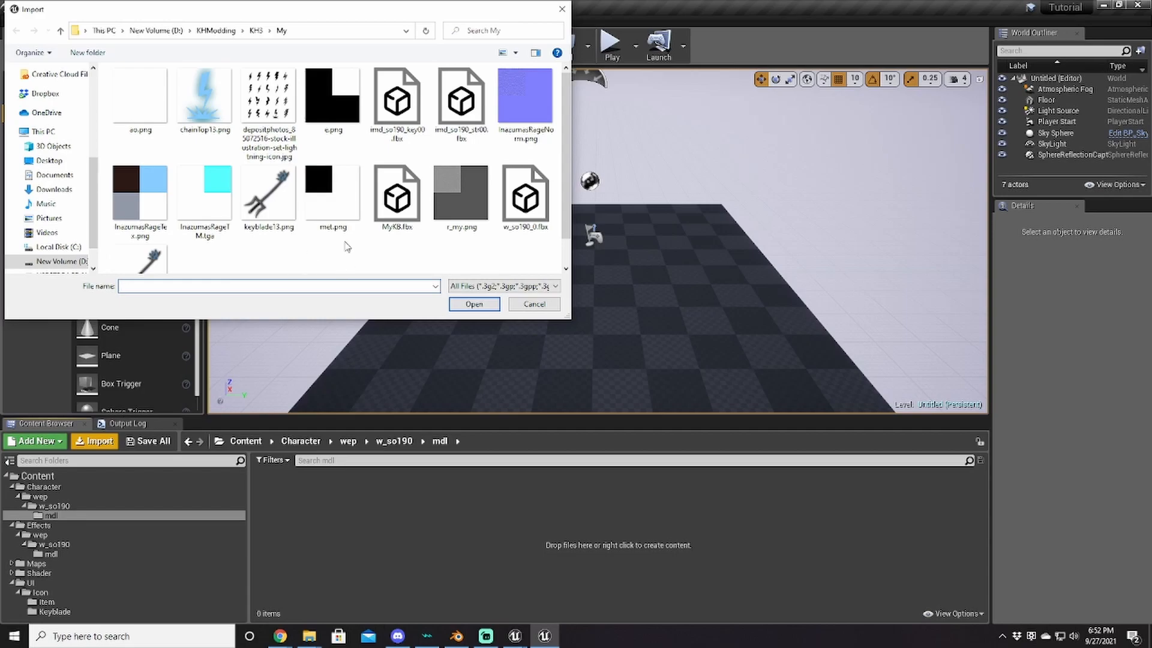
{"action": "double_click", "coordinate": [525, 198]}
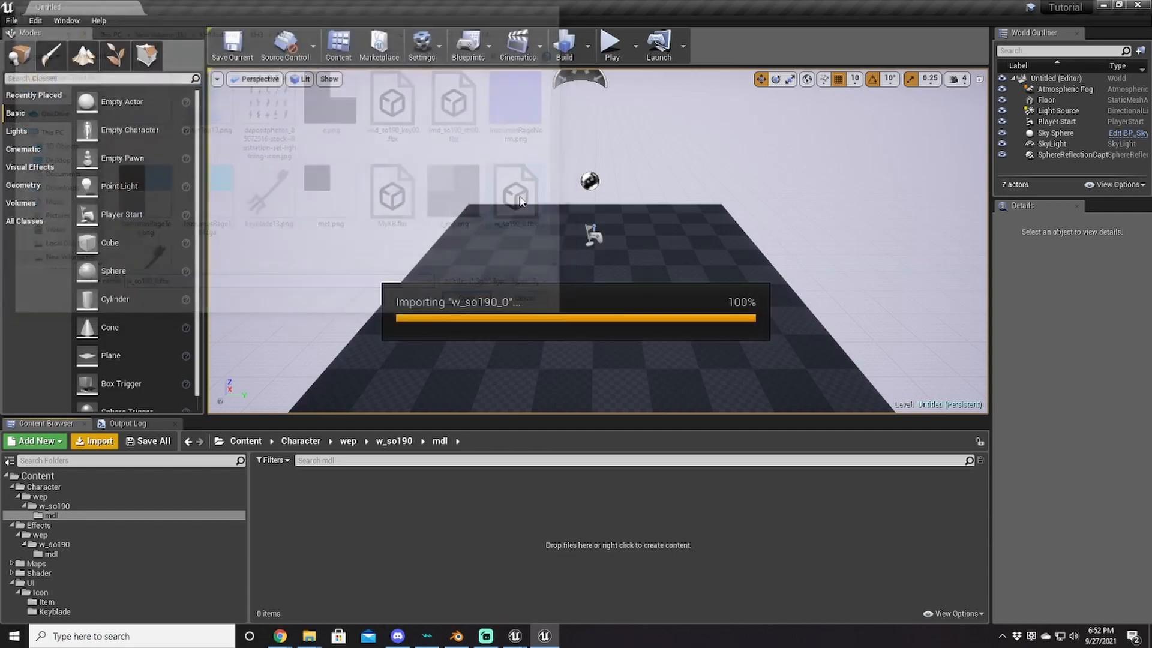
{"action": "left_click", "coordinate": [652, 538]}
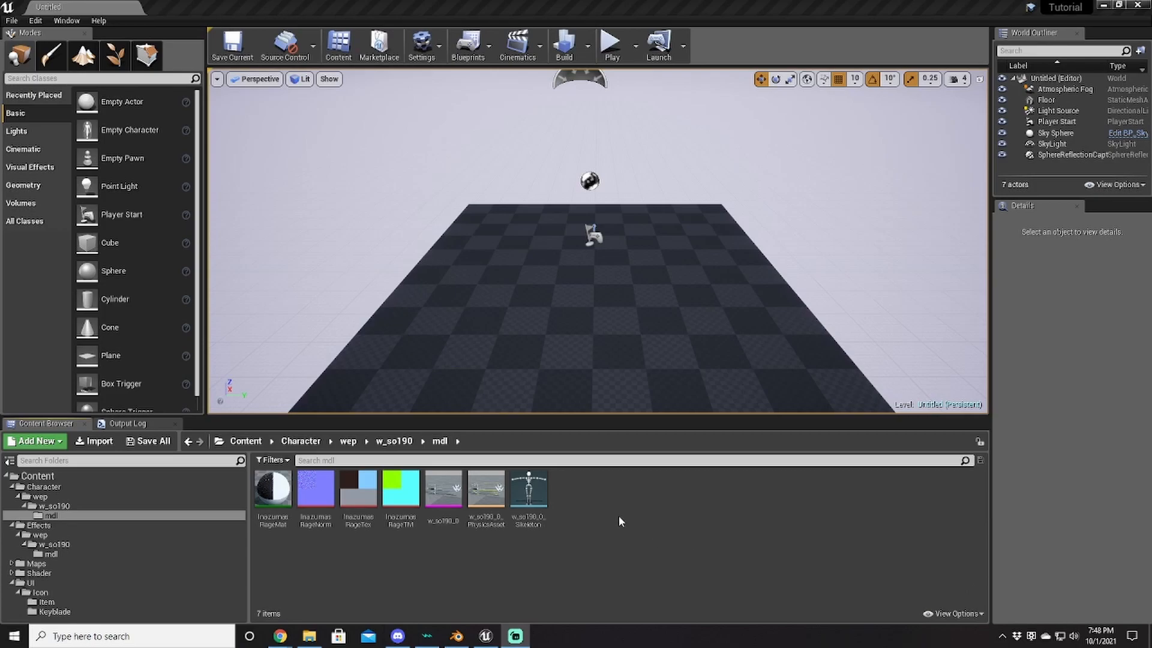
Step: Force-delete the w_so190_0 mesh, its physics asset and skeleton
{"action": "left_click", "coordinate": [444, 495]}
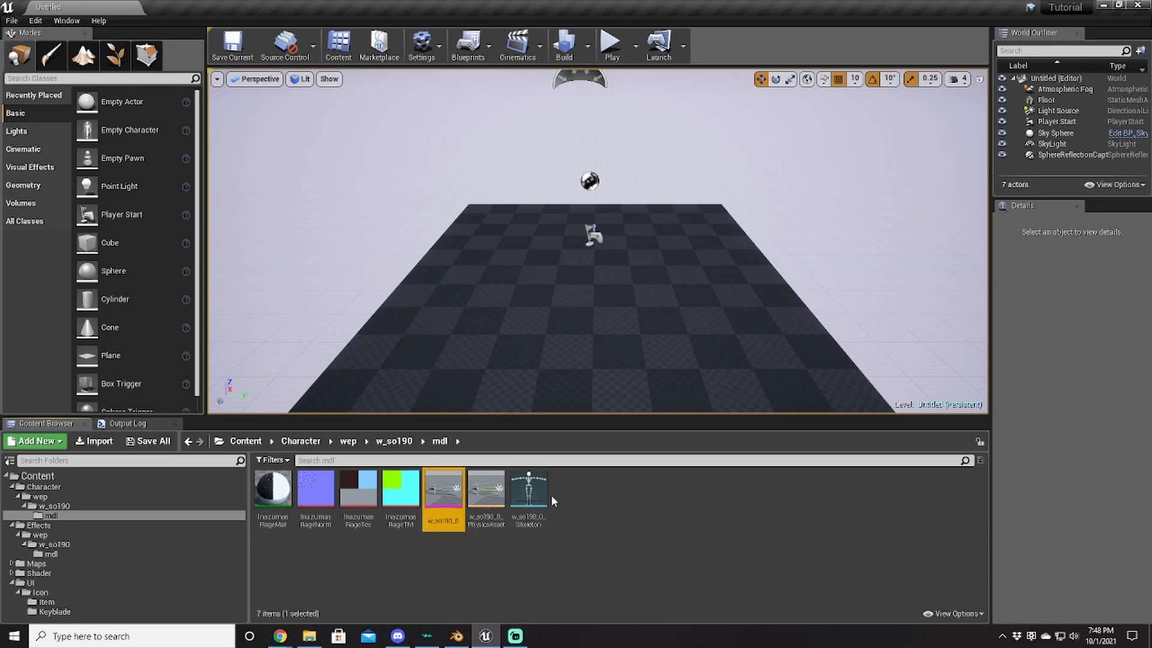
{"action": "left_click", "coordinate": [548, 494], "text": "shift"}
{"action": "key", "text": "Delete"}
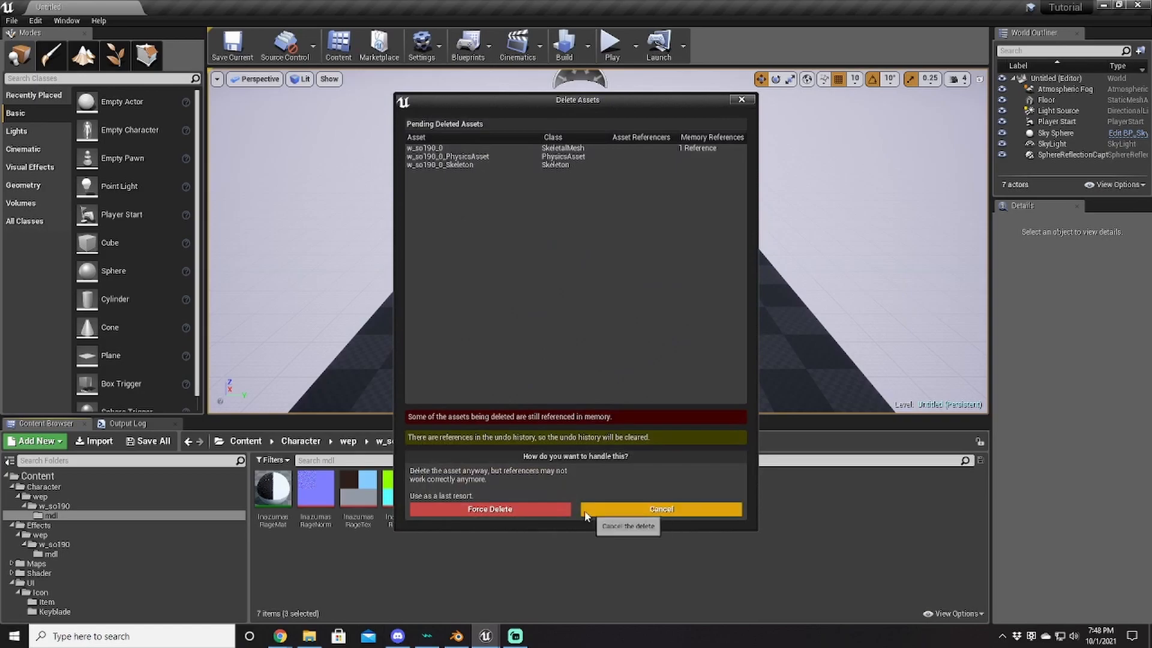
{"action": "left_click", "coordinate": [539, 510]}
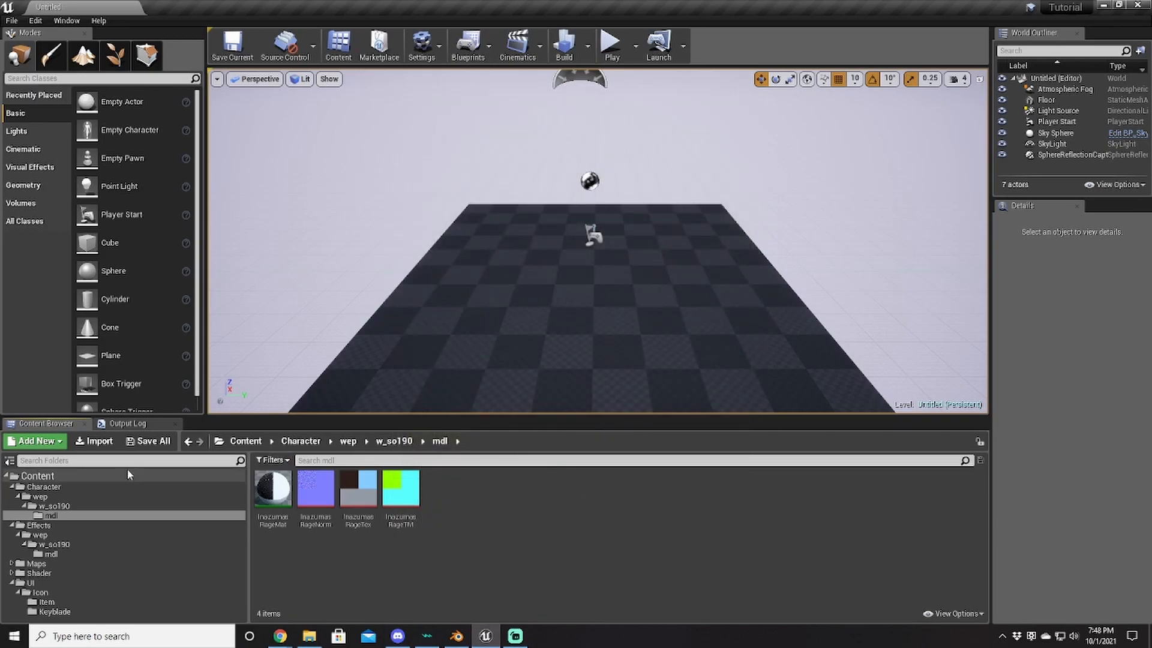
Step: Re-import w_so190_0.fbx with Normal Import Method set to Import Normals and Tangents
{"action": "left_click", "coordinate": [94, 441]}
{"action": "double_click", "coordinate": [526, 198]}
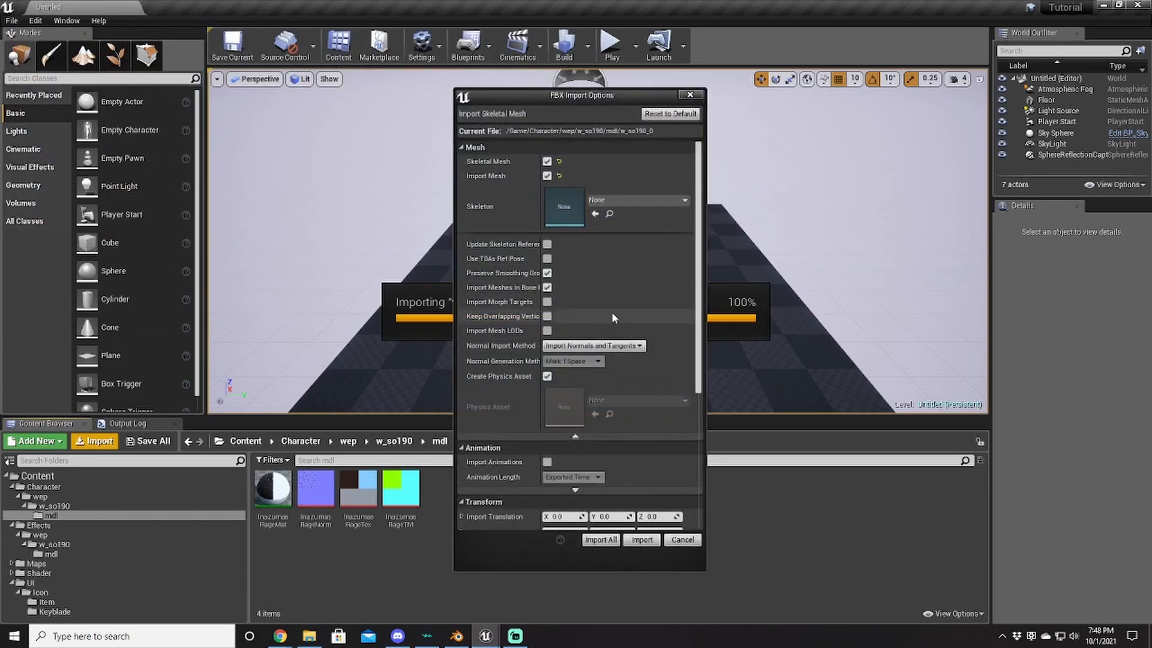
{"action": "left_click", "coordinate": [575, 436]}
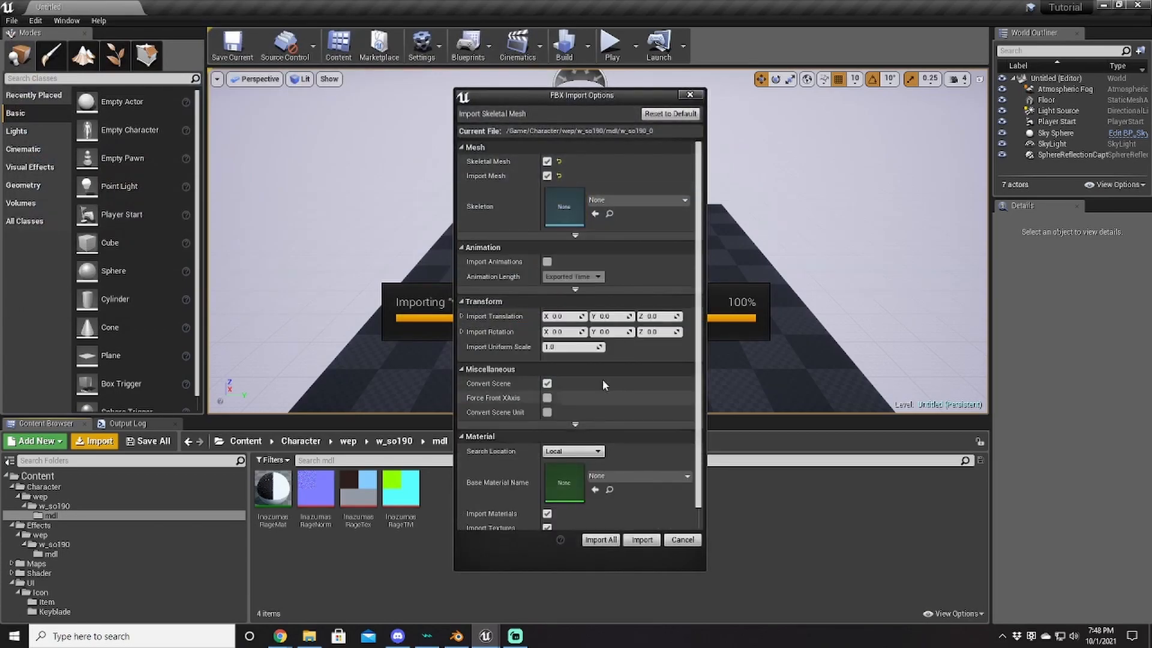
{"action": "left_click", "coordinate": [577, 235]}
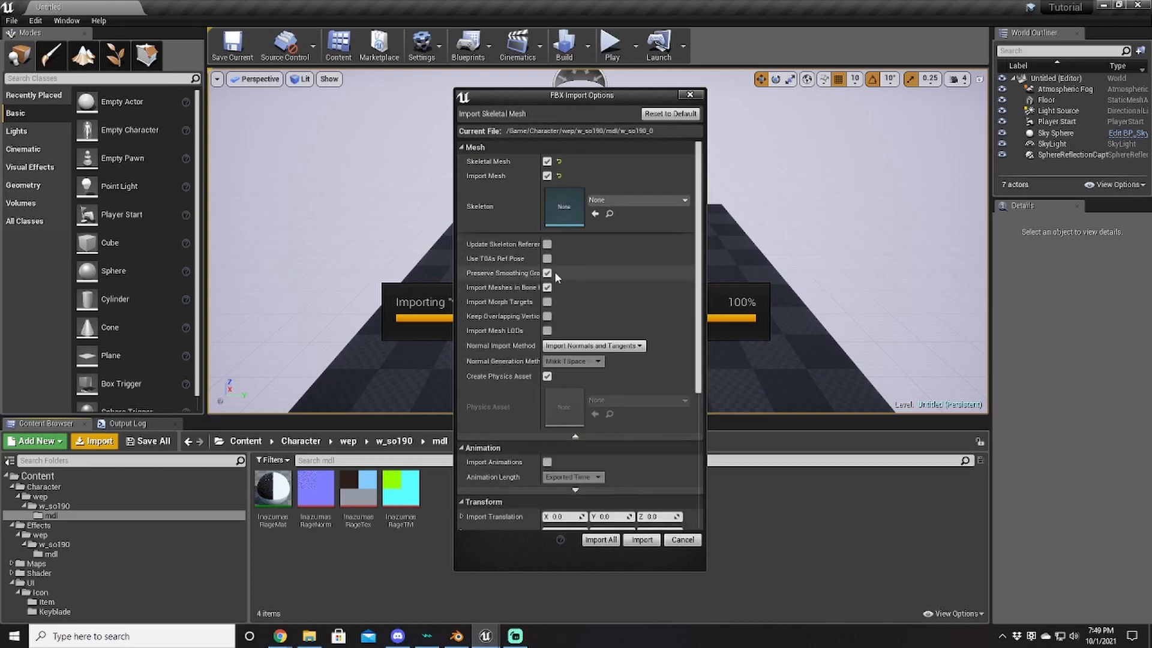
{"action": "left_click", "coordinate": [600, 346]}
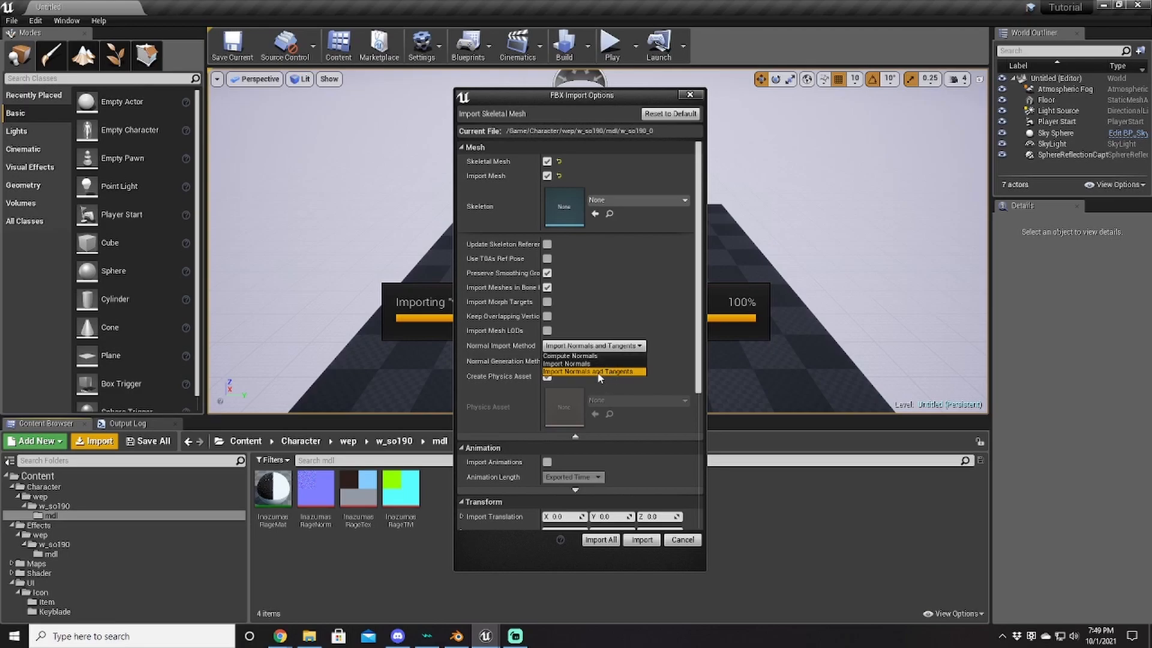
{"action": "left_click", "coordinate": [597, 371]}
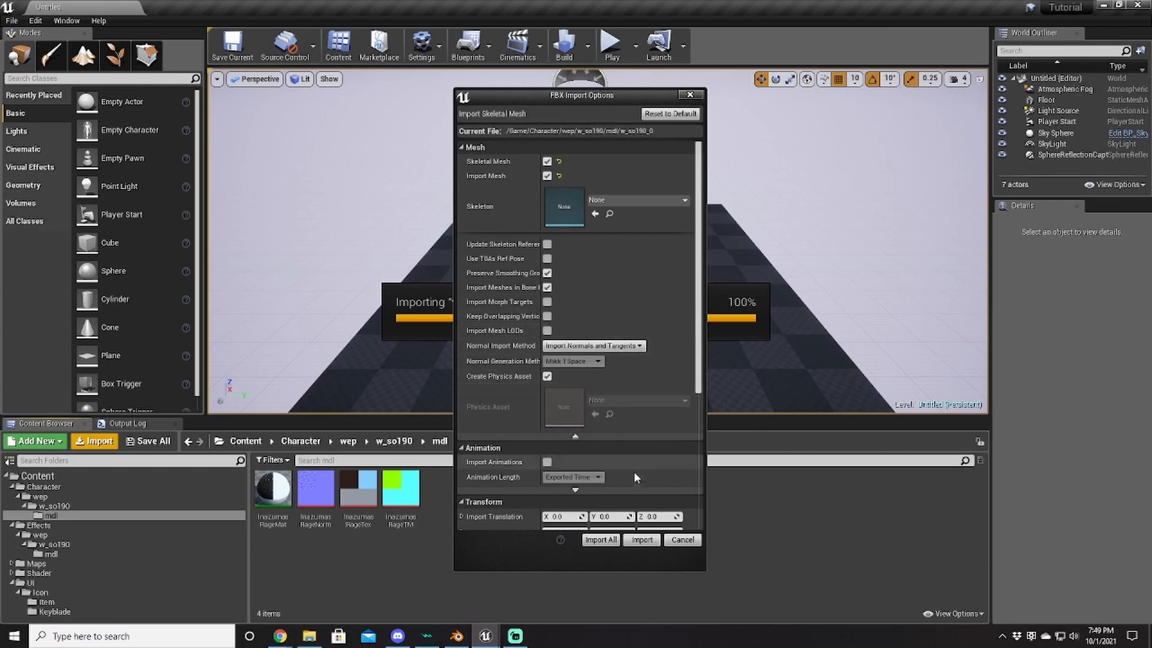
Step: Finish the w_so190_0 import and assign InazumasRageMat to its material slot in the mesh editor
{"action": "left_click", "coordinate": [642, 544]}
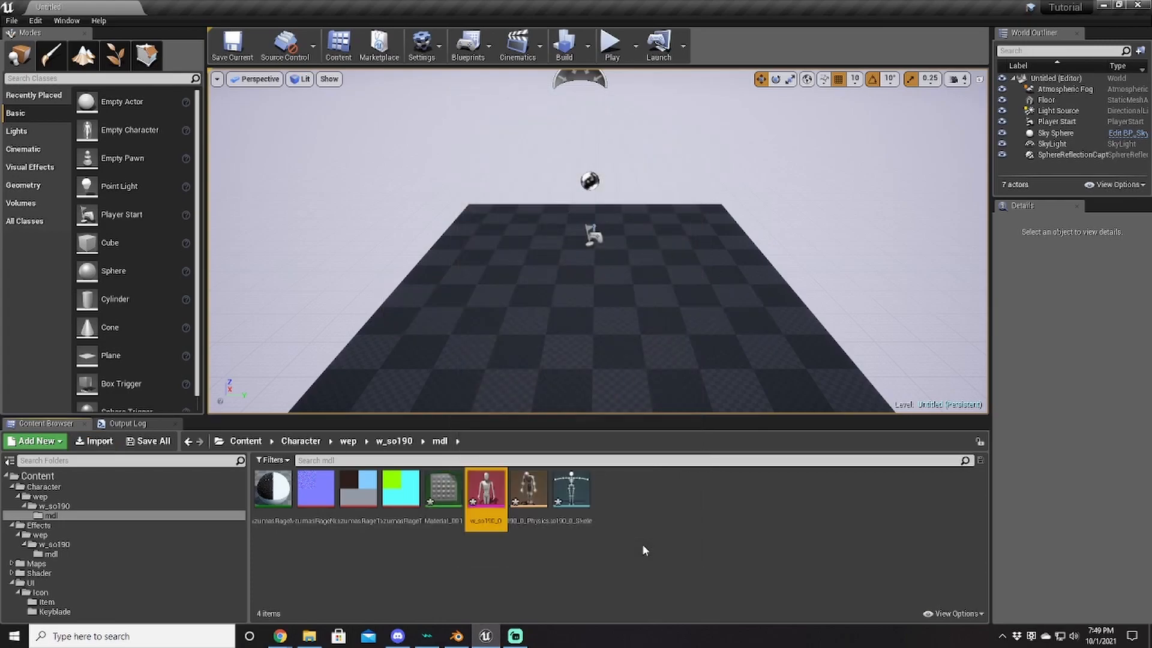
{"action": "double_click", "coordinate": [500, 493]}
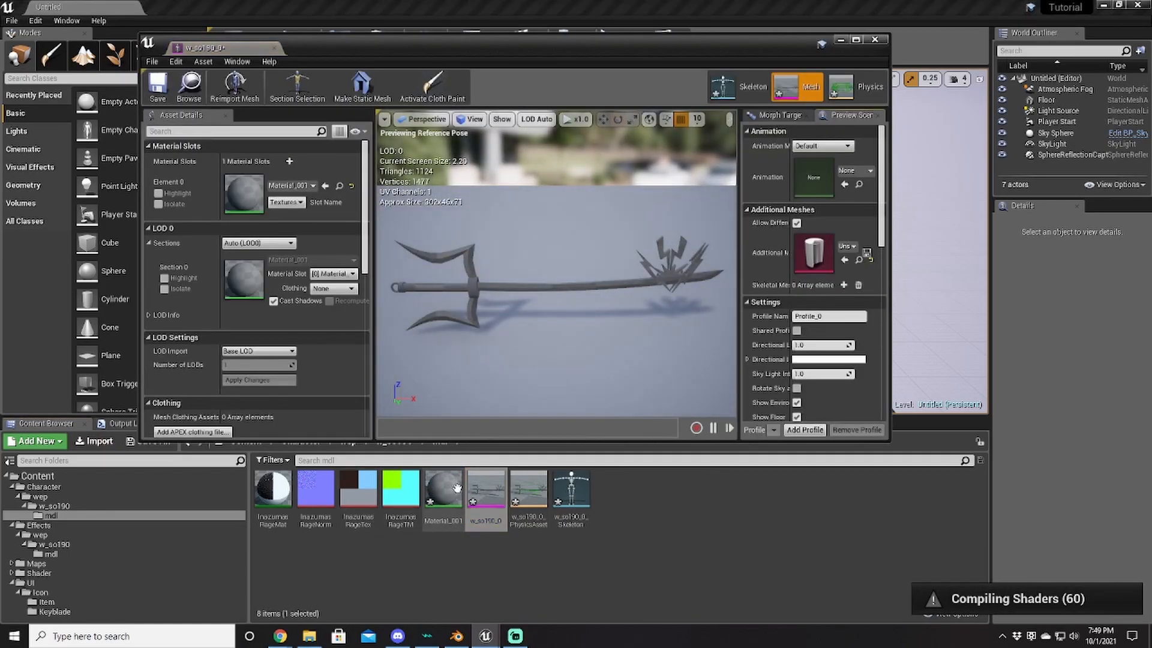
{"action": "left_click_drag", "start_coordinate": [273, 493], "coordinate": [243, 189]}
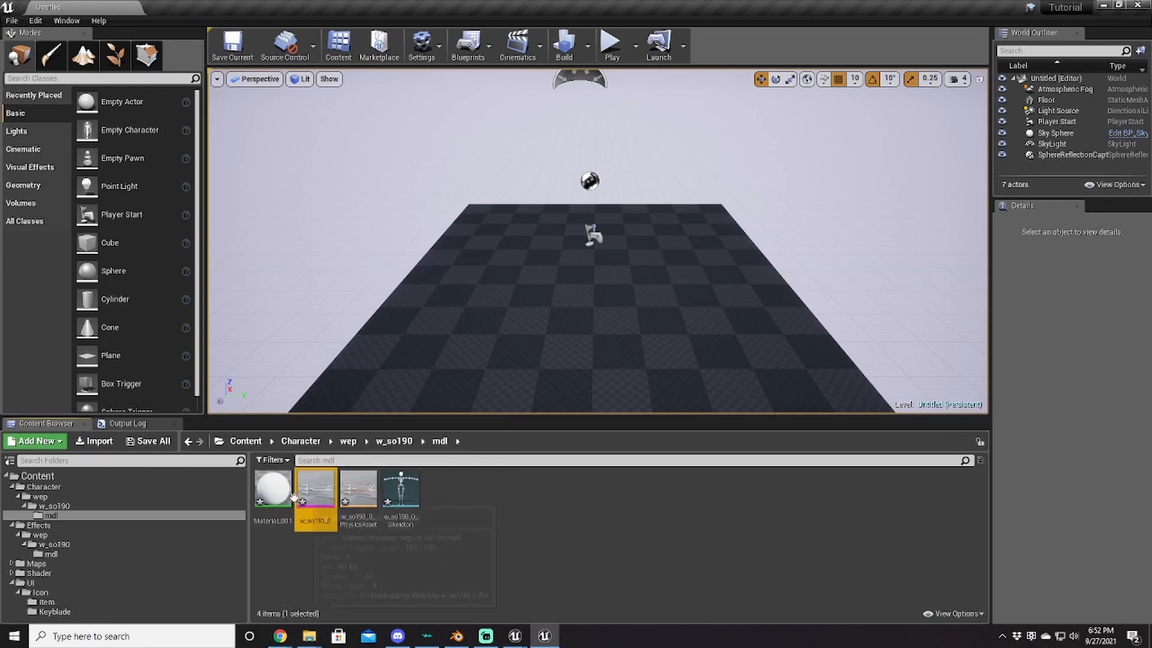
{"action": "left_click", "coordinate": [273, 494]}
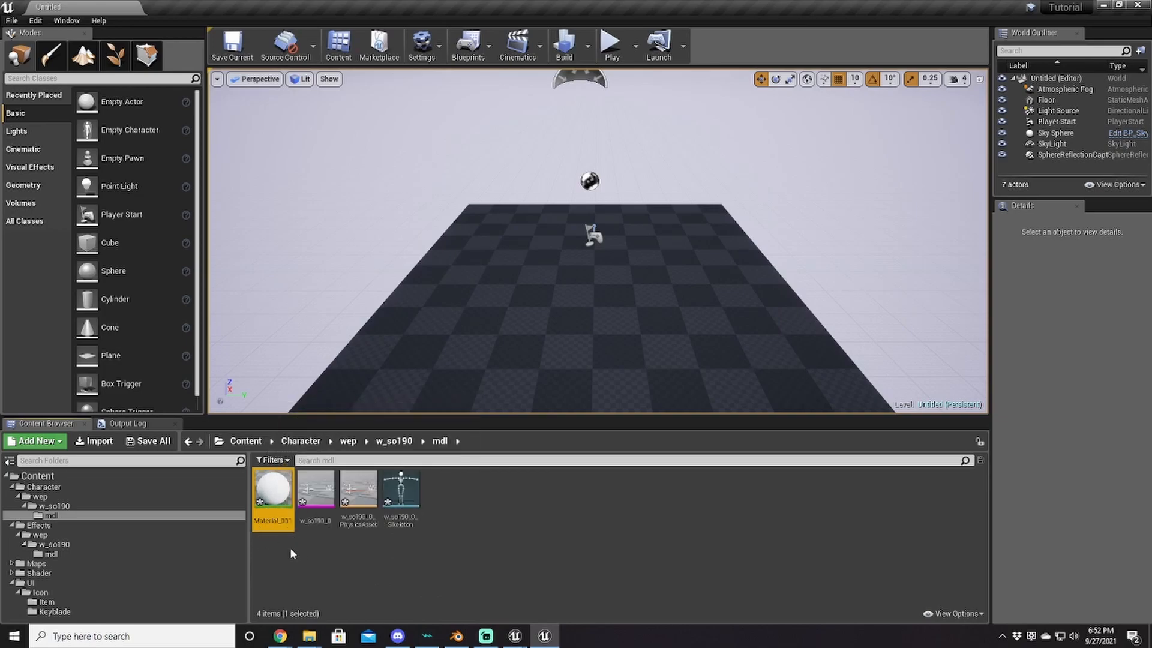
Step: Force-delete Material_001, leaving the w_so190_0 mesh, physics asset and skeleton
{"action": "key", "text": "Delete"}
{"action": "left_click", "coordinate": [481, 511]}
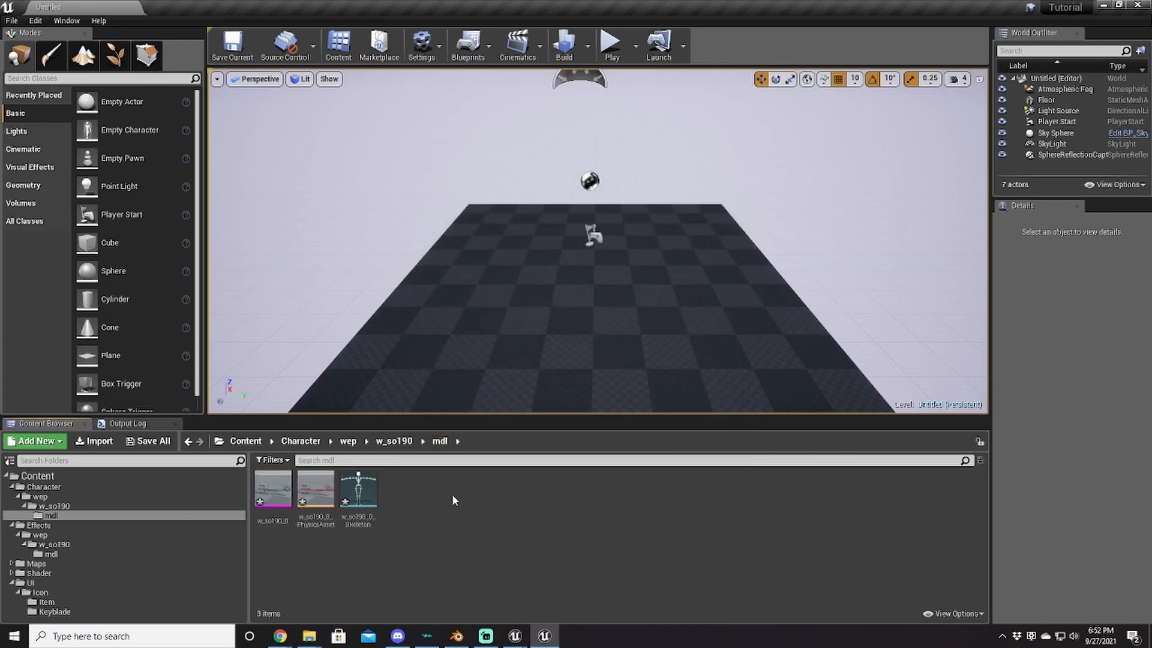
{"action": "left_click", "coordinate": [273, 489]}
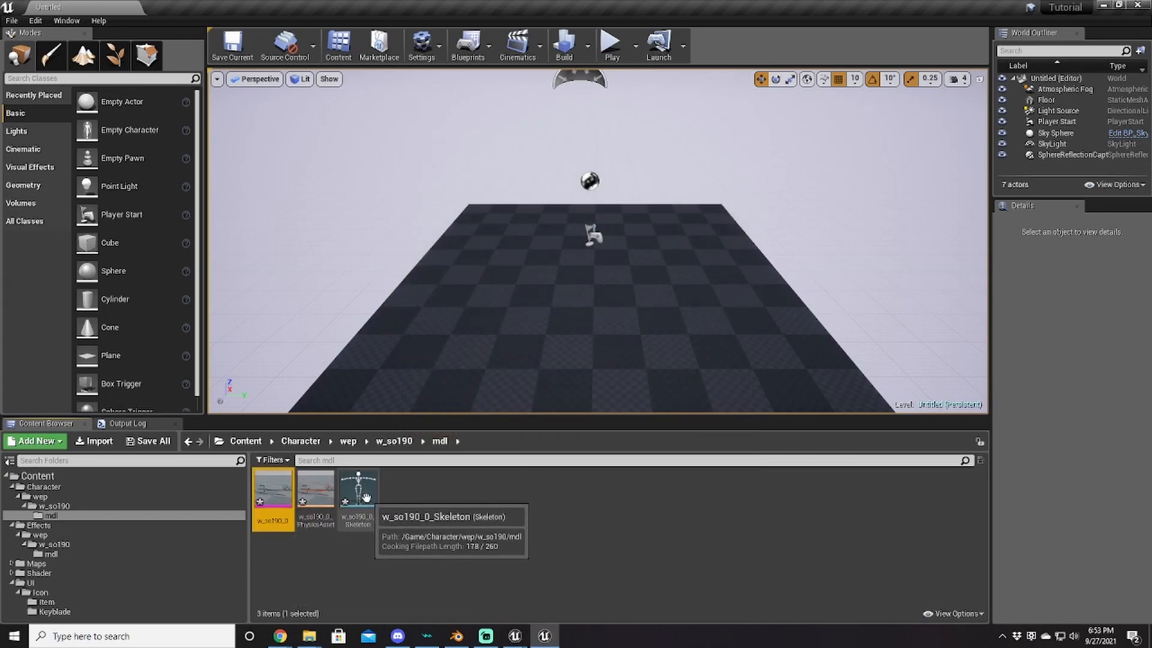
{"action": "left_click", "coordinate": [367, 497], "text": "shift"}
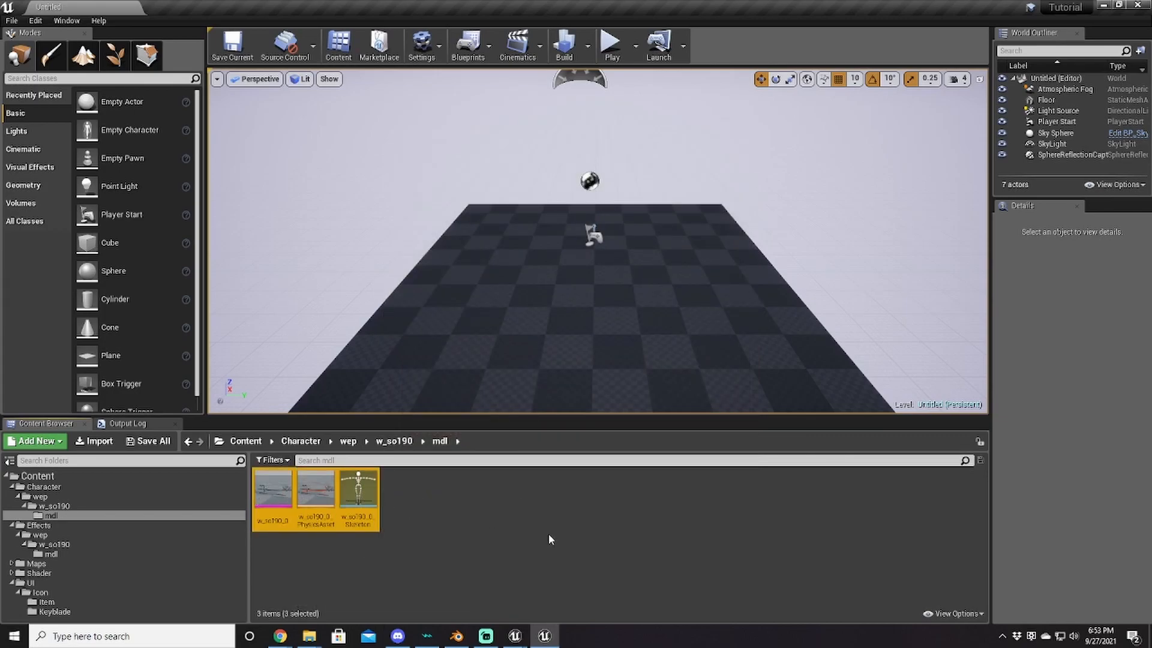
{"action": "left_click", "coordinate": [529, 538]}
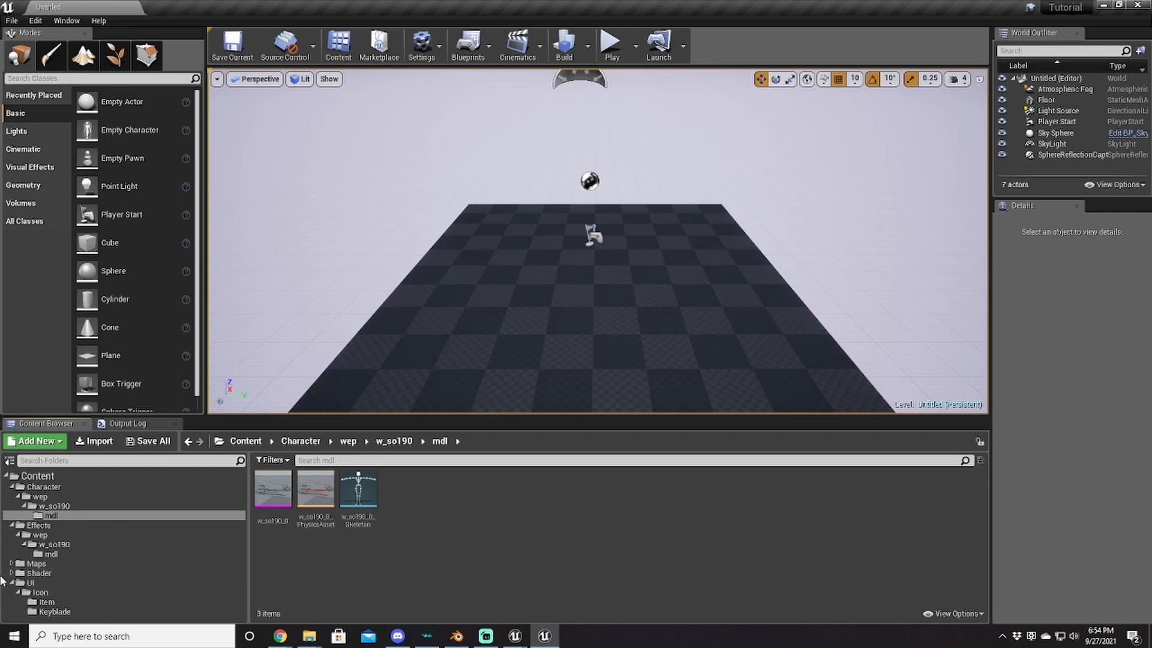
Step: Browse to Shader/Material_set/SQEX_BaseMaterialSet/SQEX_WepBaseMatSet in the Content Browser
{"action": "left_click", "coordinate": [12, 573]}
{"action": "left_click", "coordinate": [18, 583]}
{"action": "left_click", "coordinate": [24, 592]}
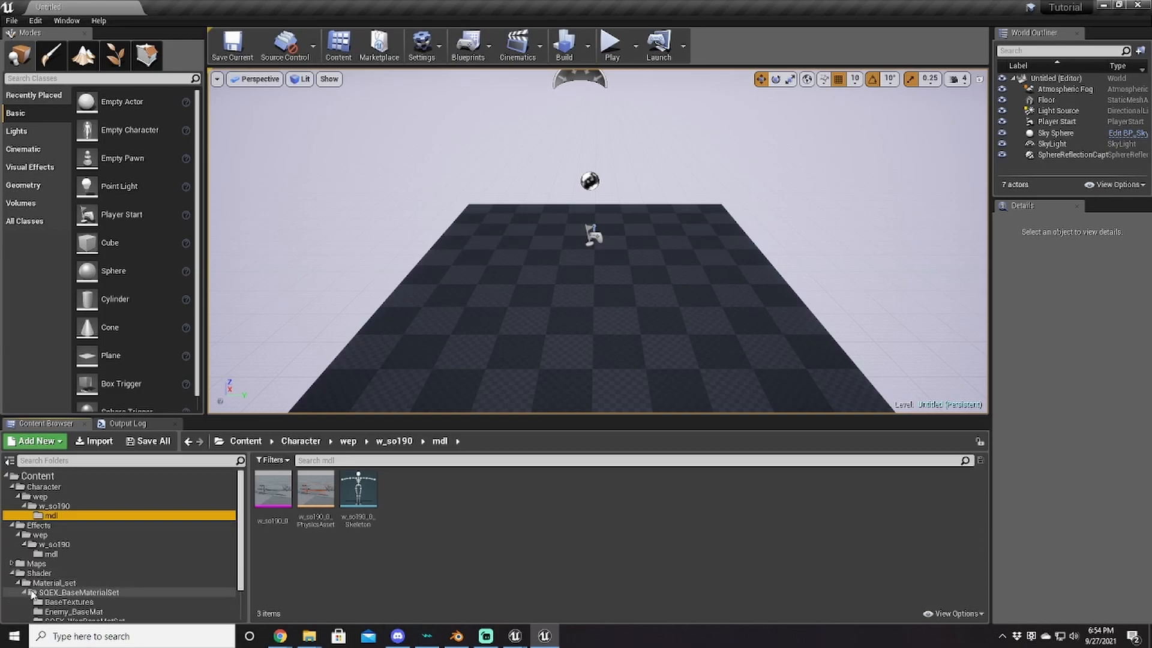
{"action": "scroll", "coordinate": [137, 606], "scroll_direction": "down", "scroll_amount": 2}
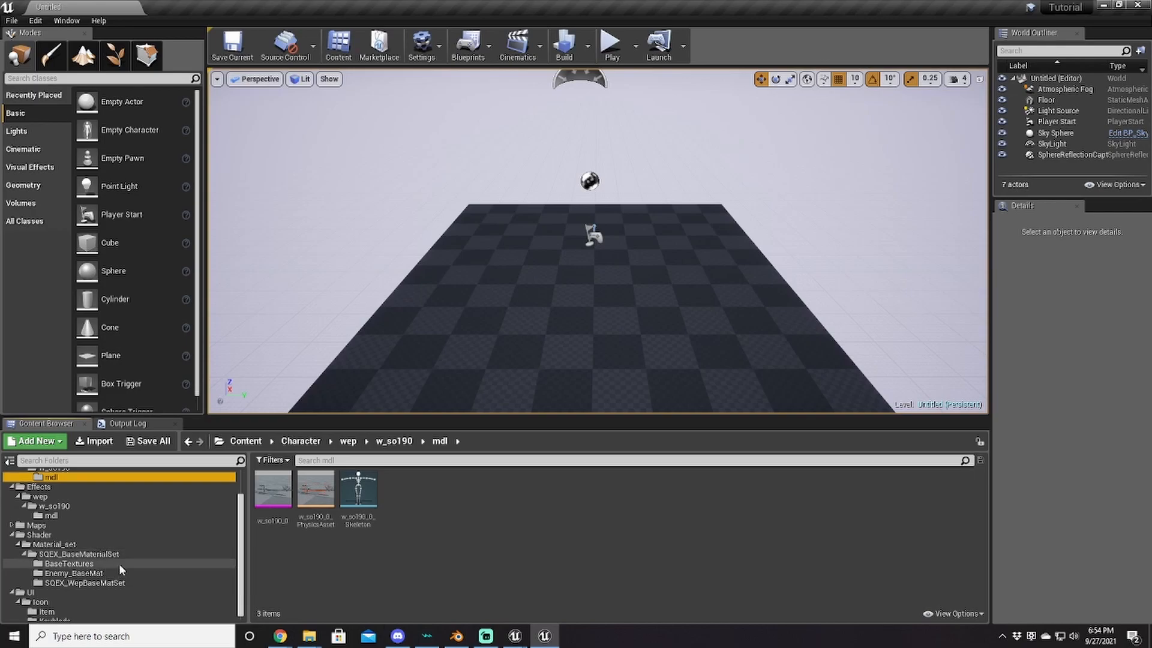
{"action": "left_click", "coordinate": [80, 583]}
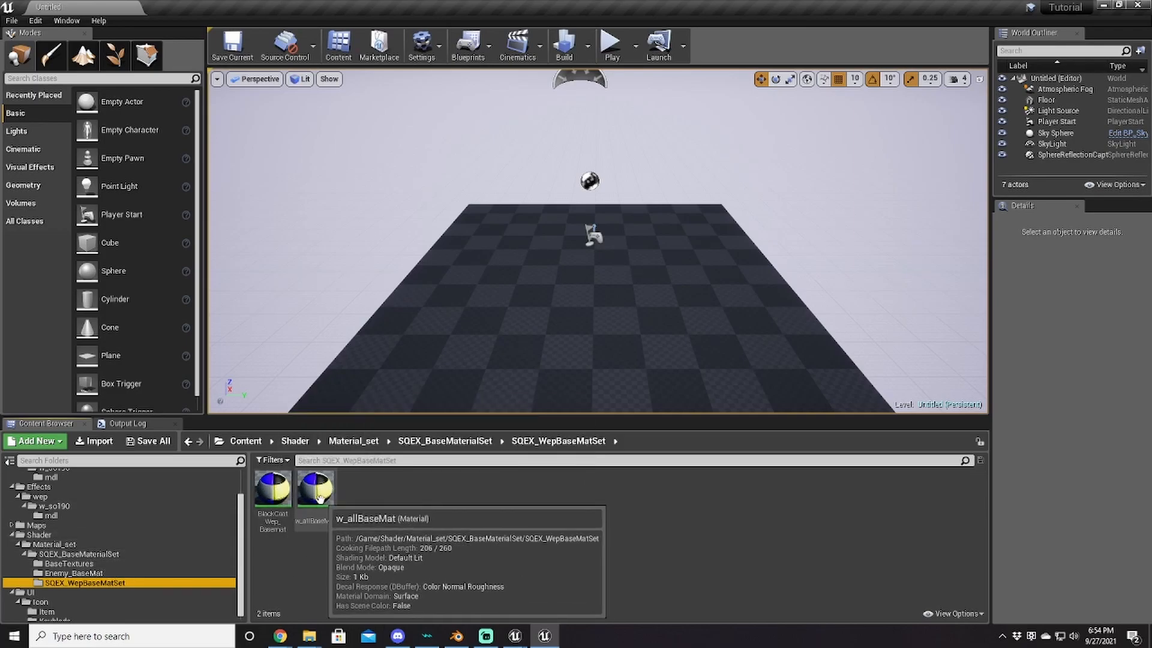
Step: Create an InazumasRageMat material instance of w_allBaseMat and move it into the mdl folder
{"action": "right_click", "coordinate": [327, 498]}
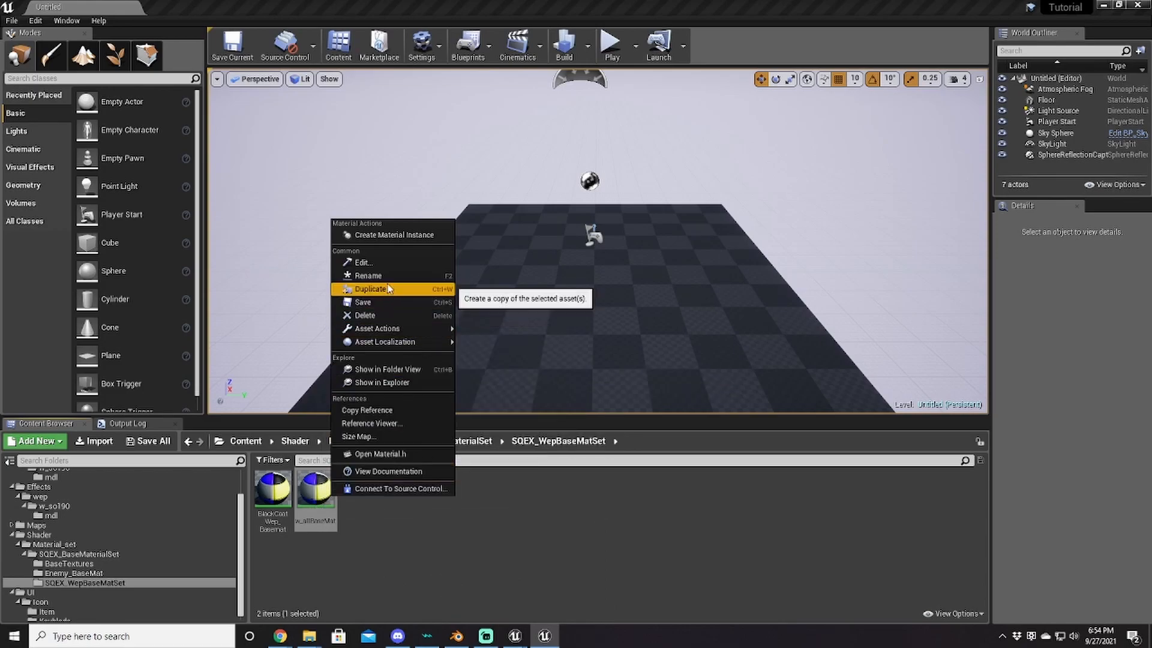
{"action": "left_click", "coordinate": [399, 235]}
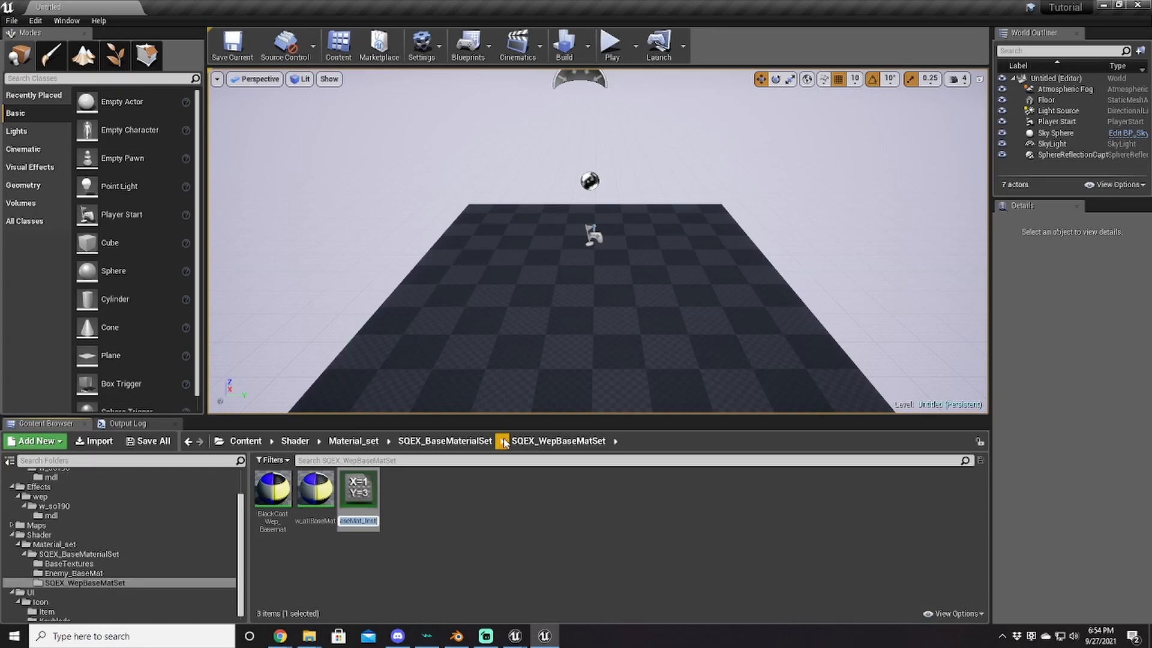
{"action": "type", "text": "Inazuma"}
{"action": "type", "text": "RageMat"}
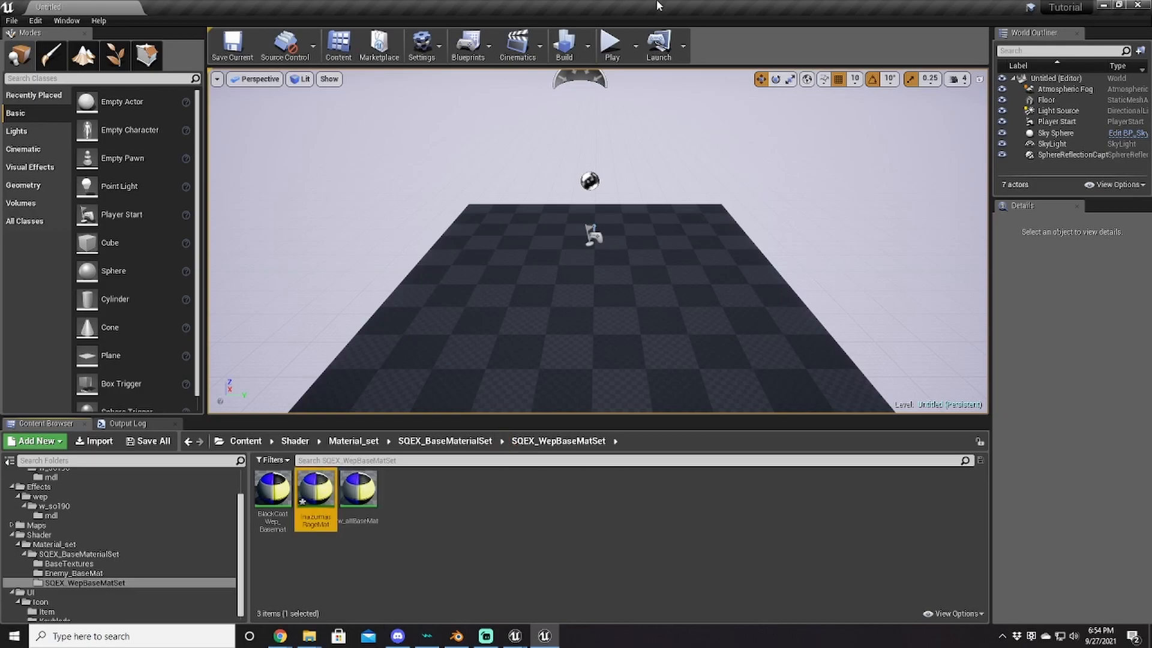
{"action": "left_click_drag", "start_coordinate": [315, 488], "coordinate": [138, 477]}
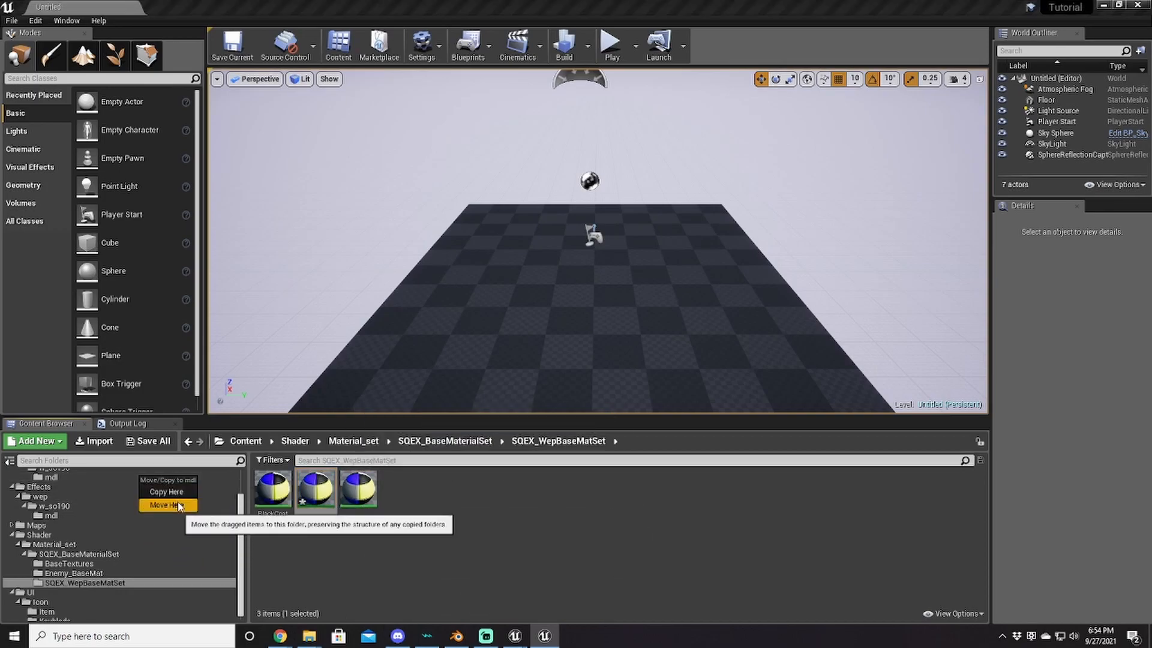
{"action": "left_click", "coordinate": [160, 502]}
{"action": "left_click", "coordinate": [103, 478]}
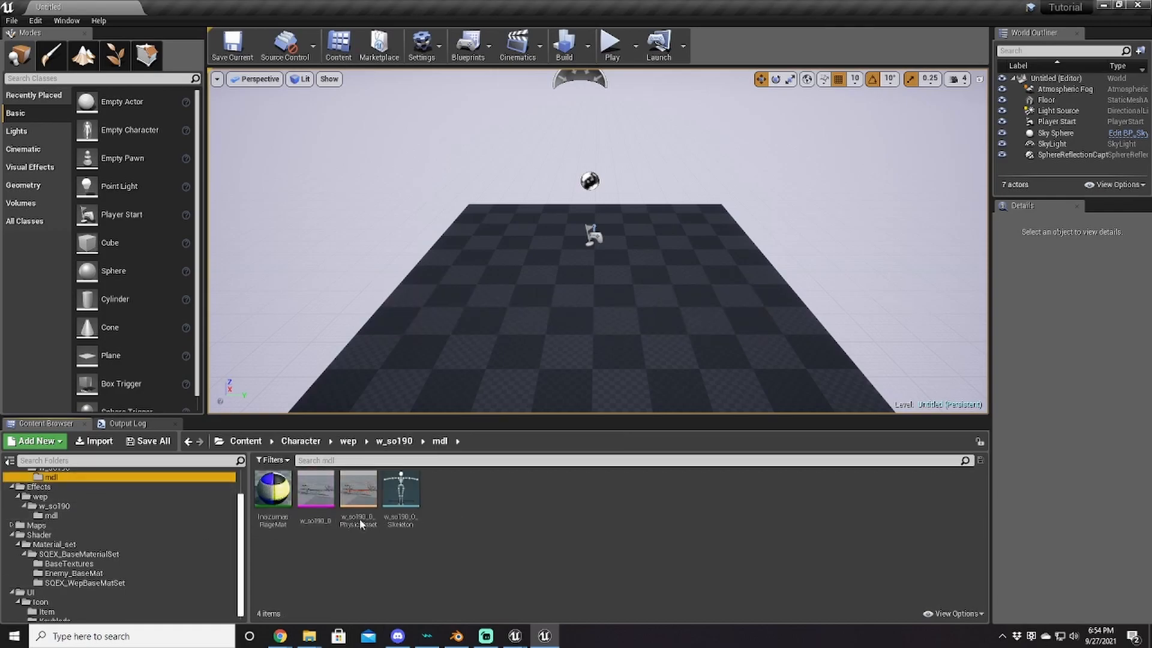
Step: In InazumasRageMat, enable the BaseColorTex and NormalTex parameter overrides
{"action": "double_click", "coordinate": [282, 493]}
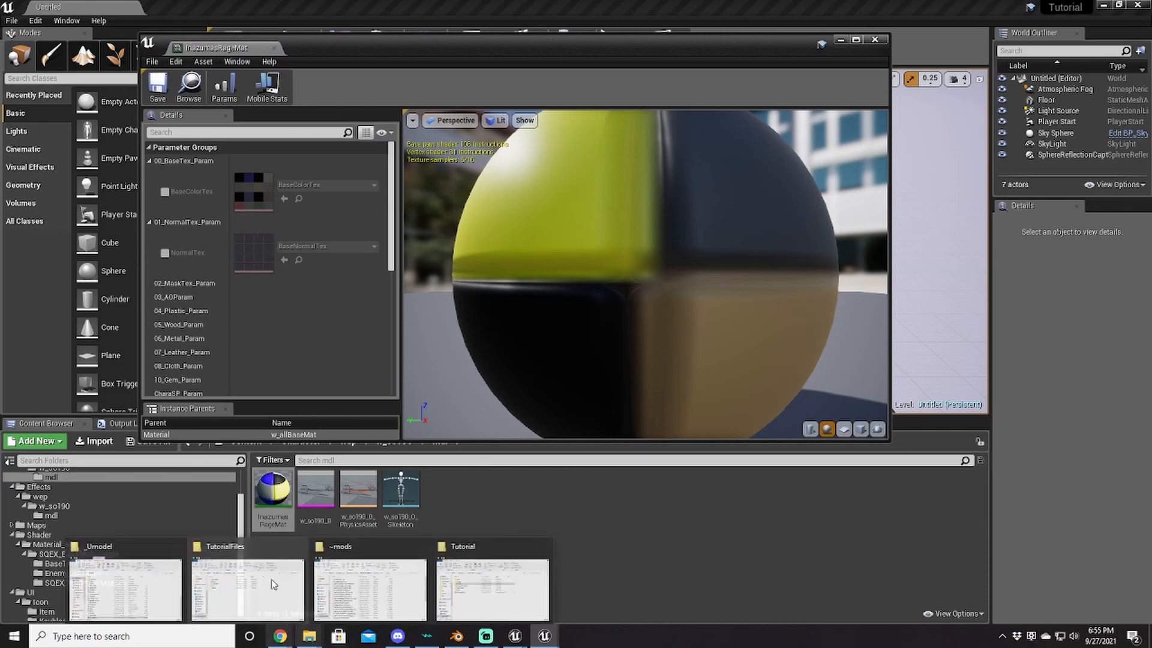
{"action": "left_click", "coordinate": [231, 90]}
{"action": "scroll", "coordinate": [328, 280], "scroll_direction": "down", "scroll_amount": 10}
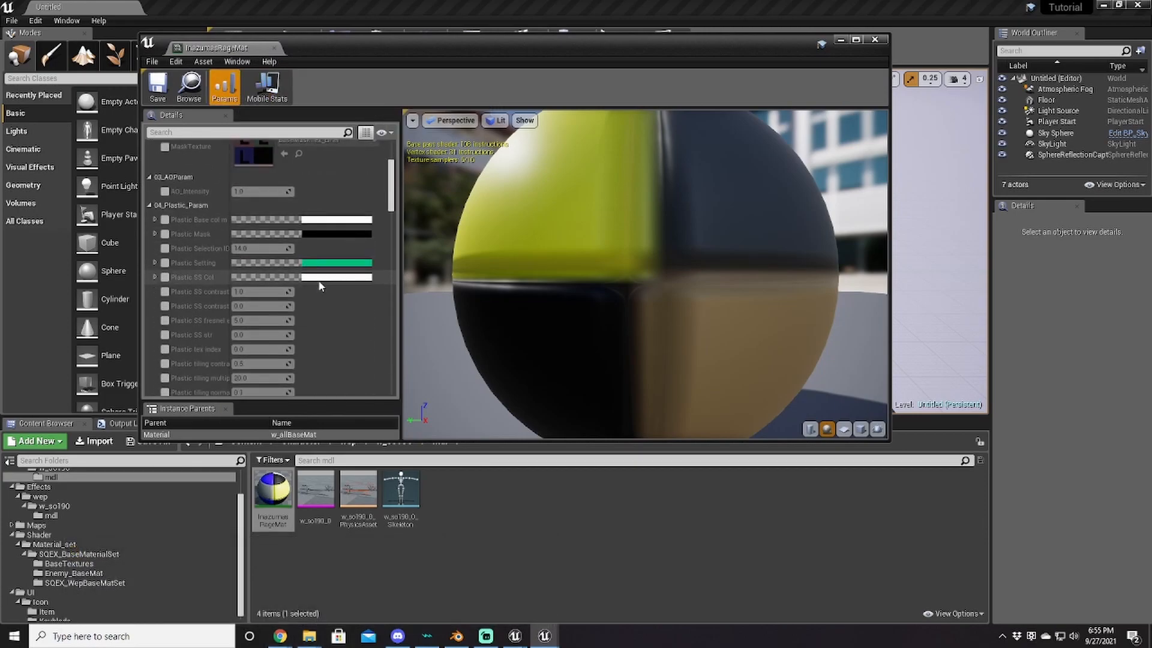
{"action": "scroll", "coordinate": [310, 290], "scroll_direction": "up", "scroll_amount": 10}
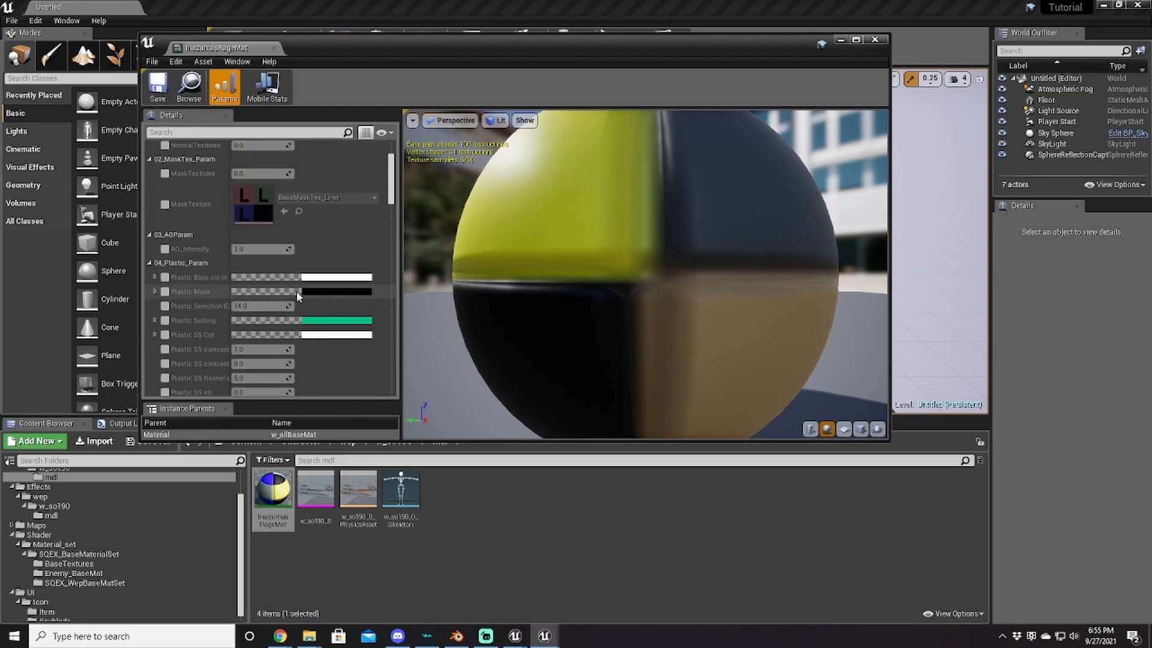
{"action": "scroll", "coordinate": [342, 264], "scroll_direction": "down", "scroll_amount": 8}
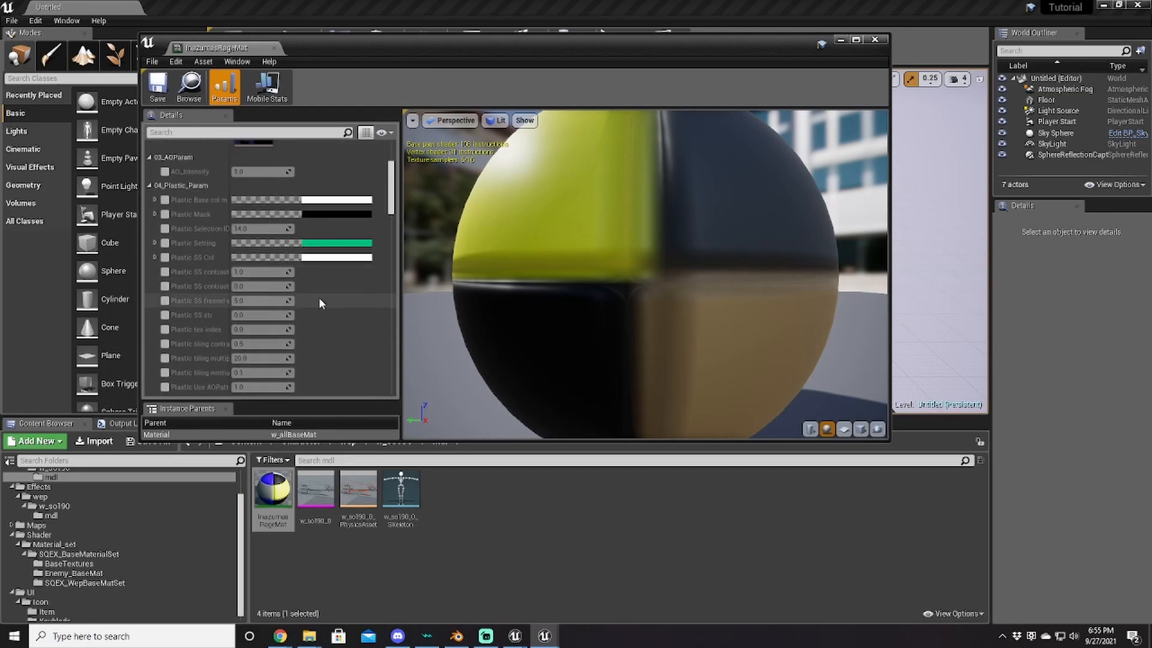
{"action": "scroll", "coordinate": [311, 288], "scroll_direction": "down", "scroll_amount": 10}
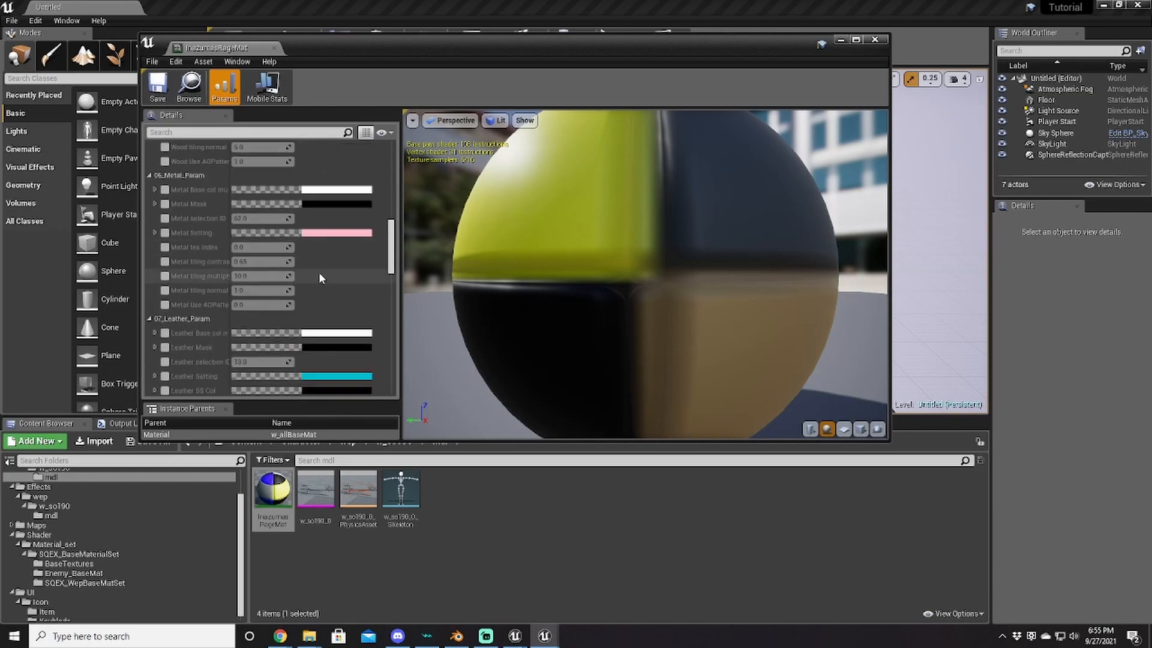
{"action": "scroll", "coordinate": [321, 281], "scroll_direction": "up", "scroll_amount": 15}
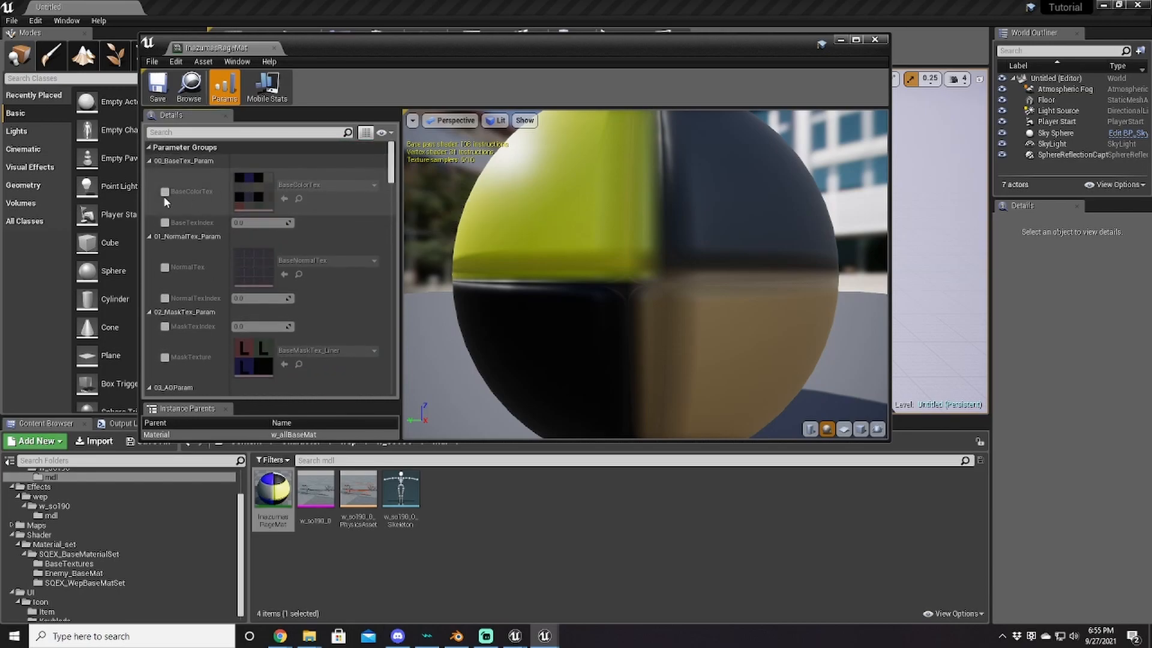
{"action": "left_click", "coordinate": [165, 192]}
{"action": "left_click", "coordinate": [165, 268]}
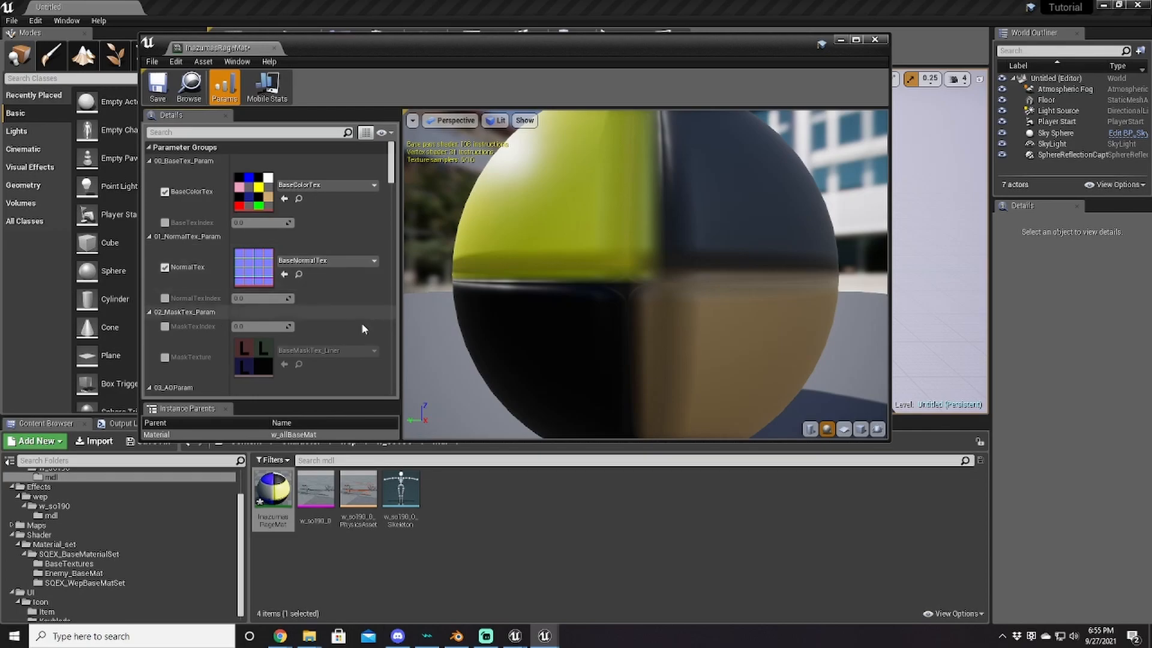
Step: Start an import into mdl, choosing InazumasRageNorm.png and InazumasRageTex.png
{"action": "left_click", "coordinate": [313, 637]}
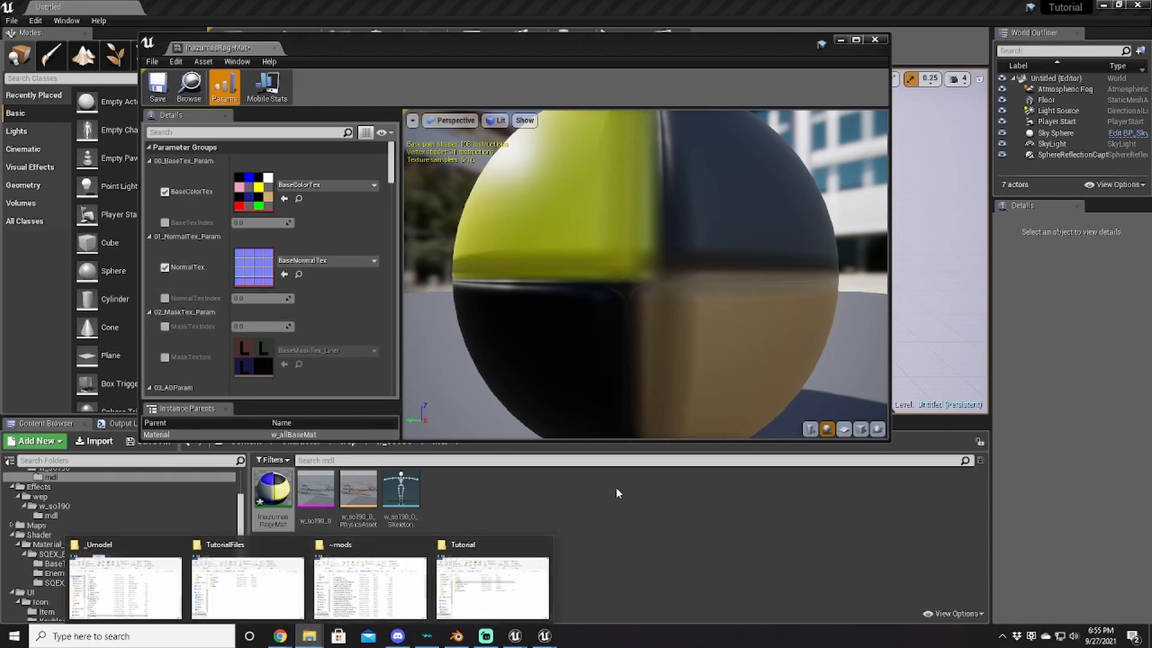
{"action": "left_click", "coordinate": [106, 443]}
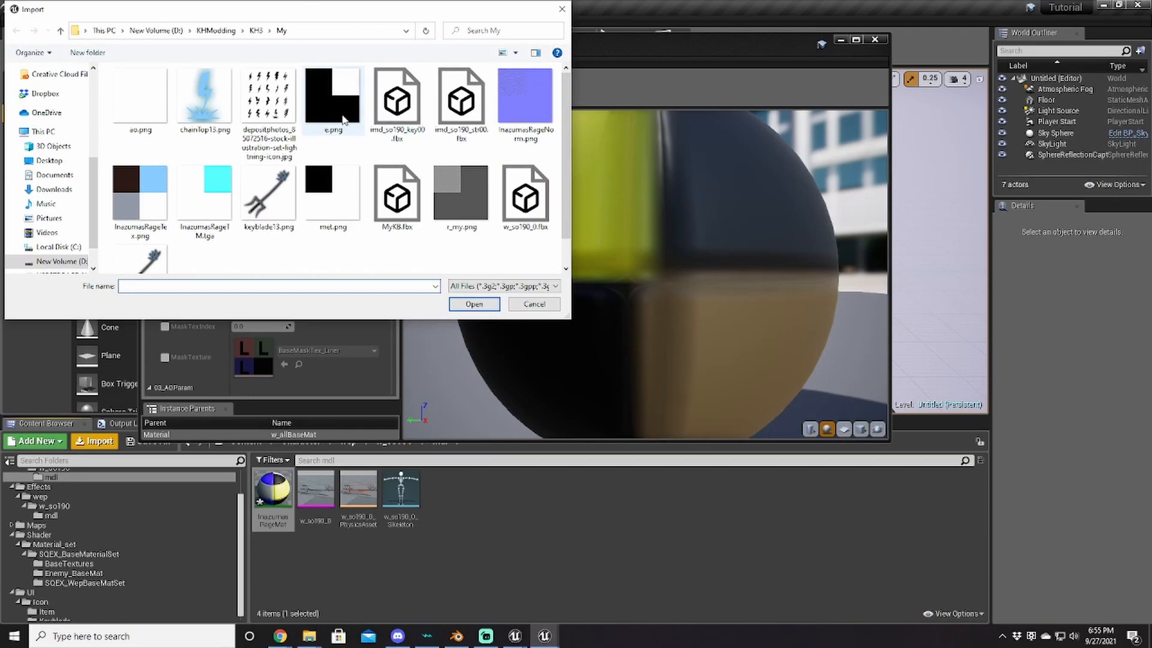
{"action": "left_click", "coordinate": [524, 109]}
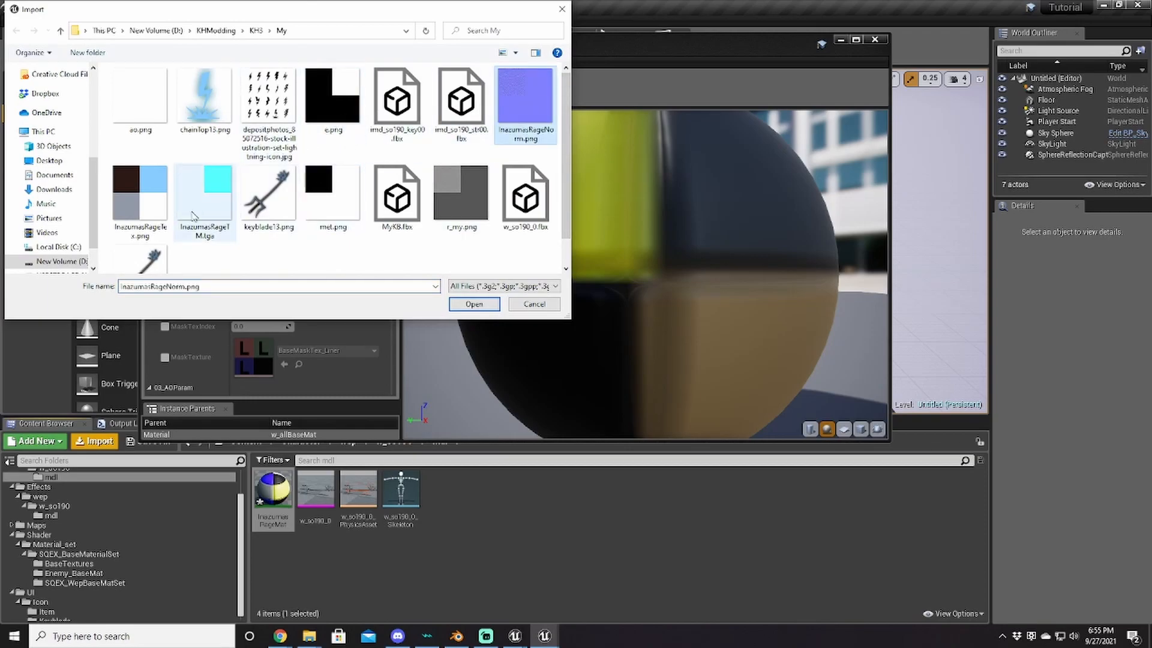
{"action": "left_click", "coordinate": [137, 207], "text": "ctrl"}
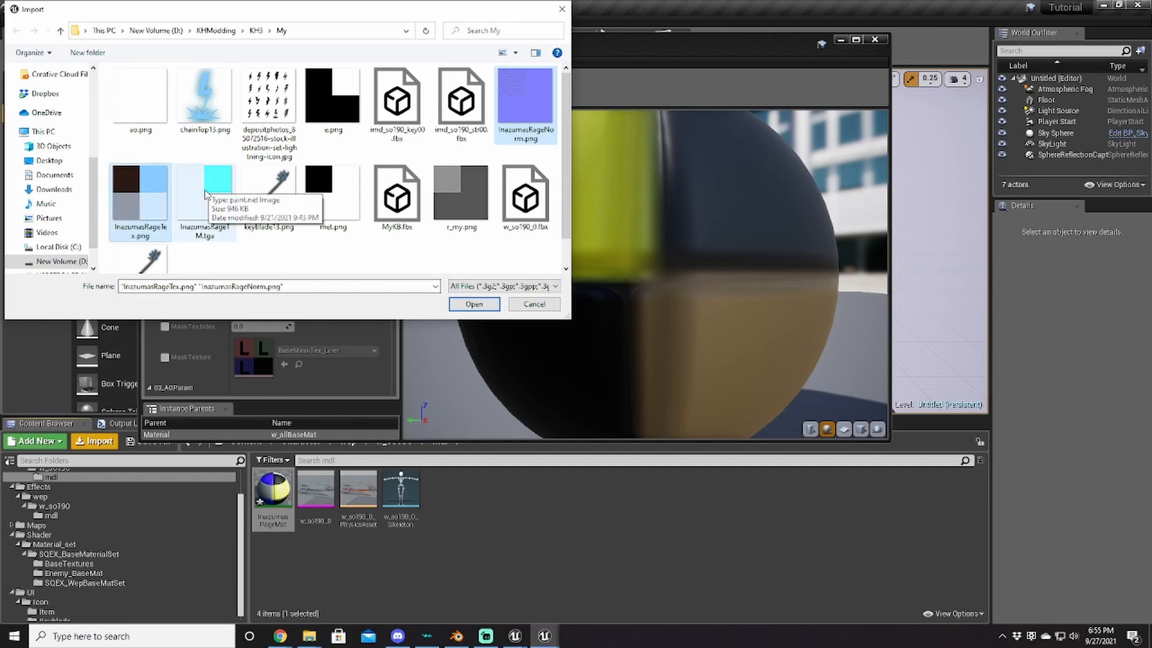
Step: Import InazumasRageTex, InazumasRageNorm and InazumasRageTM.tga, then save all the new assets
{"action": "left_click", "coordinate": [206, 194], "text": "ctrl"}
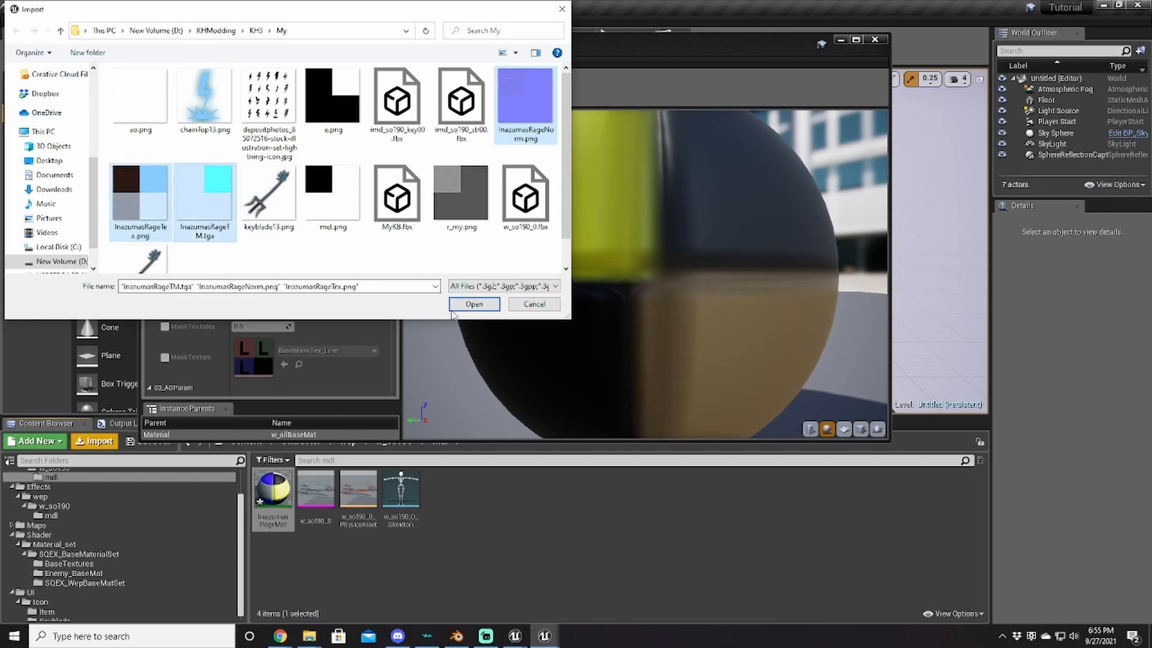
{"action": "left_click", "coordinate": [479, 305]}
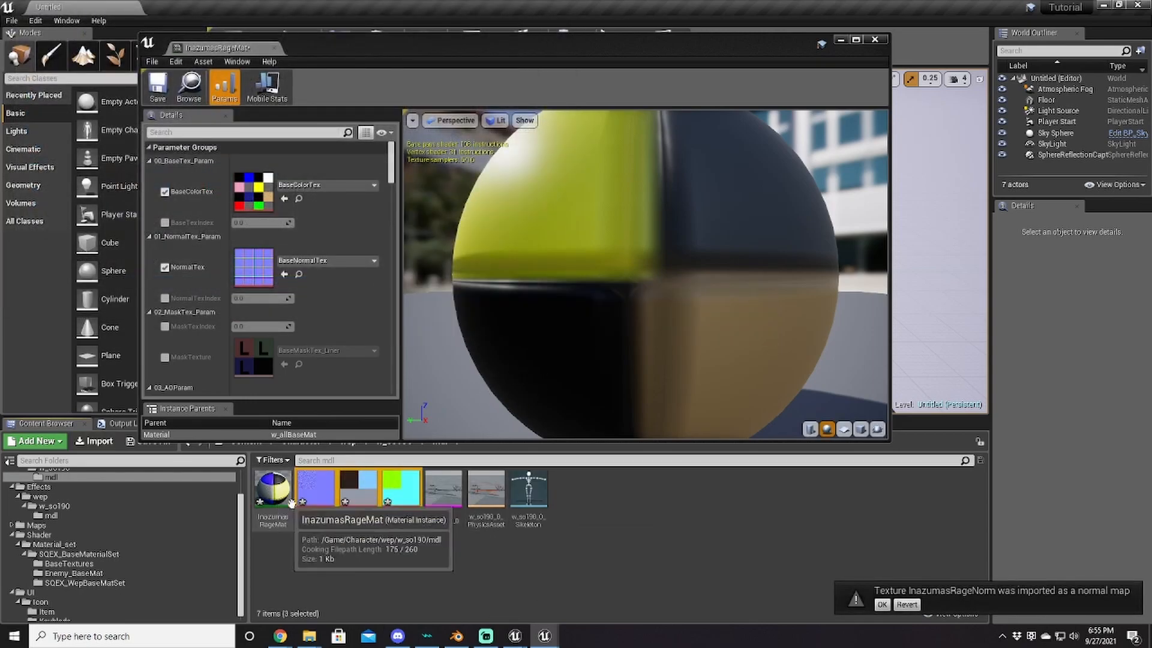
{"action": "left_click", "coordinate": [401, 494]}
{"action": "key", "text": "ctrl+a"}
{"action": "key", "text": "ctrl+s"}
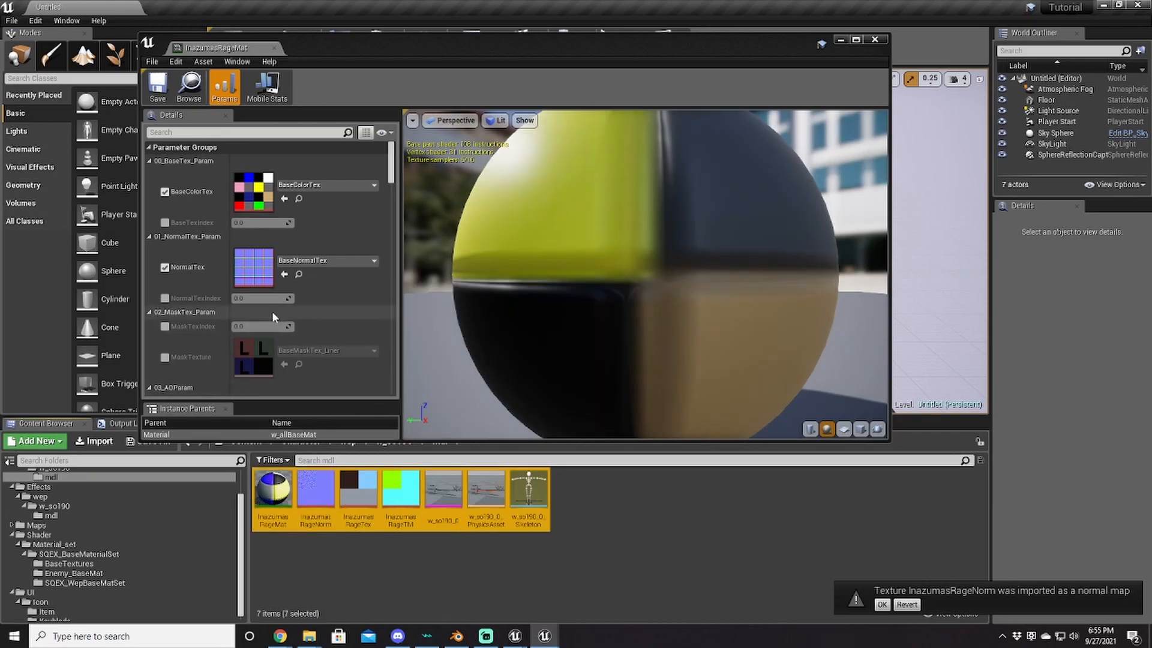
Step: Assign InazumasRageNorm to NormalTex and InazumasRageTex to BaseColorTex, checking the preview sphere
{"action": "left_click", "coordinate": [316, 494]}
{"action": "left_click_drag", "start_coordinate": [317, 495], "coordinate": [253, 267]}
{"action": "left_click_drag", "start_coordinate": [377, 502], "coordinate": [254, 191]}
{"action": "left_click_drag", "start_coordinate": [585, 258], "coordinate": [624, 294]}
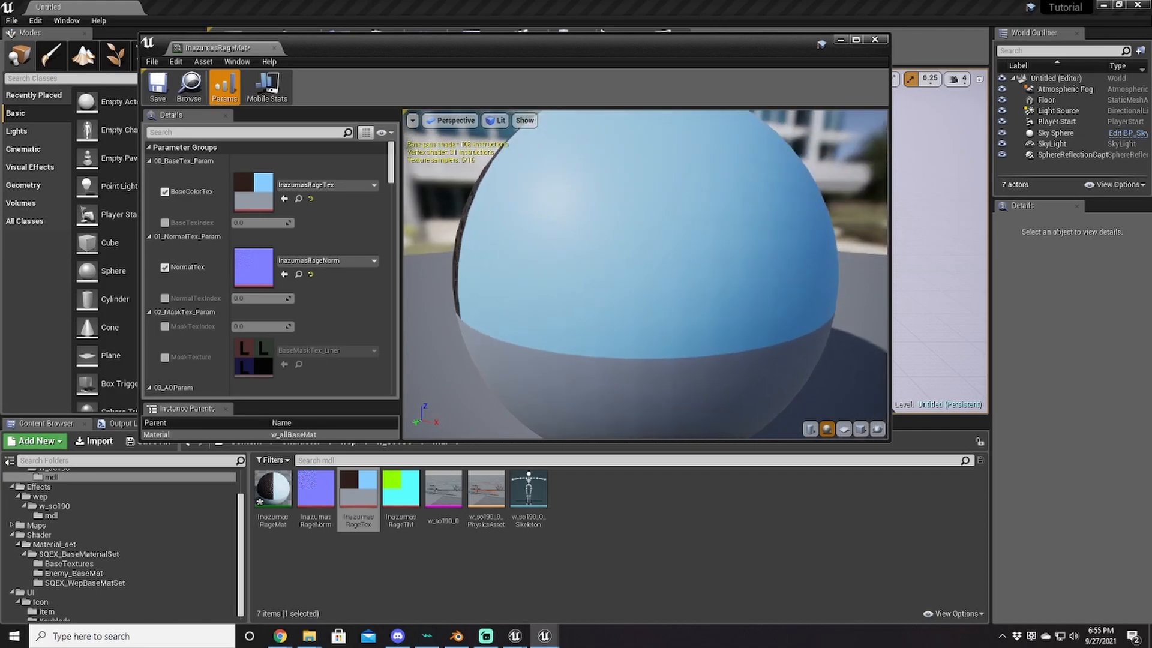
Step: Save InazumasRageMat and apply it to Element 0 of the w_so190_0 Keyblade mesh
{"action": "left_click", "coordinate": [157, 90]}
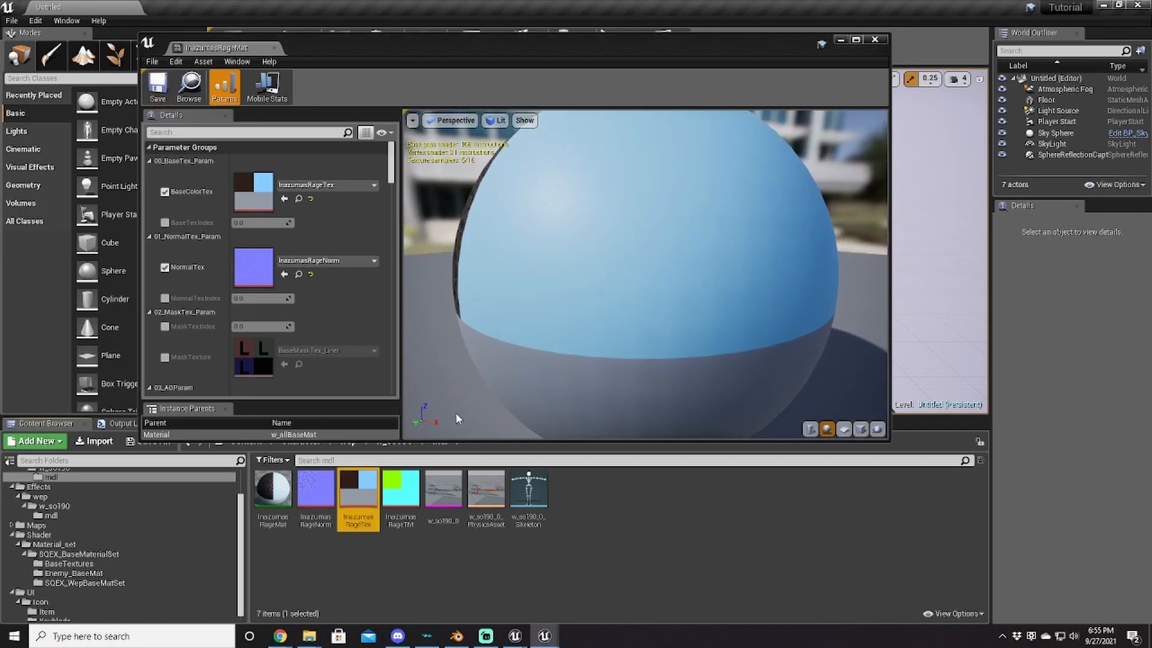
{"action": "double_click", "coordinate": [444, 489]}
{"action": "left_click_drag", "start_coordinate": [284, 507], "coordinate": [246, 192]}
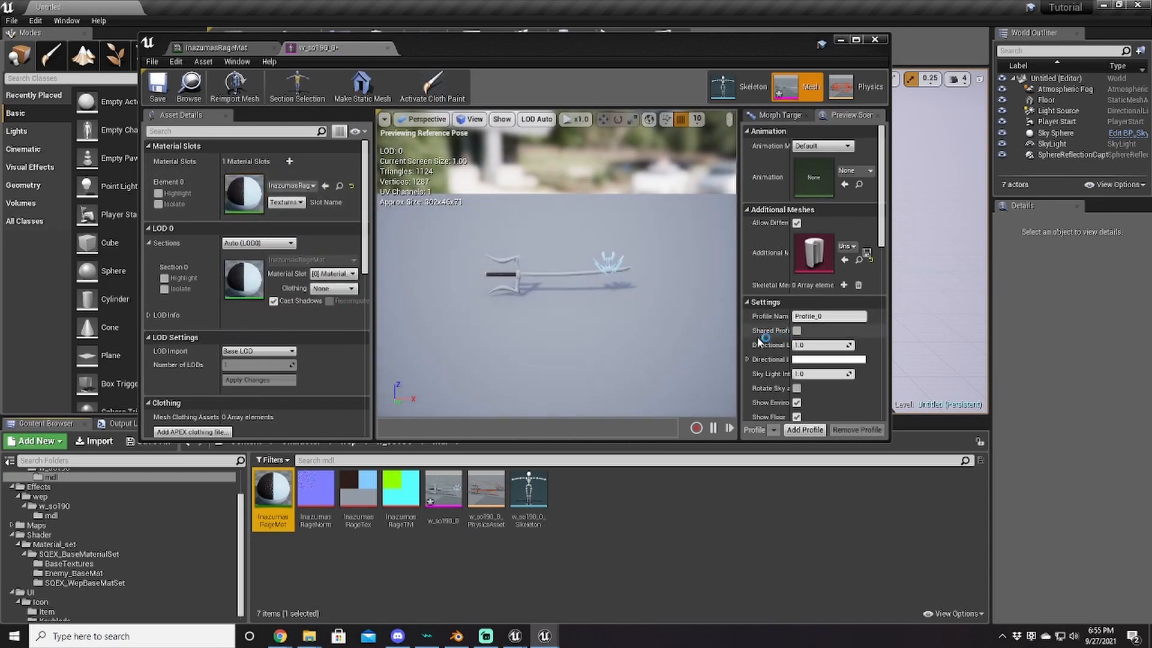
Step: Inspect the textured Keyblade in the mesh viewport, then return to InazumasRageMat
{"action": "scroll", "coordinate": [594, 313], "scroll_direction": "up", "scroll_amount": 5}
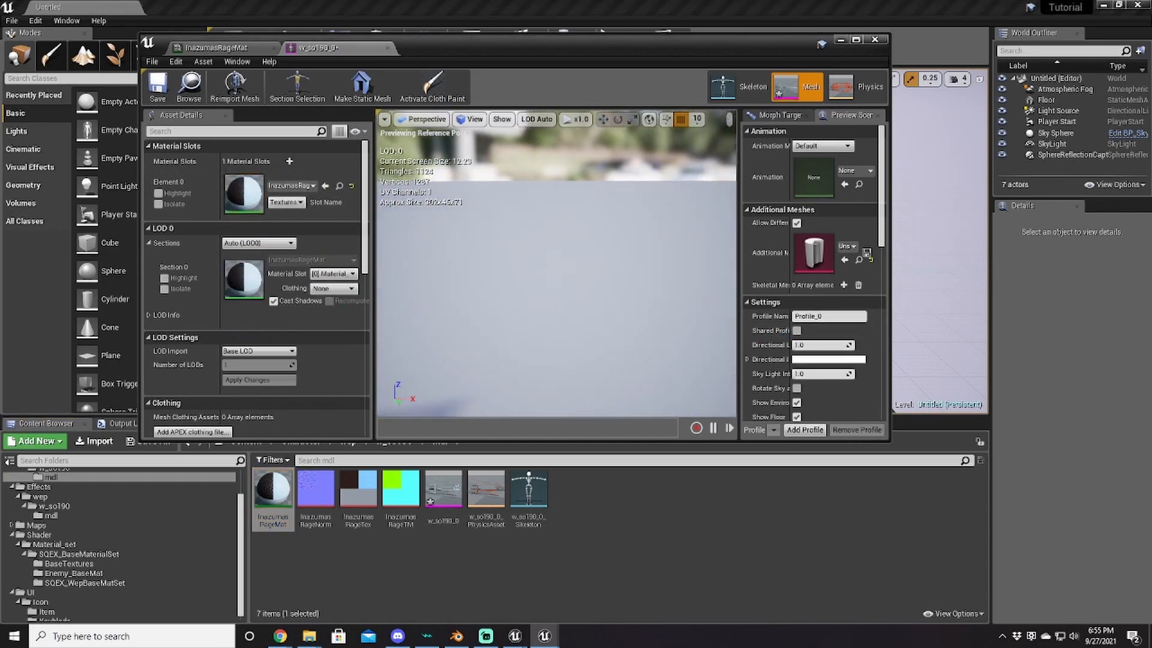
{"action": "left_click_drag", "start_coordinate": [556, 264], "coordinate": [510, 186]}
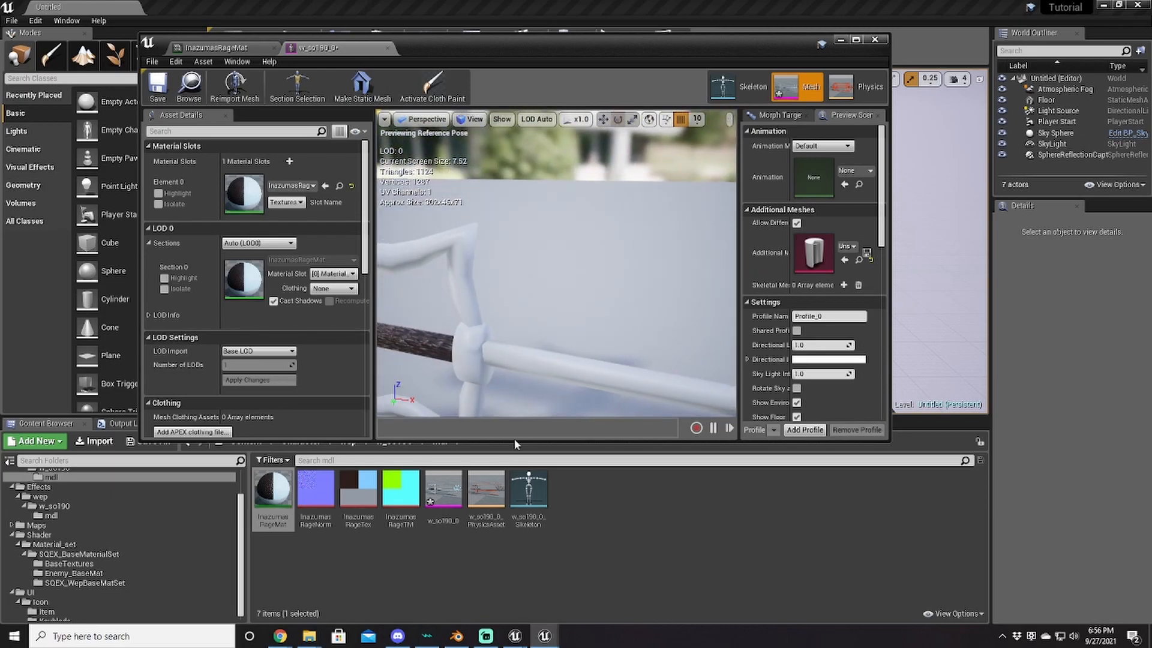
{"action": "left_click", "coordinate": [231, 48]}
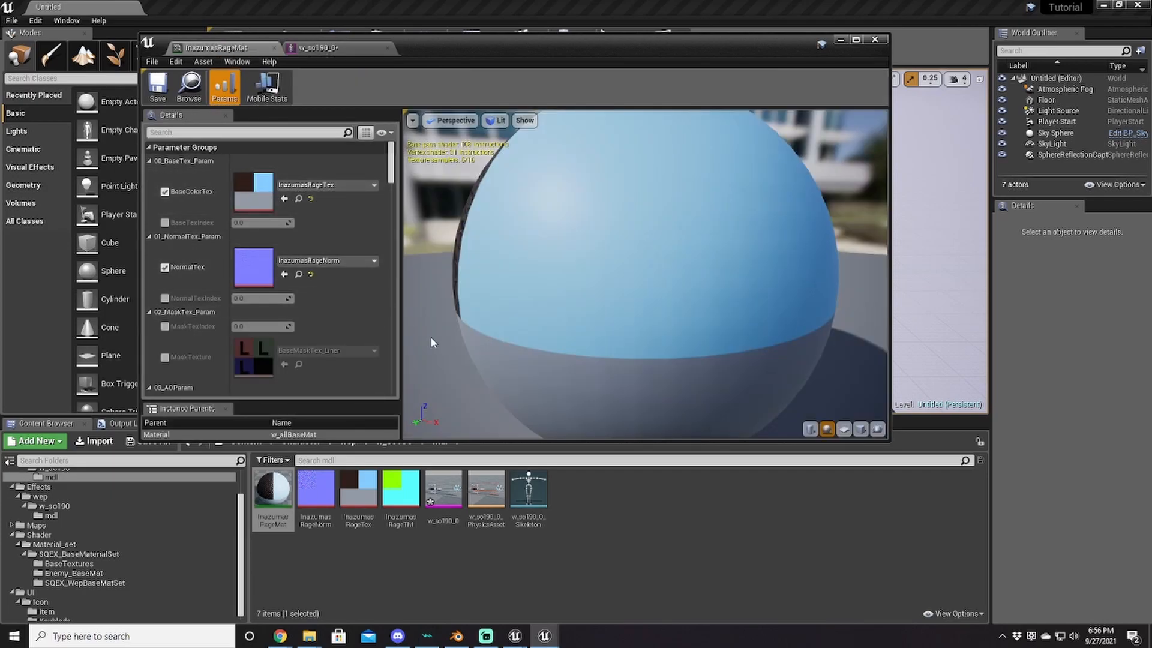
{"action": "scroll", "coordinate": [312, 340], "scroll_direction": "down", "scroll_amount": 8}
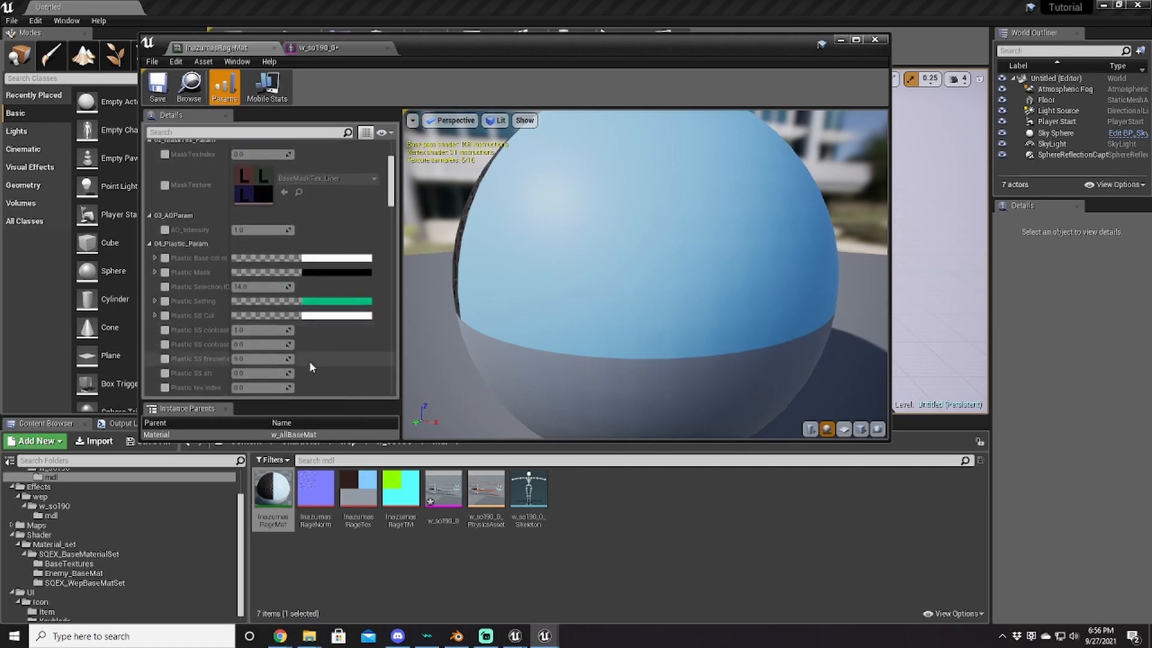
{"action": "scroll", "coordinate": [163, 228], "scroll_direction": "down", "scroll_amount": 2}
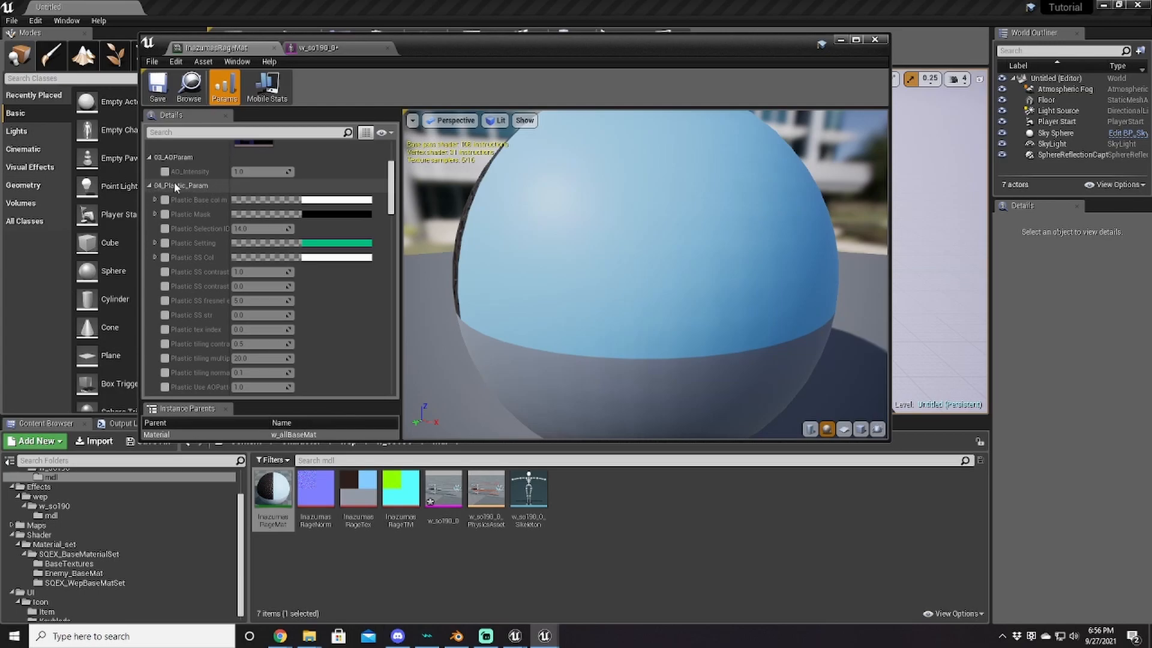
{"action": "scroll", "coordinate": [192, 183], "scroll_direction": "down", "scroll_amount": 5}
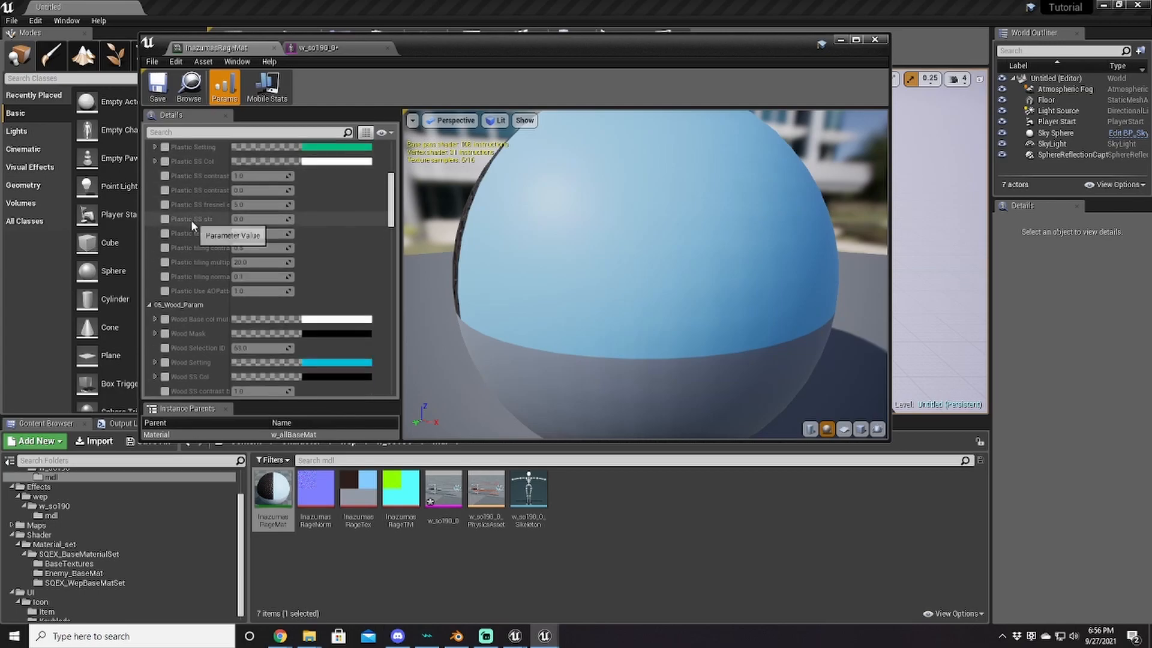
{"action": "scroll", "coordinate": [175, 191], "scroll_direction": "down", "scroll_amount": 6}
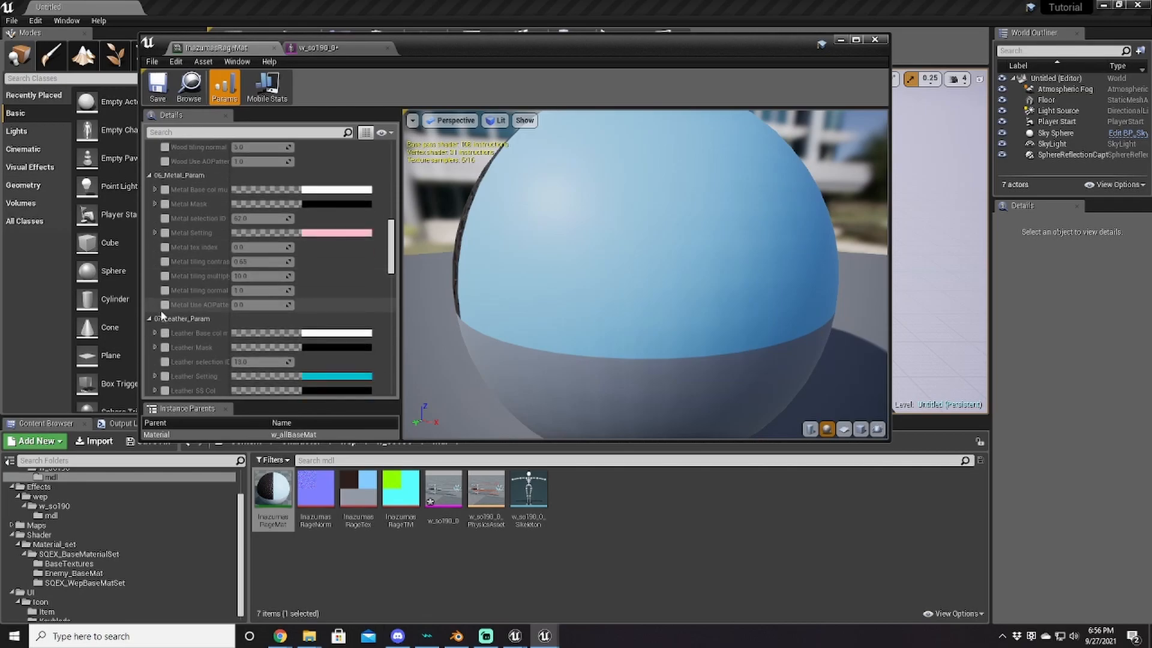
{"action": "scroll", "coordinate": [178, 279], "scroll_direction": "down", "scroll_amount": 8}
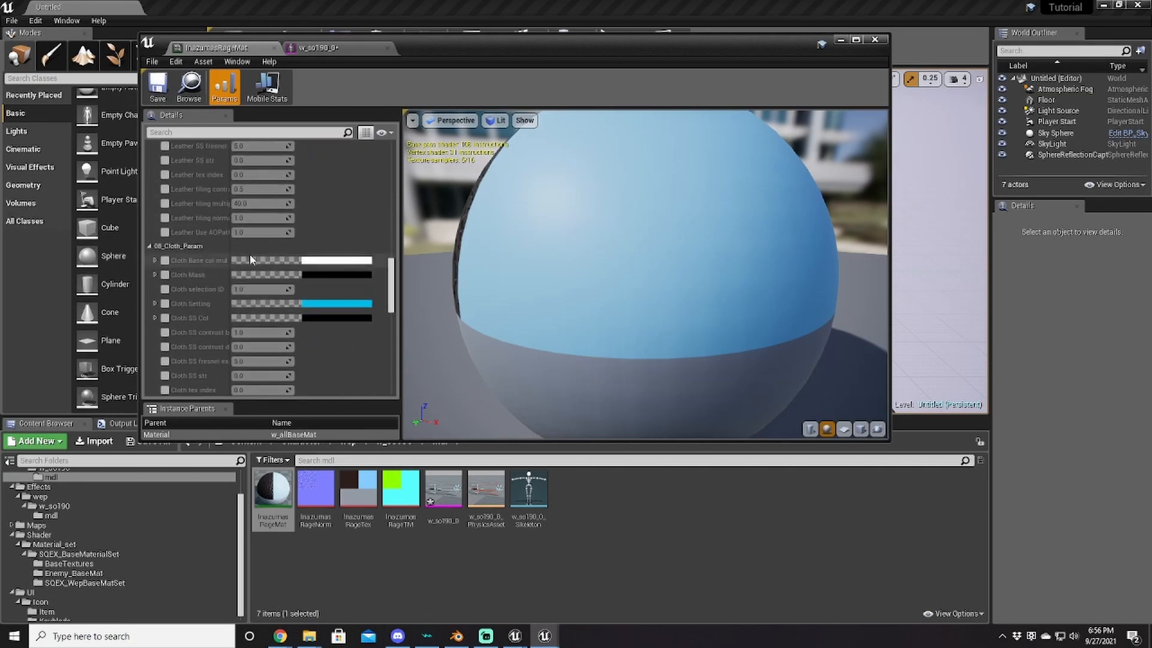
{"action": "scroll", "coordinate": [216, 309], "scroll_direction": "down", "scroll_amount": 4}
{"action": "scroll", "coordinate": [189, 324], "scroll_direction": "down", "scroll_amount": 10}
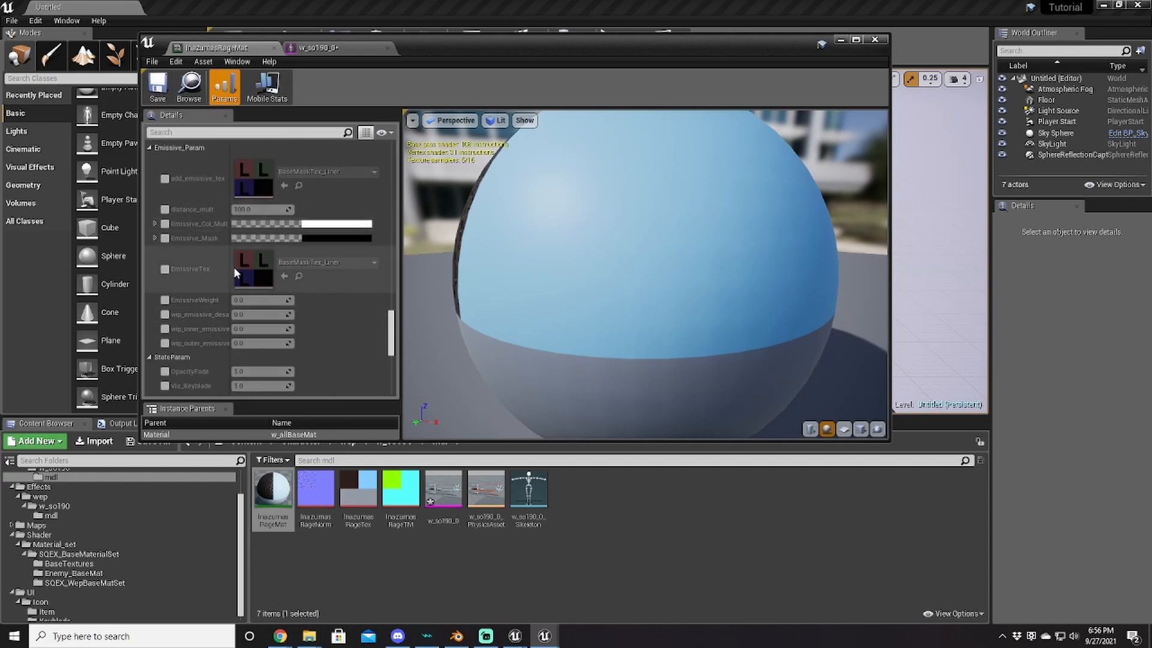
{"action": "scroll", "coordinate": [291, 288], "scroll_direction": "down", "scroll_amount": 10}
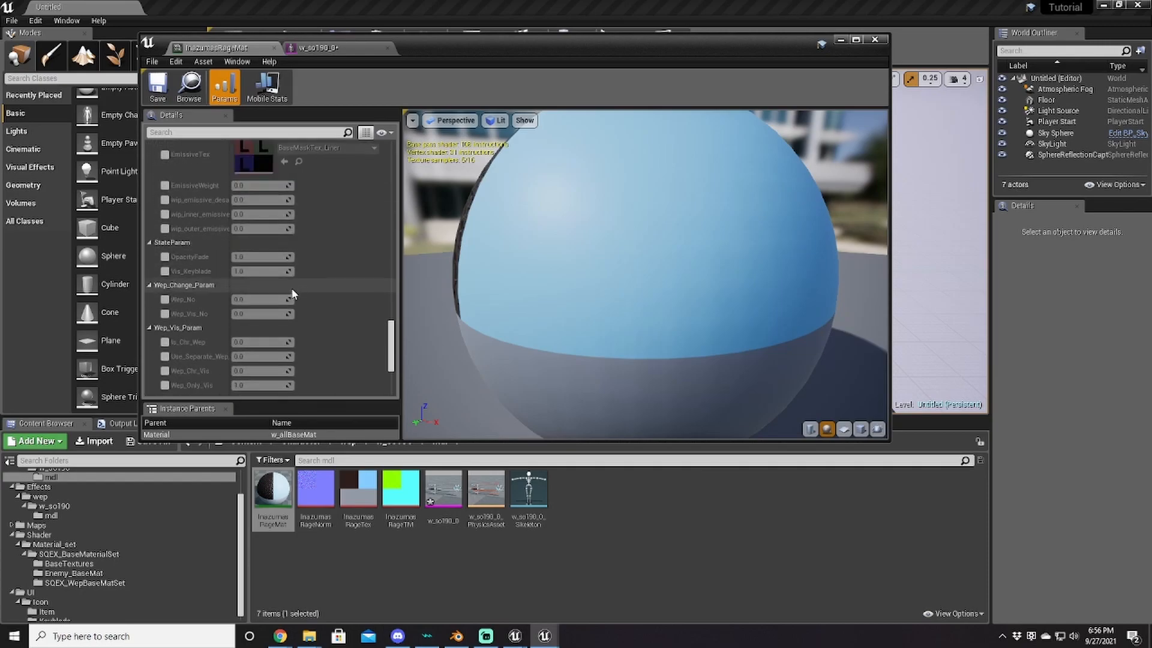
{"action": "scroll", "coordinate": [294, 294], "scroll_direction": "up", "scroll_amount": 10}
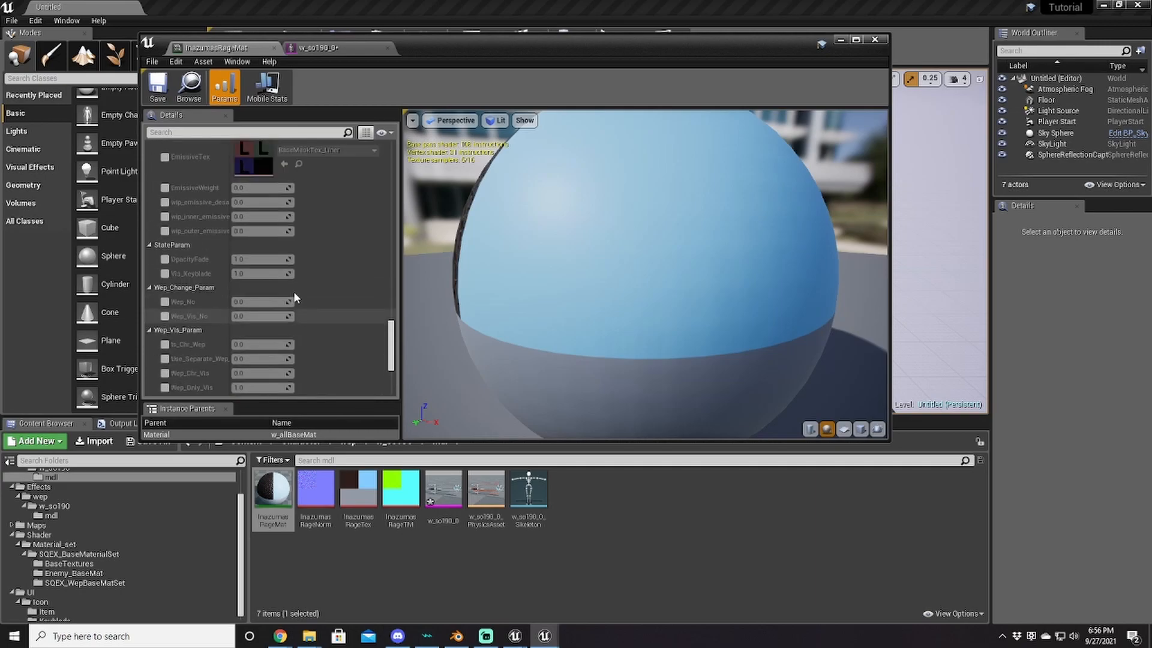
{"action": "scroll", "coordinate": [294, 299], "scroll_direction": "up", "scroll_amount": 5}
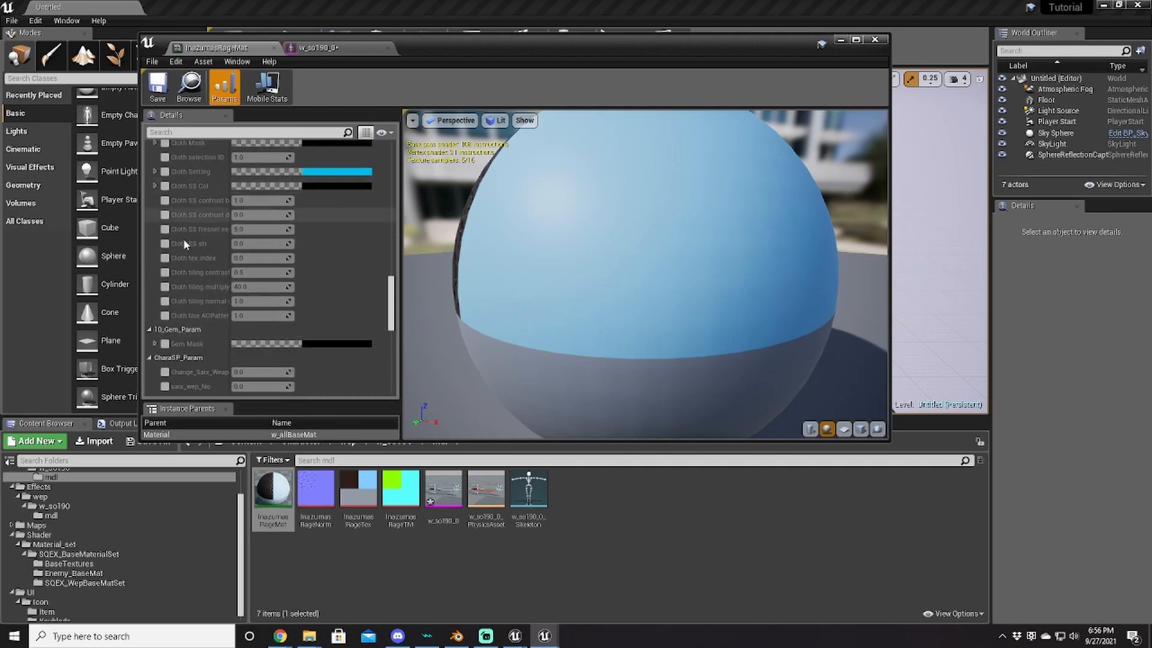
{"action": "scroll", "coordinate": [286, 227], "scroll_direction": "up", "scroll_amount": 3}
{"action": "left_click_drag", "start_coordinate": [391, 284], "coordinate": [391, 157]}
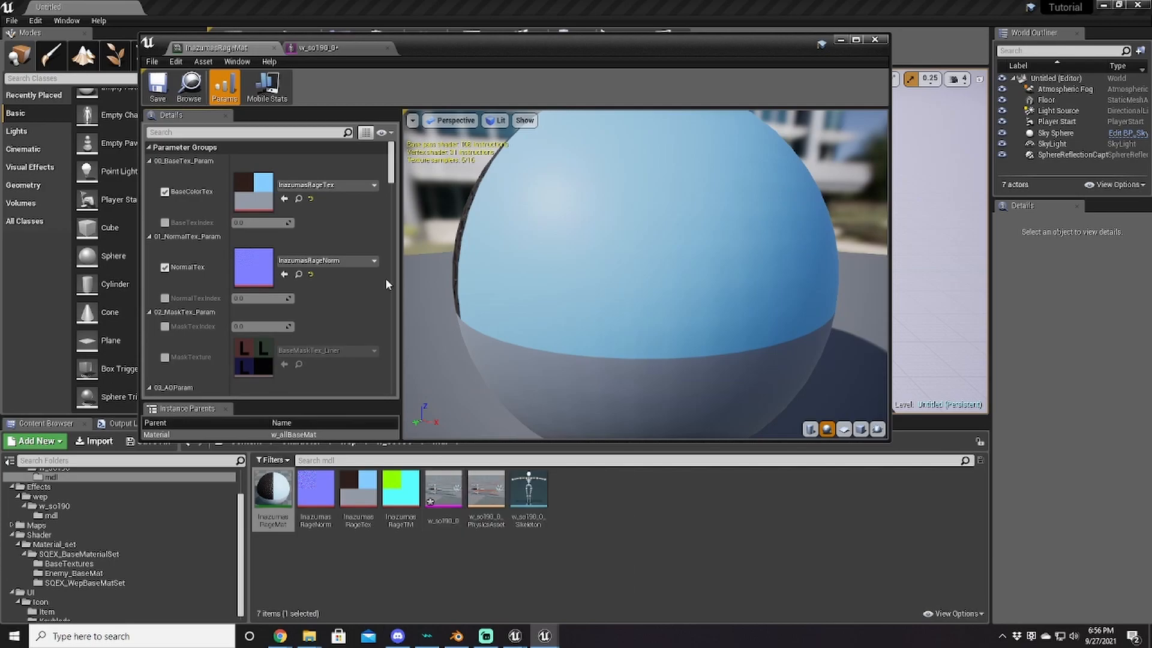
Step: Save the w_so190_0 mesh from its editor tab
{"action": "left_click", "coordinate": [316, 47]}
{"action": "left_click", "coordinate": [165, 91]}
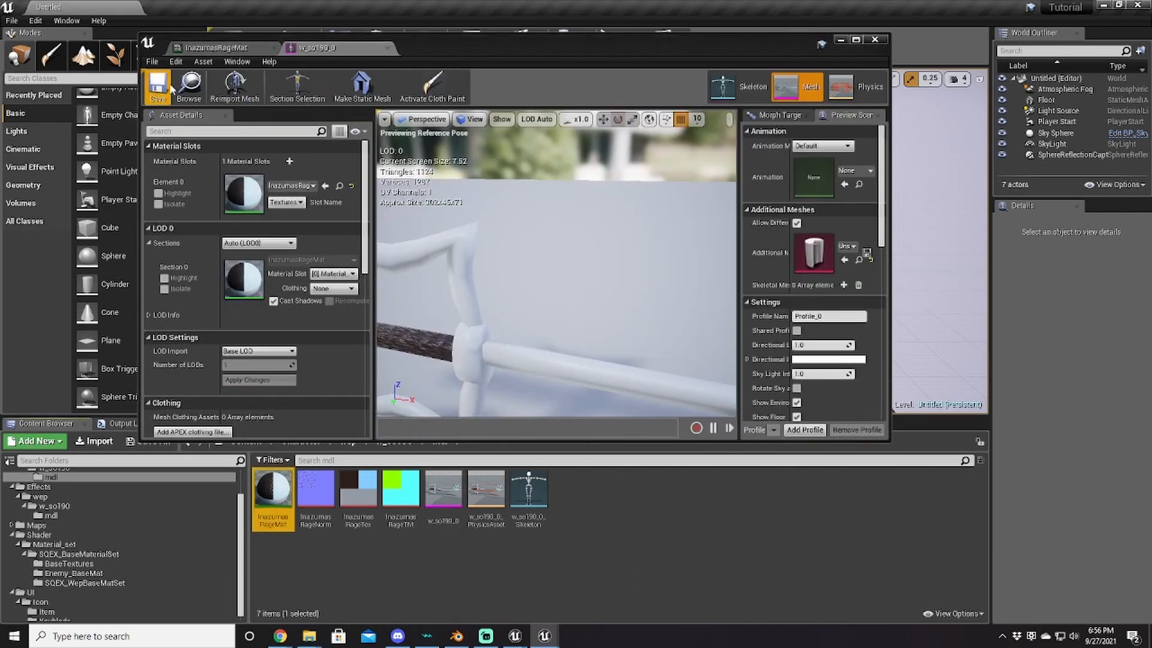
{"action": "left_click", "coordinate": [190, 51]}
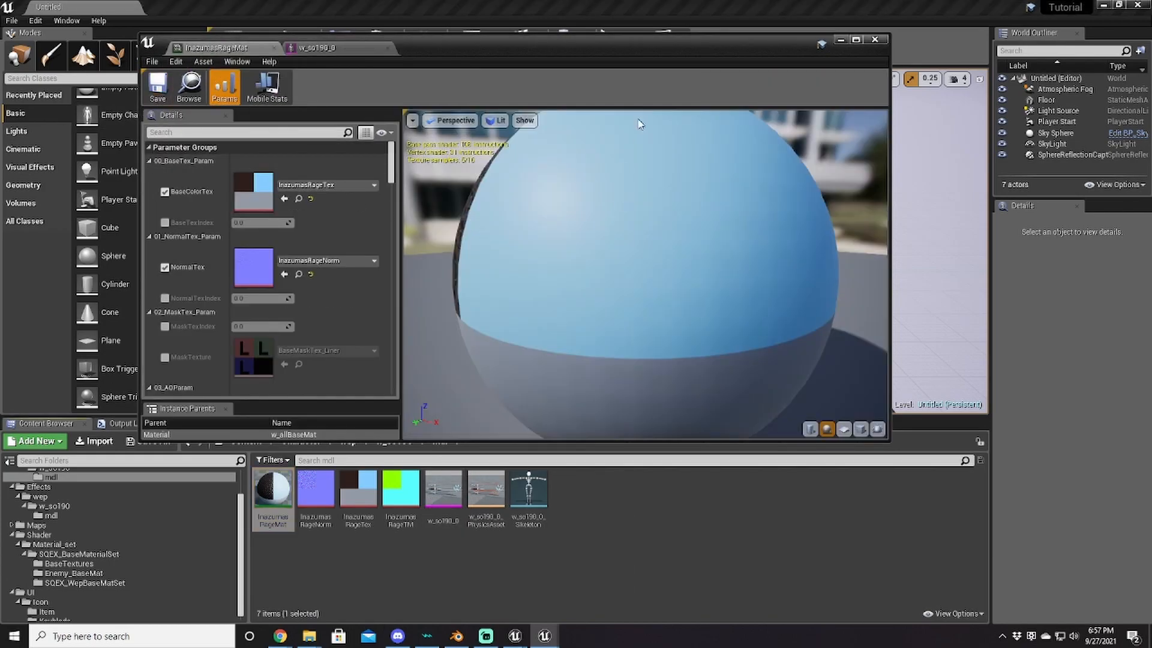
Step: Close the asset editor and force-delete the old InazumasRageMat material
{"action": "left_click", "coordinate": [875, 40]}
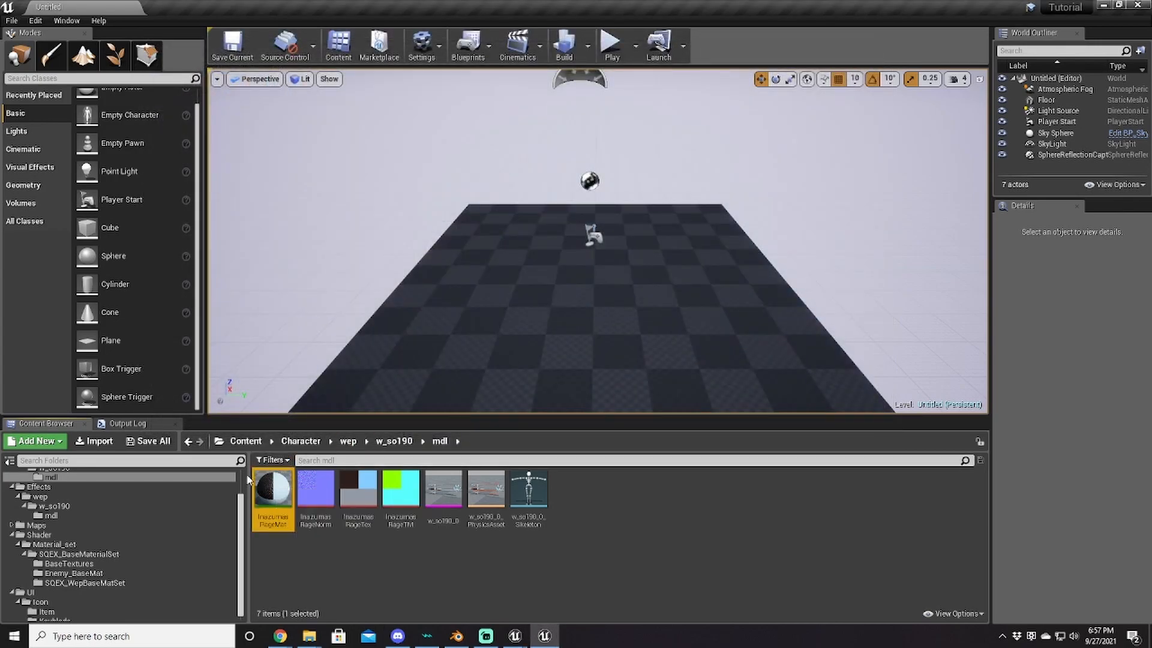
{"action": "key", "text": "Delete"}
{"action": "left_click", "coordinate": [617, 509]}
Step: Browse the Content Browser to the Maps > Common > Materials folder
{"action": "scroll", "coordinate": [58, 572], "scroll_direction": "down", "scroll_amount": 1}
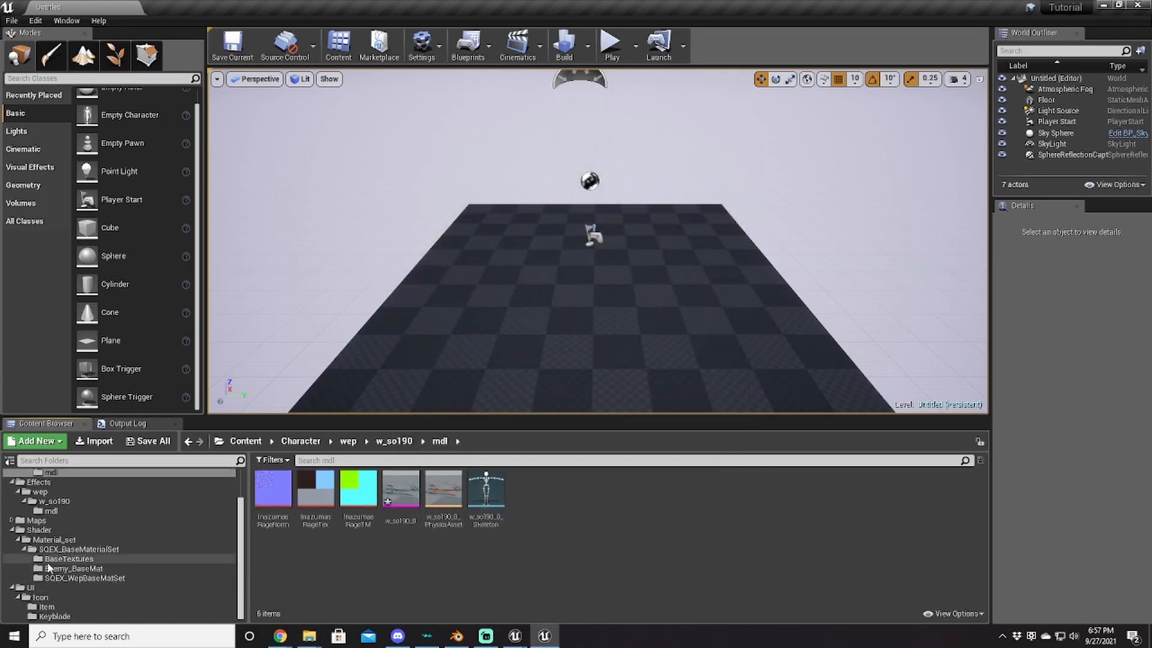
{"action": "left_click", "coordinate": [12, 530]}
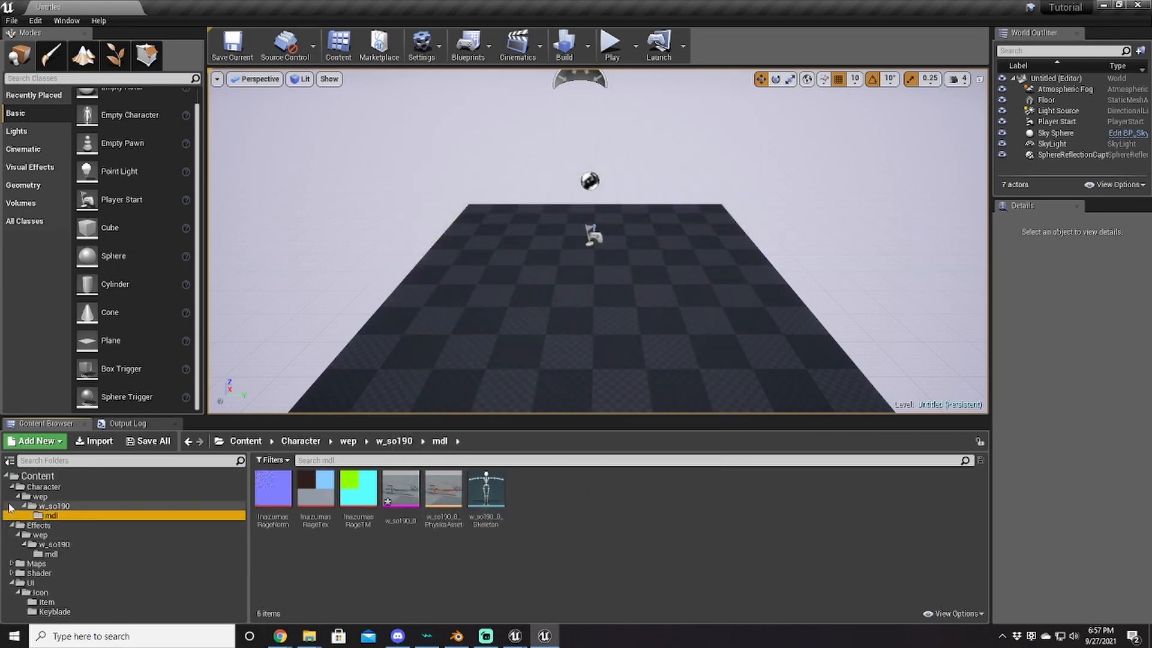
{"action": "left_click", "coordinate": [10, 536]}
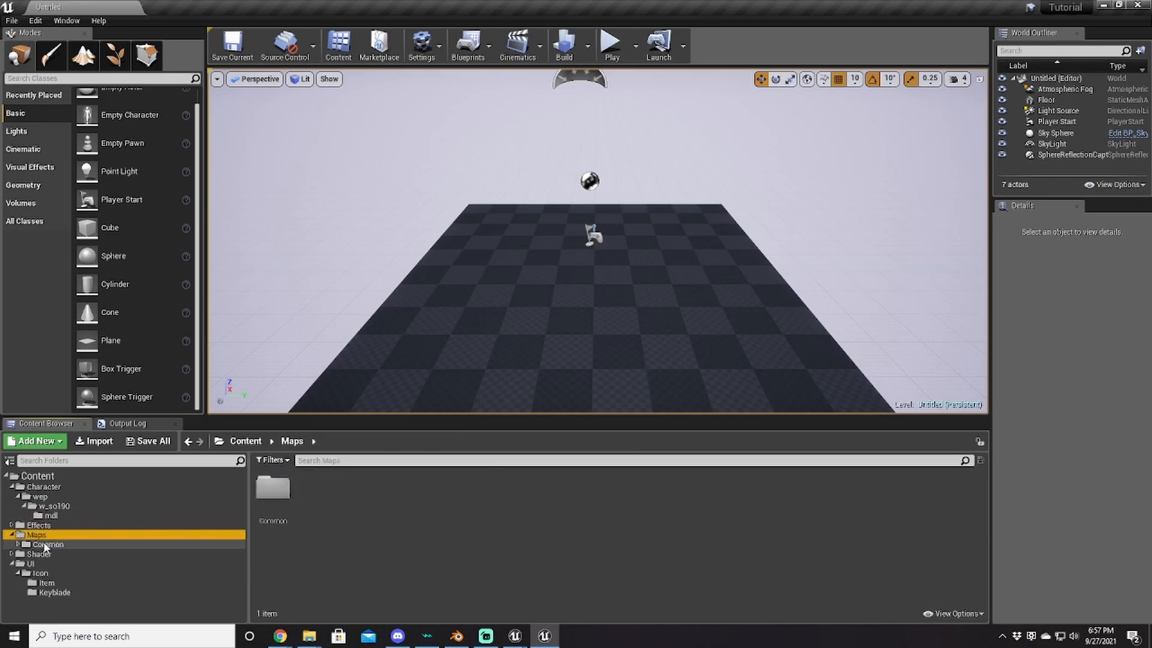
{"action": "left_click", "coordinate": [53, 554]}
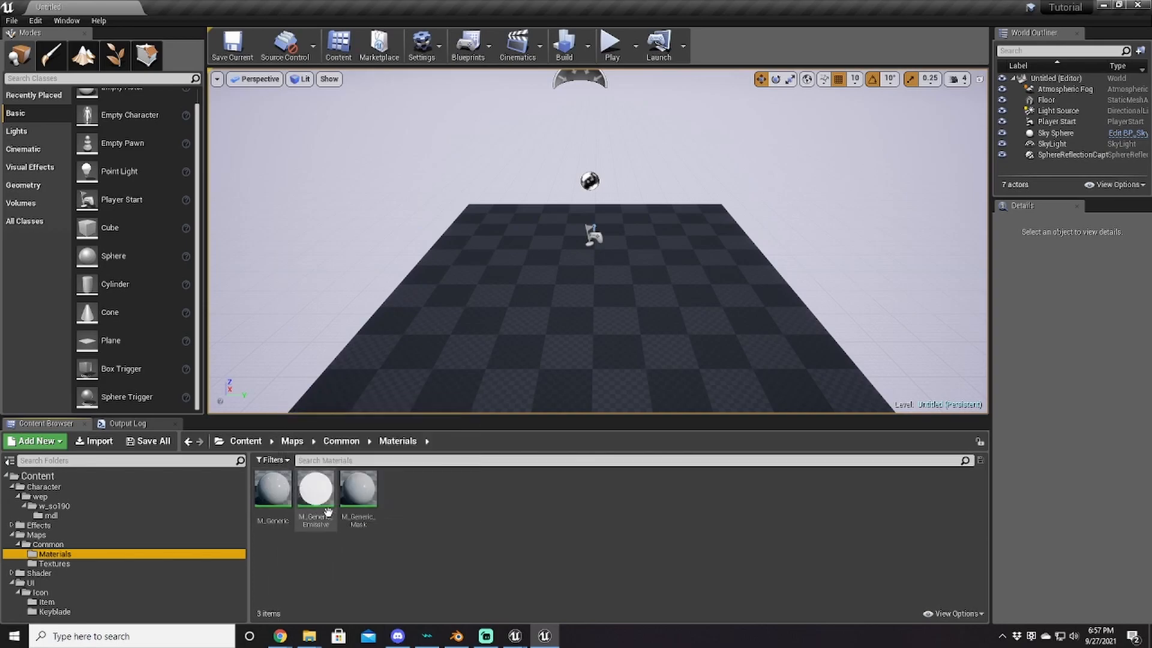
Step: Create a material instance of M_Generic_Emissive named InazumasRageMat
{"action": "right_click", "coordinate": [315, 495]}
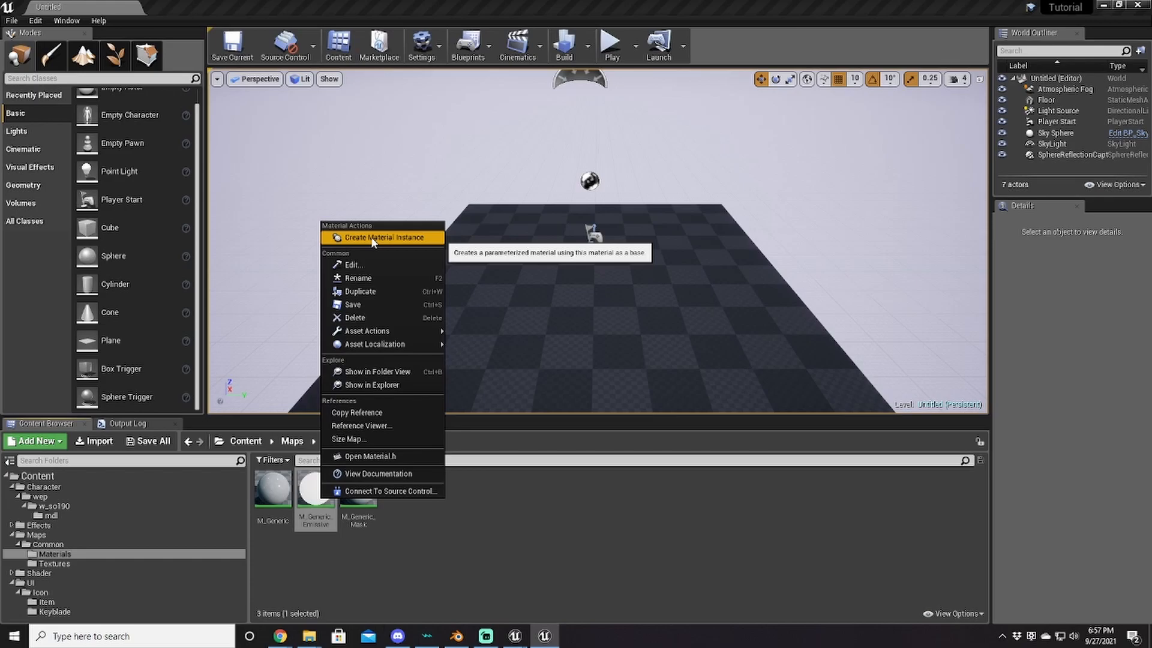
{"action": "left_click", "coordinate": [373, 237]}
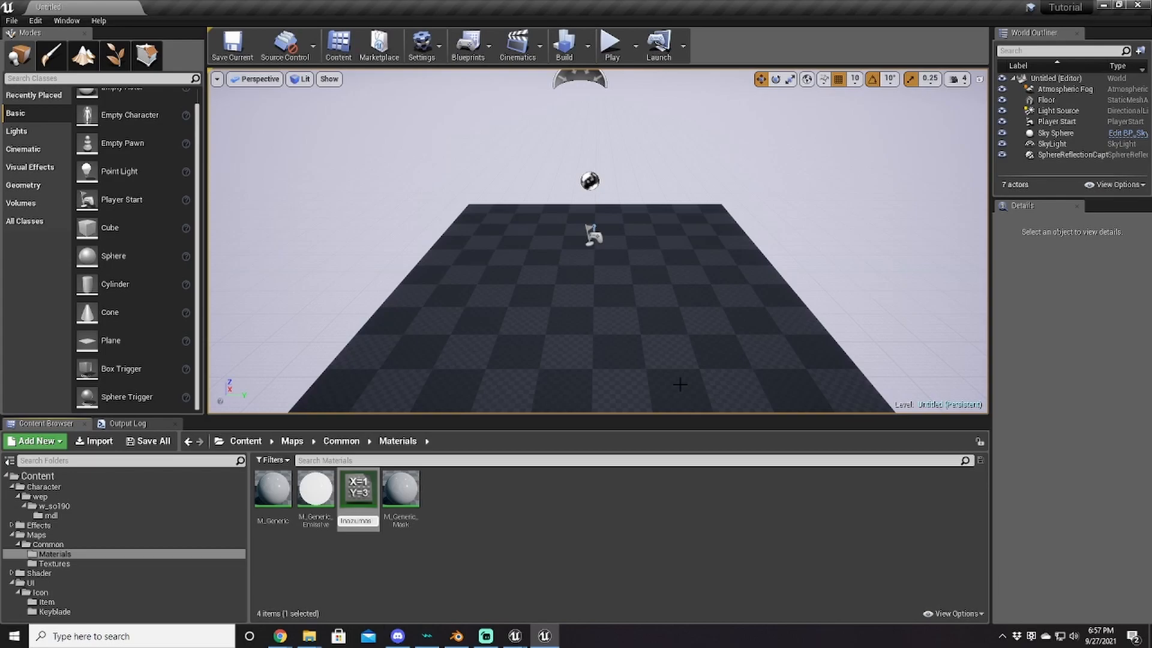
{"action": "key", "text": "Return"}
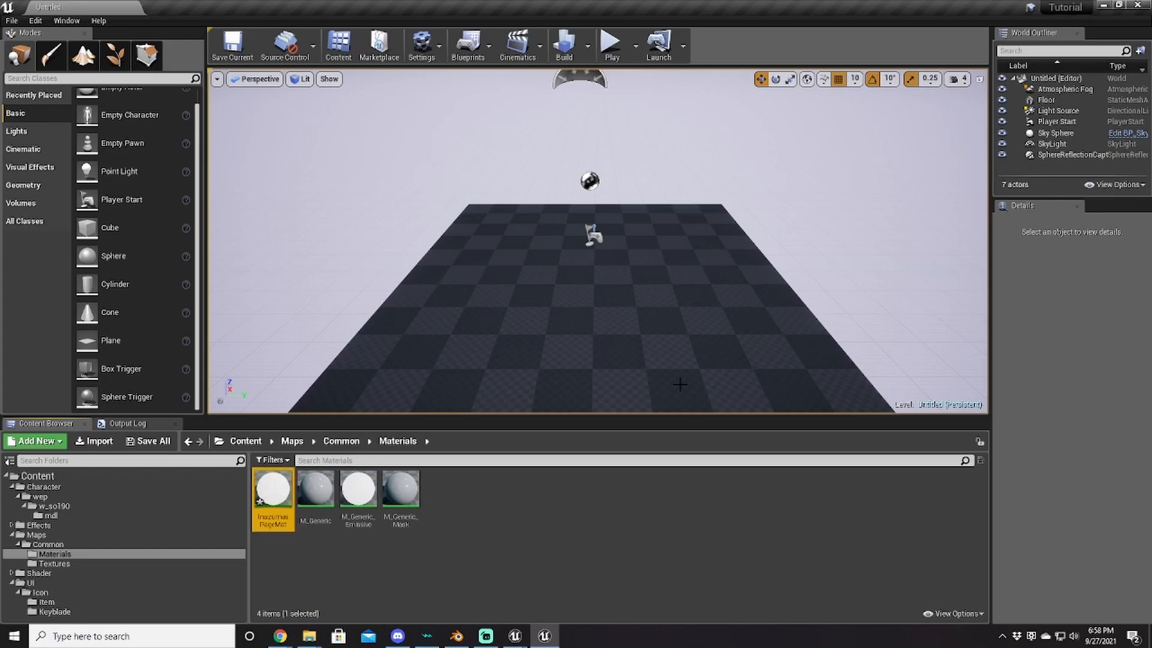
Step: Move InazumasRageMat into the w_so190 mdl folder and open that folder
{"action": "left_click_drag", "start_coordinate": [273, 495], "coordinate": [63, 515]}
{"action": "left_click", "coordinate": [90, 541]}
{"action": "left_click", "coordinate": [71, 507]}
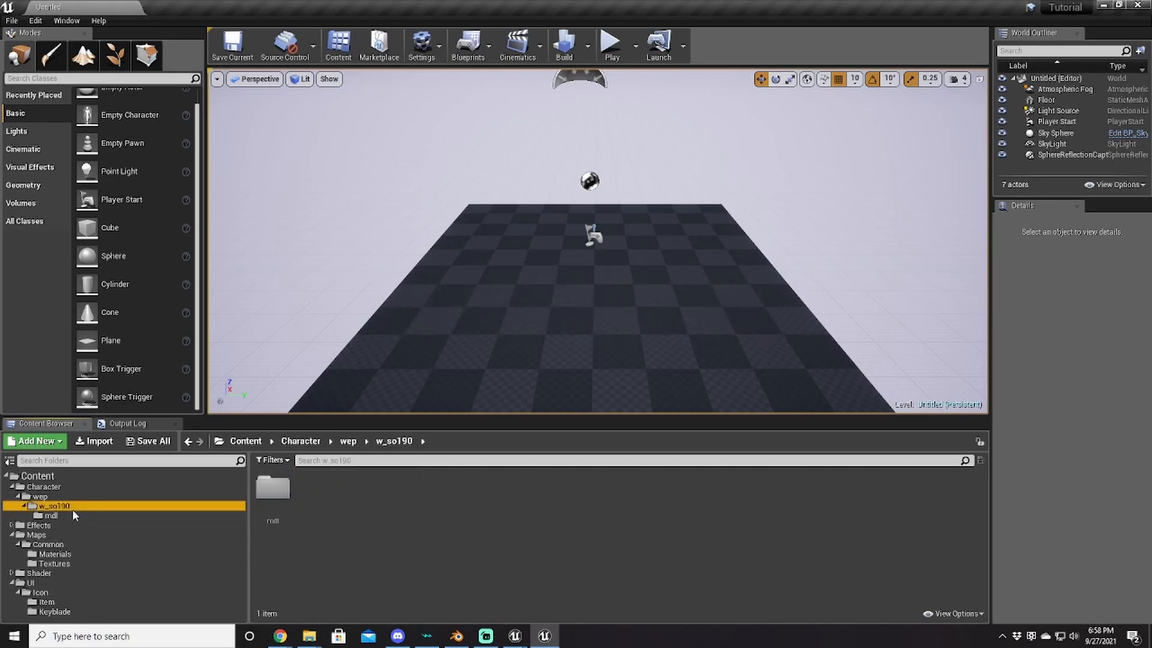
{"action": "left_click", "coordinate": [73, 516]}
Step: Open InazumasRageMat and enable its Diffuse, Normal and TripleMask parameters
{"action": "double_click", "coordinate": [284, 509]}
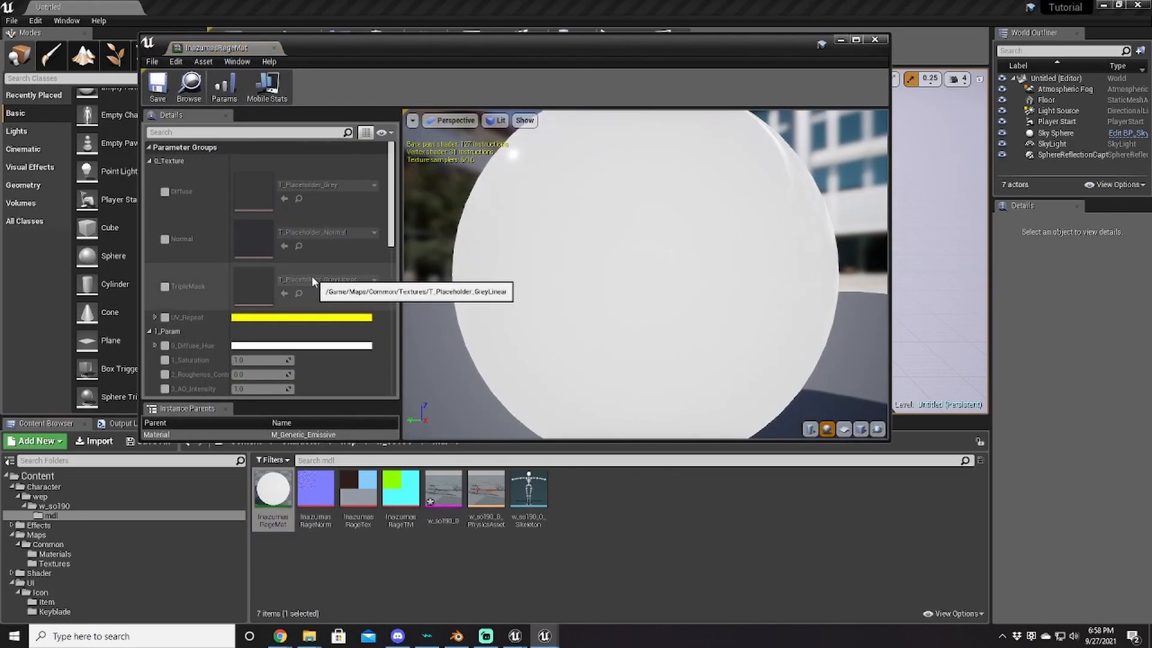
{"action": "scroll", "coordinate": [311, 277], "scroll_direction": "down", "scroll_amount": 6}
{"action": "scroll", "coordinate": [308, 282], "scroll_direction": "up", "scroll_amount": 8}
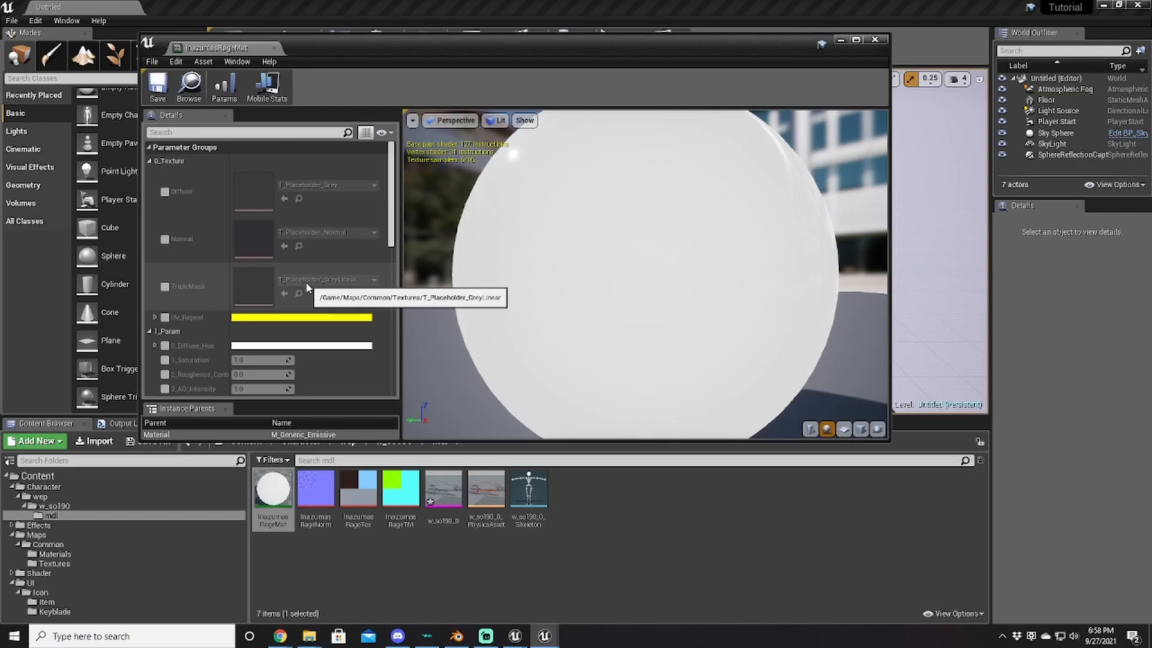
{"action": "left_click", "coordinate": [163, 190]}
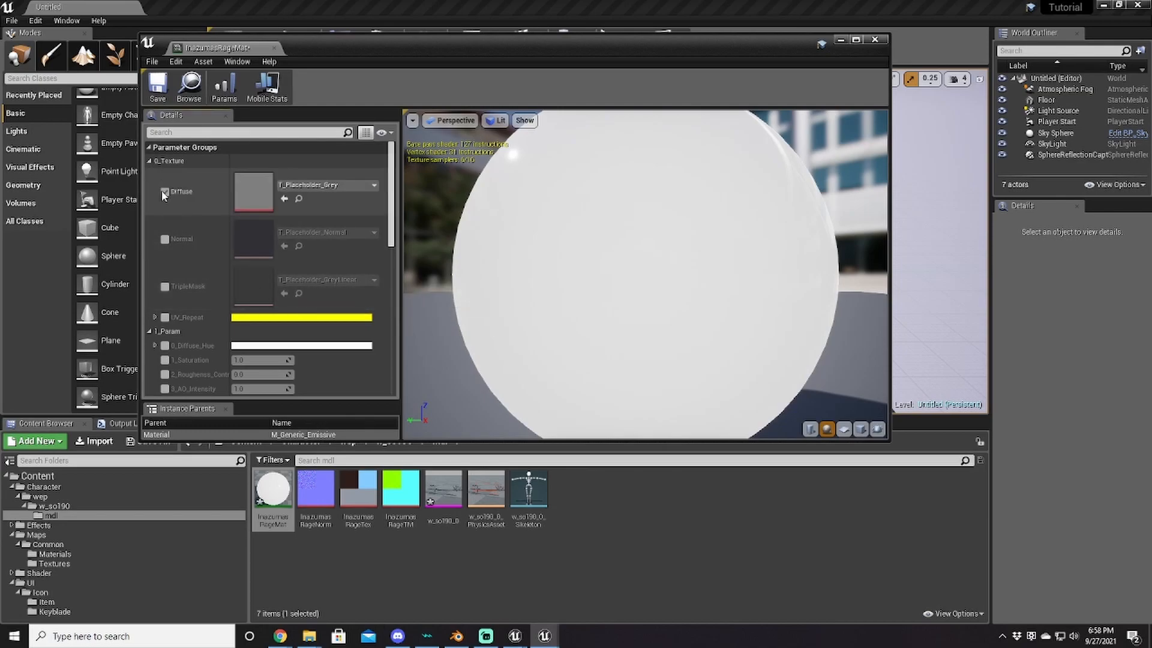
{"action": "left_click", "coordinate": [164, 239]}
{"action": "left_click", "coordinate": [165, 287]}
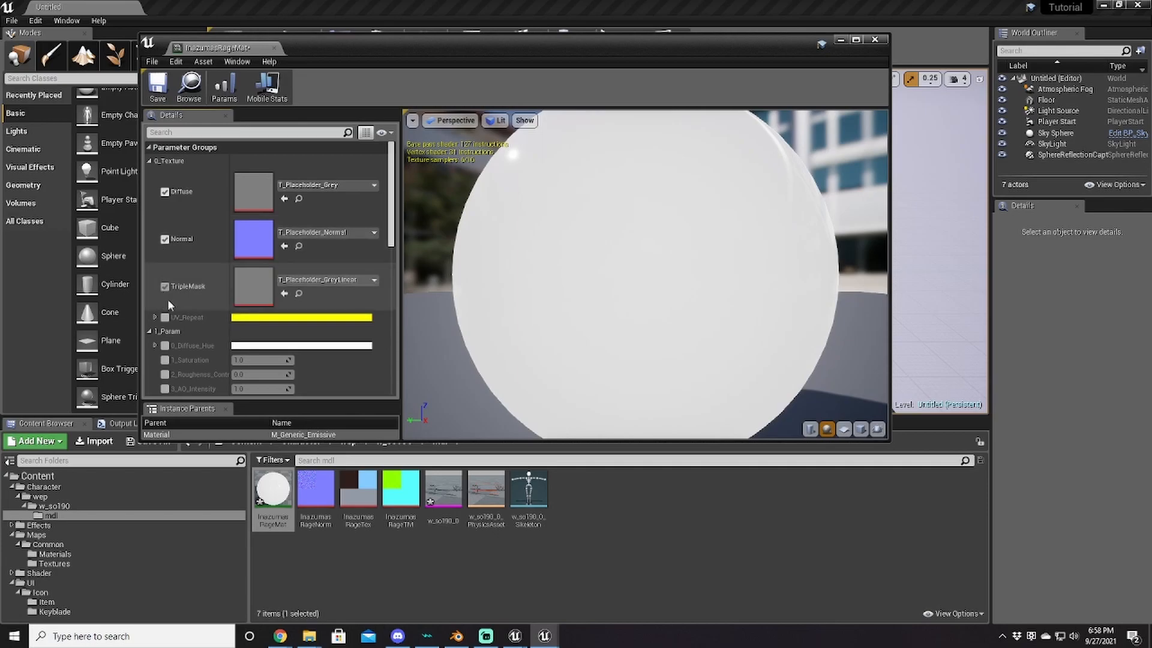
Step: Set Diffuse to InazumasRageTex, Normal to InazumasRageNorm and TripleMask to InazumasRageTM
{"action": "left_click_drag", "start_coordinate": [358, 488], "coordinate": [254, 192]}
{"action": "left_click", "coordinate": [315, 489]}
{"action": "left_click_drag", "start_coordinate": [316, 489], "coordinate": [253, 239]}
{"action": "left_click_drag", "start_coordinate": [400, 489], "coordinate": [272, 283]}
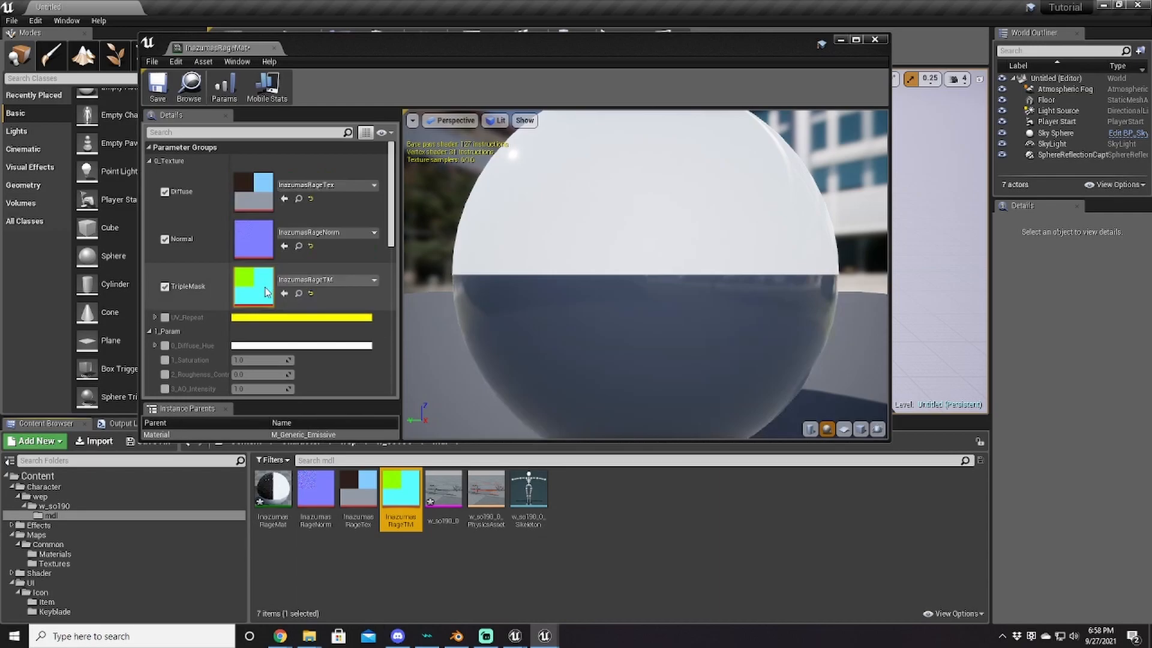
{"action": "left_click_drag", "start_coordinate": [624, 316], "coordinate": [690, 303]}
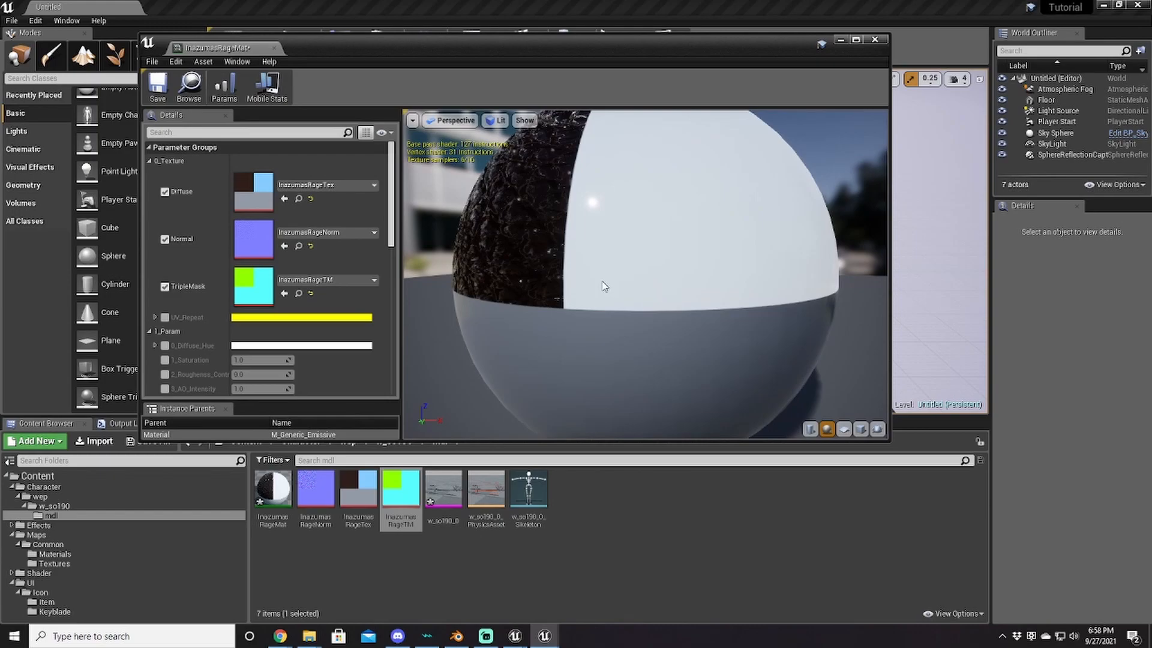
Step: Inspect the textured preview sphere from several angles, then open the InazumasRageTM texture
{"action": "left_click_drag", "start_coordinate": [570, 298], "coordinate": [537, 299]}
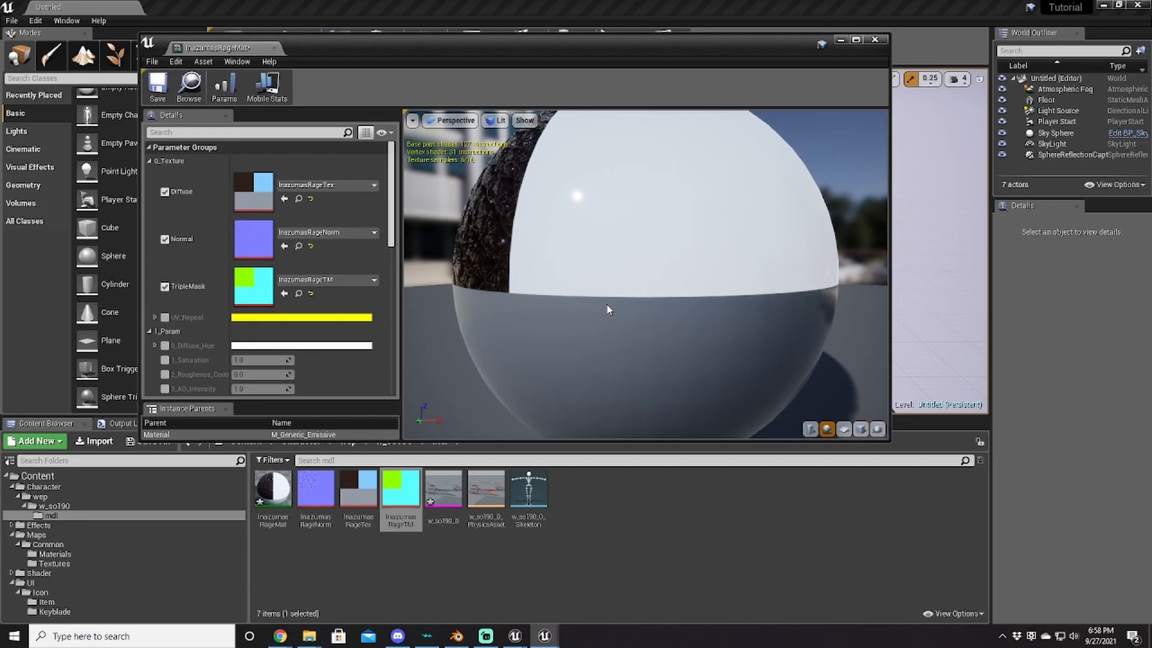
{"action": "left_click_drag", "start_coordinate": [647, 329], "coordinate": [697, 330]}
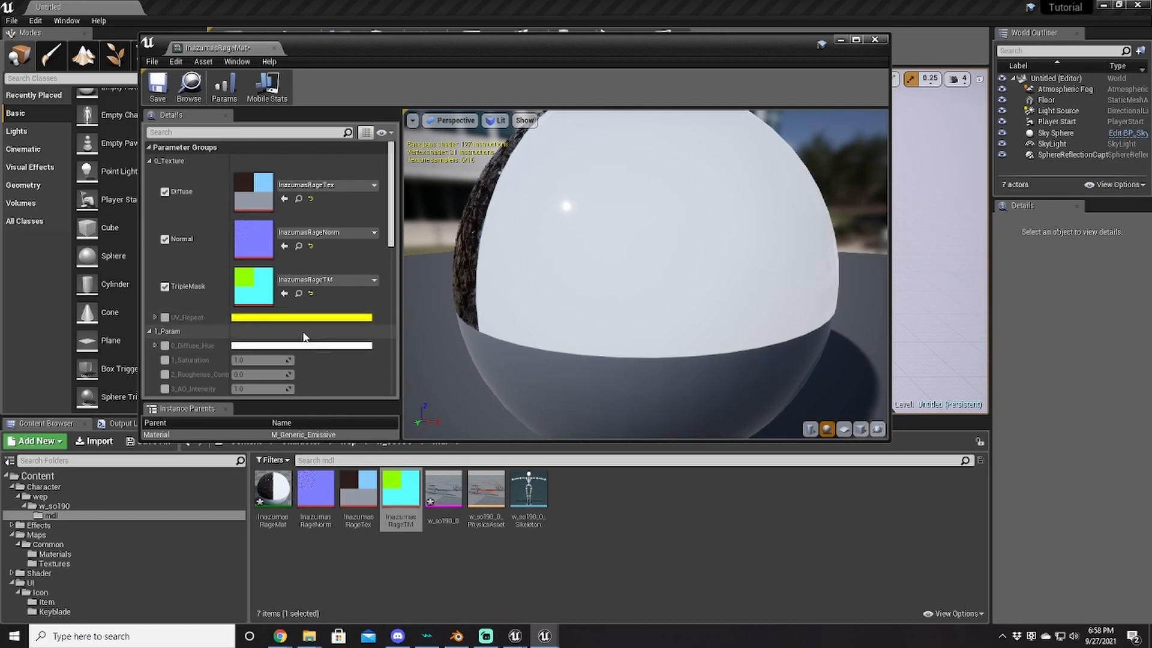
{"action": "left_click_drag", "start_coordinate": [490, 306], "coordinate": [447, 307]}
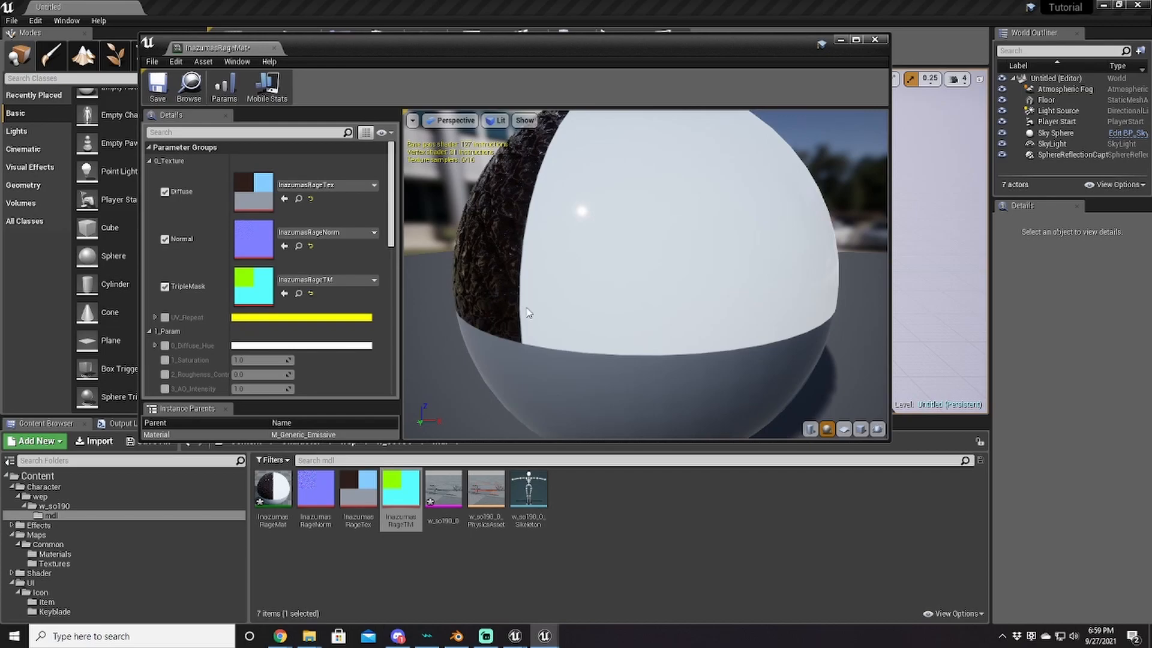
{"action": "left_click_drag", "start_coordinate": [686, 380], "coordinate": [687, 311]}
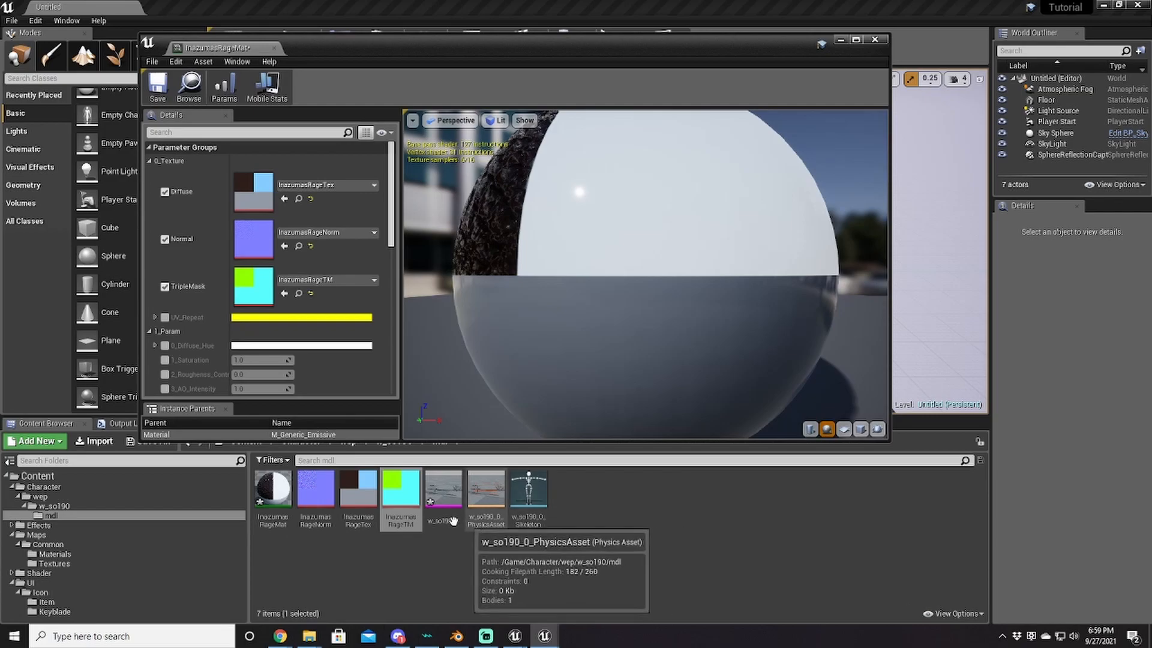
{"action": "left_click", "coordinate": [400, 495]}
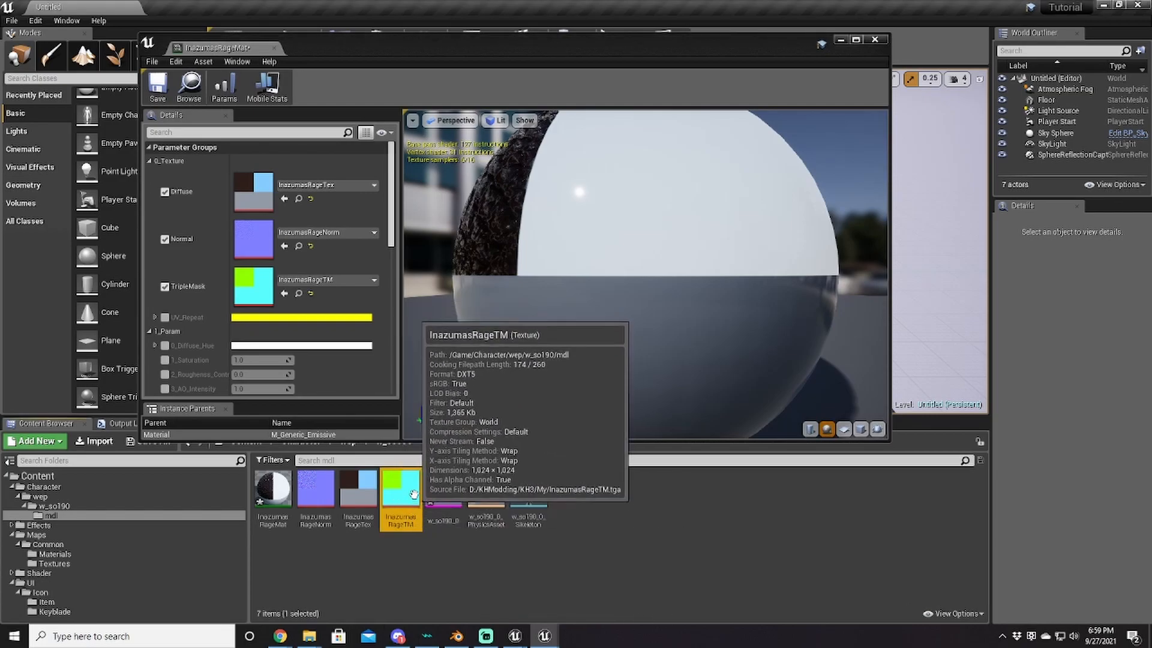
{"action": "double_click", "coordinate": [402, 504]}
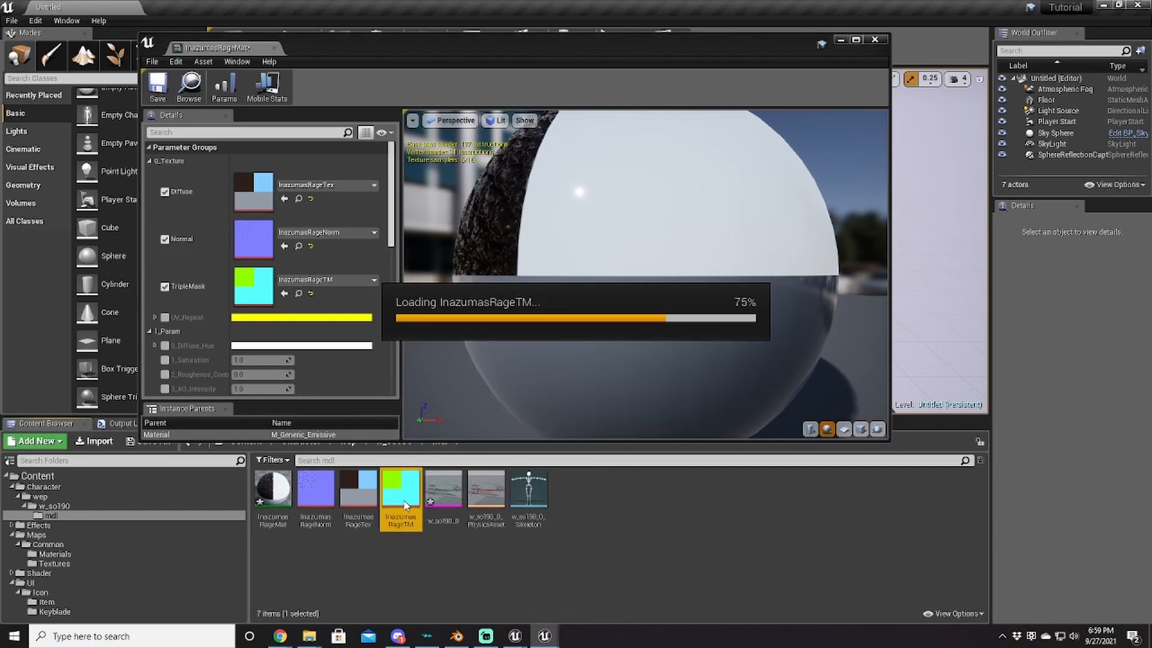
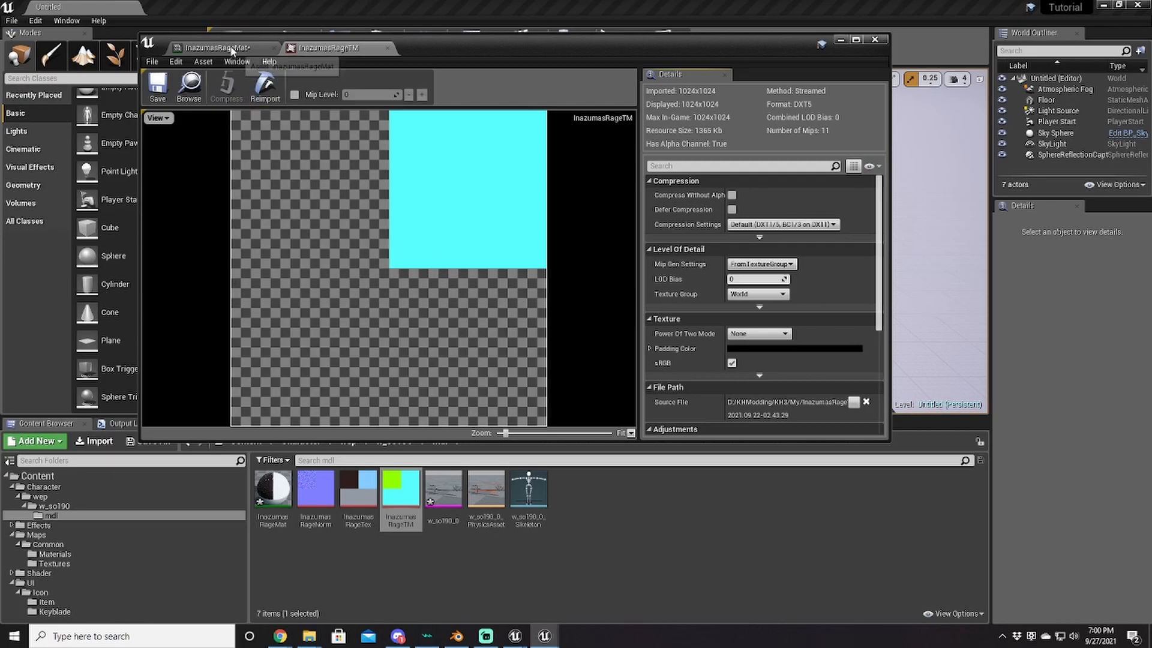
Step: Enable 8_Emissive_Color on InazumasRageMat and set it to the light blue sampled from InazumasRageTex
{"action": "left_click", "coordinate": [230, 50]}
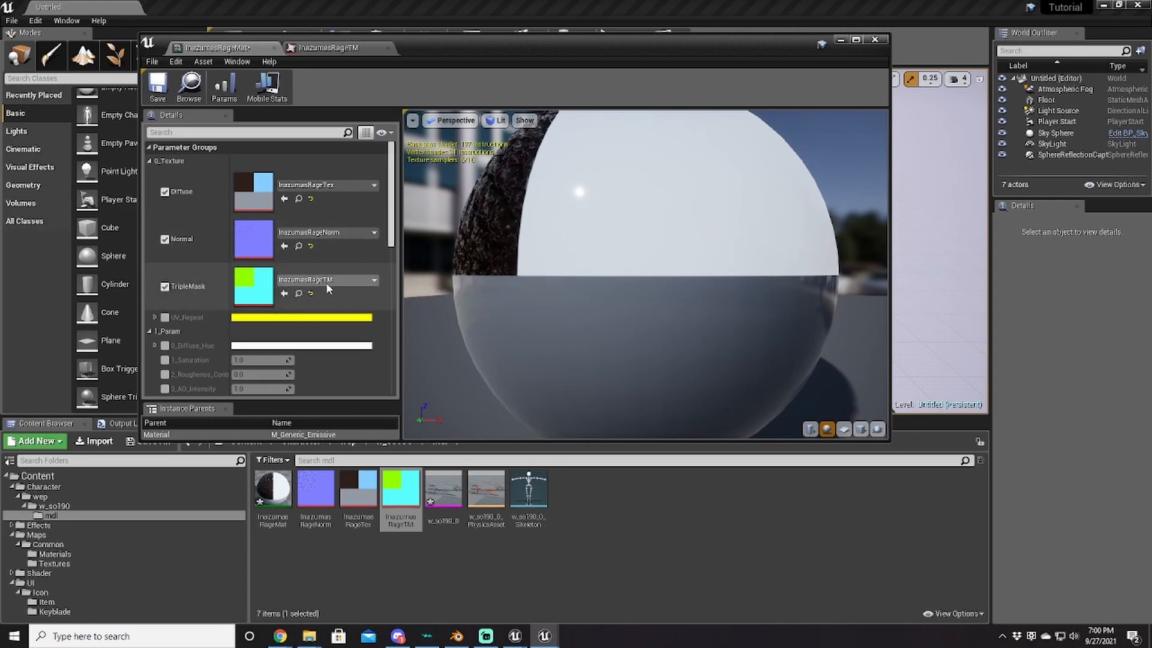
{"action": "scroll", "coordinate": [218, 290], "scroll_direction": "down", "scroll_amount": 5}
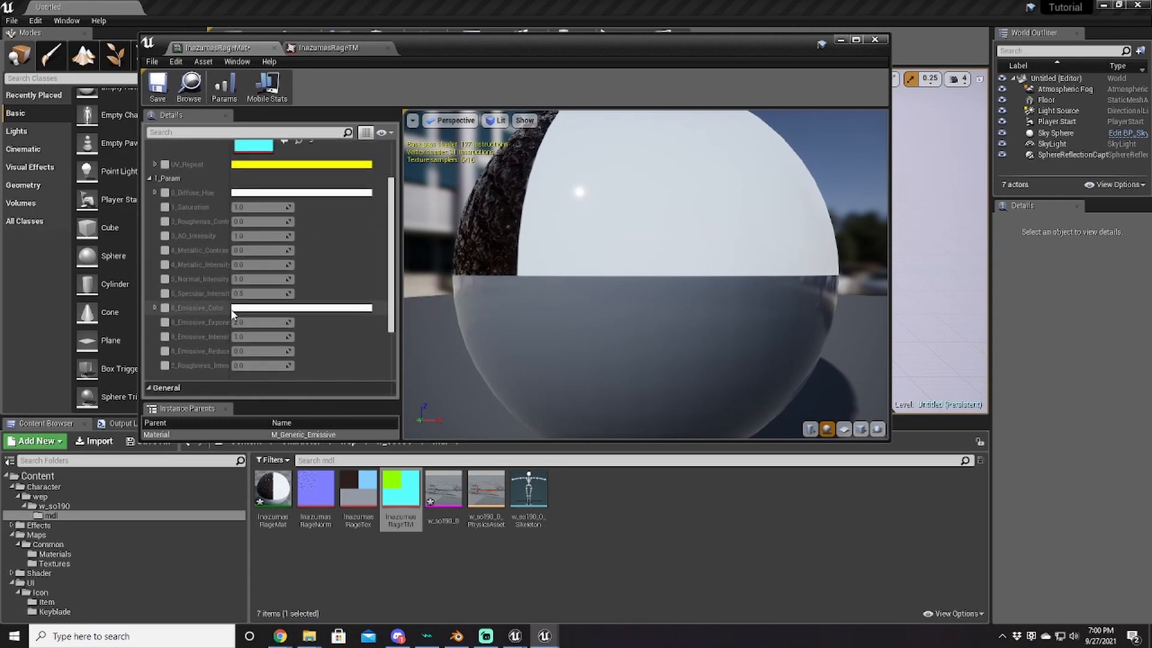
{"action": "left_click", "coordinate": [164, 308]}
{"action": "left_click", "coordinate": [279, 309]}
{"action": "left_click_drag", "start_coordinate": [428, 310], "coordinate": [644, 277]}
{"action": "left_click", "coordinate": [743, 387]}
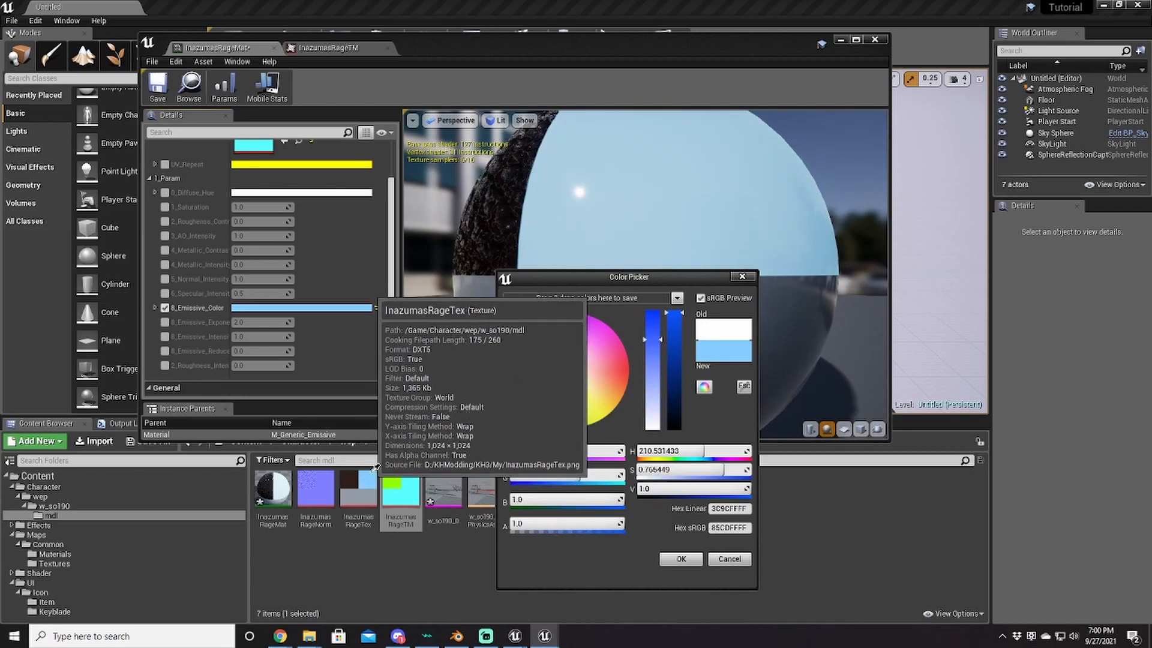
{"action": "left_click", "coordinate": [367, 479]}
{"action": "left_click", "coordinate": [681, 558]}
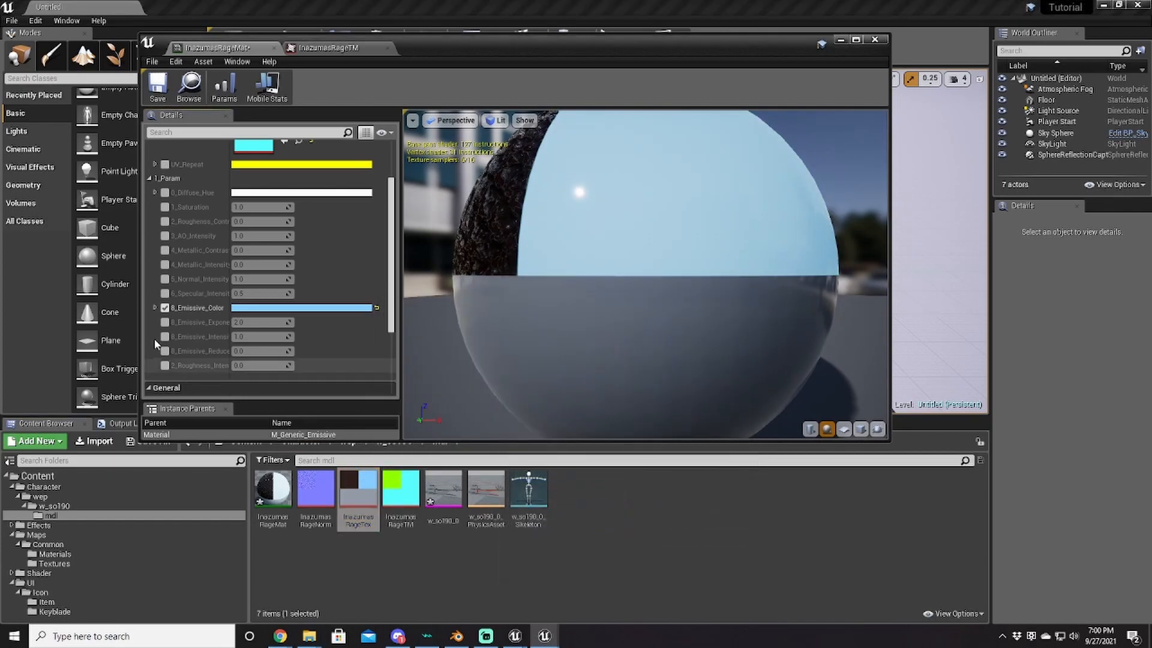
Step: Enable 8_Emissive_Intensity, set it to 3.0 and save InazumasRageMat
{"action": "left_click", "coordinate": [165, 336]}
{"action": "left_click", "coordinate": [250, 332]}
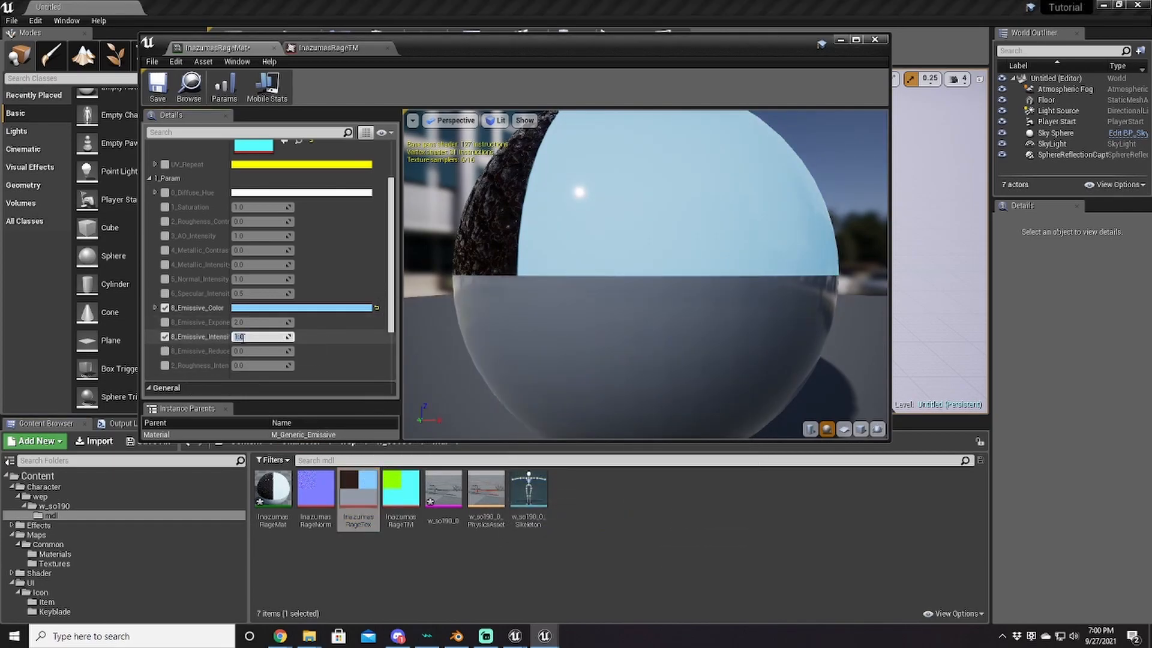
{"action": "type", "text": "3"}
{"action": "key", "text": "Return"}
{"action": "left_click", "coordinate": [158, 84]}
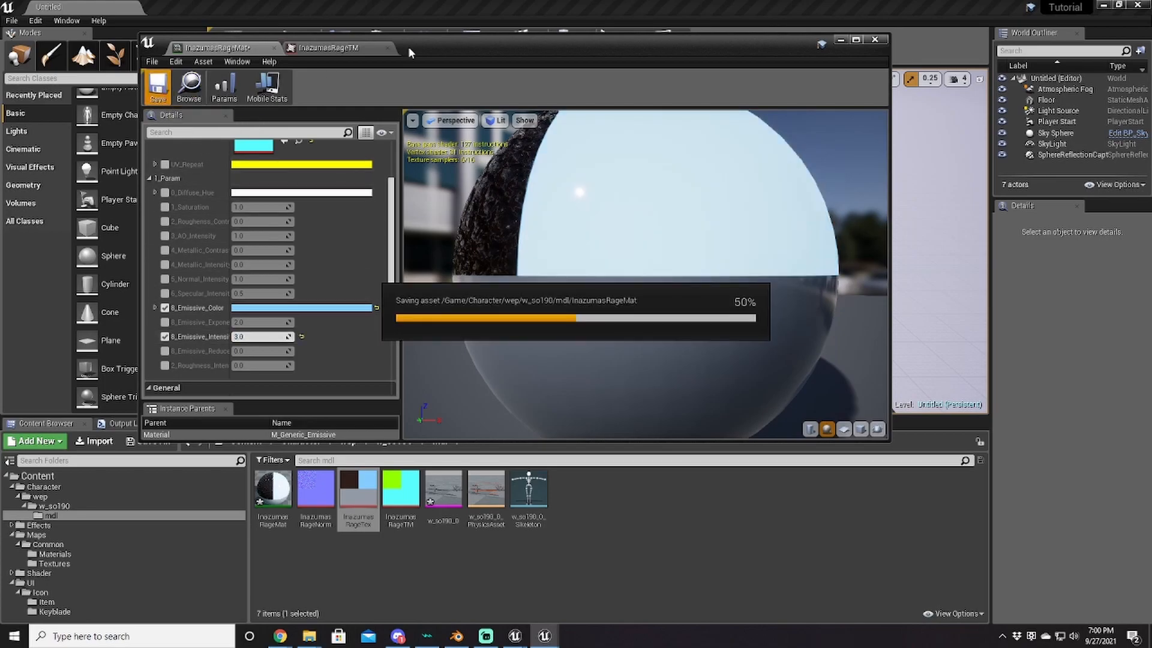
{"action": "left_click", "coordinate": [339, 47]}
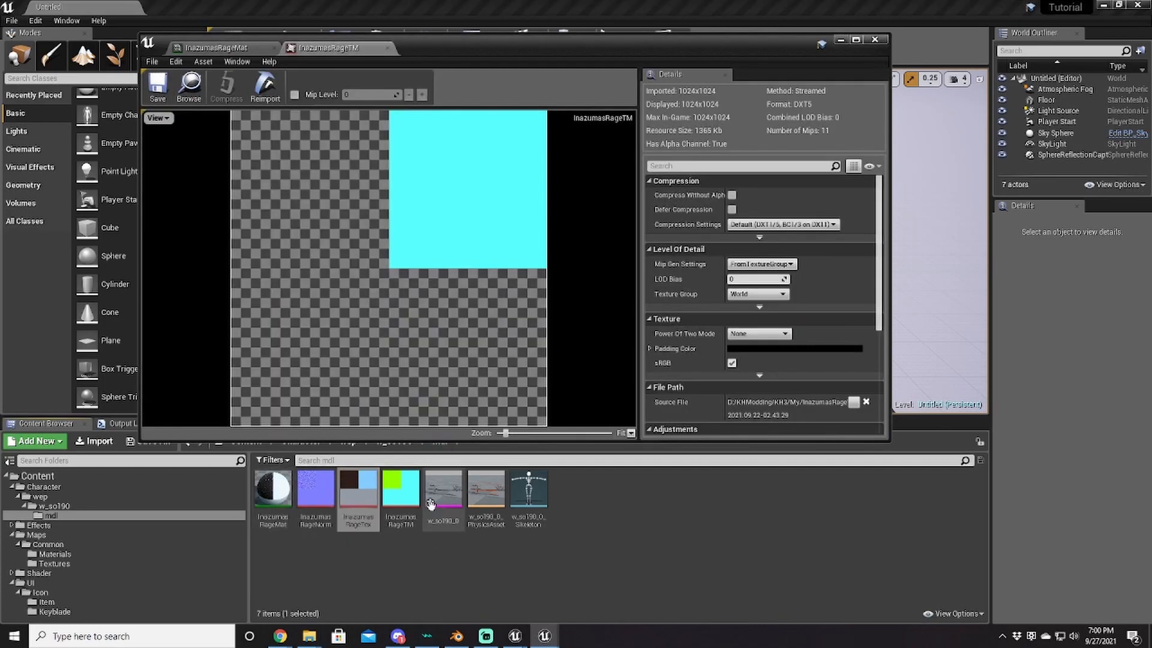
{"action": "left_click", "coordinate": [443, 496]}
Step: Put InazumasRageMat in w_so190_0's Element 0 material slot, save the mesh and close its editor
{"action": "double_click", "coordinate": [442, 495]}
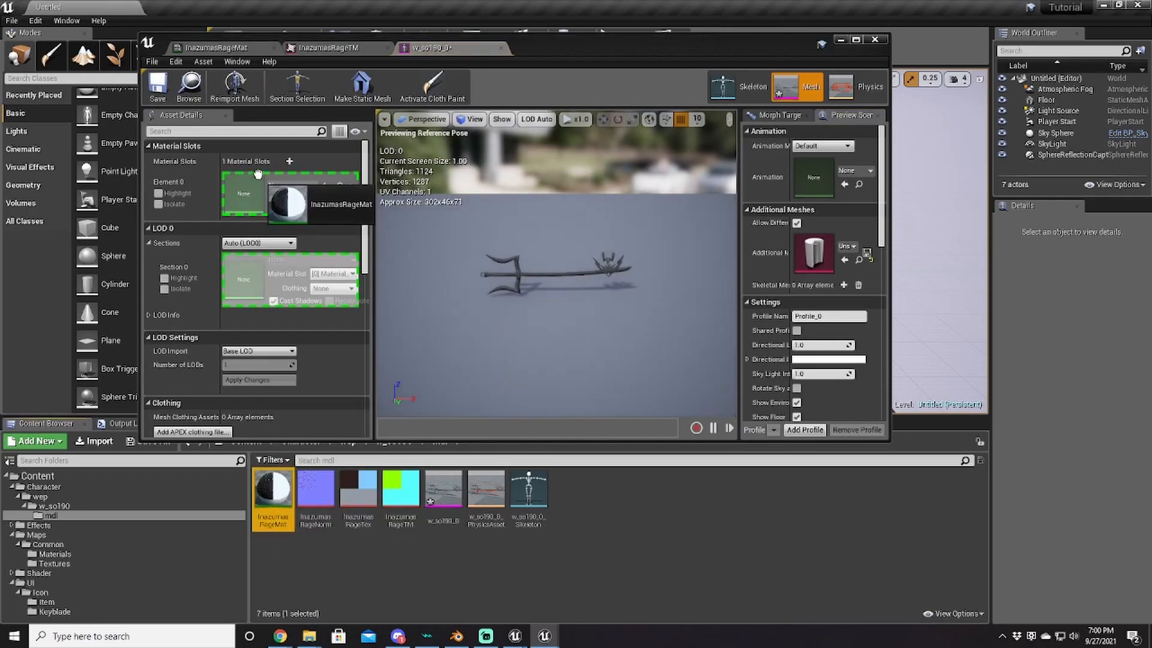
{"action": "left_click", "coordinate": [157, 84]}
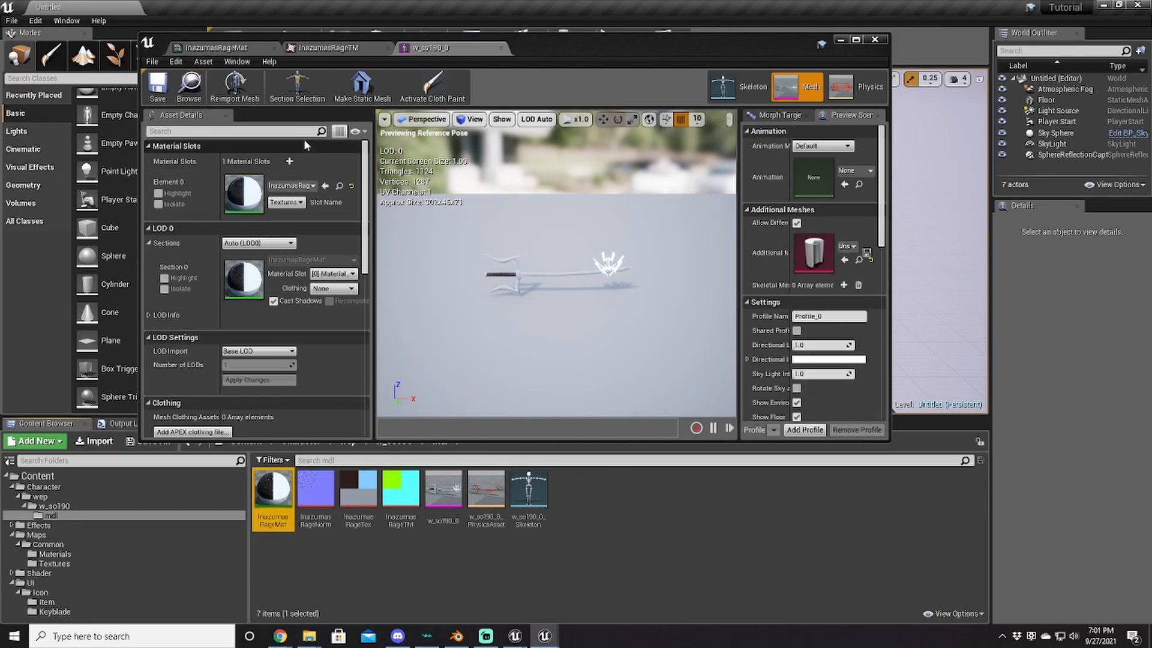
{"action": "left_click", "coordinate": [873, 40]}
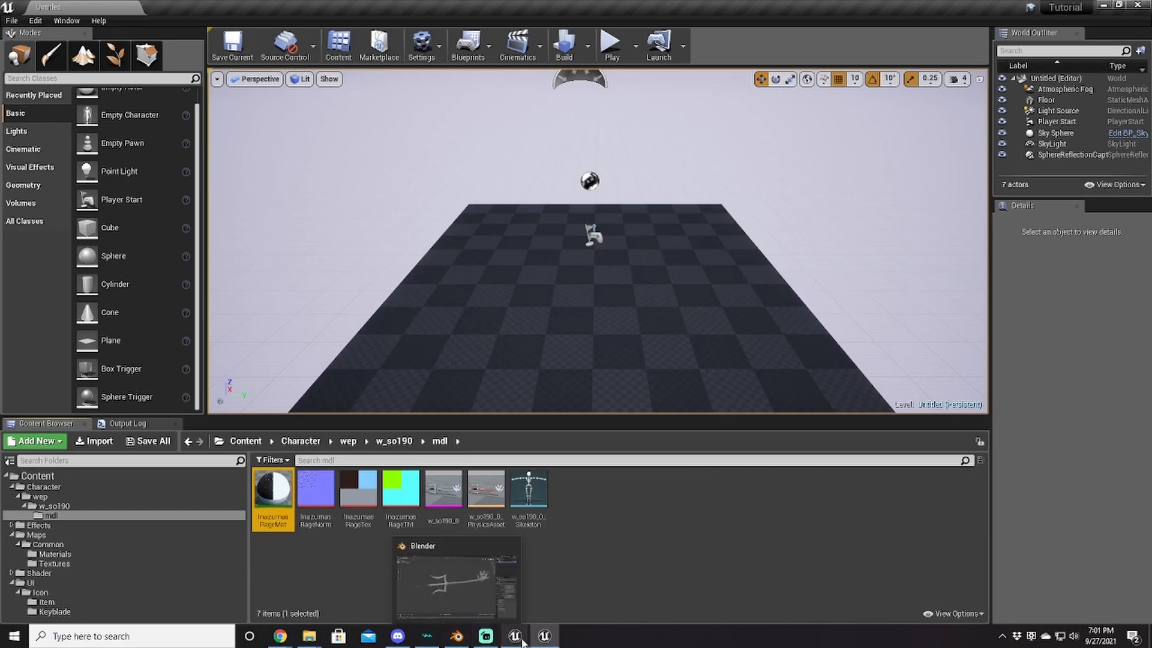
{"action": "mouse_move", "coordinate": [522, 642]}
{"action": "left_click", "coordinate": [580, 585]}
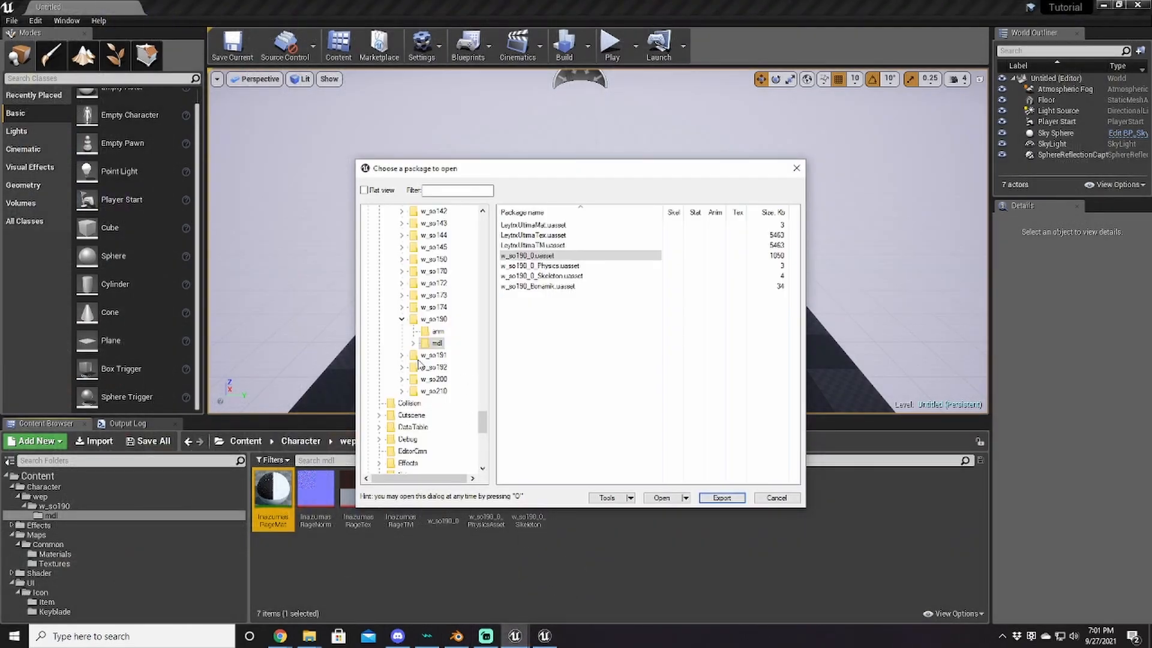
{"action": "scroll", "coordinate": [419, 364], "scroll_direction": "down", "scroll_amount": 7}
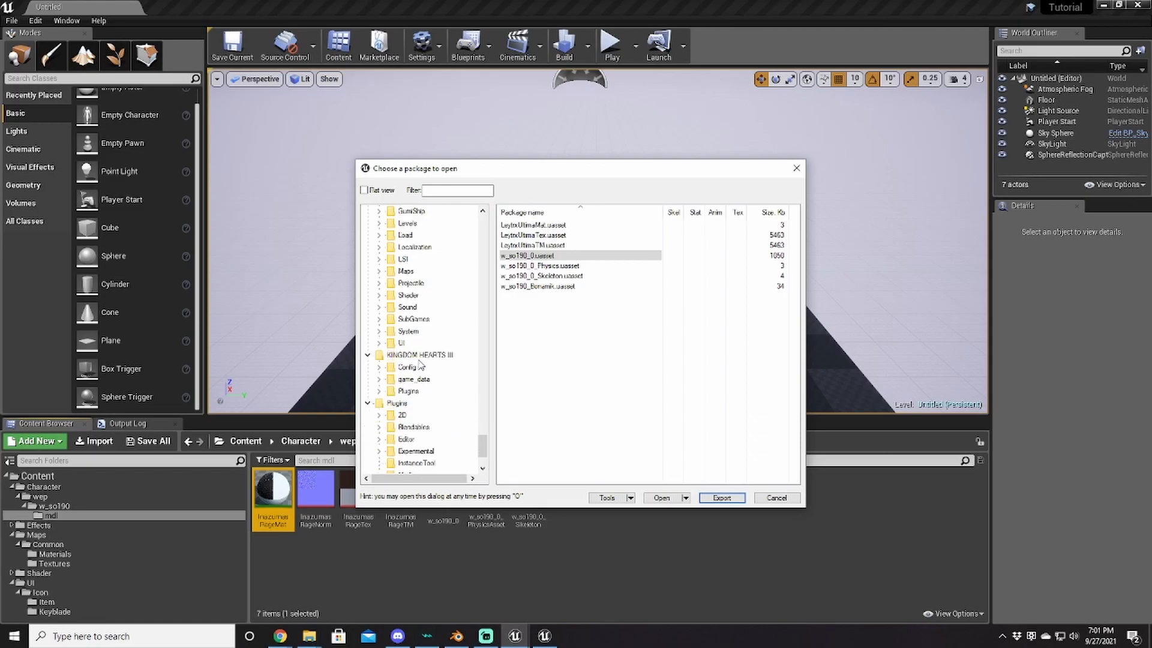
{"action": "scroll", "coordinate": [419, 364], "scroll_direction": "up", "scroll_amount": 1}
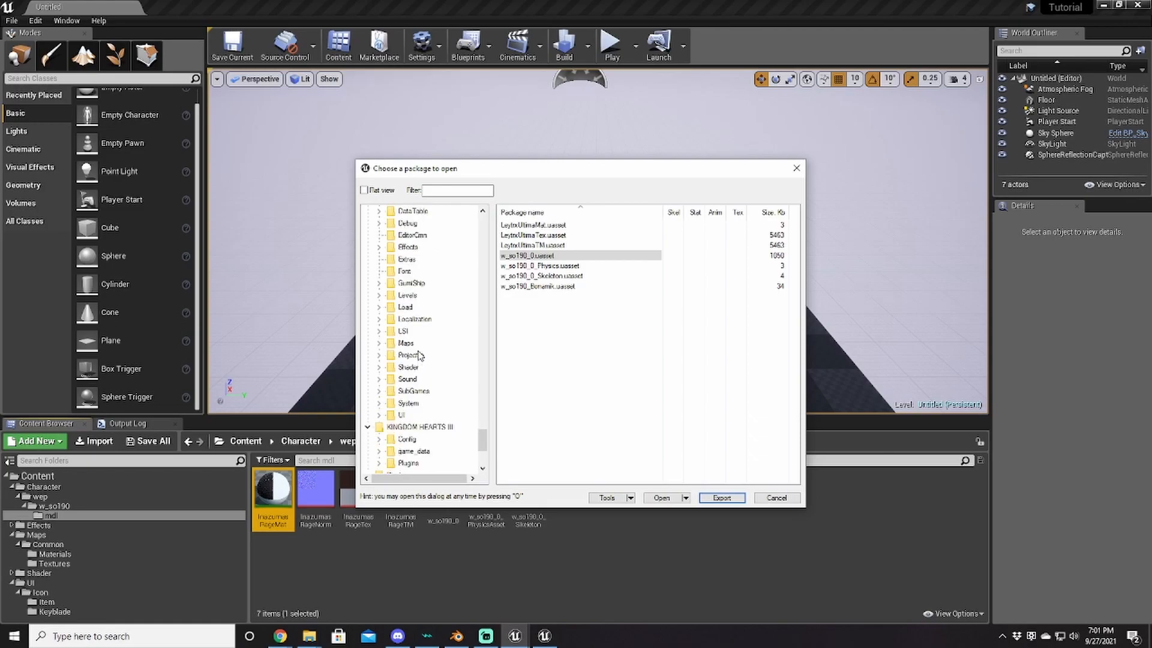
{"action": "left_click", "coordinate": [378, 247]}
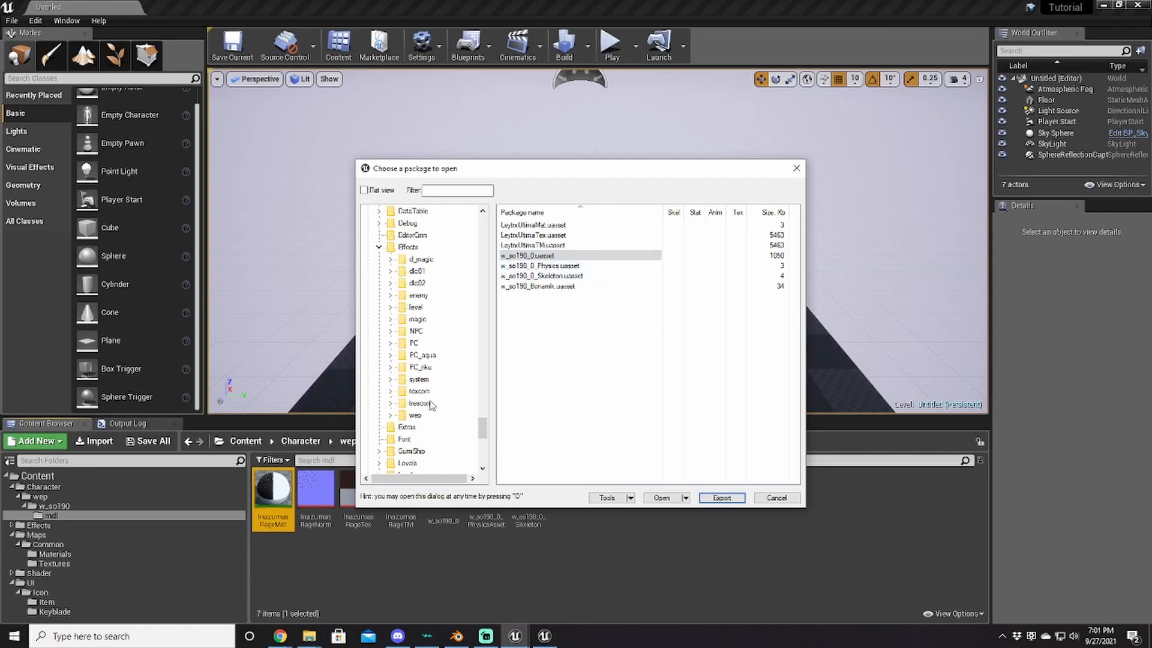
{"action": "left_click", "coordinate": [415, 416]}
{"action": "left_click", "coordinate": [390, 415]}
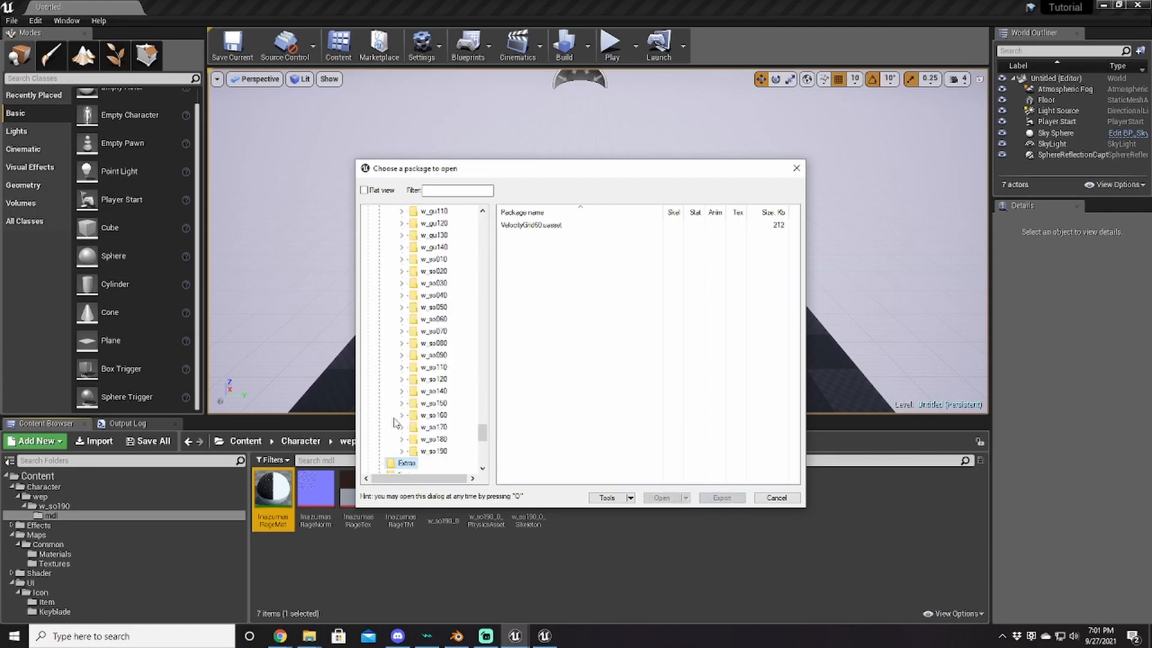
{"action": "scroll", "coordinate": [408, 367], "scroll_direction": "up", "scroll_amount": 15}
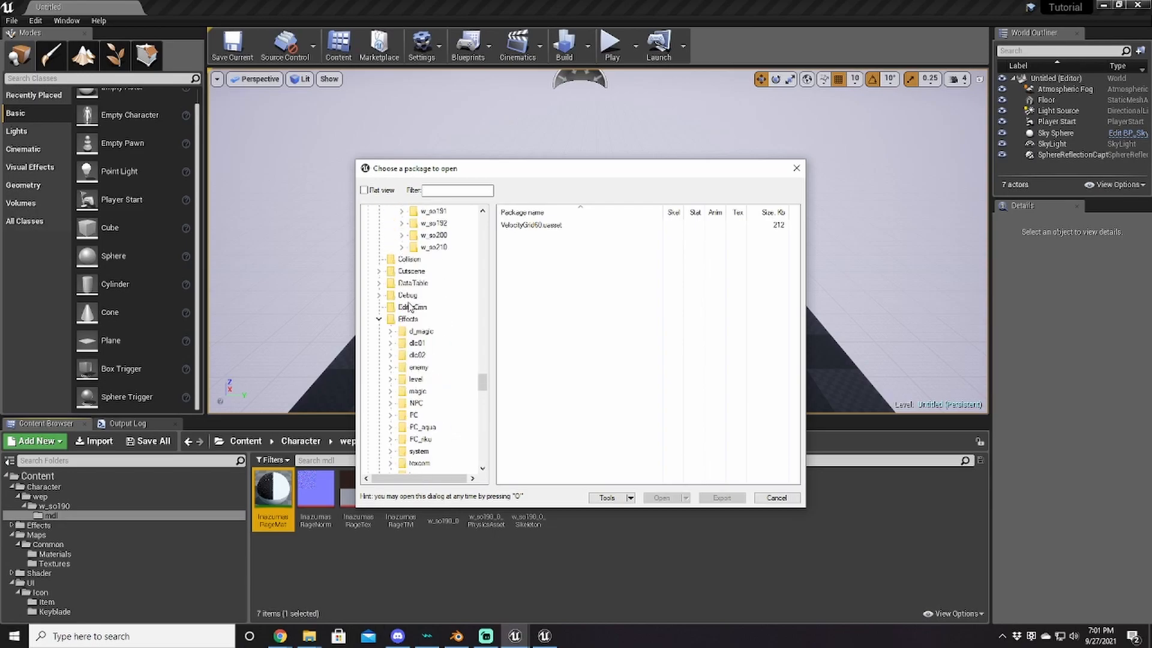
{"action": "scroll", "coordinate": [411, 308], "scroll_direction": "down", "scroll_amount": 10}
{"action": "scroll", "coordinate": [407, 313], "scroll_direction": "down", "scroll_amount": 10}
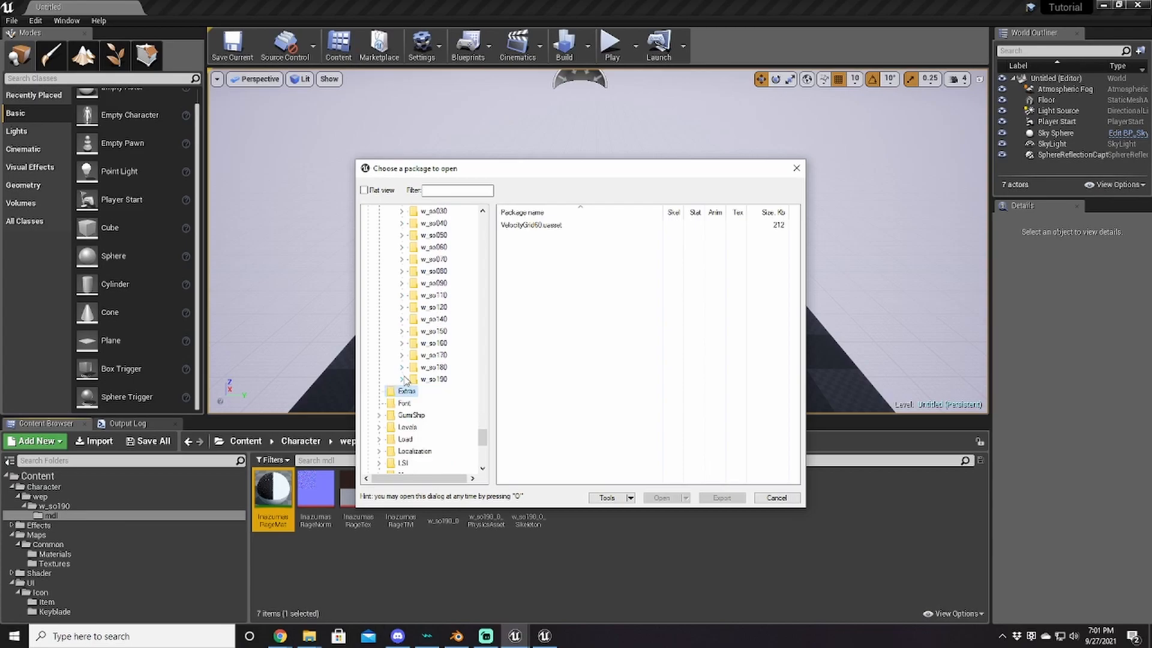
{"action": "scroll", "coordinate": [410, 371], "scroll_direction": "up", "scroll_amount": 3}
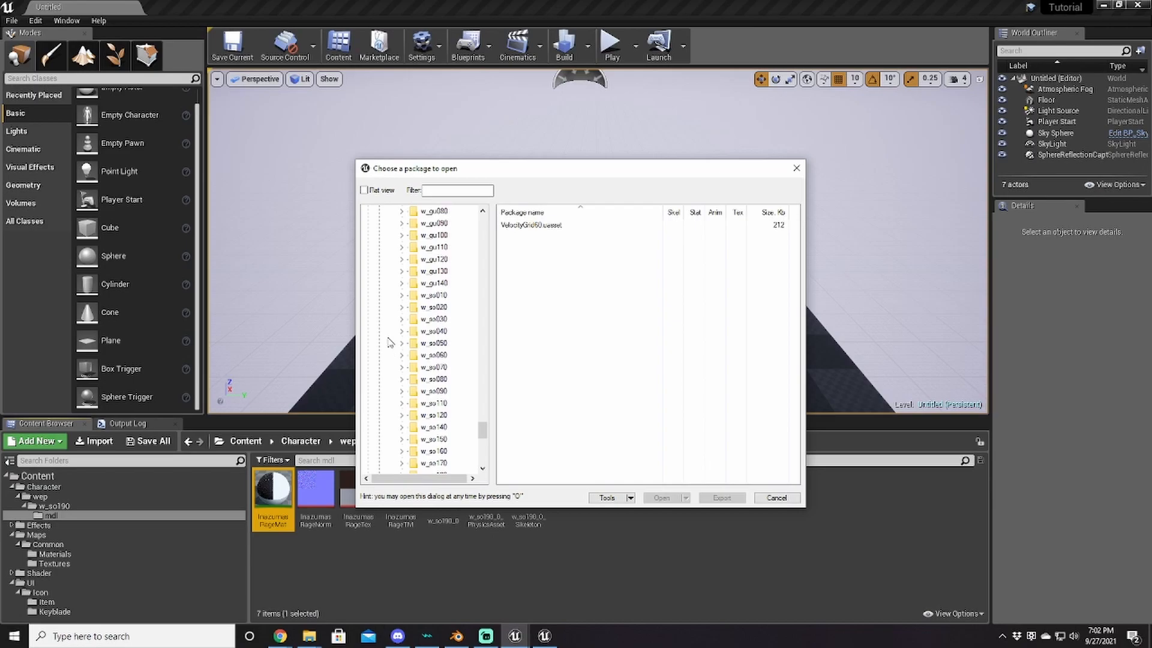
{"action": "scroll", "coordinate": [389, 343], "scroll_direction": "down", "scroll_amount": 5}
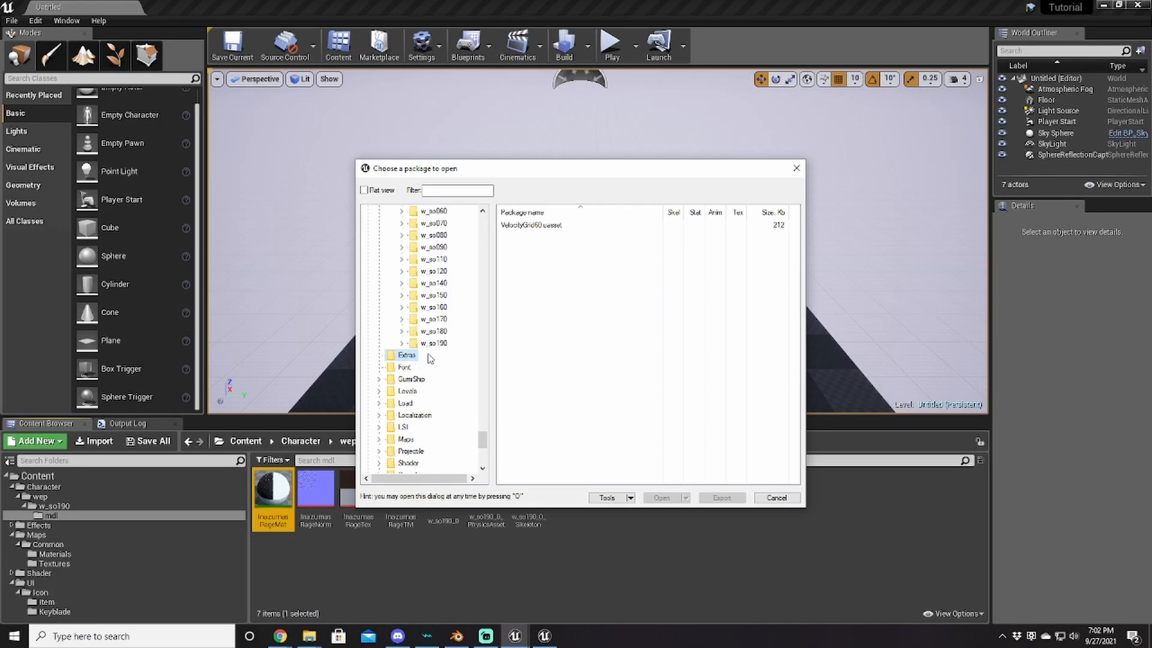
{"action": "left_click", "coordinate": [521, 573]}
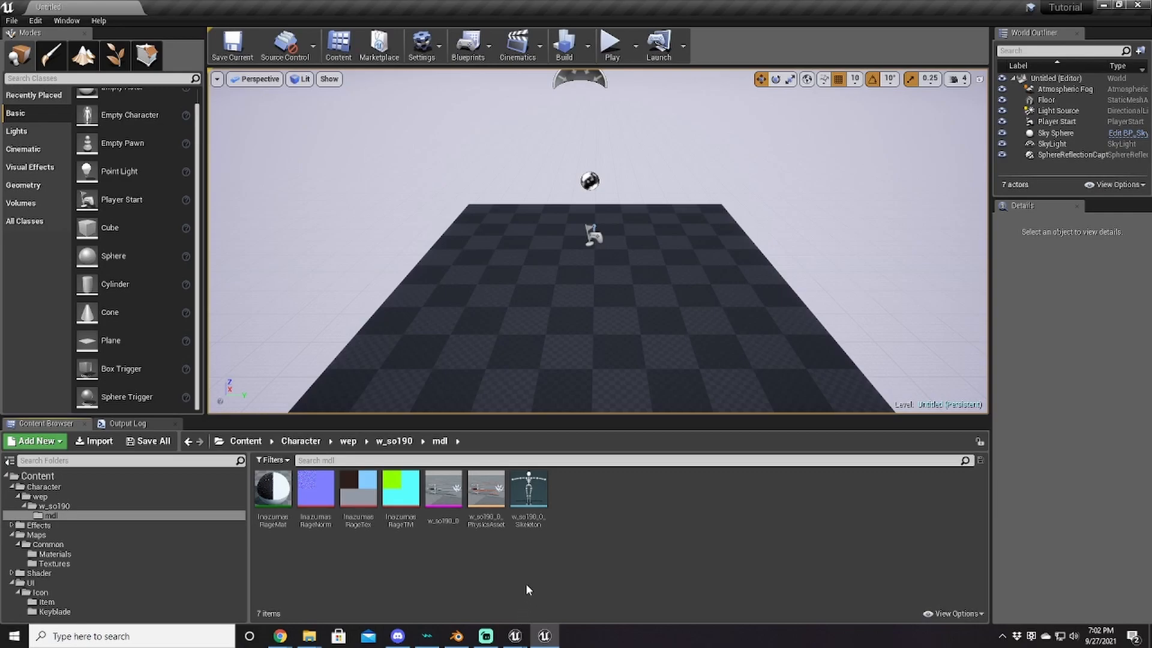
Step: Load imd_so190_key00.uasset from w_so190/mdl in UE Viewer and rotate the effect mesh to inspect it
{"action": "mouse_move", "coordinate": [514, 635]}
{"action": "left_click", "coordinate": [541, 591]}
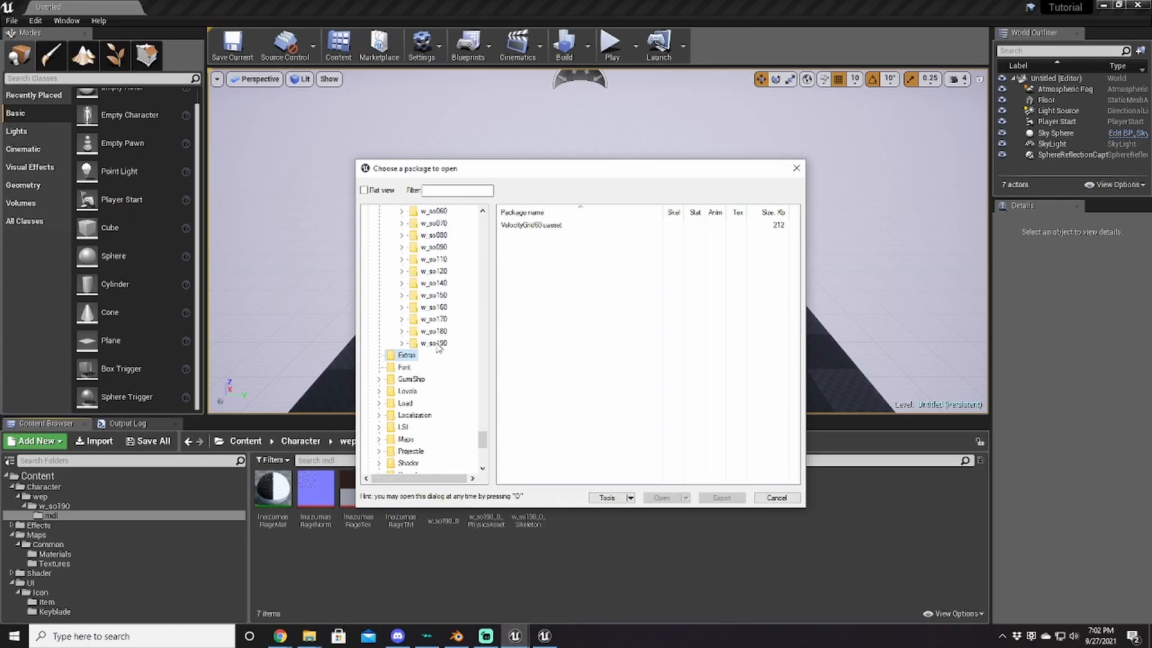
{"action": "left_click", "coordinate": [402, 343]}
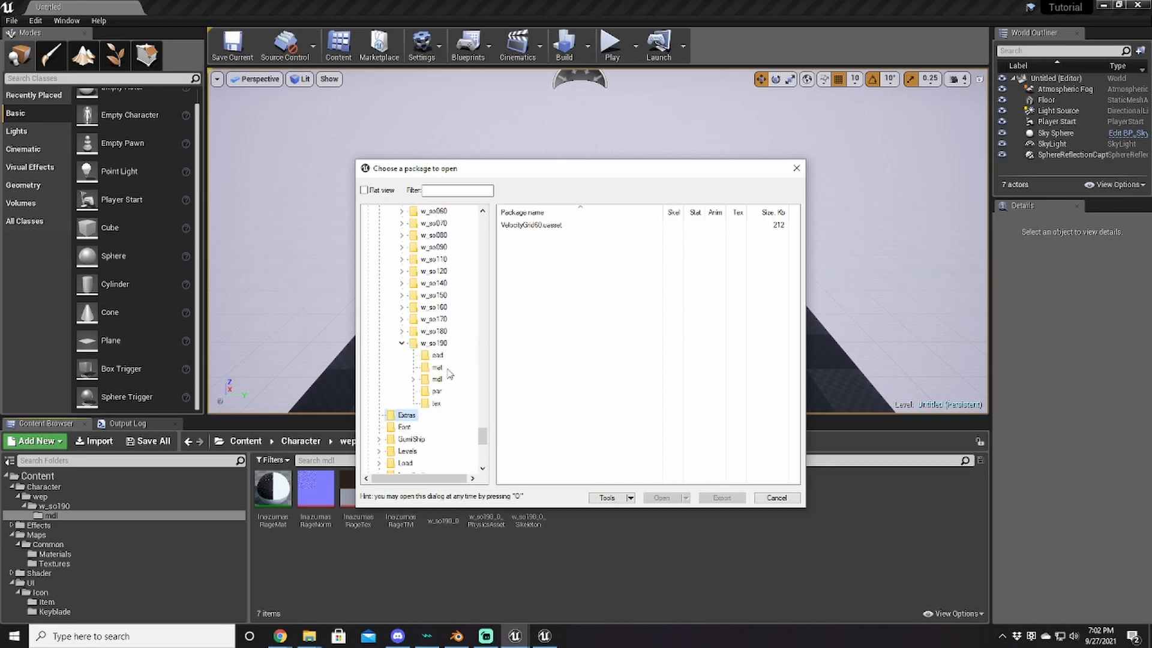
{"action": "left_click", "coordinate": [436, 380]}
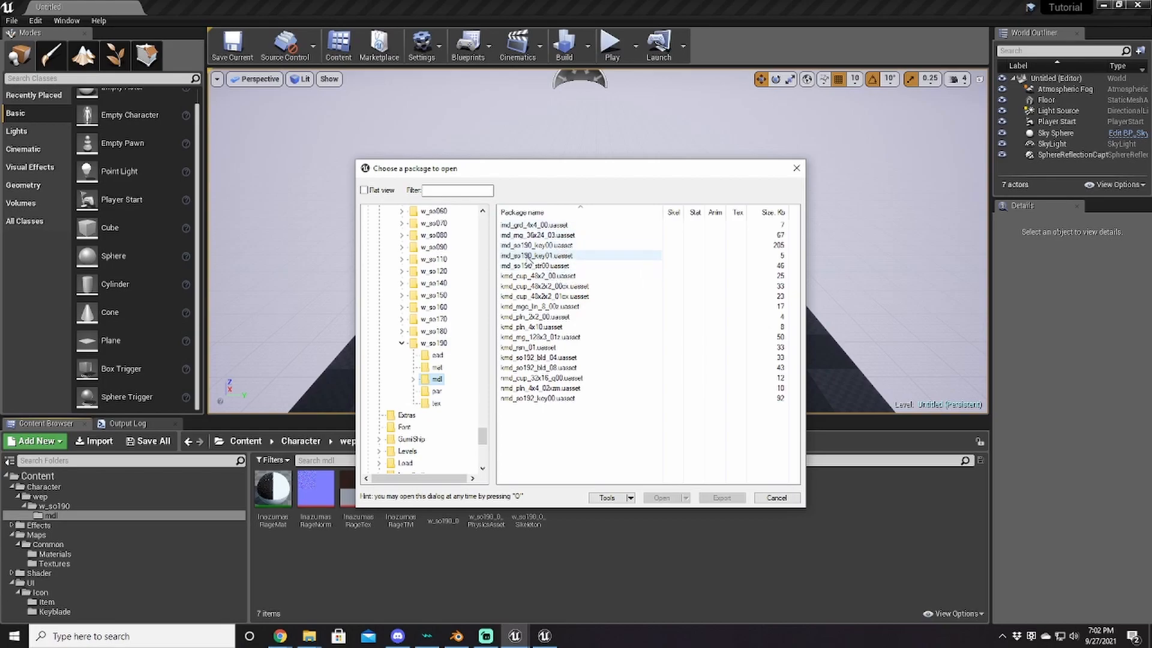
{"action": "double_click", "coordinate": [520, 247]}
{"action": "left_click_drag", "start_coordinate": [576, 335], "coordinate": [474, 393]}
{"action": "left_click", "coordinate": [345, 149]}
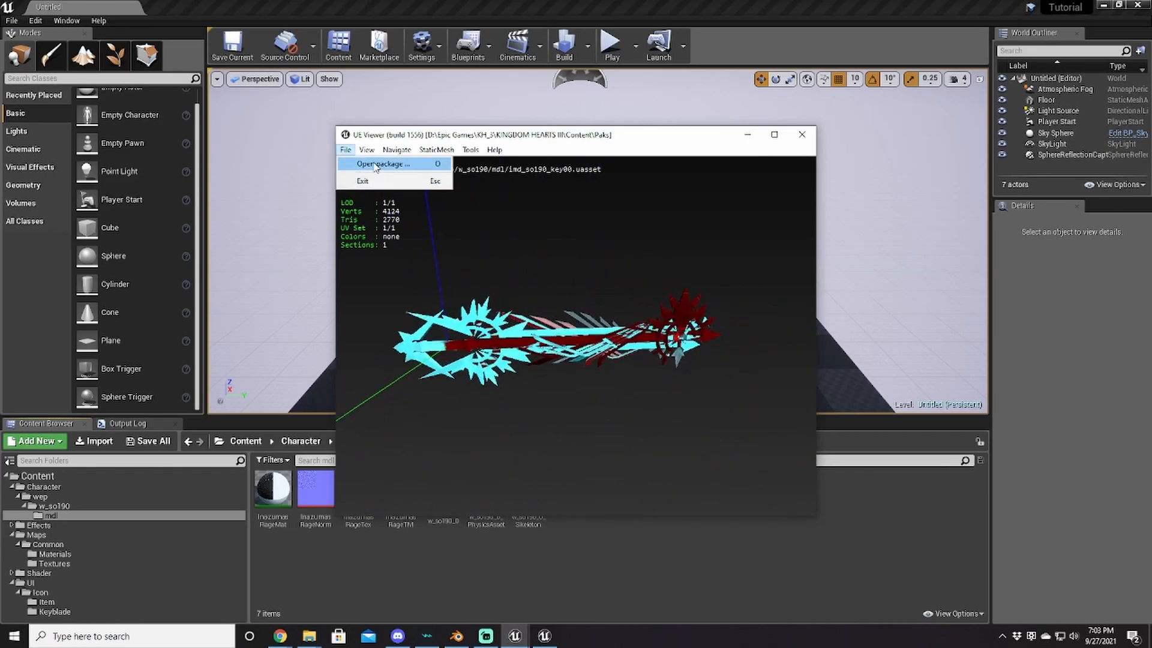
Step: Bring up UE Viewer's package chooser again, then switch to Blender with the keyblade model
{"action": "left_click", "coordinate": [376, 163]}
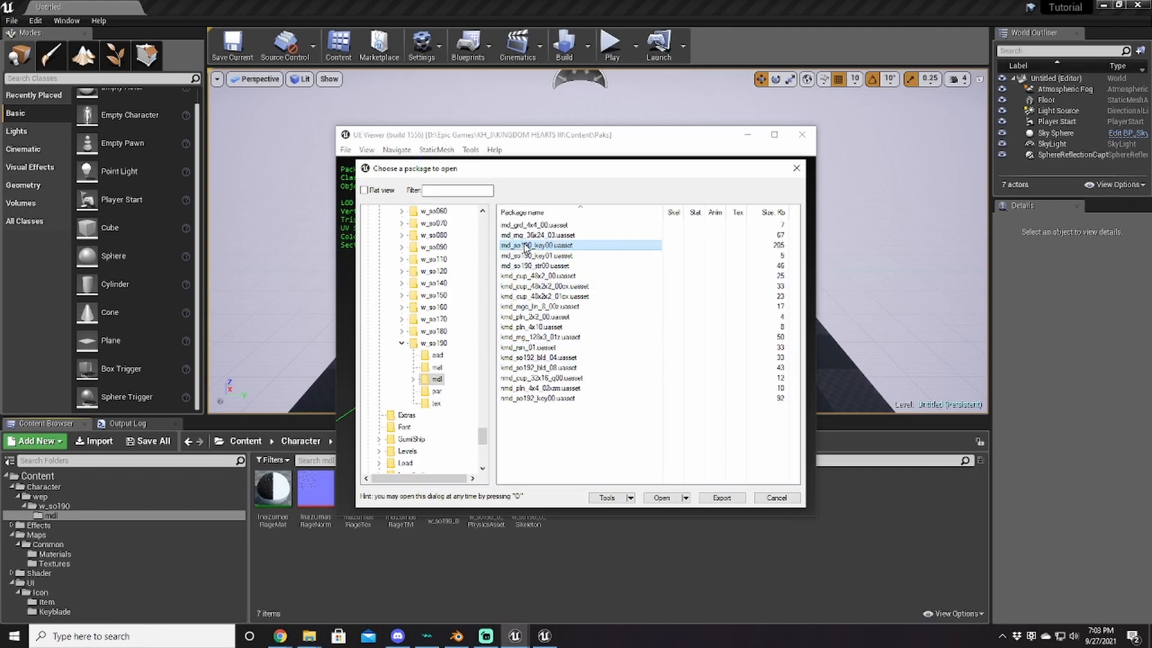
{"action": "left_click", "coordinate": [465, 631]}
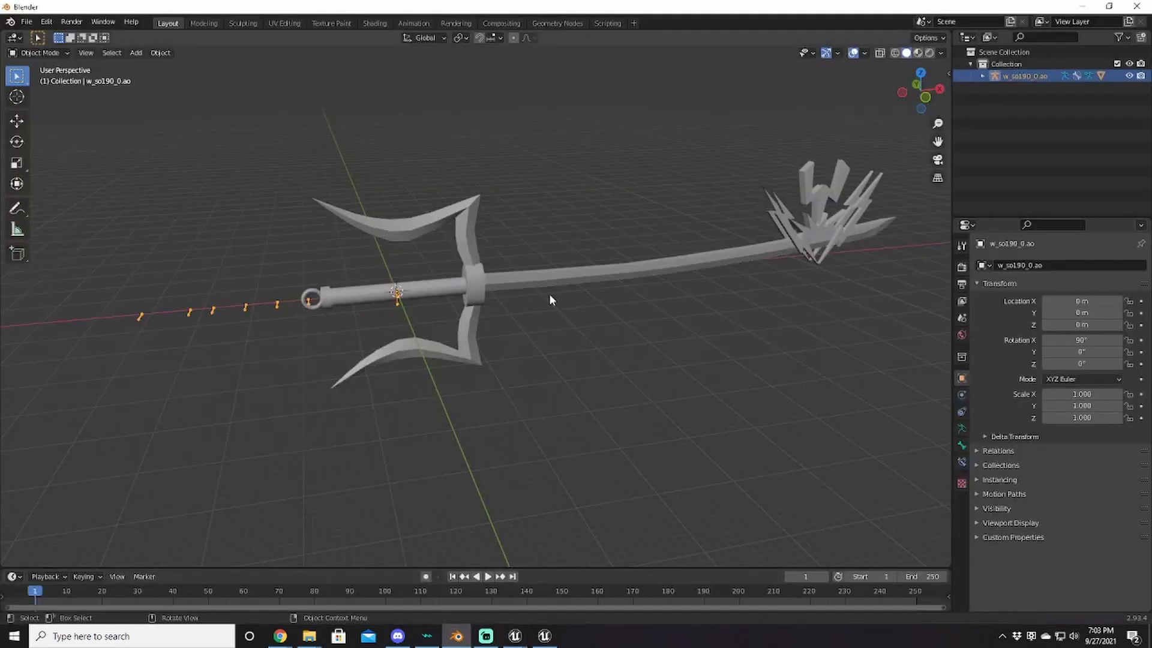
Step: Compare the Blender keyblade with the imd_so190_key00 effect mesh, then delete the w_so190_0.ao armature
{"action": "middle_click_drag", "start_coordinate": [455, 354], "coordinate": [475, 390]}
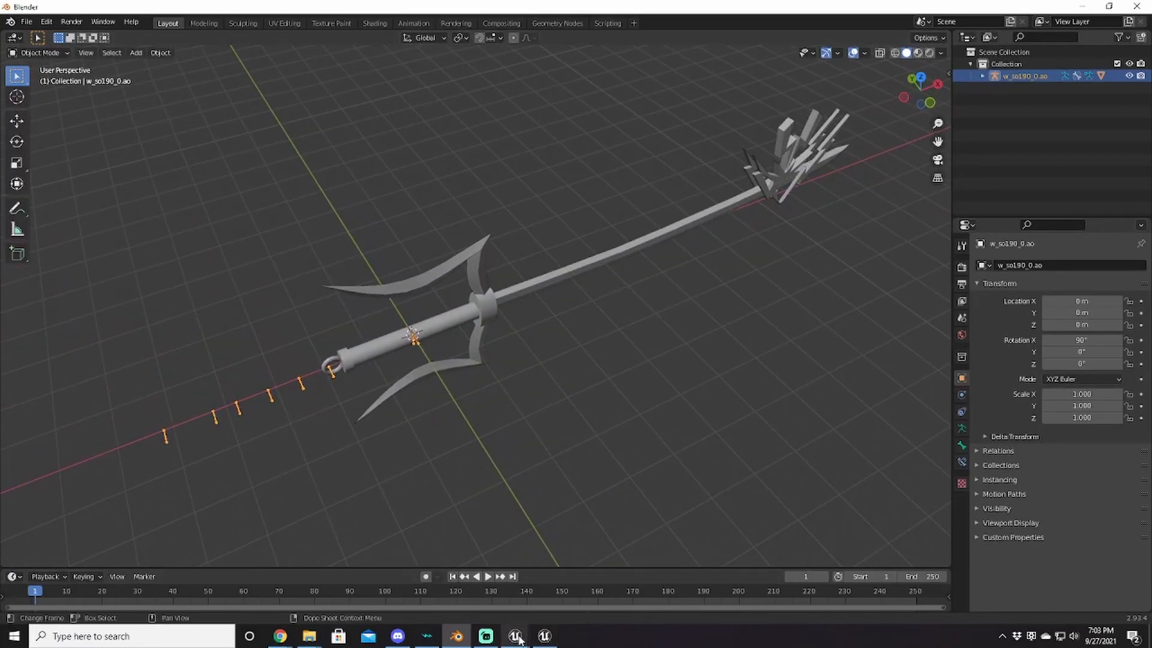
{"action": "mouse_move", "coordinate": [515, 634]}
{"action": "left_click", "coordinate": [549, 595]}
{"action": "key", "text": "Escape"}
{"action": "mouse_move", "coordinate": [559, 346]}
{"action": "left_mouse_down"}
{"action": "mouse_move", "coordinate": [576, 360]}
{"action": "mouse_move", "coordinate": [560, 347]}
{"action": "mouse_move", "coordinate": [570, 339]}
{"action": "left_mouse_up"}
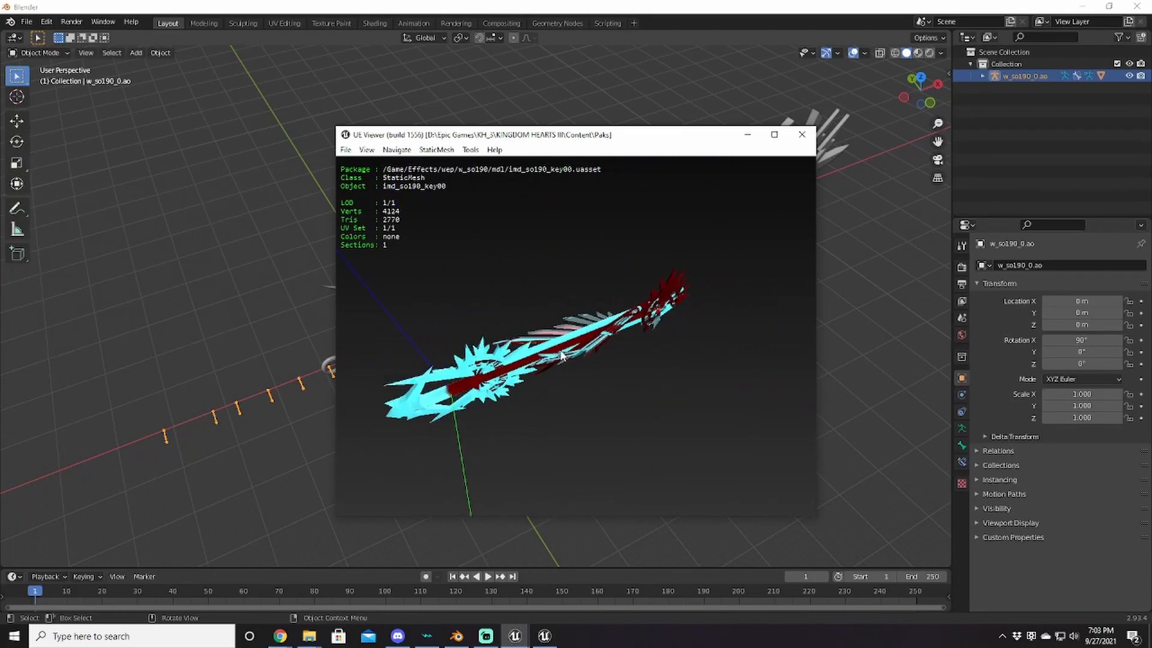
{"action": "left_click_drag", "start_coordinate": [525, 380], "coordinate": [561, 363]}
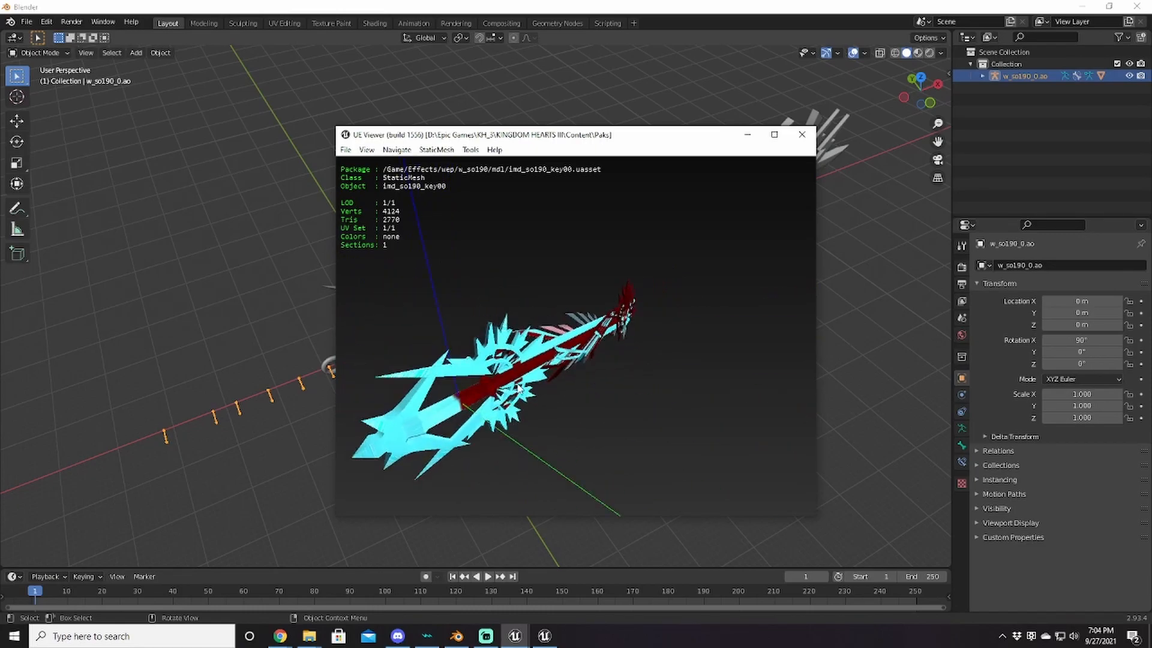
{"action": "mouse_move", "coordinate": [518, 389]}
{"action": "left_mouse_down"}
{"action": "mouse_move", "coordinate": [585, 357]}
{"action": "mouse_move", "coordinate": [516, 375]}
{"action": "mouse_move", "coordinate": [570, 354]}
{"action": "mouse_move", "coordinate": [522, 367]}
{"action": "left_mouse_up"}
{"action": "left_click", "coordinate": [531, 6]}
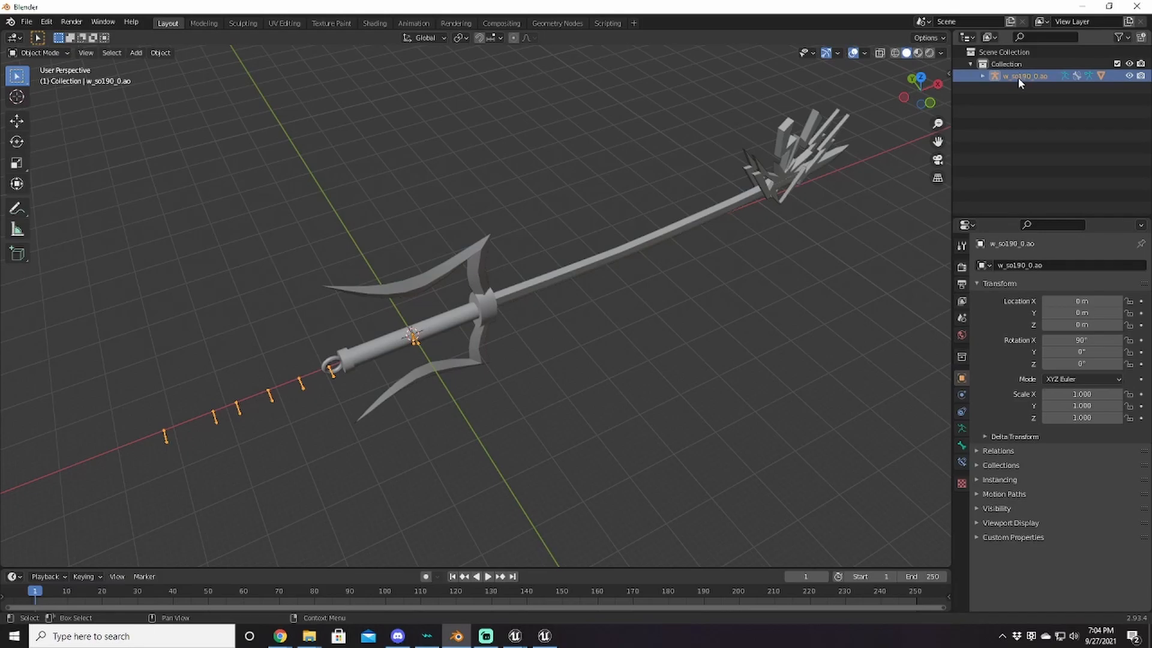
{"action": "key", "text": "Delete"}
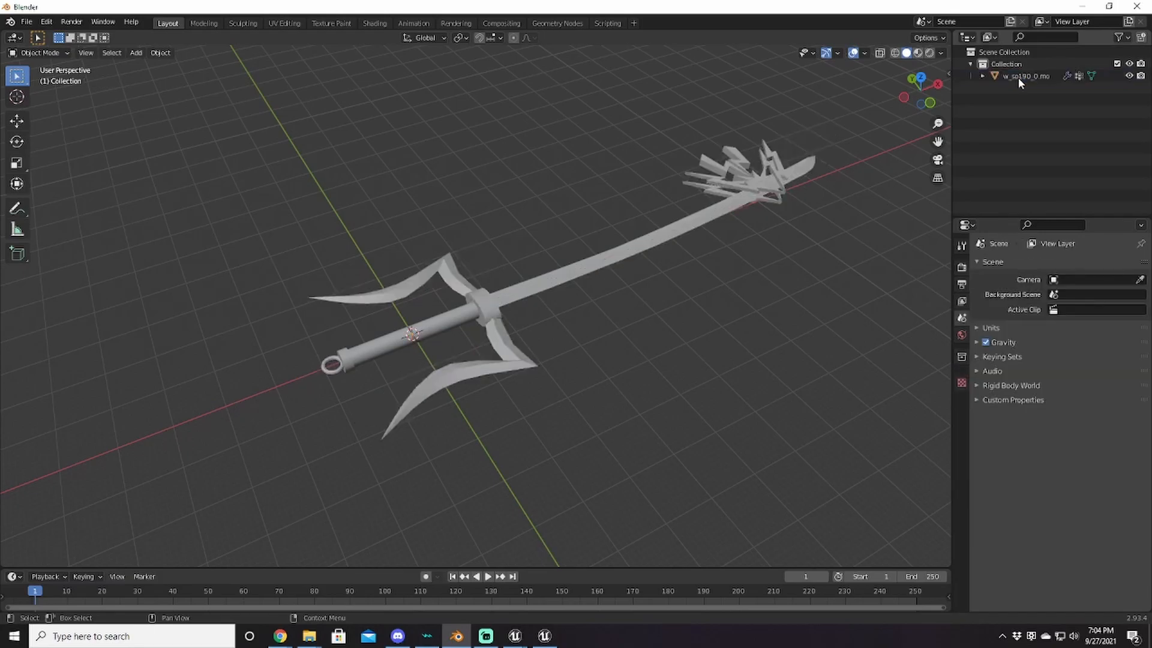
Step: Set the trident mesh's X rotation to 0° and orbit to check it
{"action": "left_click", "coordinate": [466, 312]}
{"action": "left_click", "coordinate": [1071, 340]}
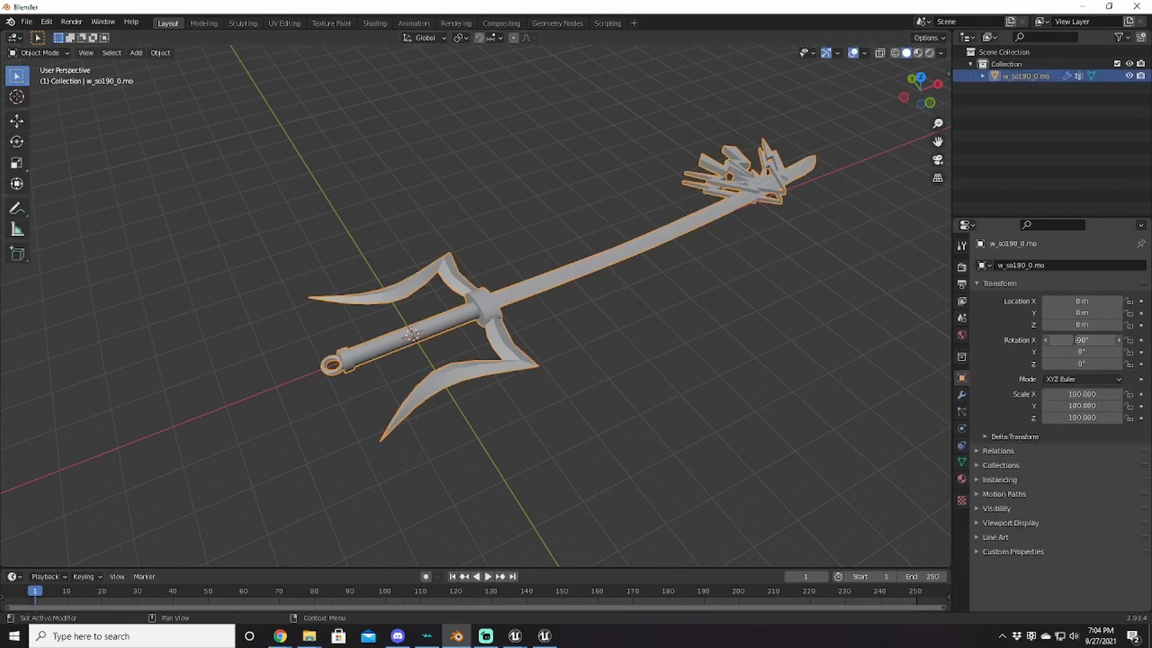
{"action": "type", "text": "0"}
{"action": "key", "text": "Return"}
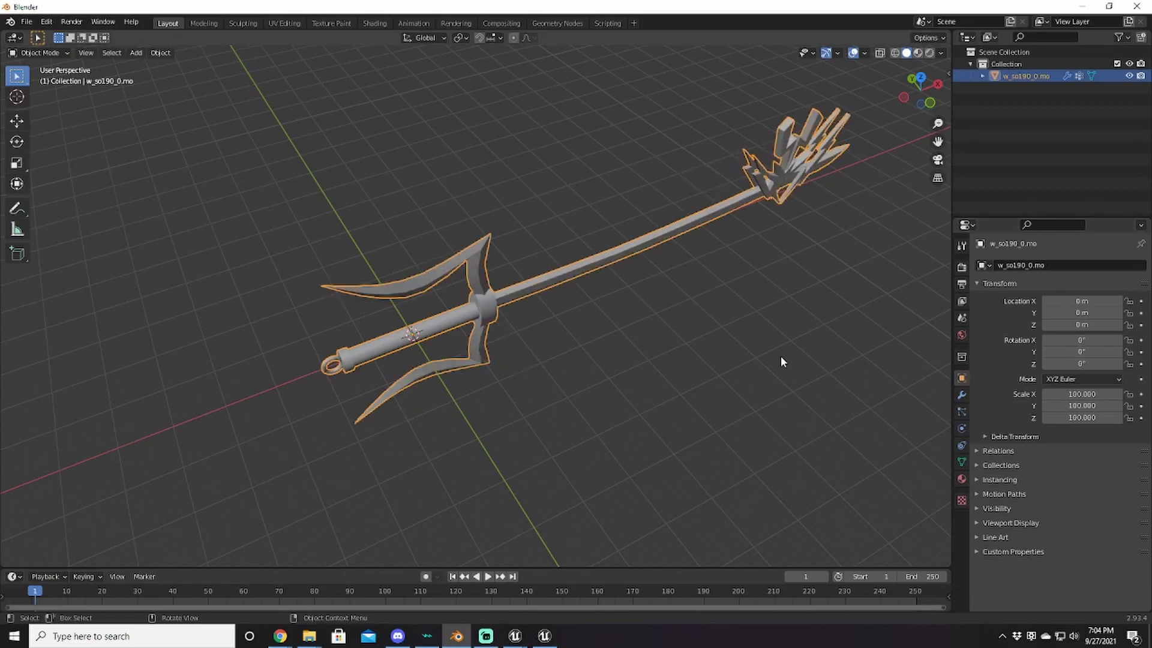
{"action": "middle_click_drag", "start_coordinate": [627, 386], "coordinate": [604, 326]}
{"action": "middle_click_drag", "start_coordinate": [640, 380], "coordinate": [695, 405]}
Step: Export the trident as FBX over imd_so190_key00.fbx in the My modding folder
{"action": "left_click", "coordinate": [26, 22]}
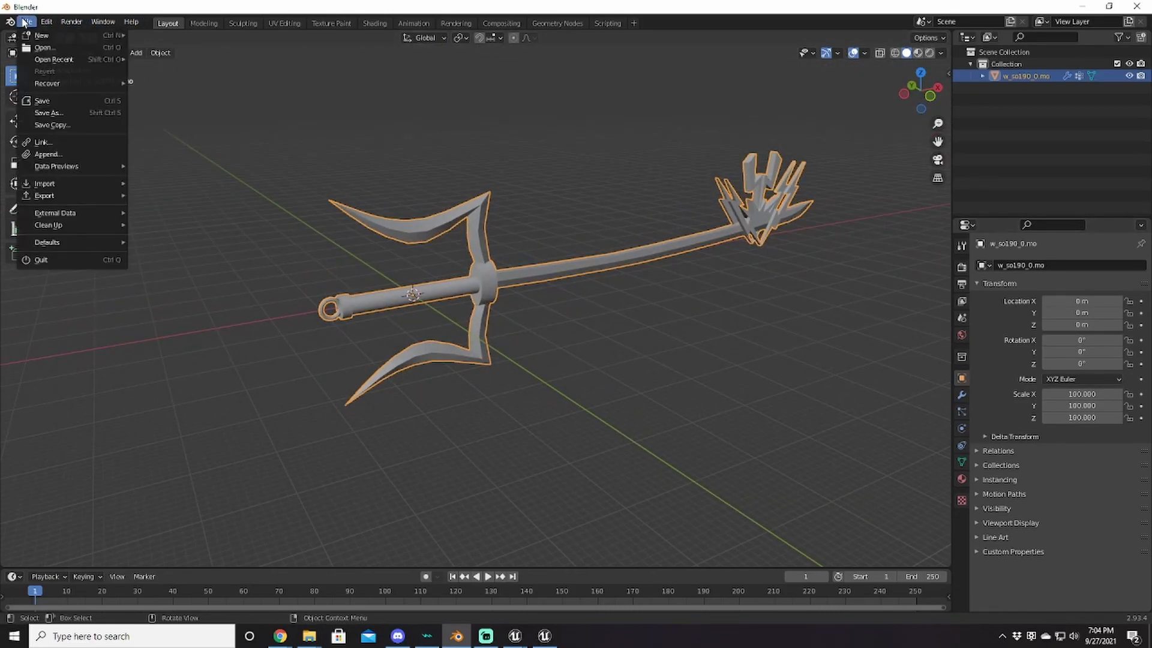
{"action": "mouse_move", "coordinate": [53, 199]}
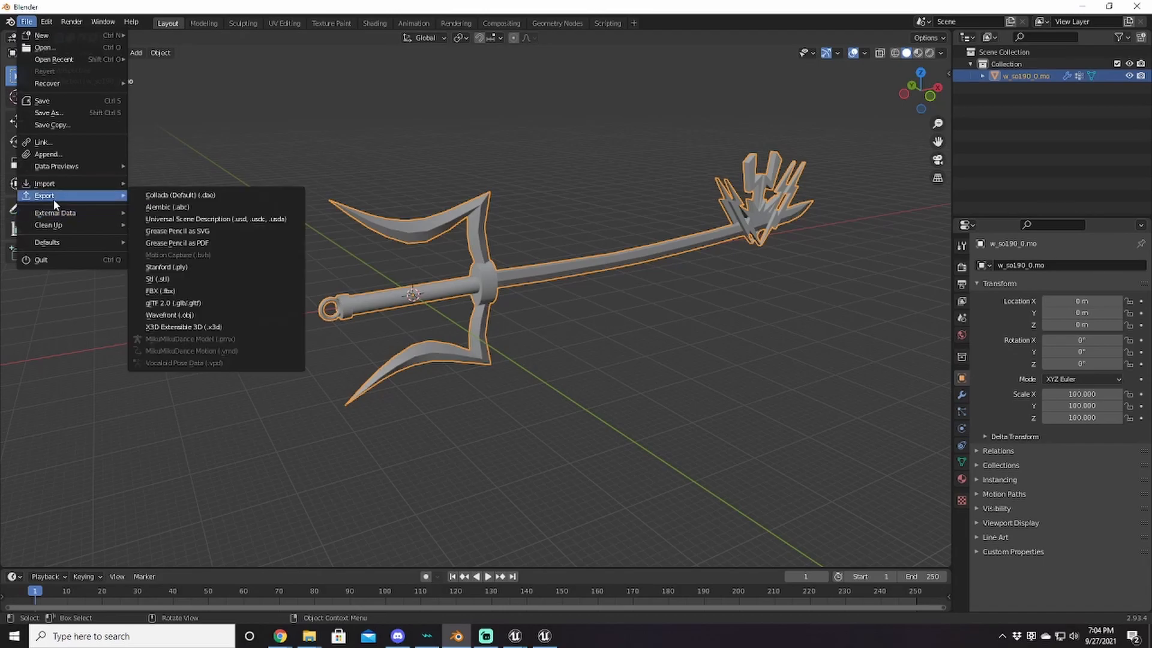
{"action": "left_click", "coordinate": [188, 291]}
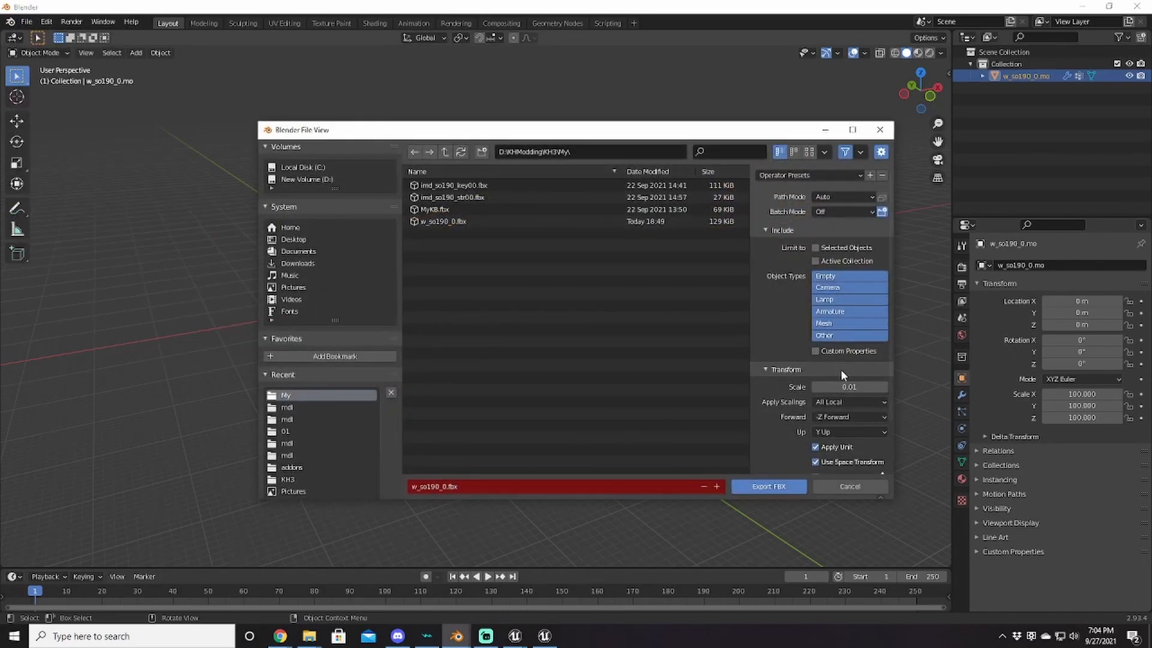
{"action": "scroll", "coordinate": [838, 369], "scroll_direction": "down", "scroll_amount": 2}
{"action": "left_click", "coordinate": [780, 438]}
{"action": "scroll", "coordinate": [797, 397], "scroll_direction": "down", "scroll_amount": 3}
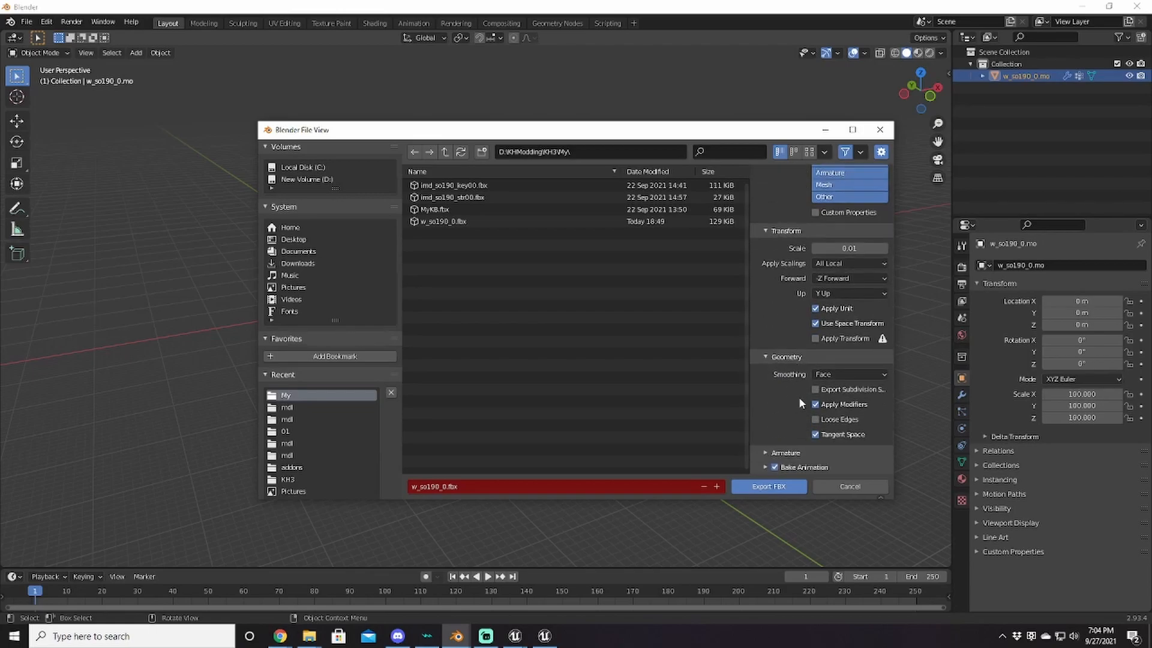
{"action": "left_click", "coordinate": [771, 453]}
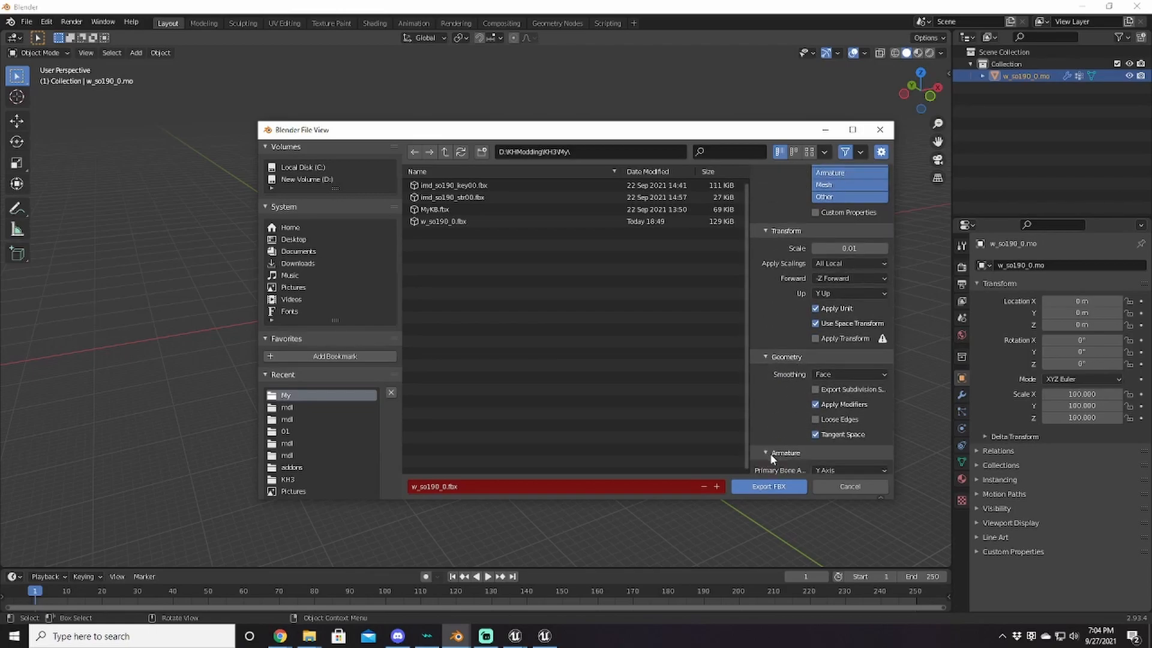
{"action": "scroll", "coordinate": [798, 360], "scroll_direction": "down", "scroll_amount": 3}
{"action": "scroll", "coordinate": [795, 342], "scroll_direction": "down", "scroll_amount": 1}
{"action": "scroll", "coordinate": [790, 325], "scroll_direction": "up", "scroll_amount": 2}
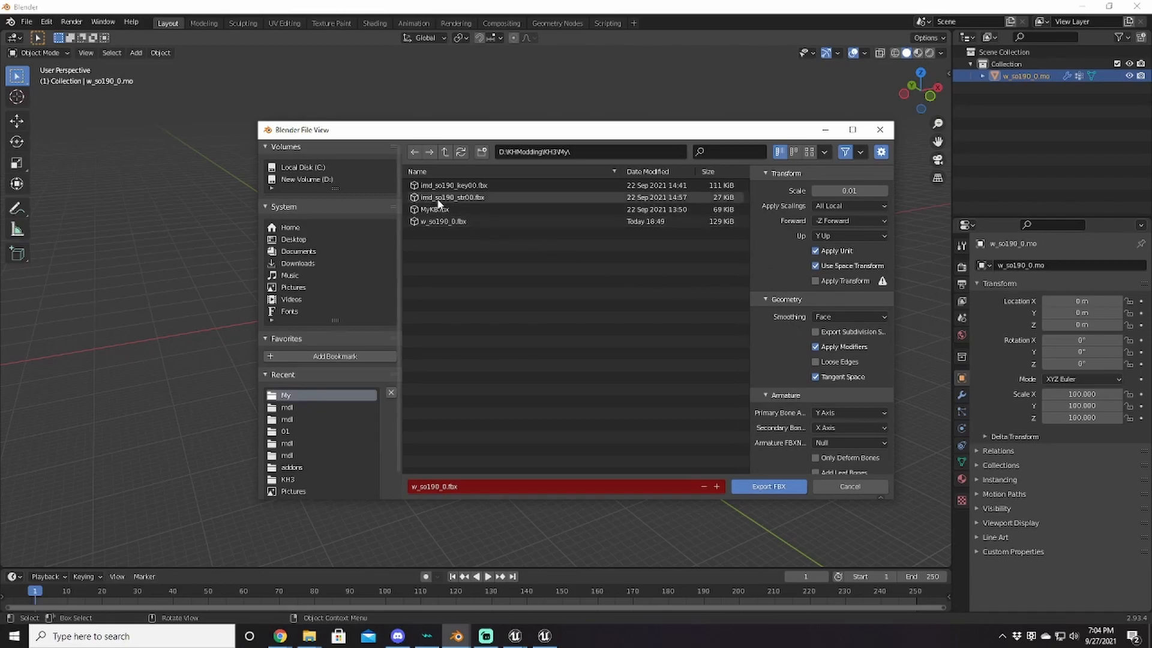
{"action": "left_click", "coordinate": [449, 187]}
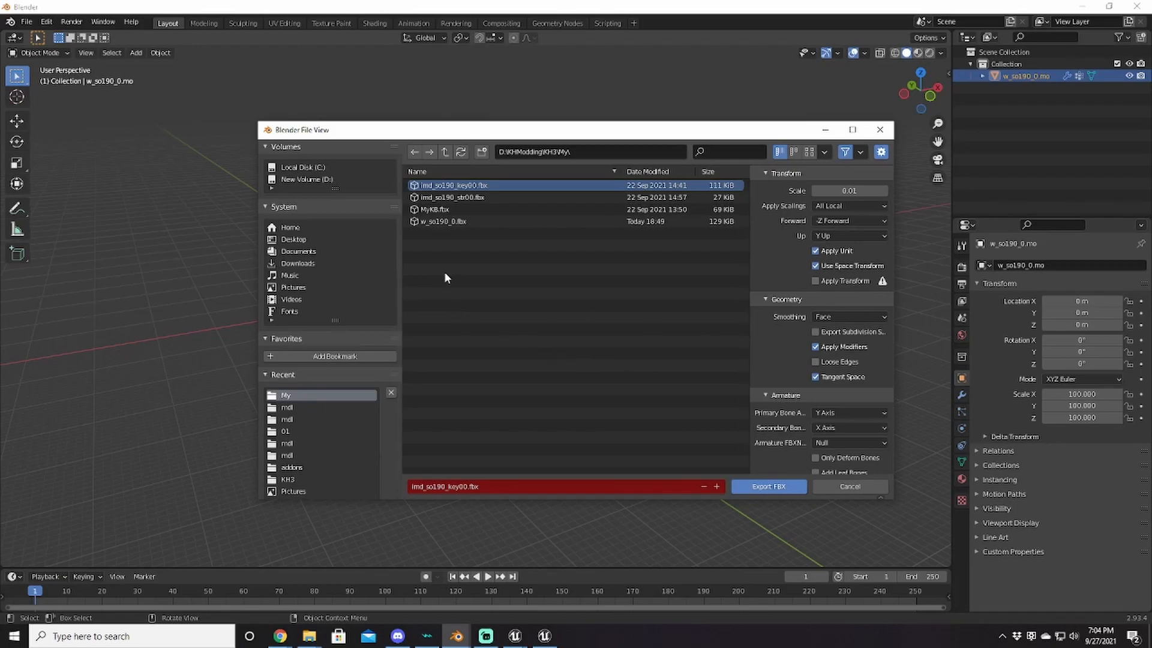
{"action": "left_click", "coordinate": [776, 486]}
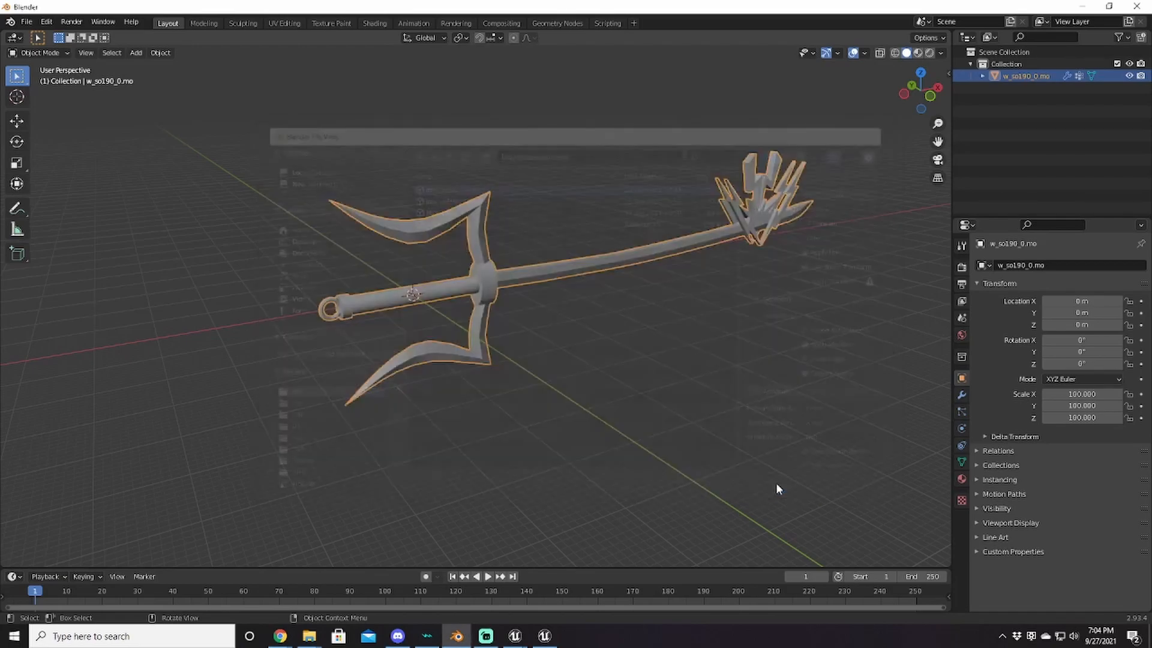
Step: In the Content Browser, go to Content/Effects/wep/w_so190/mdl and start an import there
{"action": "left_click", "coordinate": [514, 636]}
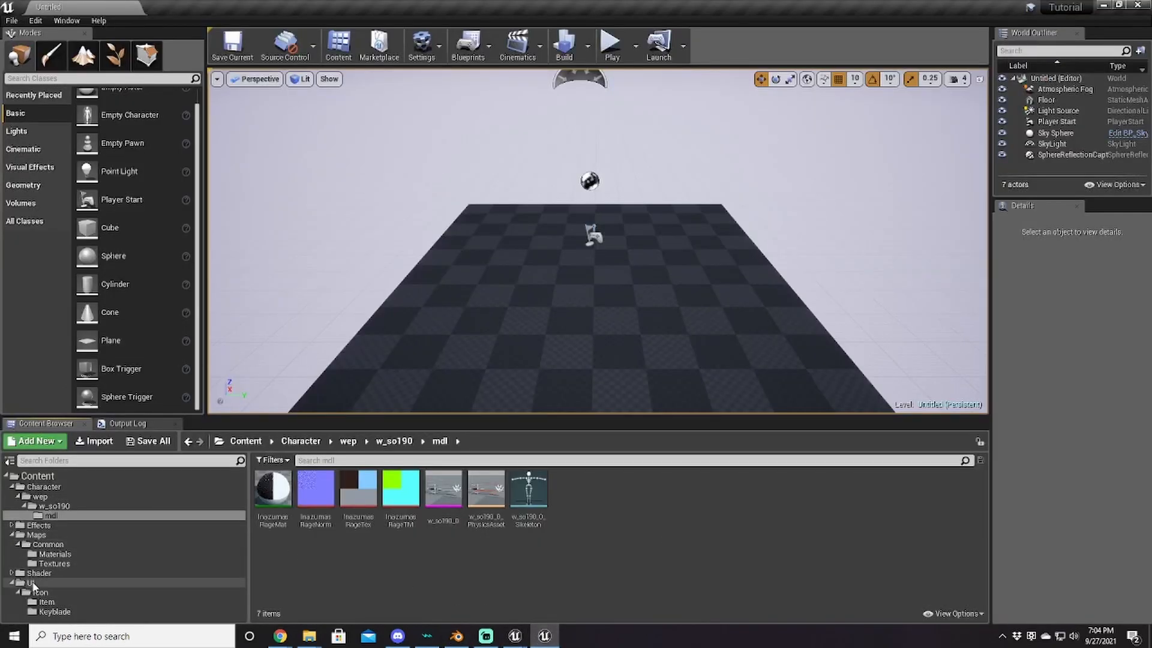
{"action": "left_click", "coordinate": [12, 582]}
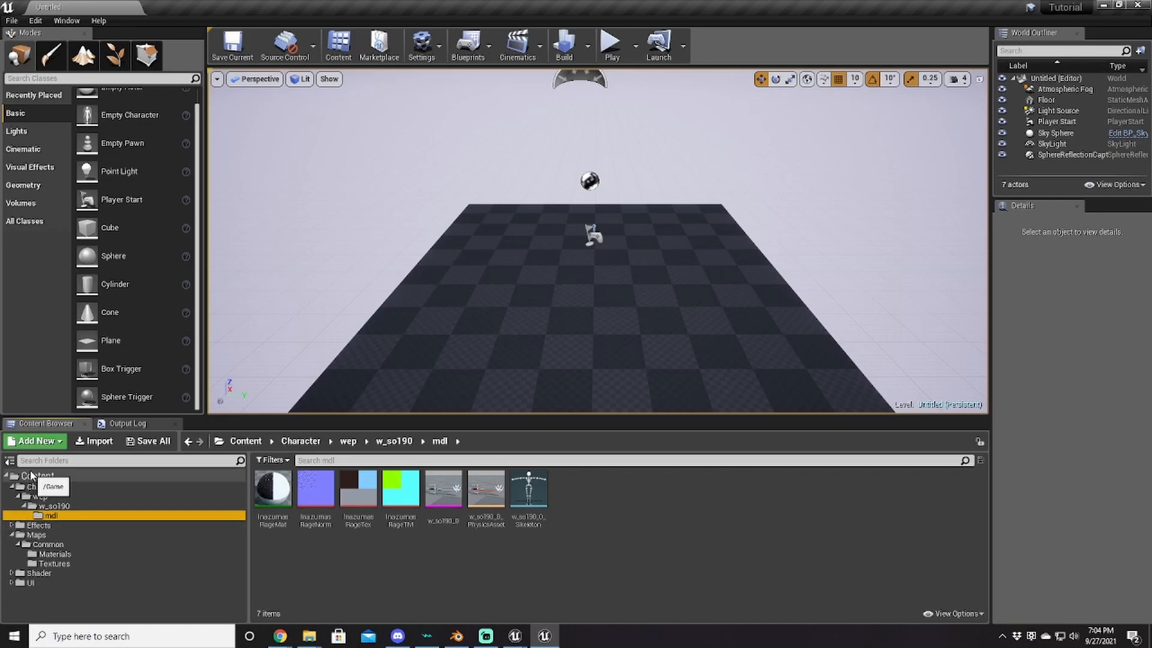
{"action": "left_click", "coordinate": [33, 476]}
{"action": "double_click", "coordinate": [316, 488]}
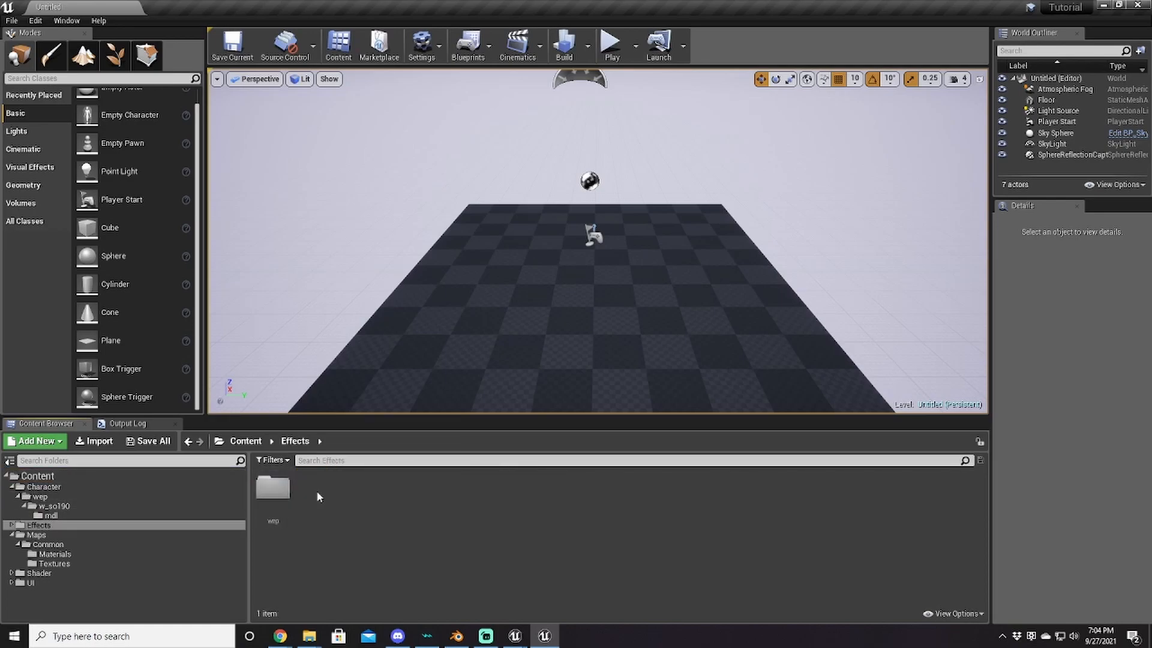
{"action": "double_click", "coordinate": [273, 488]}
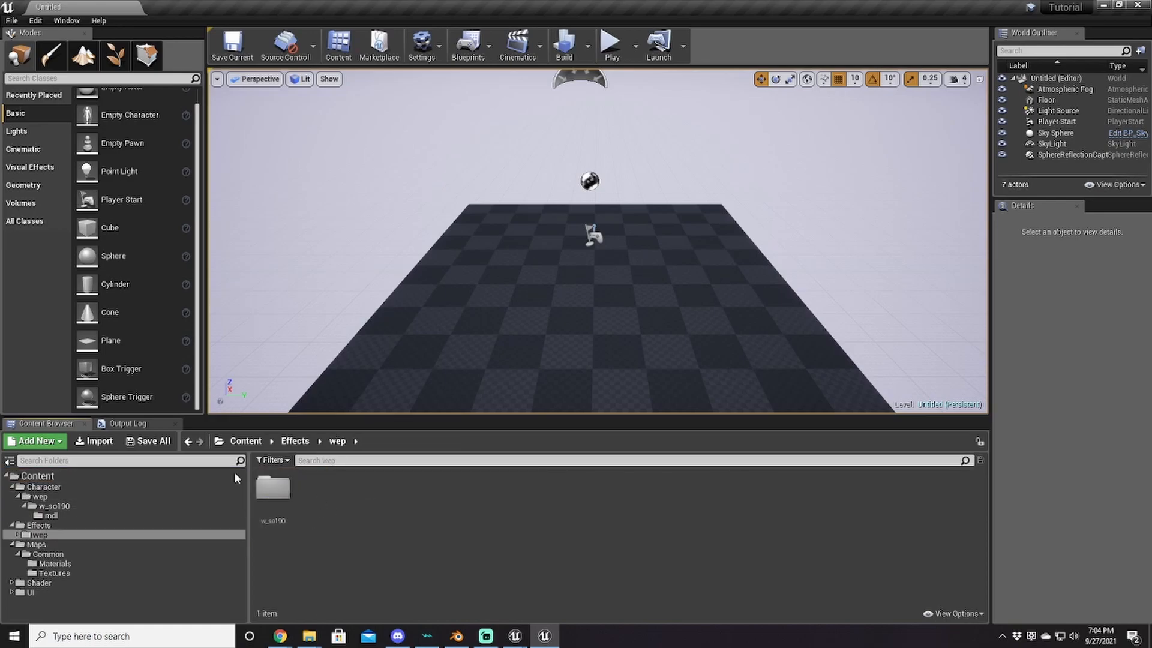
{"action": "double_click", "coordinate": [286, 510]}
{"action": "double_click", "coordinate": [286, 510]}
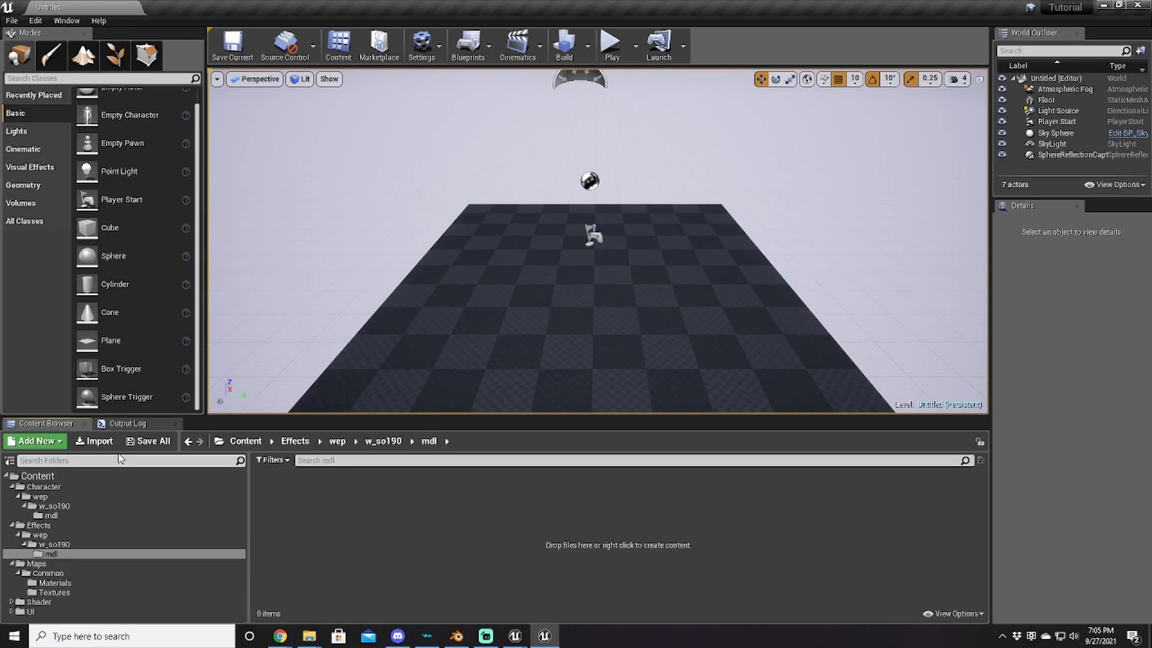
{"action": "left_click", "coordinate": [100, 441]}
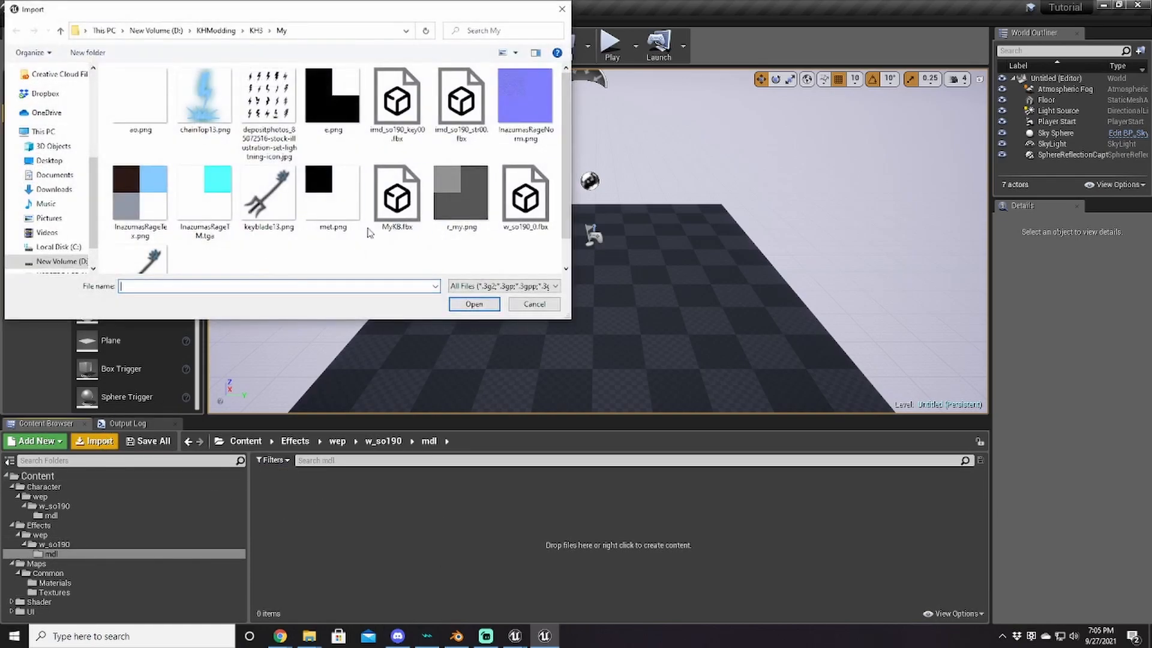
Step: Import imd_so190_key00.fbx into the mdl folder as a static mesh
{"action": "left_click", "coordinate": [399, 114]}
{"action": "double_click", "coordinate": [399, 114]}
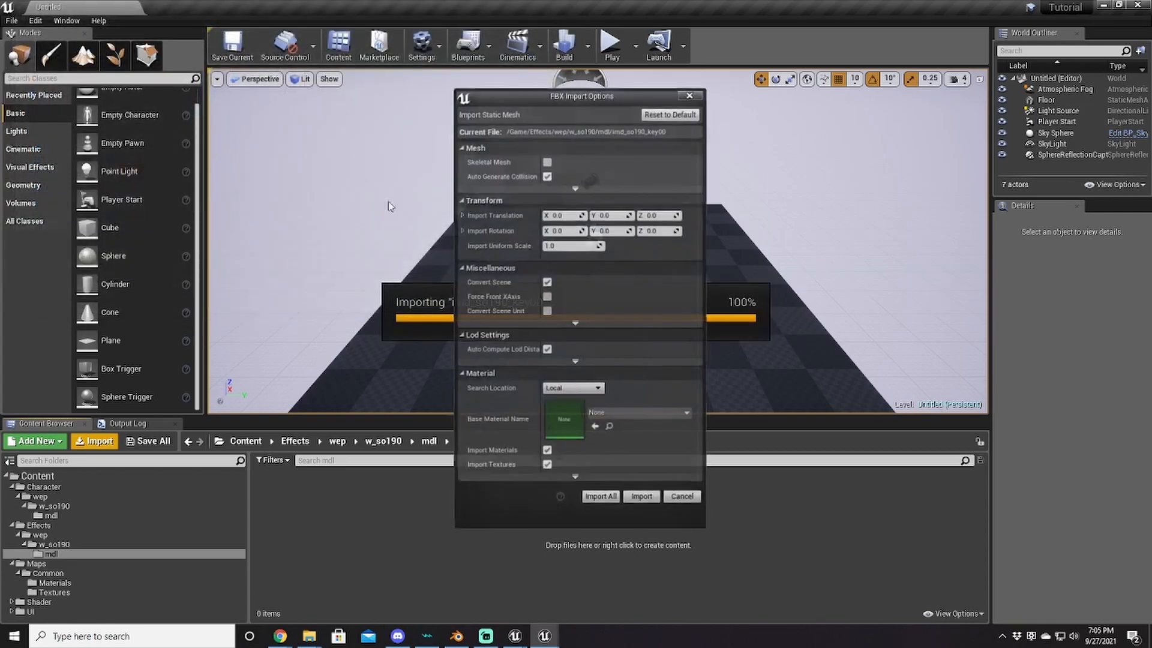
{"action": "left_click", "coordinate": [640, 491]}
Step: Force-delete the extra Material_001 and save the imported imd_so190_key00 mesh
{"action": "left_click", "coordinate": [324, 503]}
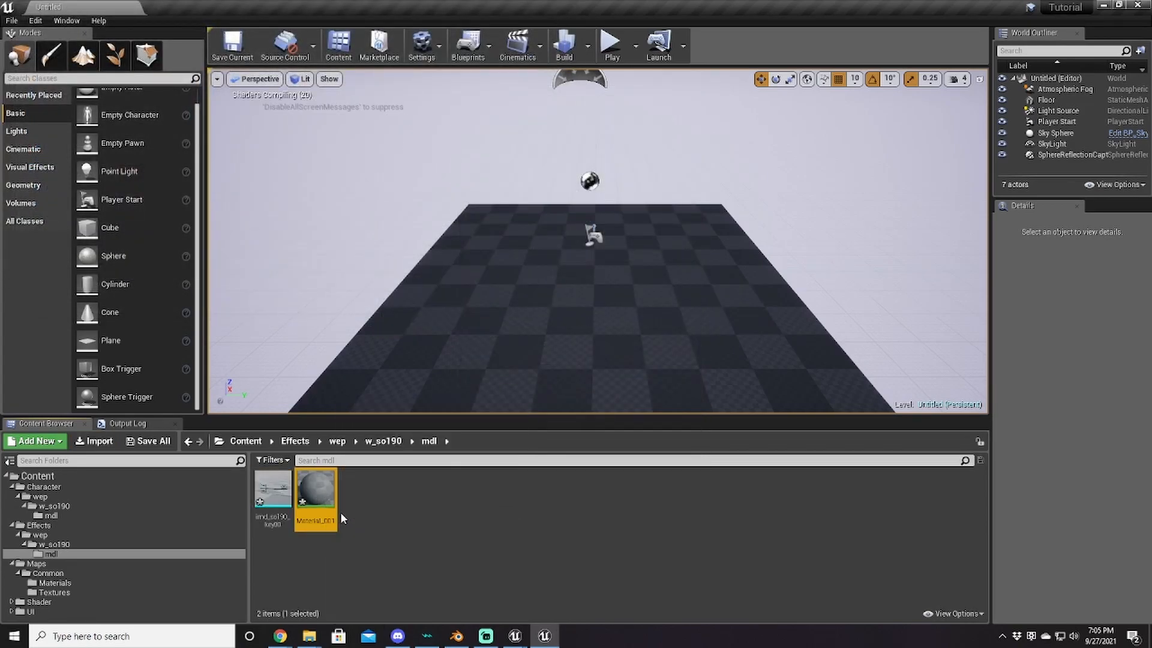
{"action": "key", "text": "Delete"}
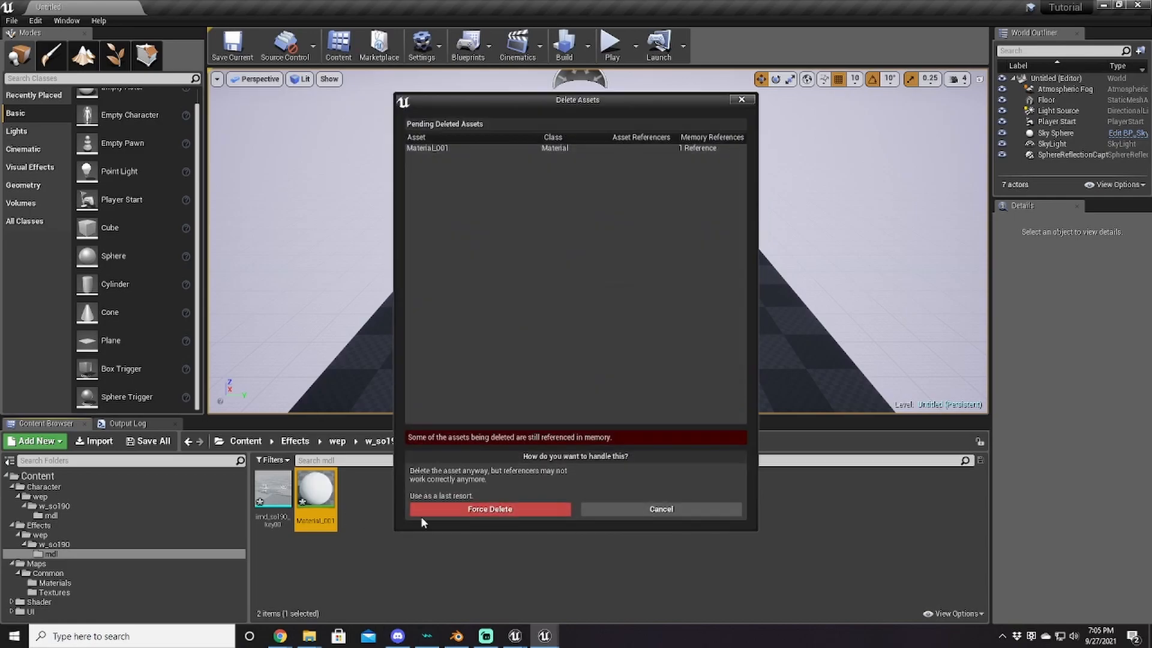
{"action": "left_click", "coordinate": [480, 507]}
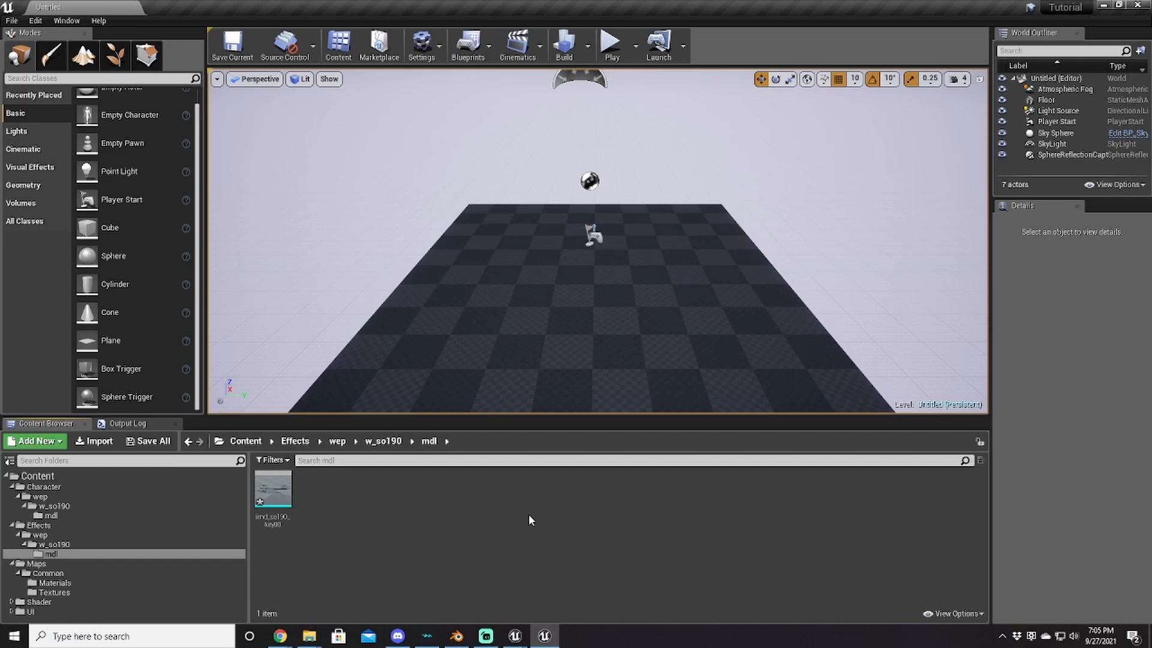
{"action": "left_click", "coordinate": [285, 496]}
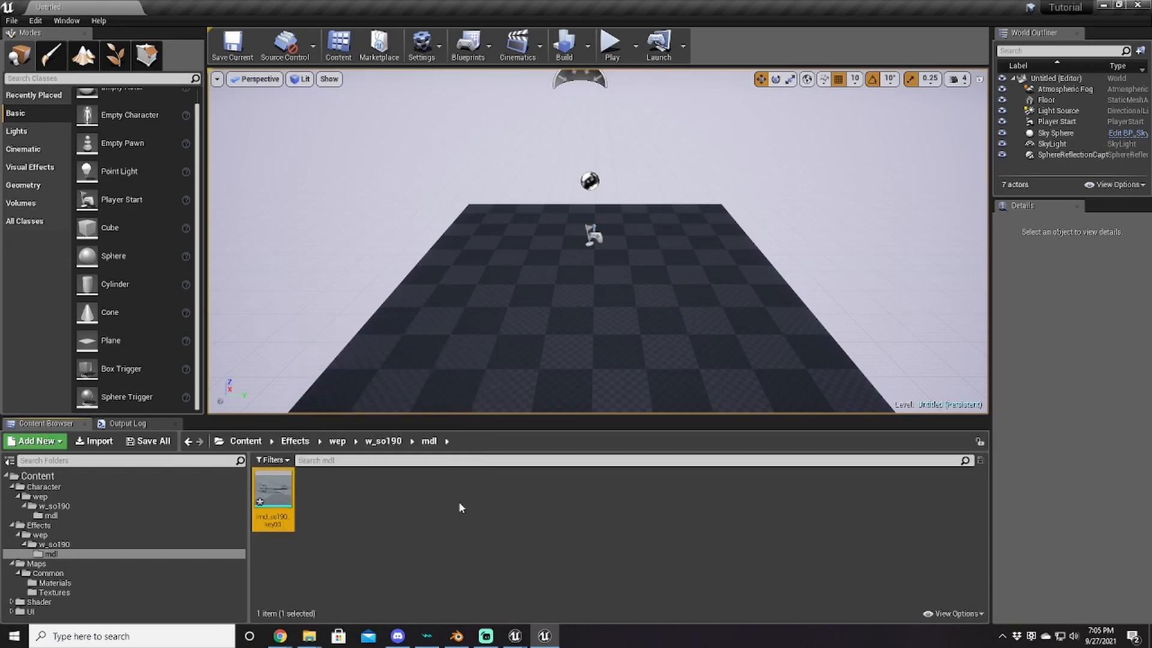
{"action": "key", "text": "ctrl+s"}
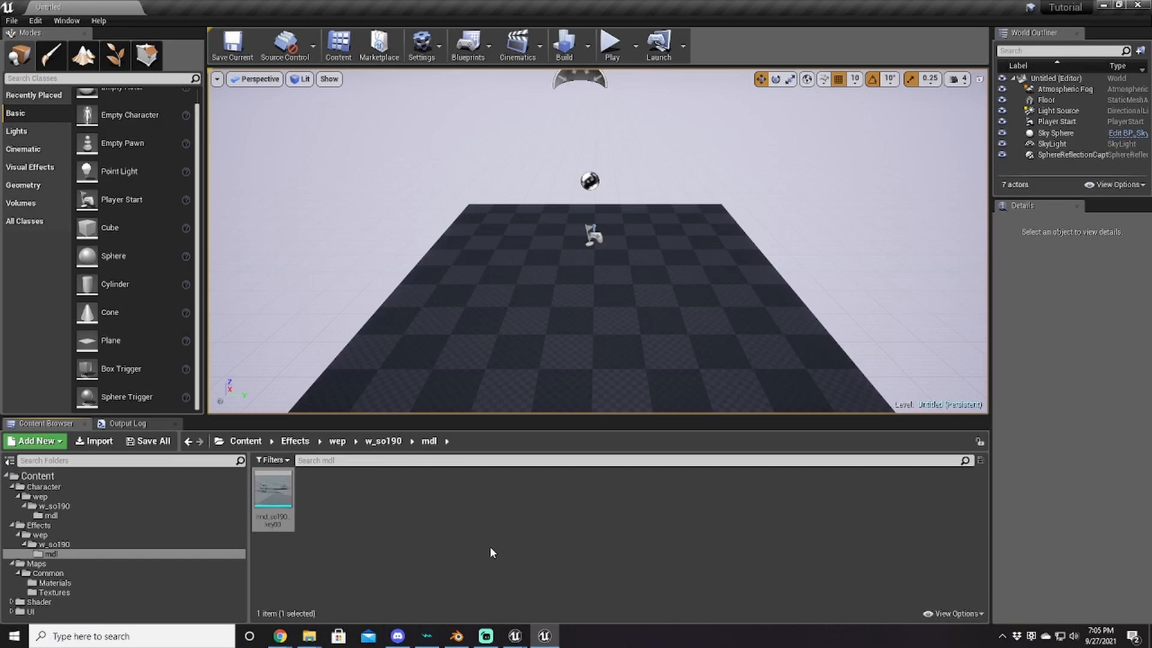
Step: Open the imd_so190_str00 package in UE Viewer and orbit around its mesh
{"action": "mouse_move", "coordinate": [514, 634]}
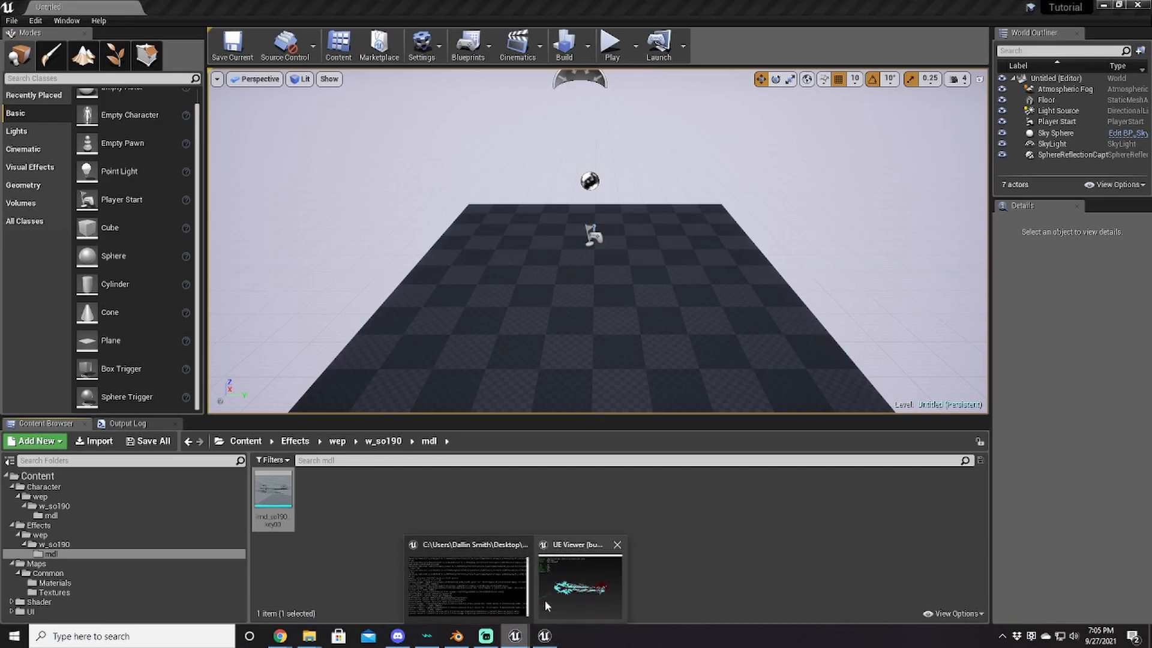
{"action": "left_click", "coordinate": [549, 594]}
{"action": "left_click", "coordinate": [346, 150]}
{"action": "left_click", "coordinate": [346, 150]}
{"action": "left_click", "coordinate": [346, 150]}
{"action": "left_click", "coordinate": [383, 164]}
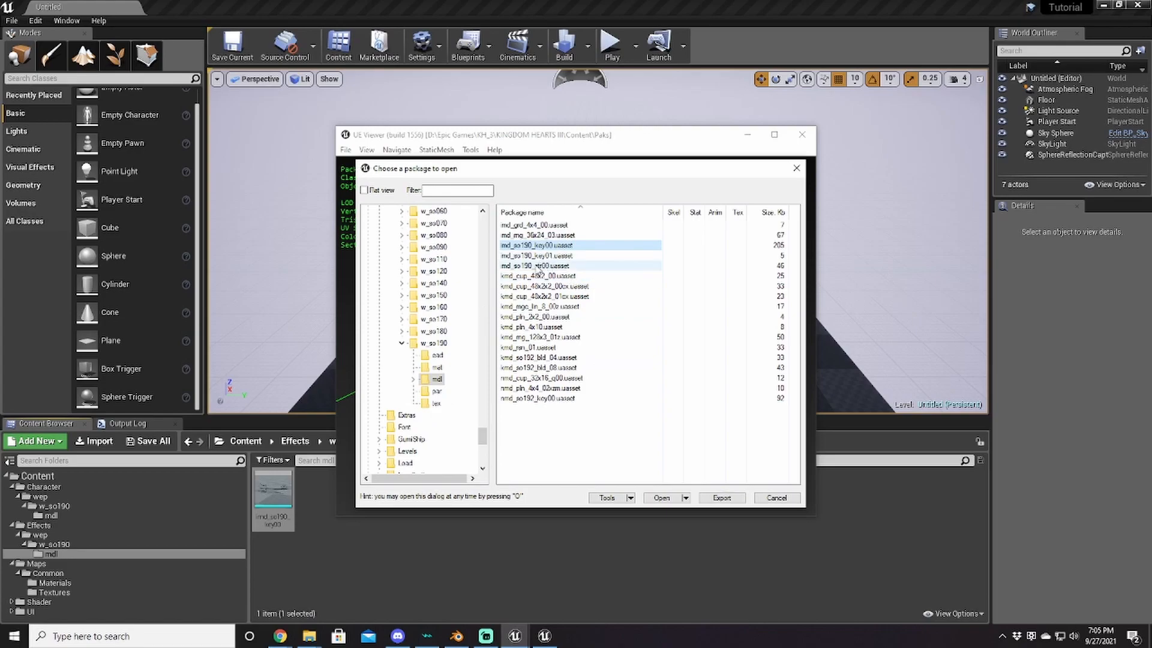
{"action": "left_click", "coordinate": [508, 267]}
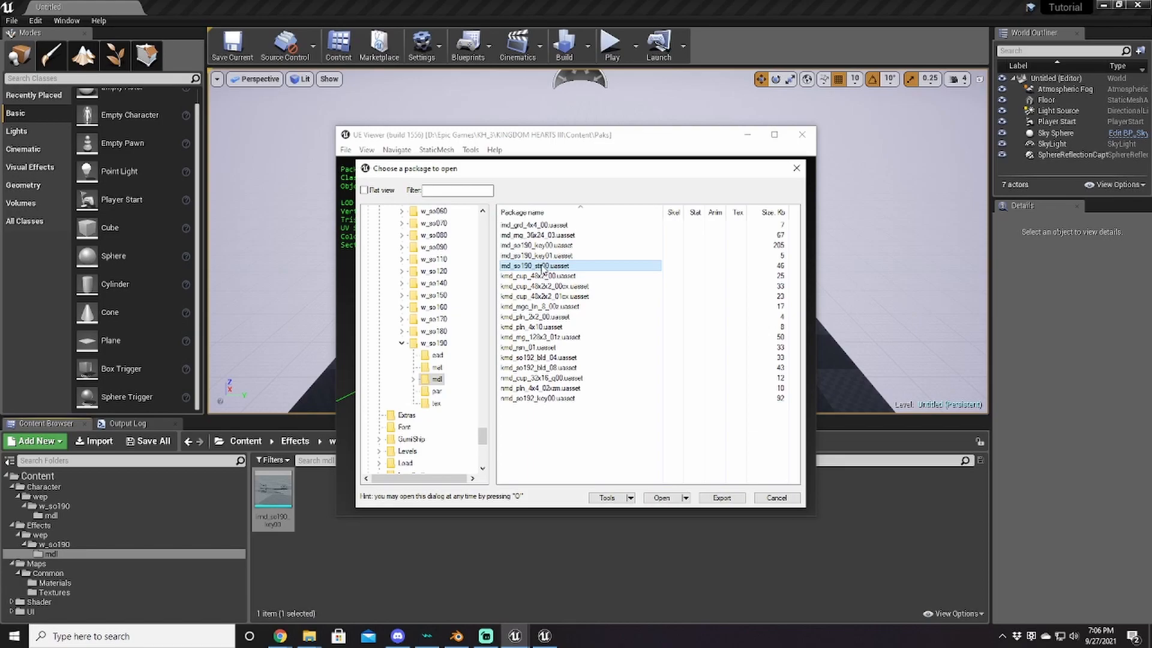
{"action": "double_click", "coordinate": [541, 265]}
{"action": "left_click_drag", "start_coordinate": [541, 265], "coordinate": [403, 227]}
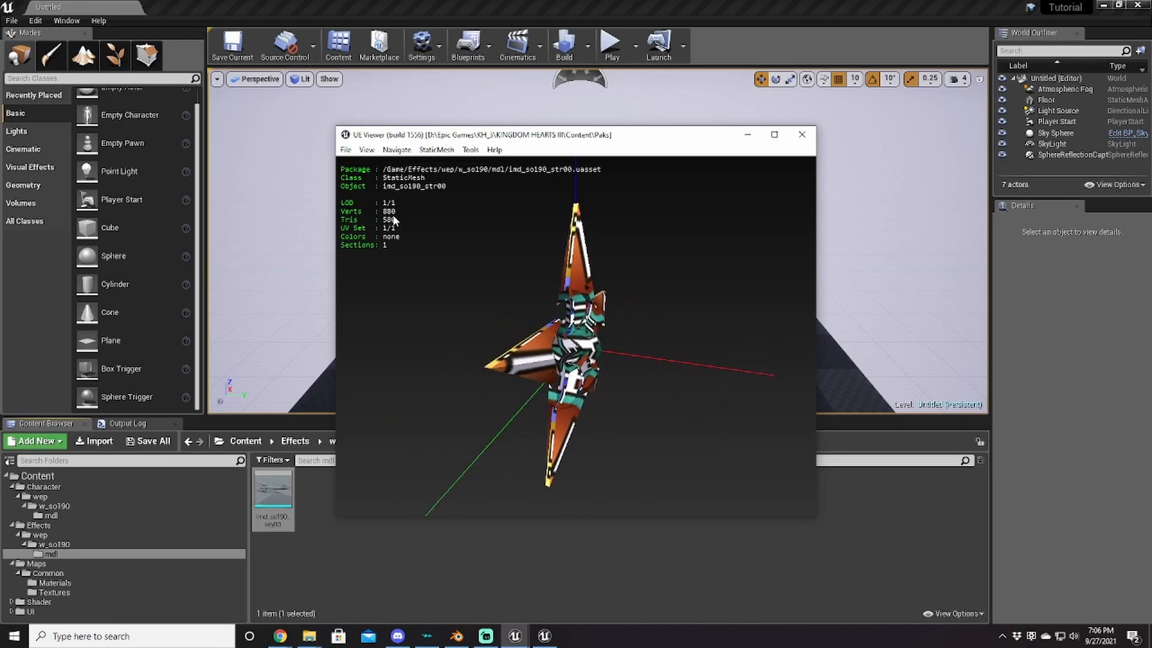
Step: Export the imd_so190_str00 package with the default ActorX (psk) settings
{"action": "left_click", "coordinate": [346, 150]}
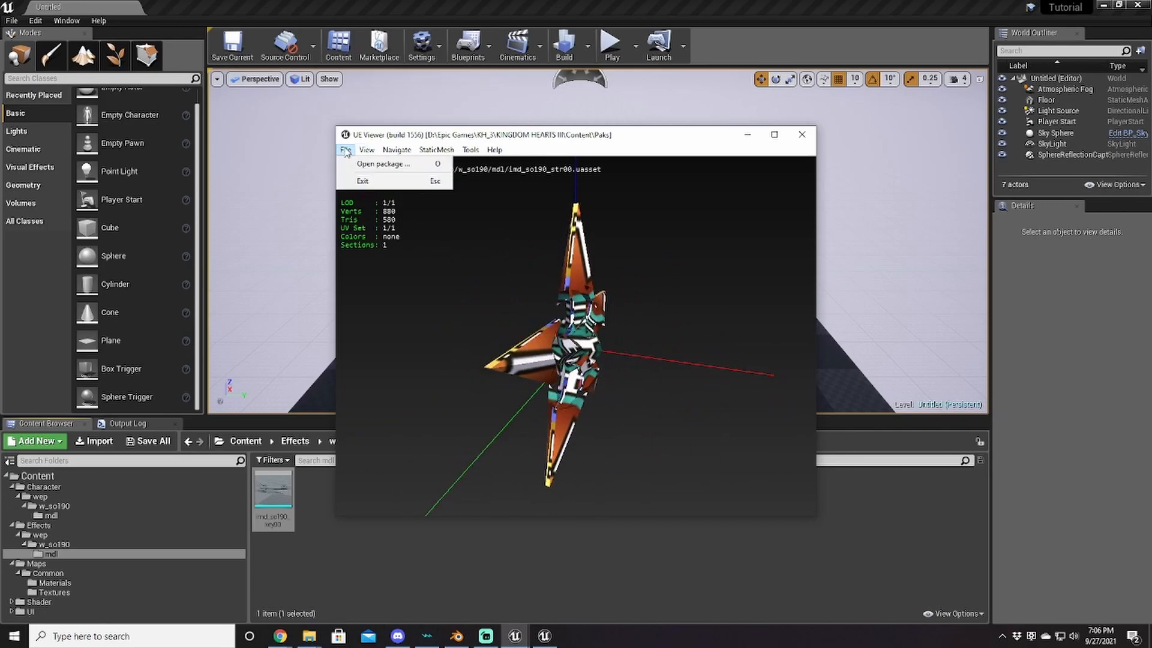
{"action": "left_click", "coordinate": [379, 164]}
{"action": "left_click", "coordinate": [722, 497]}
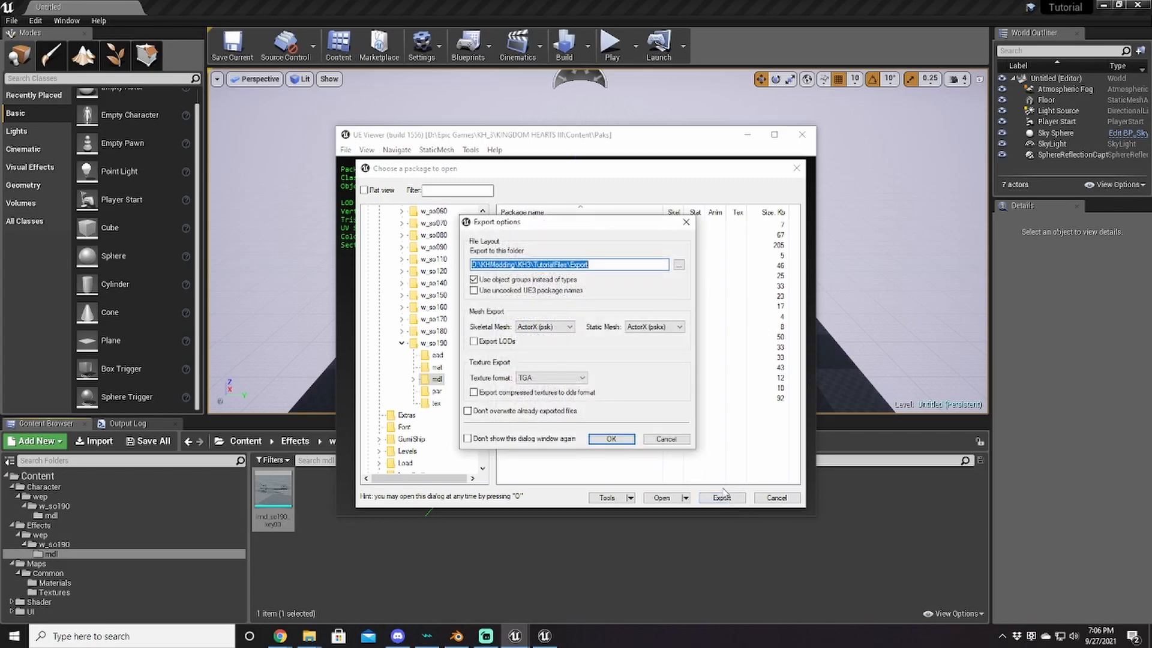
{"action": "left_click", "coordinate": [625, 442]}
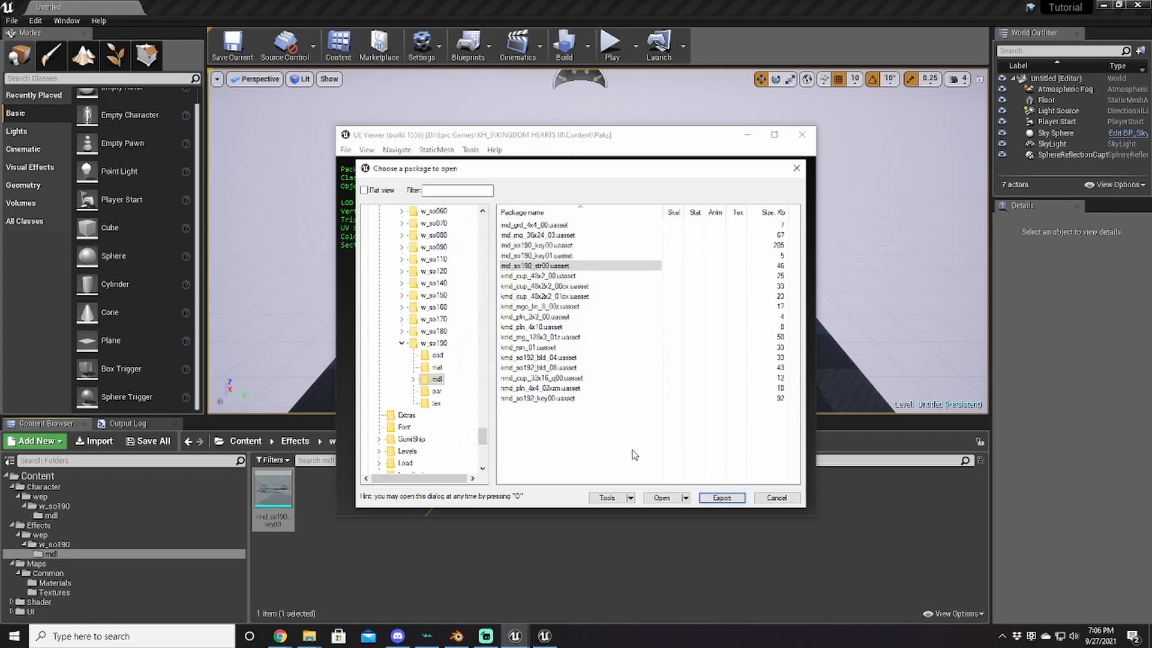
{"action": "mouse_move", "coordinate": [522, 640]}
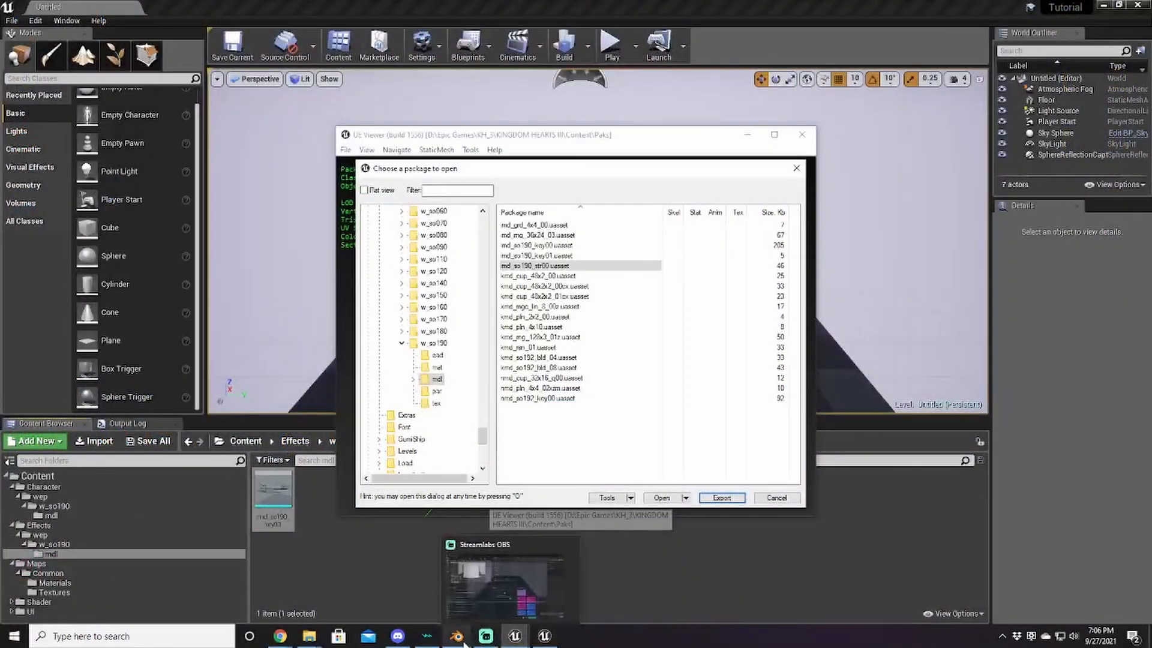
Step: Delete the trident from the Blender scene and start a Skeleton Mesh (.psk) import
{"action": "left_click", "coordinate": [459, 639]}
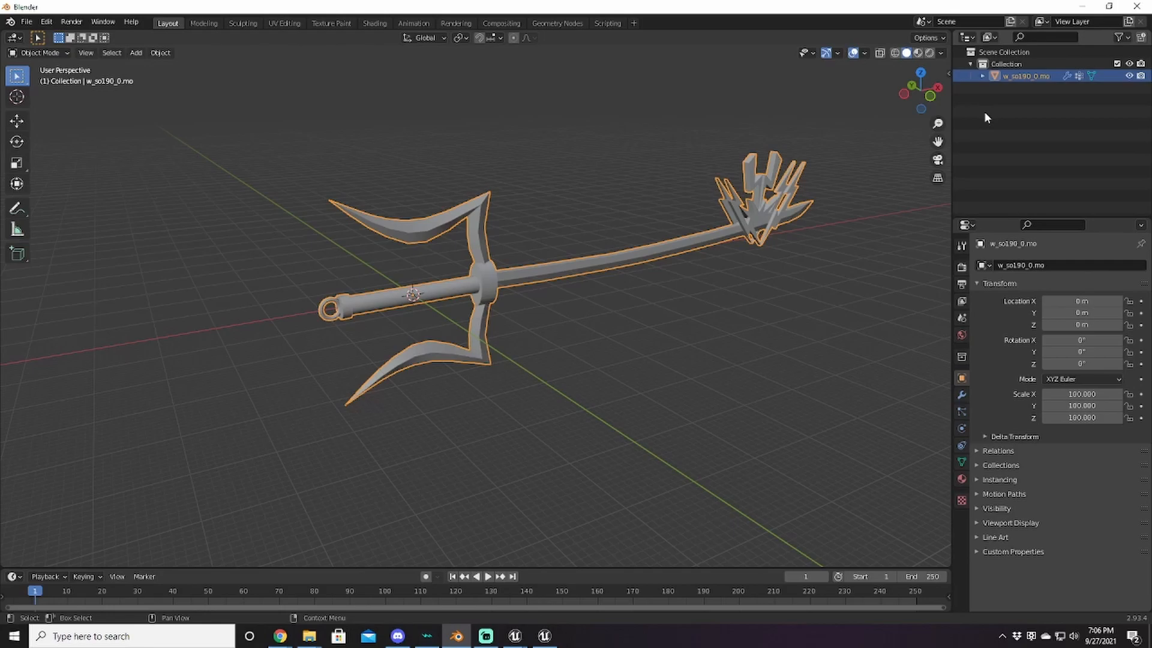
{"action": "key", "text": "Delete"}
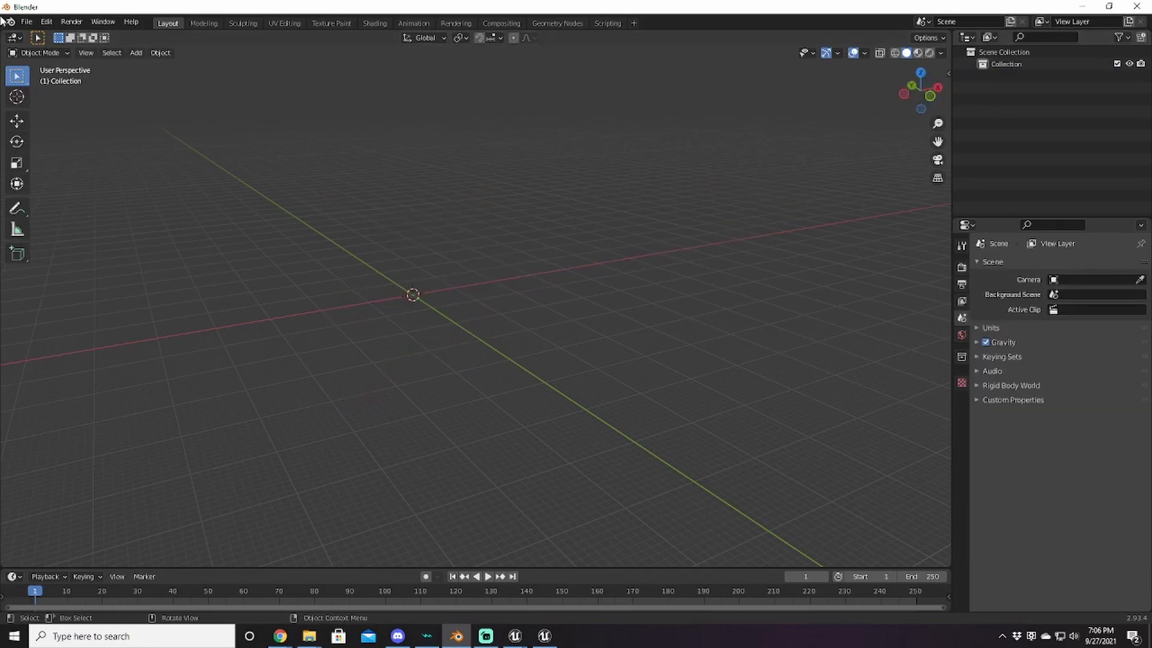
{"action": "left_click", "coordinate": [27, 21]}
{"action": "mouse_move", "coordinate": [79, 182]}
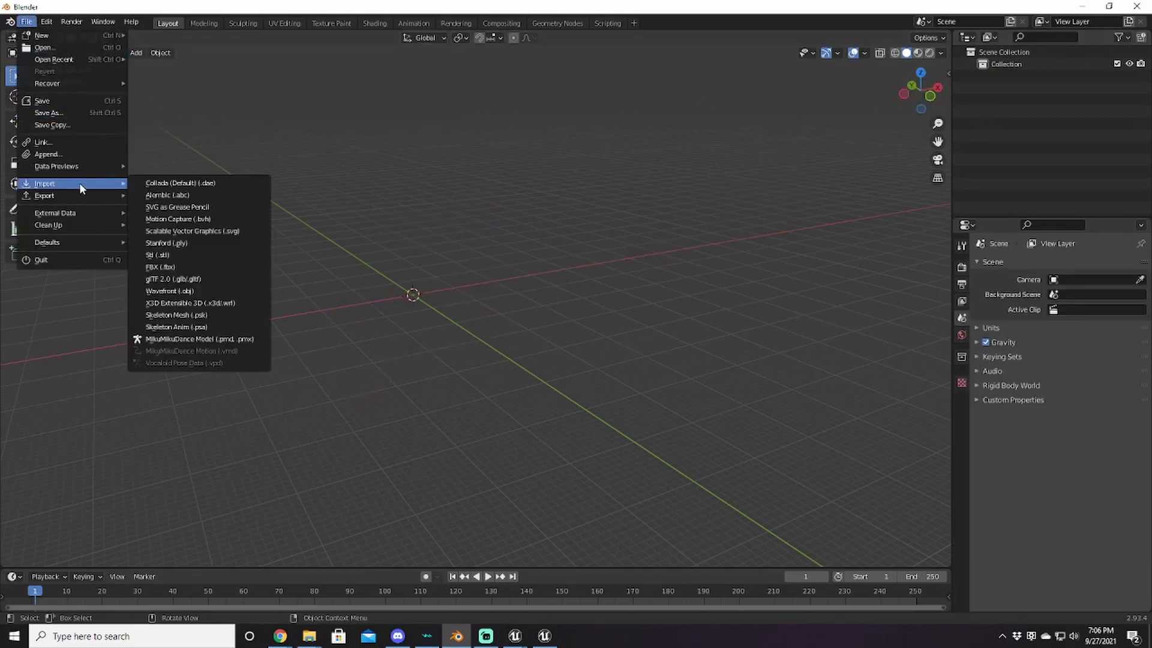
{"action": "left_click", "coordinate": [198, 315]}
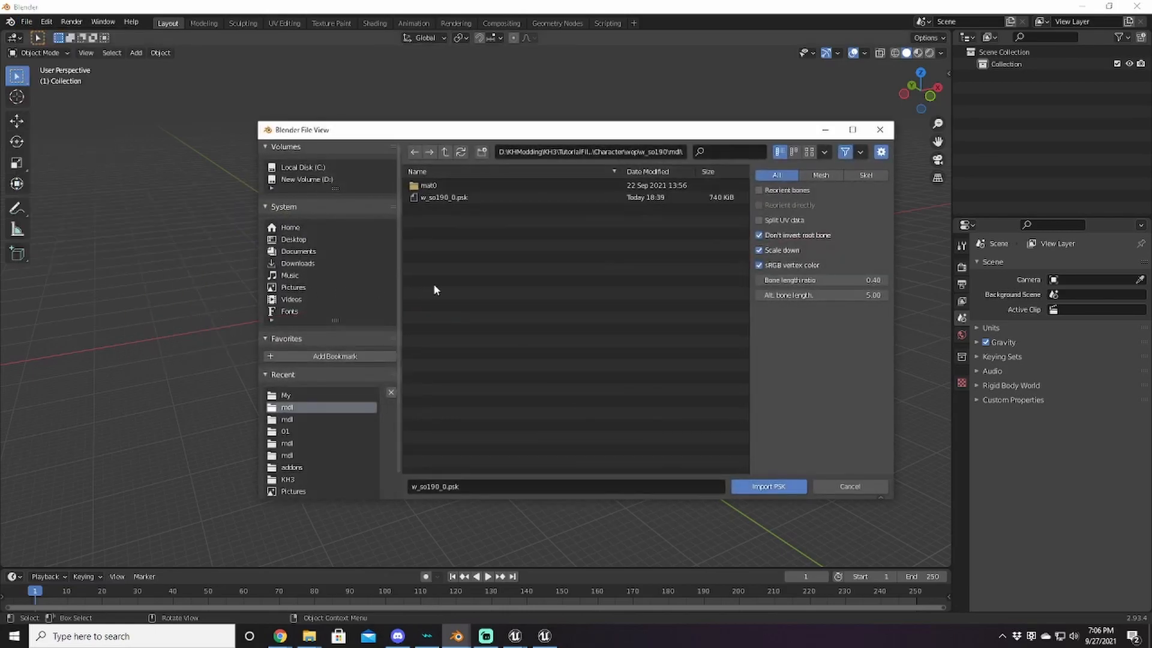
Step: Import imd_so190_str00.pskx from Effects\wep\w_so190\mdl and bring the star mesh into view
{"action": "left_click", "coordinate": [444, 153]}
{"action": "left_click", "coordinate": [444, 153]}
{"action": "left_click", "coordinate": [444, 153]}
{"action": "left_click", "coordinate": [443, 154]}
{"action": "double_click", "coordinate": [434, 196]}
{"action": "double_click", "coordinate": [435, 195]}
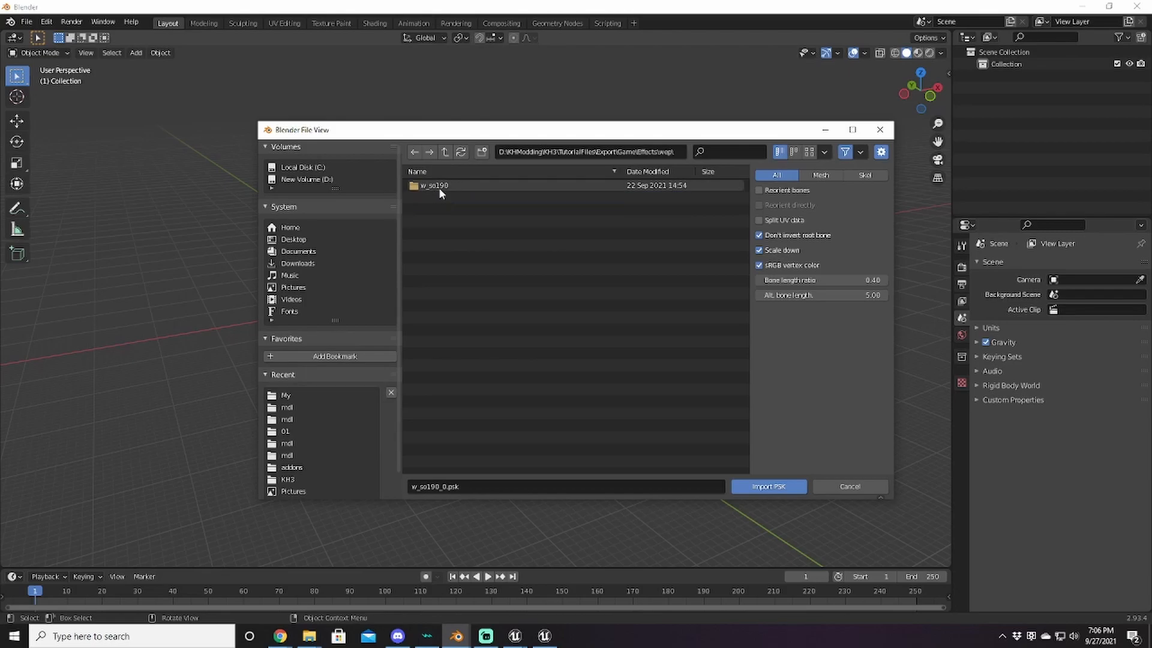
{"action": "double_click", "coordinate": [440, 189]}
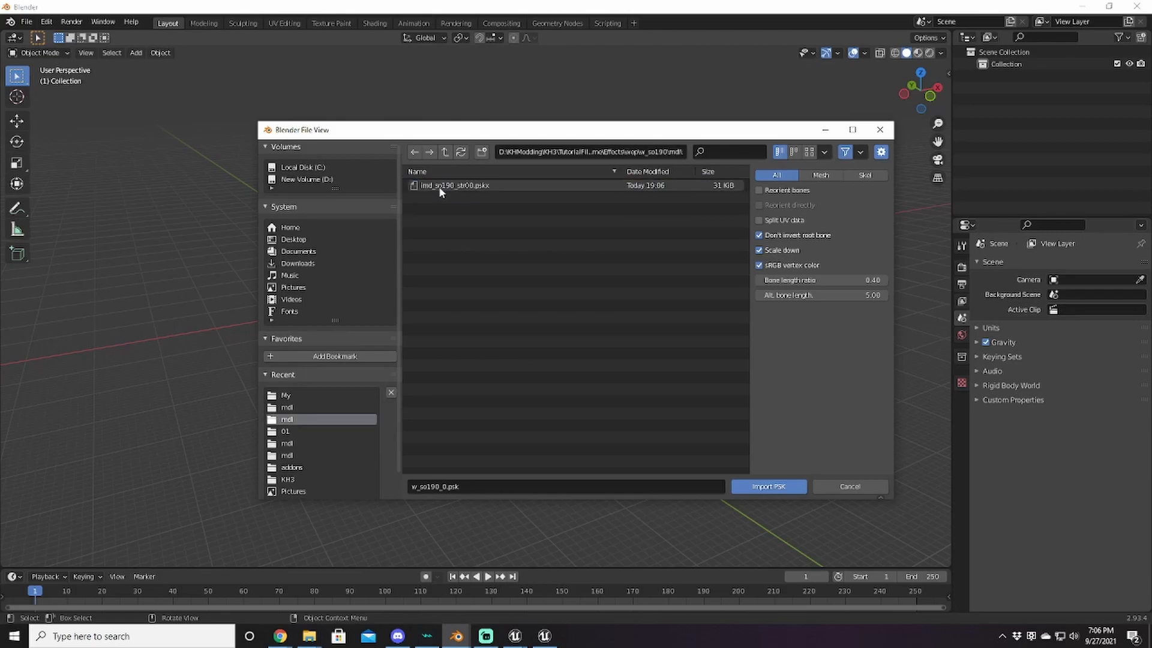
{"action": "double_click", "coordinate": [439, 187]}
{"action": "middle_click_drag", "start_coordinate": [513, 338], "coordinate": [602, 226], "text": "shift"}
{"action": "scroll", "coordinate": [573, 357], "scroll_direction": "up", "scroll_amount": 5}
{"action": "left_click", "coordinate": [26, 22]}
Step: Import imd_so190_str00.fbx into Blender and frame the bolt and star meshes at the origin
{"action": "mouse_move", "coordinate": [45, 22]}
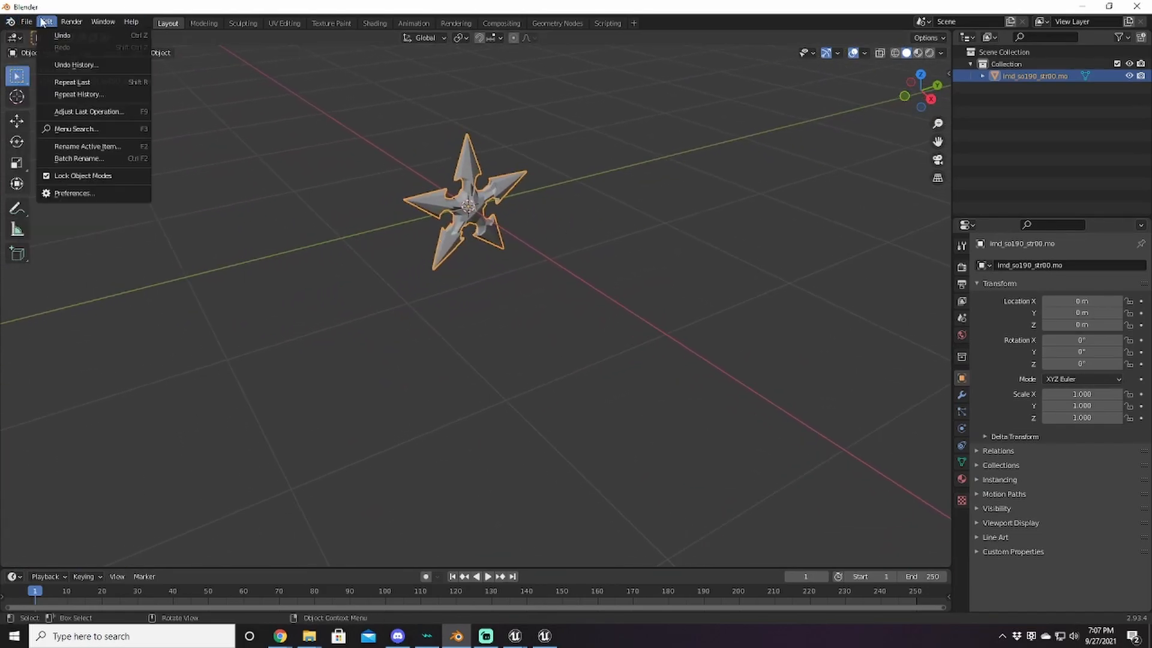
{"action": "mouse_move", "coordinate": [71, 182]}
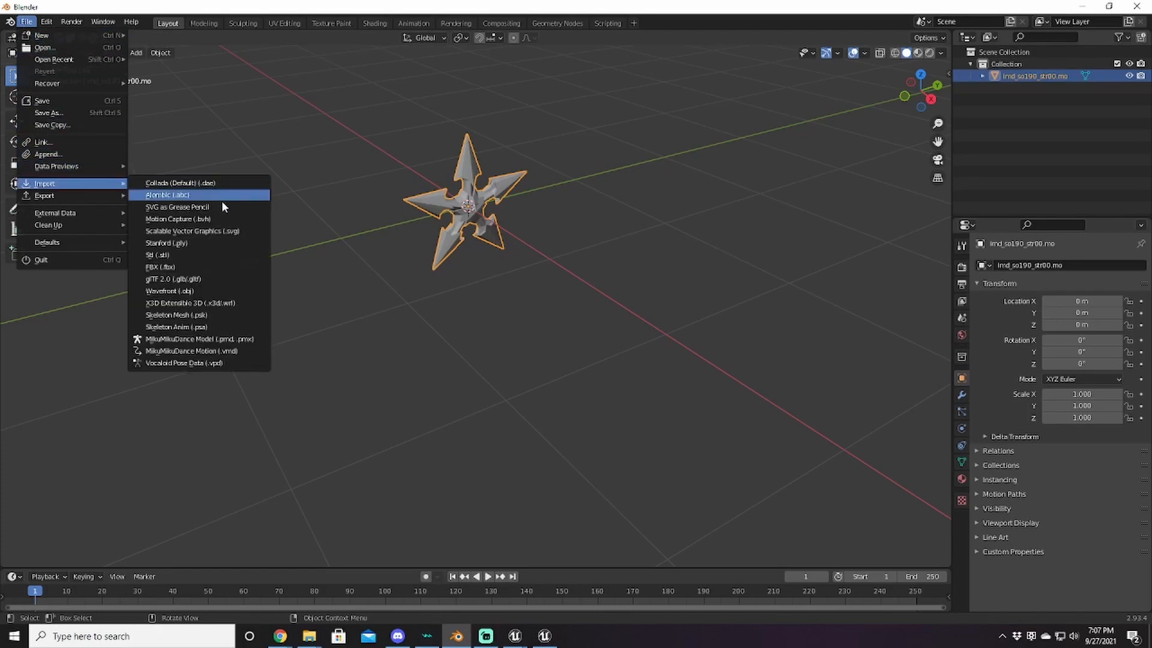
{"action": "left_click", "coordinate": [188, 266]}
{"action": "double_click", "coordinate": [476, 197]}
{"action": "middle_click_drag", "start_coordinate": [586, 266], "coordinate": [592, 363]}
{"action": "left_click", "coordinate": [600, 303]}
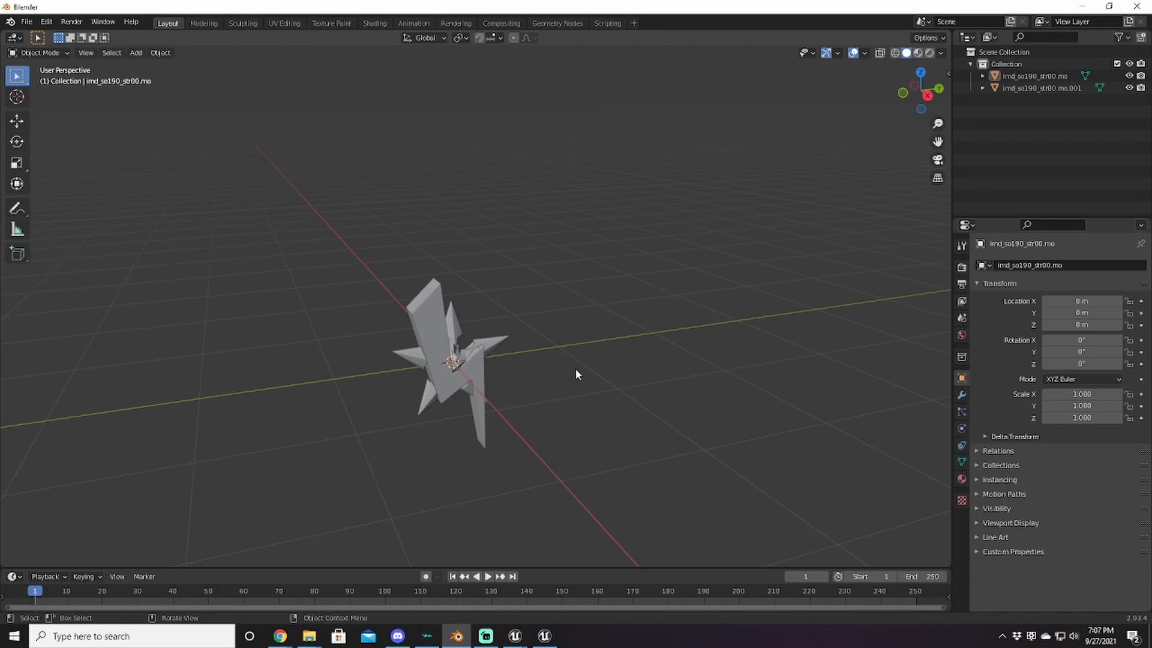
Step: Inspect the star and lightning-bolt meshes in Edit Mode, clearing the star's selection
{"action": "left_click", "coordinate": [454, 317]}
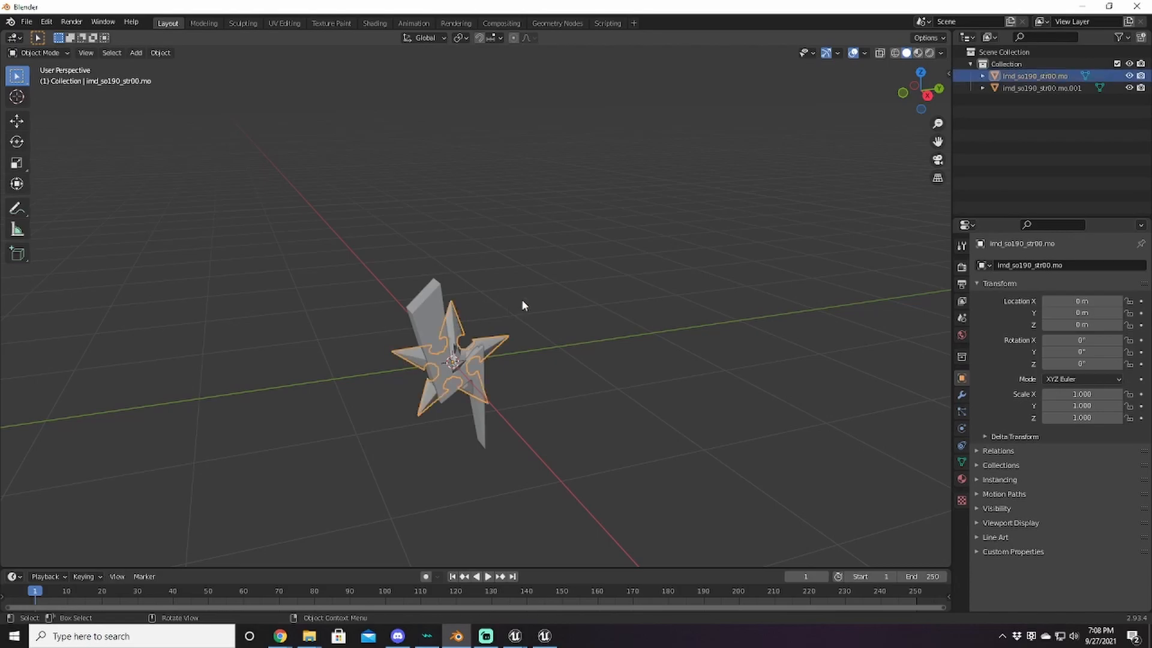
{"action": "key", "text": "Tab"}
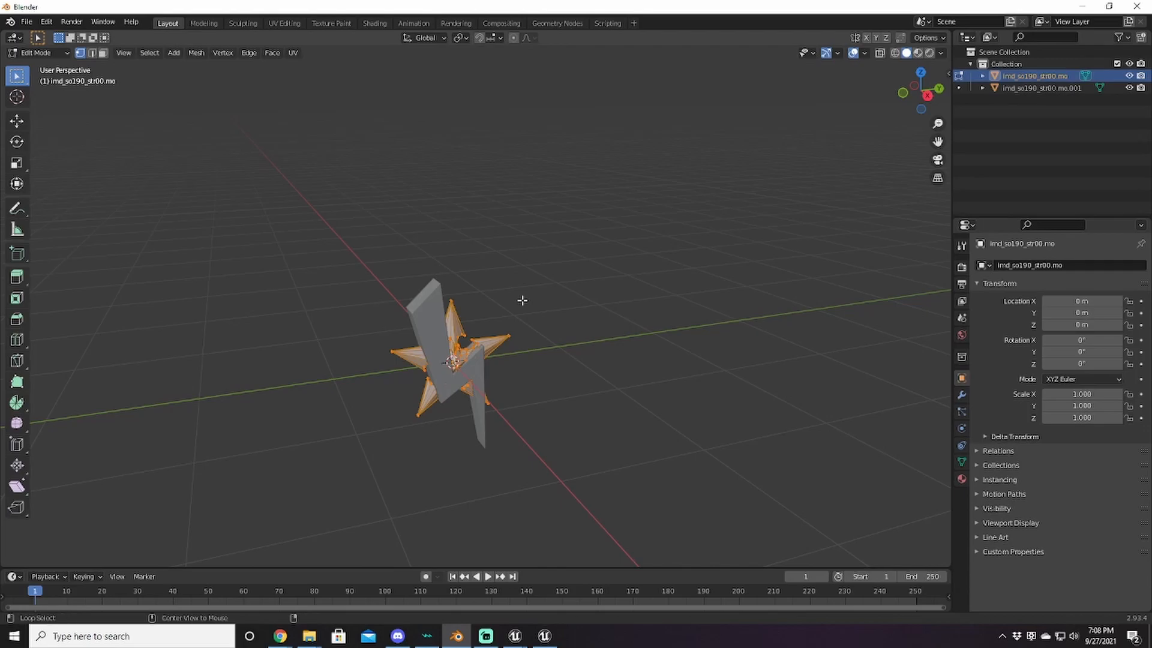
{"action": "key", "text": "alt+a"}
{"action": "key", "text": "Tab"}
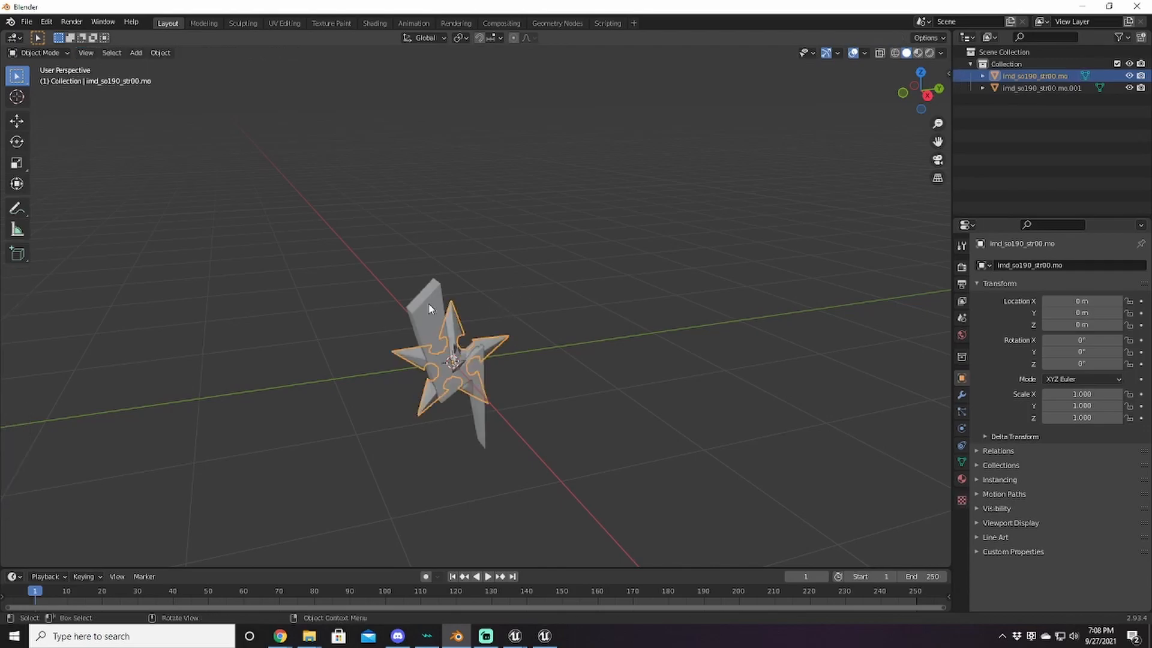
{"action": "left_click", "coordinate": [429, 309]}
{"action": "key", "text": "Tab"}
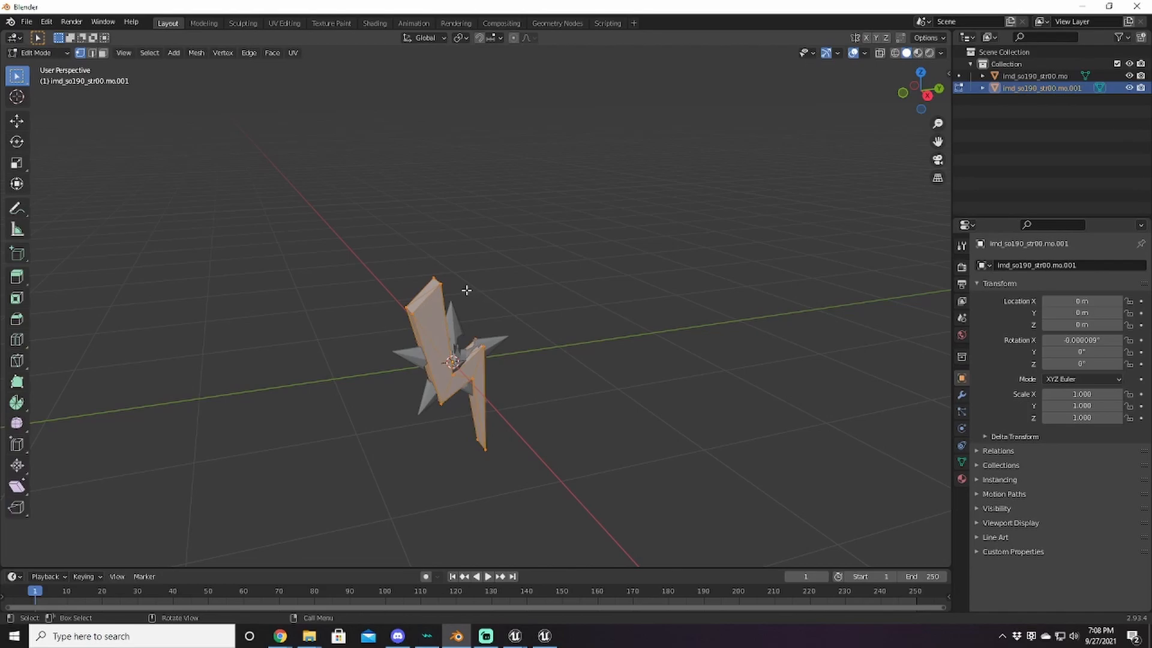
{"action": "key", "text": "Tab"}
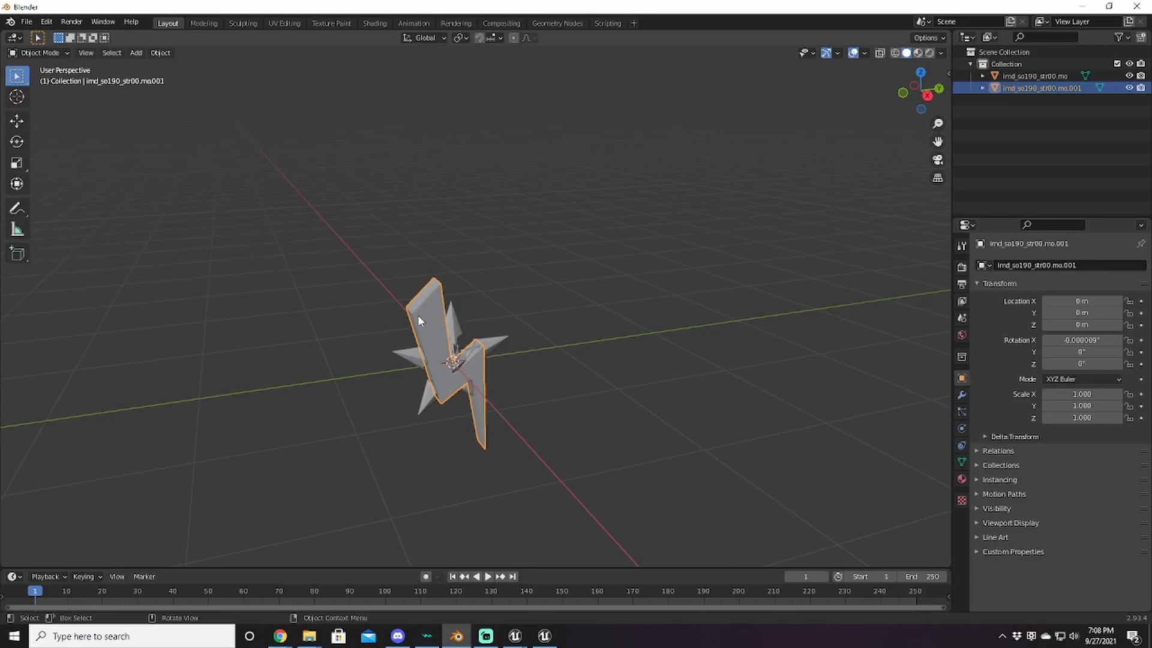
Step: Join the bolt and star with Ctrl+J, then delete the star's faces, leaving only the bolt
{"action": "left_click", "coordinate": [454, 313], "text": "shift"}
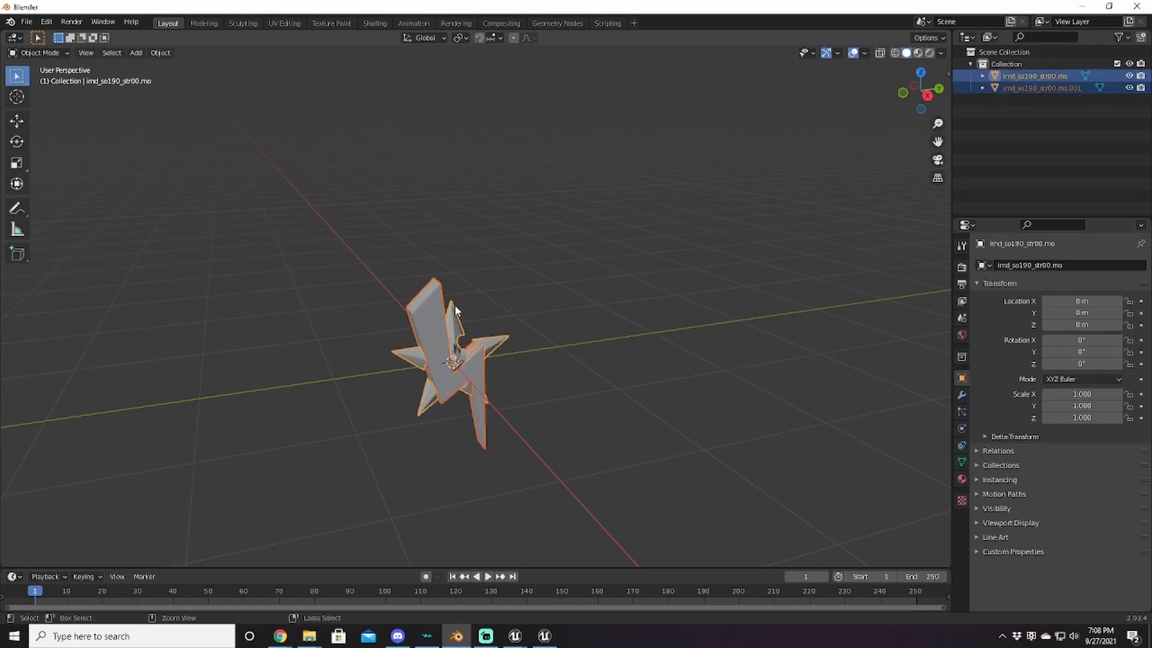
{"action": "key", "text": "ctrl+j"}
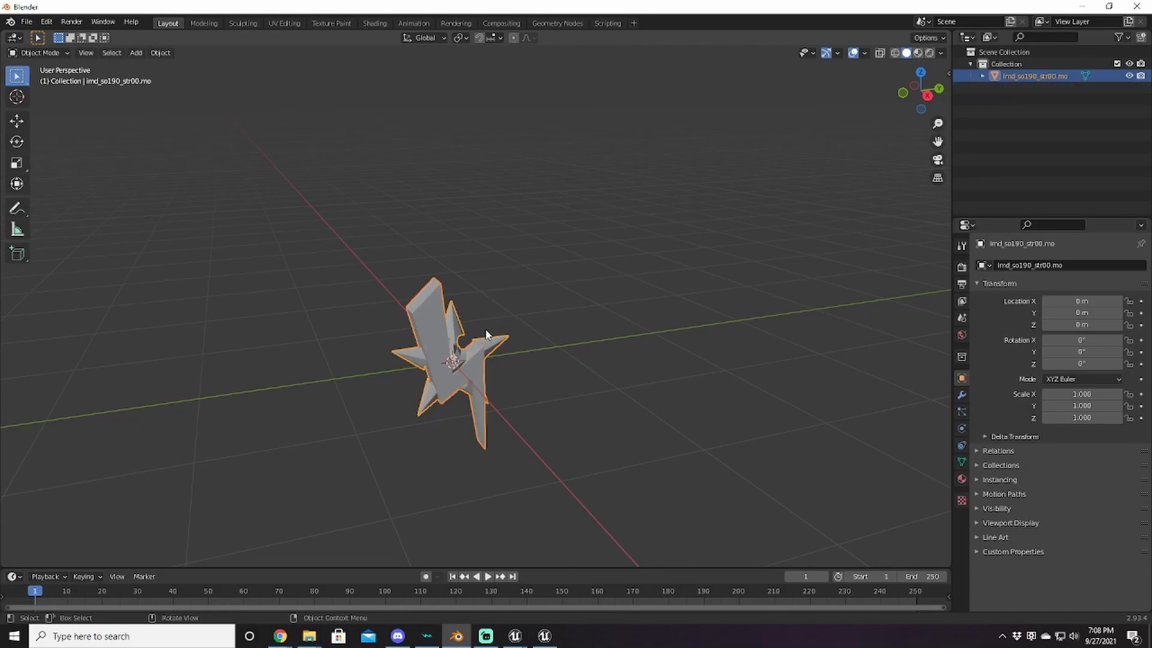
{"action": "key", "text": "Tab"}
{"action": "key", "text": "ctrl+i"}
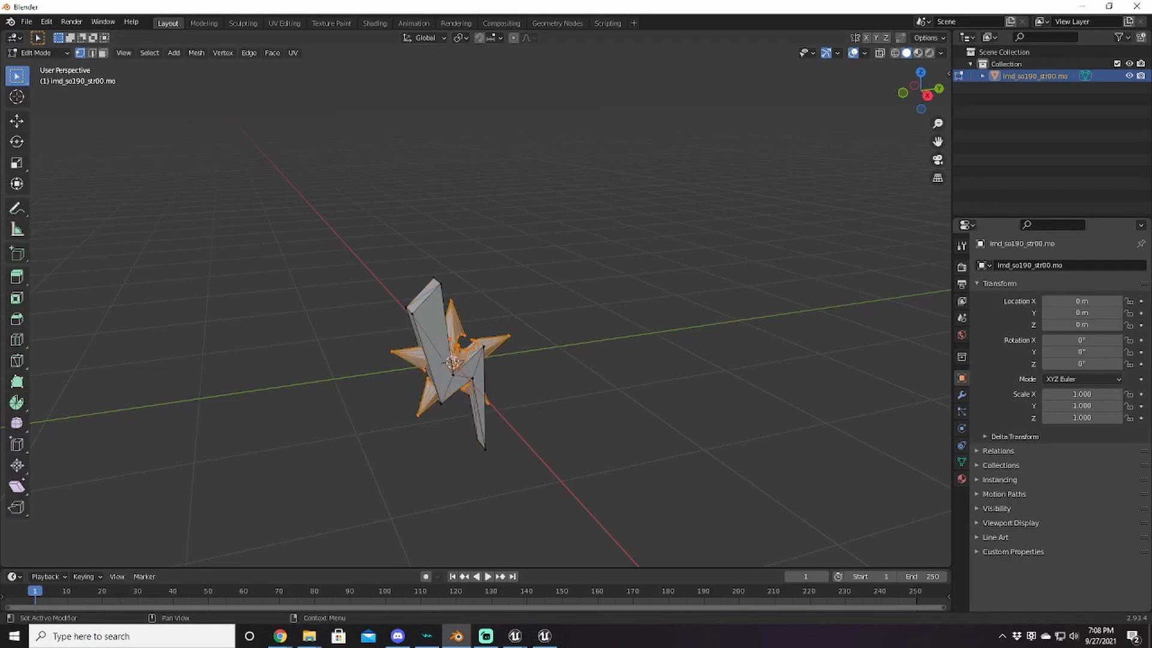
{"action": "key", "text": "x"}
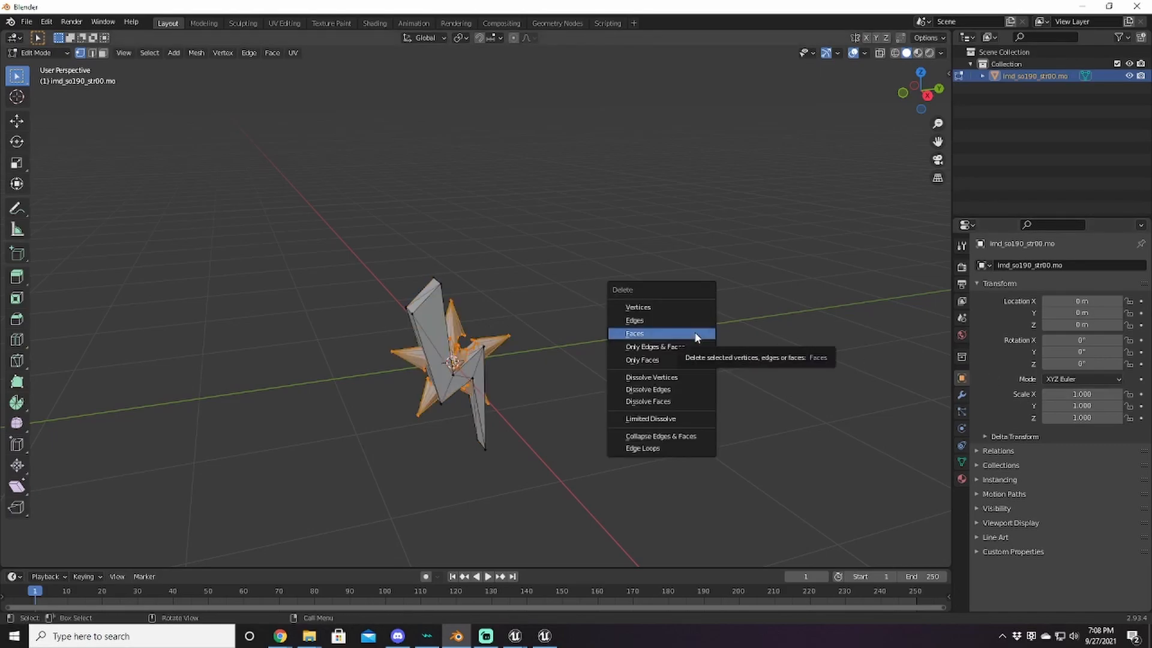
{"action": "left_click", "coordinate": [696, 336]}
{"action": "middle_click_drag", "start_coordinate": [568, 326], "coordinate": [661, 334]}
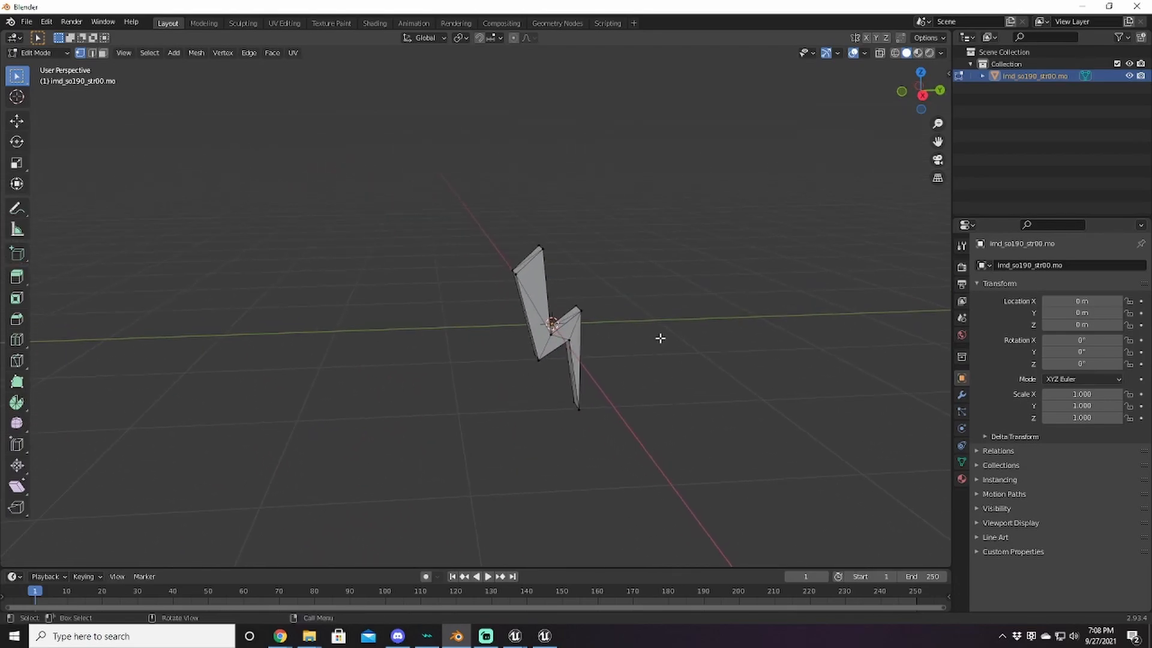
{"action": "key", "text": "Tab"}
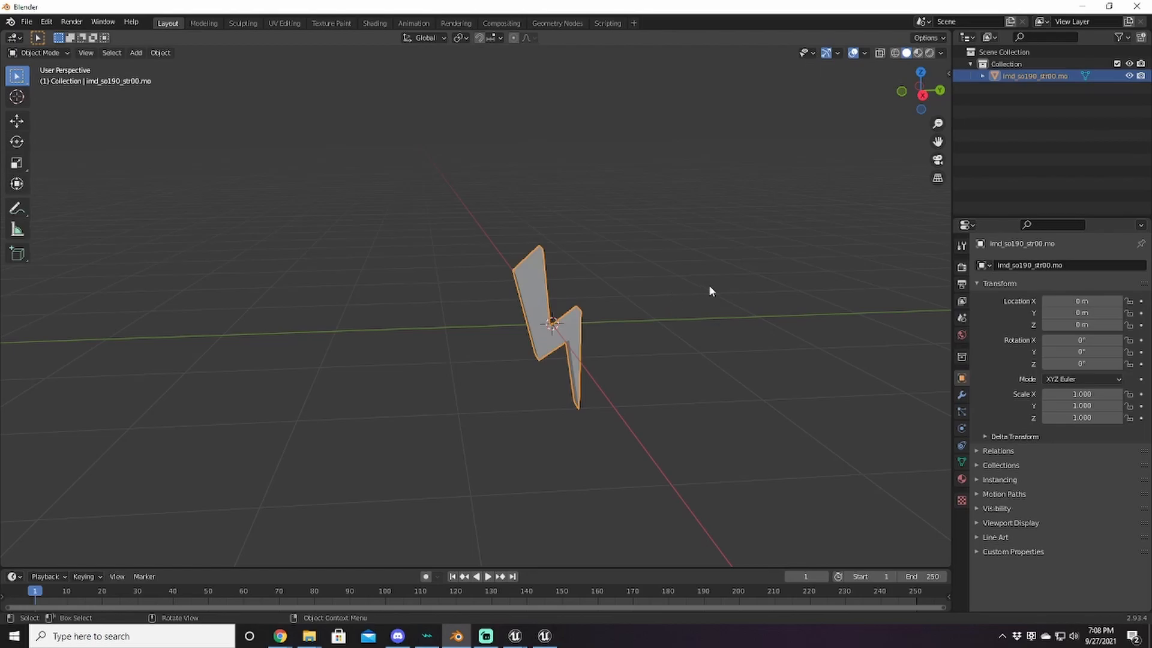
{"action": "middle_click_drag", "start_coordinate": [710, 287], "coordinate": [703, 285]}
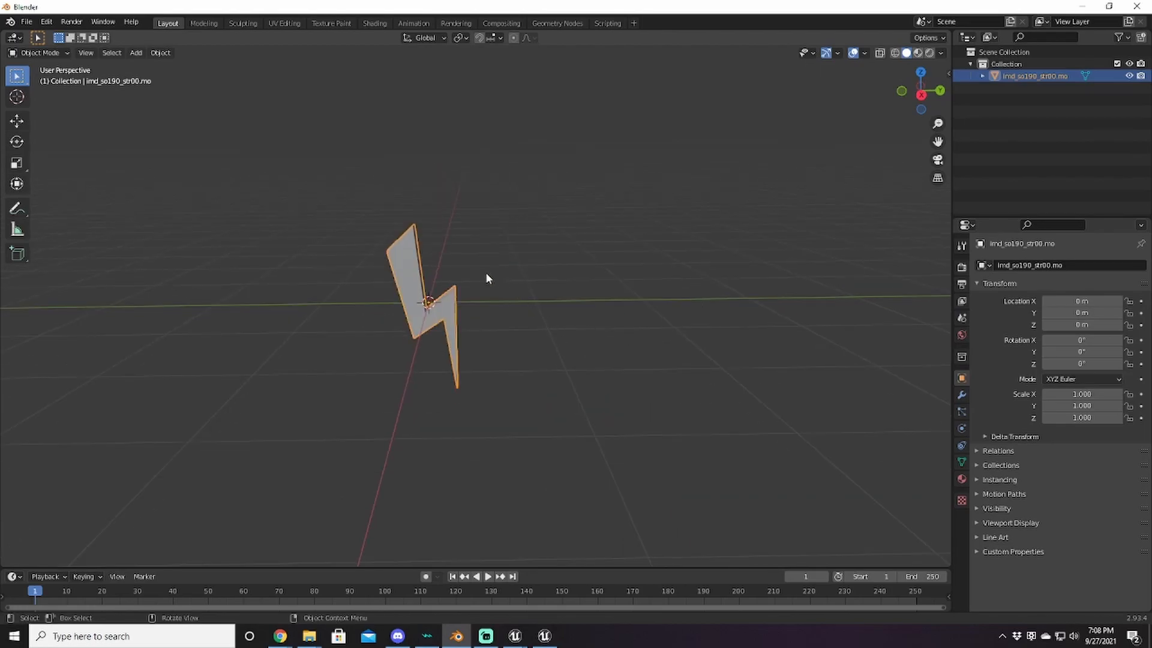
{"action": "left_click", "coordinate": [26, 22]}
Step: Export the bolt over imd_so190_str00.fbx in the My folder at scale 1.00, with armature options expanded
{"action": "mouse_move", "coordinate": [72, 196]}
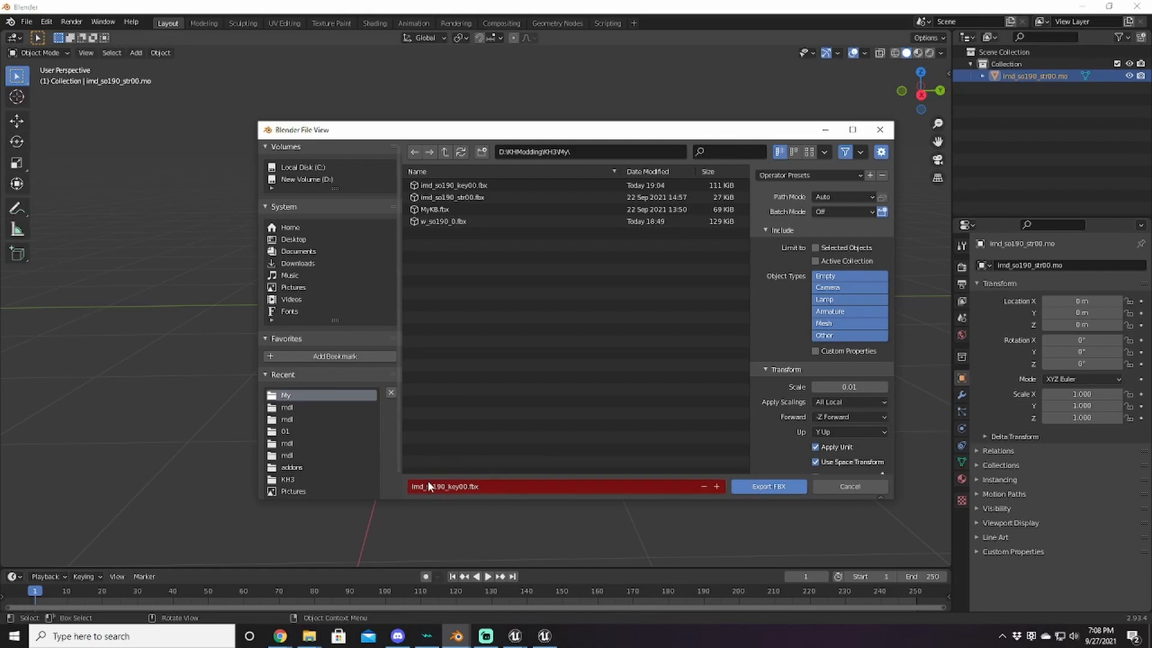
{"action": "left_click", "coordinate": [456, 197]}
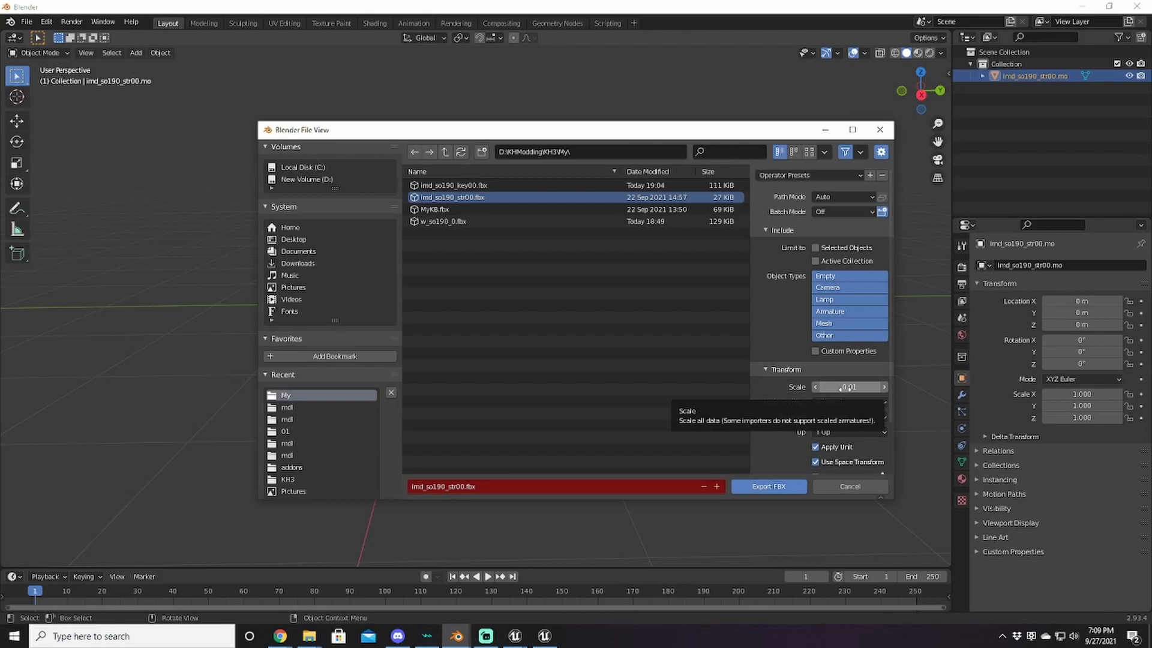
{"action": "left_click", "coordinate": [861, 388]}
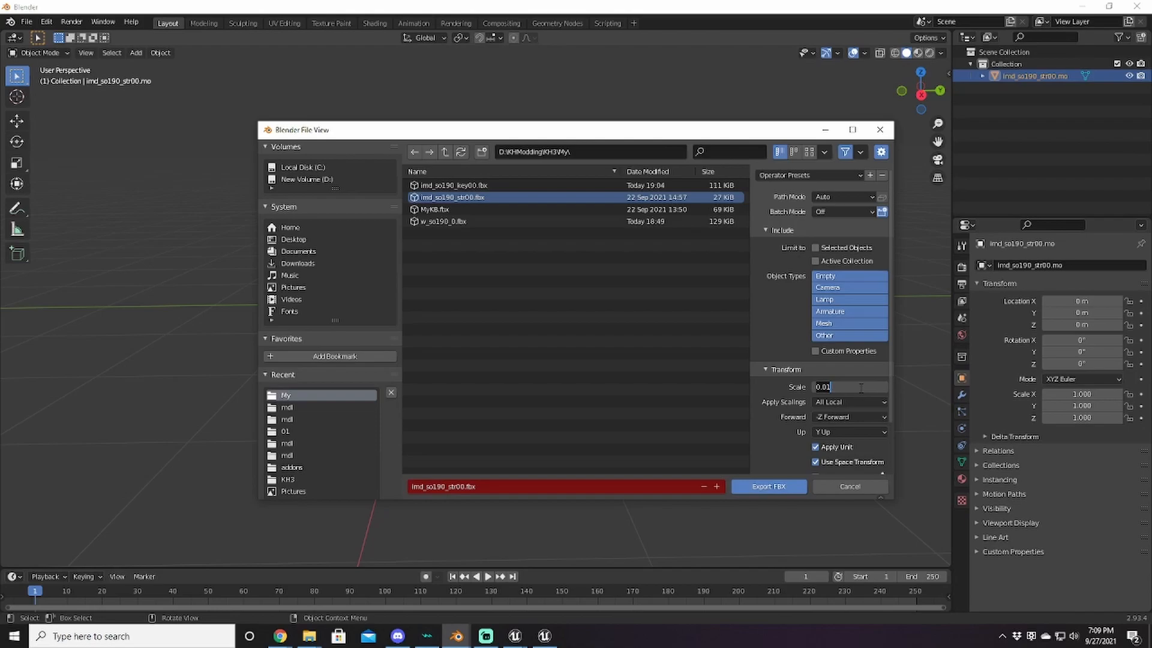
{"action": "type", "text": "1"}
{"action": "key", "text": "Return"}
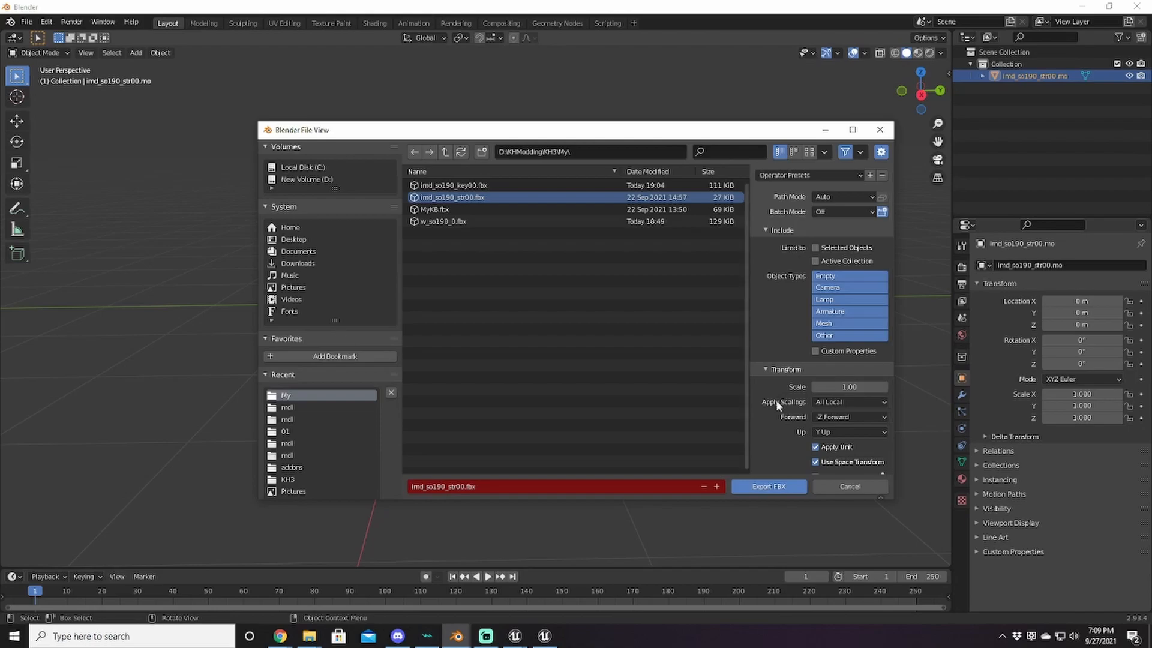
{"action": "scroll", "coordinate": [776, 393], "scroll_direction": "down", "scroll_amount": 2}
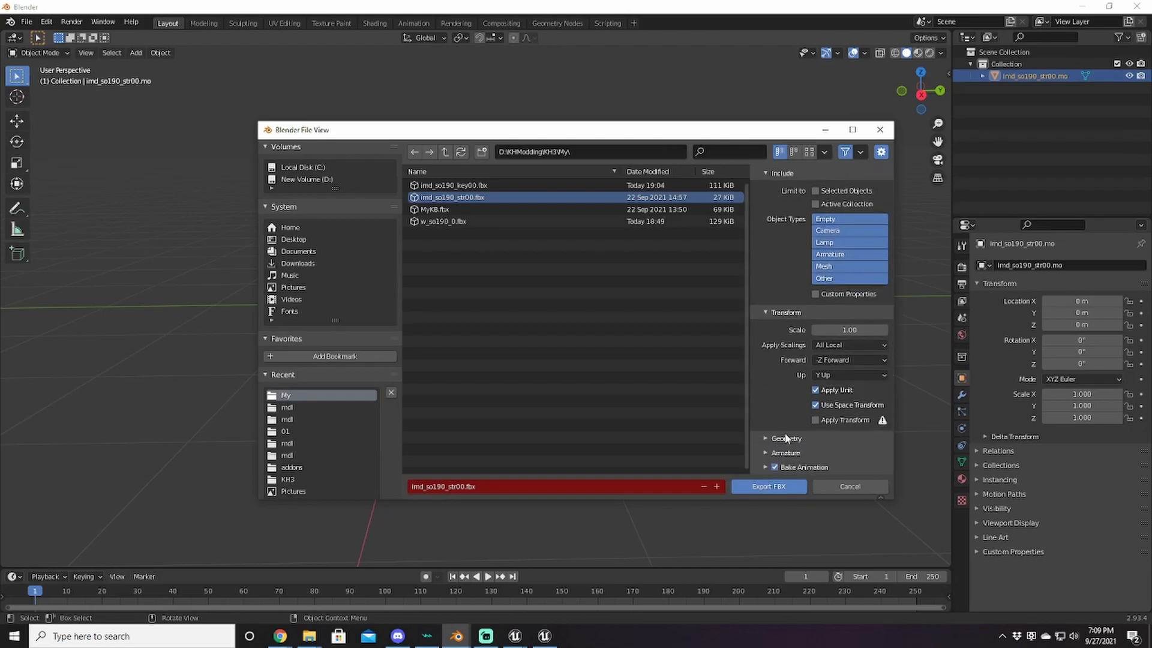
{"action": "scroll", "coordinate": [786, 432], "scroll_direction": "down", "scroll_amount": 3}
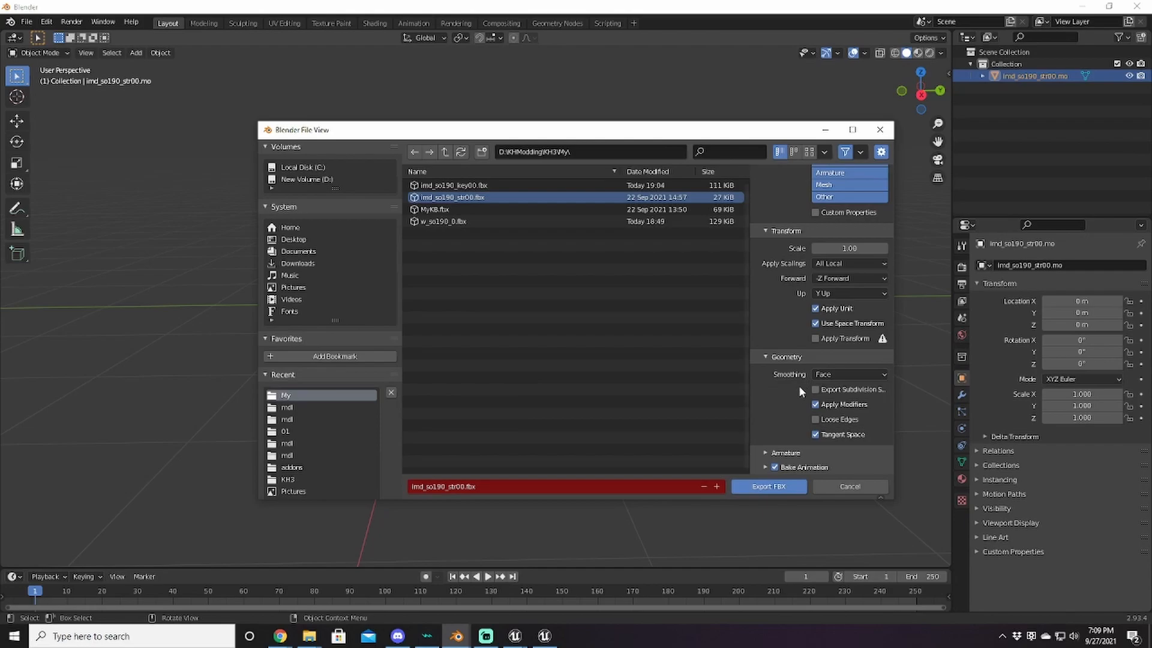
{"action": "left_click", "coordinate": [786, 452]}
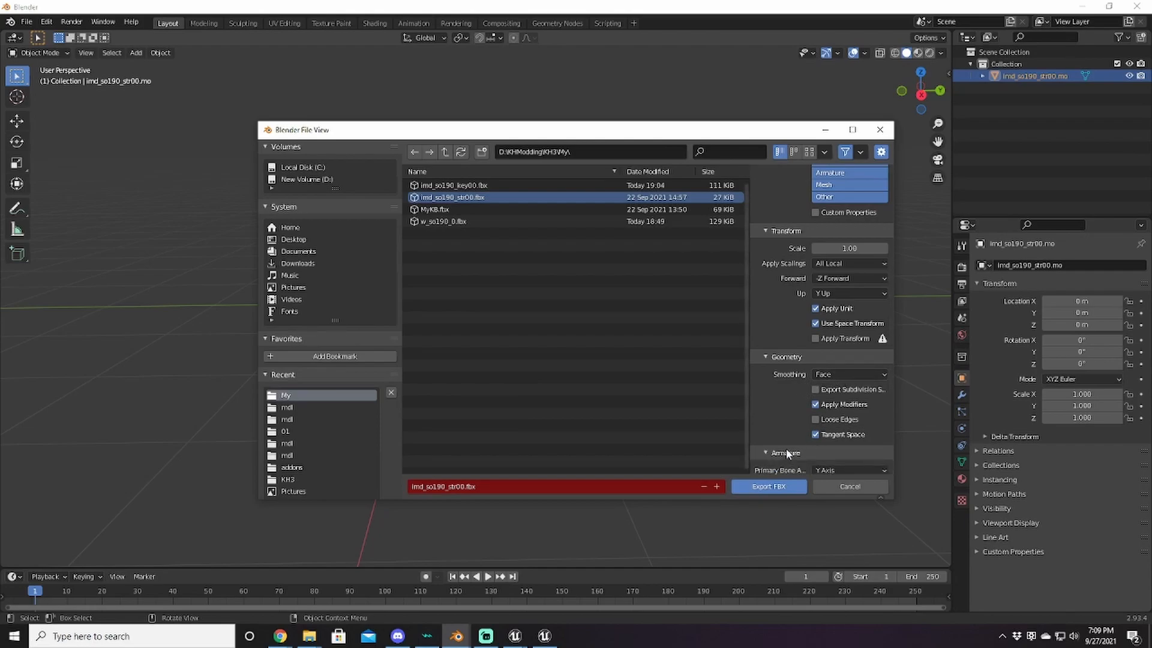
{"action": "scroll", "coordinate": [792, 444], "scroll_direction": "down", "scroll_amount": 3}
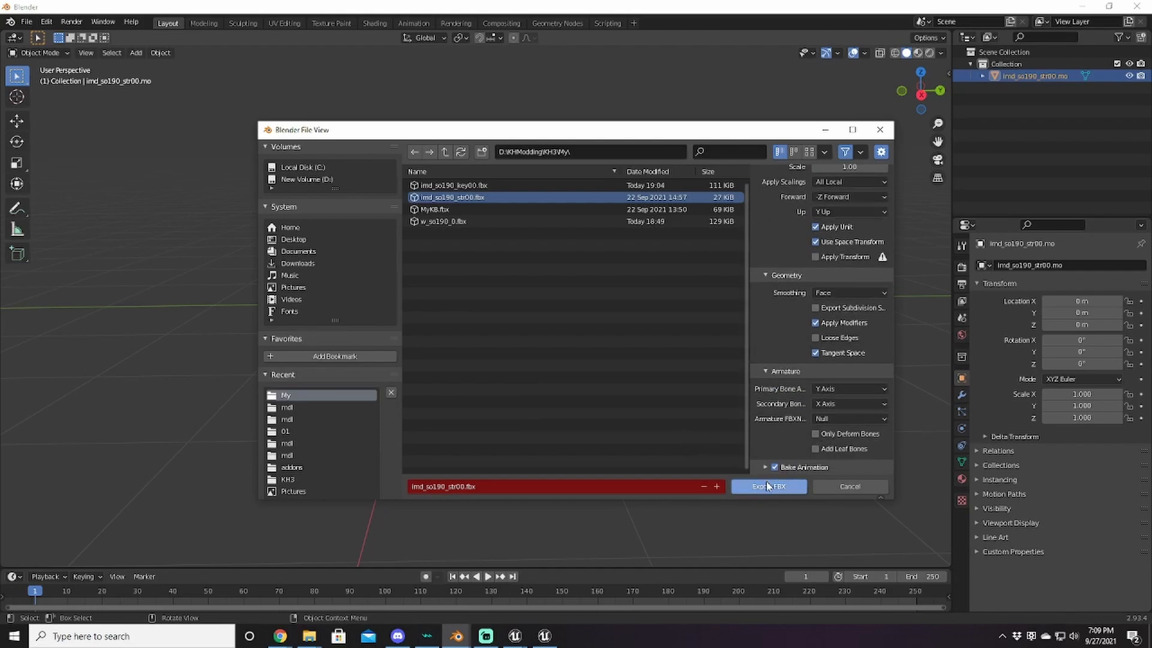
{"action": "left_click", "coordinate": [748, 484]}
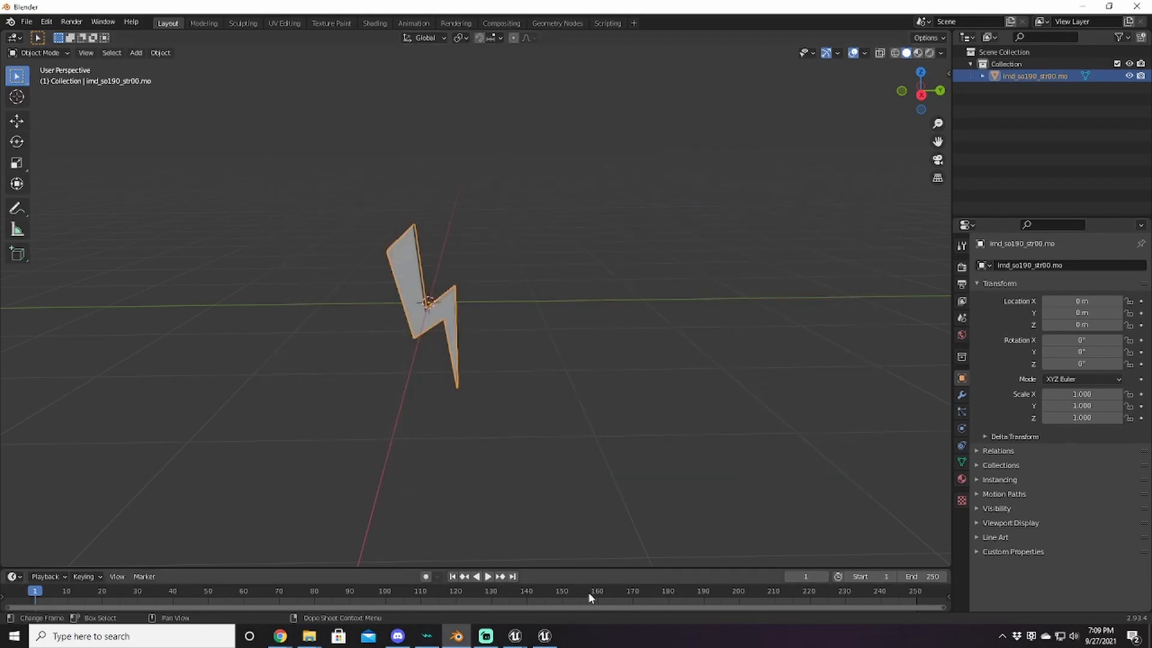
Step: Import imd_so190_str00.fbx into the mdl folder with the default FBX options
{"action": "left_click", "coordinate": [544, 635]}
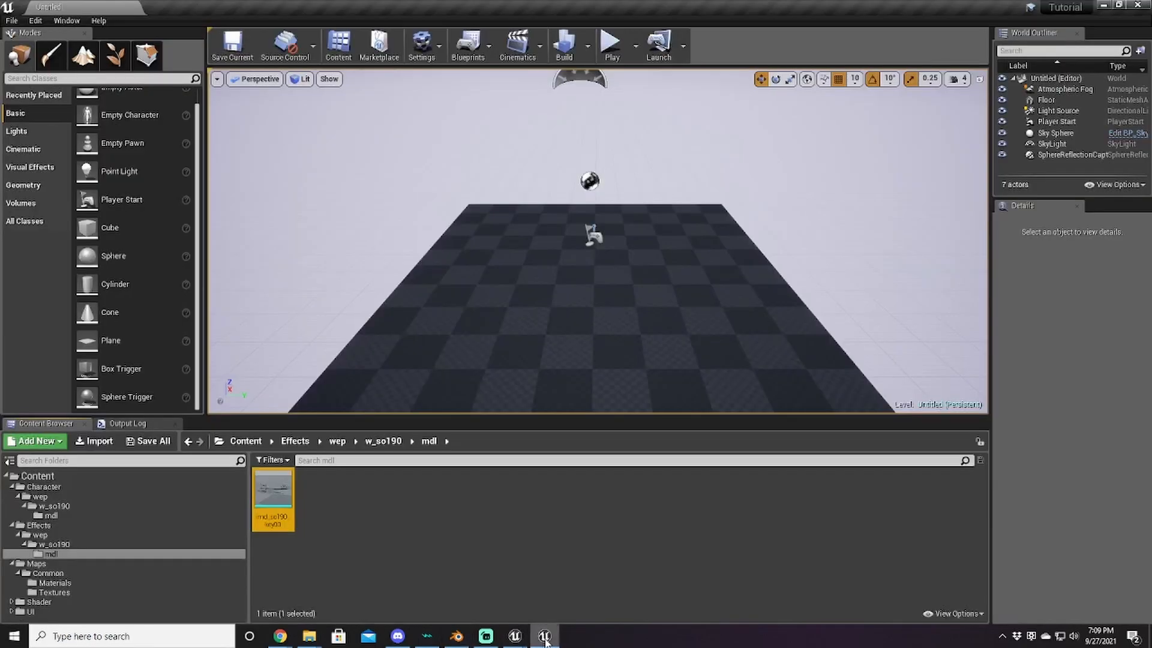
{"action": "left_click", "coordinate": [103, 444]}
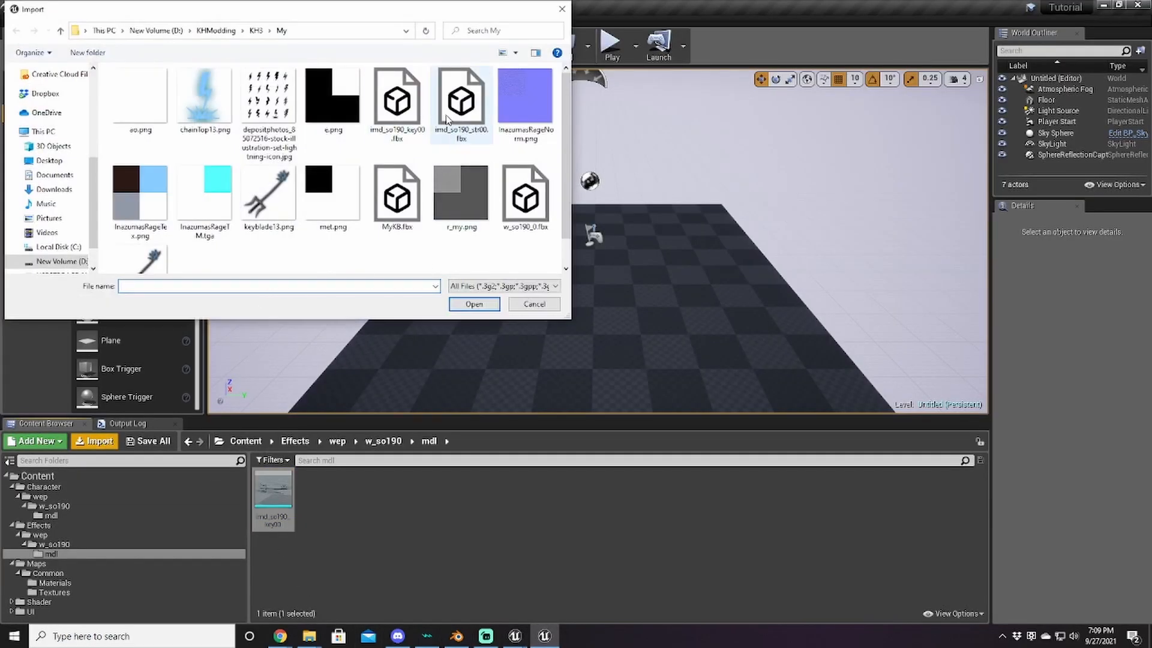
{"action": "double_click", "coordinate": [460, 101]}
{"action": "left_click", "coordinate": [642, 492]}
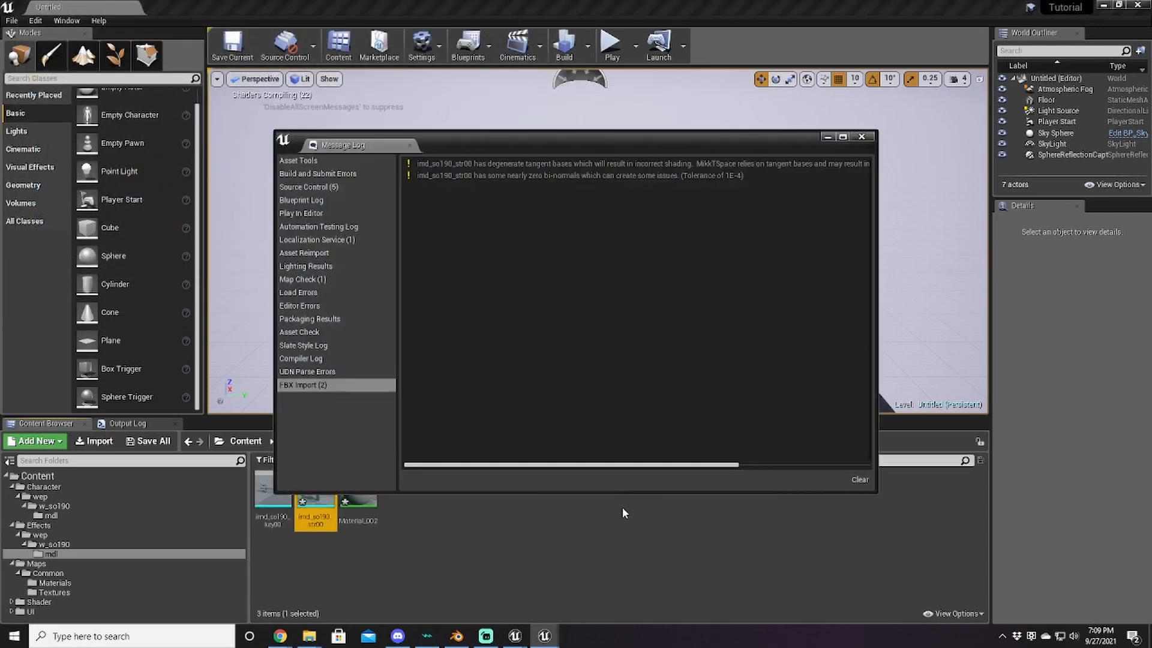
{"action": "left_click", "coordinate": [861, 136]}
Step: Force-delete the extra Material_002 asset, leaving the imported mesh
{"action": "left_click", "coordinate": [351, 507]}
{"action": "key", "text": "Delete"}
{"action": "left_click", "coordinate": [478, 510]}
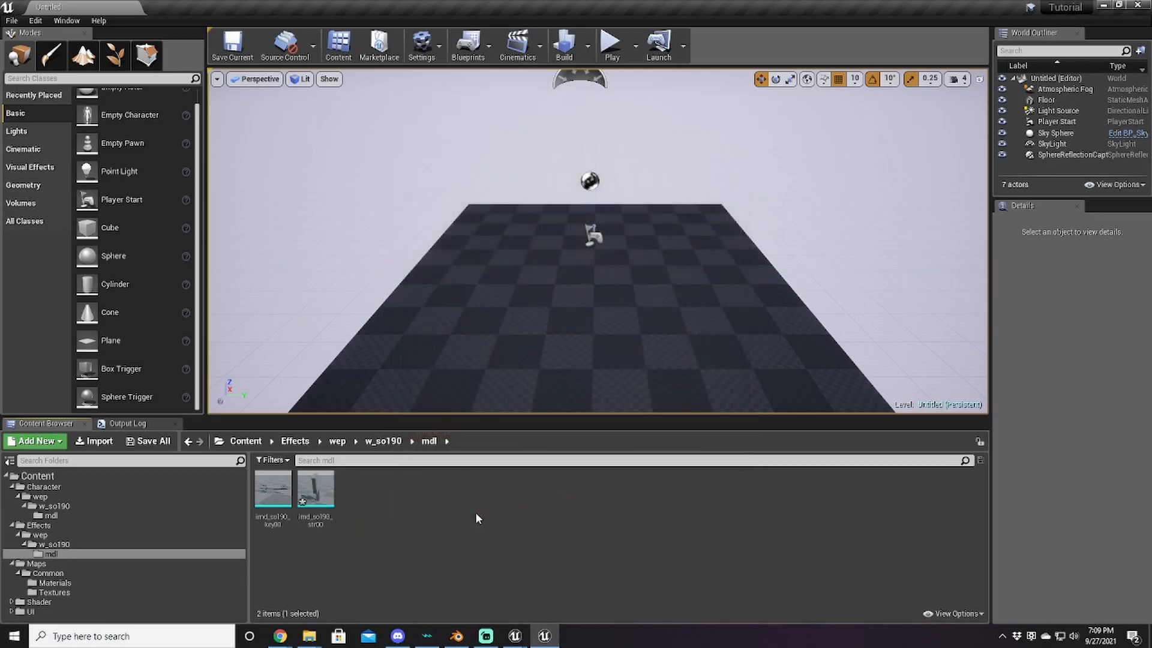
{"action": "left_click", "coordinate": [320, 499]}
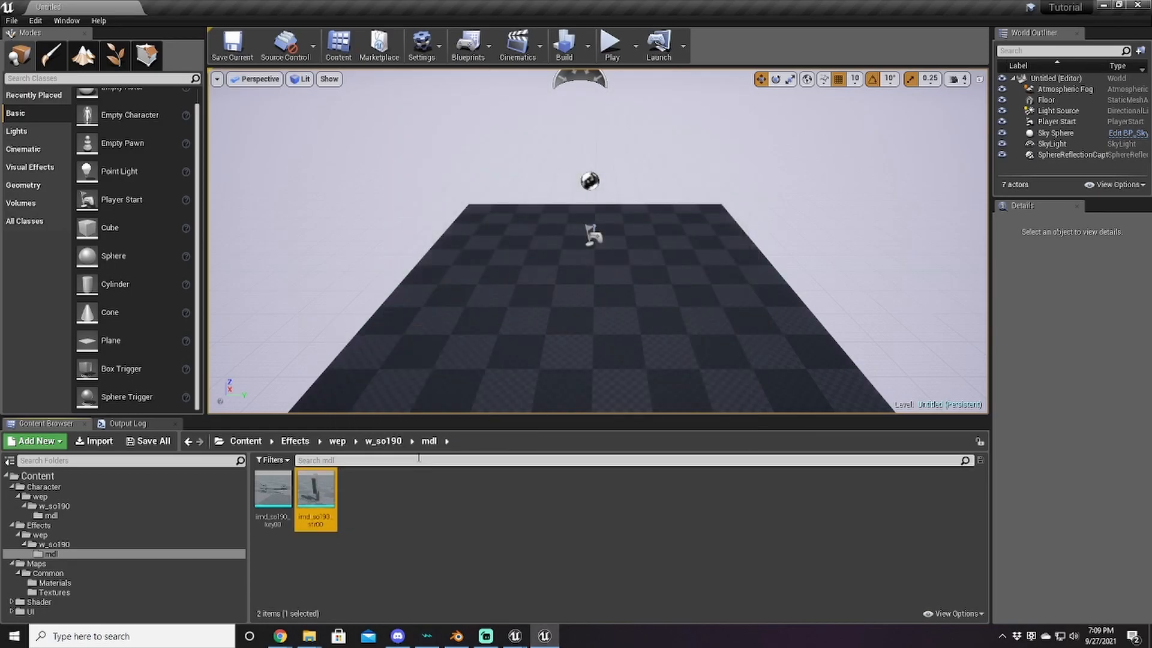
{"action": "left_click", "coordinate": [436, 530]}
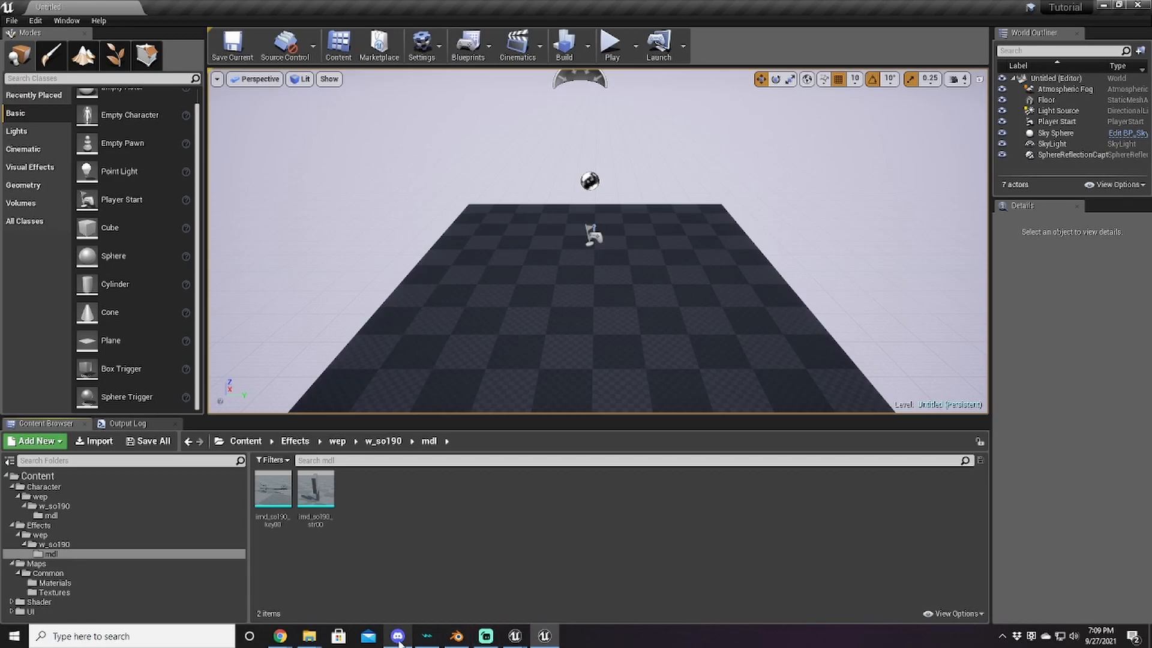
Step: Expand UI > Icon > Keyblade in UE Viewer and preview the chainTop05 texture
{"action": "mouse_move", "coordinate": [514, 636]}
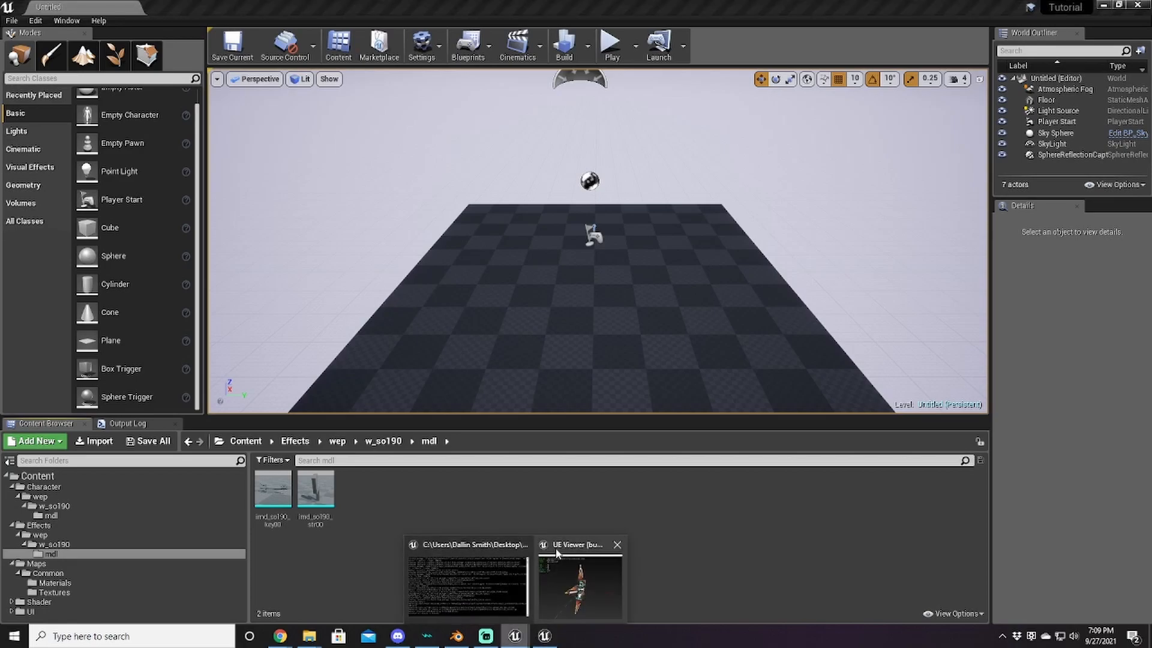
{"action": "left_click", "coordinate": [560, 560]}
{"action": "scroll", "coordinate": [429, 282], "scroll_direction": "down", "scroll_amount": 7}
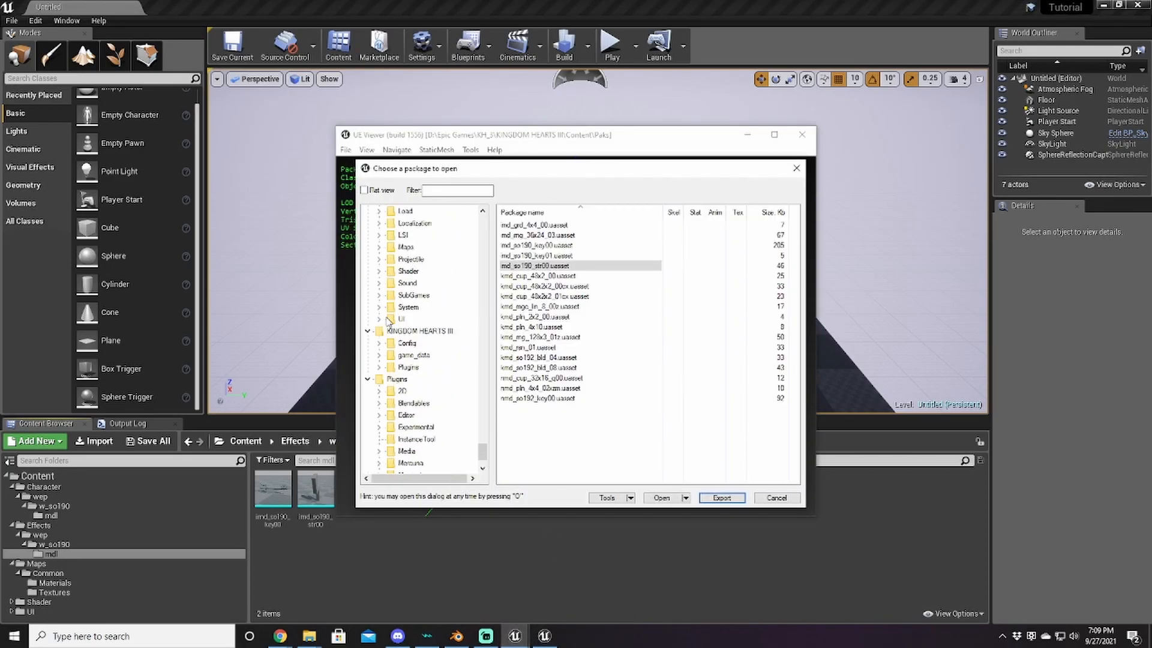
{"action": "left_click", "coordinate": [379, 319]}
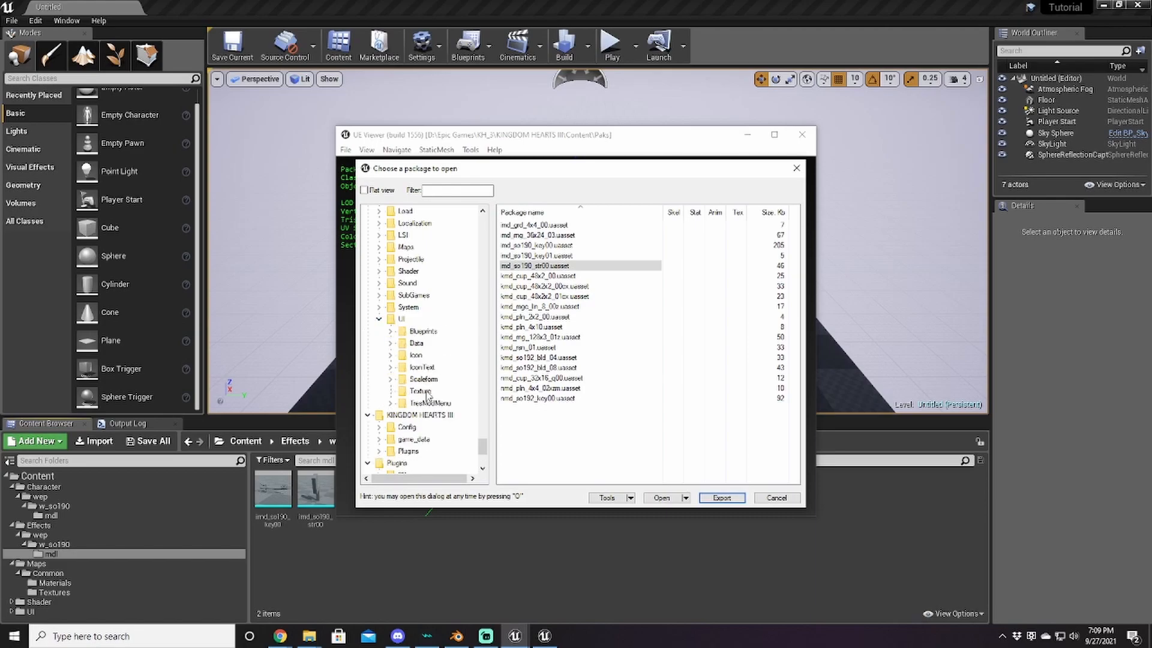
{"action": "left_click", "coordinate": [391, 356]}
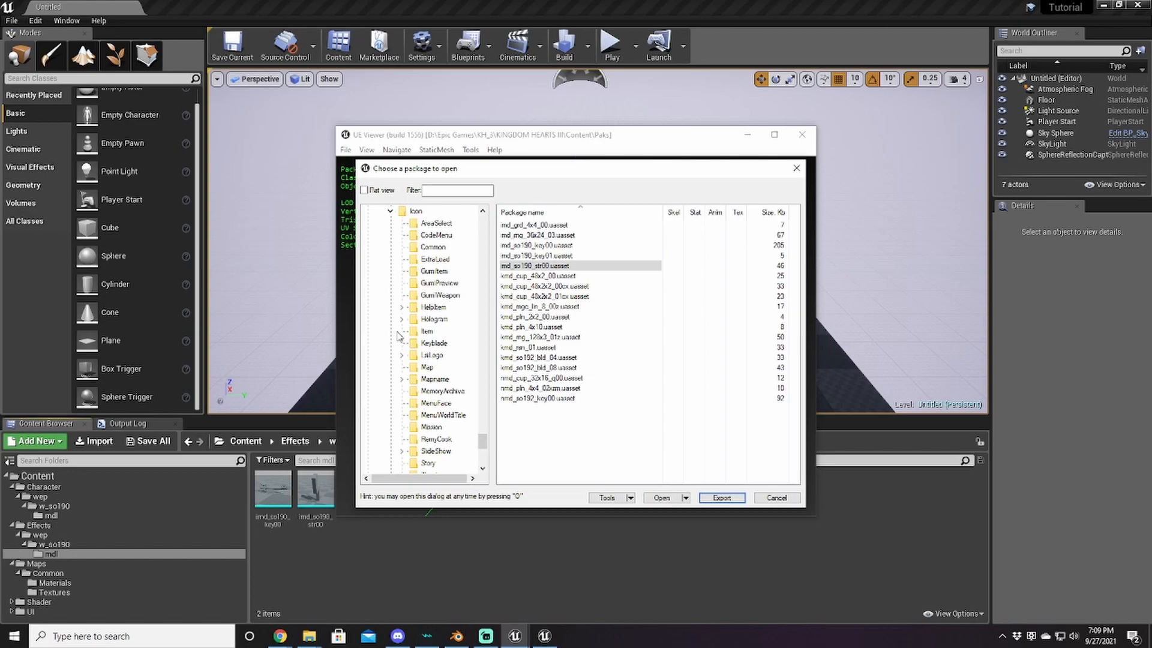
{"action": "left_click", "coordinate": [427, 331]}
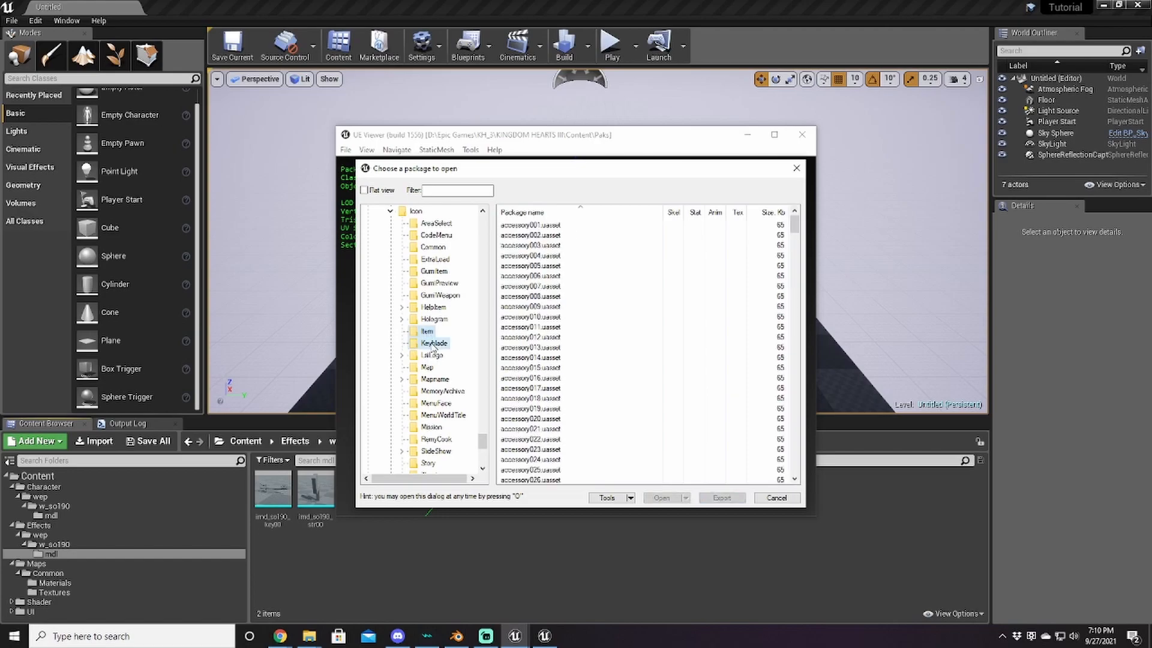
{"action": "left_click", "coordinate": [432, 344]}
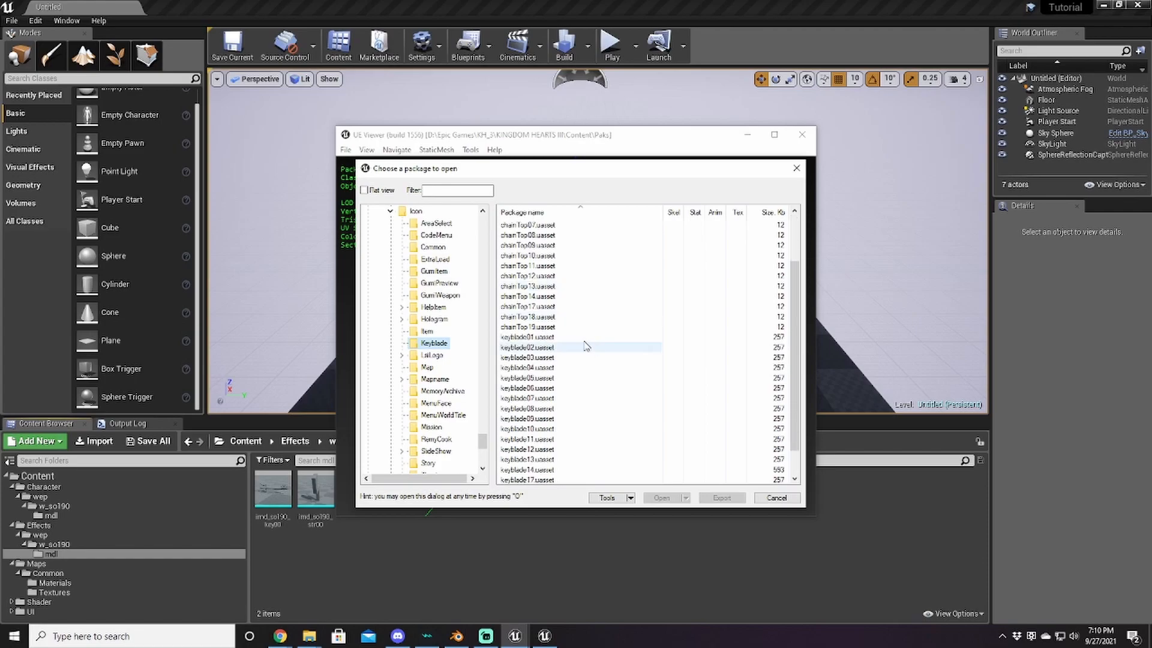
{"action": "double_click", "coordinate": [528, 266]}
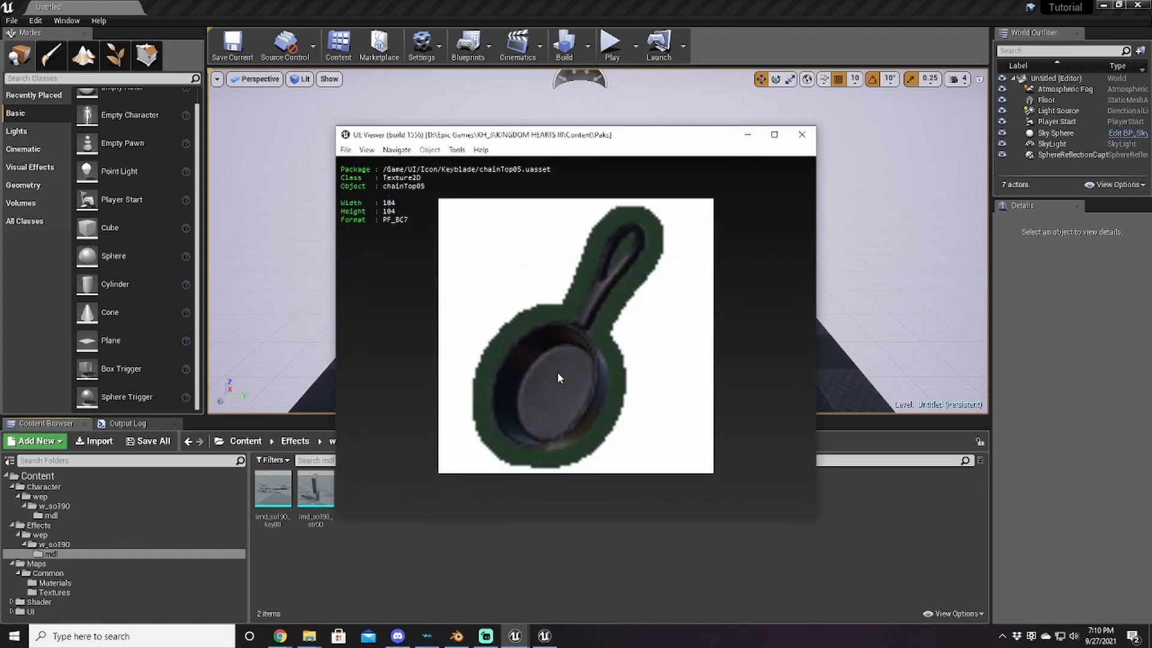
Step: Preview the keyblade17 and keyblade13 textures from the package browser
{"action": "left_click", "coordinate": [346, 150]}
{"action": "left_click", "coordinate": [378, 163]}
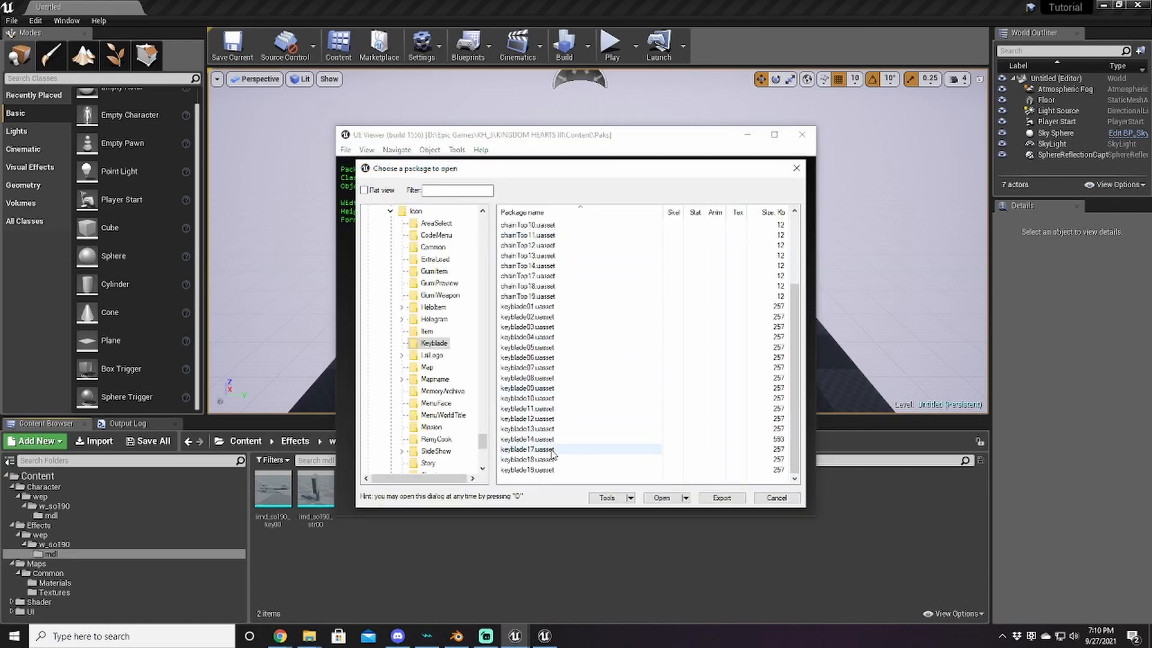
{"action": "double_click", "coordinate": [528, 449]}
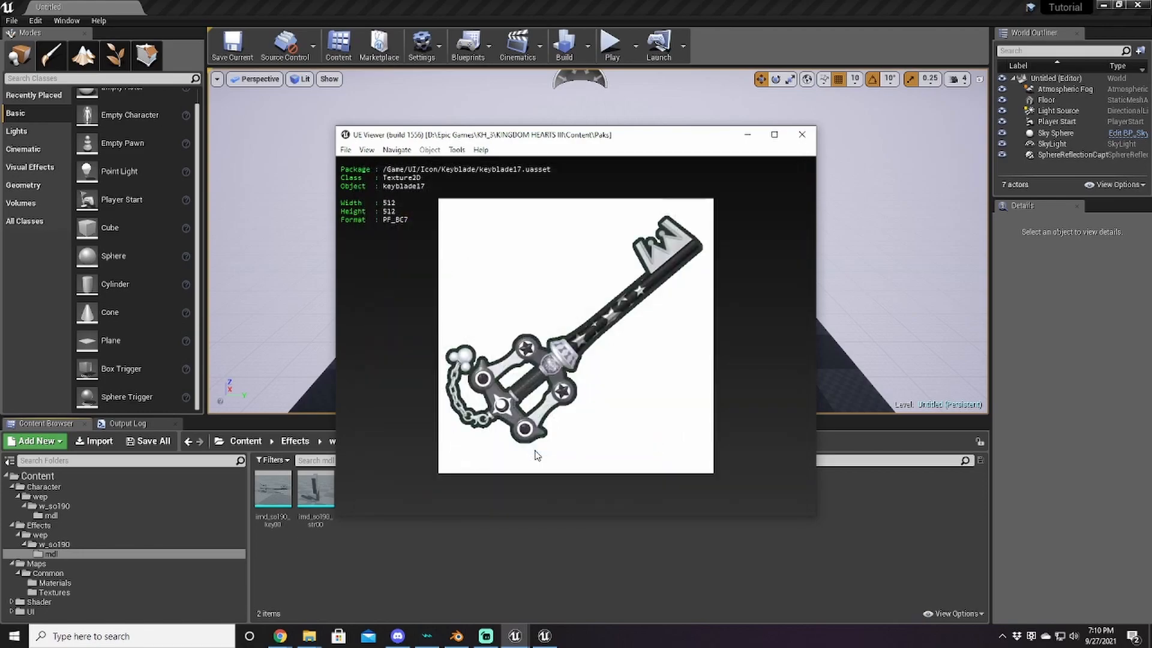
{"action": "left_click", "coordinate": [346, 150]}
{"action": "left_click", "coordinate": [362, 165]}
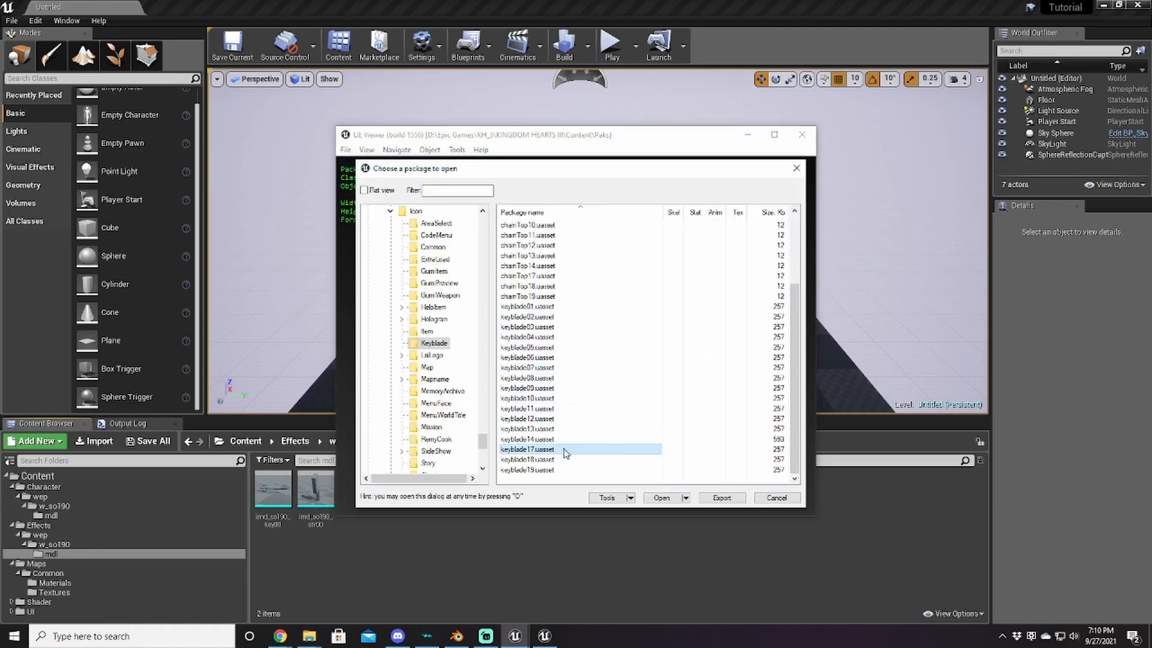
{"action": "double_click", "coordinate": [539, 429]}
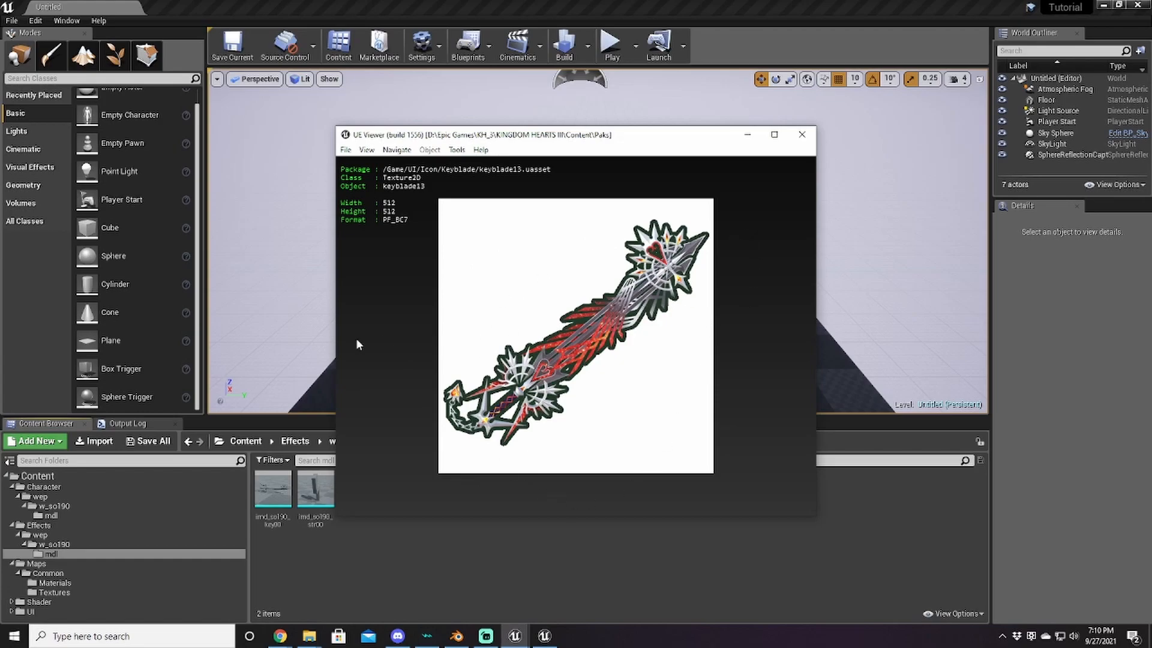
Step: Preview the chainTop13 keychain icon, then reopen the package browser on the Item folder
{"action": "left_click", "coordinate": [345, 150]}
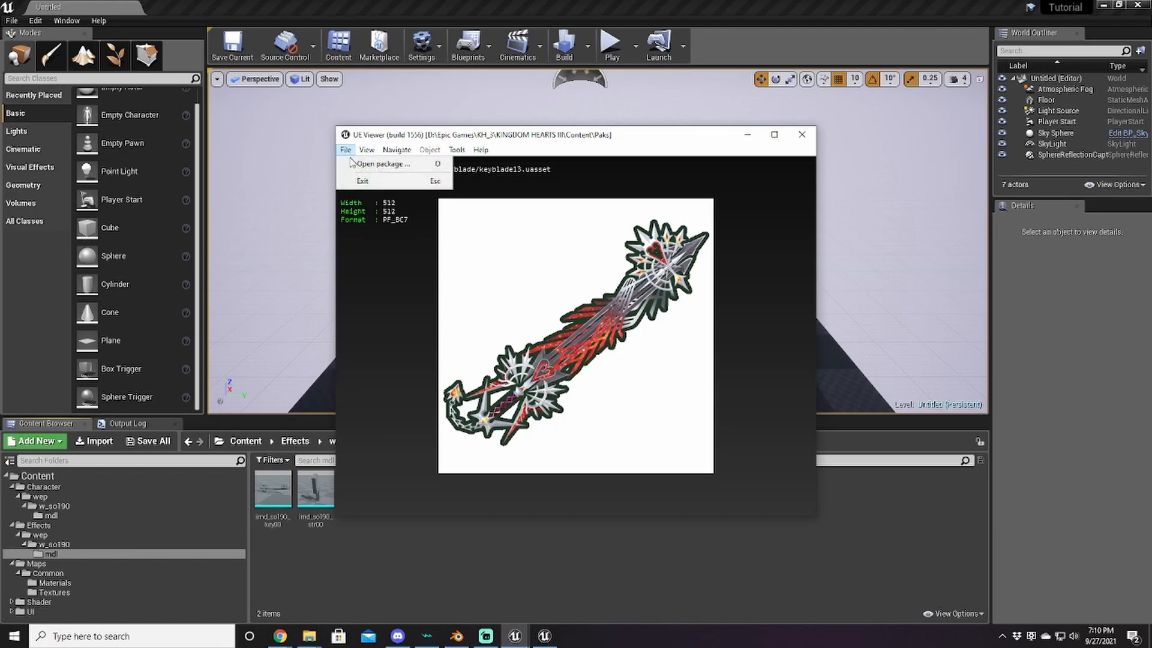
{"action": "left_click", "coordinate": [369, 162]}
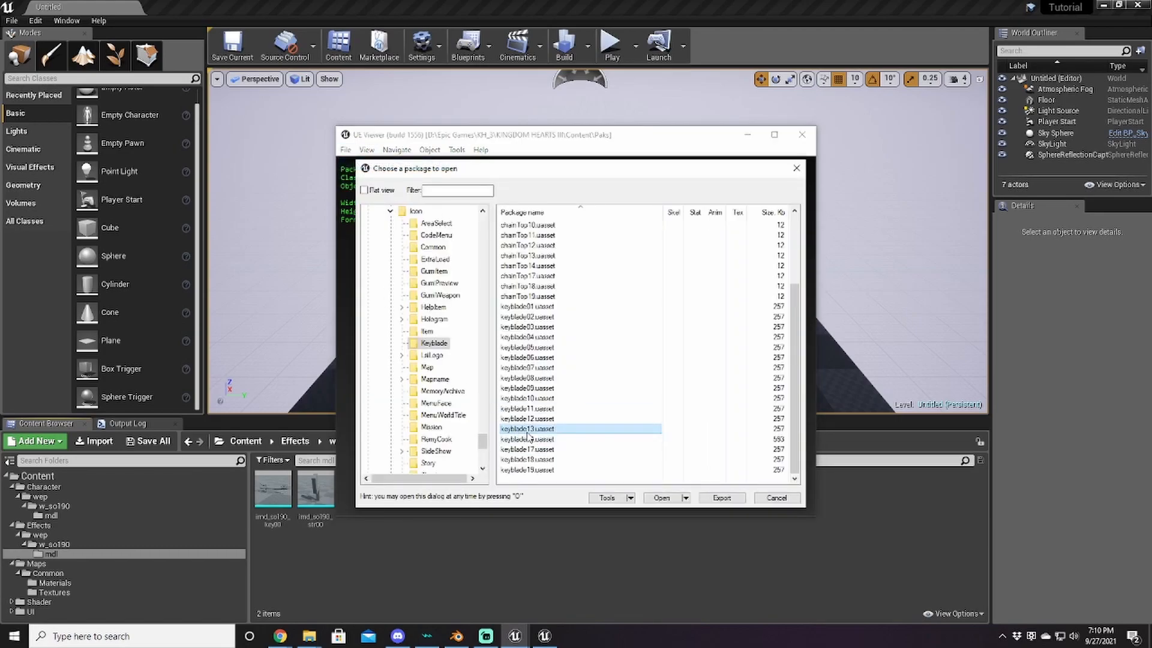
{"action": "scroll", "coordinate": [532, 427], "scroll_direction": "up", "scroll_amount": 1}
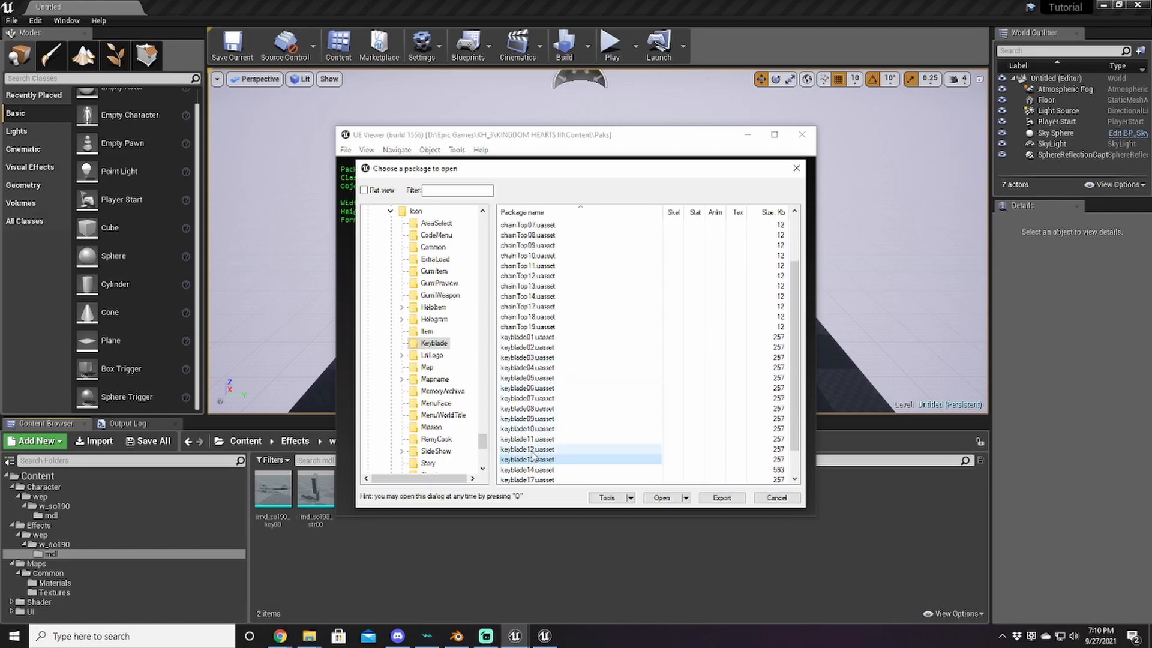
{"action": "scroll", "coordinate": [564, 339], "scroll_direction": "up", "scroll_amount": 1}
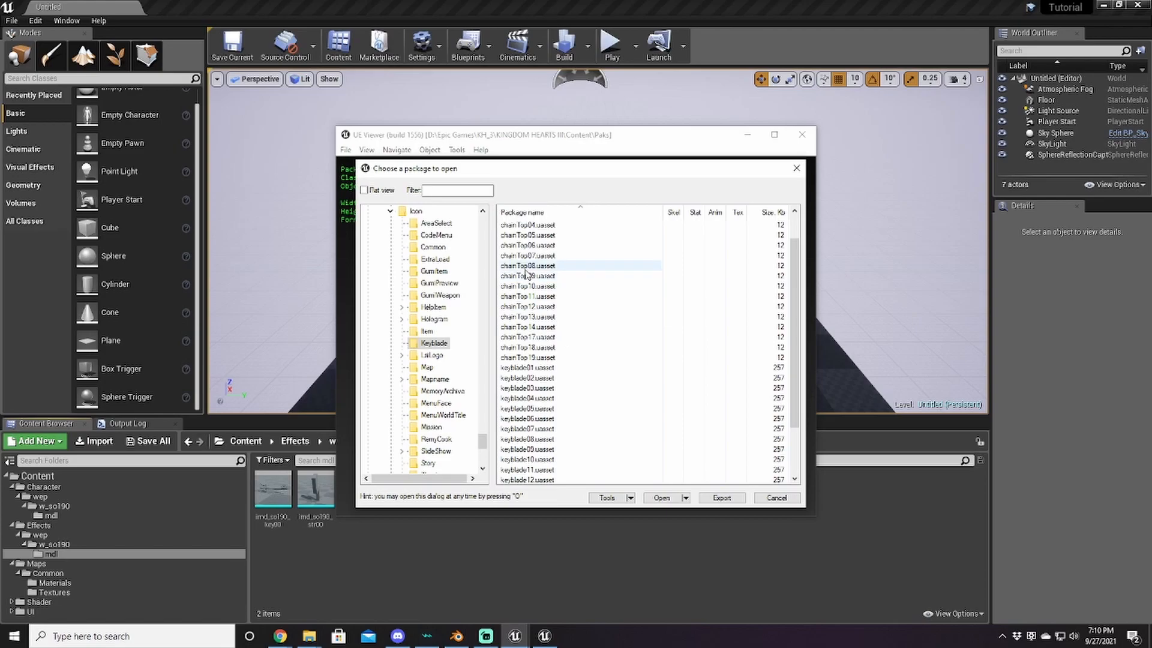
{"action": "double_click", "coordinate": [515, 318]}
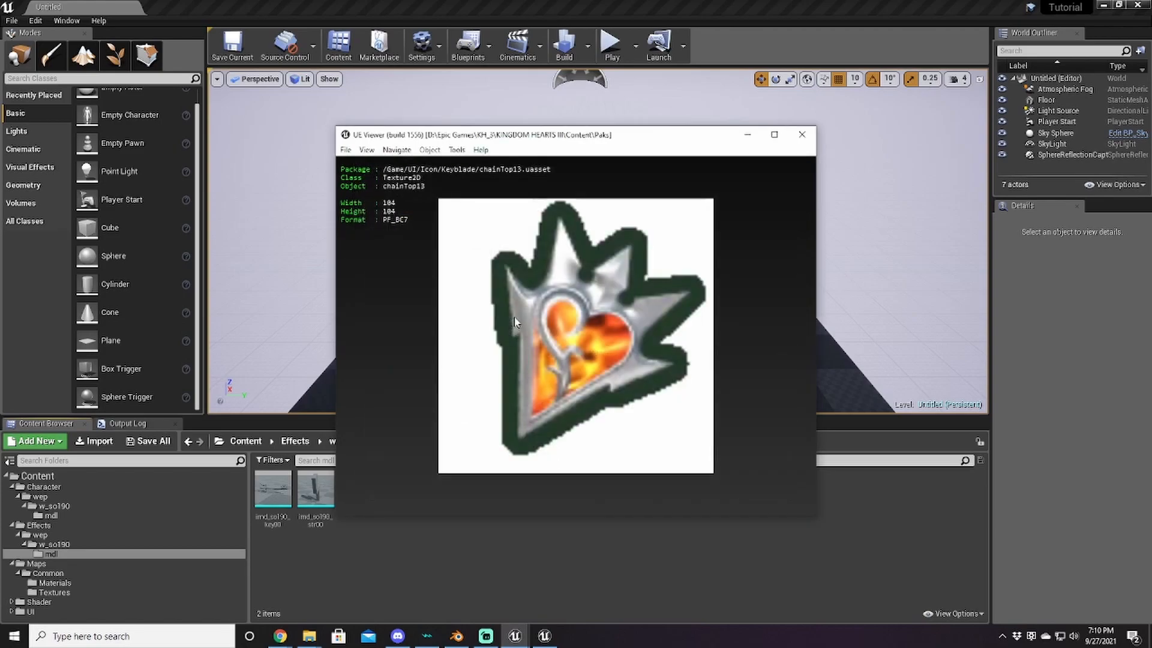
{"action": "left_click", "coordinate": [345, 149]}
{"action": "left_click", "coordinate": [372, 165]}
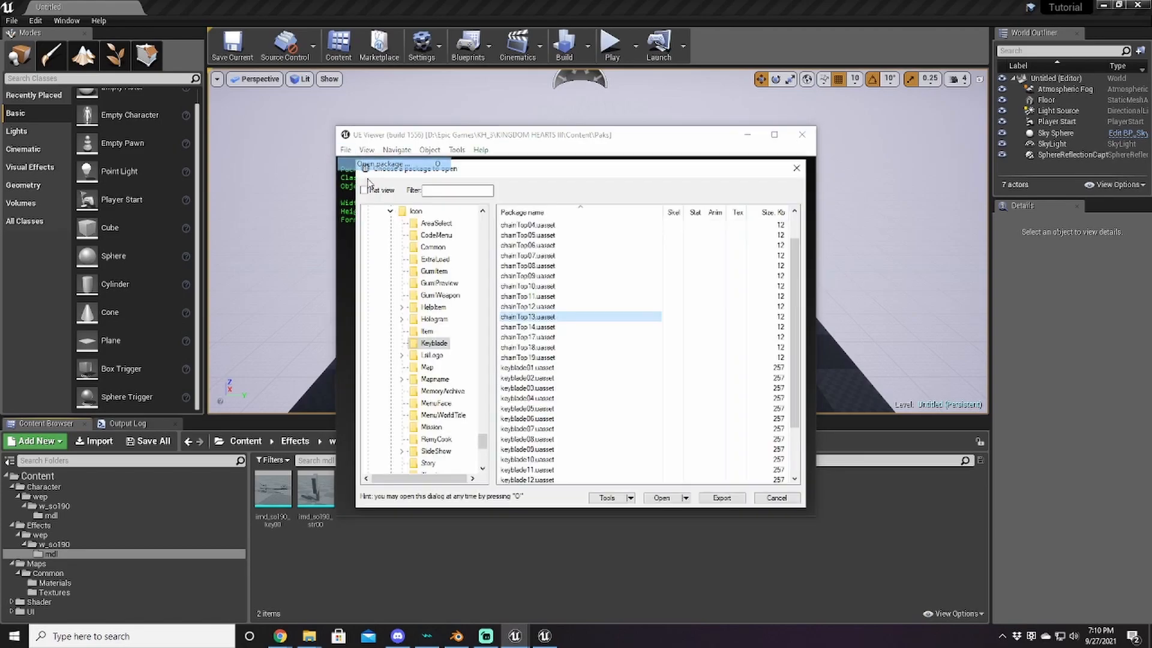
{"action": "left_click", "coordinate": [428, 332]}
Step: Find the weapon013 icon in the Item folder and preview it
{"action": "scroll", "coordinate": [621, 359], "scroll_direction": "down", "scroll_amount": 5}
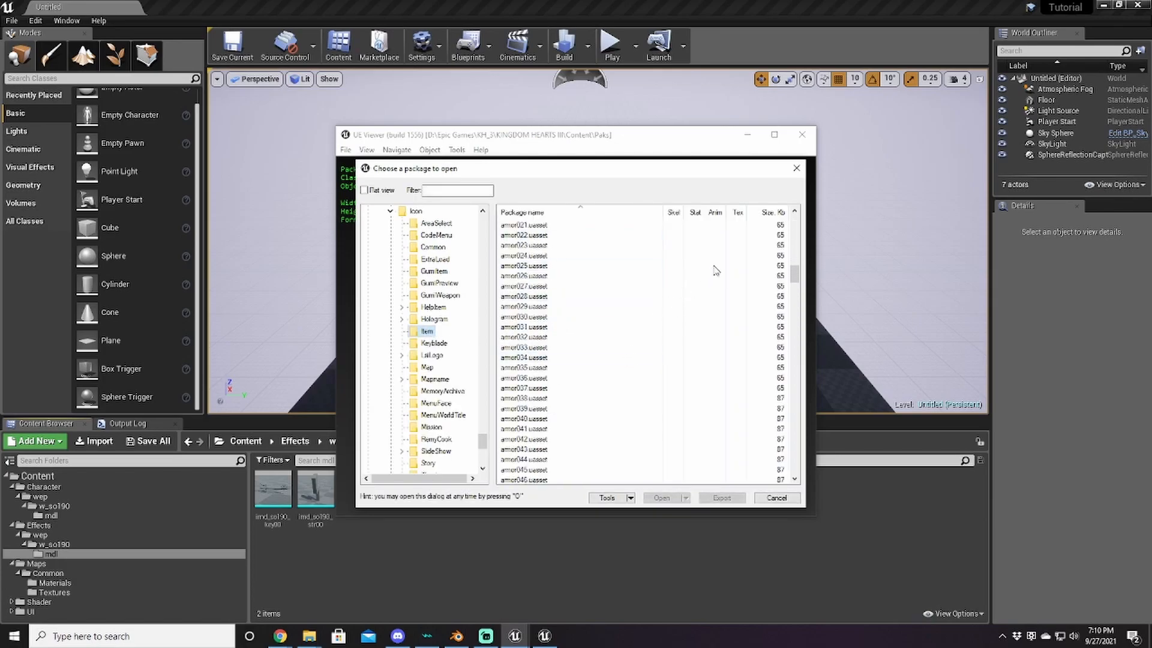
{"action": "left_click_drag", "start_coordinate": [793, 274], "coordinate": [790, 446]}
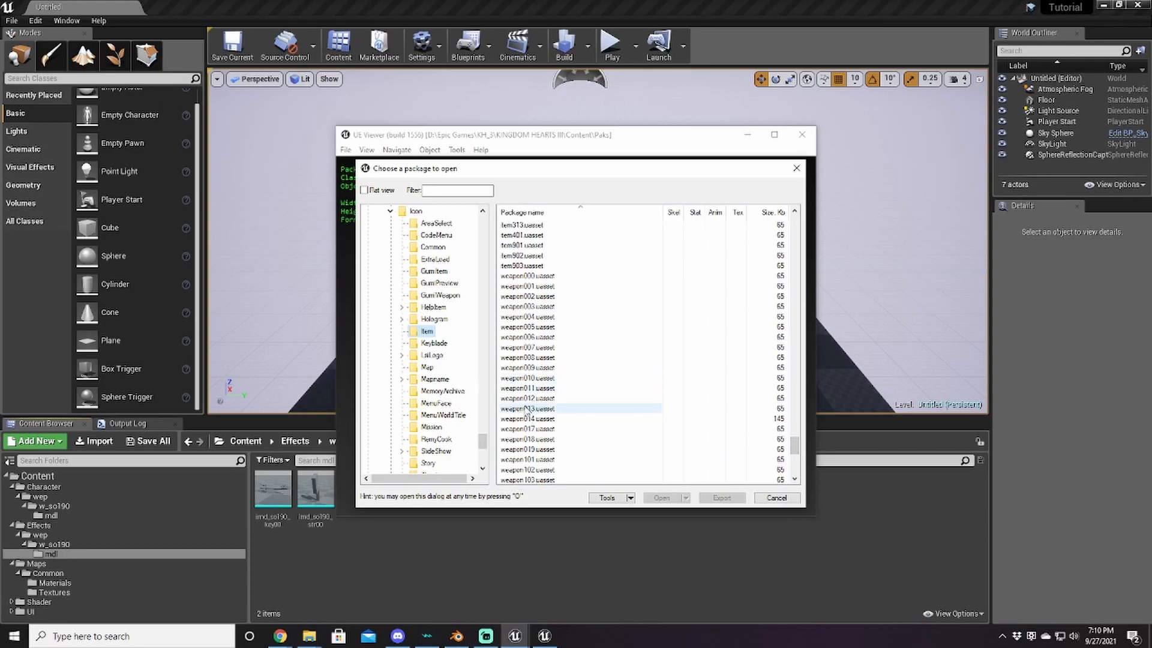
{"action": "scroll", "coordinate": [520, 369], "scroll_direction": "down", "scroll_amount": 1}
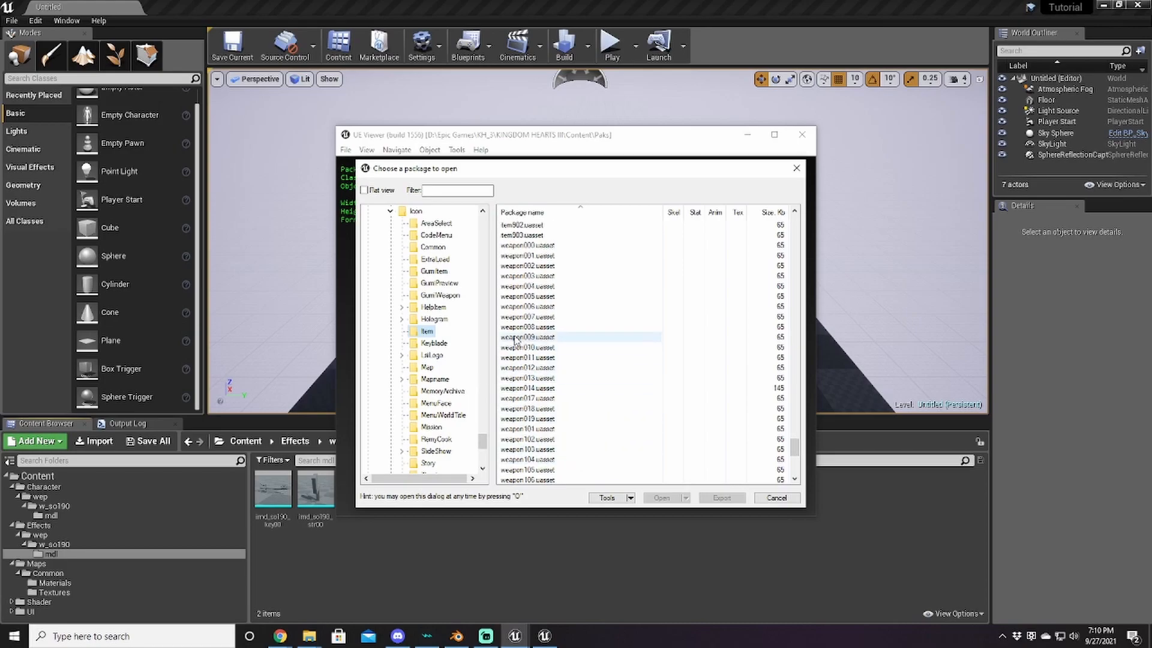
{"action": "double_click", "coordinate": [534, 384]}
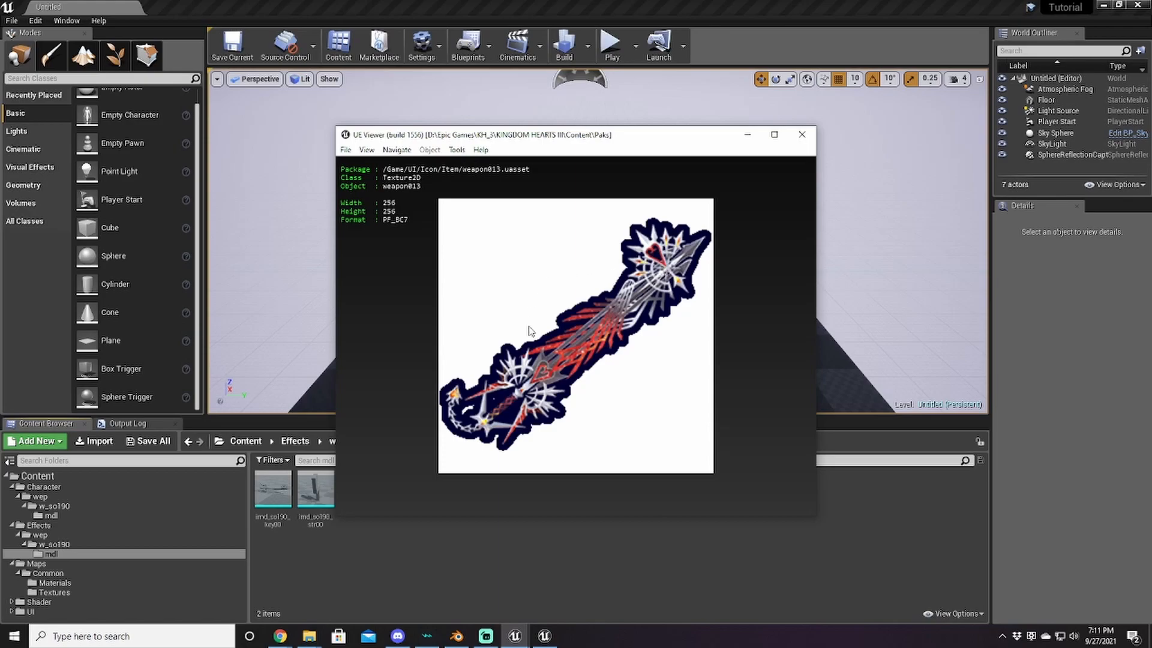
Step: Reopen the package browser on the Keyblade folder and return to the Unreal Editor
{"action": "left_click", "coordinate": [346, 150]}
{"action": "left_click", "coordinate": [364, 168]}
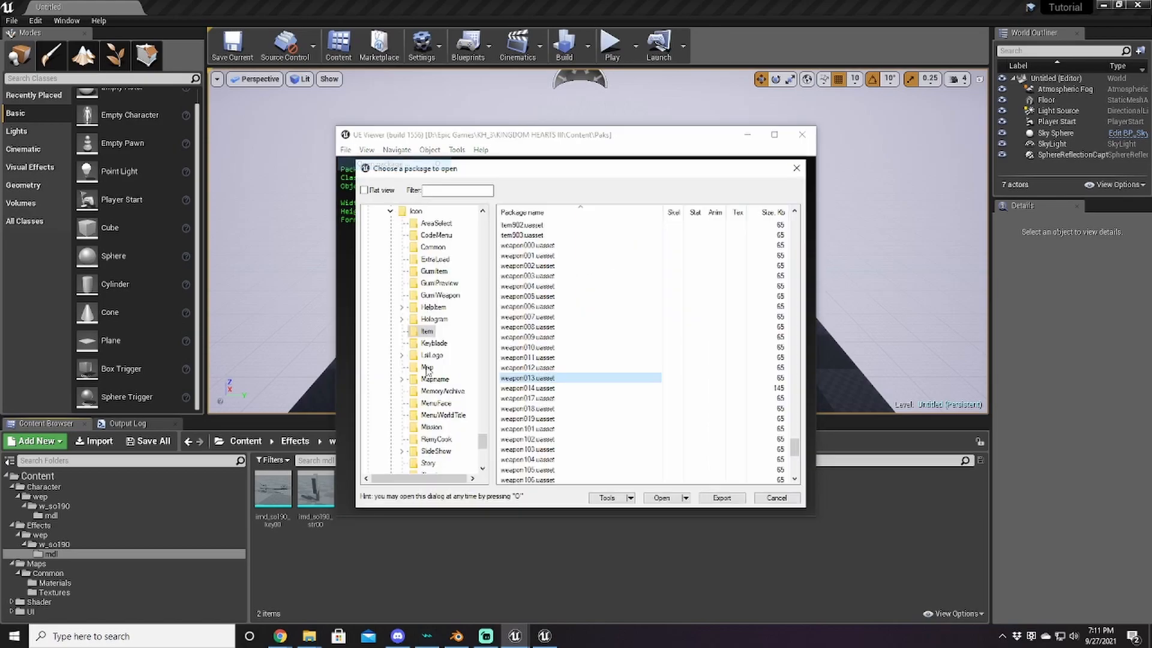
{"action": "left_click", "coordinate": [434, 344]}
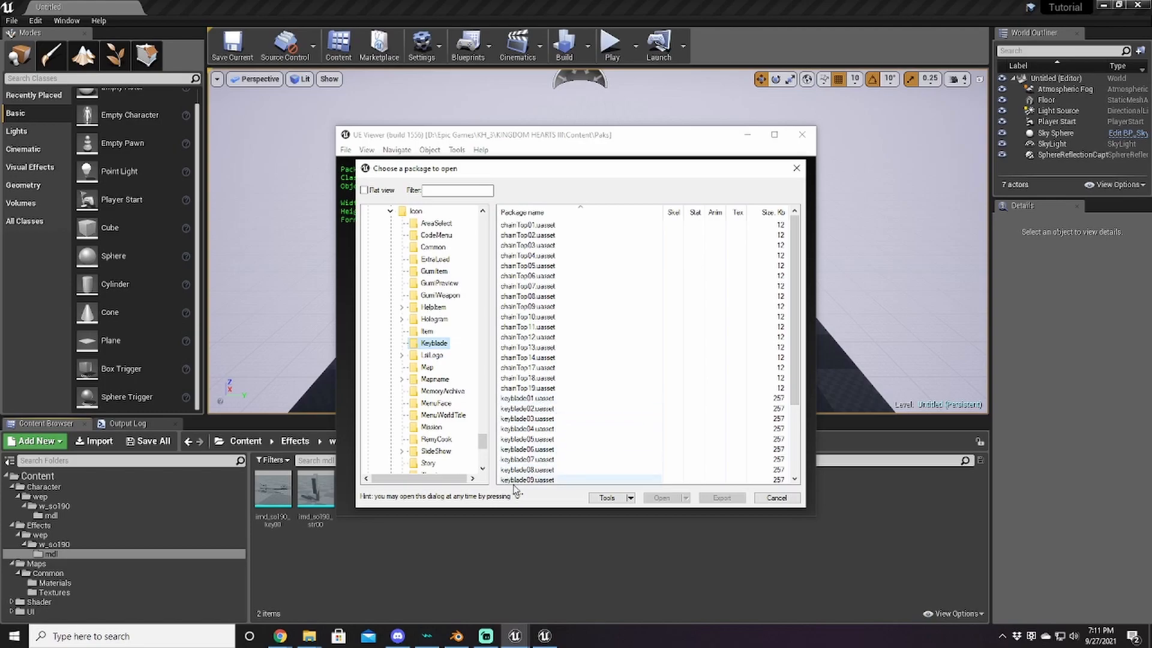
{"action": "left_click", "coordinate": [418, 587]}
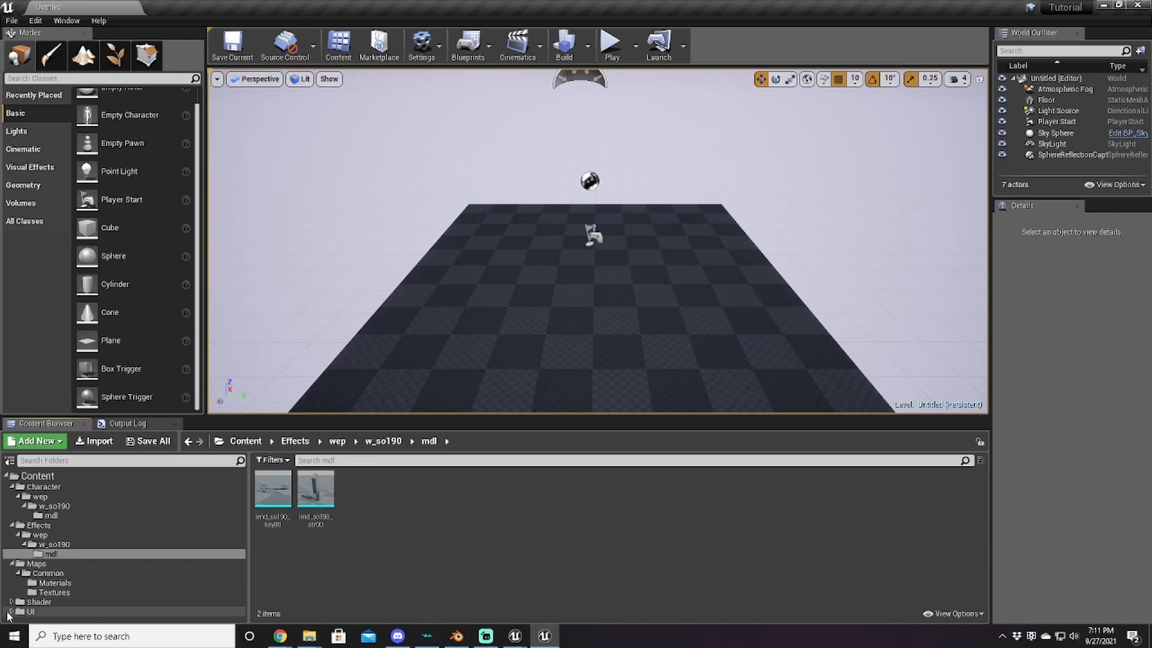
Step: Import weapon013.png as a texture into Content/UI/Icon/Item
{"action": "left_click", "coordinate": [36, 475]}
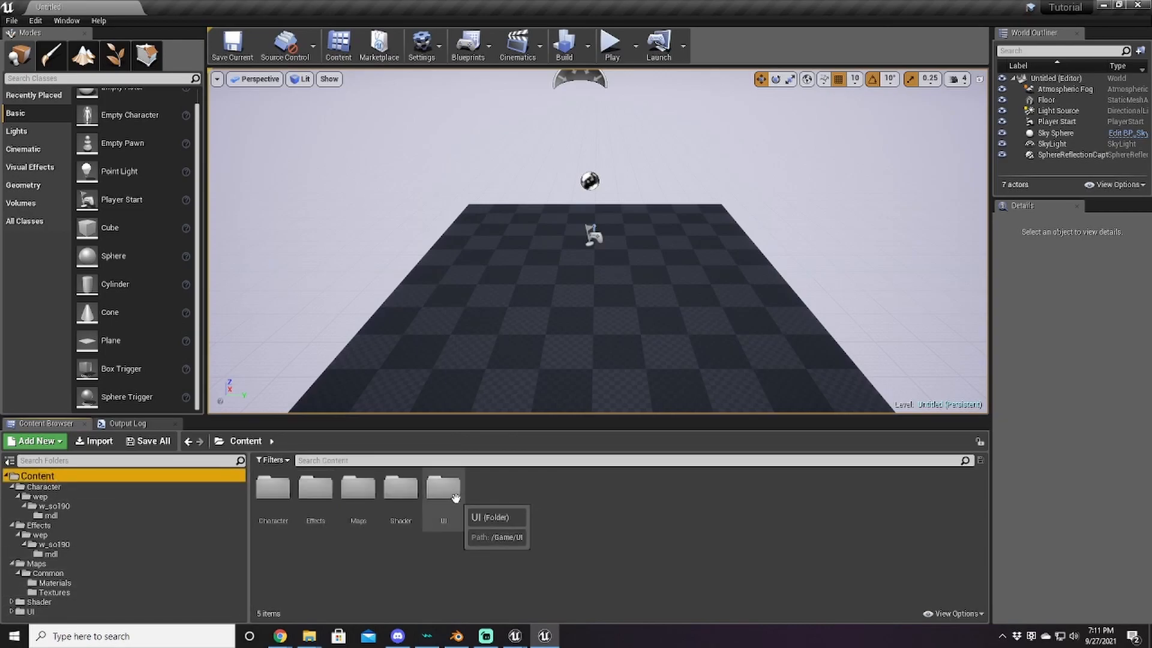
{"action": "double_click", "coordinate": [454, 497]}
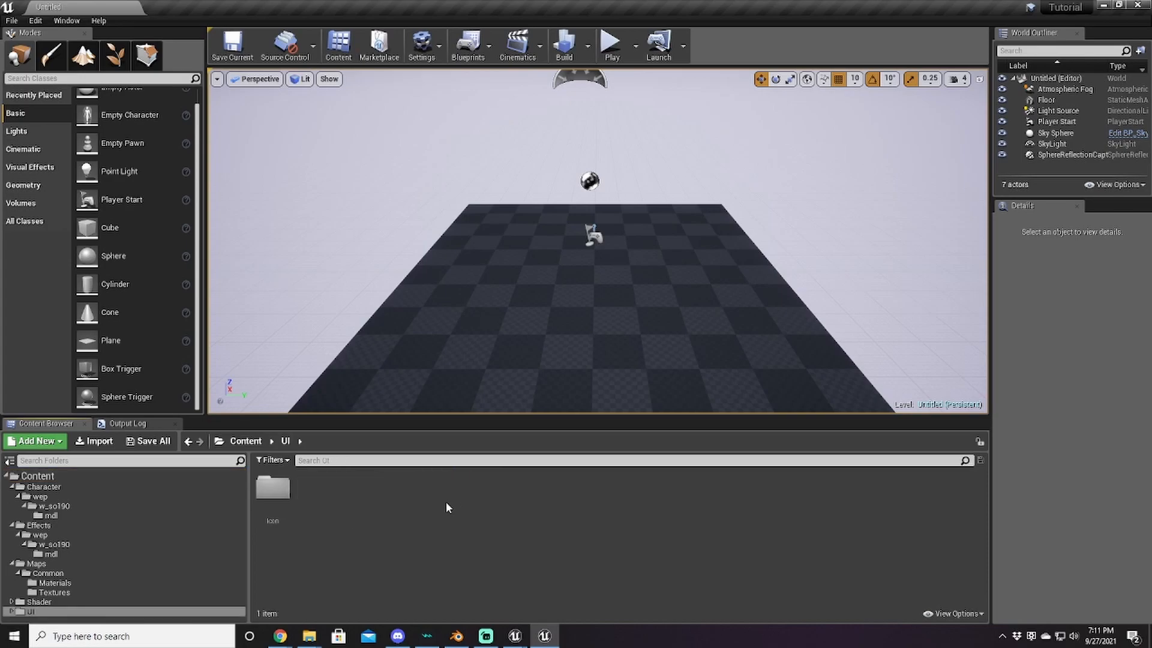
{"action": "double_click", "coordinate": [271, 489]}
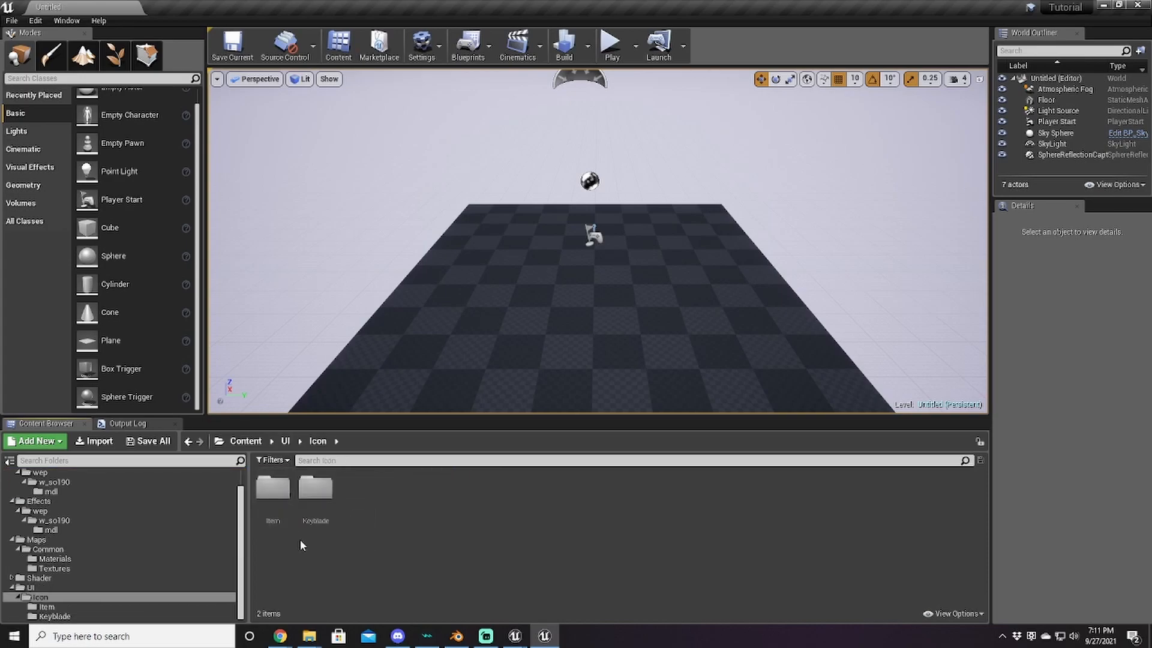
{"action": "double_click", "coordinate": [268, 493]}
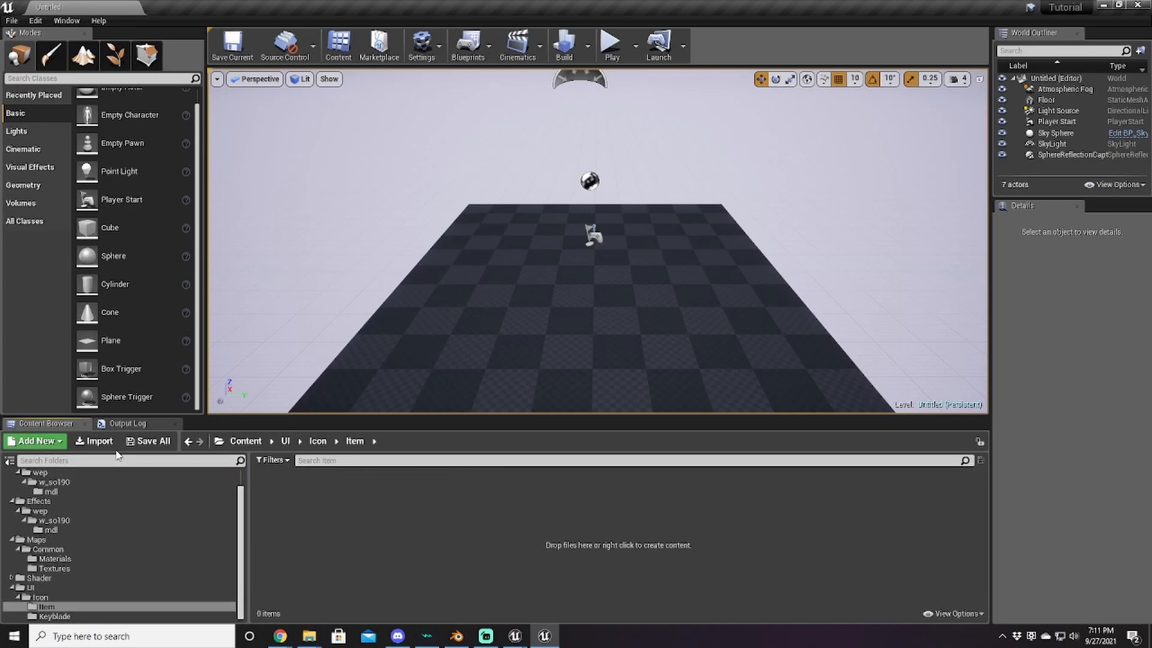
{"action": "left_click", "coordinate": [94, 441]}
{"action": "scroll", "coordinate": [319, 195], "scroll_direction": "down", "scroll_amount": 1}
{"action": "left_click", "coordinate": [150, 240]}
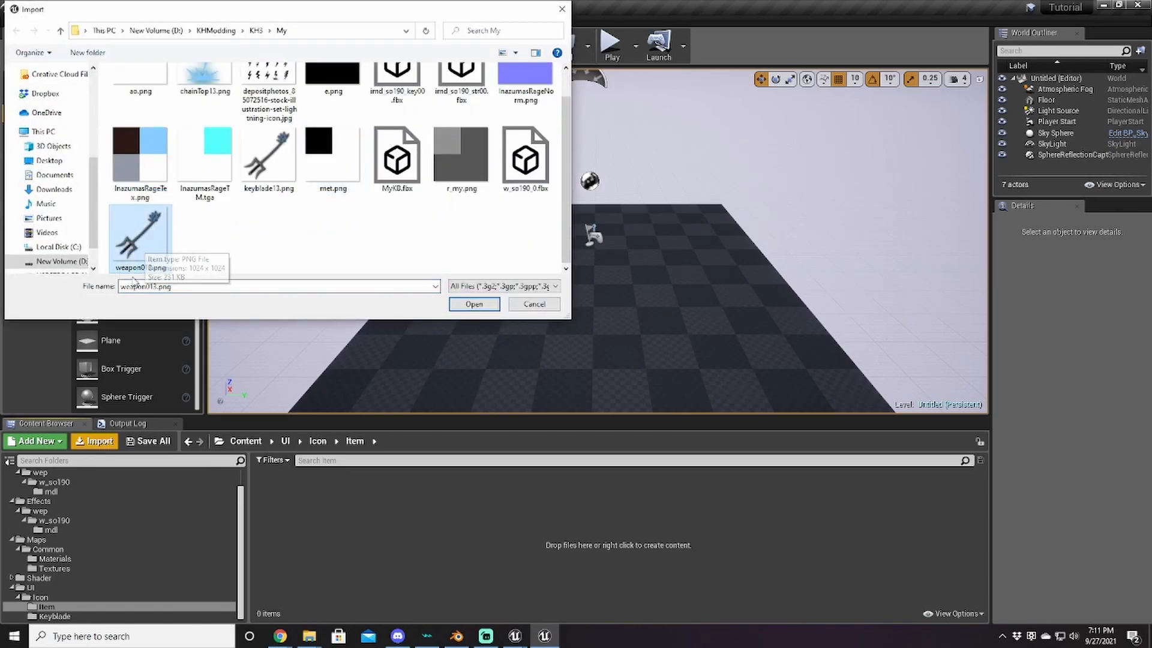
{"action": "left_click", "coordinate": [473, 304]}
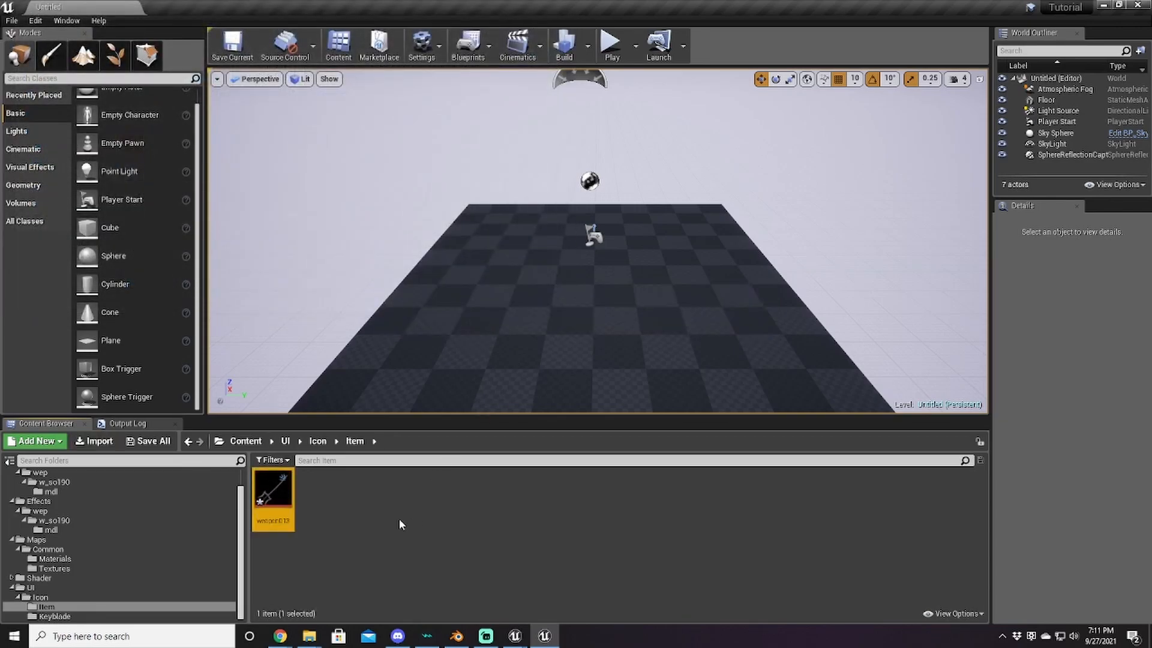
Step: Set weapon013 to NoMipmaps with sRGB off and save the texture
{"action": "double_click", "coordinate": [281, 496]}
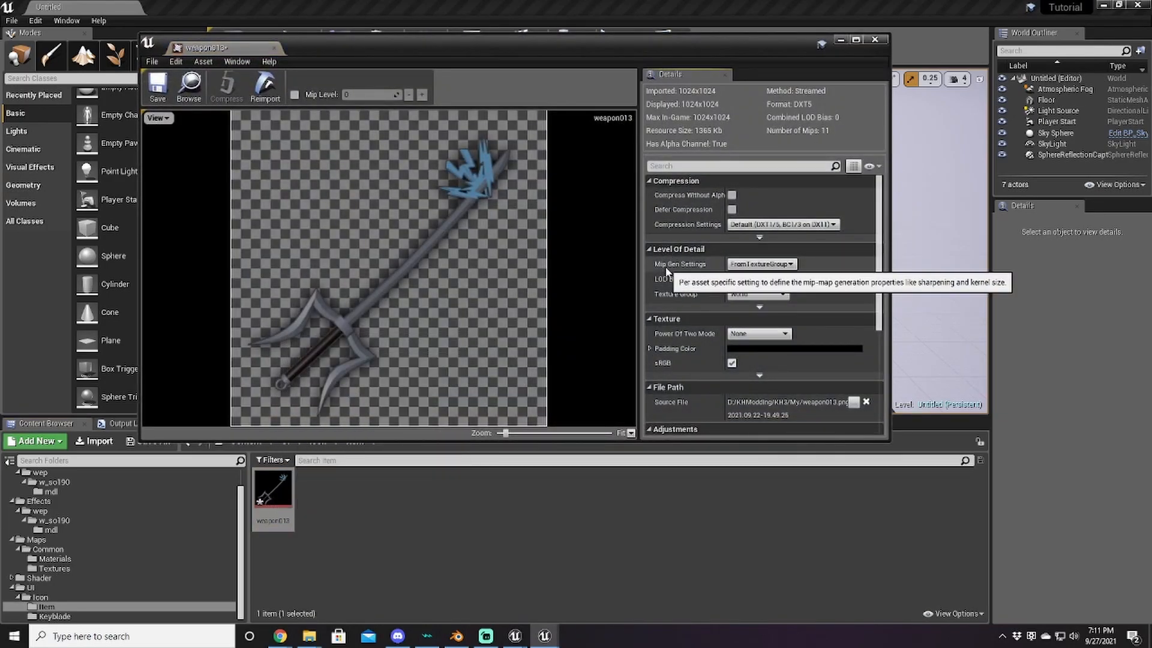
{"action": "left_click", "coordinate": [761, 264]}
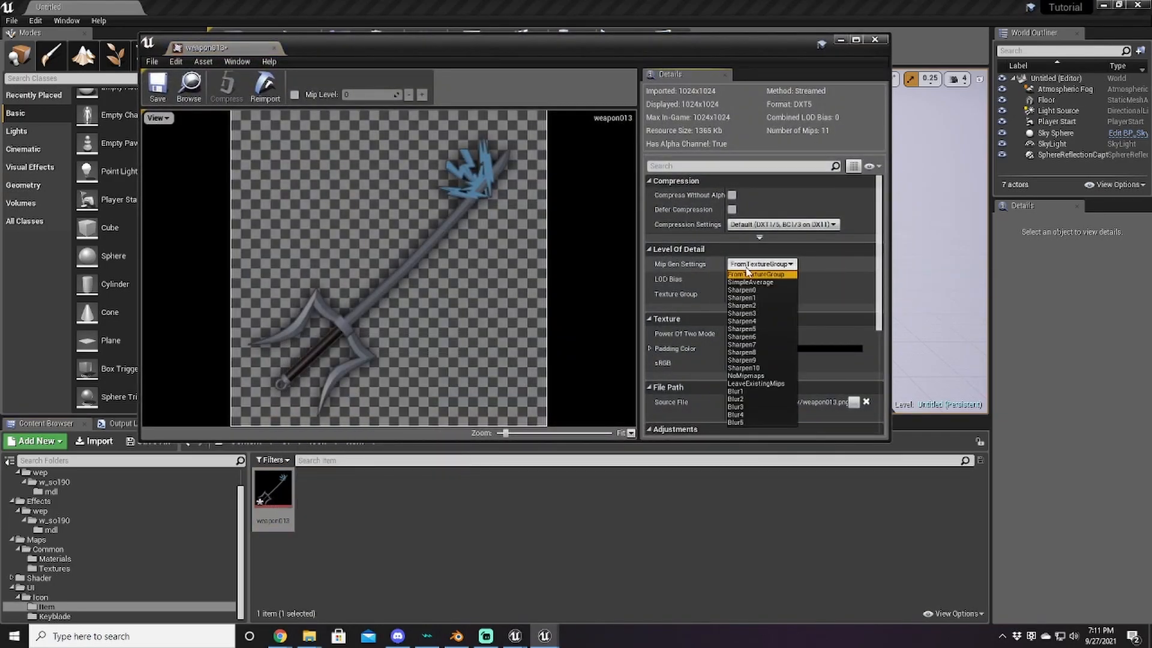
{"action": "left_click", "coordinate": [747, 375]}
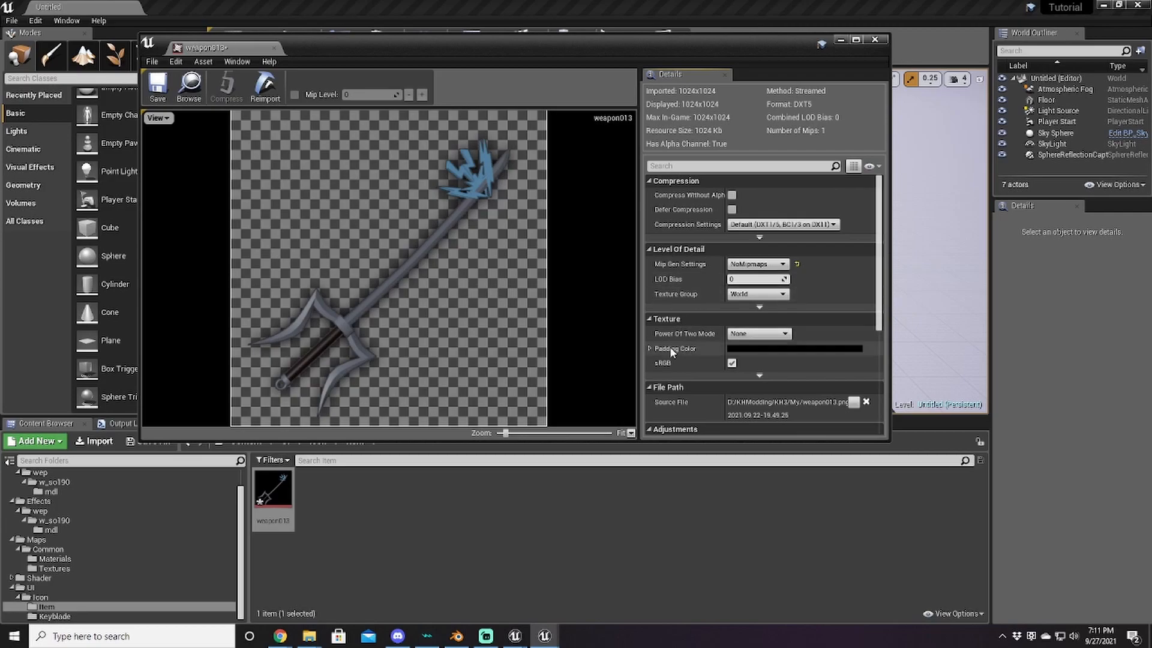
{"action": "left_click", "coordinate": [731, 363]}
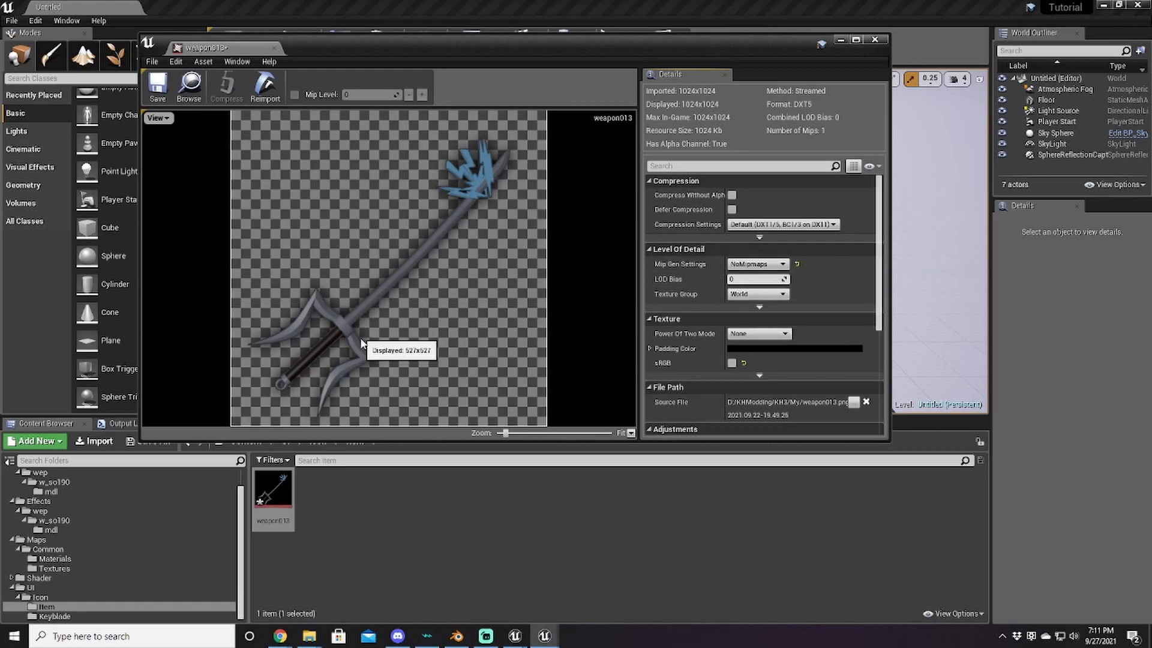
{"action": "left_click", "coordinate": [151, 101]}
{"action": "left_click", "coordinate": [874, 39]}
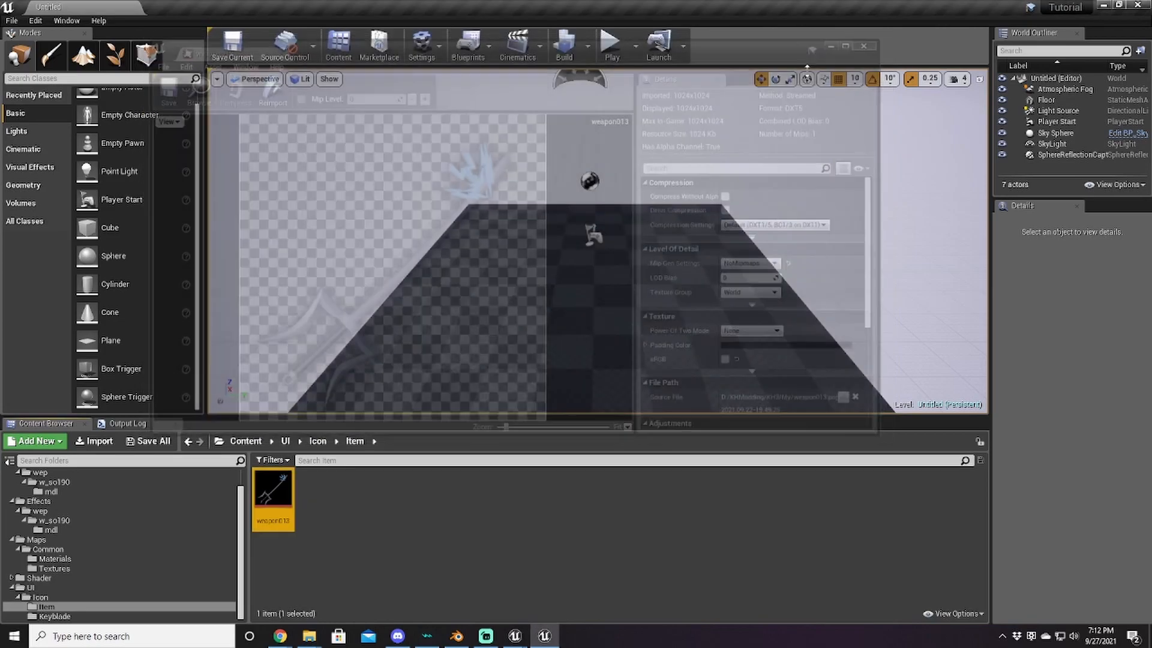
Step: Import chainTop13.png and keyblade13.png into the UI/Icon/Keyblade folder
{"action": "left_click", "coordinate": [68, 616]}
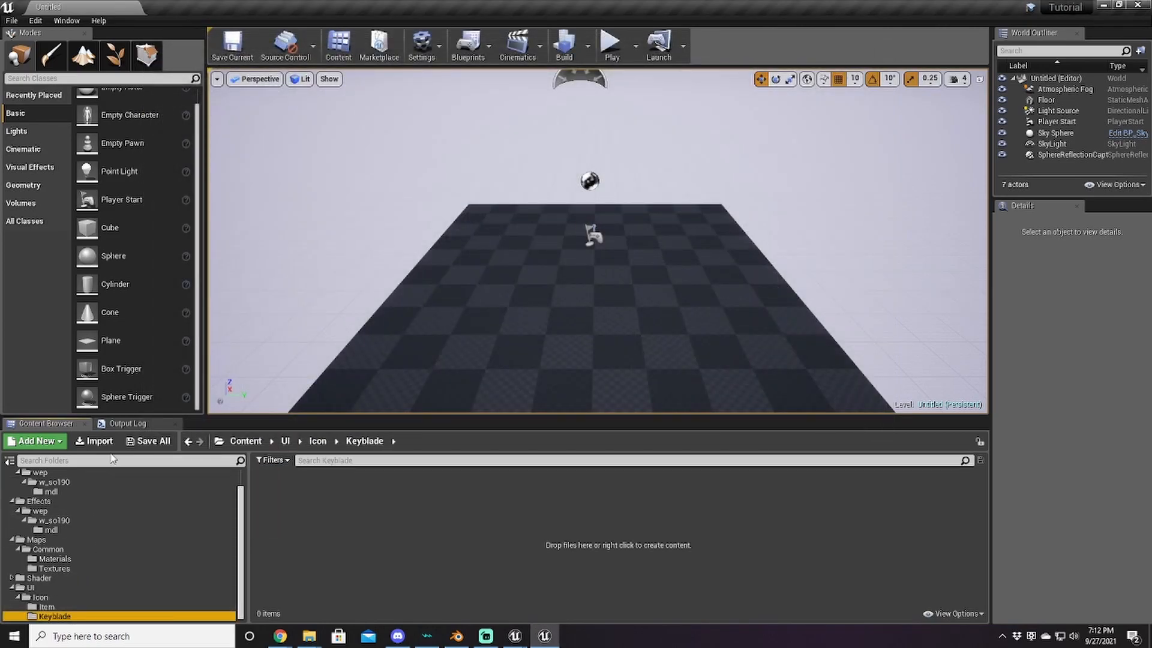
{"action": "left_click", "coordinate": [96, 441]}
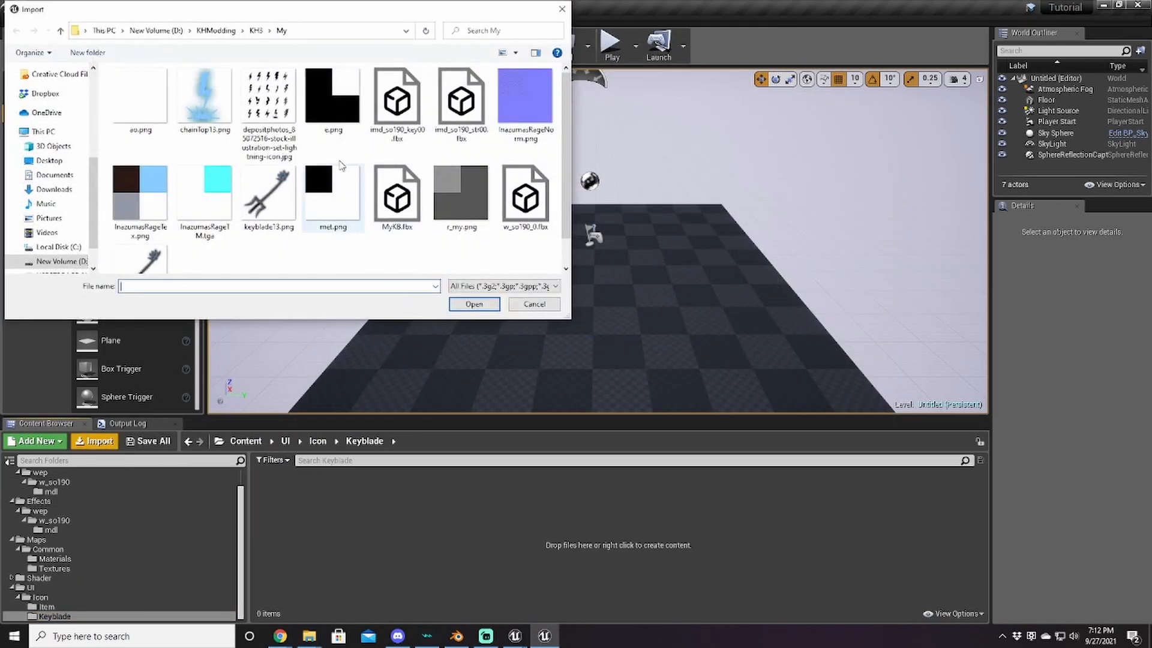
{"action": "left_click", "coordinate": [212, 110]}
{"action": "left_click", "coordinate": [269, 195], "text": "ctrl"}
{"action": "left_click", "coordinate": [474, 304]}
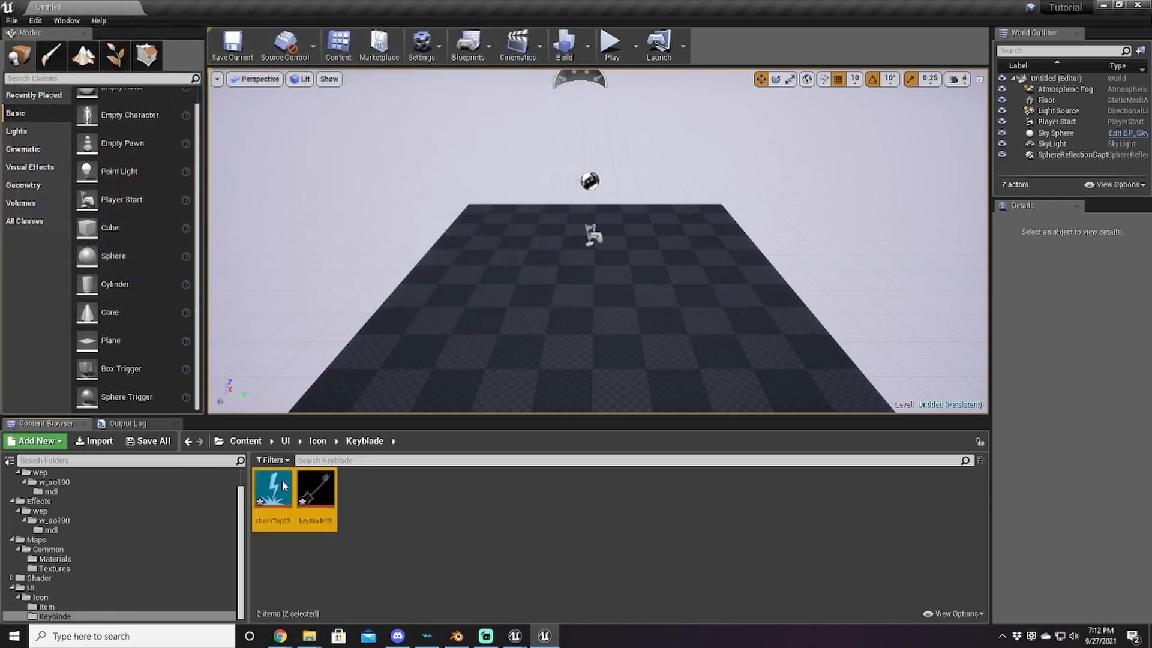
Step: Set chainTop13 to NoMipmaps with sRGB off and save it
{"action": "double_click", "coordinate": [273, 491]}
{"action": "left_click", "coordinate": [760, 264]}
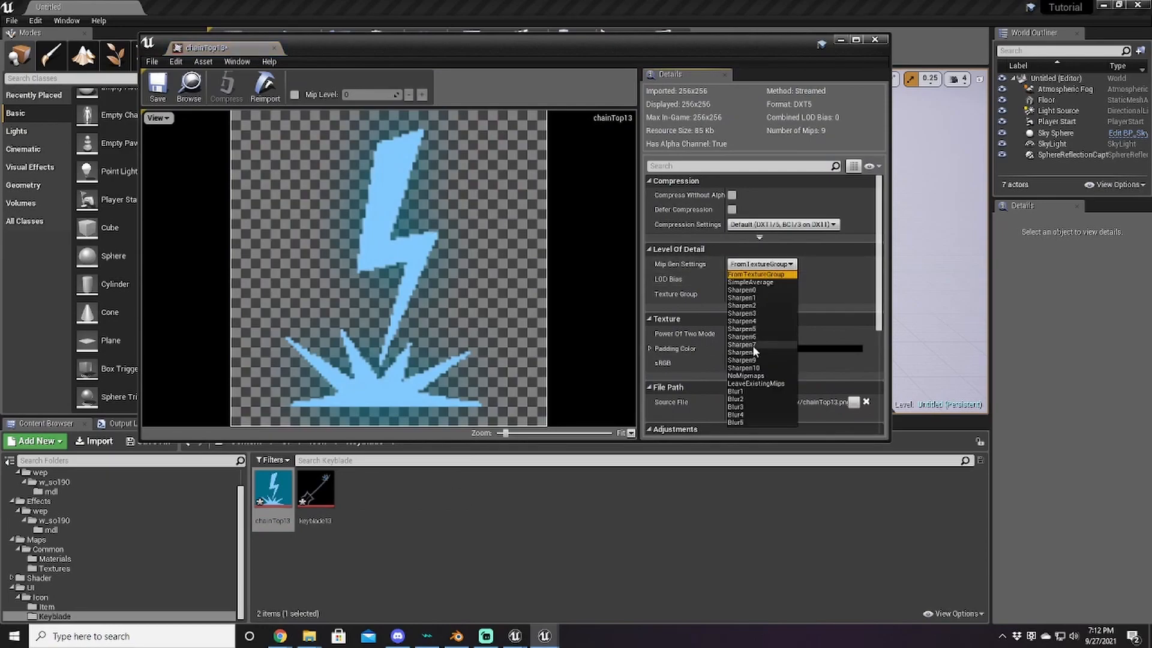
{"action": "left_click", "coordinate": [739, 366]}
{"action": "left_click", "coordinate": [732, 363]}
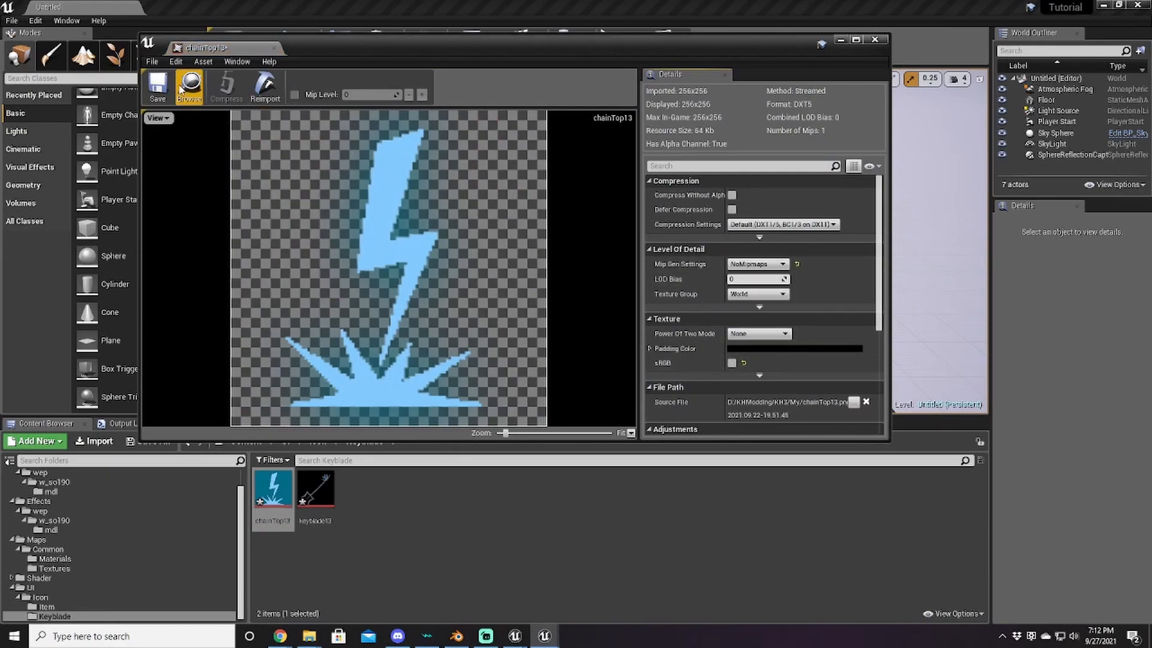
{"action": "left_click", "coordinate": [158, 87]}
Step: Set keyblade13 to NoMipmaps with sRGB off, save it and close the texture editor
{"action": "double_click", "coordinate": [317, 487]}
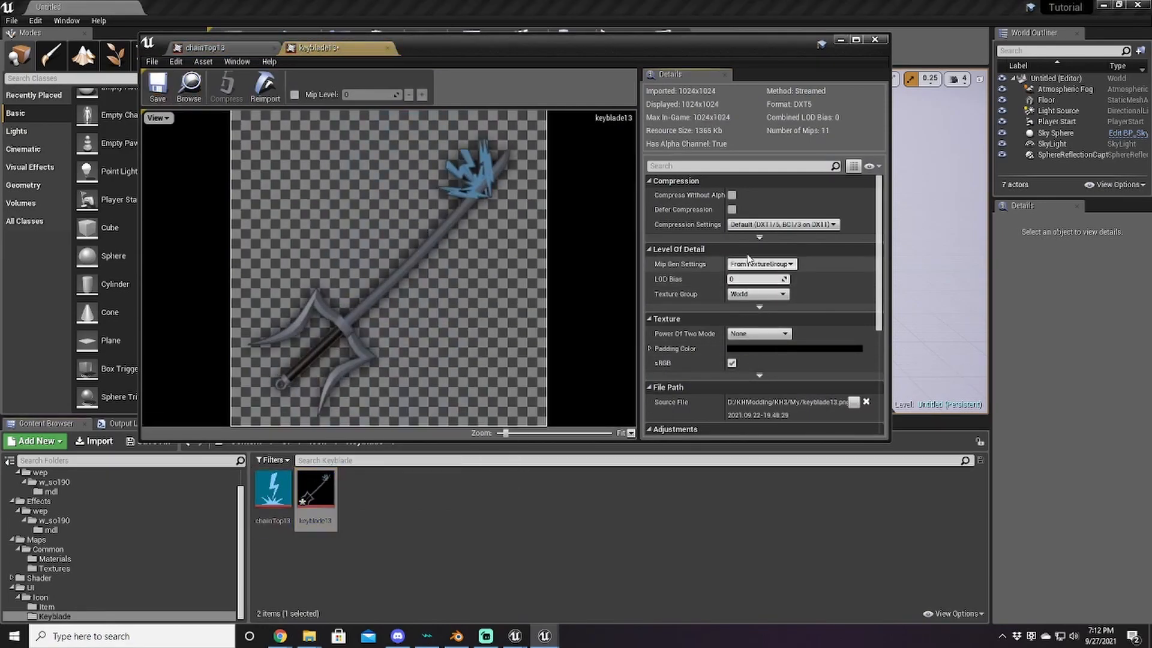
{"action": "left_click", "coordinate": [760, 264]}
{"action": "left_click", "coordinate": [746, 376]}
{"action": "left_click", "coordinate": [732, 363]}
{"action": "left_click", "coordinate": [157, 87]}
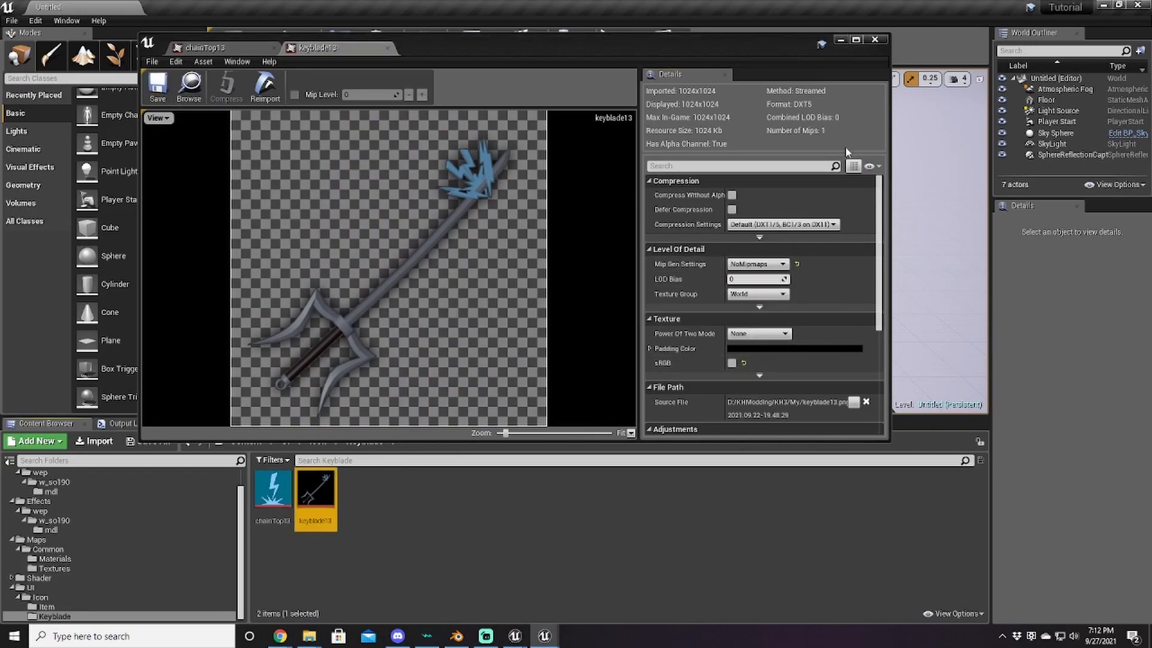
{"action": "left_click", "coordinate": [877, 40]}
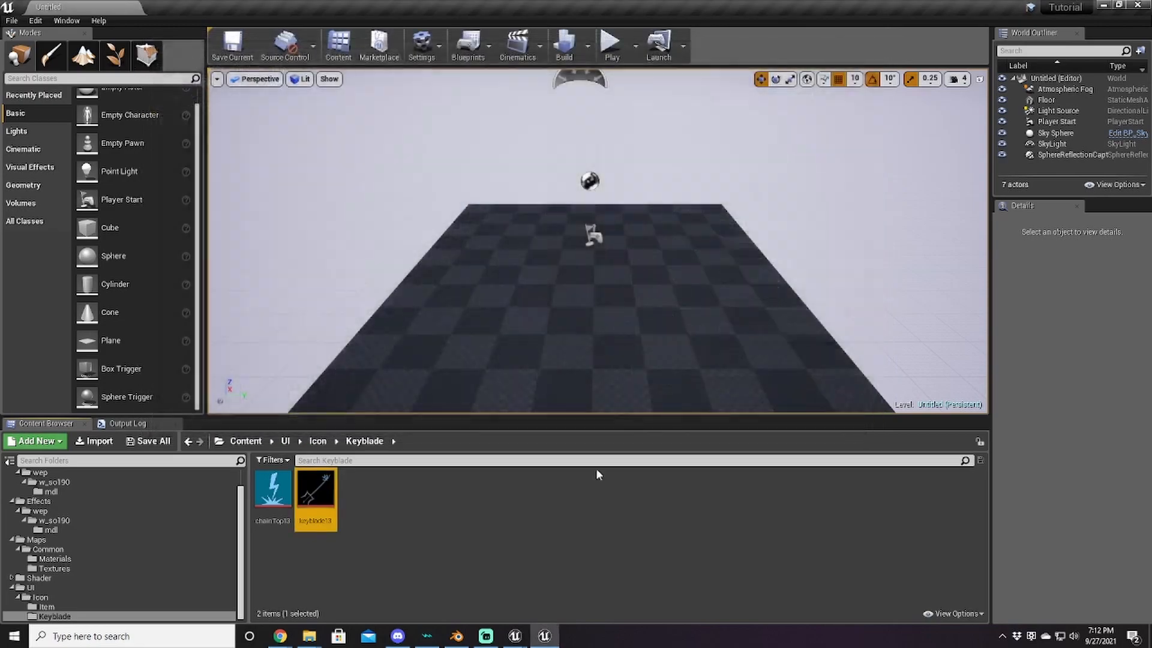
{"action": "left_click", "coordinate": [12, 21]}
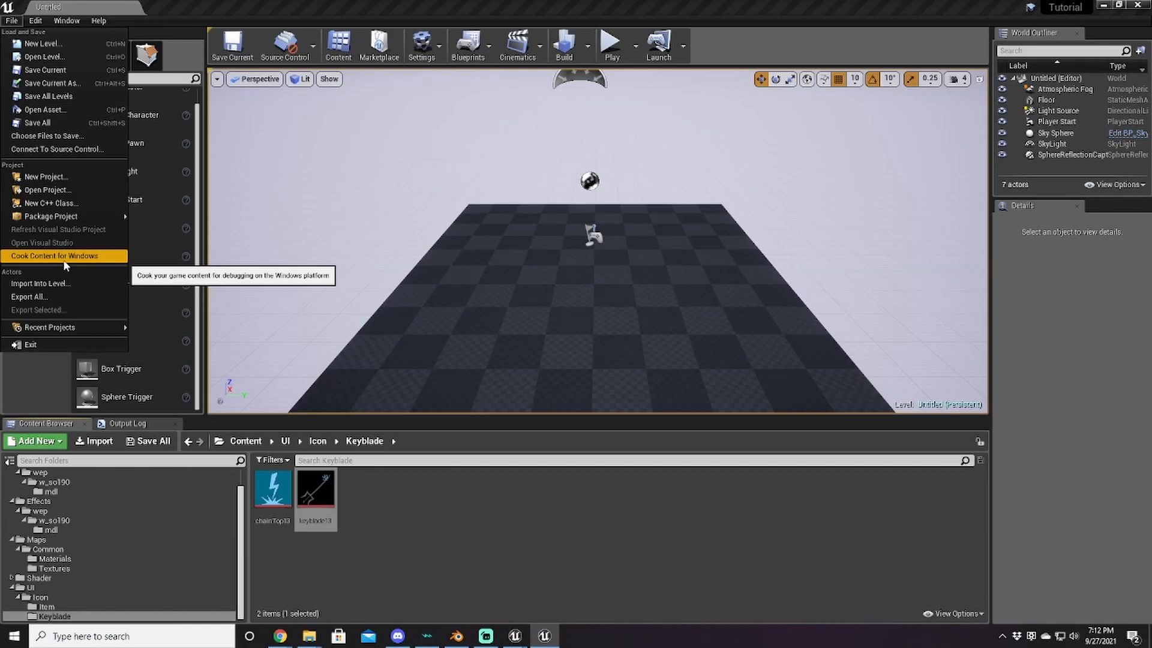
Step: Review the Packaging project settings, then start Cook Content for Windows
{"action": "left_click", "coordinate": [496, 509]}
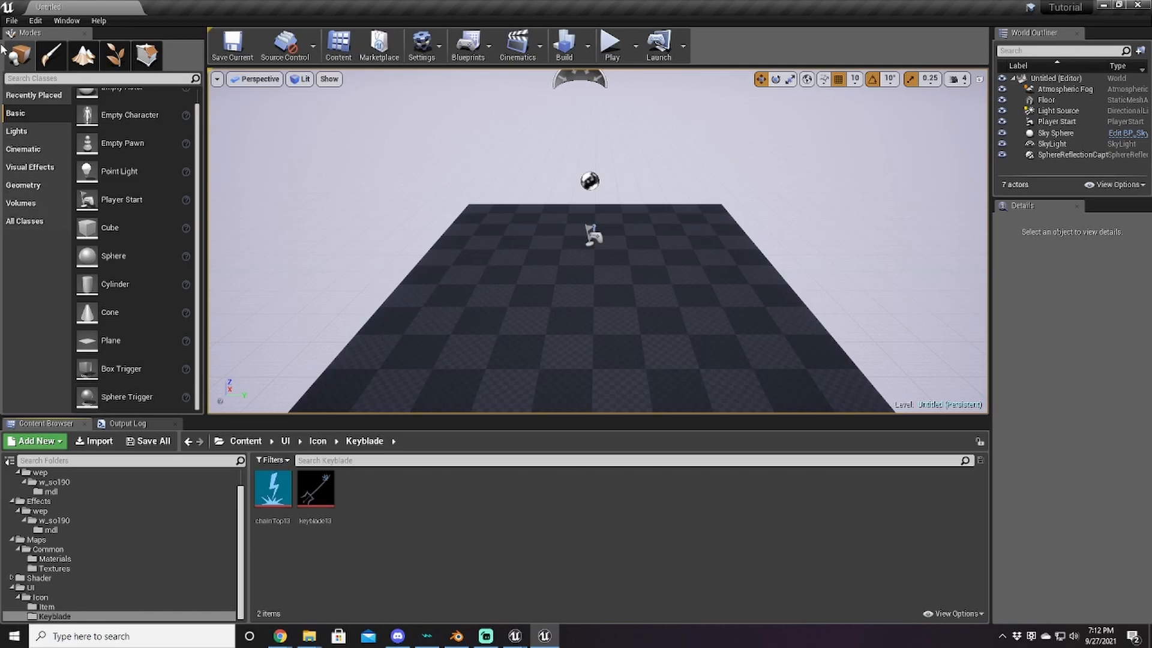
{"action": "left_click", "coordinate": [11, 21]}
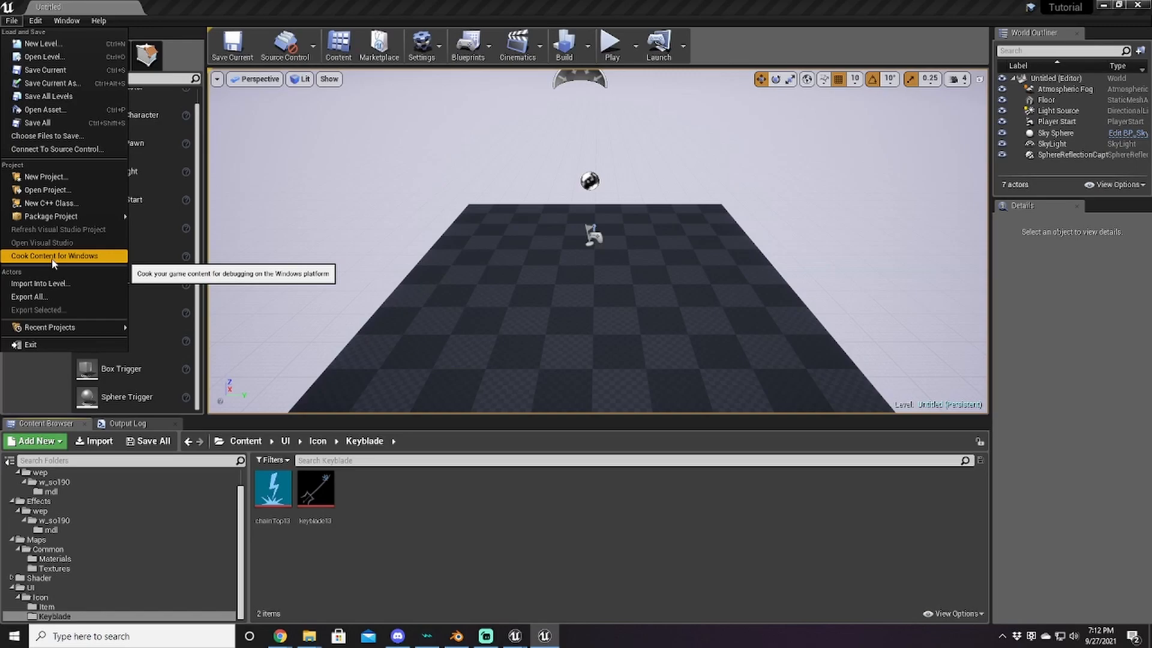
{"action": "left_click", "coordinate": [378, 6]}
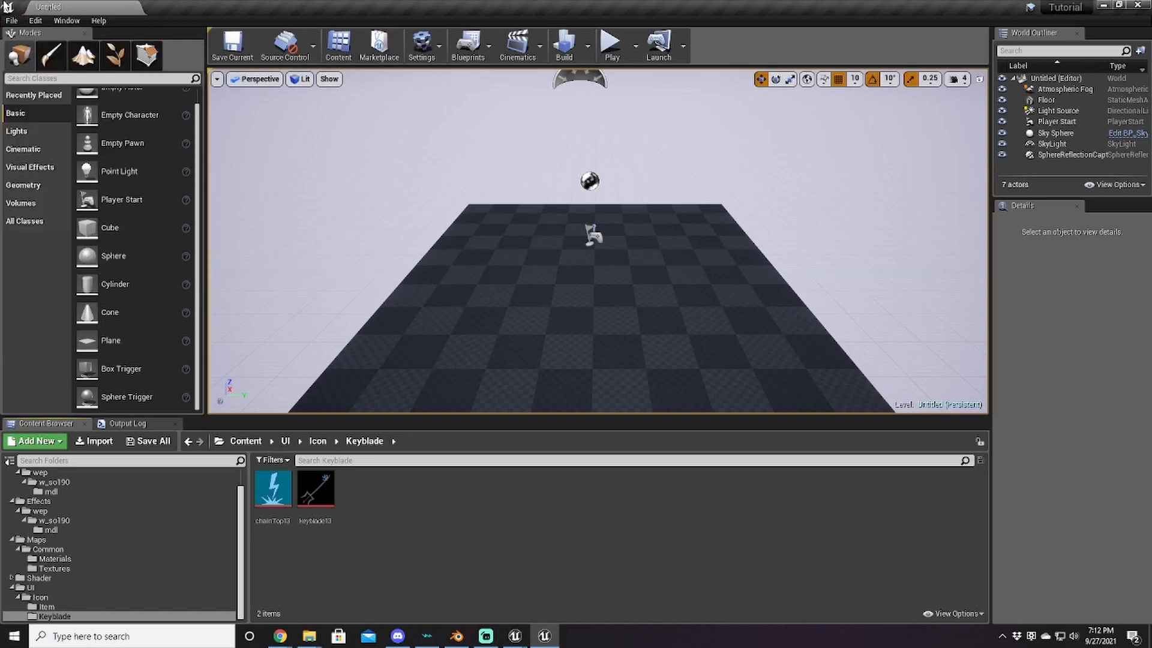
{"action": "left_click", "coordinate": [40, 21]}
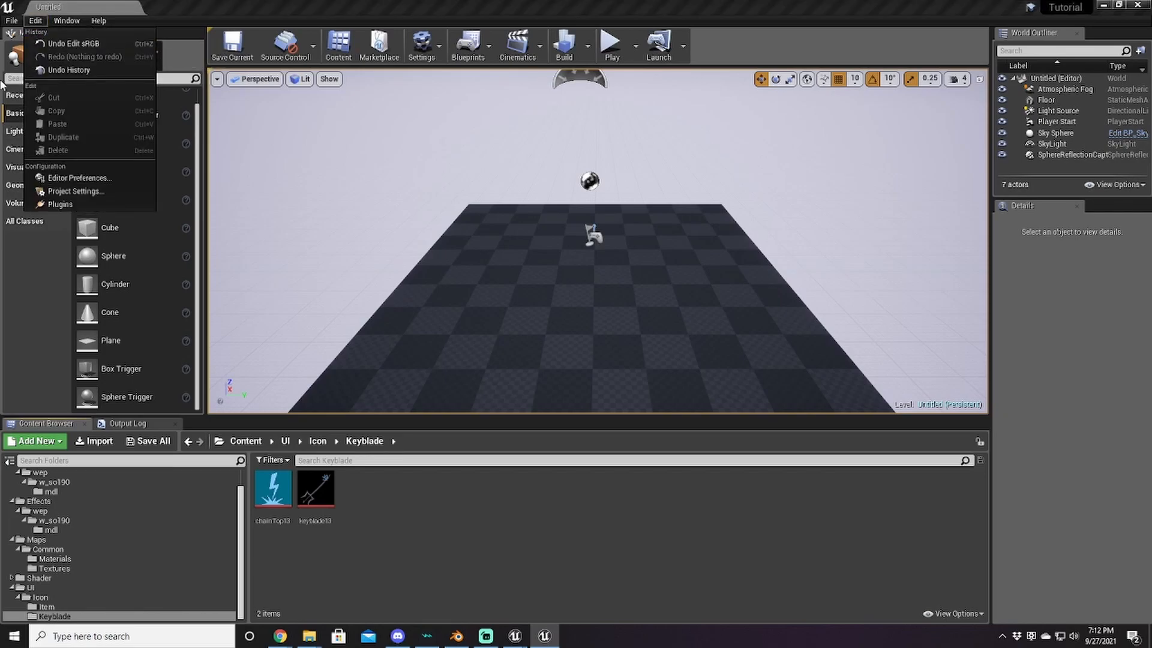
{"action": "left_click", "coordinate": [69, 192]}
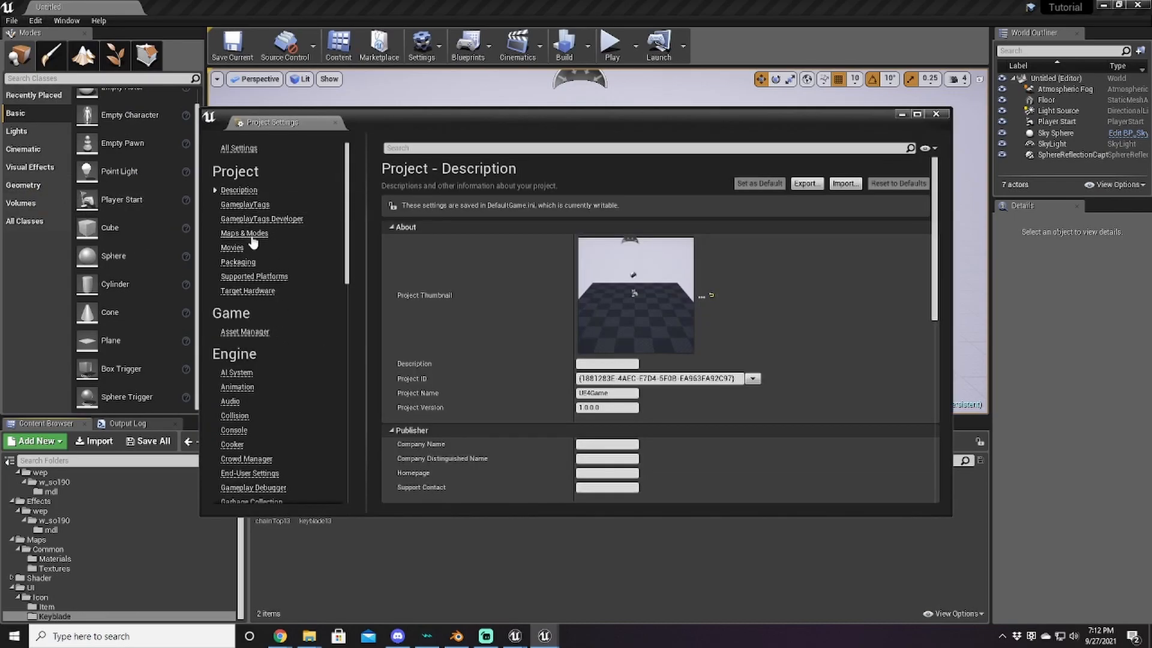
{"action": "left_click", "coordinate": [243, 262]}
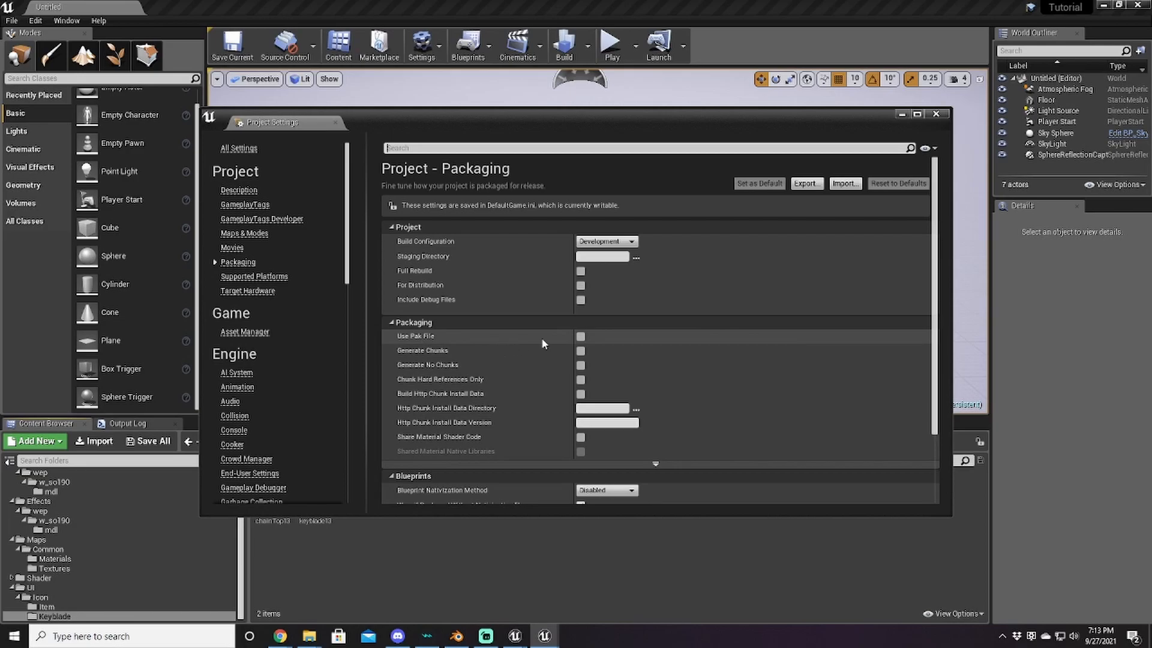
{"action": "left_click", "coordinate": [937, 115]}
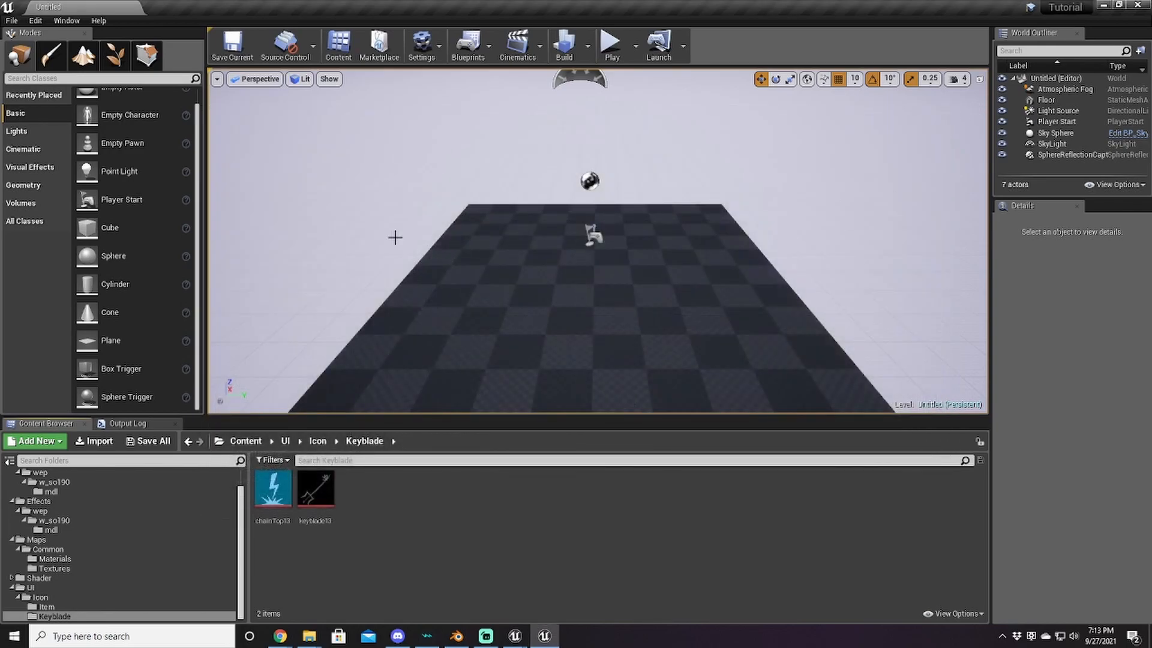
{"action": "left_click", "coordinate": [13, 19]}
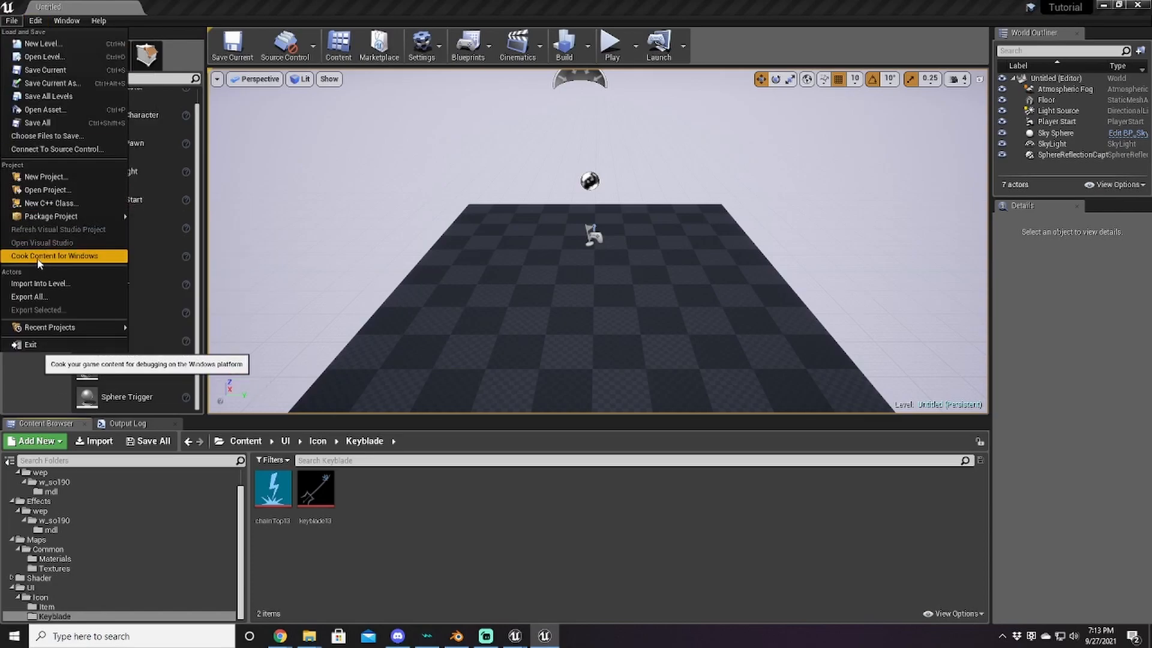
{"action": "left_click", "coordinate": [45, 257]}
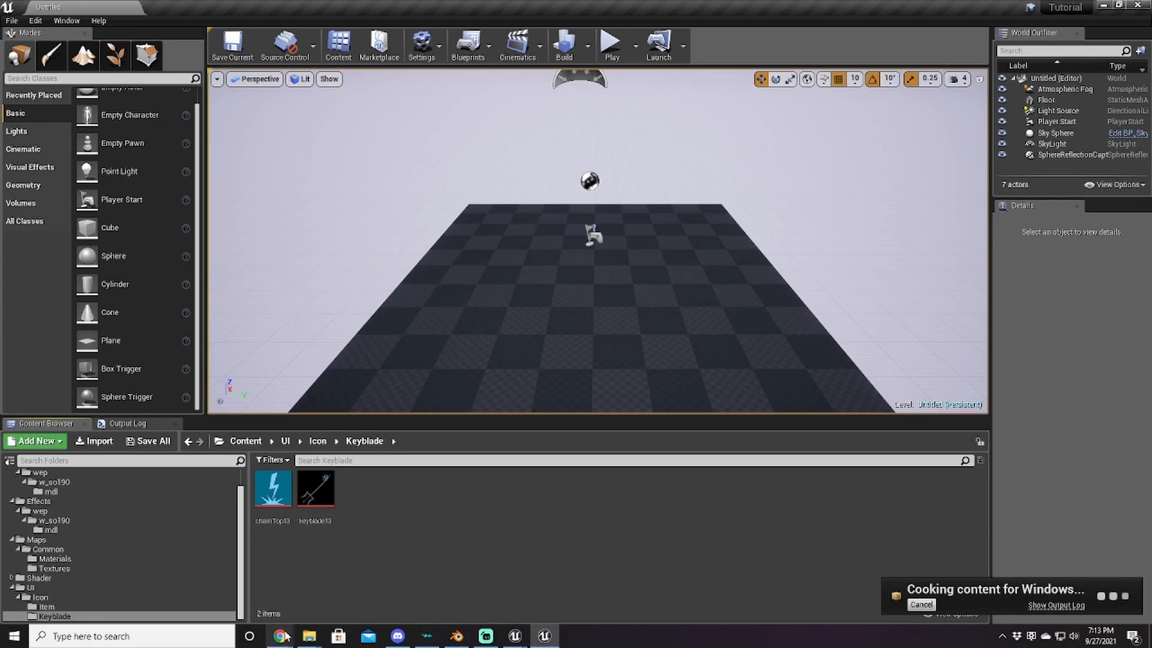
Step: Load the UE4 .locres online editor from the bookmarks in a new browser tab
{"action": "mouse_move", "coordinate": [281, 636]}
{"action": "left_click", "coordinate": [305, 601]}
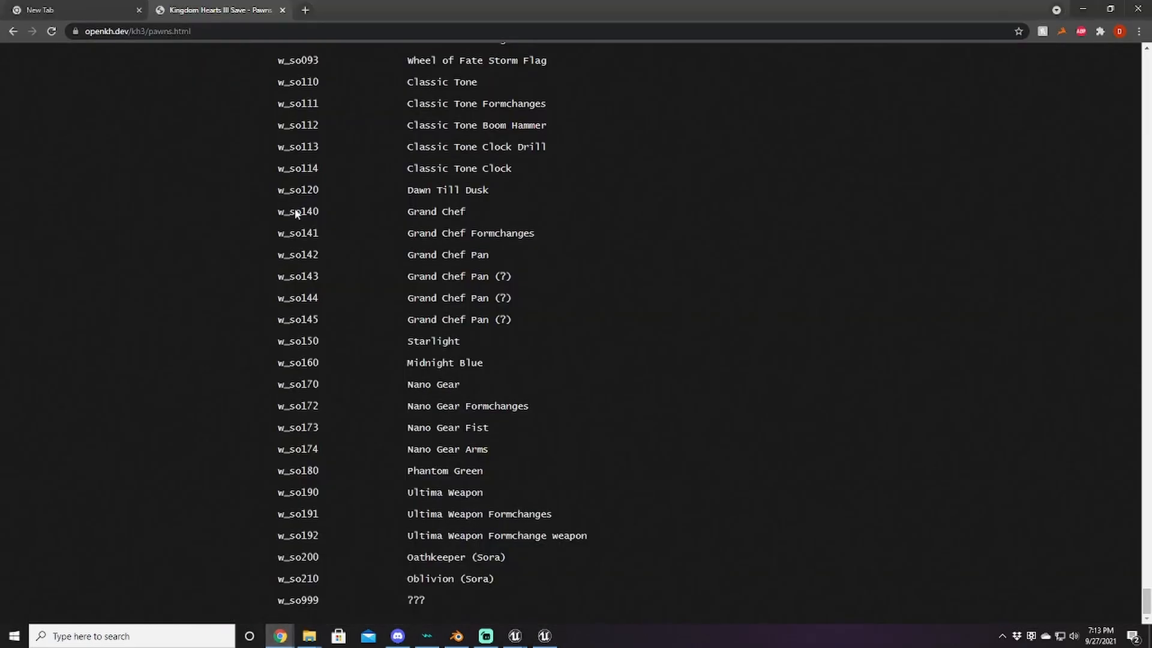
{"action": "left_click", "coordinate": [306, 10]}
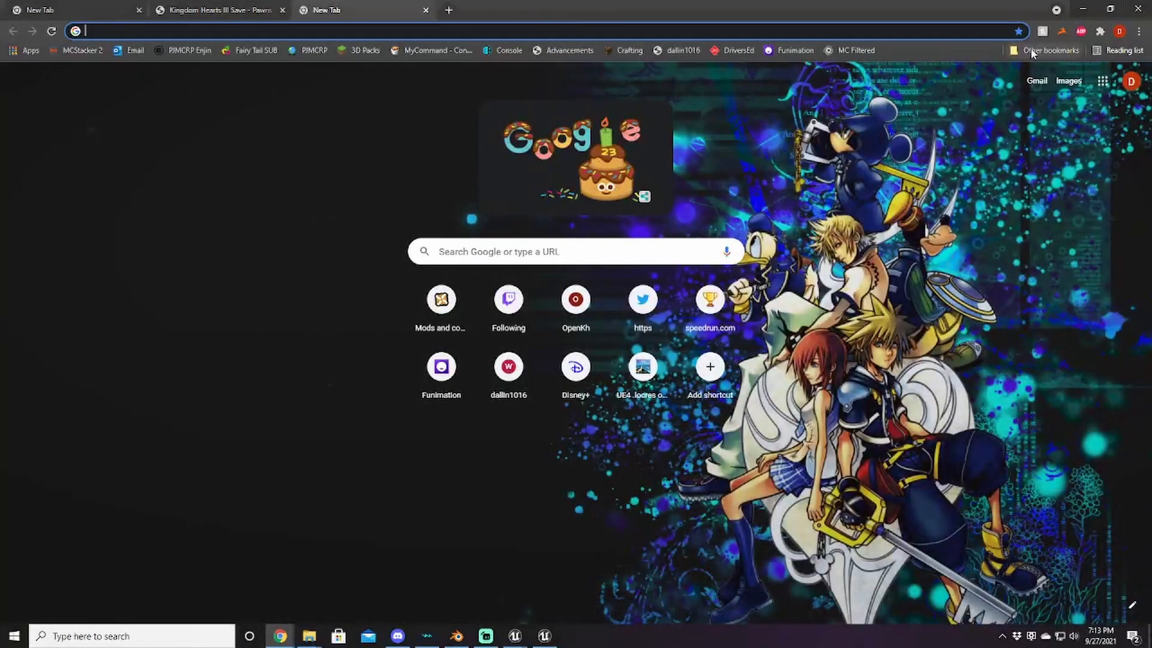
{"action": "left_click", "coordinate": [1046, 51]}
{"action": "mouse_move", "coordinate": [1052, 82]}
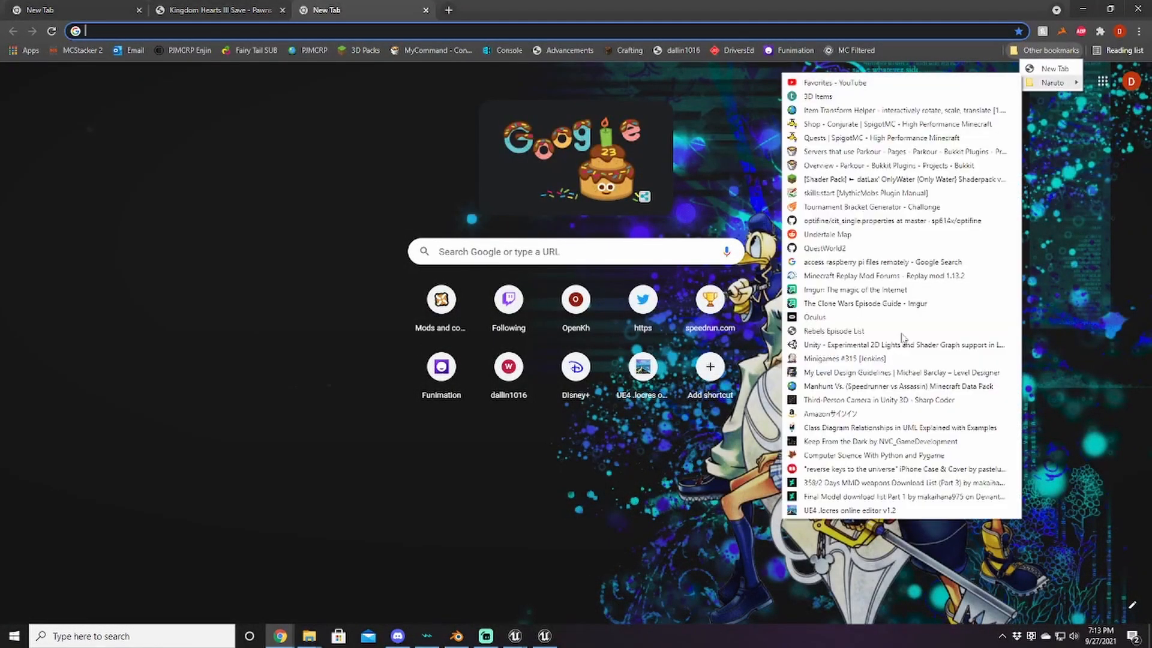
{"action": "left_click", "coordinate": [839, 511]}
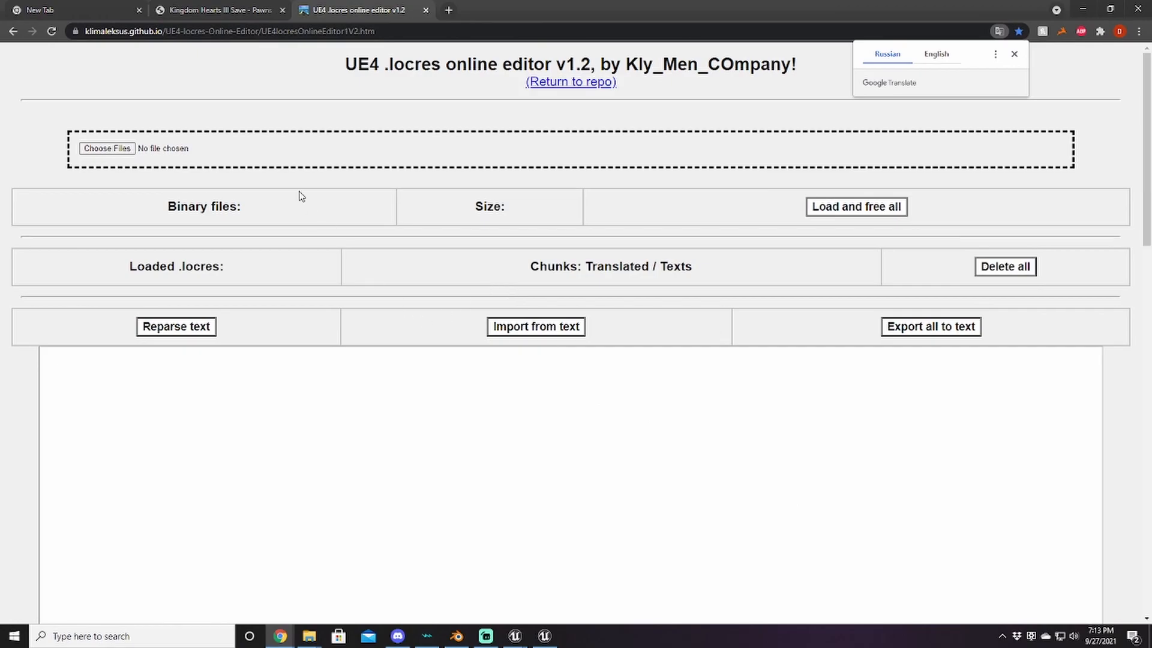
Step: Start loading a .locres file into the editor, moving the file picker aside
{"action": "left_click", "coordinate": [102, 149]}
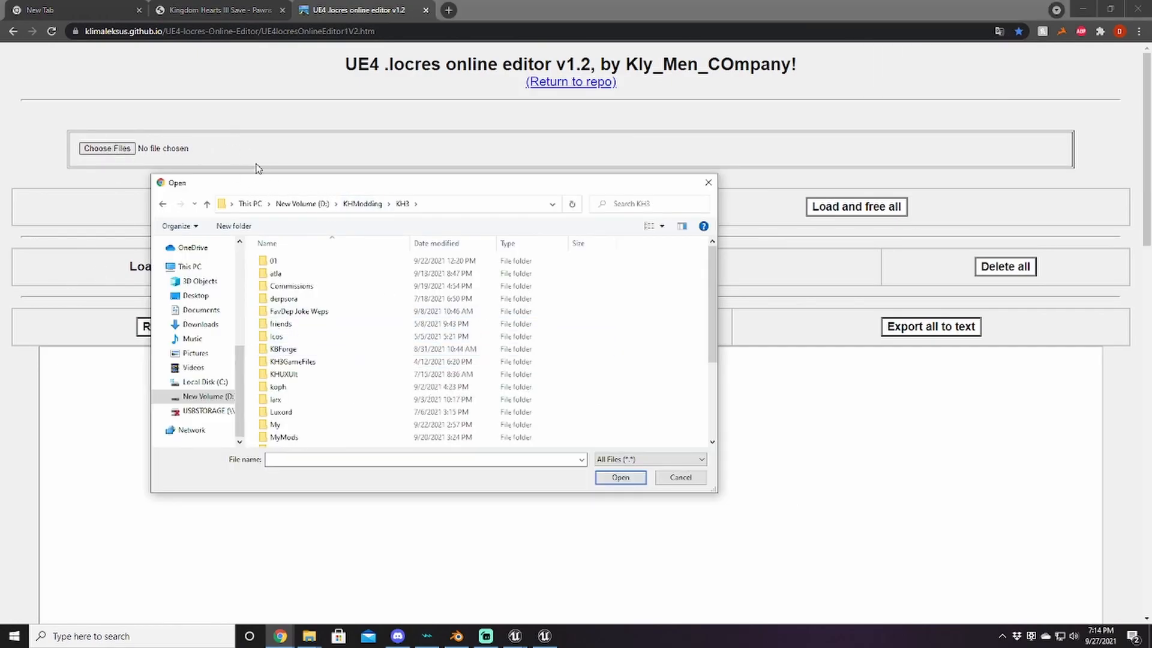
{"action": "left_click_drag", "start_coordinate": [295, 192], "coordinate": [180, 110]}
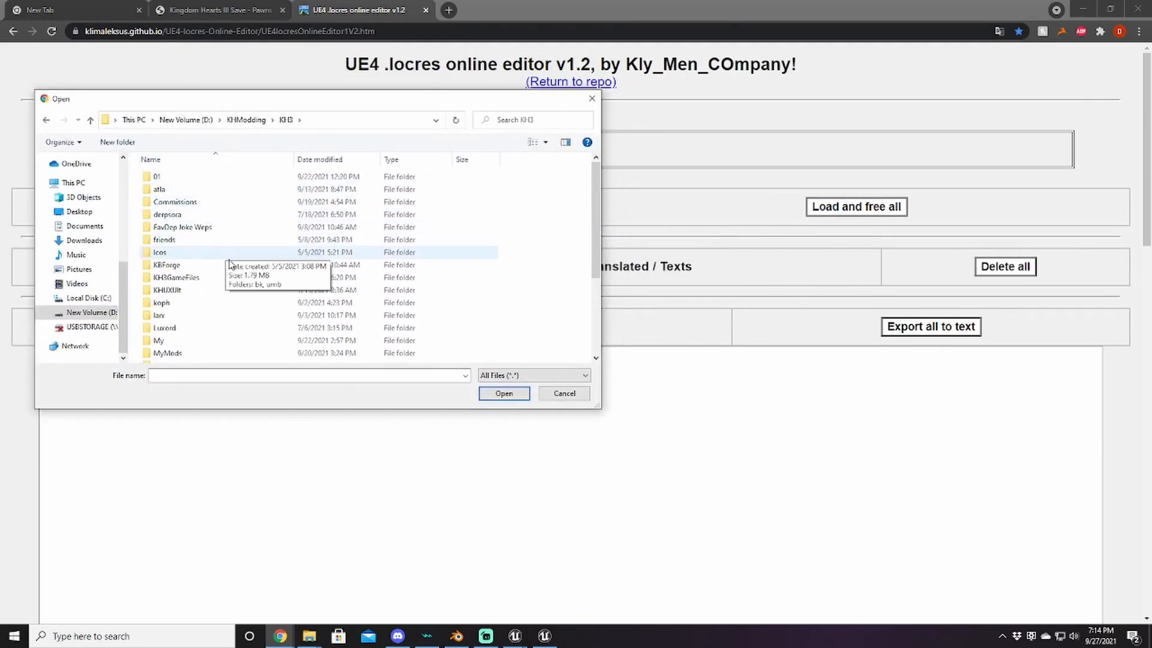
{"action": "scroll", "coordinate": [227, 282], "scroll_direction": "down", "scroll_amount": 1}
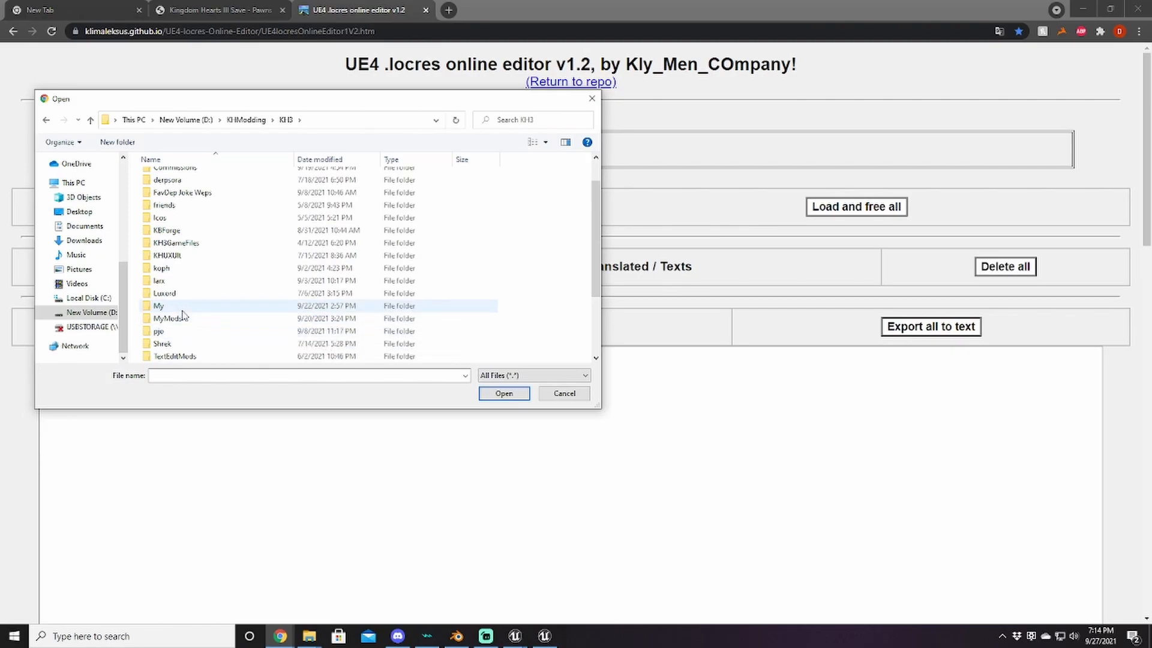
{"action": "mouse_move", "coordinate": [312, 637]}
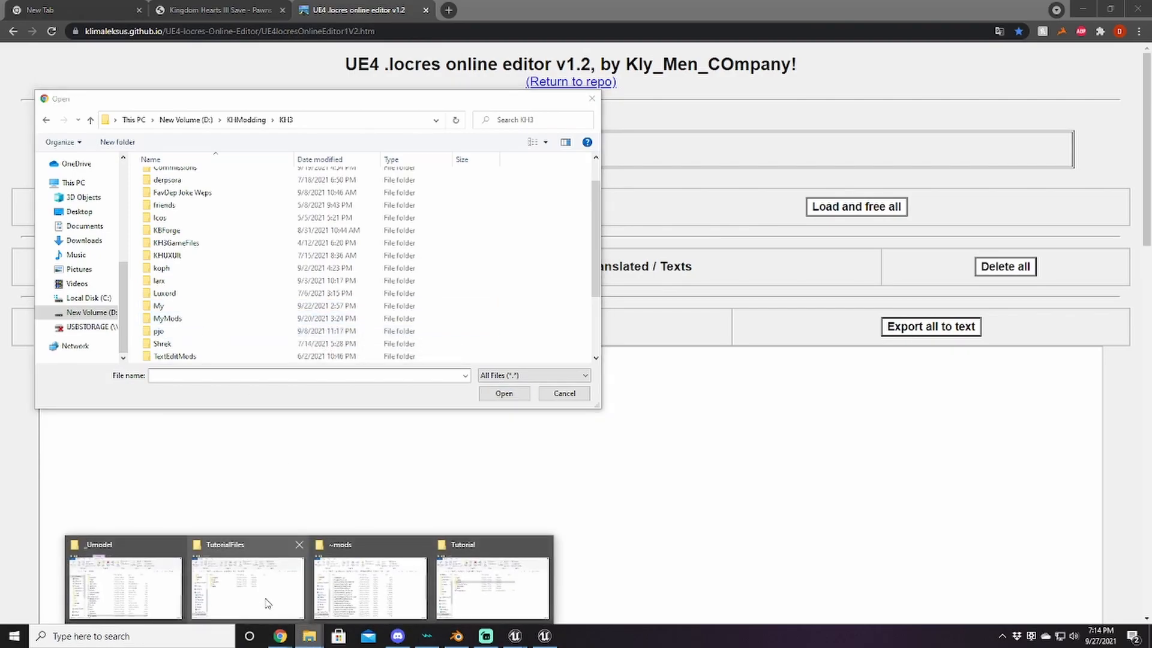
{"action": "mouse_move", "coordinate": [260, 604]}
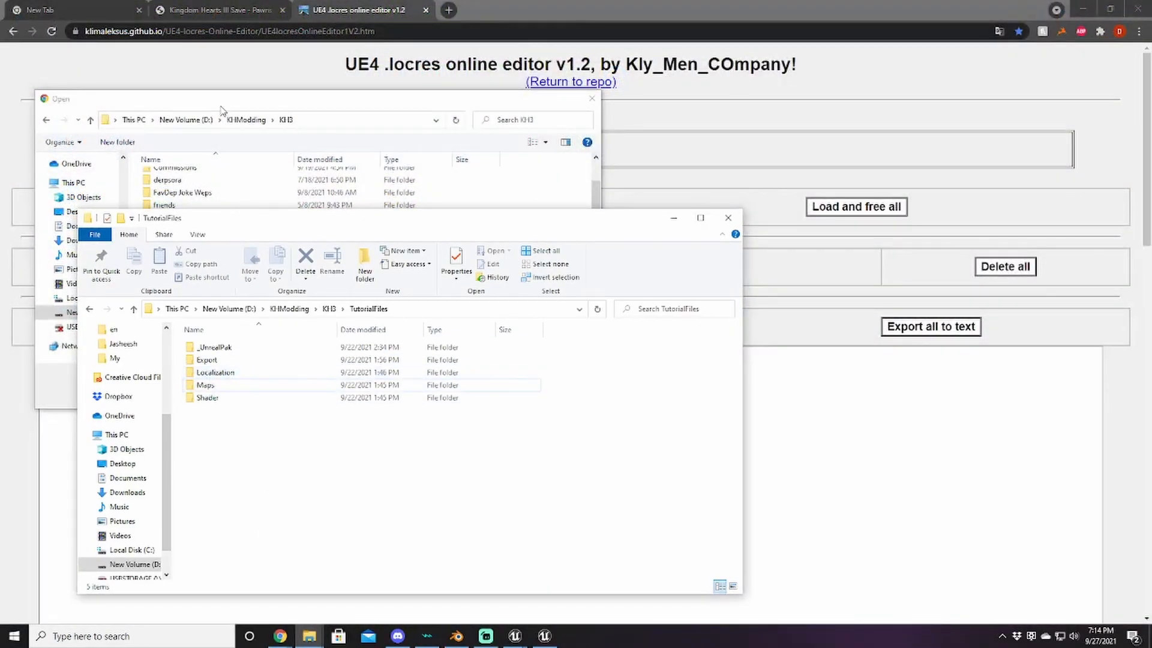
{"action": "left_click", "coordinate": [220, 99]}
{"action": "scroll", "coordinate": [201, 294], "scroll_direction": "down", "scroll_amount": 2}
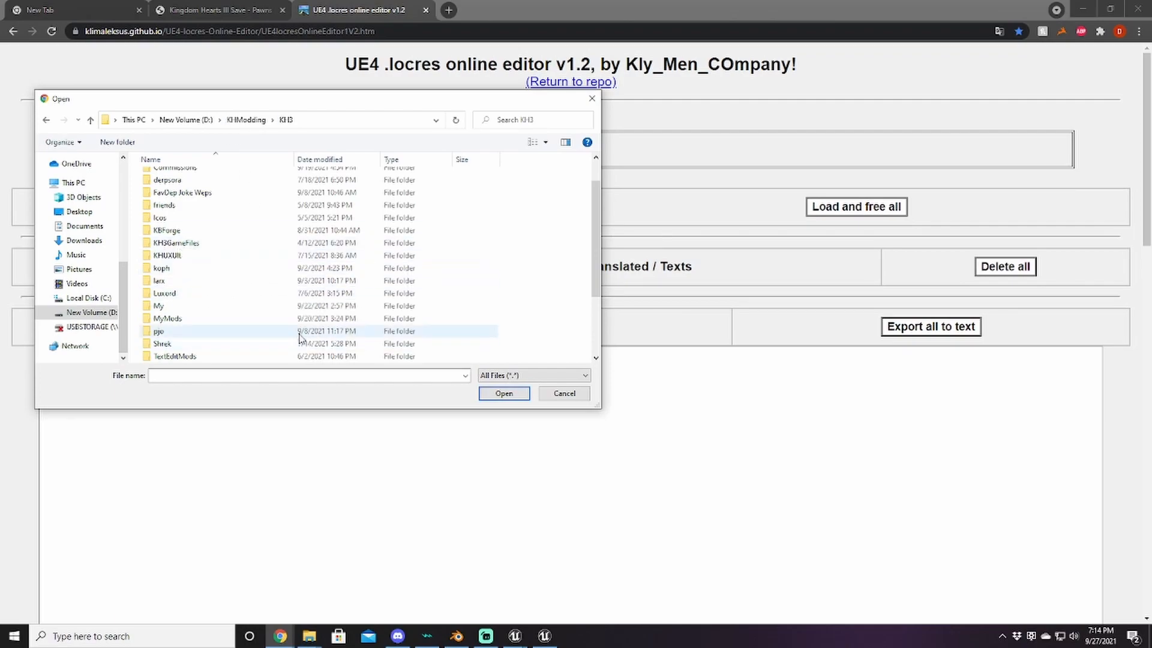
Step: Browse to TutorialFiles > Localization > Game > en and add kh3_item.locres
{"action": "double_click", "coordinate": [177, 293]}
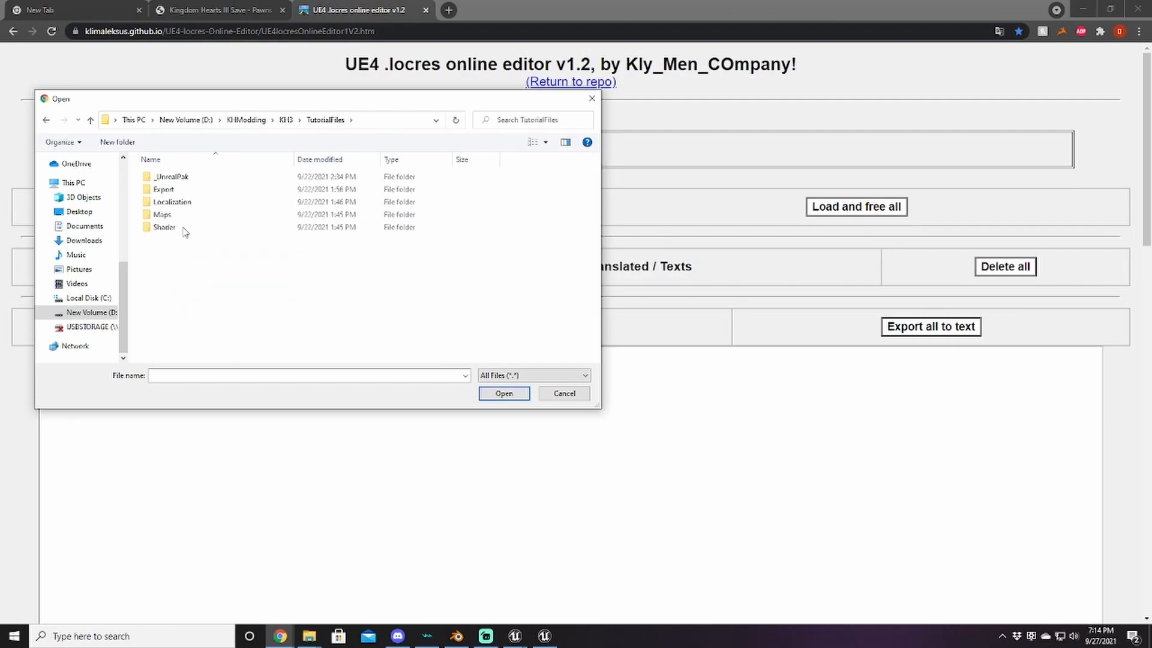
{"action": "double_click", "coordinate": [176, 203]}
{"action": "double_click", "coordinate": [163, 177]}
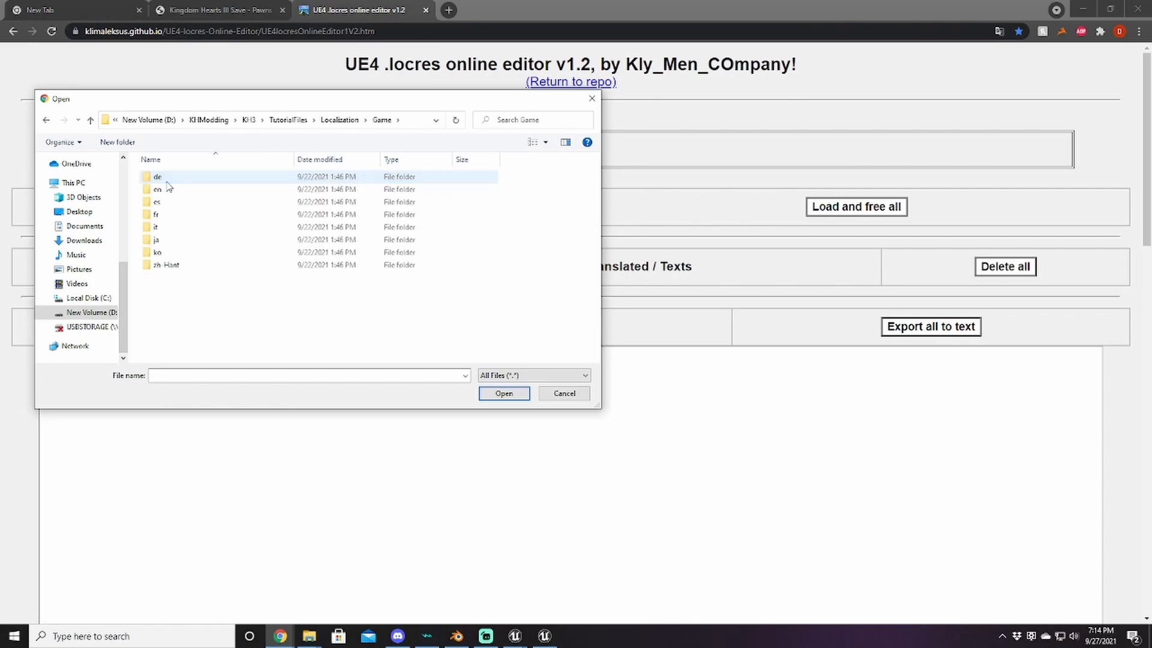
{"action": "left_click", "coordinate": [163, 192]}
{"action": "double_click", "coordinate": [163, 191]}
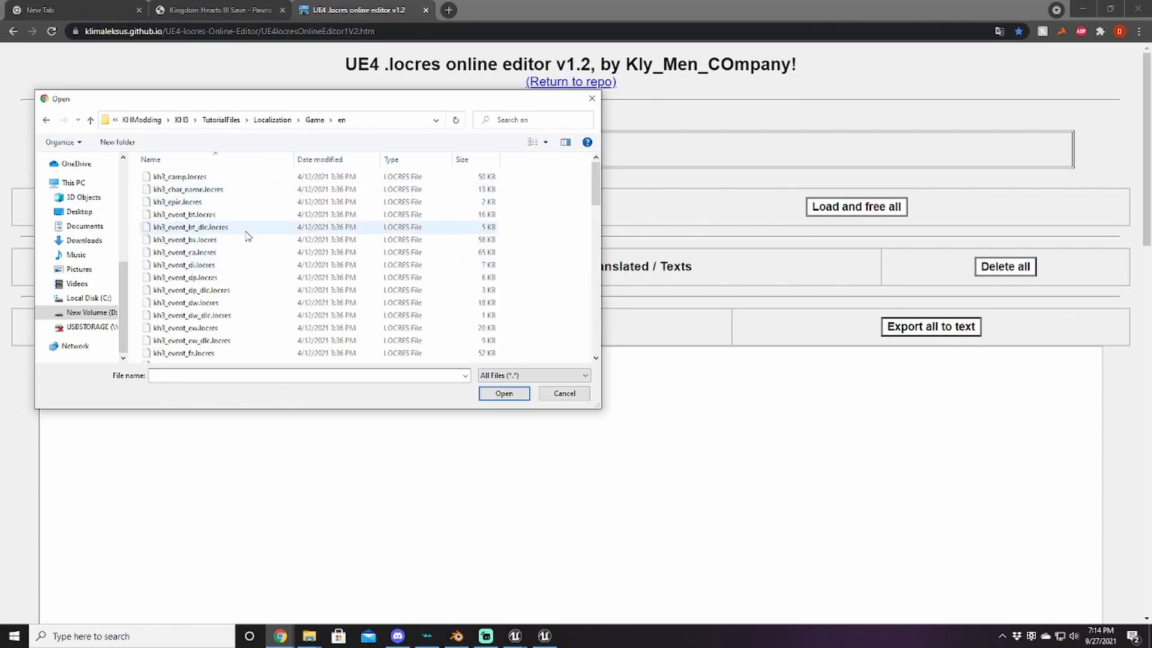
{"action": "left_click", "coordinate": [90, 121]}
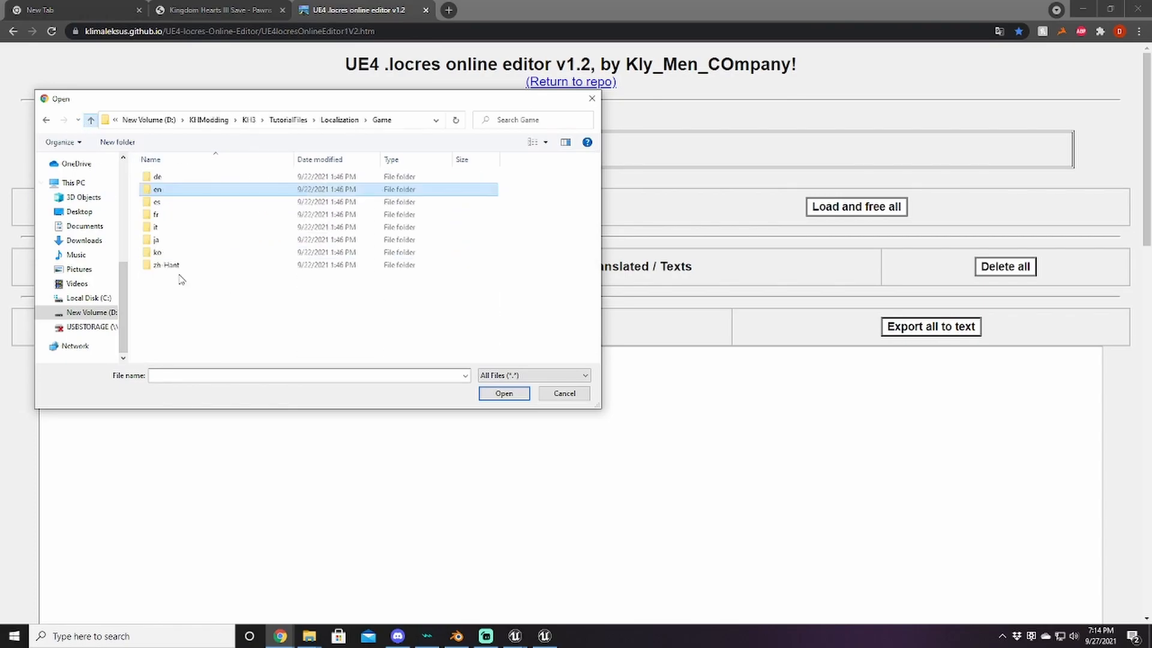
{"action": "double_click", "coordinate": [159, 190]}
{"action": "scroll", "coordinate": [234, 288], "scroll_direction": "down", "scroll_amount": 6}
{"action": "scroll", "coordinate": [236, 292], "scroll_direction": "down", "scroll_amount": 1}
{"action": "double_click", "coordinate": [169, 268]}
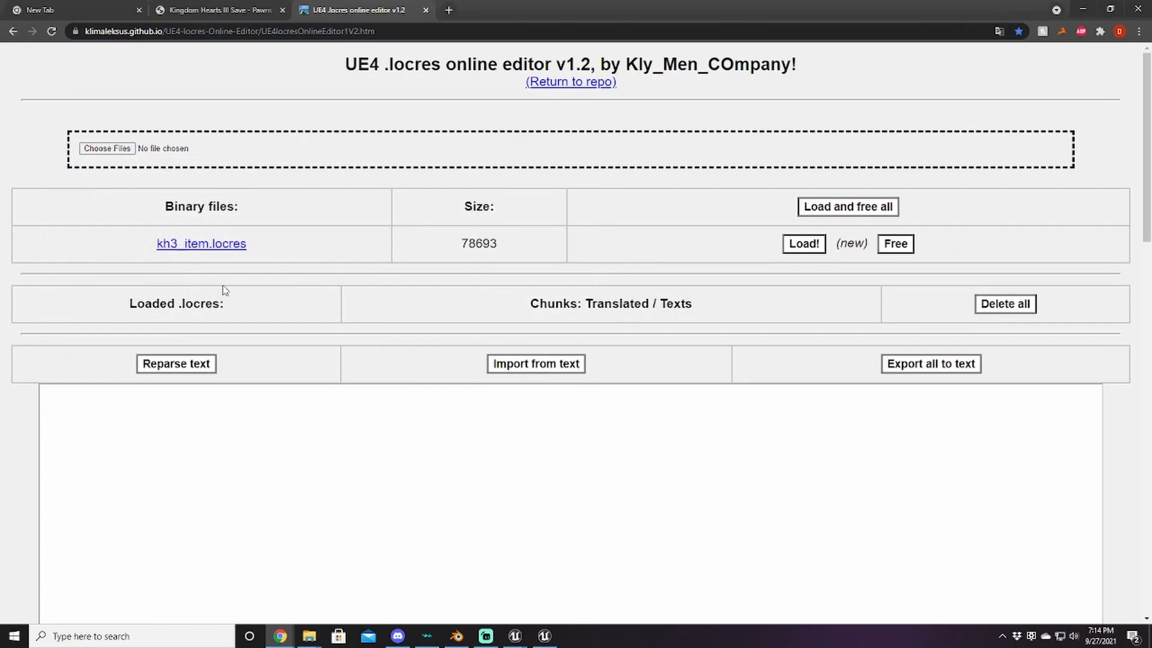
Step: Load kh3_item.locres and display its text dump for editing
{"action": "left_click", "coordinate": [811, 247]}
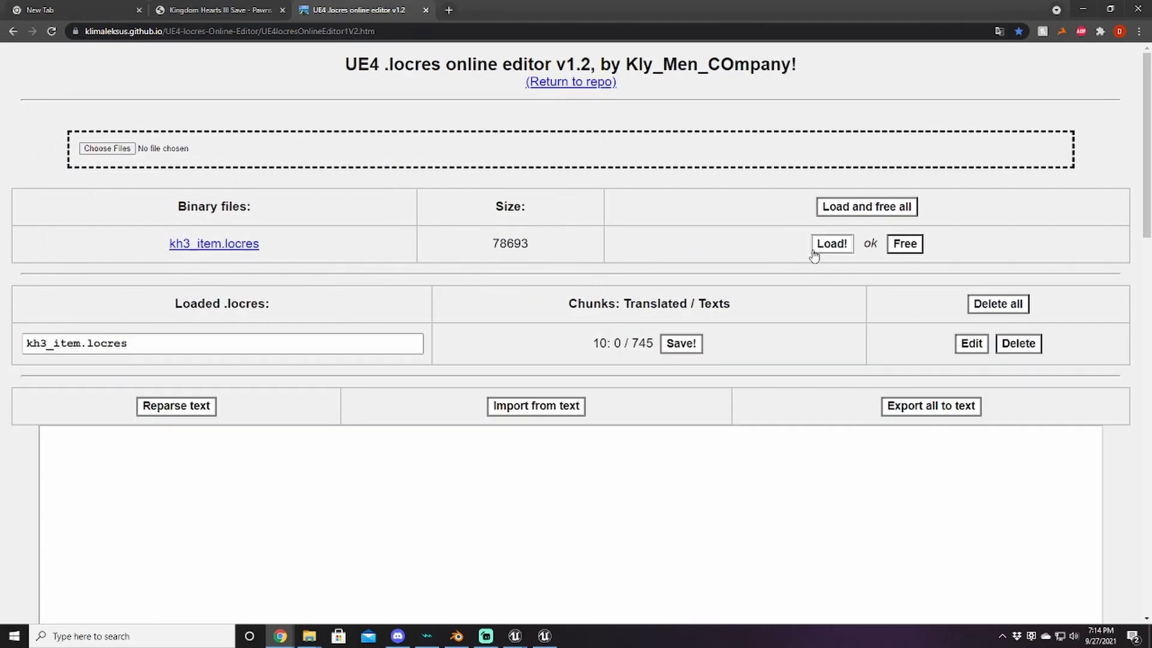
{"action": "left_click", "coordinate": [966, 346]}
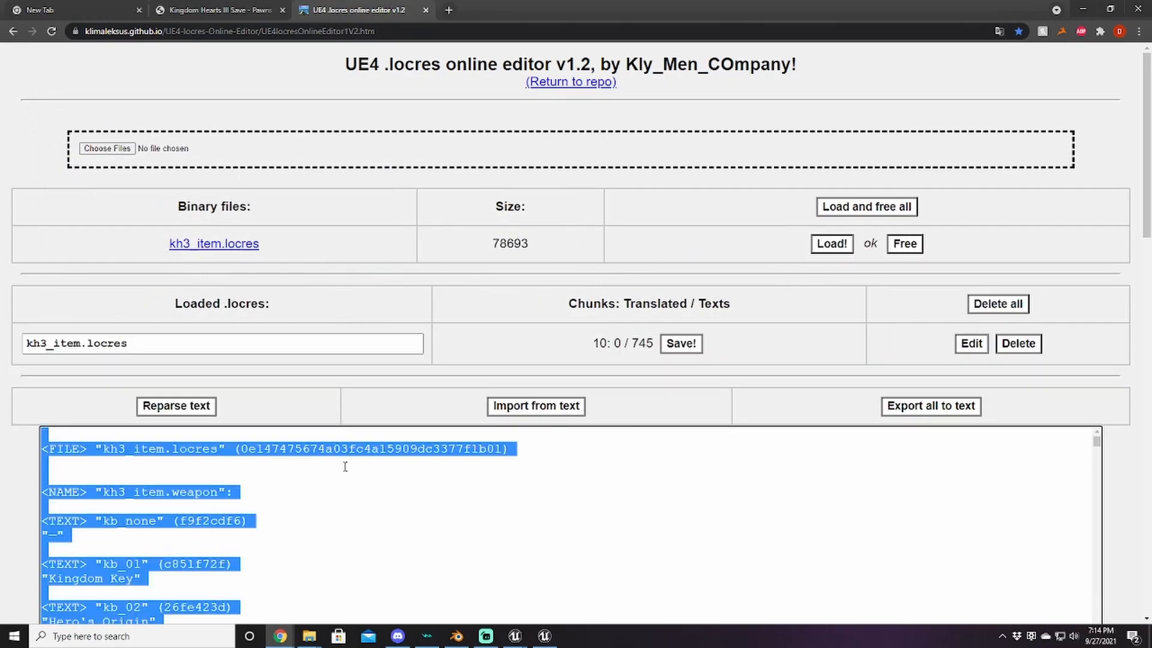
{"action": "left_click", "coordinate": [3, 501]}
Step: Select the weapon entries from kb_none through kb_12
{"action": "scroll", "coordinate": [5, 501], "scroll_direction": "down", "scroll_amount": 2}
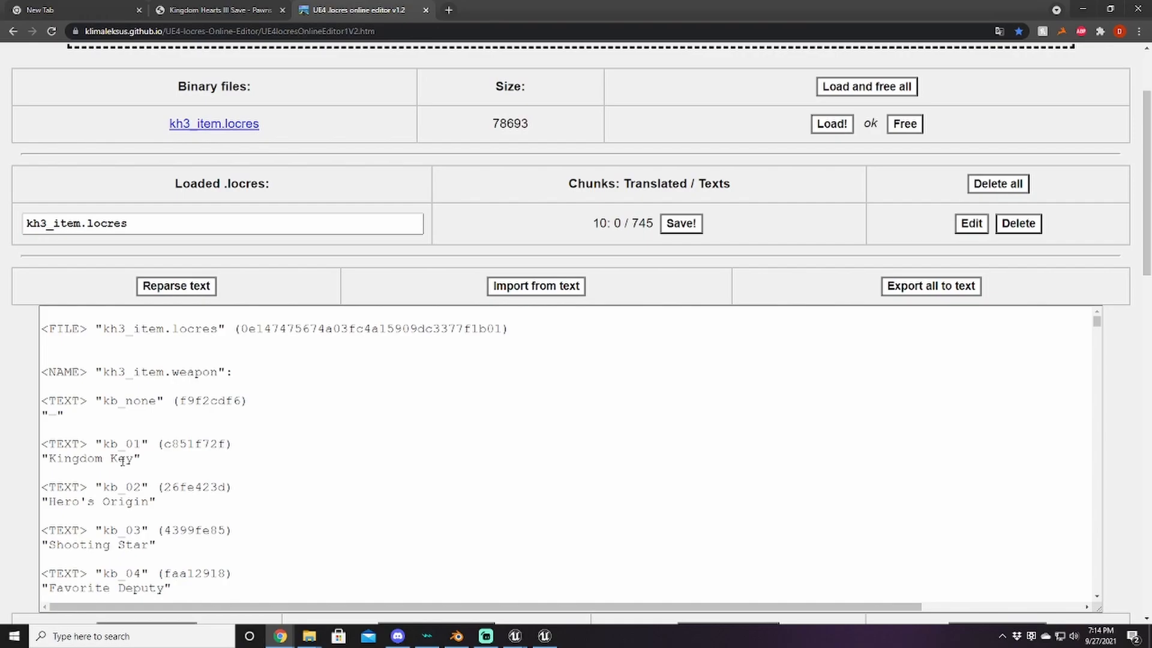
{"action": "scroll", "coordinate": [149, 490], "scroll_direction": "down", "scroll_amount": 1}
{"action": "scroll", "coordinate": [149, 491], "scroll_direction": "up", "scroll_amount": 1}
{"action": "scroll", "coordinate": [2, 451], "scroll_direction": "down", "scroll_amount": 2}
{"action": "scroll", "coordinate": [137, 403], "scroll_direction": "down", "scroll_amount": 6}
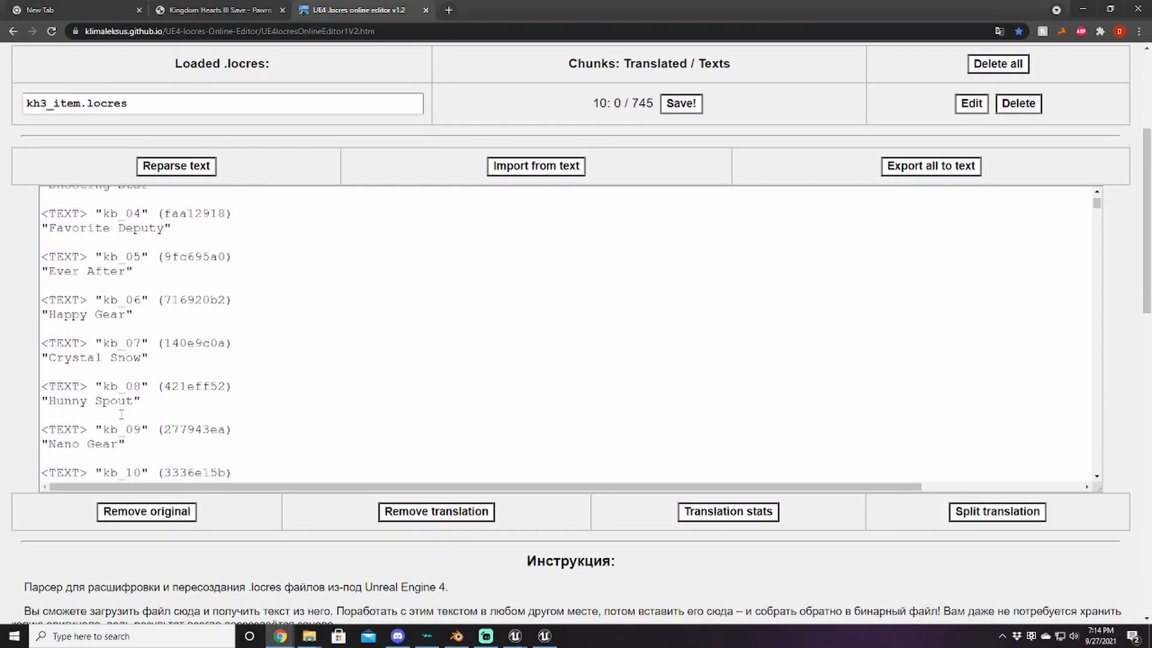
{"action": "scroll", "coordinate": [136, 402], "scroll_direction": "down", "scroll_amount": 2}
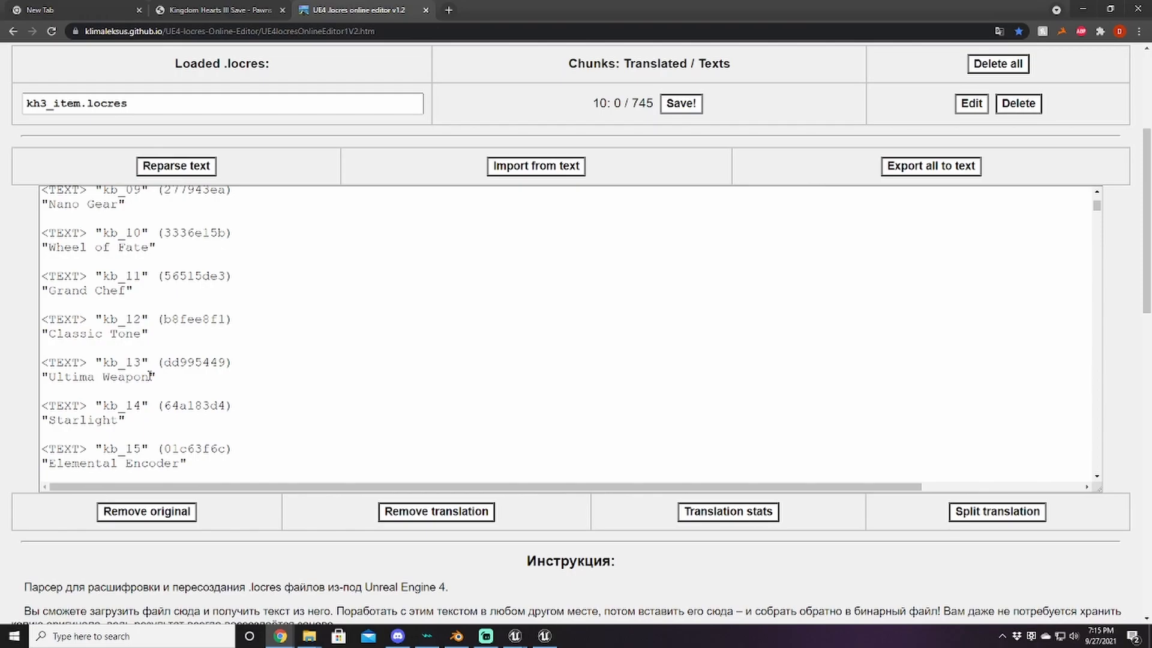
{"action": "left_click_drag", "start_coordinate": [68, 347], "coordinate": [44, 264]}
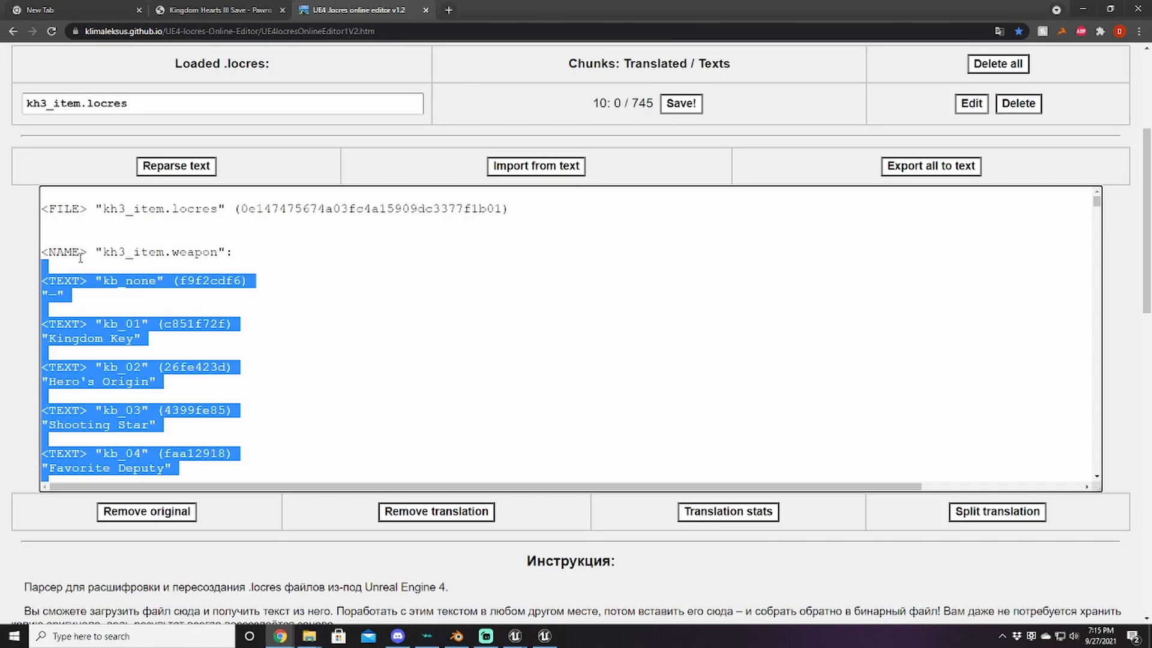
Step: Delete the entries before kb_13, between kb_13 and detail_kb_13, and after detail_kb_13
{"action": "key", "text": "BackSpace"}
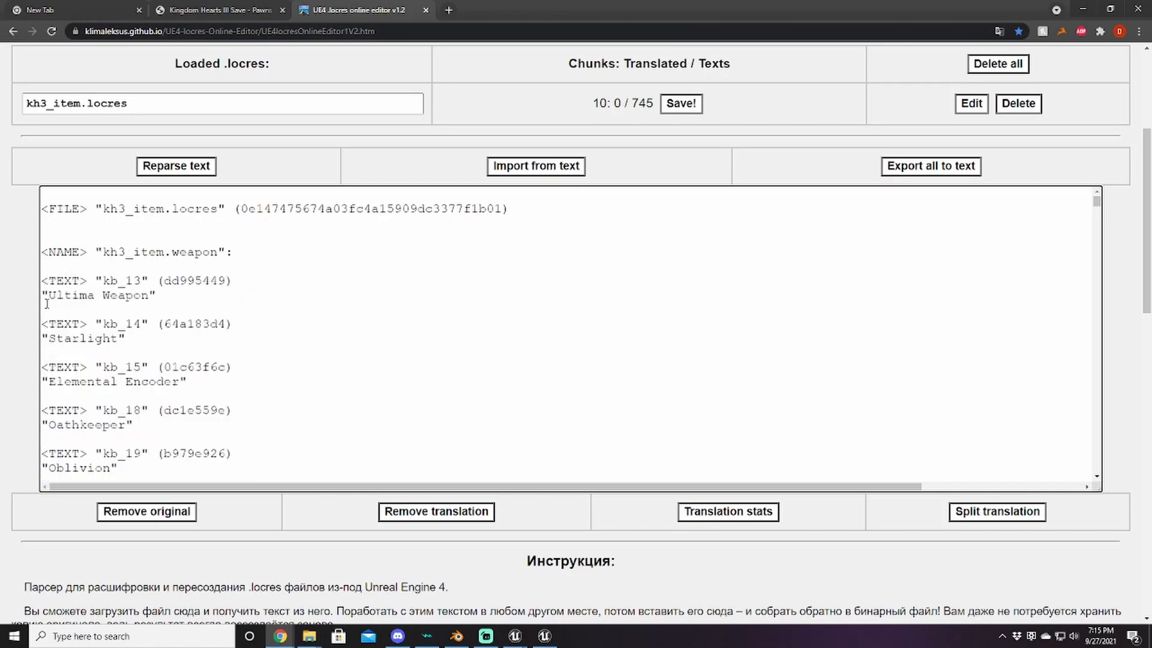
{"action": "scroll", "coordinate": [112, 349], "scroll_direction": "down", "scroll_amount": 20}
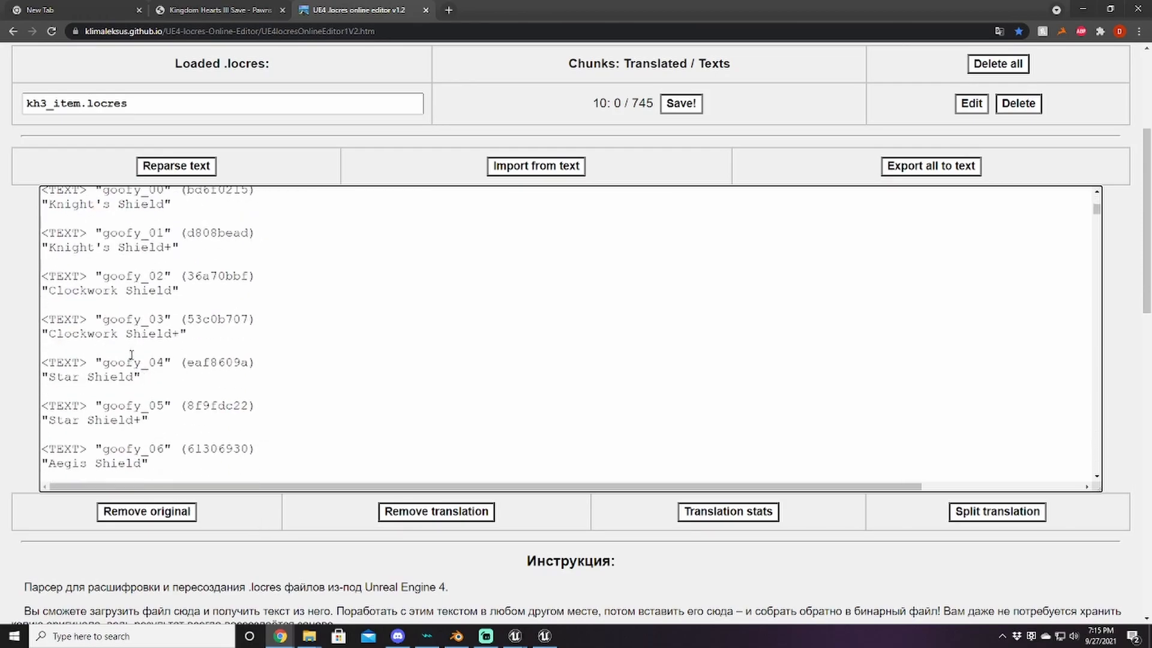
{"action": "scroll", "coordinate": [138, 352], "scroll_direction": "down", "scroll_amount": 5}
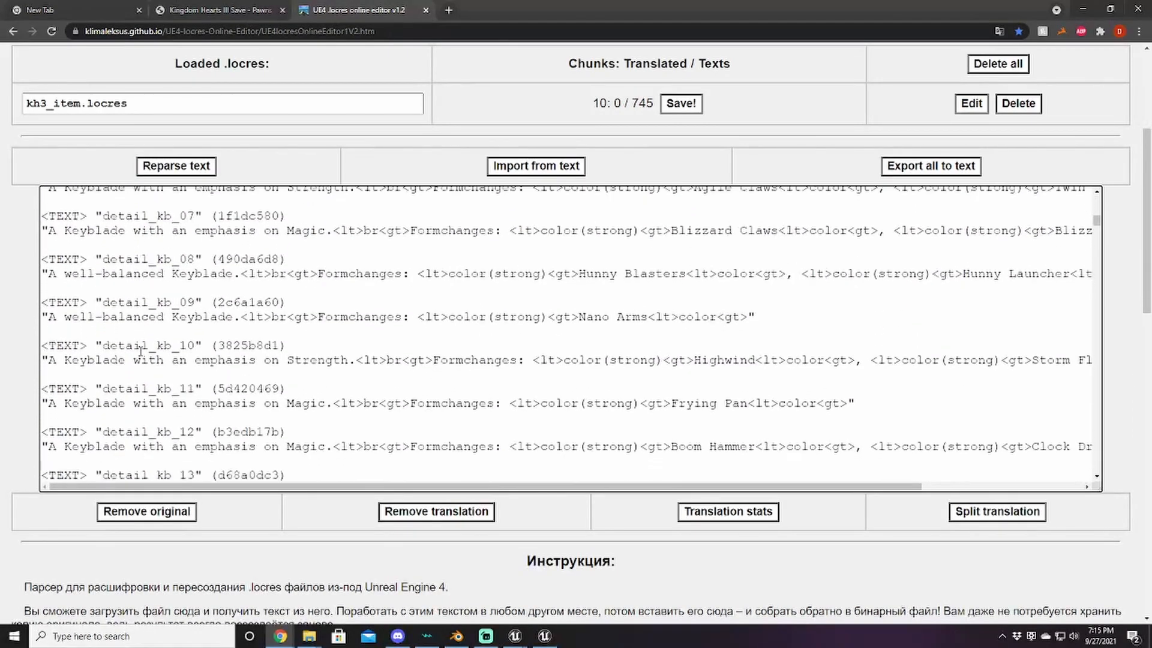
{"action": "left_click_drag", "start_coordinate": [49, 421], "coordinate": [34, 315]}
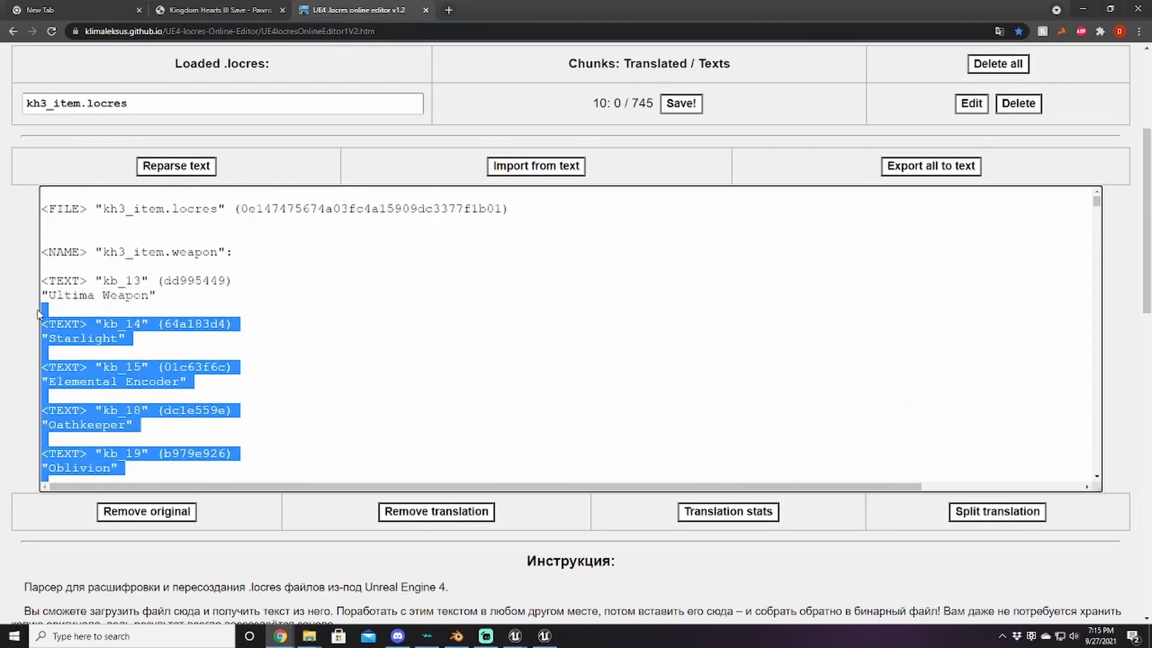
{"action": "key", "text": "Delete"}
{"action": "left_click_drag", "start_coordinate": [51, 355], "coordinate": [193, 565]}
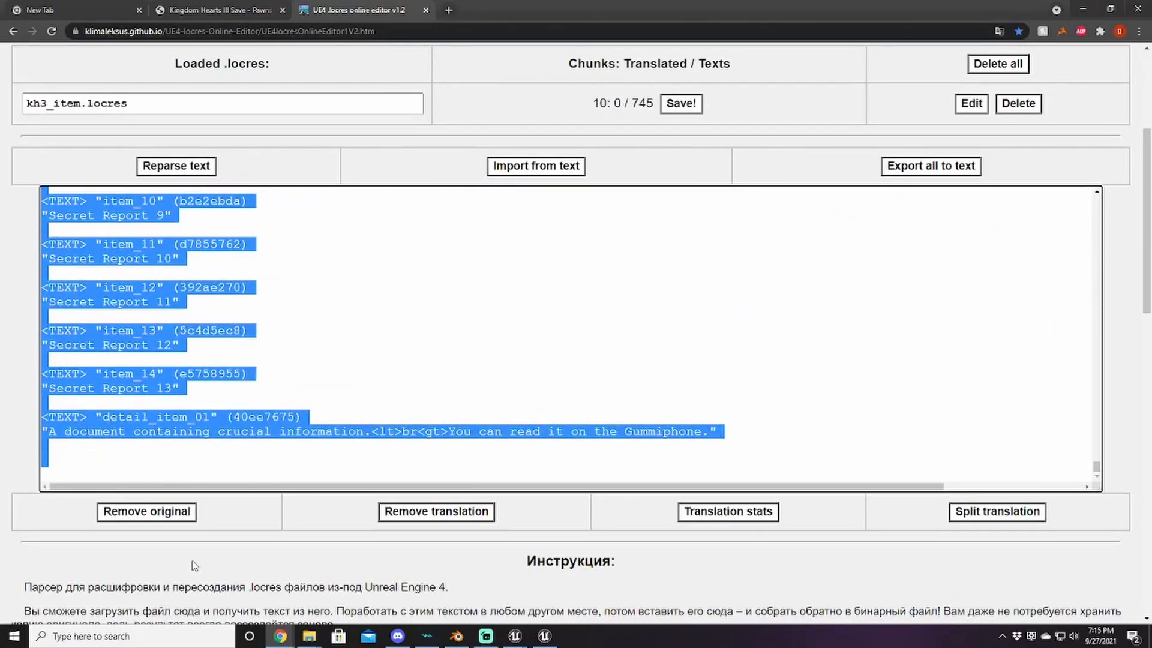
{"action": "key", "text": "Delete"}
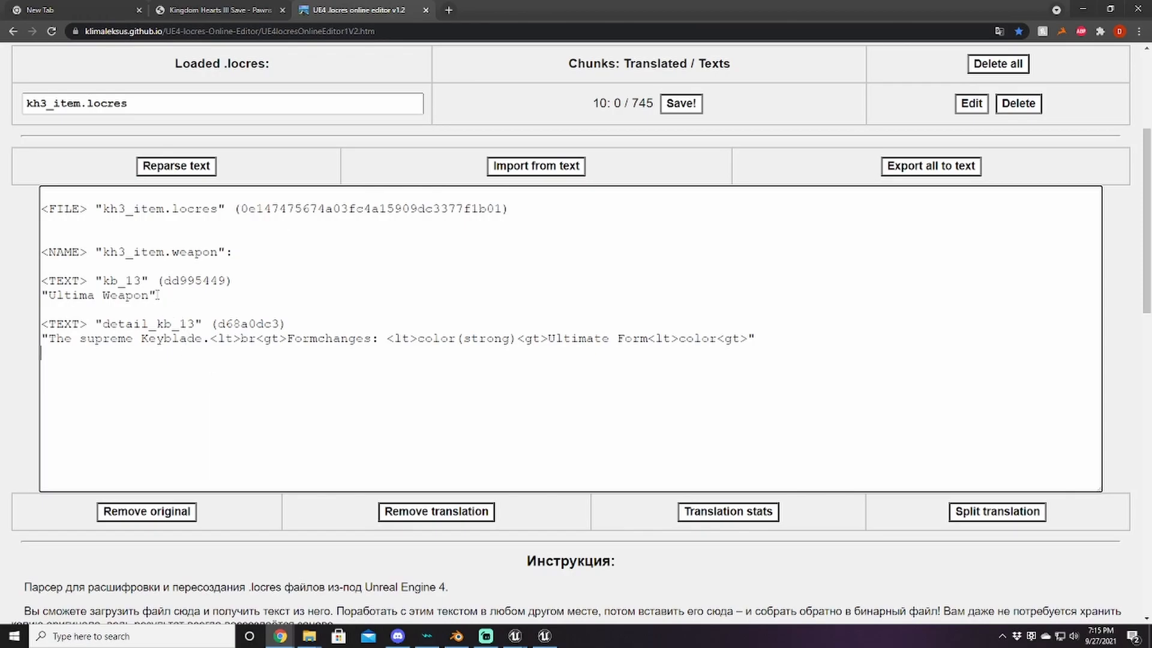
Step: Rename kb_13 to "Inazuma's Rage" and begin its description "A Keyblade charged with the strongest Electricity"
{"action": "left_click_drag", "start_coordinate": [151, 295], "coordinate": [49, 295]}
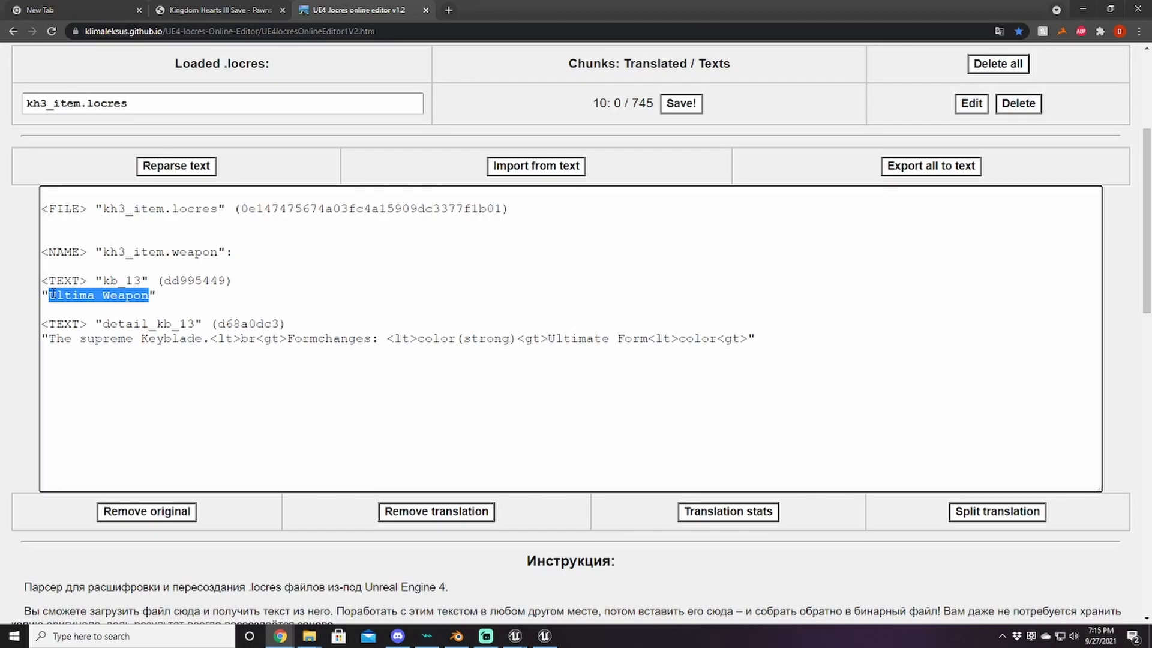
{"action": "type", "text": "Inazu"}
{"action": "type", "text": "mas"}
{"action": "type", "text": "'s Rage"}
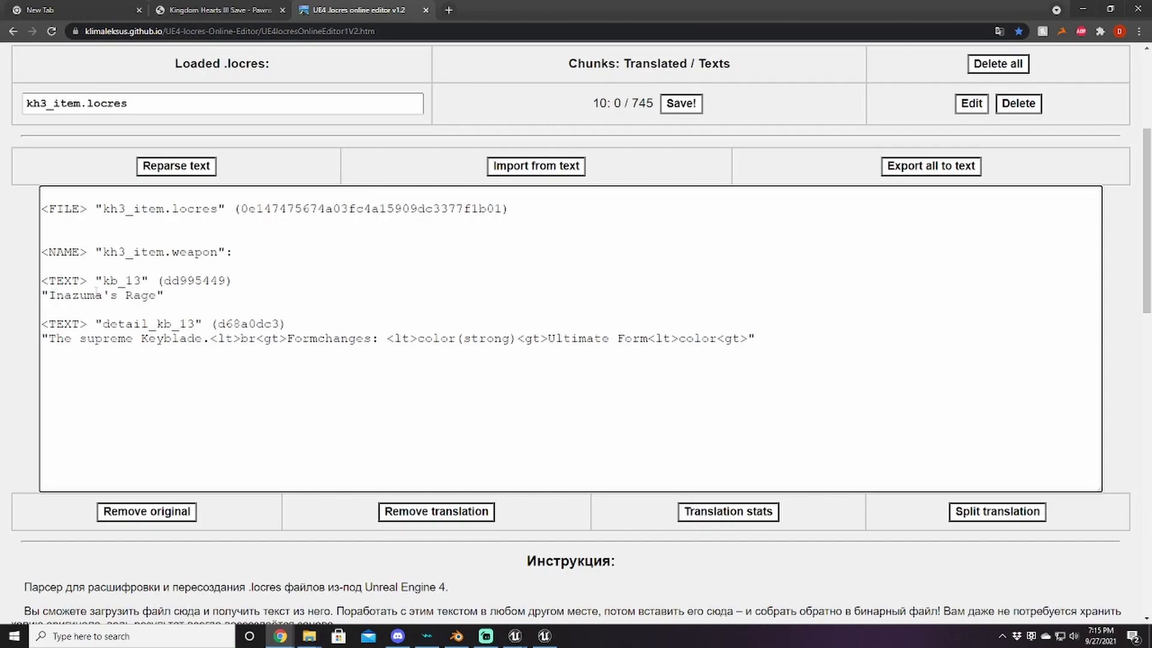
{"action": "left_click_drag", "start_coordinate": [204, 340], "coordinate": [50, 340]}
{"action": "type", "text": "In"}
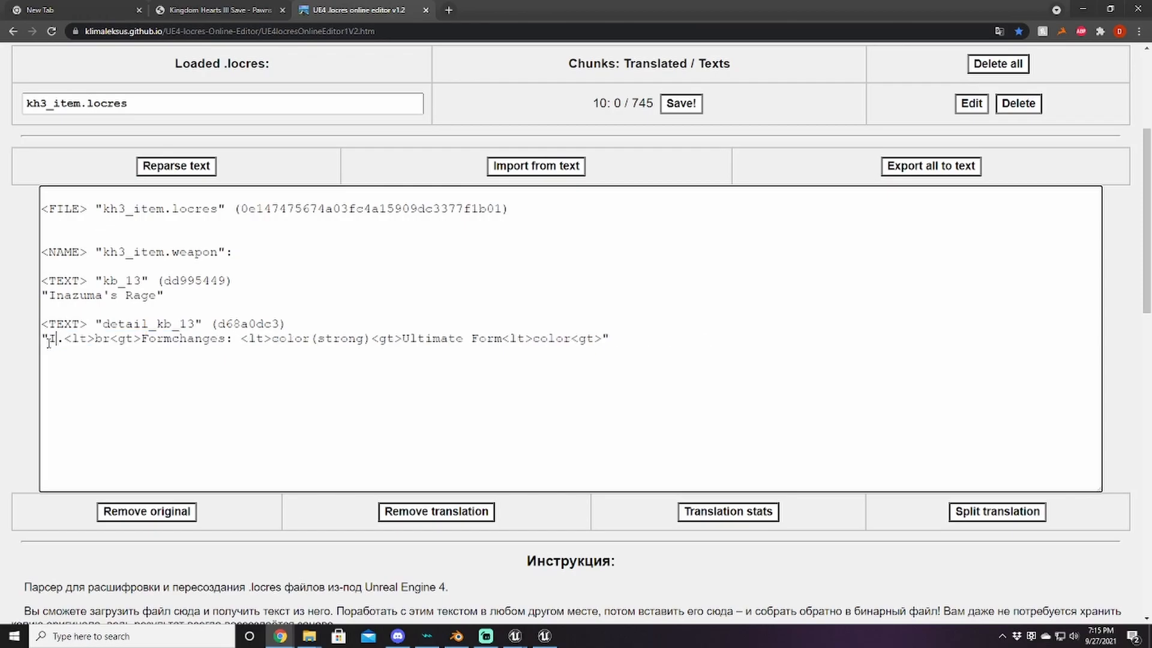
{"action": "key", "text": "BackSpace"}
{"action": "key", "text": "BackSpace"}
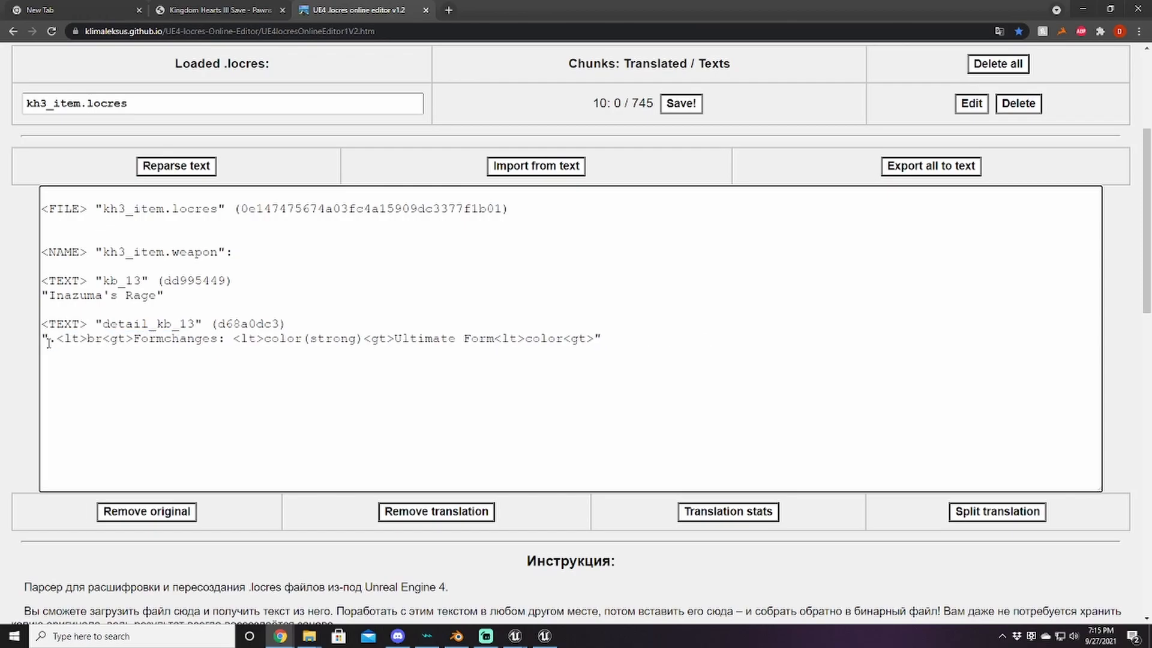
{"action": "type", "text": "A Key"}
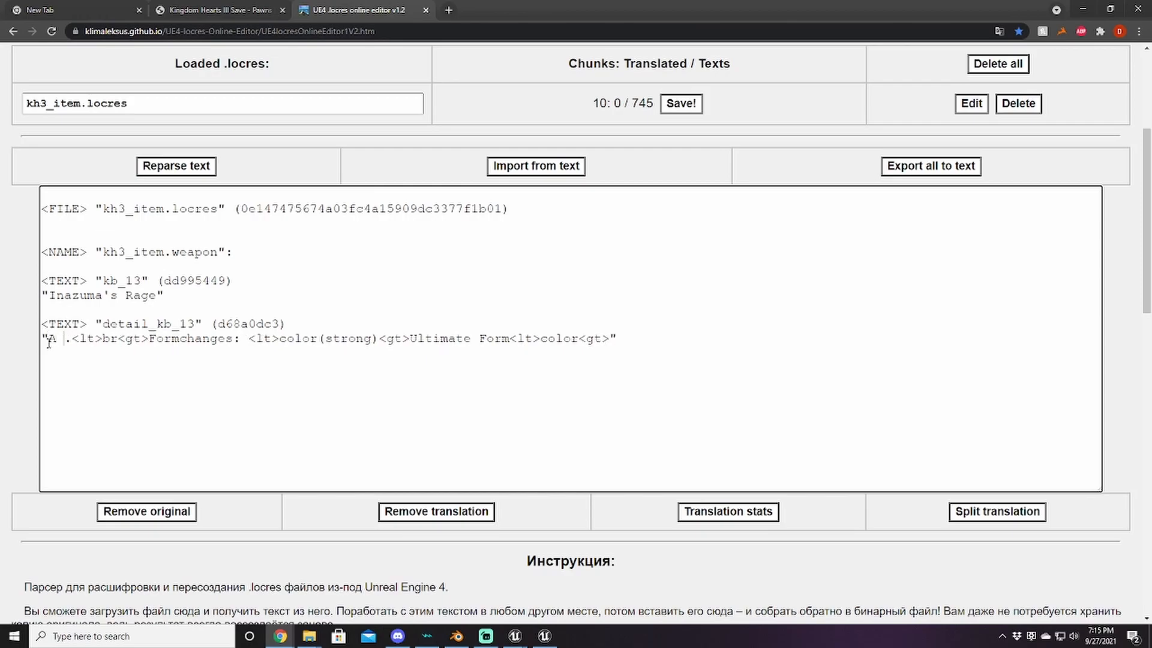
{"action": "type", "text": "blade"}
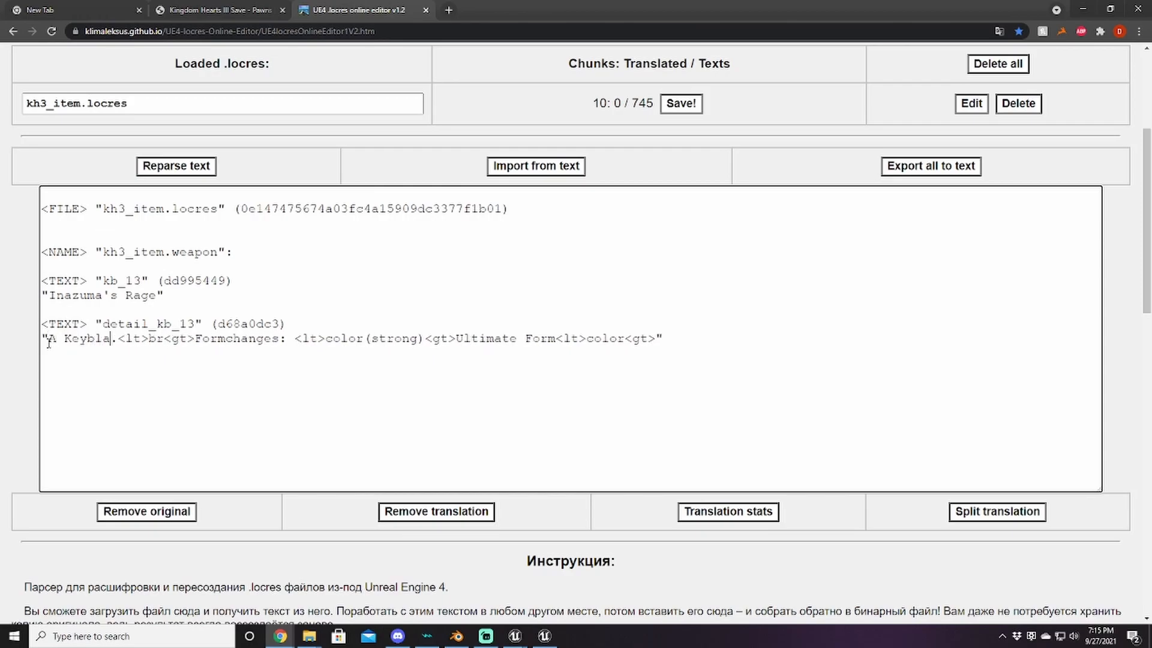
{"action": "type", "text": " charged with the"}
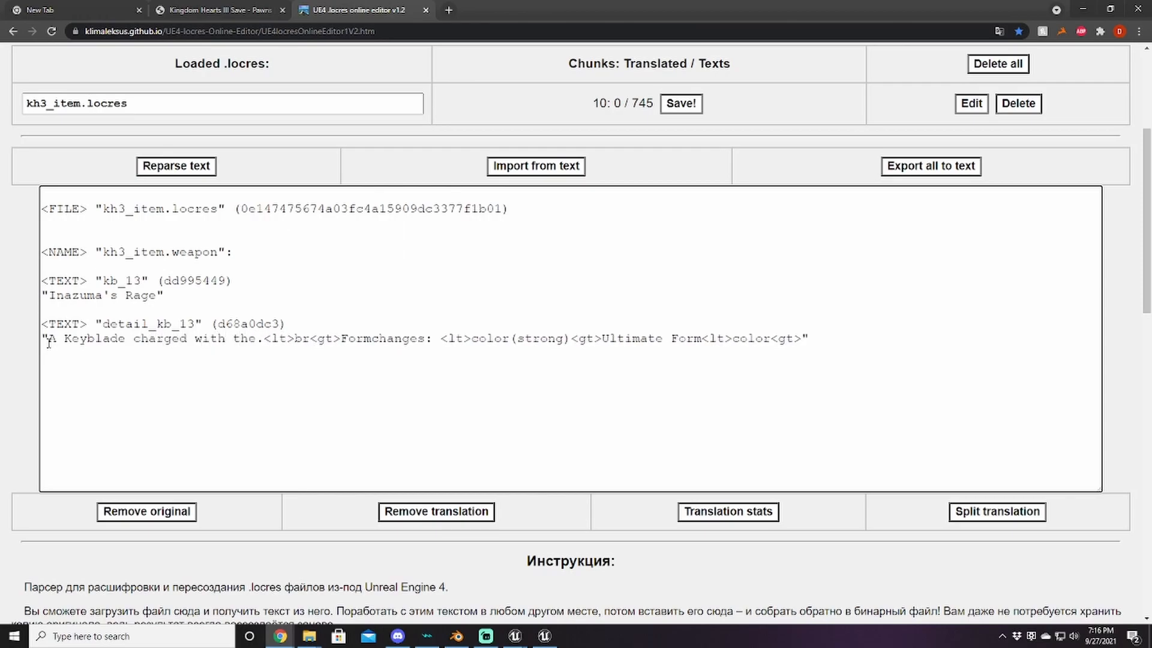
{"action": "type", "text": "trongest Electri"}
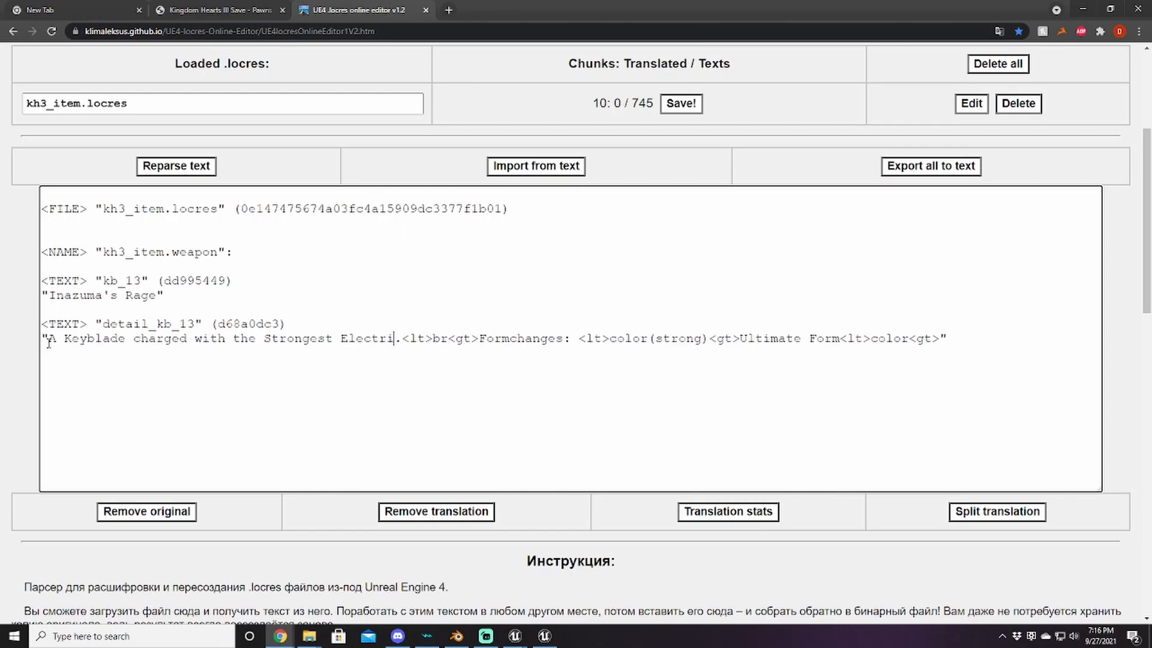
{"action": "type", "text": "city"}
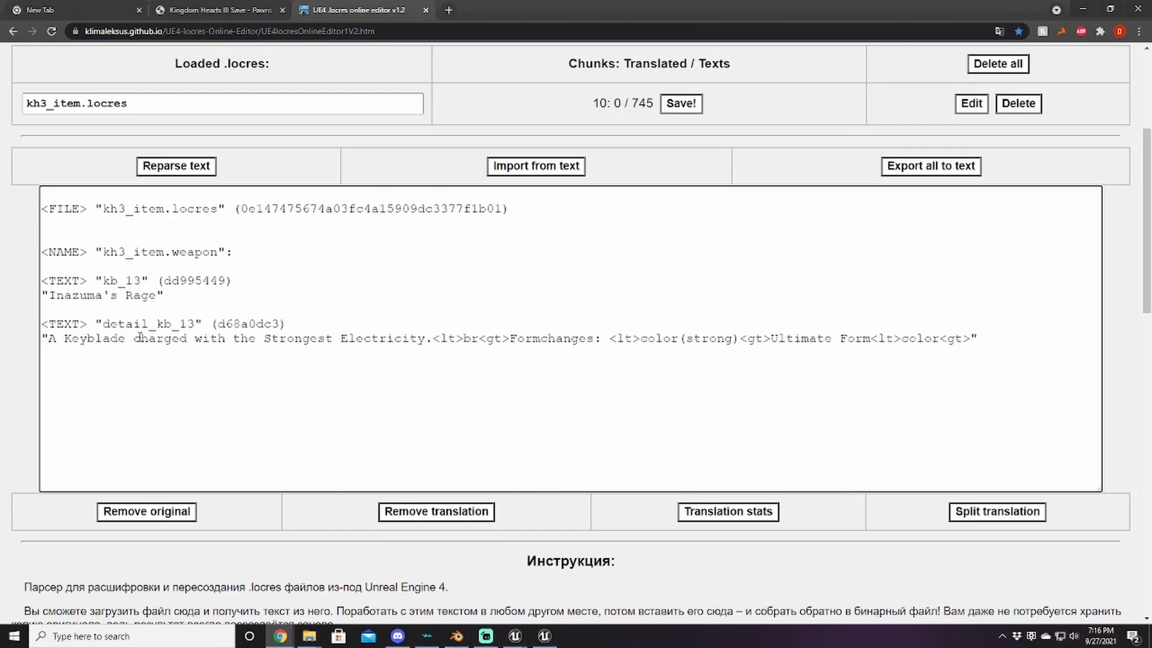
{"action": "left_click_drag", "start_coordinate": [132, 338], "coordinate": [139, 339]}
{"action": "left_click", "coordinate": [322, 360]}
Step: Change "Ultimate" to "Shock" in the description and import the edited text
{"action": "left_click_drag", "start_coordinate": [832, 338], "coordinate": [771, 338]}
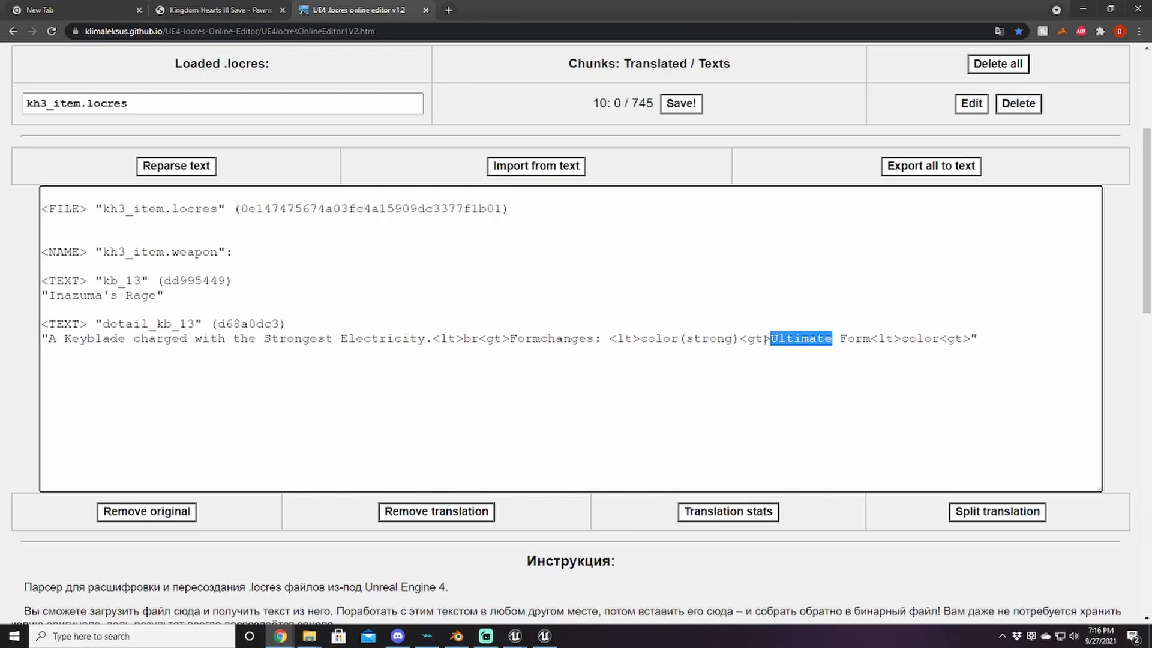
{"action": "type", "text": "Shock"}
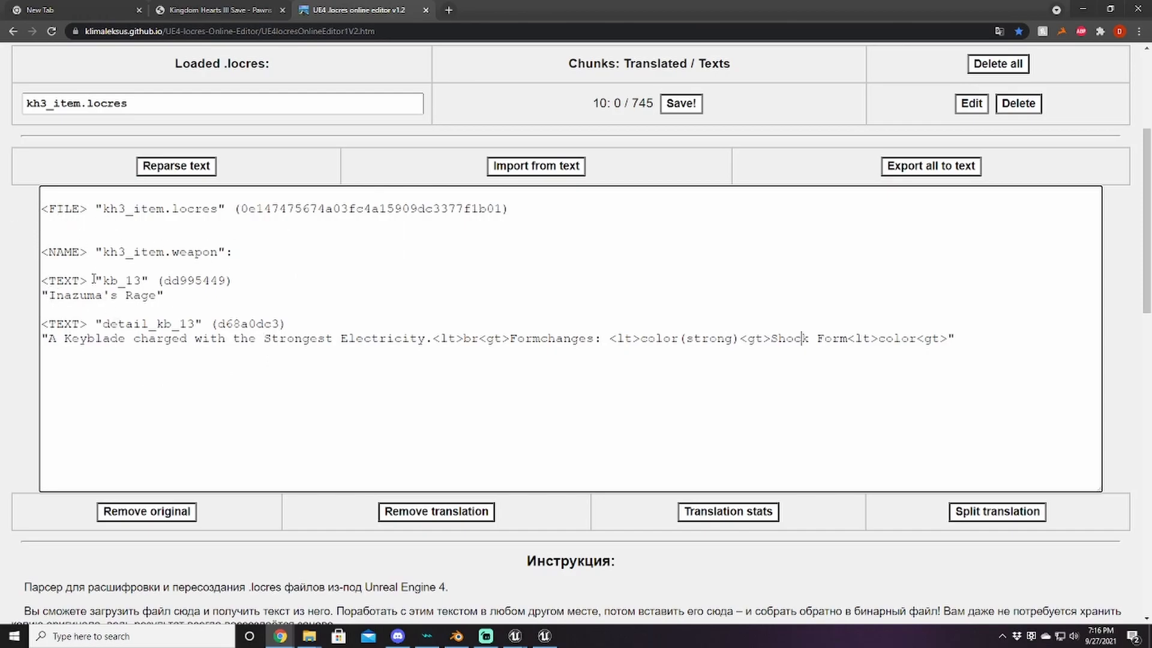
{"action": "left_click", "coordinate": [510, 171]}
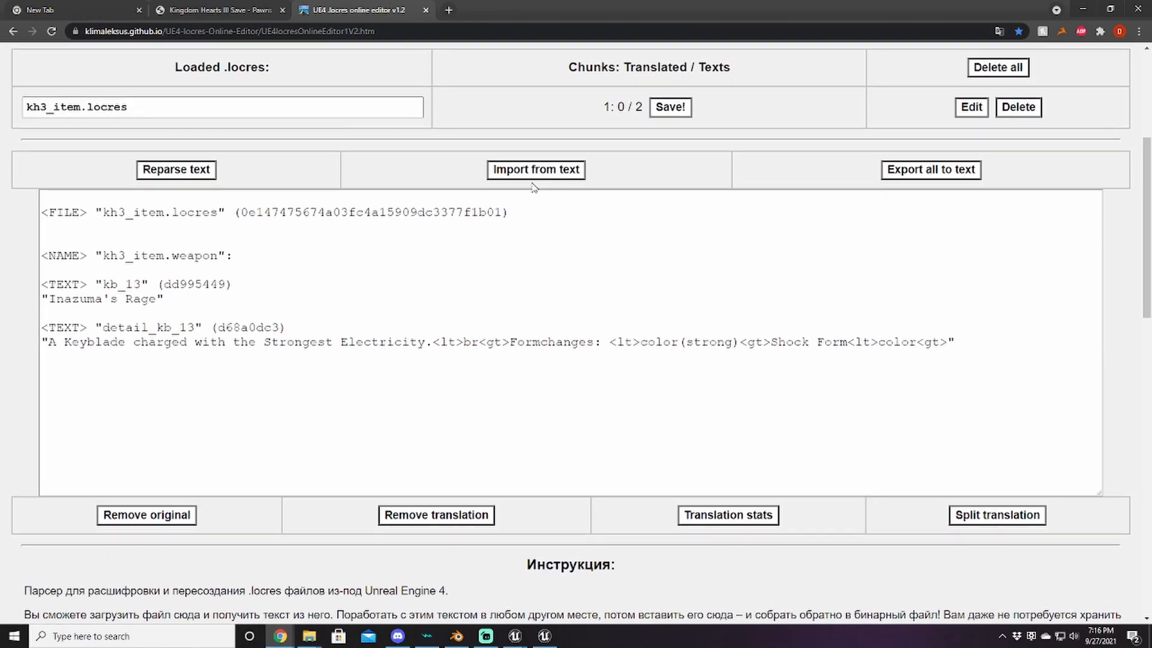
{"action": "scroll", "coordinate": [522, 192], "scroll_direction": "up", "scroll_amount": 3}
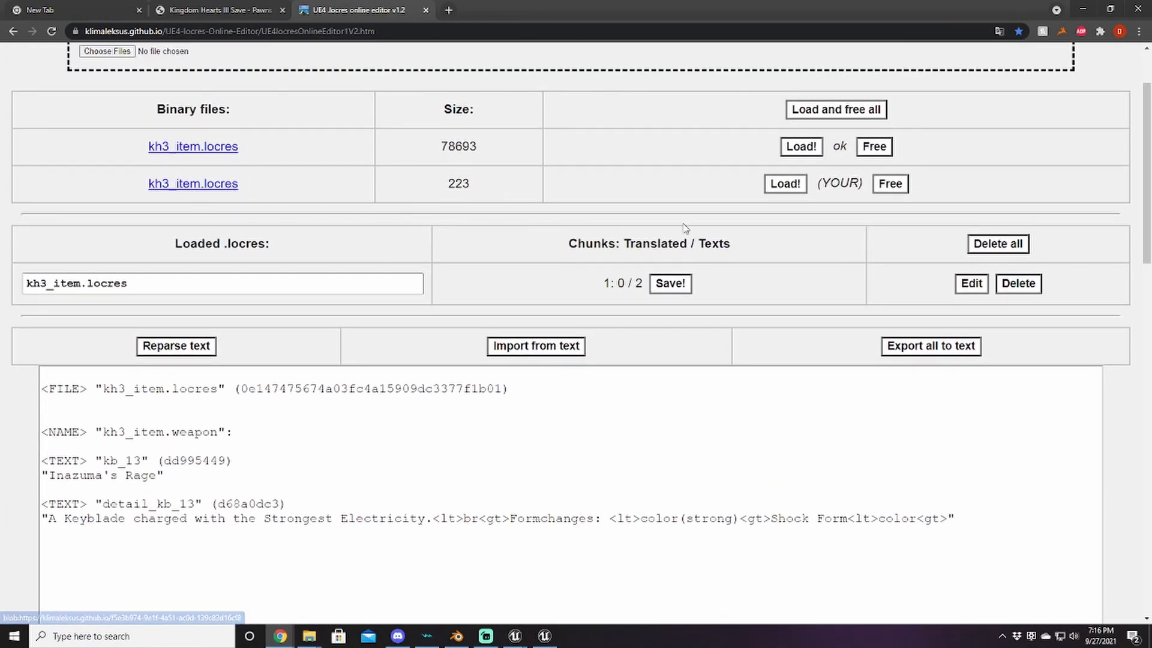
Step: Download the edited kh3_item locres and copy it from the Downloads folder
{"action": "left_click", "coordinate": [226, 190]}
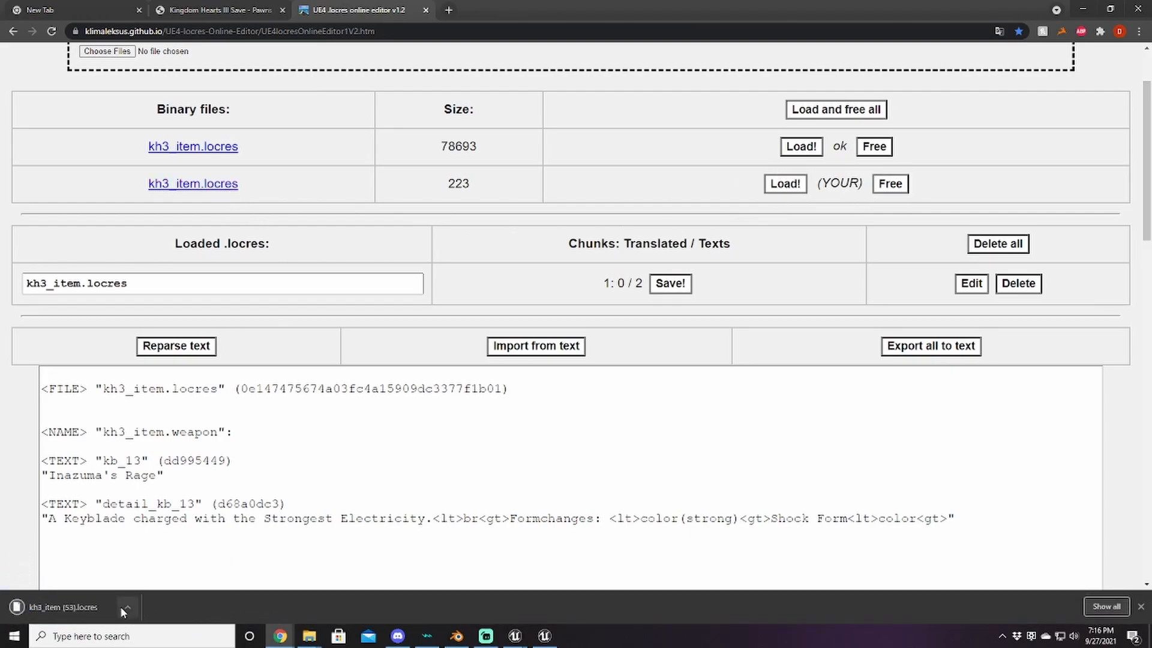
{"action": "left_click", "coordinate": [126, 611]}
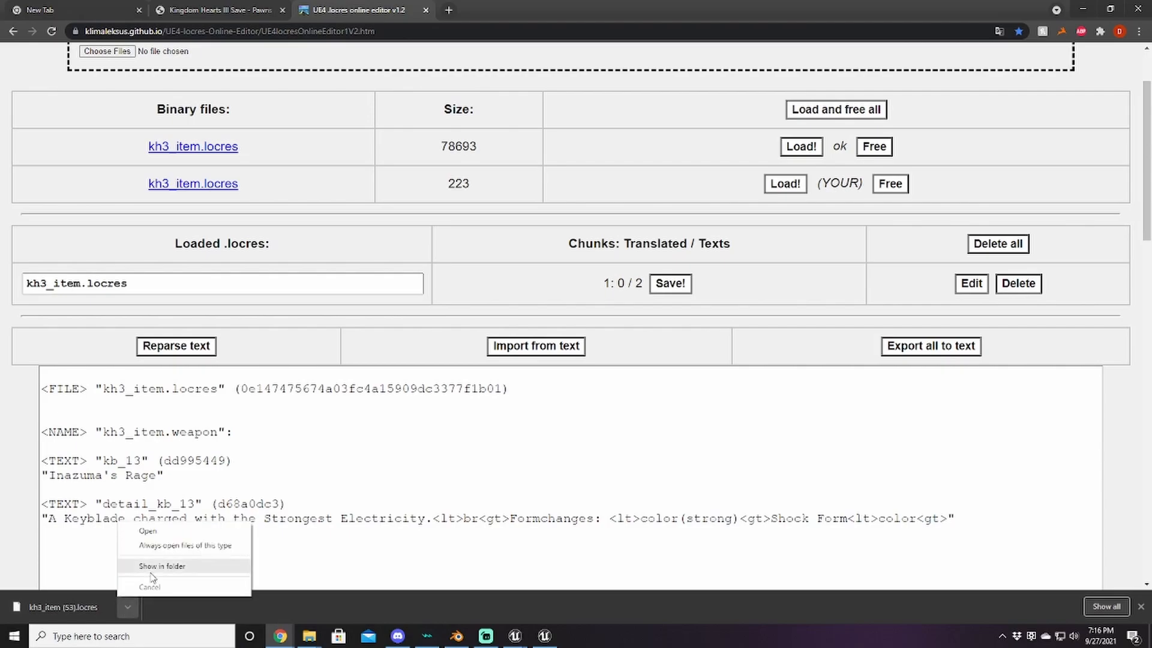
{"action": "left_click", "coordinate": [180, 564]}
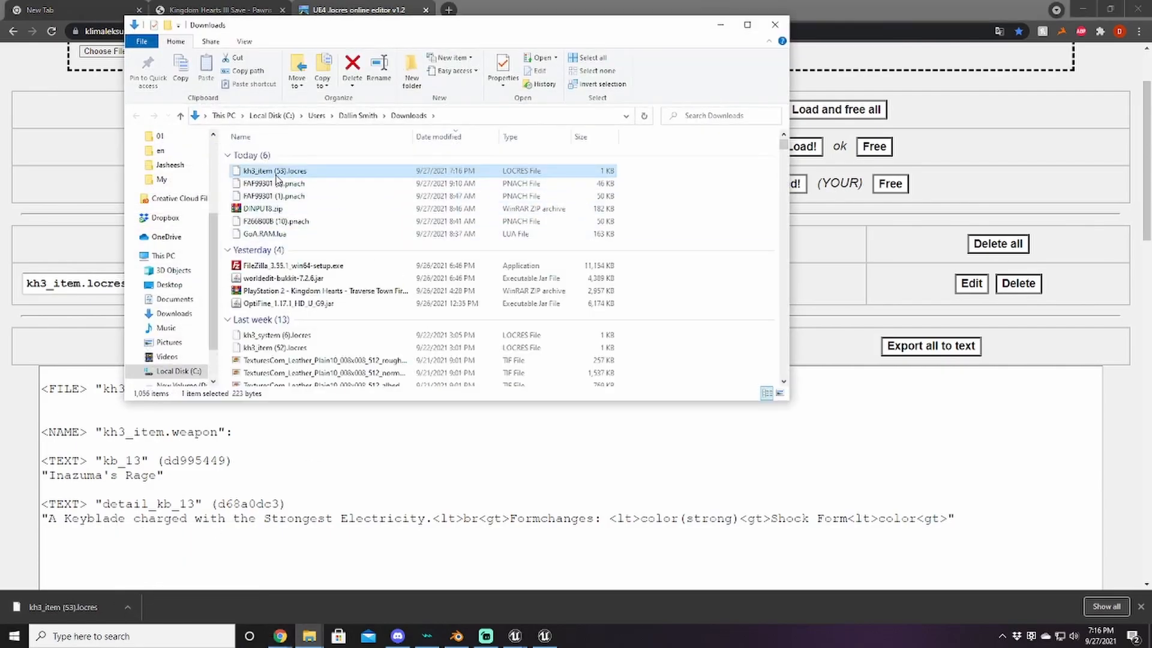
{"action": "right_click", "coordinate": [276, 172]}
{"action": "left_click", "coordinate": [309, 477]}
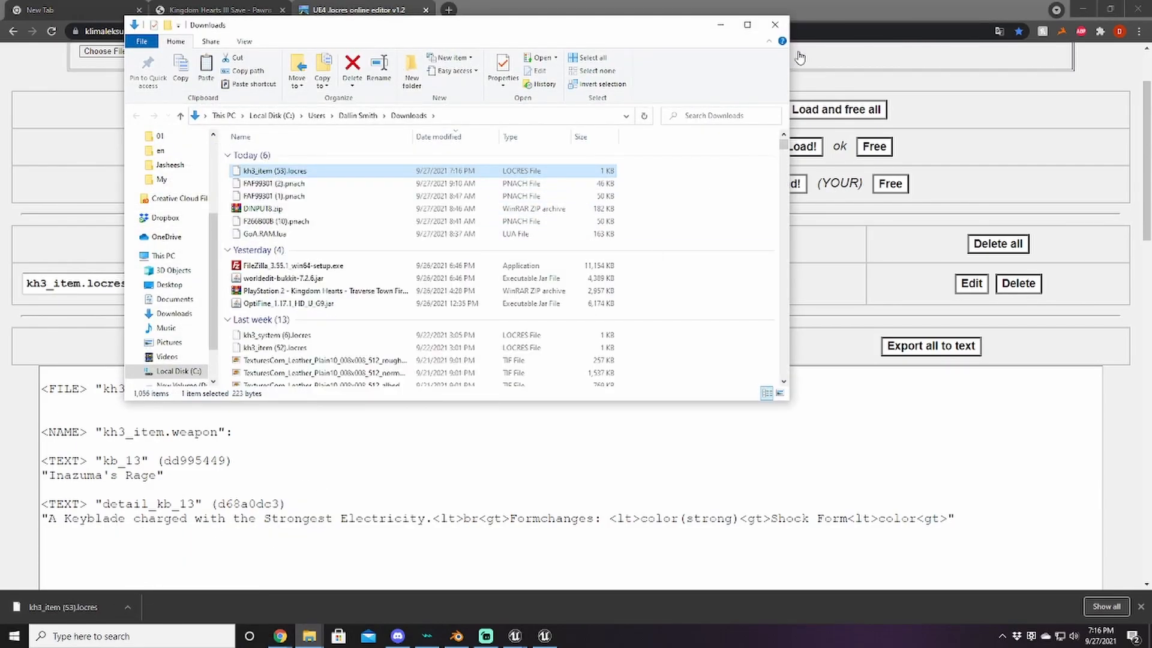
Step: Go to the project's Saved\Cooked\WindowsNoEditor\Tutorial\Content folder
{"action": "left_click", "coordinate": [720, 25]}
{"action": "mouse_move", "coordinate": [308, 639]}
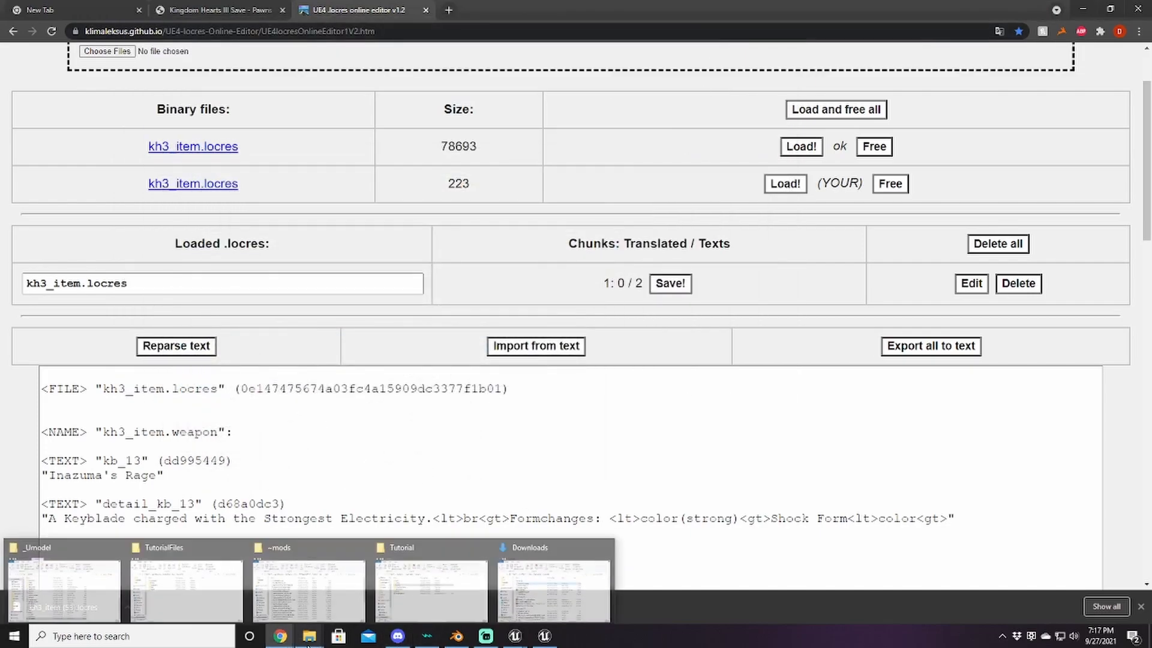
{"action": "left_click", "coordinate": [449, 591]}
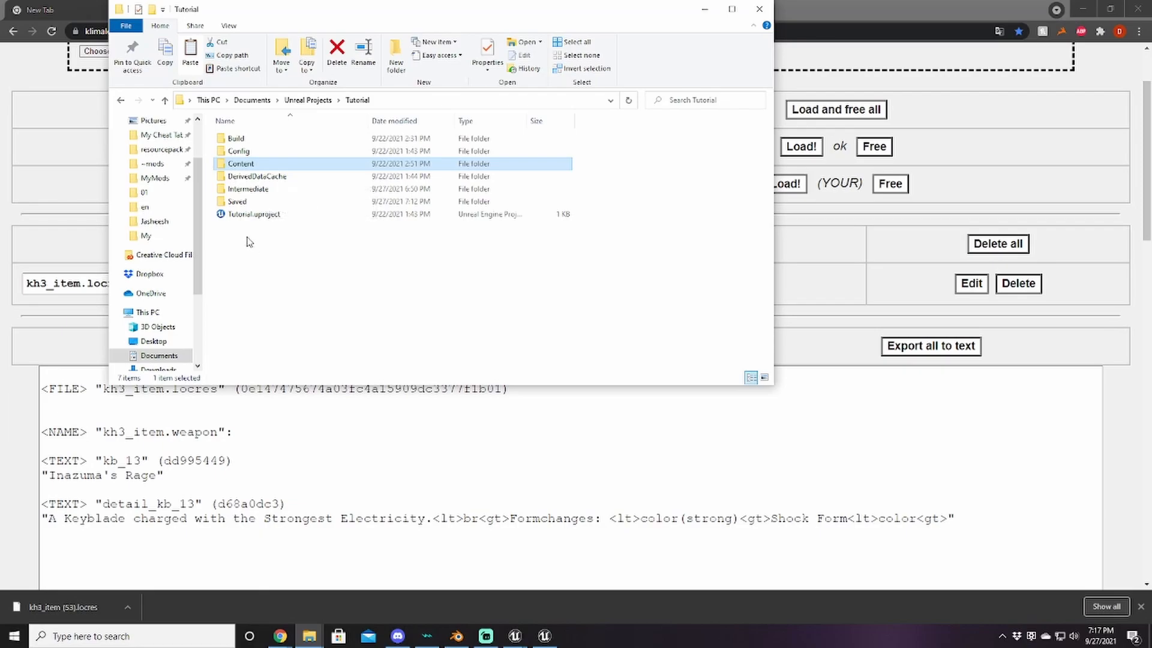
{"action": "double_click", "coordinate": [255, 202]}
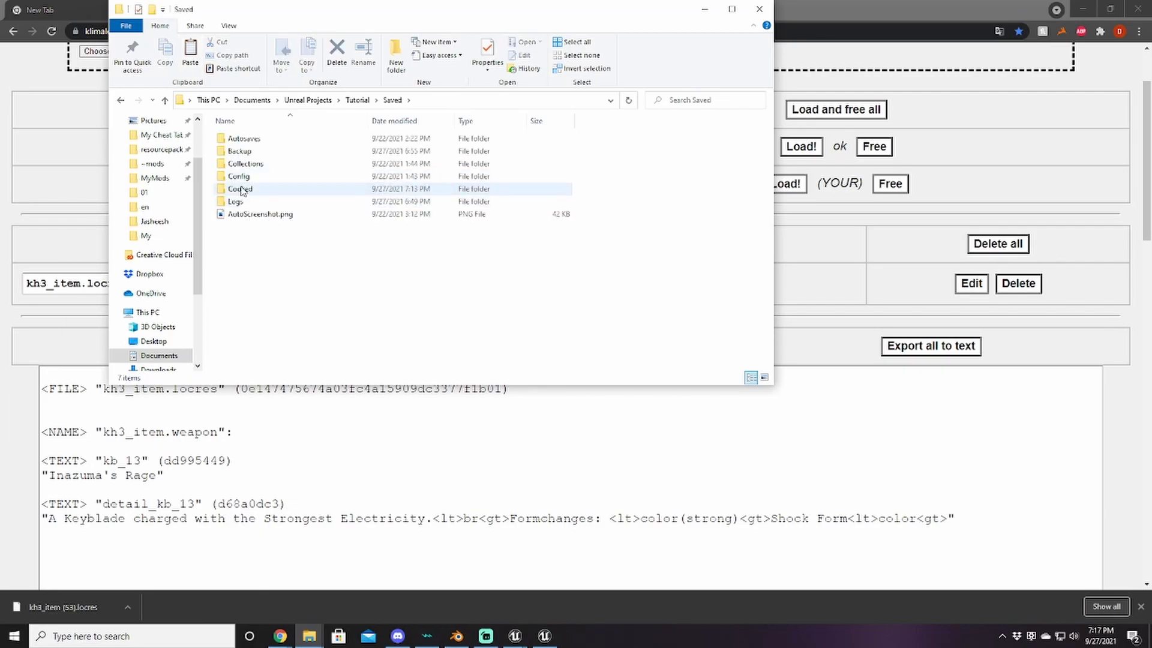
{"action": "double_click", "coordinate": [240, 189]}
{"action": "left_click", "coordinate": [250, 144]}
{"action": "double_click", "coordinate": [250, 144]}
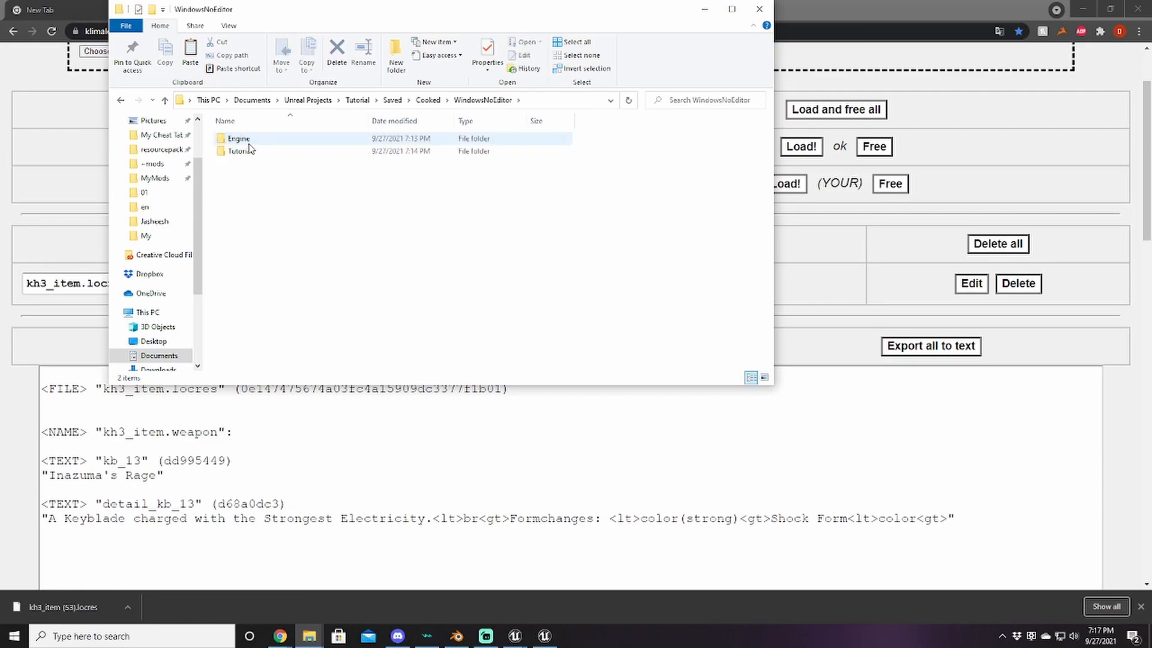
{"action": "double_click", "coordinate": [239, 152]}
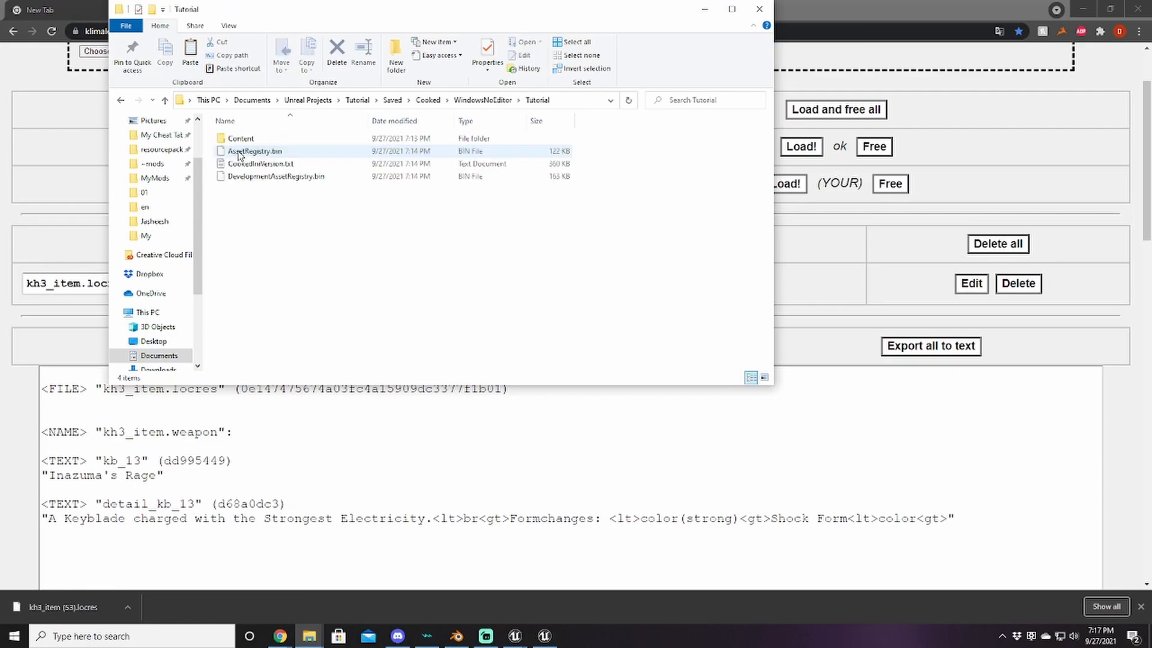
{"action": "double_click", "coordinate": [241, 139]}
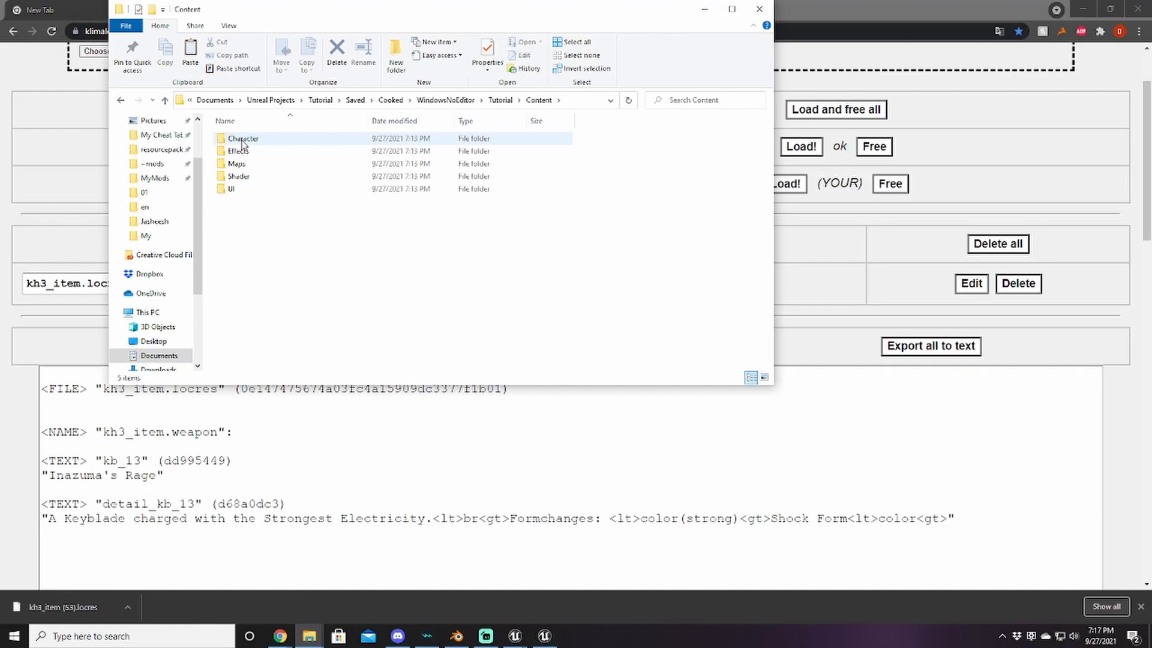
Step: Create a Localization folder inside Content
{"action": "right_click", "coordinate": [241, 233]}
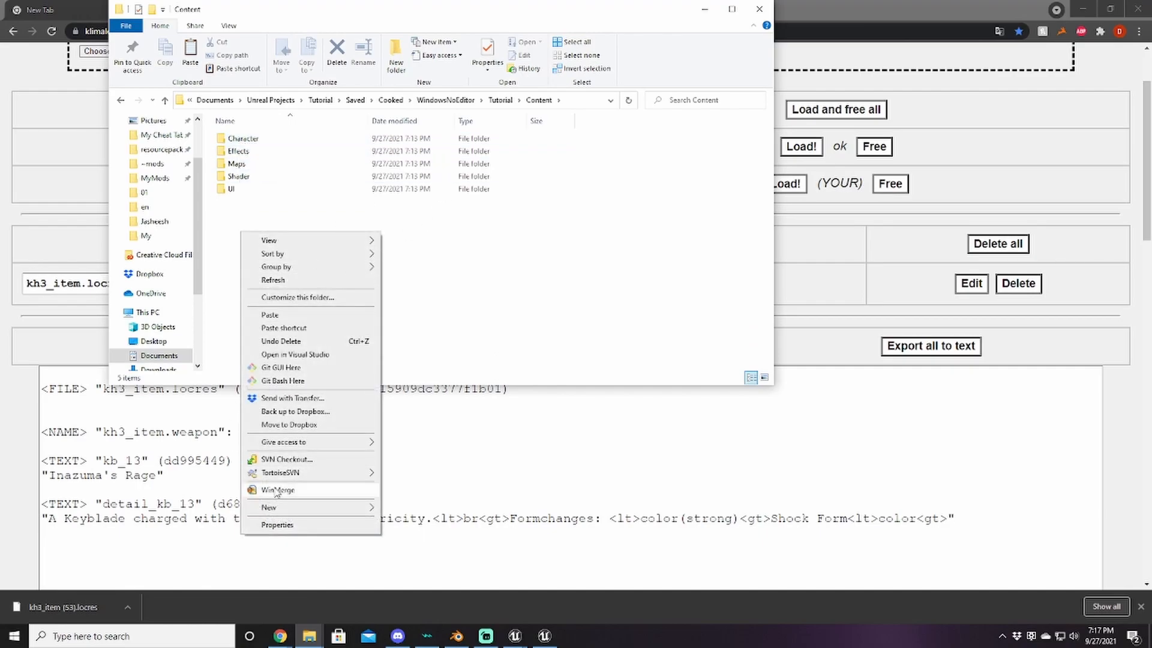
{"action": "left_click", "coordinate": [300, 508]}
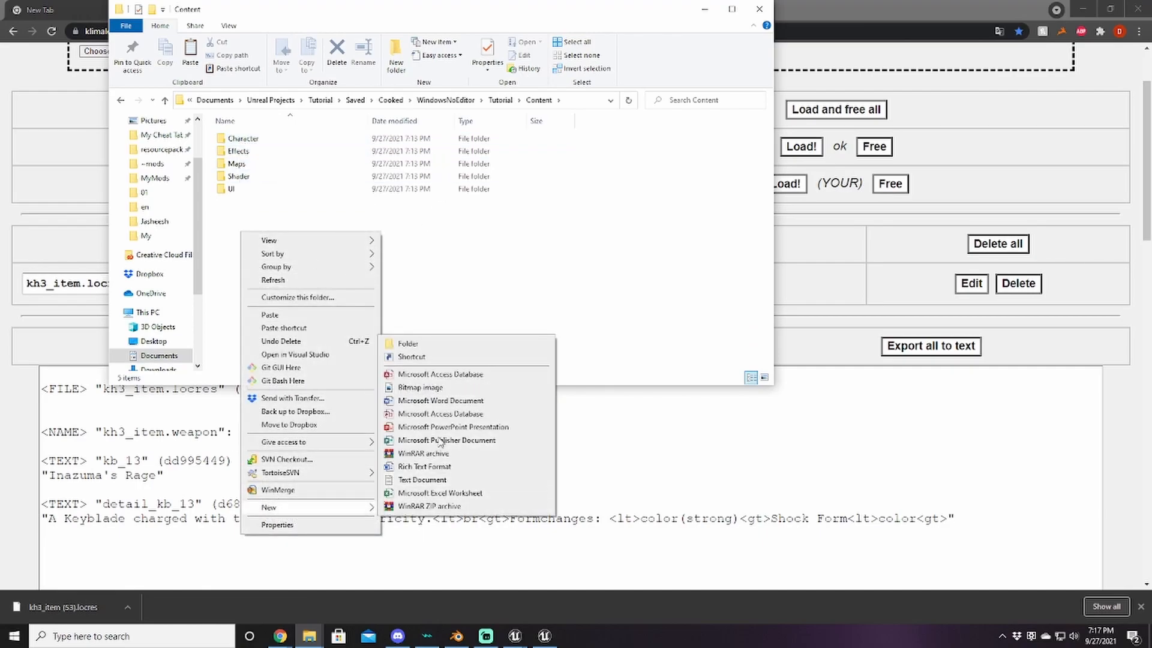
{"action": "left_click", "coordinate": [420, 343]}
{"action": "type", "text": "Localization"}
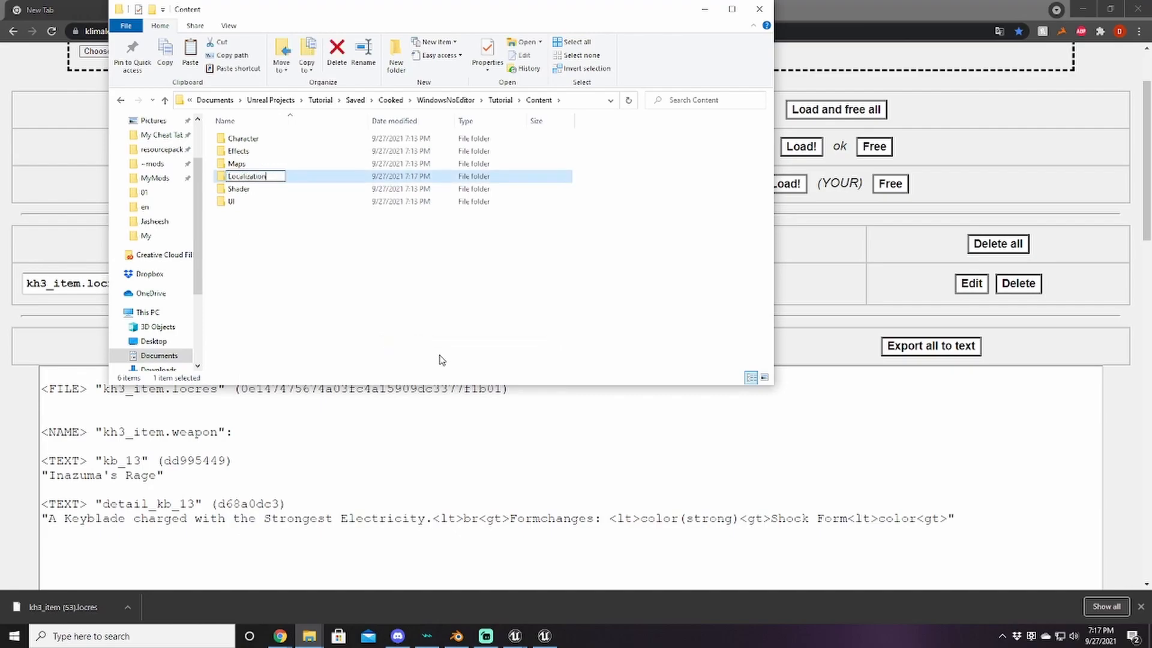
{"action": "key", "text": "Return"}
Step: Create a Game folder inside Localization and an en folder inside Game
{"action": "double_click", "coordinate": [242, 175]}
{"action": "right_click", "coordinate": [242, 176]}
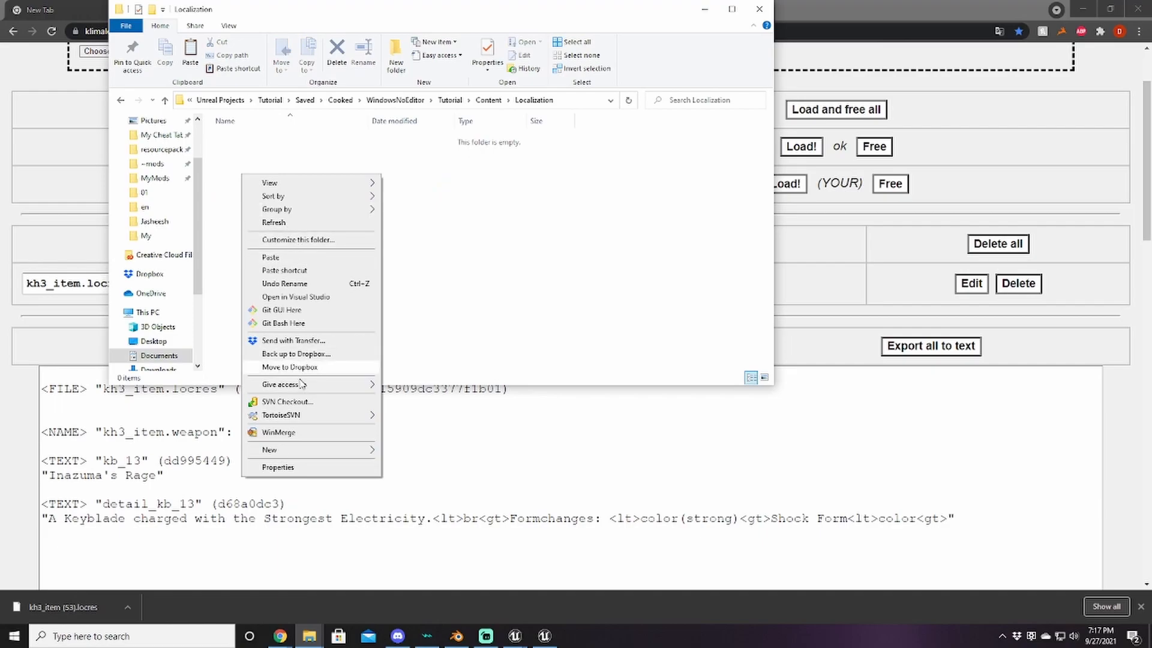
{"action": "mouse_move", "coordinate": [311, 451]}
{"action": "left_click", "coordinate": [408, 451]}
{"action": "type", "text": "Game"}
{"action": "key", "text": "Return"}
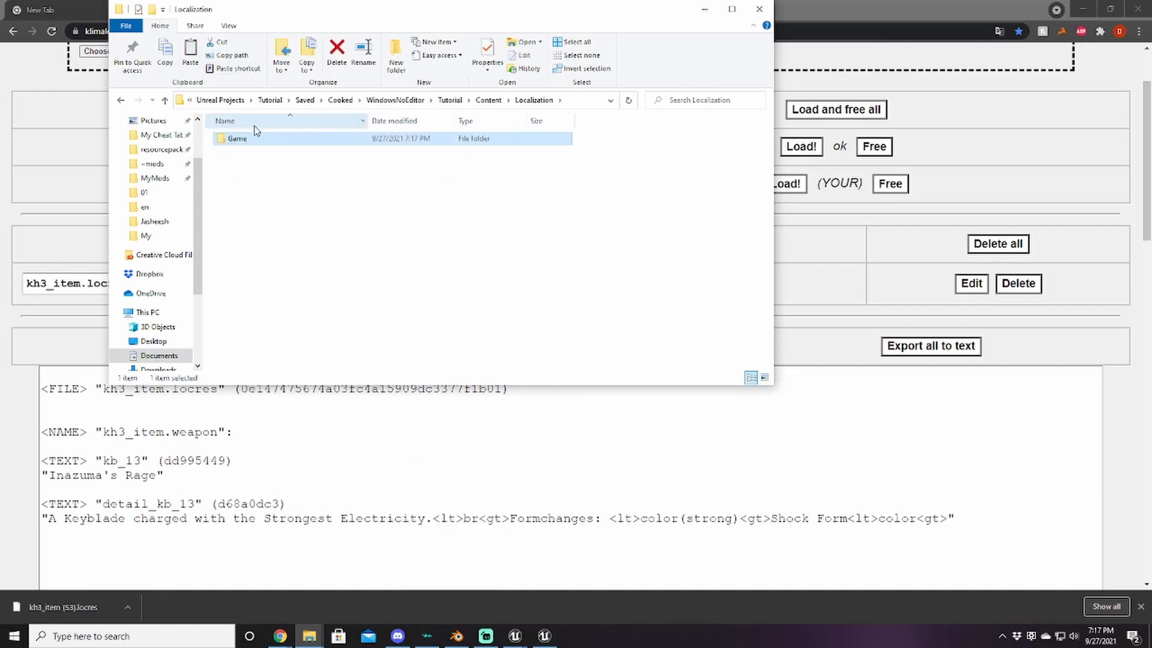
{"action": "double_click", "coordinate": [238, 143]}
{"action": "right_click", "coordinate": [239, 176]}
{"action": "mouse_move", "coordinate": [300, 449]}
{"action": "left_click", "coordinate": [434, 454]}
{"action": "type", "text": "en"}
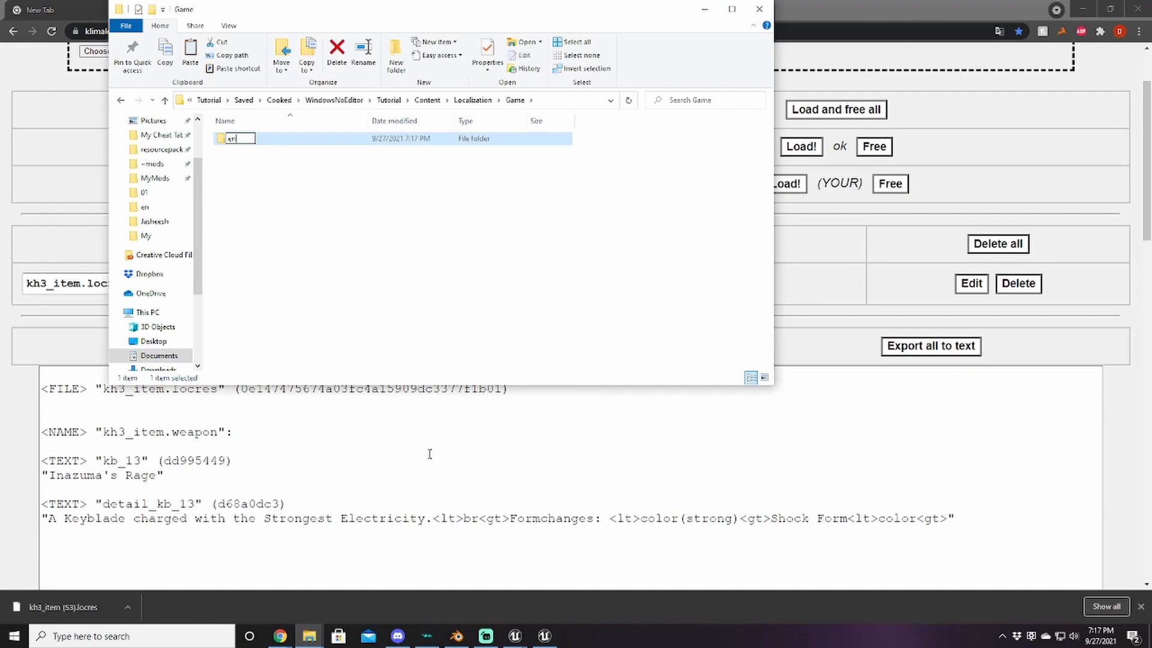
{"action": "key", "text": "Return"}
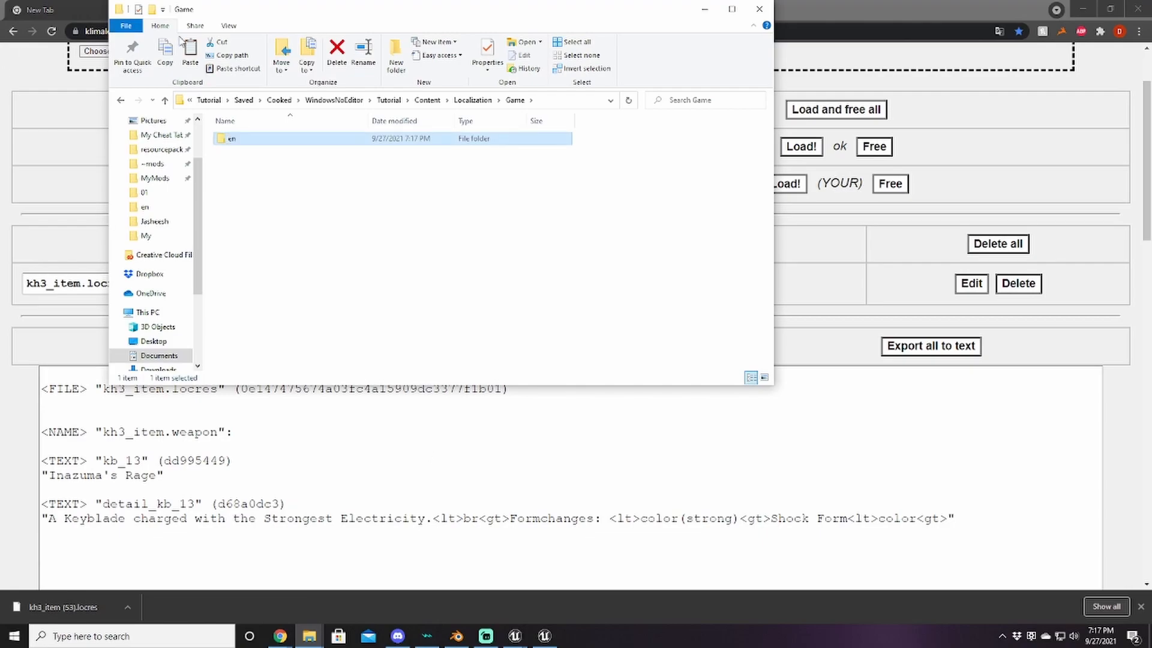
Step: Paste the copied locres into the en folder and rename it inazumas_rage_name.locres
{"action": "double_click", "coordinate": [234, 139]}
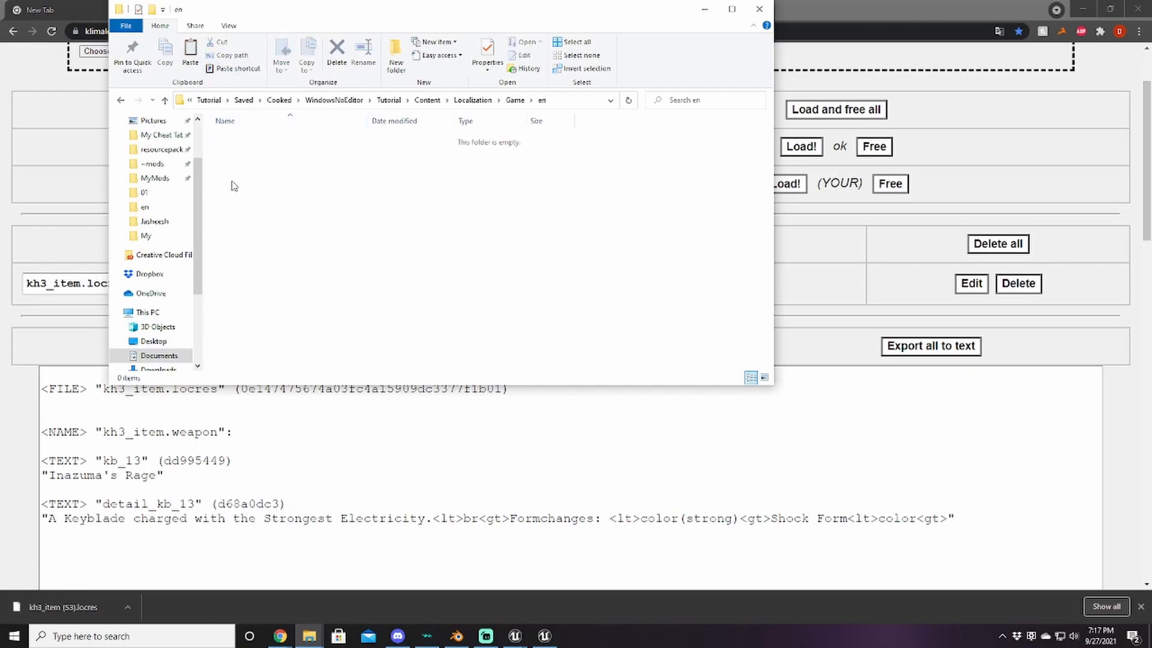
{"action": "right_click", "coordinate": [255, 191]}
{"action": "left_click", "coordinate": [297, 275]}
{"action": "right_click", "coordinate": [286, 145]}
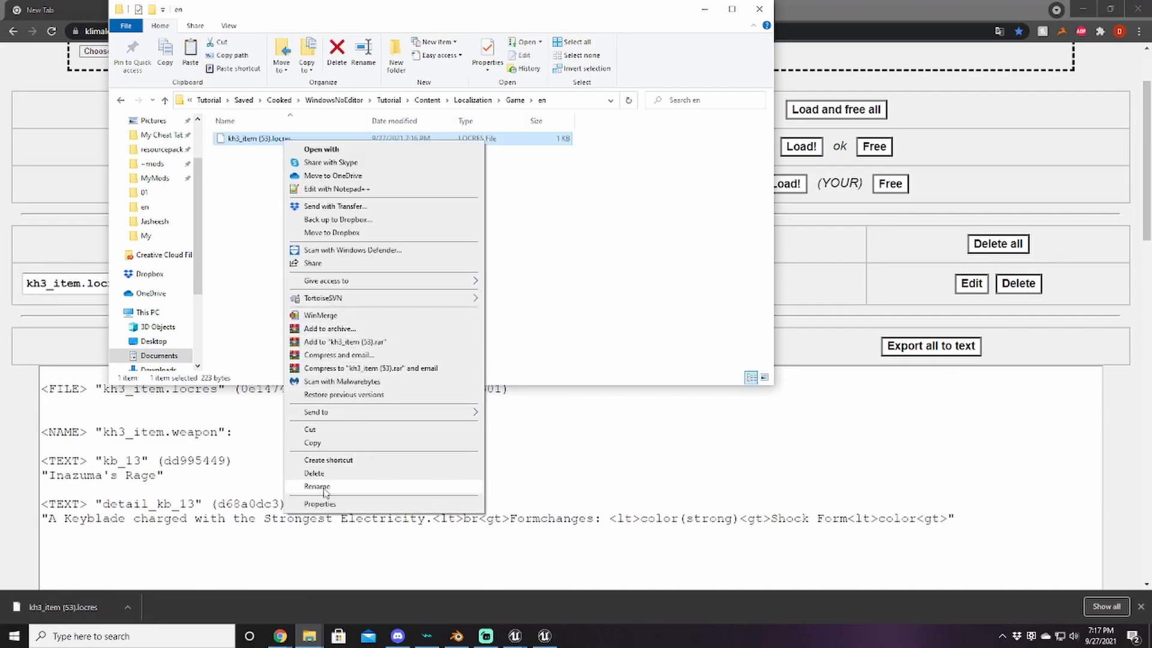
{"action": "left_click", "coordinate": [322, 480]}
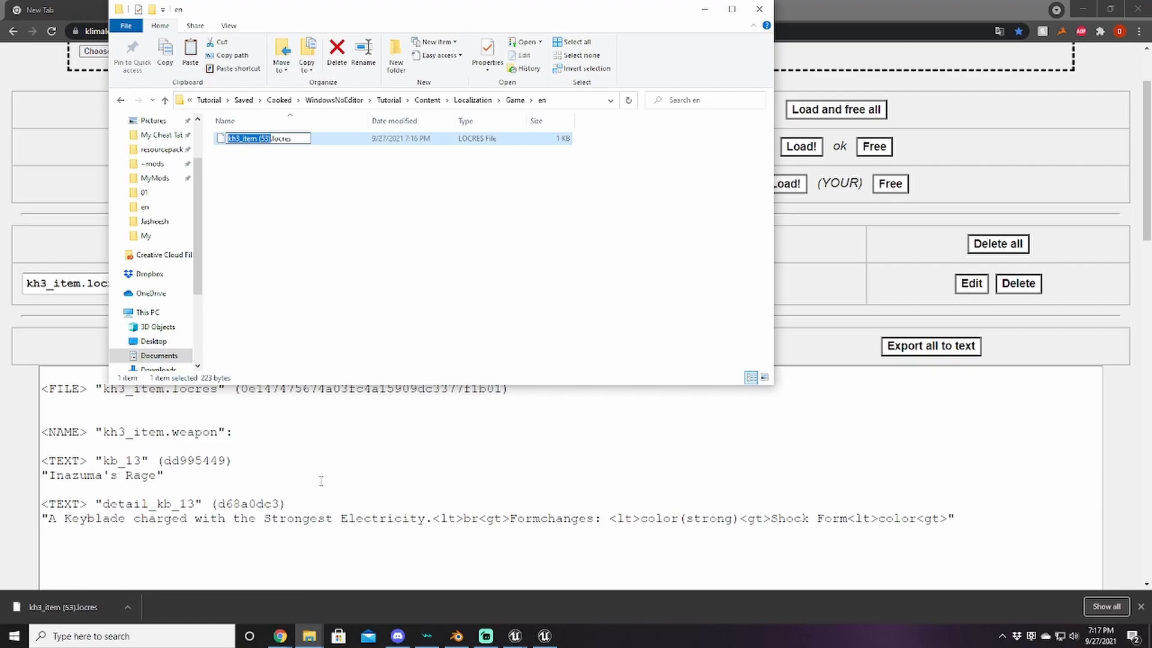
{"action": "type", "text": "in"}
{"action": "type", "text": "azumas"}
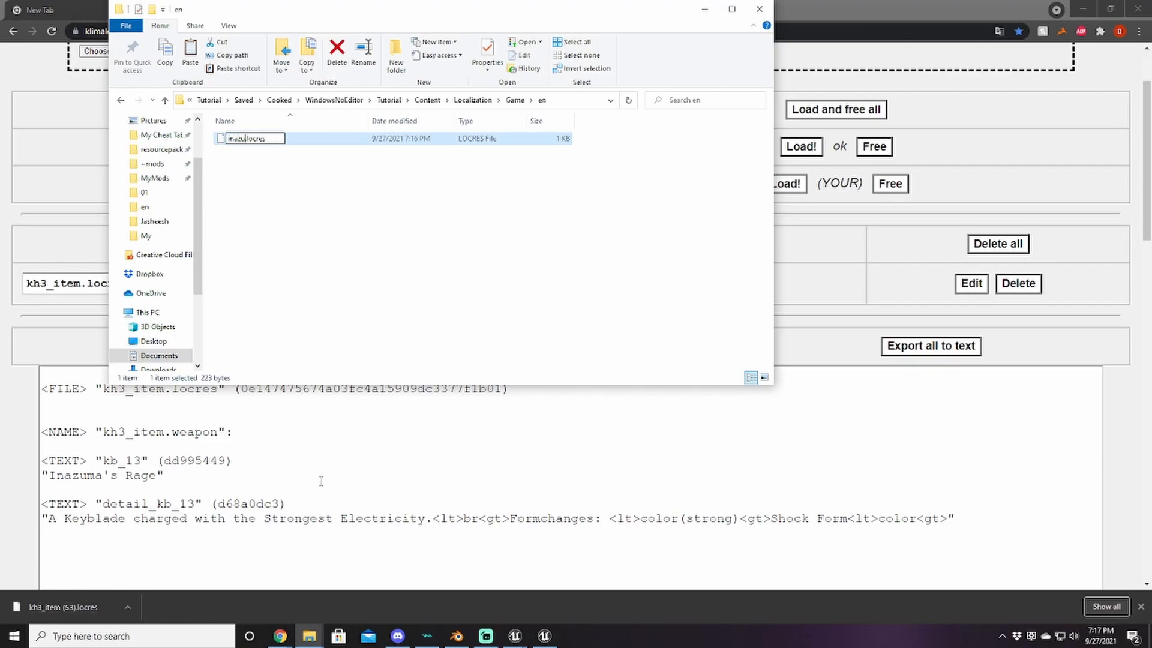
{"action": "type", "text": "_rage_name"}
{"action": "key", "text": "Return"}
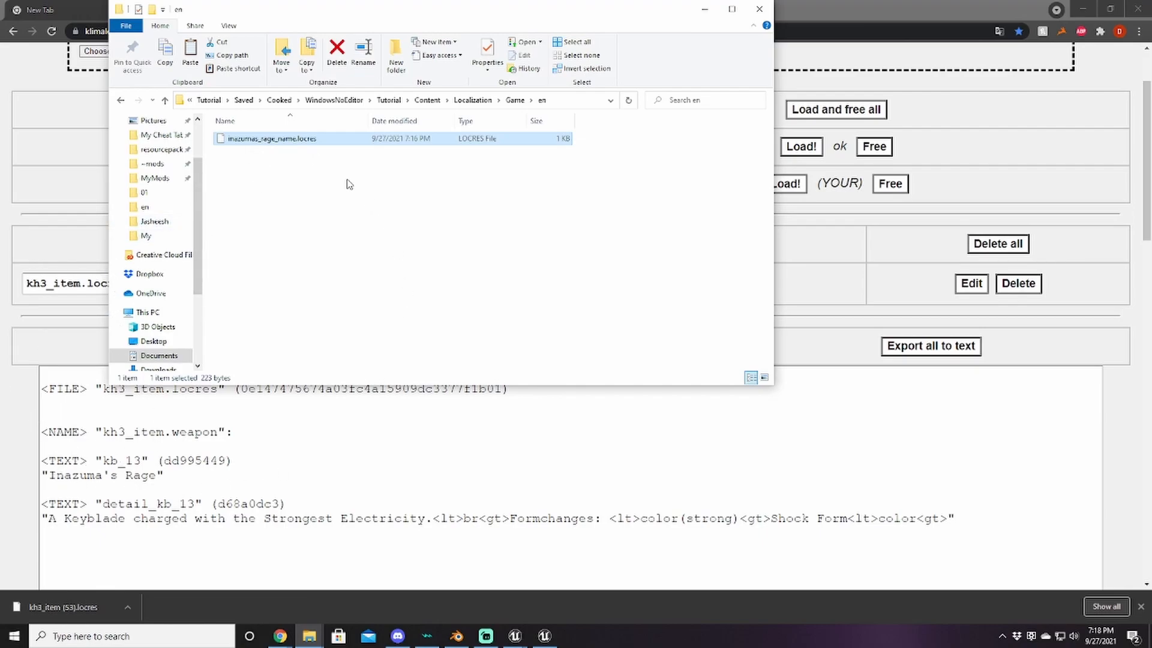
Step: Back in the locres editor, load kh3_system.locres and display its text for editing
{"action": "left_click", "coordinate": [786, 53]}
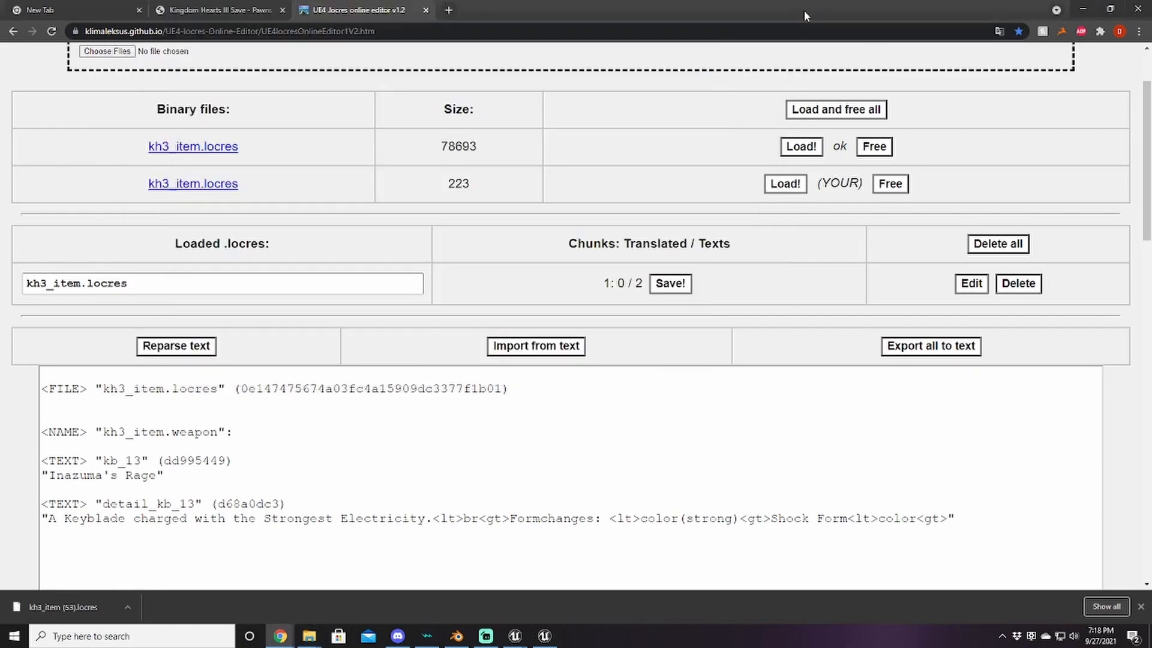
{"action": "scroll", "coordinate": [252, 157], "scroll_direction": "up", "scroll_amount": 2}
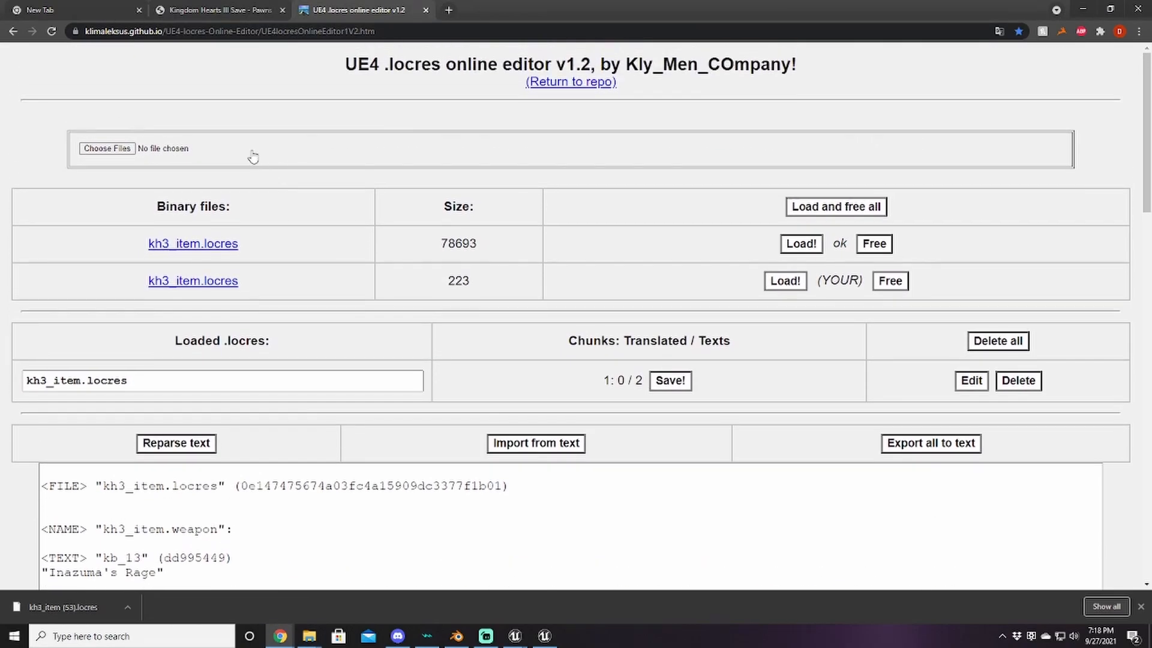
{"action": "left_click", "coordinate": [113, 155]}
{"action": "scroll", "coordinate": [285, 332], "scroll_direction": "down", "scroll_amount": 10}
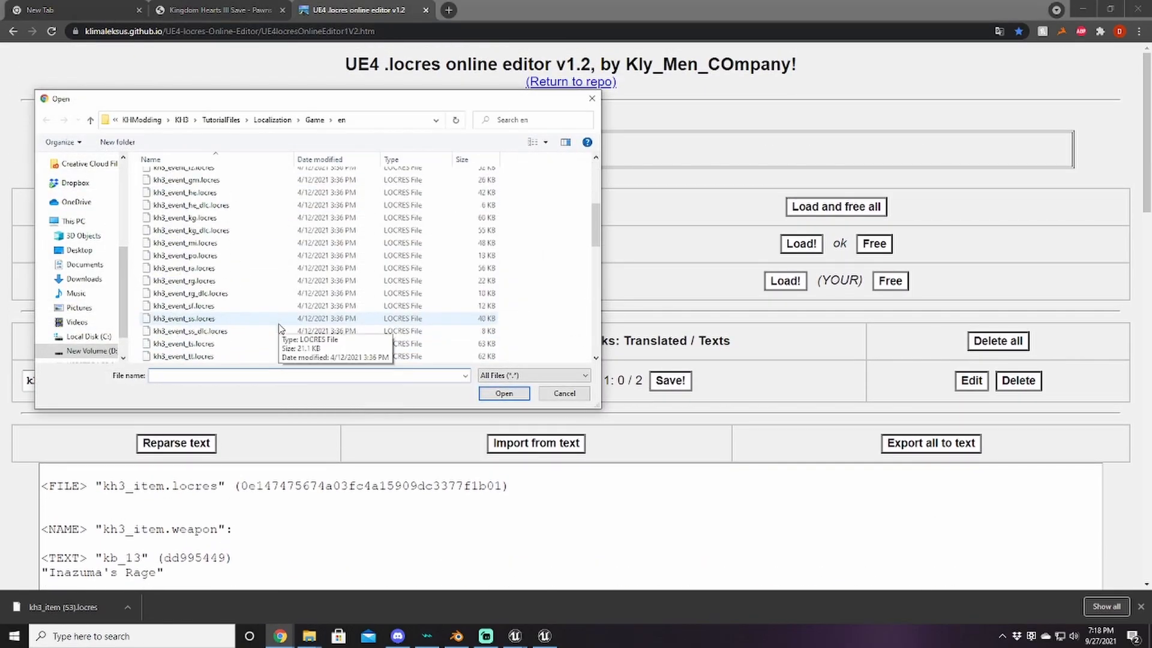
{"action": "scroll", "coordinate": [259, 298], "scroll_direction": "down", "scroll_amount": 10}
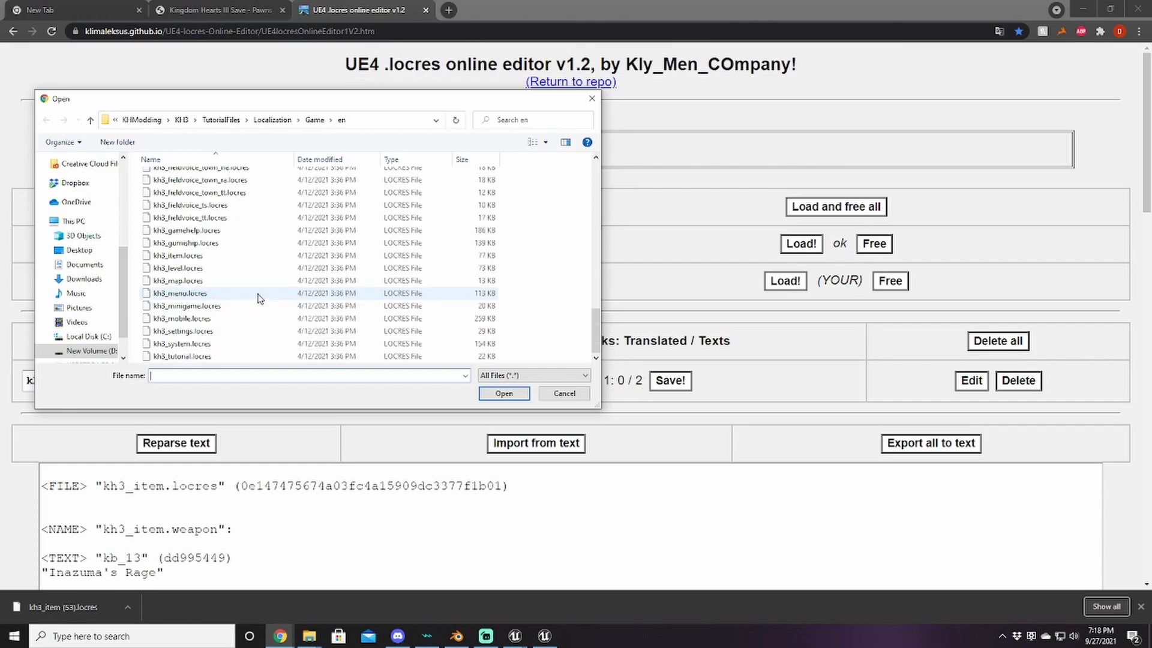
{"action": "double_click", "coordinate": [184, 344]}
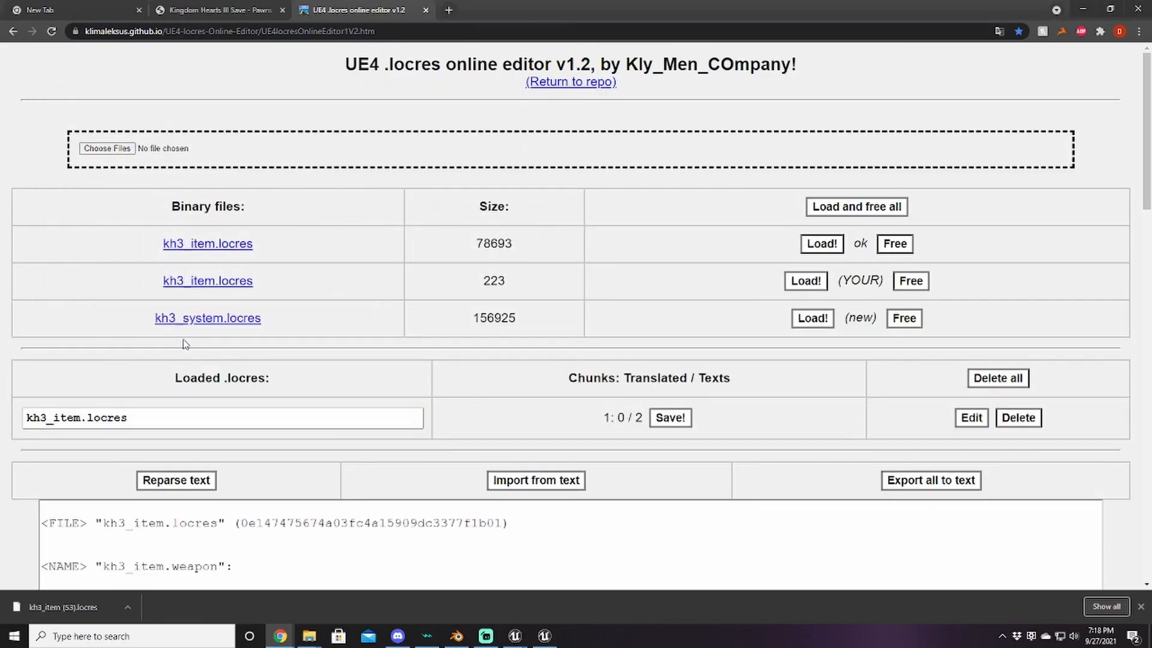
{"action": "left_click", "coordinate": [812, 318]}
{"action": "scroll", "coordinate": [705, 345], "scroll_direction": "down", "scroll_amount": 2}
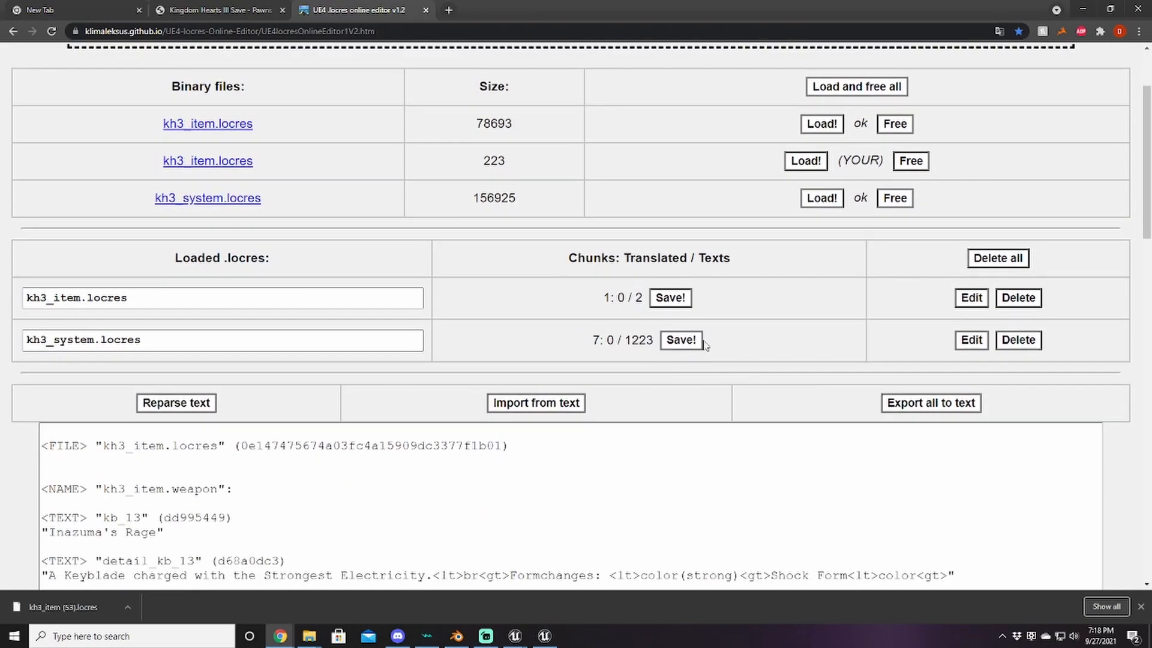
{"action": "left_click", "coordinate": [972, 339]}
{"action": "scroll", "coordinate": [783, 243], "scroll_direction": "down", "scroll_amount": 3}
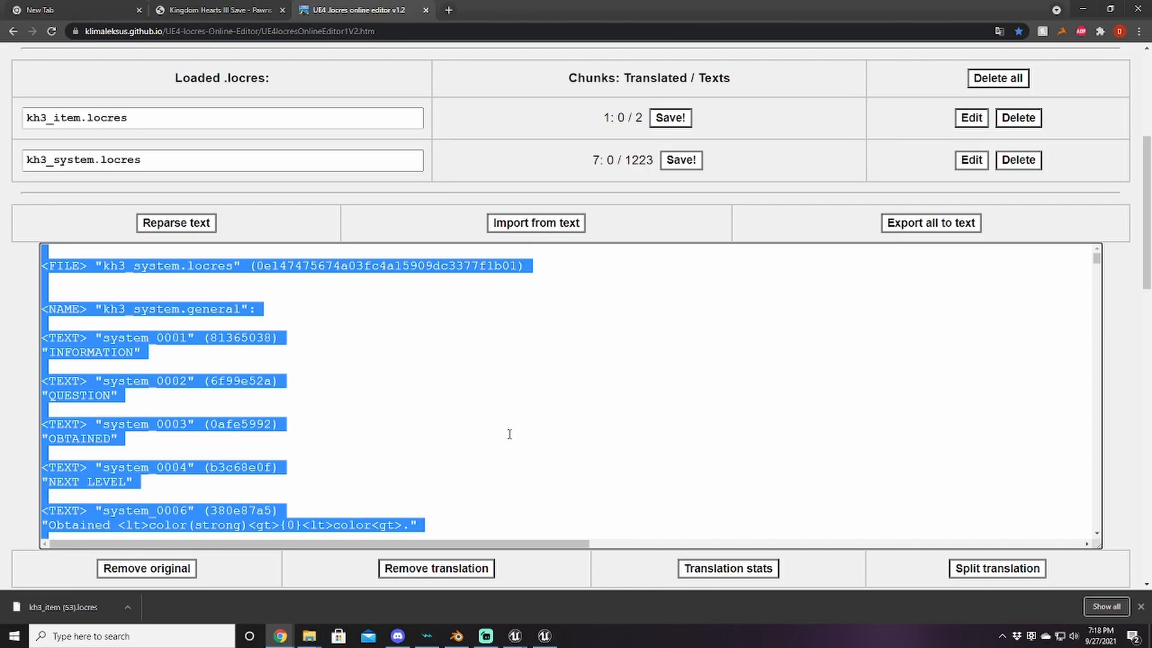
Step: Find the situation section with Ctrl+F and delete all text above its header
{"action": "left_click", "coordinate": [410, 453]}
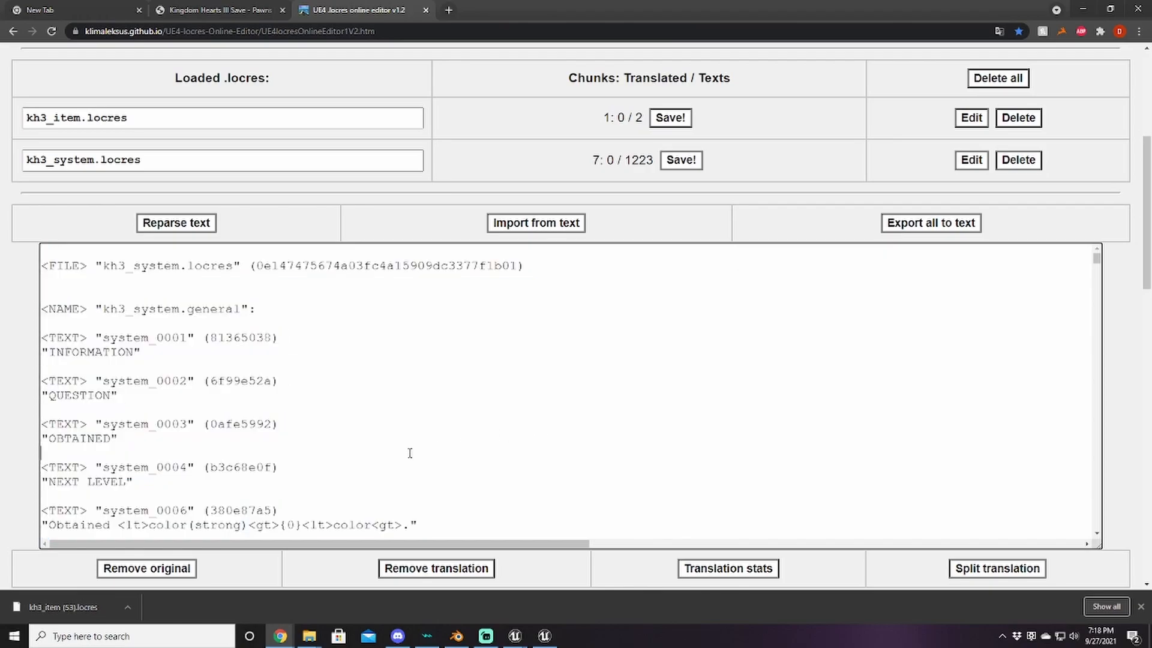
{"action": "key", "text": "ctrl+f"}
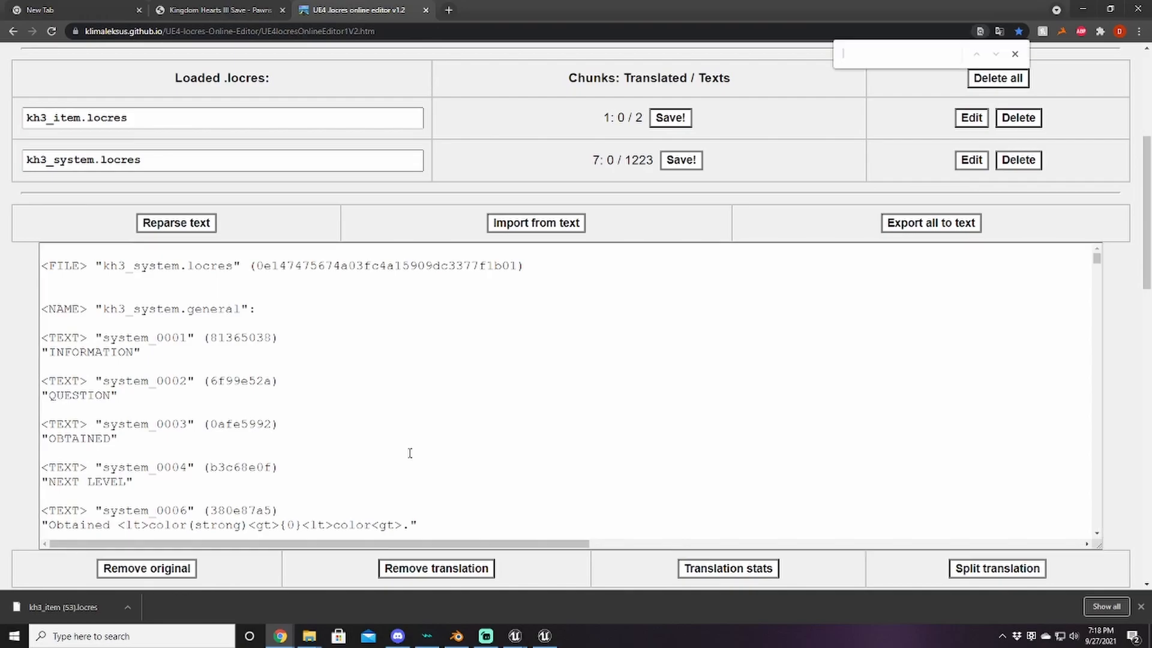
{"action": "type", "text": "NAME"}
{"action": "key", "text": "Return"}
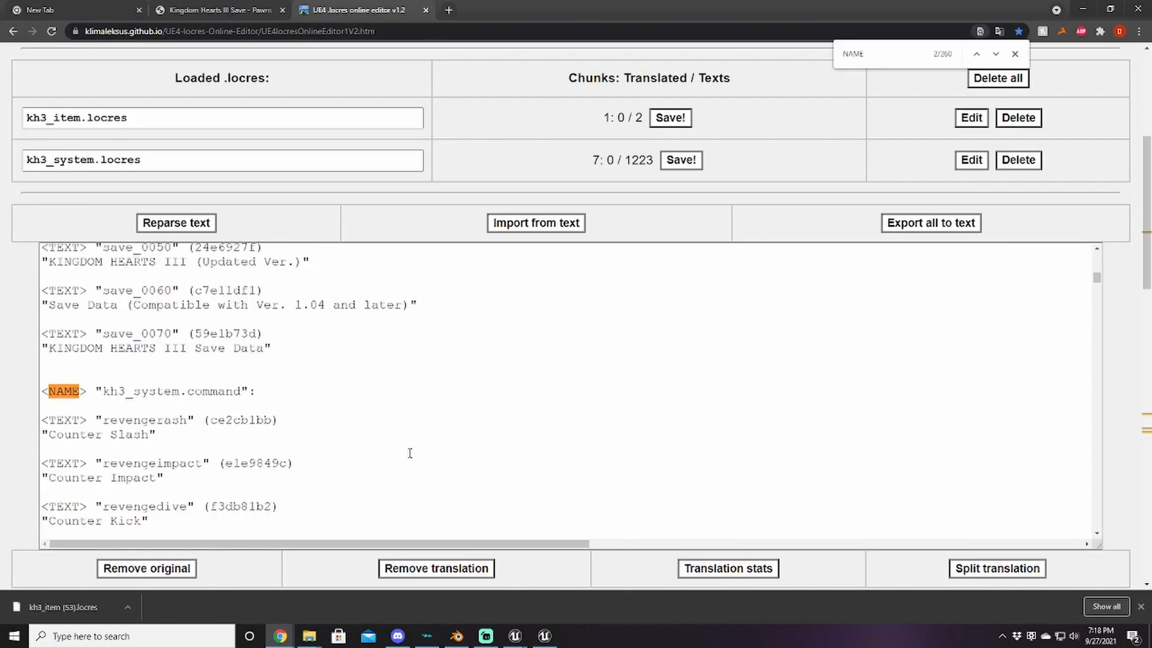
{"action": "key", "text": "BackSpace"}
{"action": "key", "text": "BackSpace"}
{"action": "key", "text": "BackSpace"}
{"action": "key", "text": "BackSpace"}
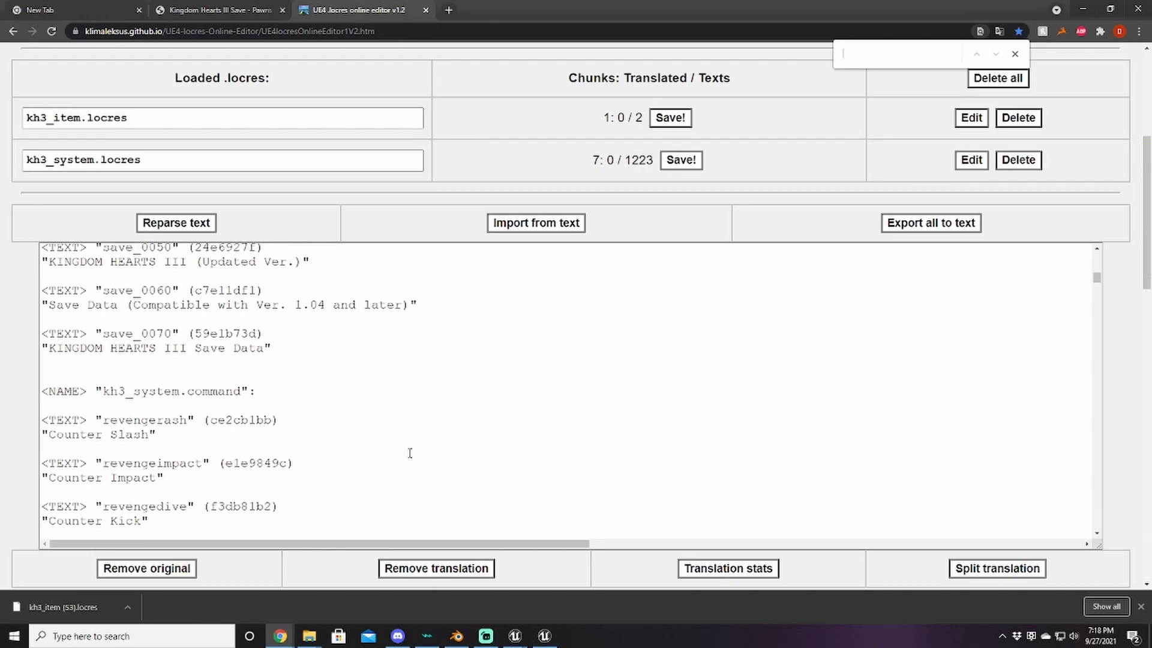
{"action": "type", "text": "situat"}
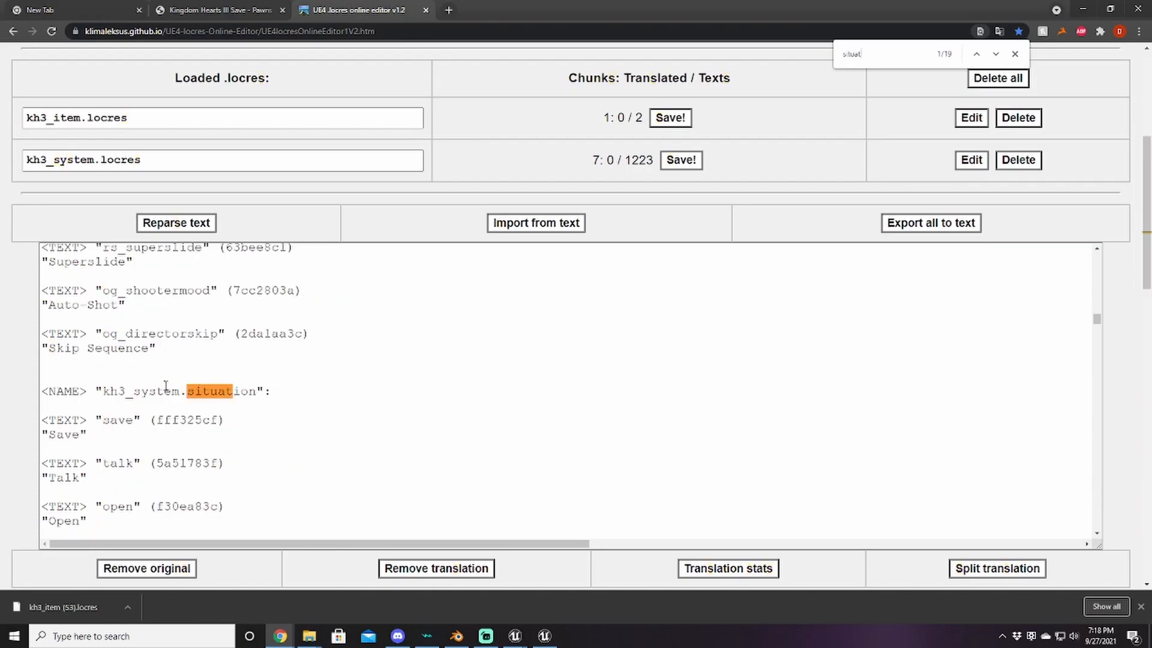
{"action": "left_click", "coordinate": [142, 398]}
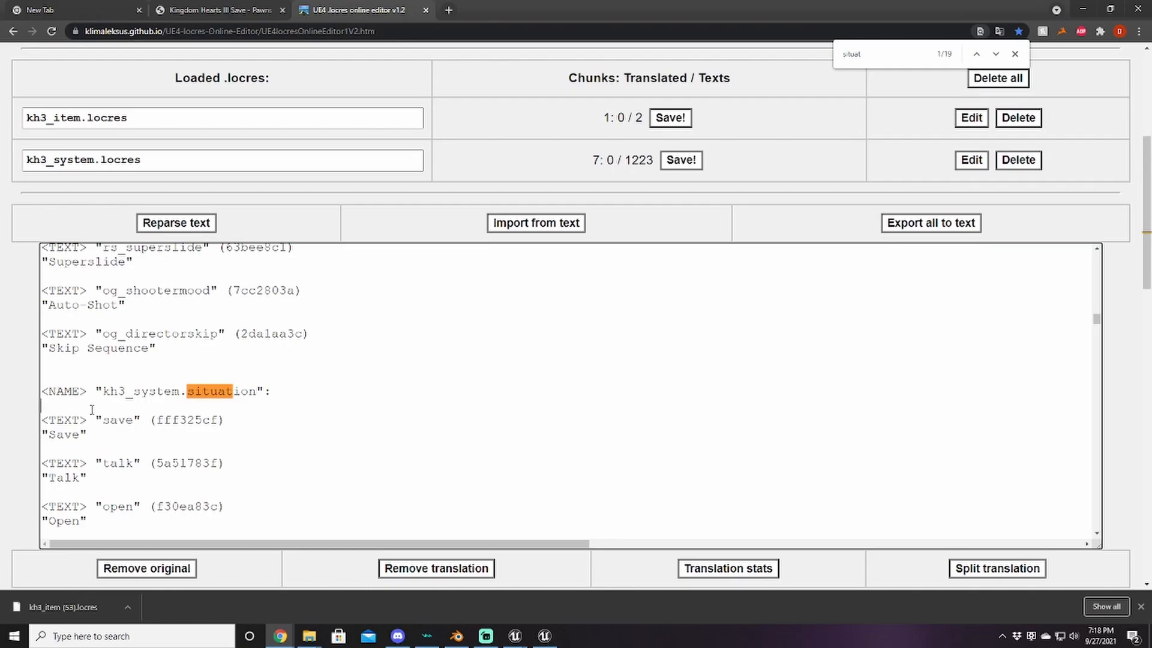
{"action": "left_click", "coordinate": [46, 369]}
{"action": "left_click_drag", "start_coordinate": [47, 369], "coordinate": [40, 294]}
{"action": "key", "text": "BackSpace"}
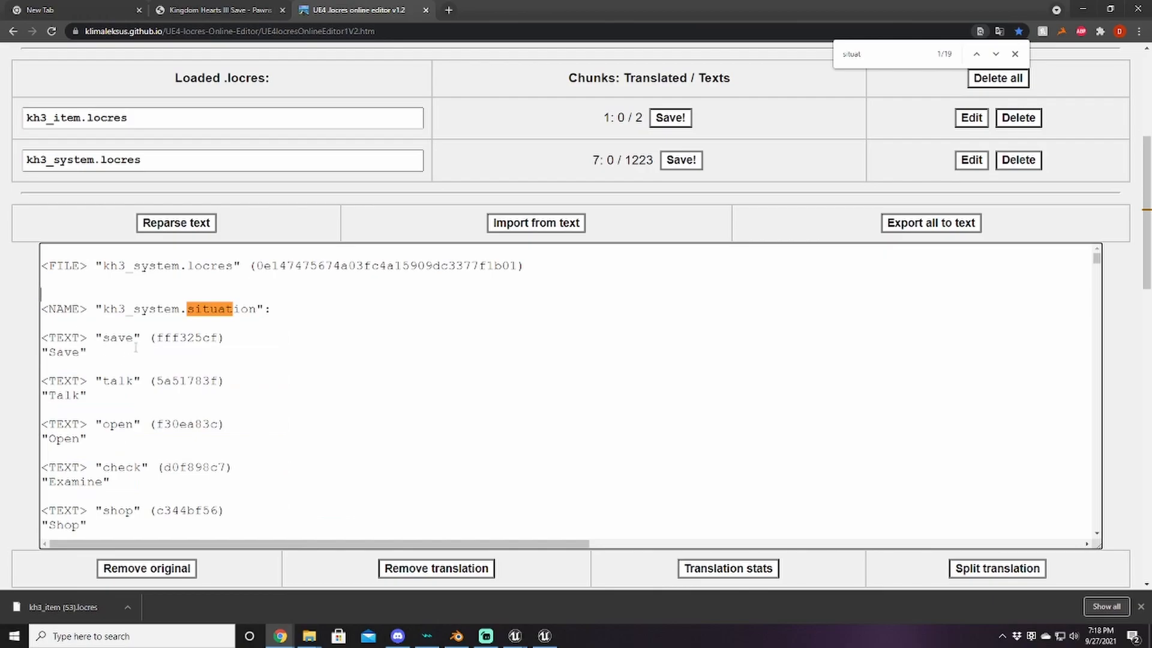
Step: Remove the situation entries before change_uf "Ultimate Form" and select everything after it
{"action": "scroll", "coordinate": [144, 345], "scroll_direction": "down", "scroll_amount": 10}
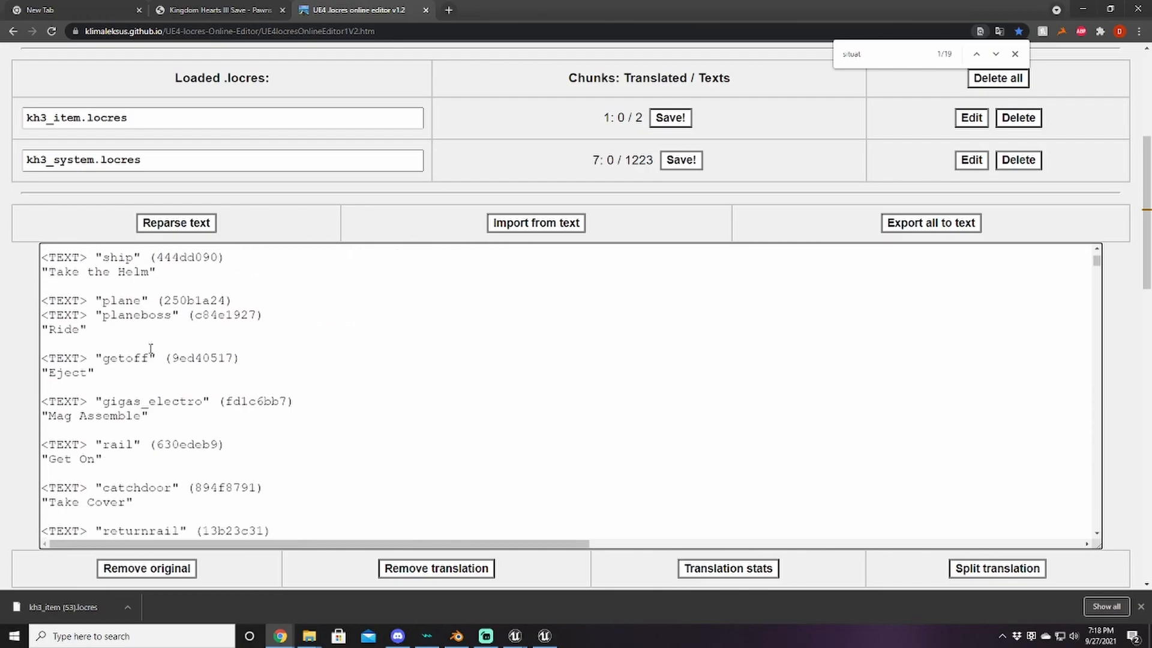
{"action": "scroll", "coordinate": [153, 351], "scroll_direction": "down", "scroll_amount": 10}
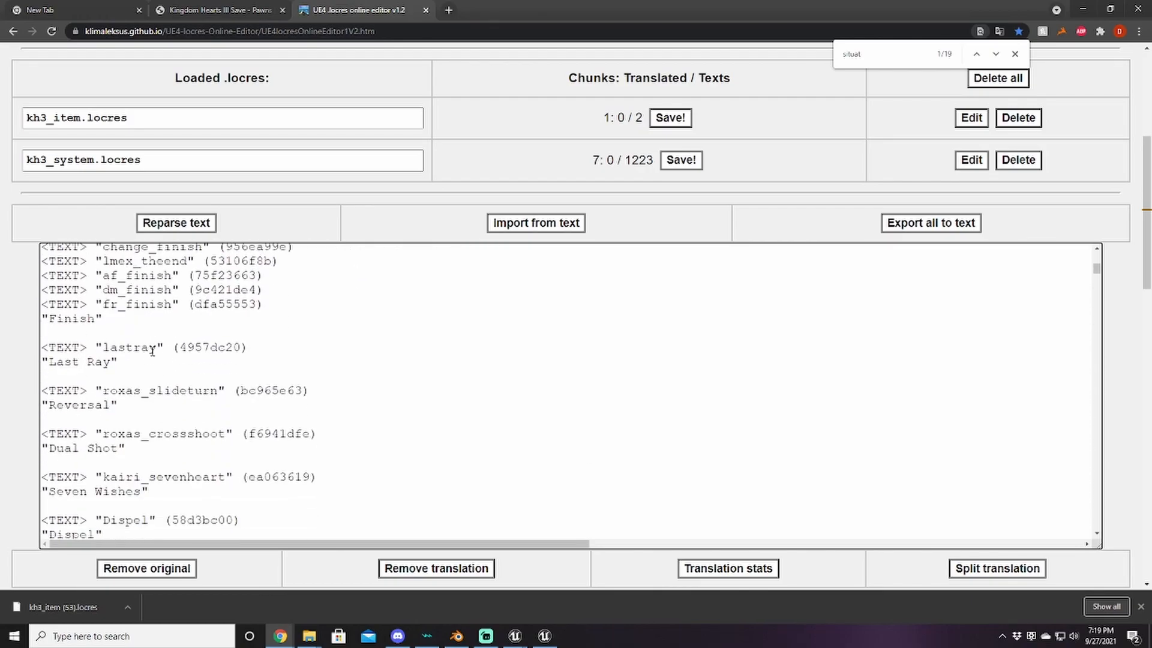
{"action": "scroll", "coordinate": [153, 351], "scroll_direction": "down", "scroll_amount": 6}
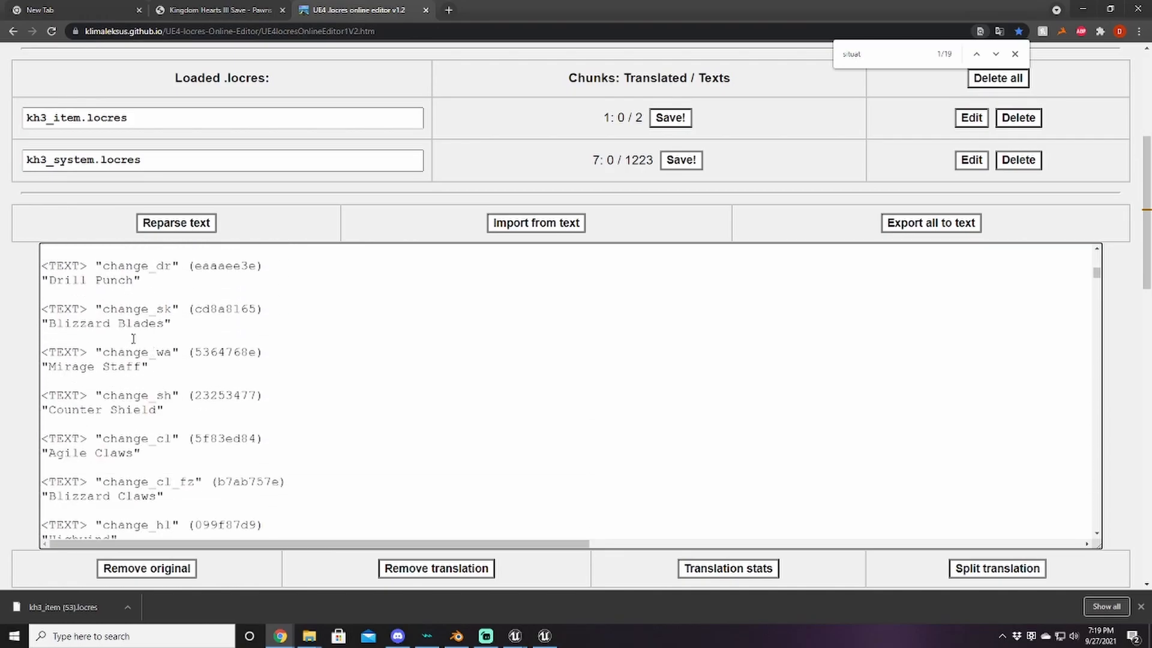
{"action": "scroll", "coordinate": [105, 339], "scroll_direction": "up", "scroll_amount": 2}
{"action": "scroll", "coordinate": [131, 342], "scroll_direction": "down", "scroll_amount": 5}
{"action": "scroll", "coordinate": [135, 354], "scroll_direction": "down", "scroll_amount": 5}
{"action": "scroll", "coordinate": [133, 377], "scroll_direction": "down", "scroll_amount": 1}
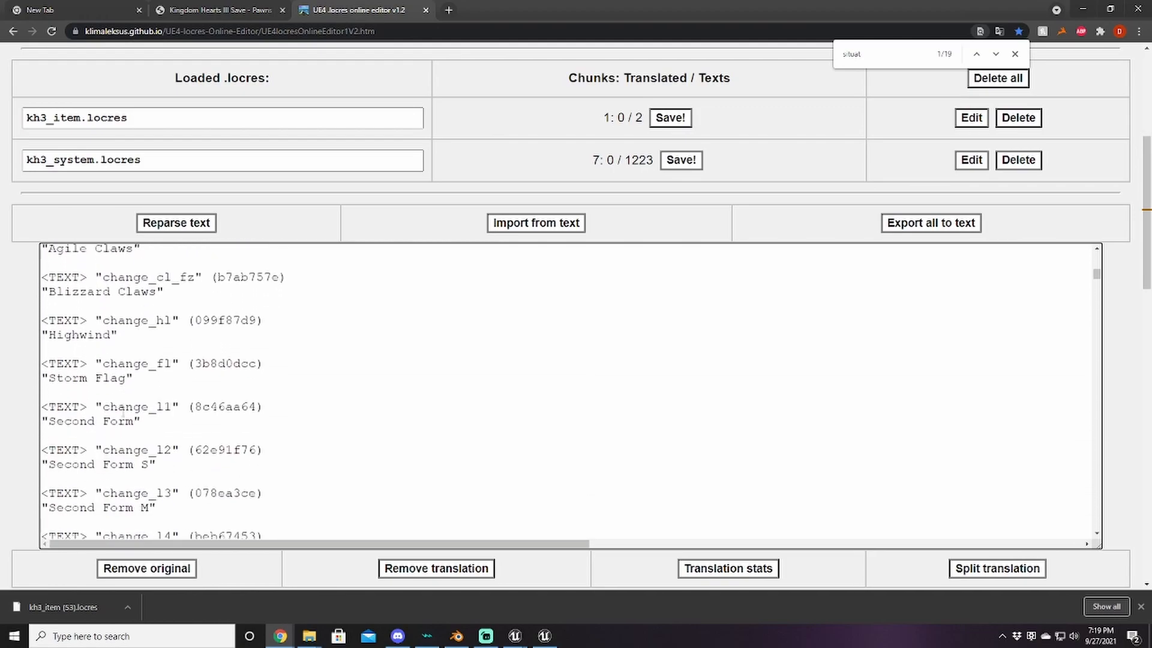
{"action": "scroll", "coordinate": [124, 411], "scroll_direction": "up", "scroll_amount": 3}
{"action": "scroll", "coordinate": [124, 411], "scroll_direction": "down", "scroll_amount": 7}
{"action": "scroll", "coordinate": [124, 410], "scroll_direction": "down", "scroll_amount": 7}
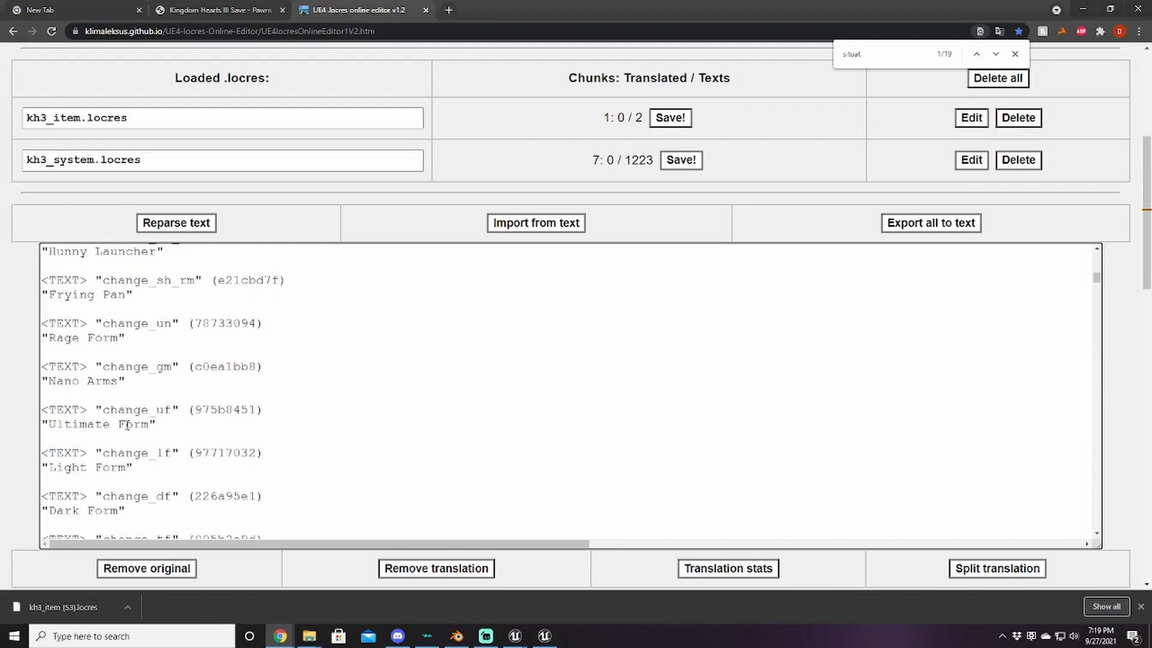
{"action": "left_click_drag", "start_coordinate": [26, 268], "coordinate": [47, 337]}
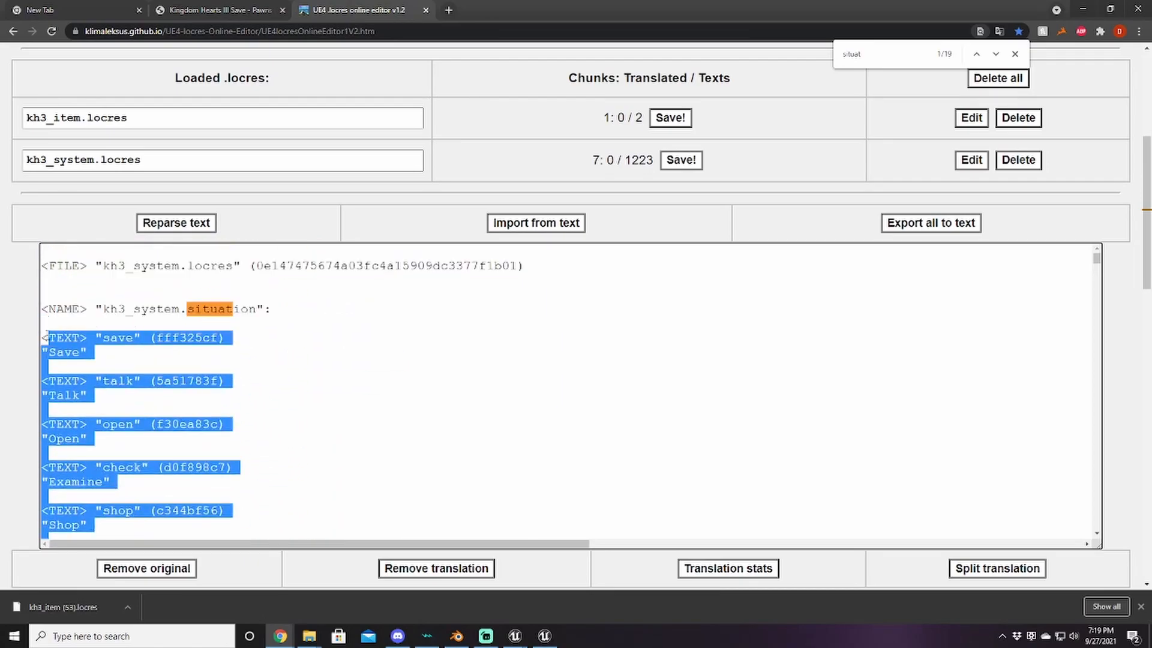
{"action": "key", "text": "ctrl+v"}
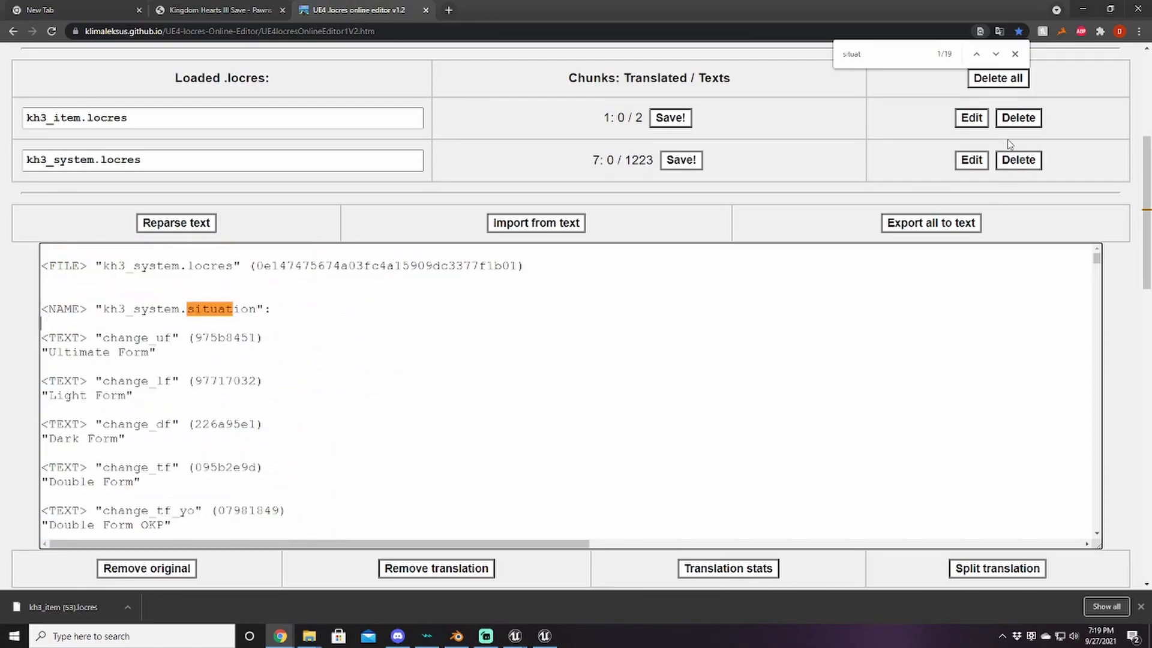
{"action": "left_click", "coordinate": [1015, 54]}
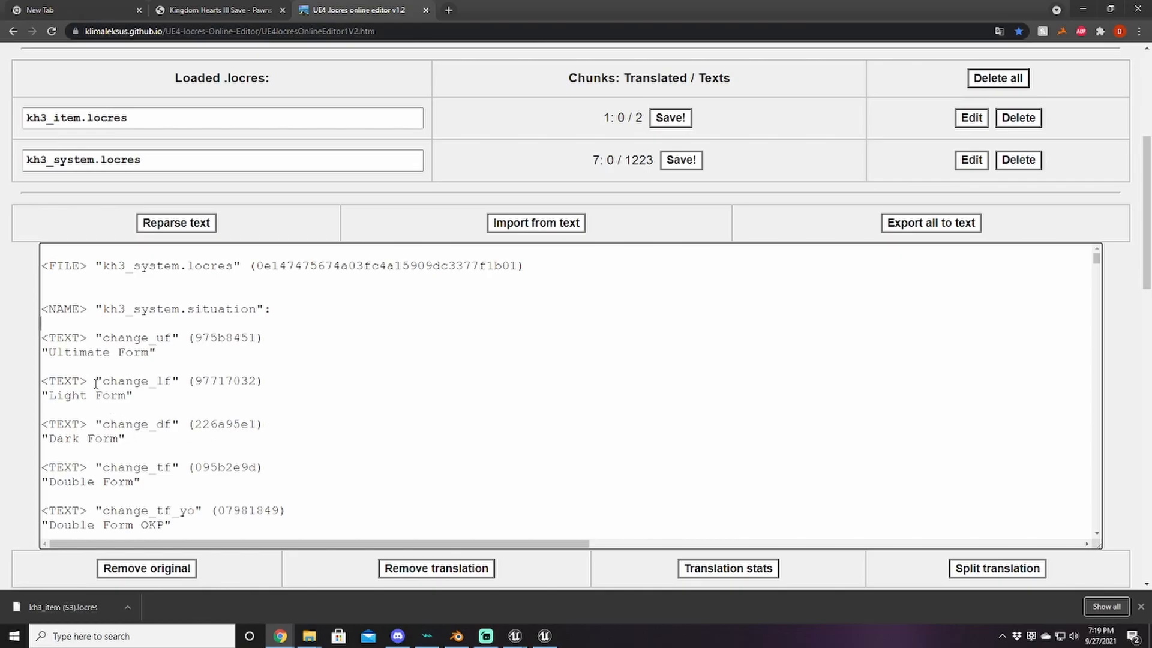
{"action": "left_click_drag", "start_coordinate": [45, 370], "coordinate": [140, 637]}
Step: Delete the entries after change_uf, rename it "Shock Form", and import the text
{"action": "key", "text": "BackSpace"}
{"action": "scroll", "coordinate": [200, 506], "scroll_direction": "up", "scroll_amount": 4}
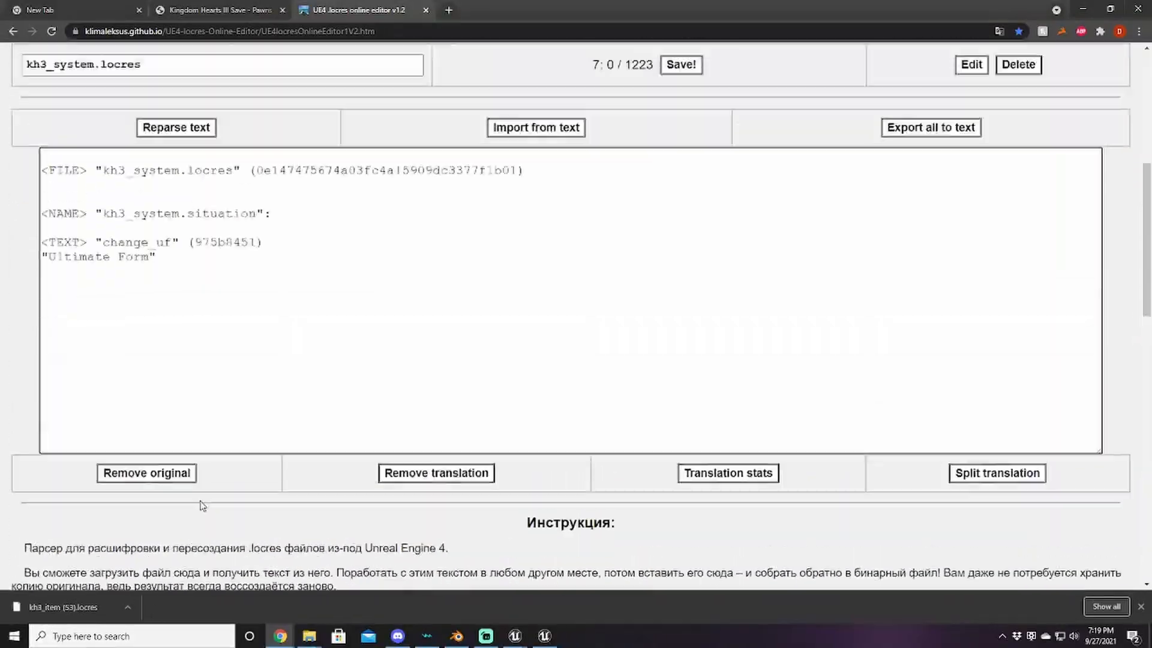
{"action": "left_click_drag", "start_coordinate": [109, 279], "coordinate": [48, 280]}
{"action": "type", "text": "Shock"}
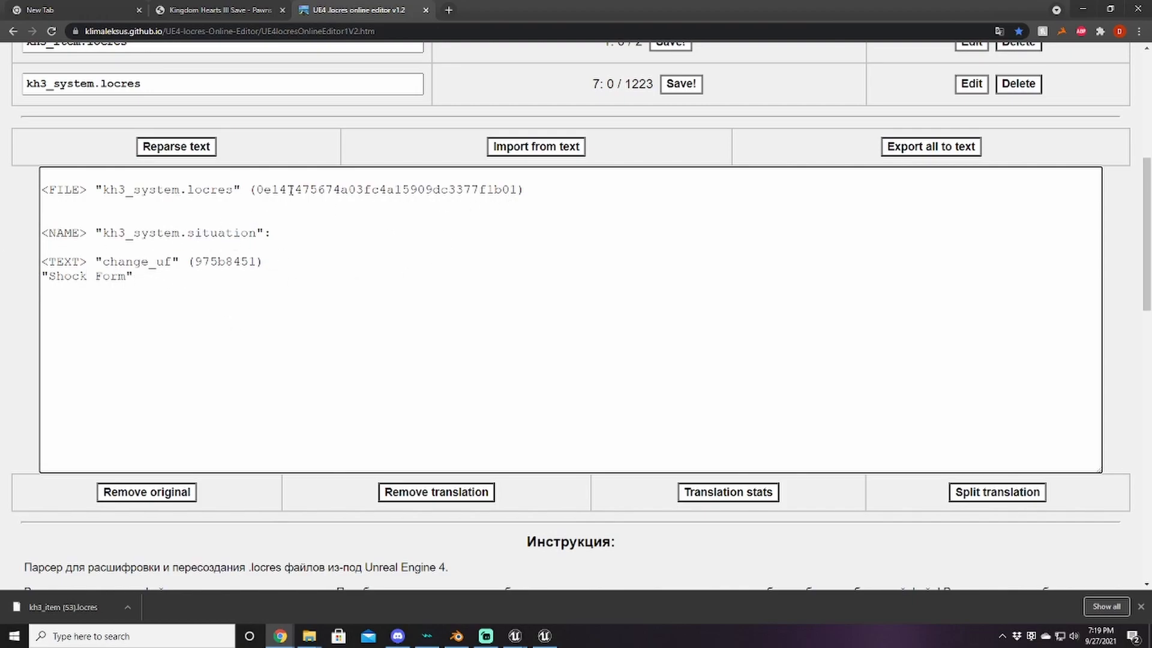
{"action": "left_click", "coordinate": [491, 153]}
Step: Download the rebuilt kh3_system.locres and show it in File Explorer
{"action": "scroll", "coordinate": [628, 188], "scroll_direction": "up", "scroll_amount": 4}
{"action": "left_click", "coordinate": [240, 182]}
{"action": "left_click", "coordinate": [126, 607]}
{"action": "left_click", "coordinate": [144, 561]}
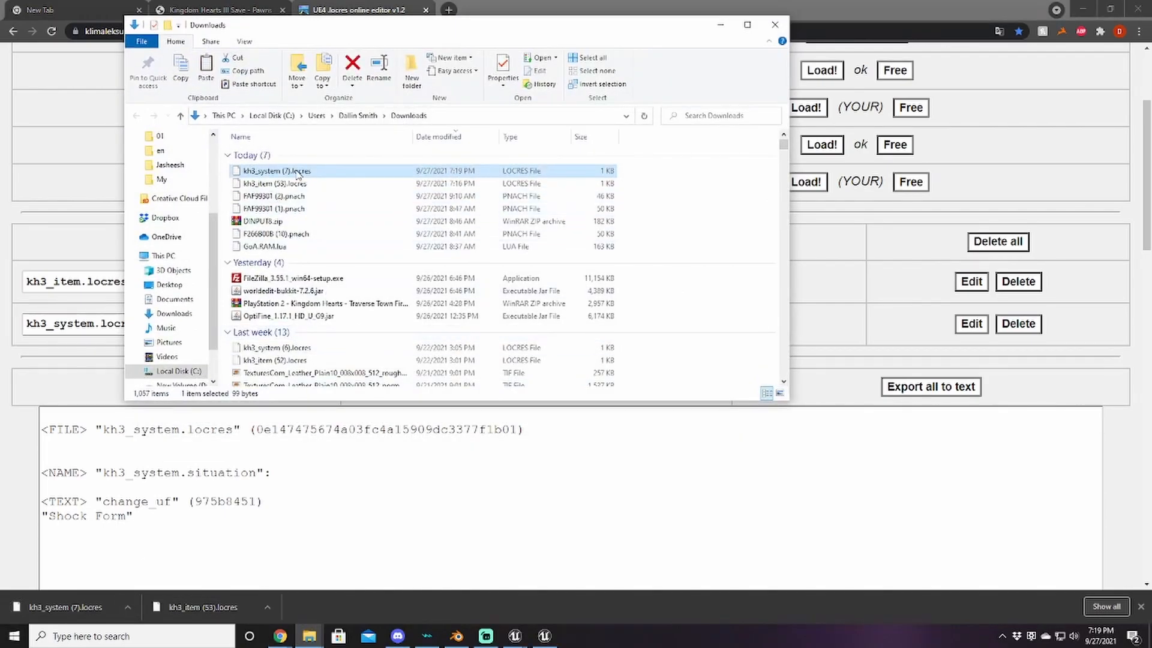
Step: Copy the downloaded kh3_system locres into the cooked en localization folder
{"action": "right_click", "coordinate": [298, 174]}
{"action": "left_click", "coordinate": [331, 479]}
{"action": "mouse_move", "coordinate": [307, 637]}
{"action": "left_click", "coordinate": [430, 569]}
{"action": "right_click", "coordinate": [318, 261]}
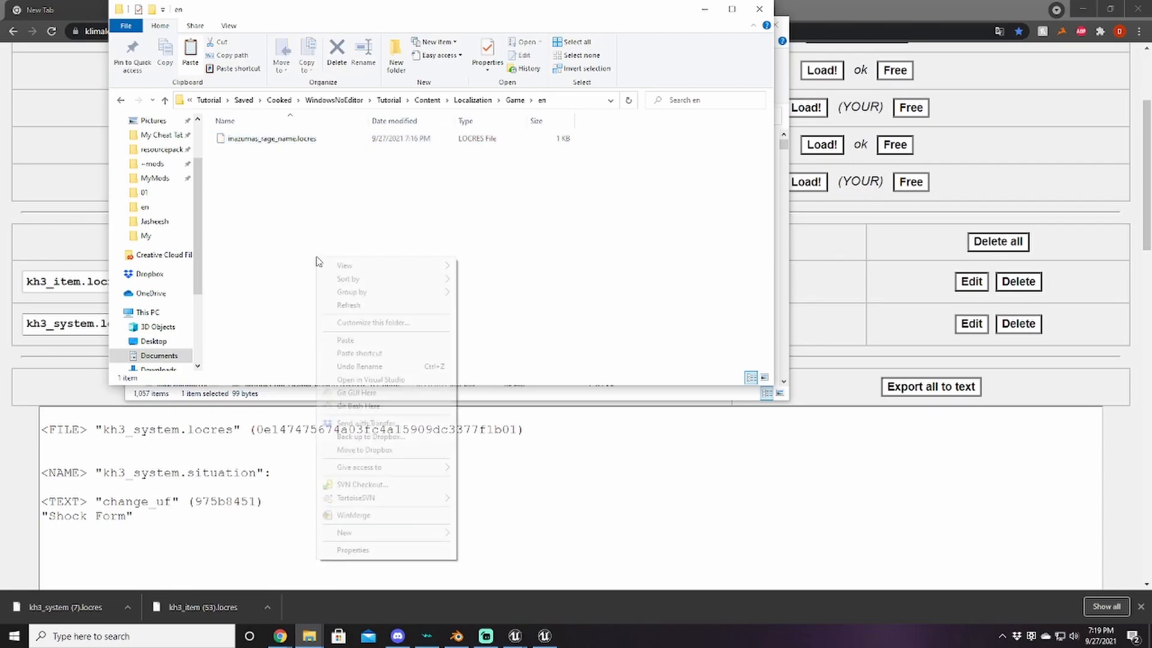
{"action": "left_click", "coordinate": [347, 340]}
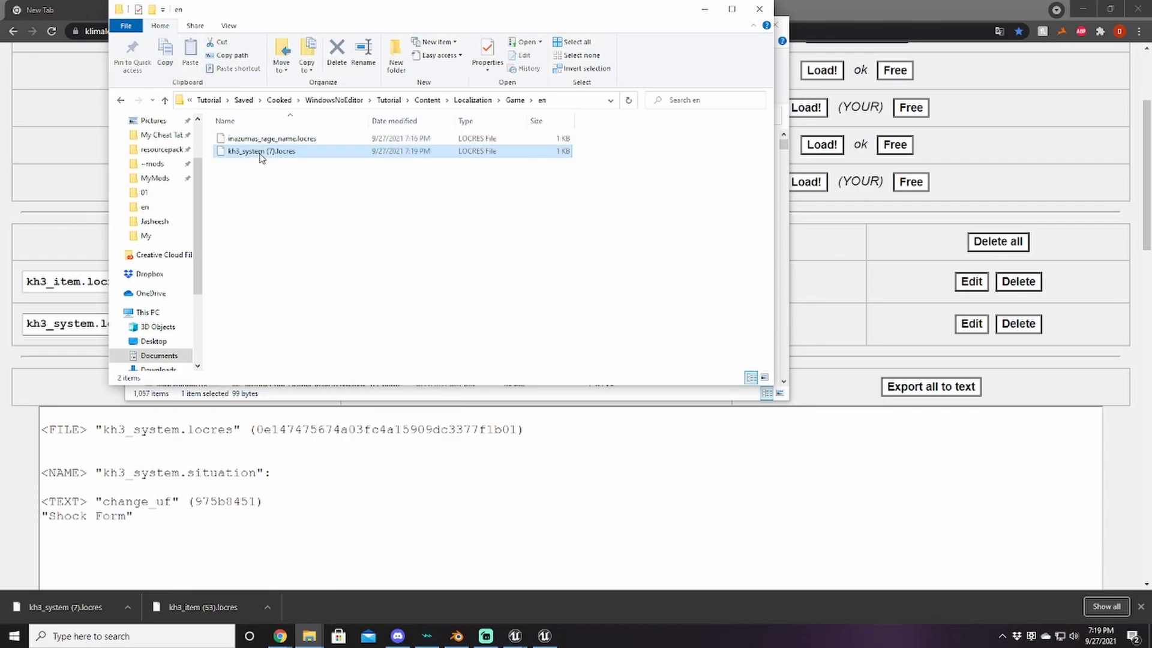
Step: Rename the pasted file shock_form_ui.locres and go back to the Content folder
{"action": "right_click", "coordinate": [260, 155]}
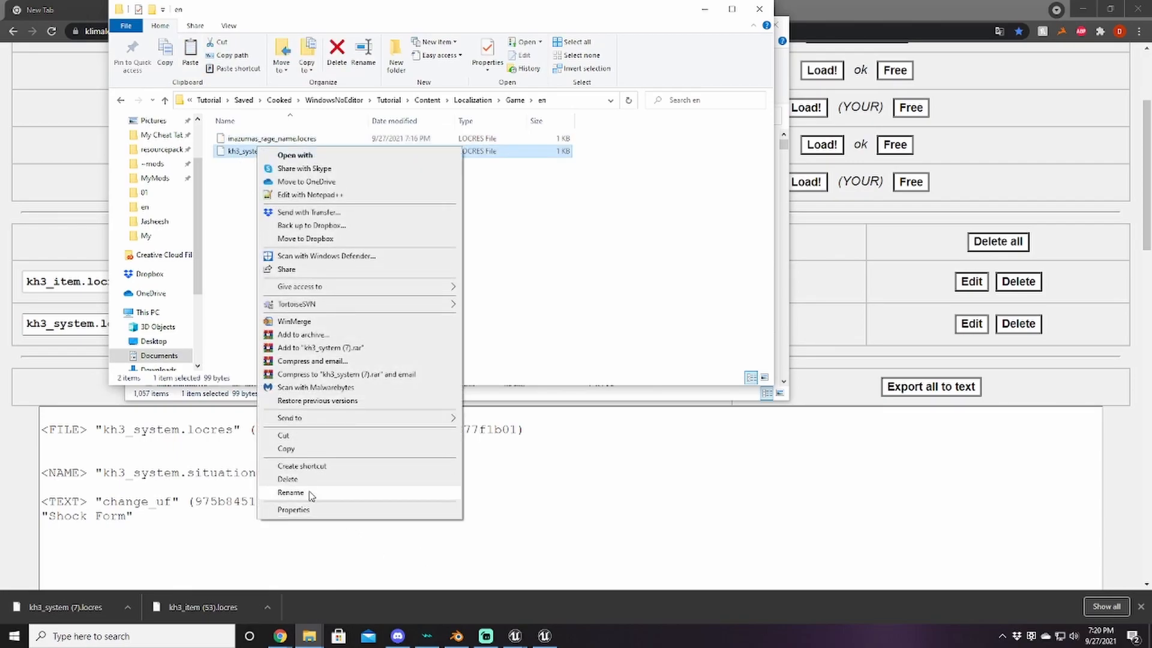
{"action": "left_click", "coordinate": [291, 492]}
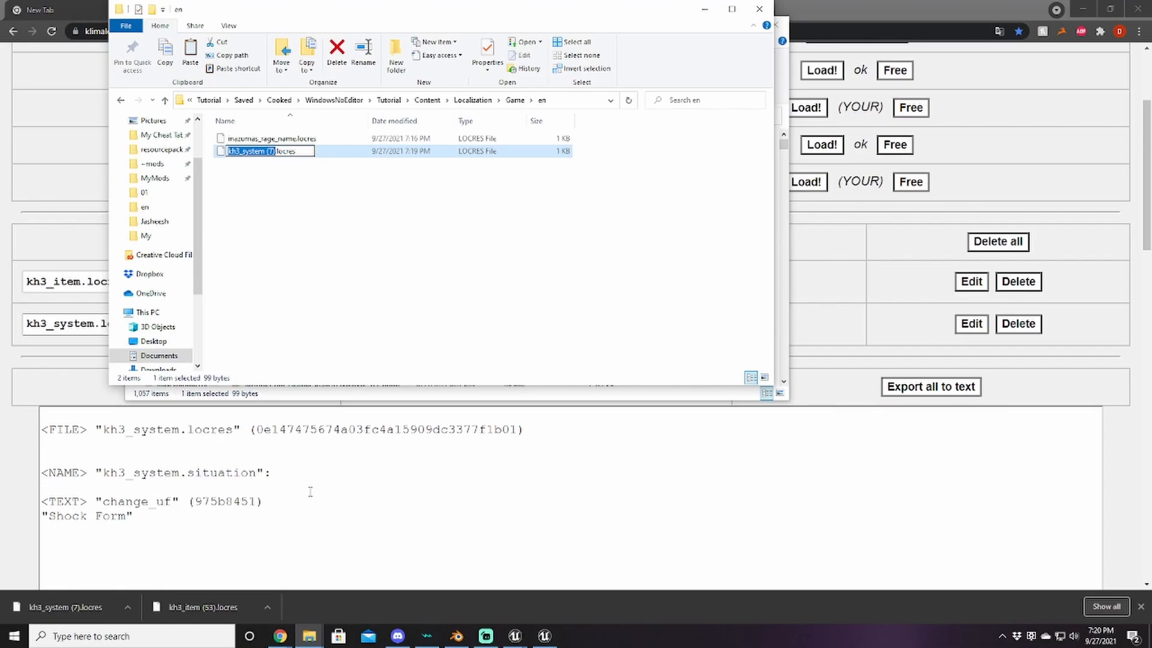
{"action": "type", "text": "shock_dor"}
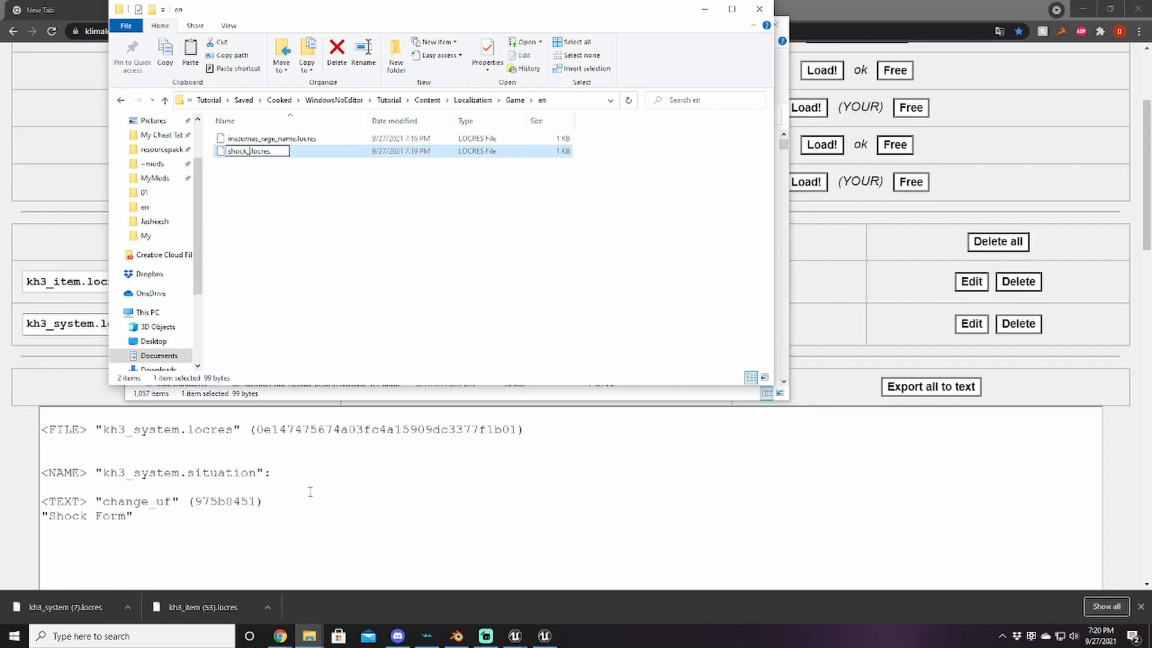
{"action": "key", "text": "BackSpace"}
{"action": "key", "text": "BackSpace"}
{"action": "key", "text": "BackSpace"}
{"action": "type", "text": "form_"}
{"action": "type", "text": "s"}
{"action": "key", "text": "BackSpace"}
{"action": "type", "text": "ui"}
{"action": "key", "text": "Return"}
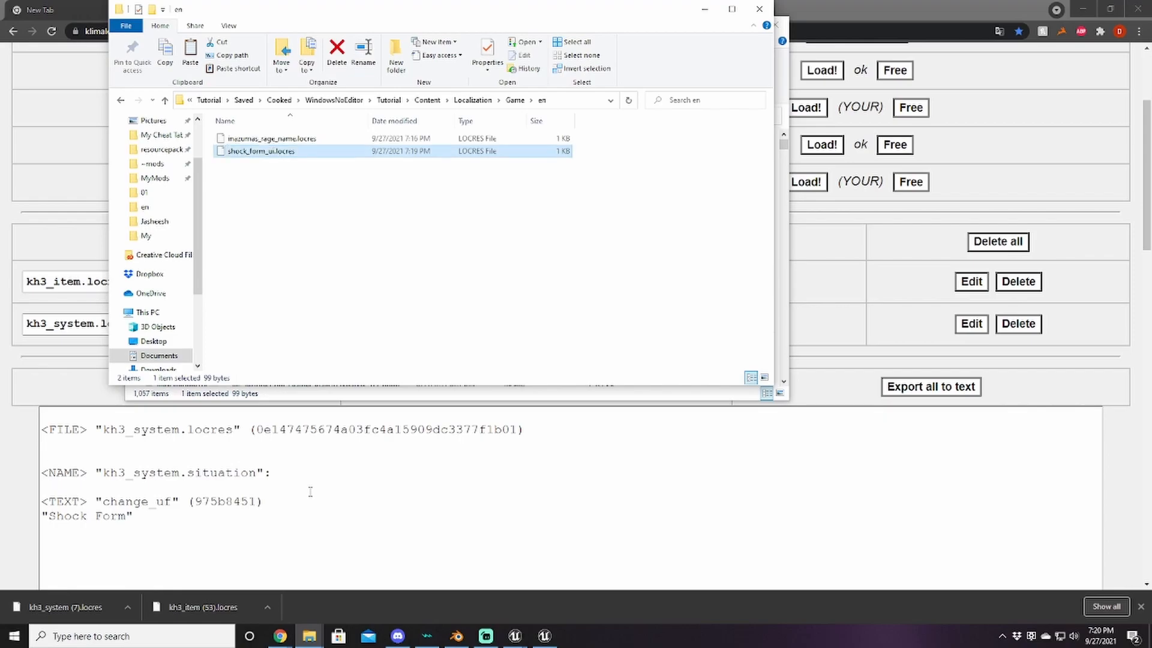
{"action": "left_click", "coordinate": [427, 100]}
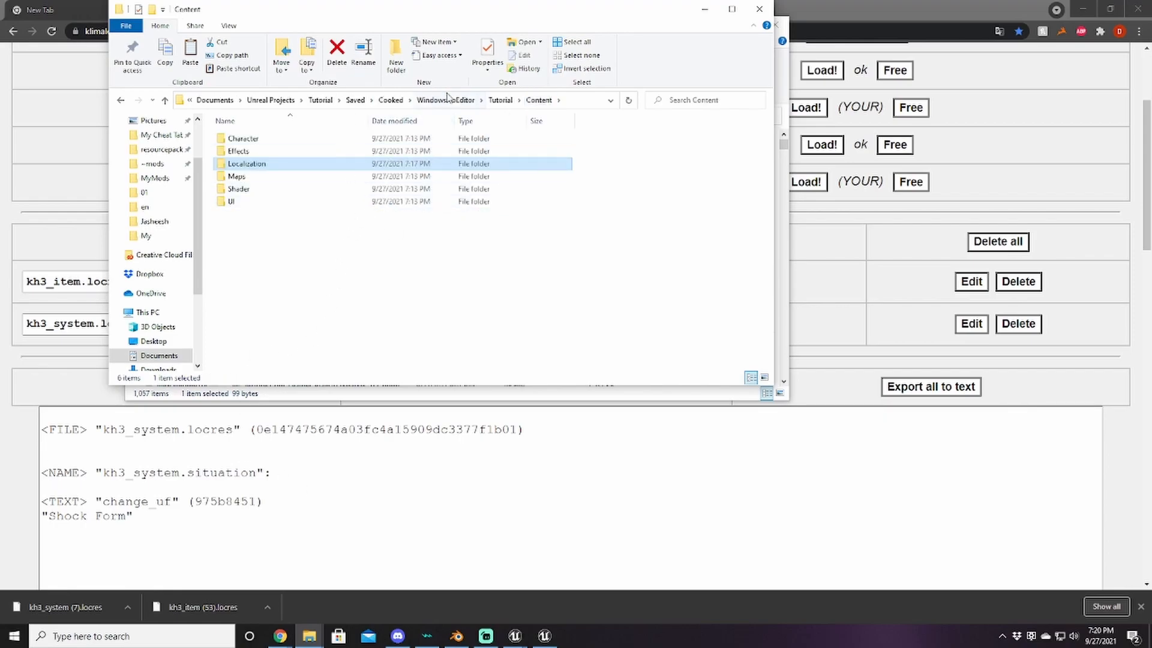
Step: Delete the Maps and Shader folders from the cooked Content folder
{"action": "left_click", "coordinate": [508, 100]}
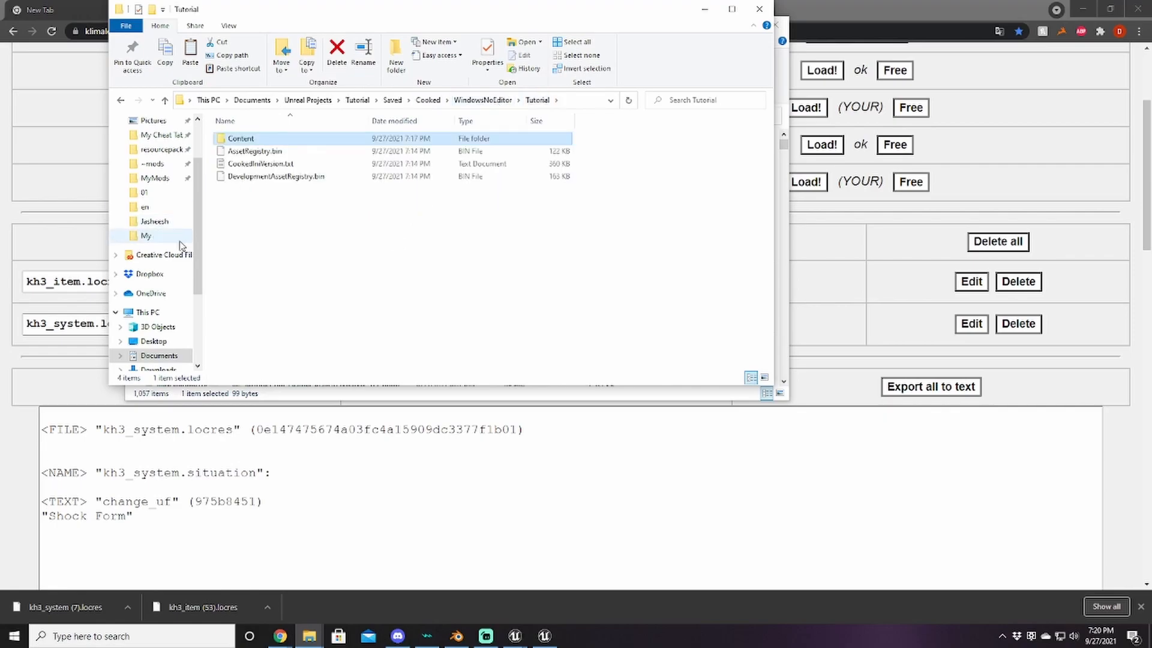
{"action": "double_click", "coordinate": [255, 140]}
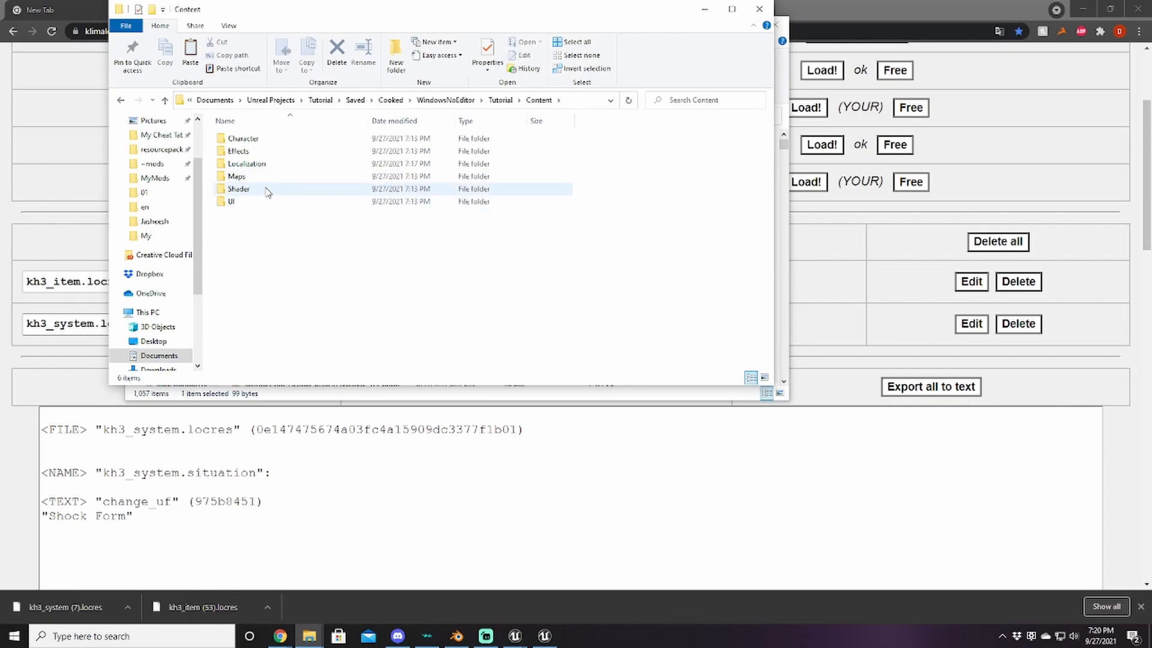
{"action": "left_click", "coordinate": [251, 178]}
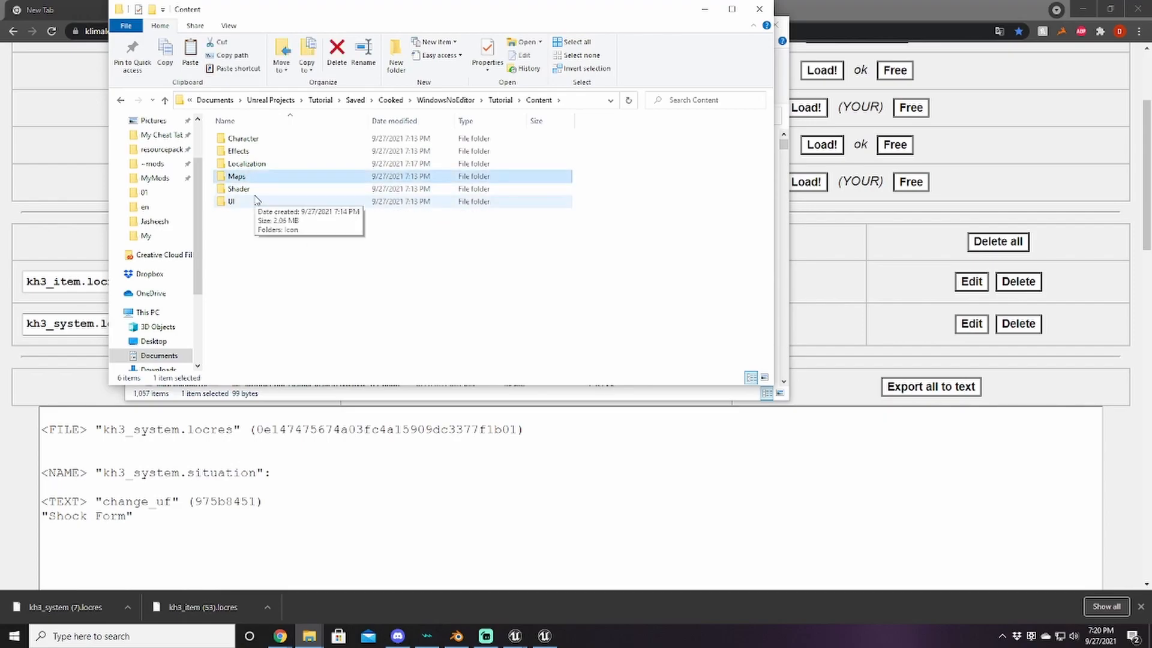
{"action": "left_click", "coordinate": [247, 191], "text": "ctrl"}
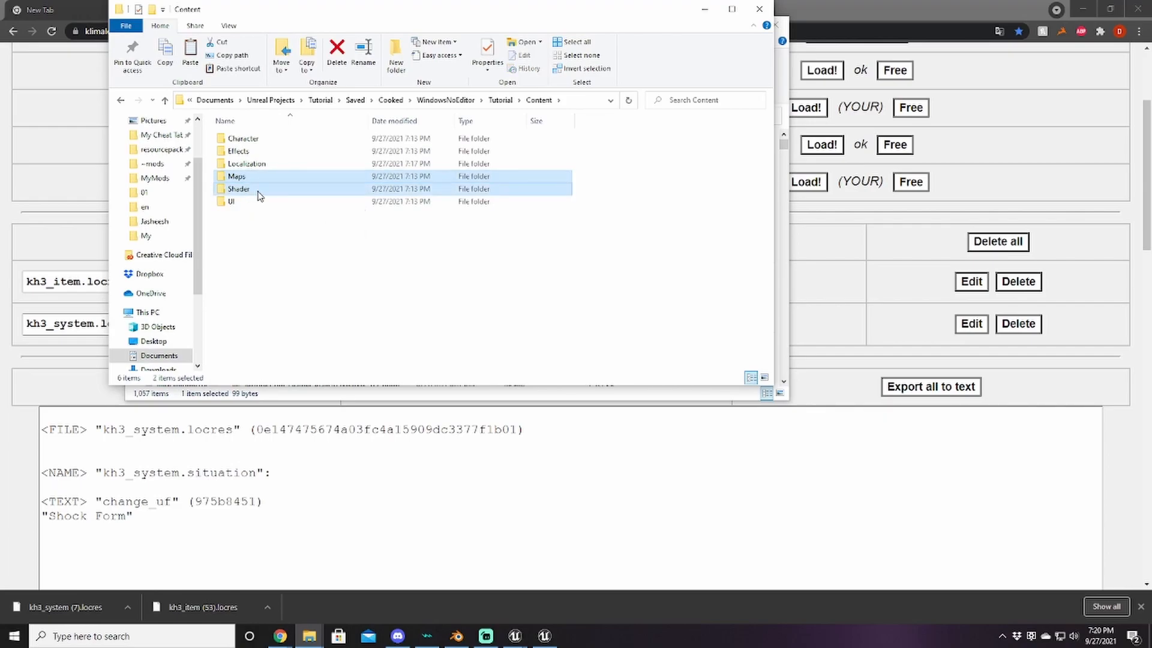
{"action": "key", "text": "Delete"}
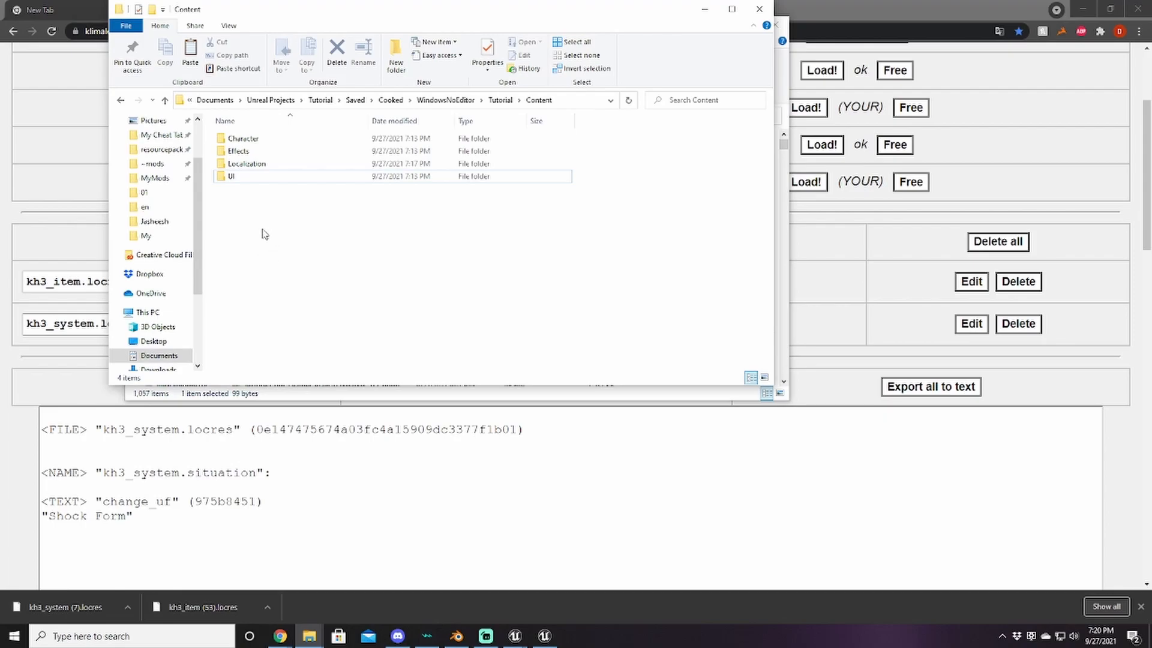
Step: Delete the four w_so190 PhysicsAsset and Skeleton files in Character\wep\w_so190\mdl, then return to Tutorial
{"action": "double_click", "coordinate": [251, 139]}
{"action": "double_click", "coordinate": [251, 139]}
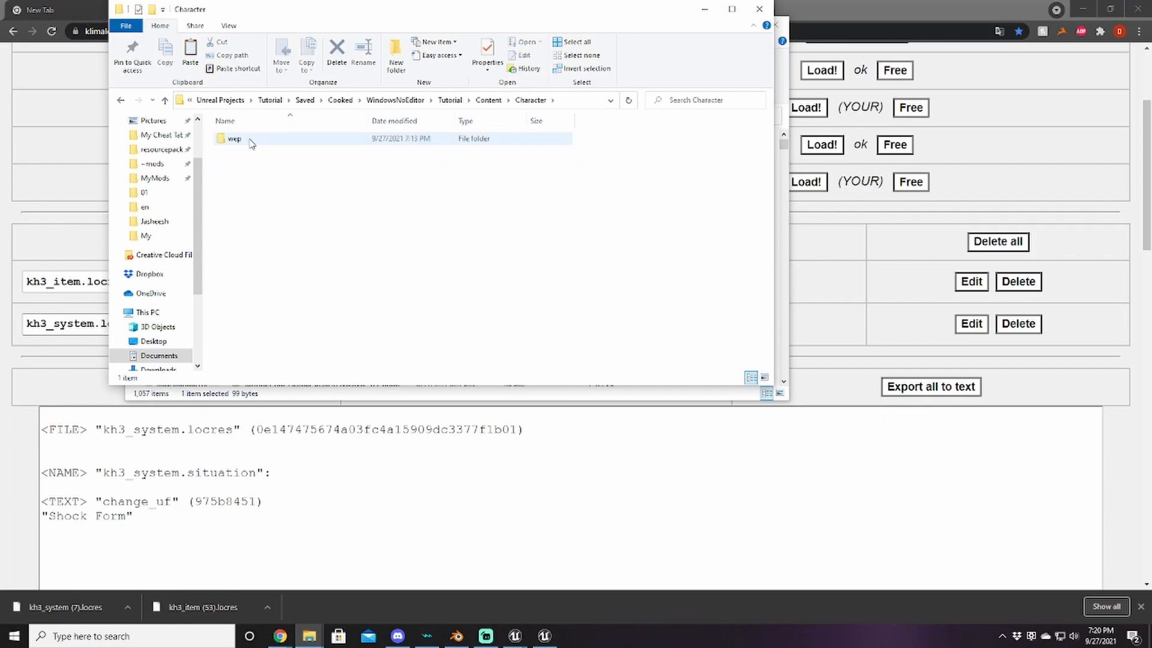
{"action": "double_click", "coordinate": [251, 139]}
{"action": "double_click", "coordinate": [234, 138]}
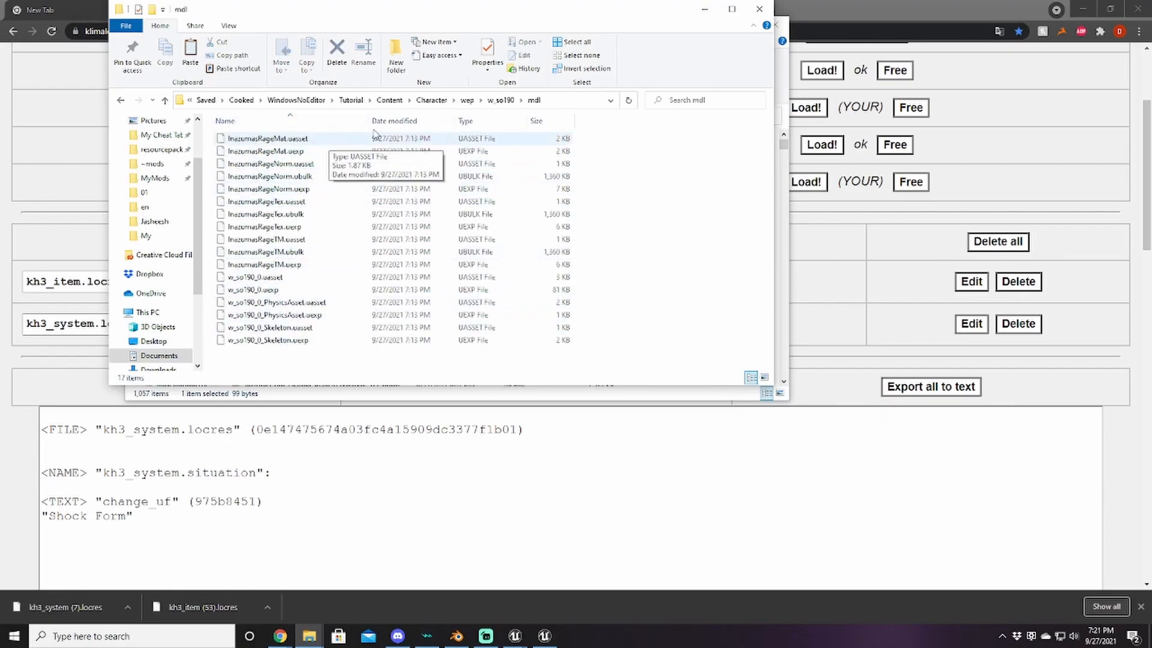
{"action": "left_click", "coordinate": [305, 339]}
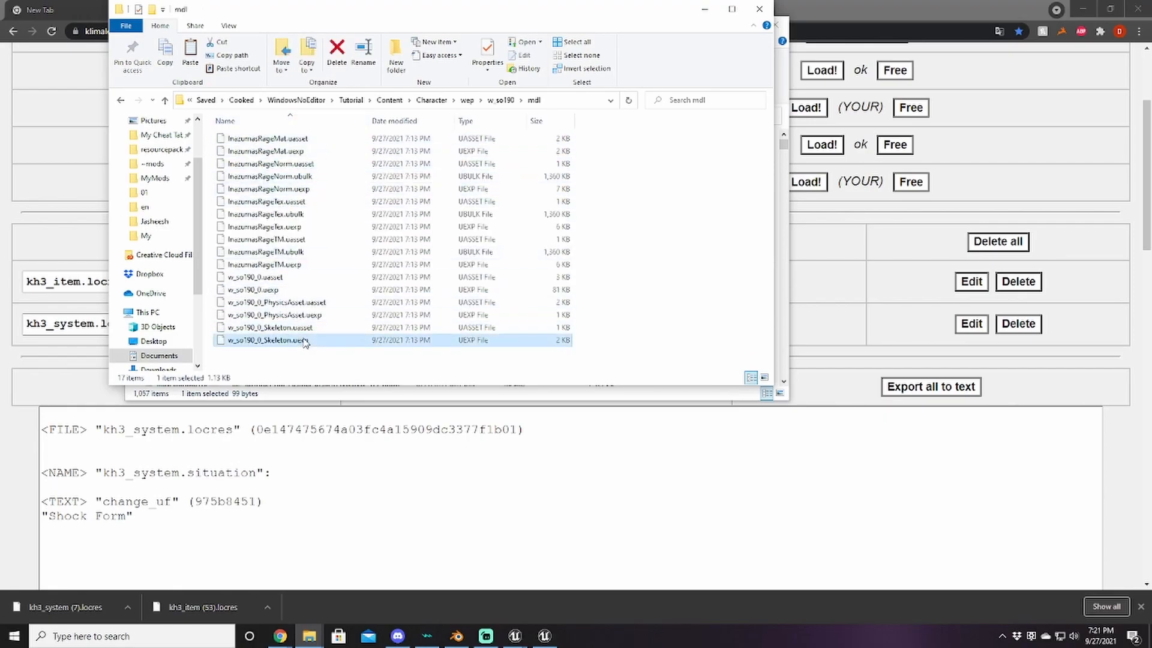
{"action": "left_click", "coordinate": [306, 302], "text": "shift"}
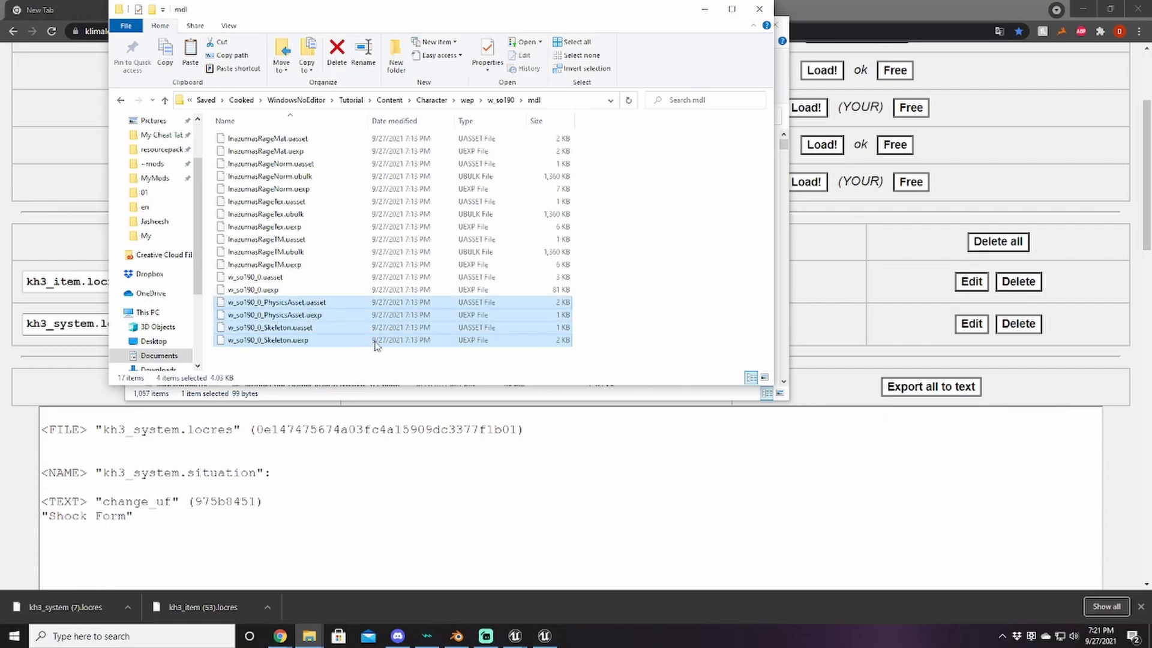
{"action": "key", "text": "Delete"}
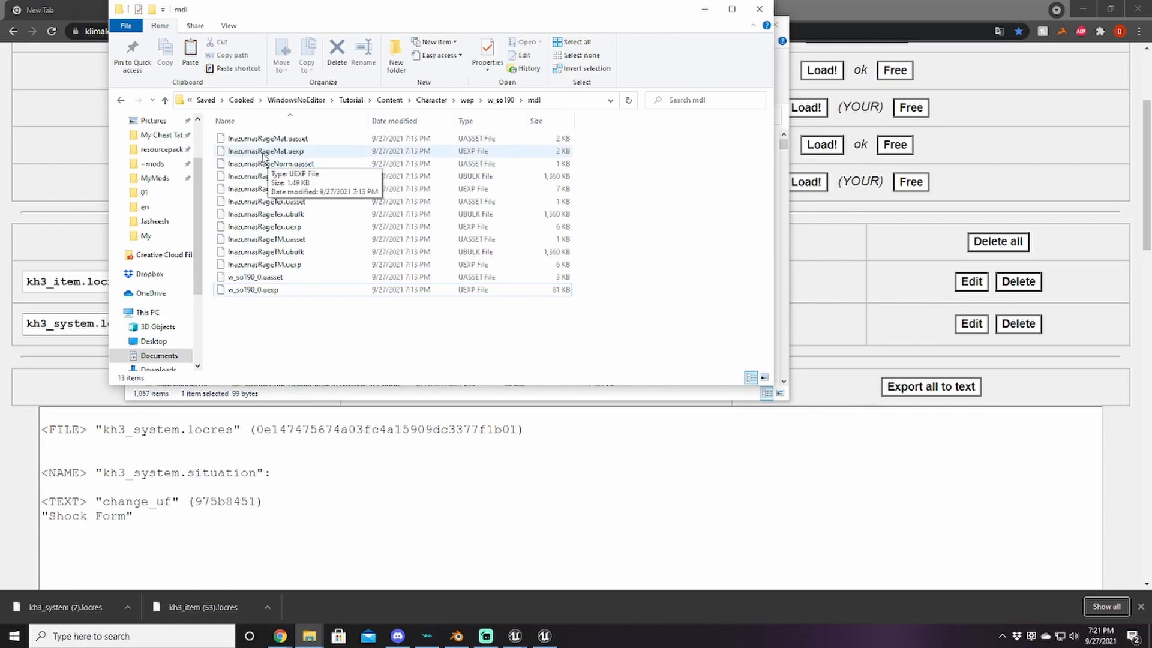
{"action": "left_click", "coordinate": [165, 101]}
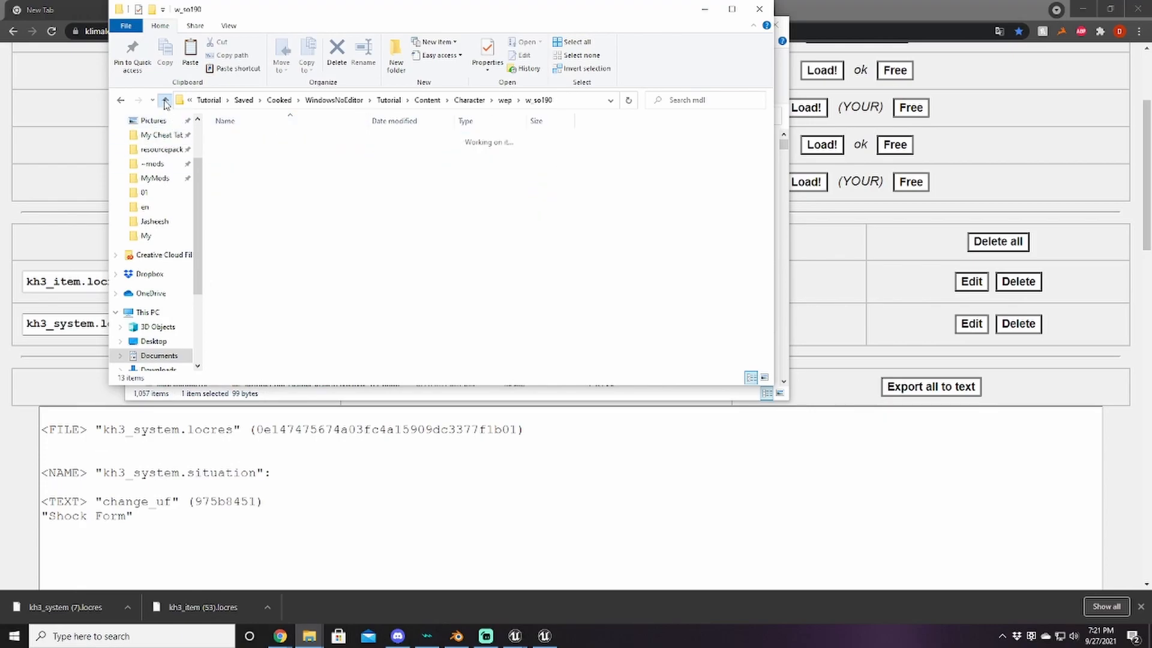
{"action": "left_click", "coordinate": [166, 102]}
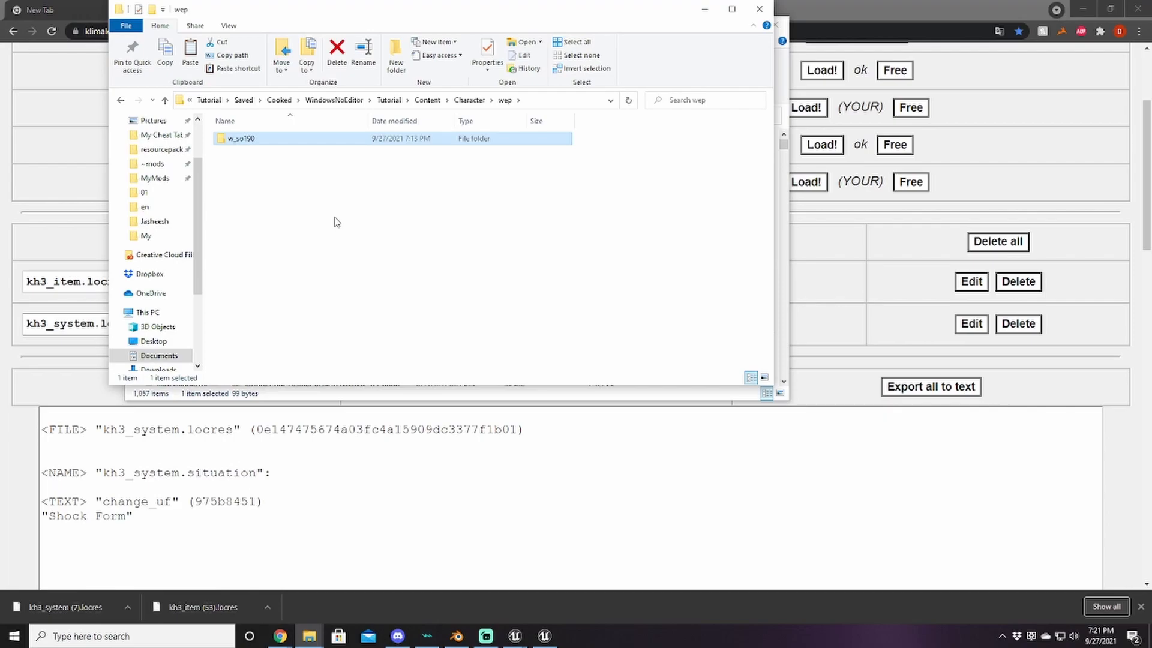
{"action": "left_click", "coordinate": [165, 101]}
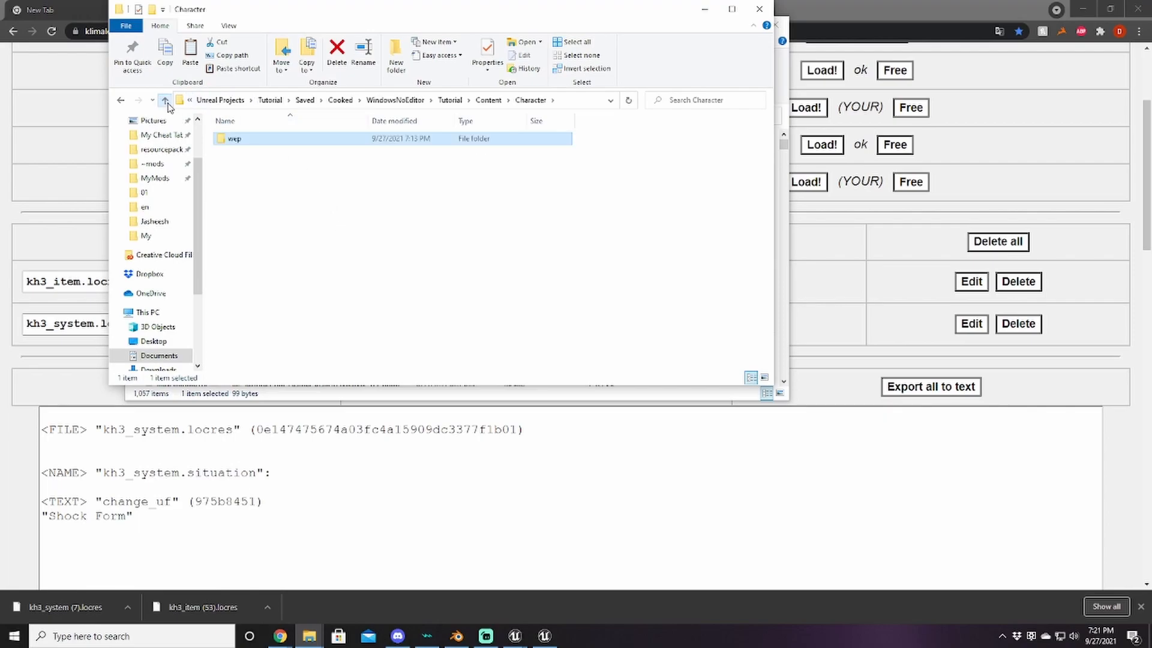
{"action": "left_click", "coordinate": [164, 101]}
{"action": "left_click", "coordinate": [164, 101]}
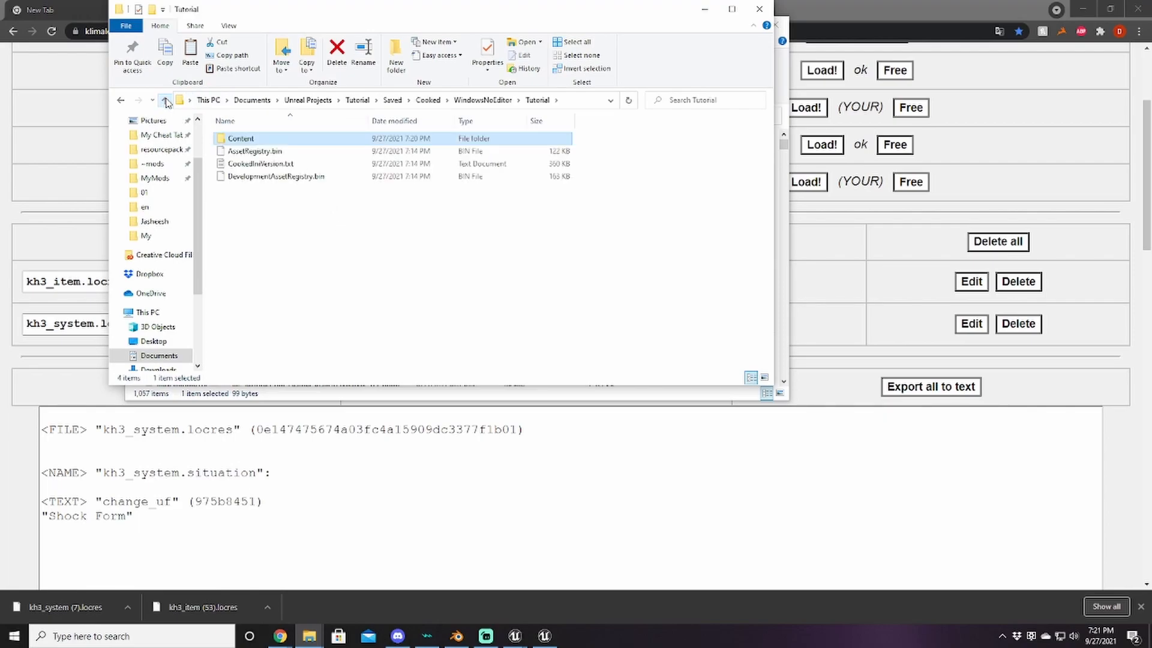
Step: Create a 'KINGDOM HEARTS III' folder in Tutorial and move Content into it
{"action": "left_click_drag", "start_coordinate": [333, 23], "coordinate": [639, 86]}
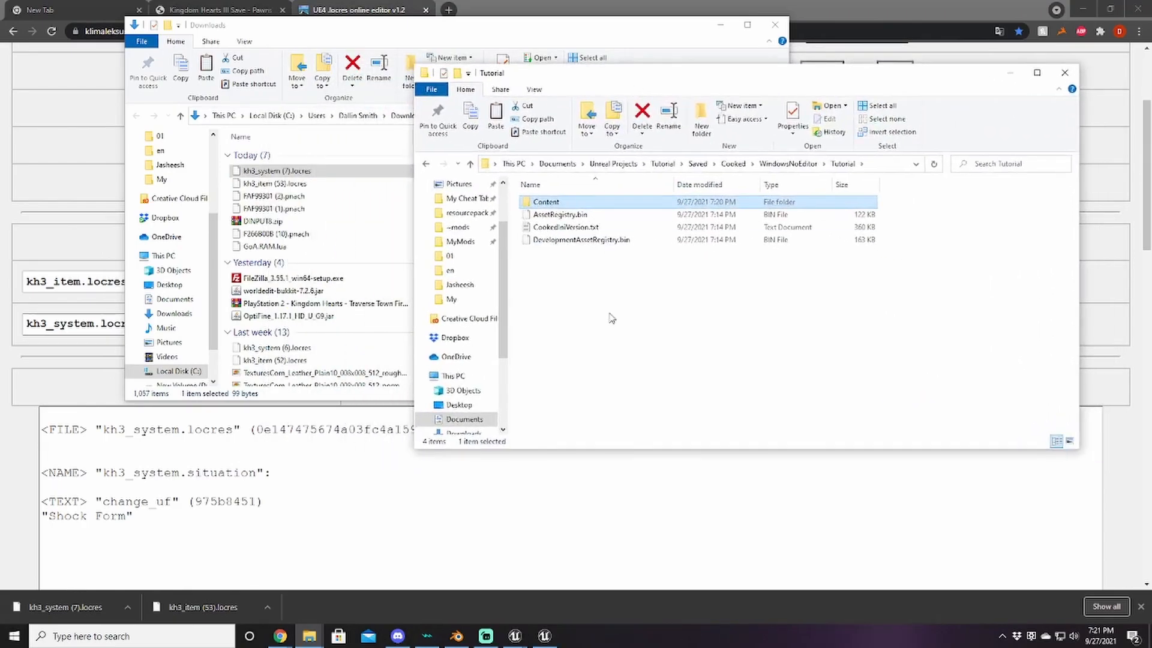
{"action": "right_click", "coordinate": [564, 302]}
{"action": "mouse_move", "coordinate": [612, 580]}
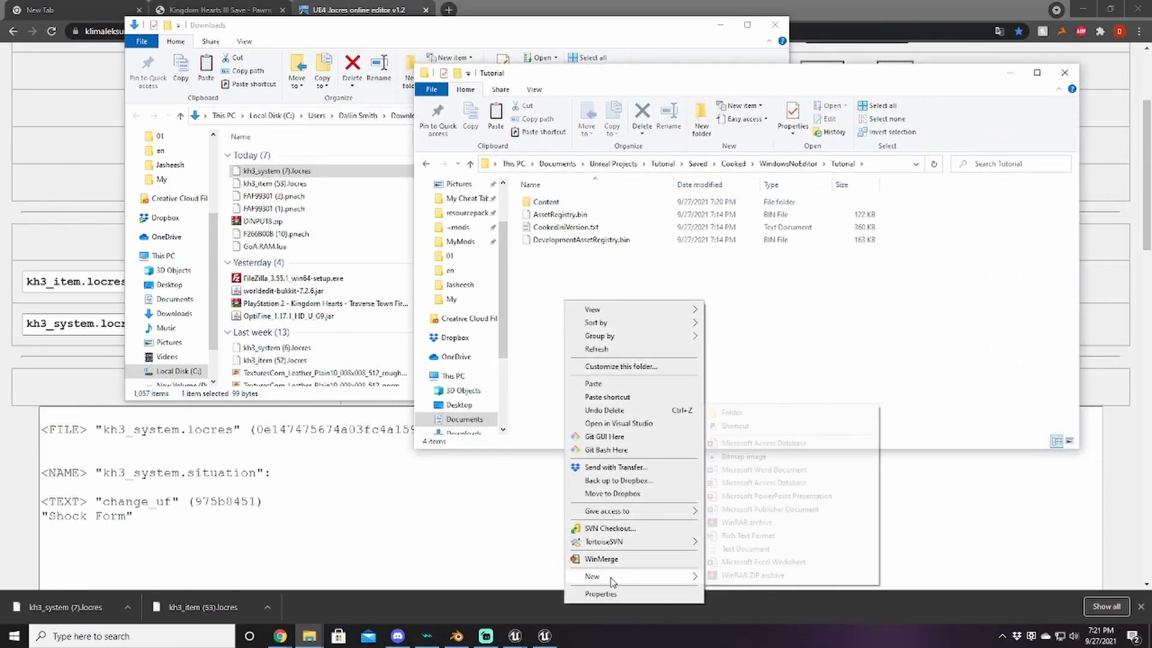
{"action": "left_click", "coordinate": [731, 414]}
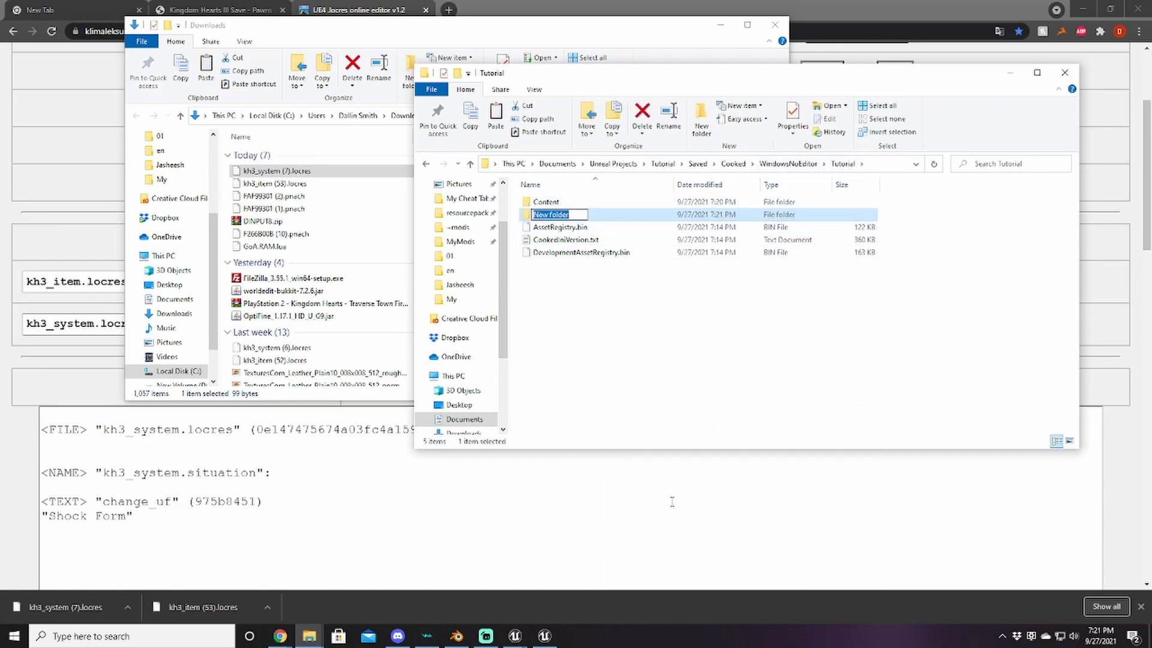
{"action": "type", "text": "KINGDOM HEARTS III"}
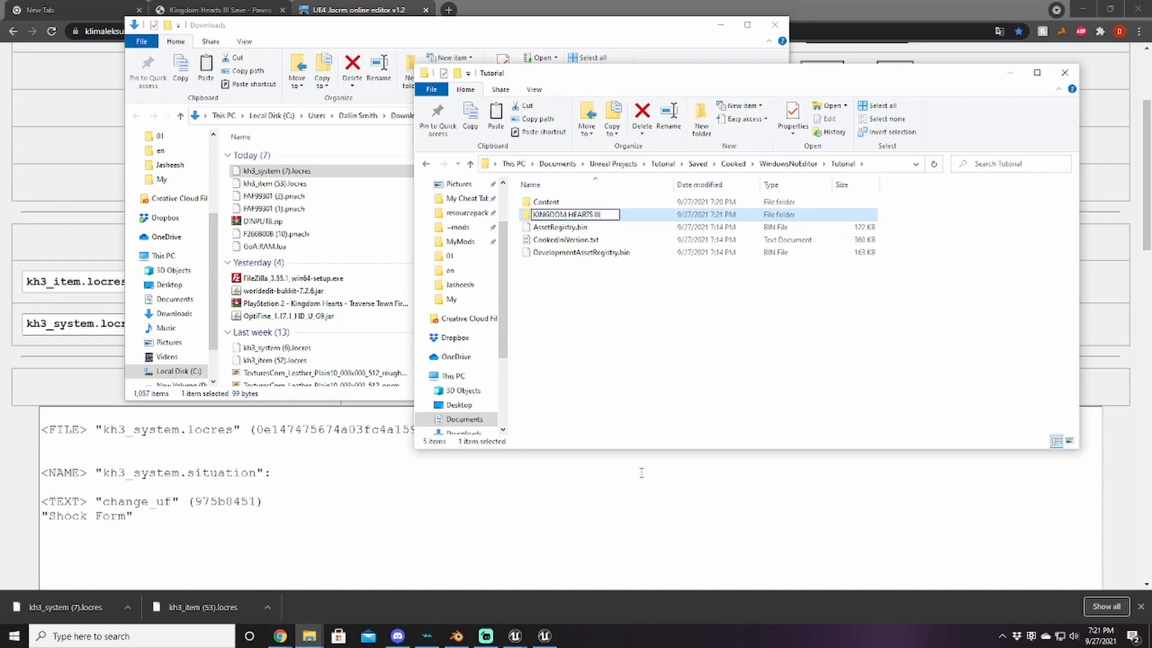
{"action": "key", "text": "Return"}
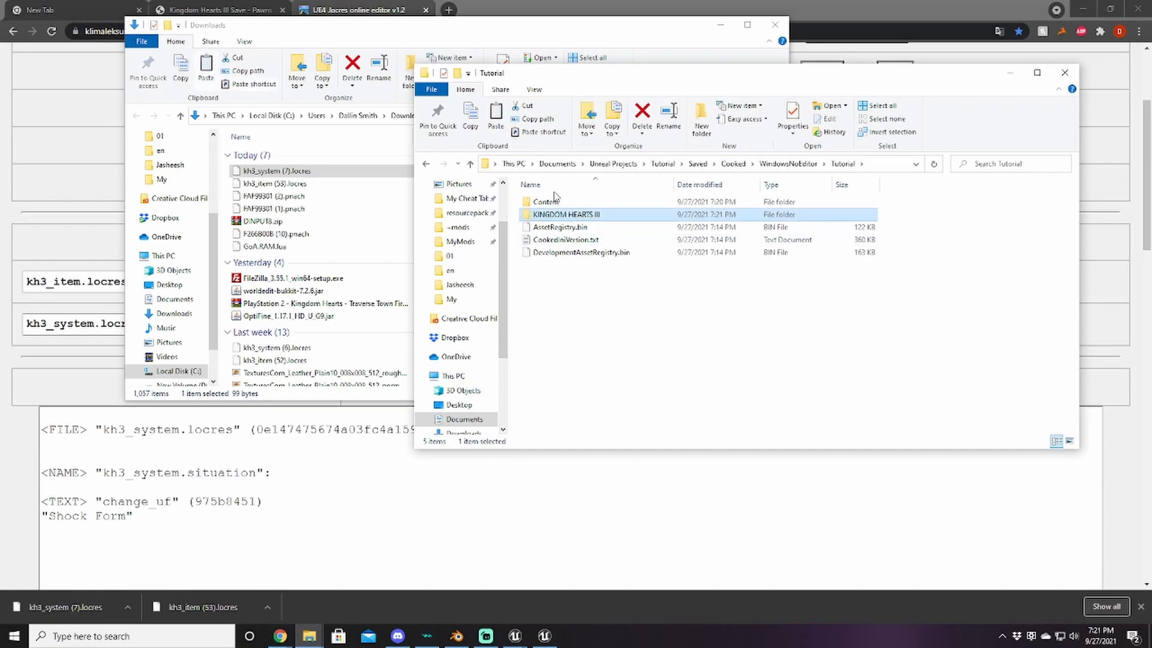
{"action": "left_click_drag", "start_coordinate": [543, 201], "coordinate": [569, 216]}
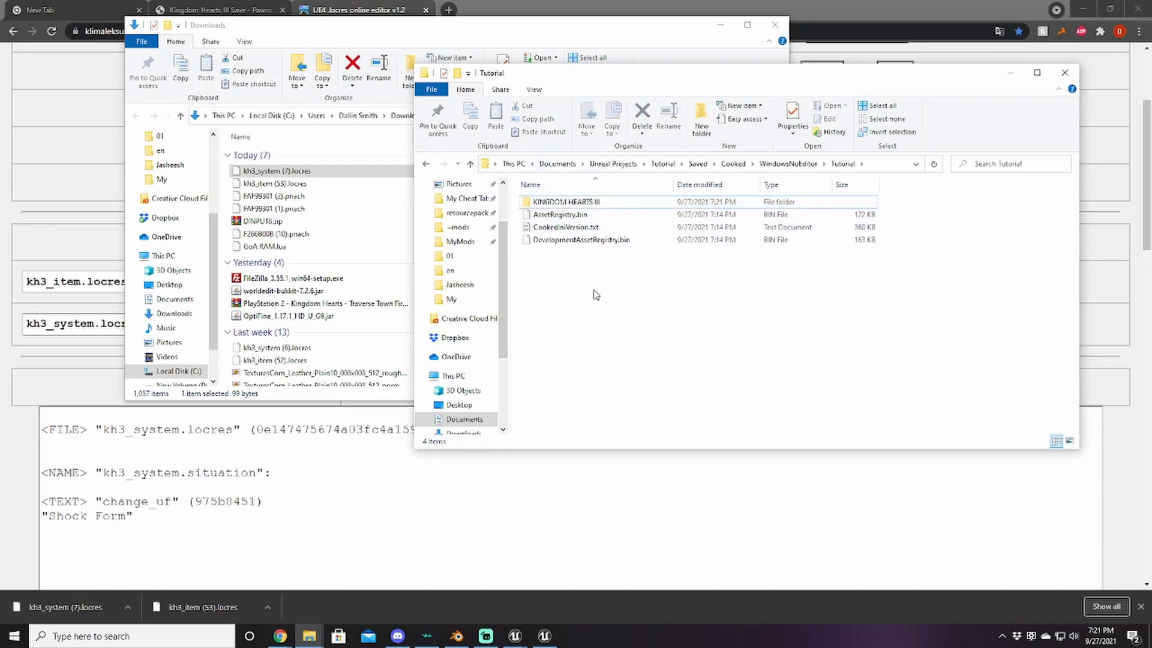
Step: Create a 'pakchunk99-Inazumas_Rage' folder and move 'KINGDOM HEARTS III' into it
{"action": "right_click", "coordinate": [593, 289]}
{"action": "left_click", "coordinate": [650, 569]}
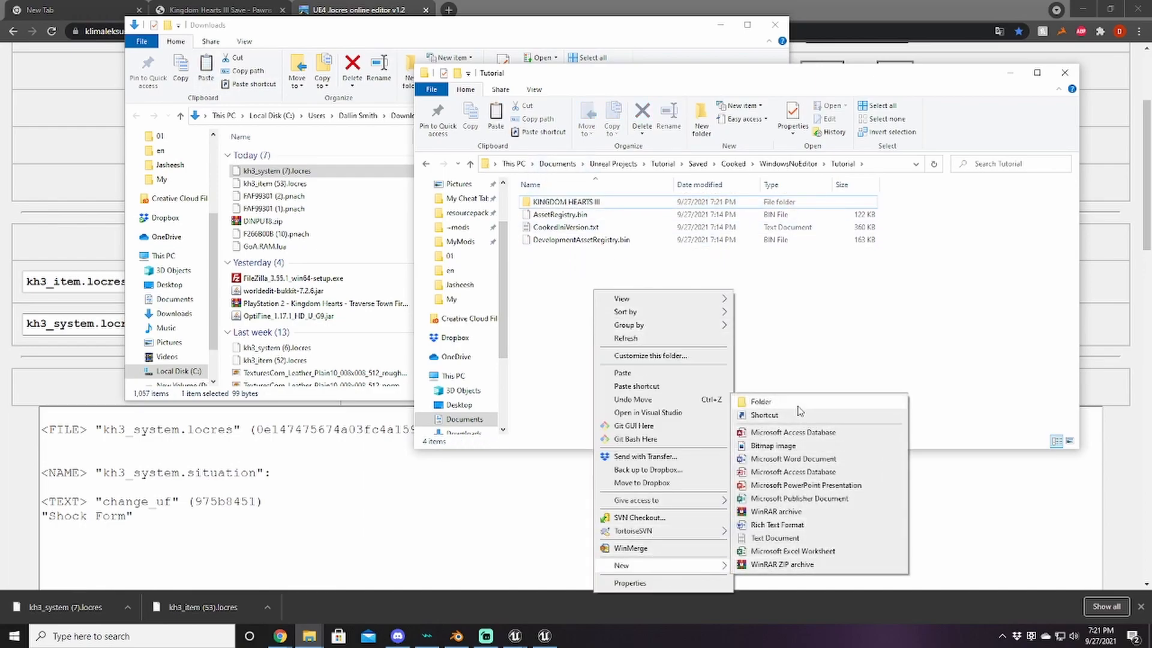
{"action": "left_click", "coordinate": [738, 400]}
{"action": "type", "text": "pakc"}
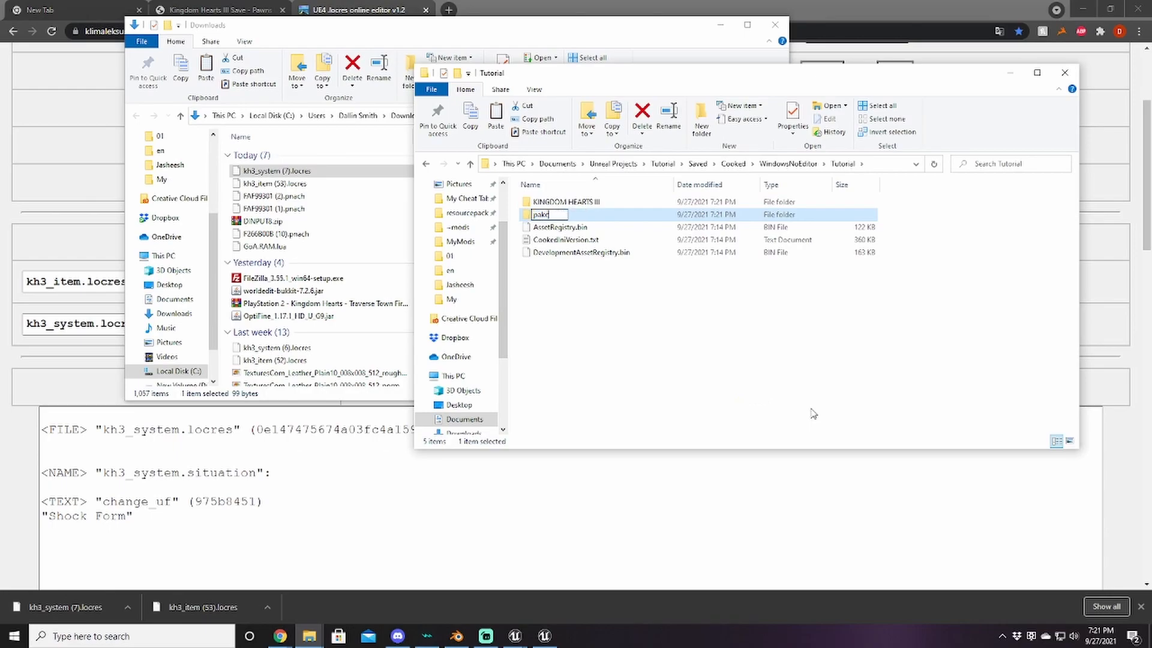
{"action": "type", "text": "hunk99-Inazumas"}
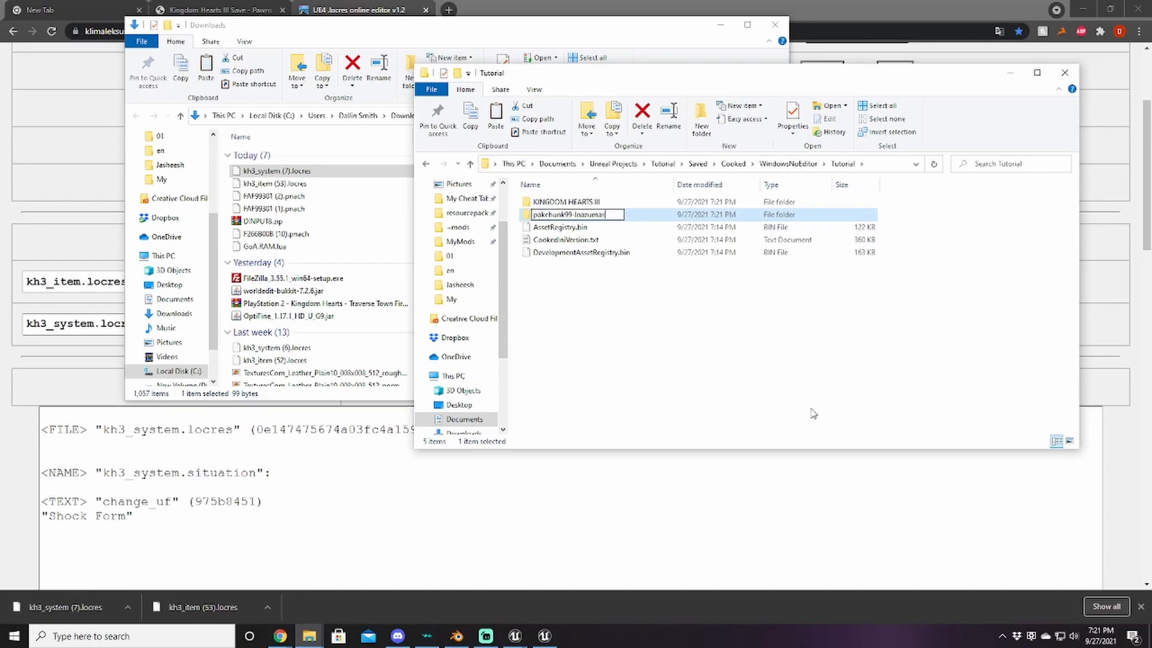
{"action": "type", "text": "_Rage"}
{"action": "left_click", "coordinate": [564, 204]}
{"action": "left_click_drag", "start_coordinate": [558, 203], "coordinate": [573, 212]}
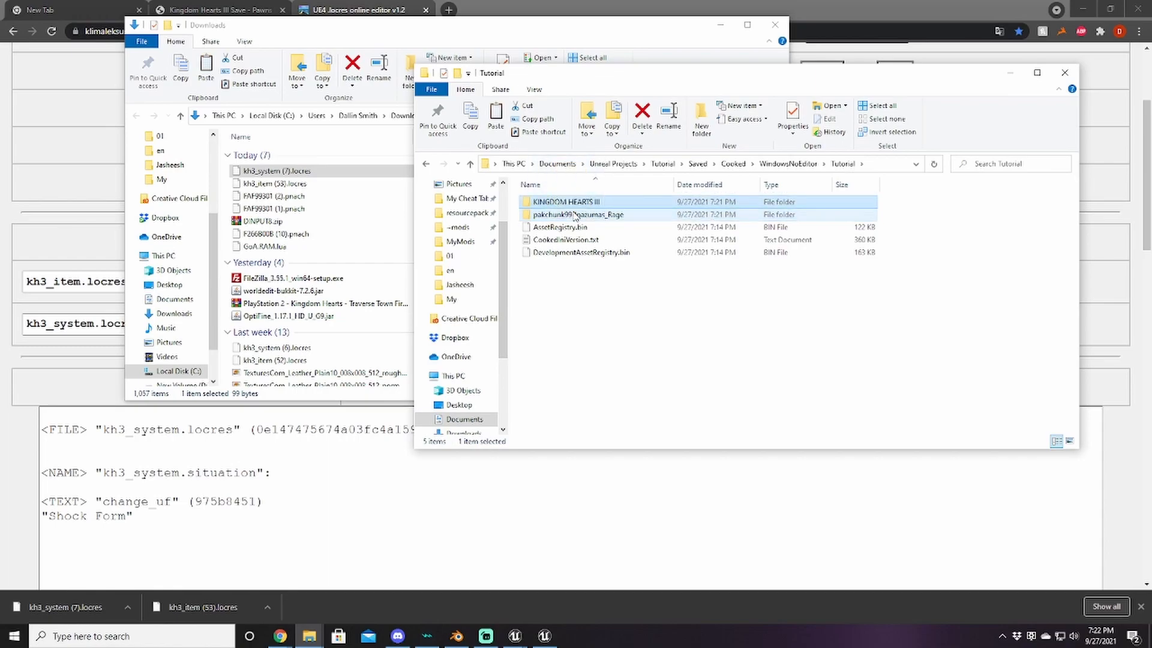
Step: Open the _UnrealPak folder in the TutorialFiles window
{"action": "left_click", "coordinate": [309, 636]}
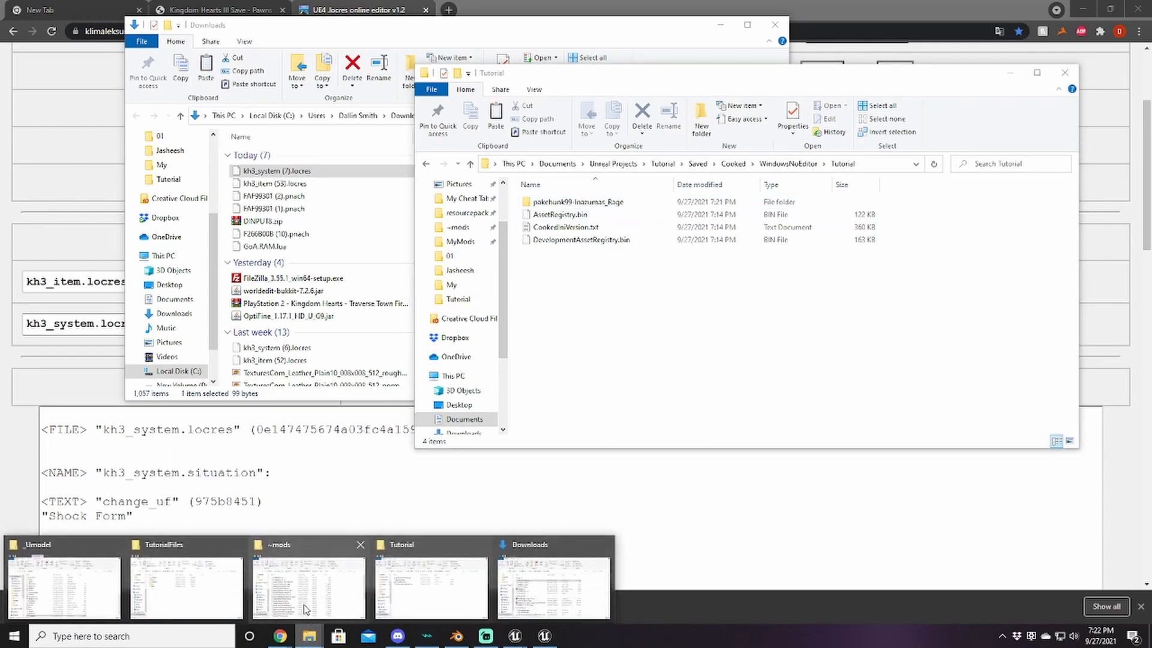
{"action": "left_click", "coordinate": [204, 583]}
{"action": "double_click", "coordinate": [215, 347]}
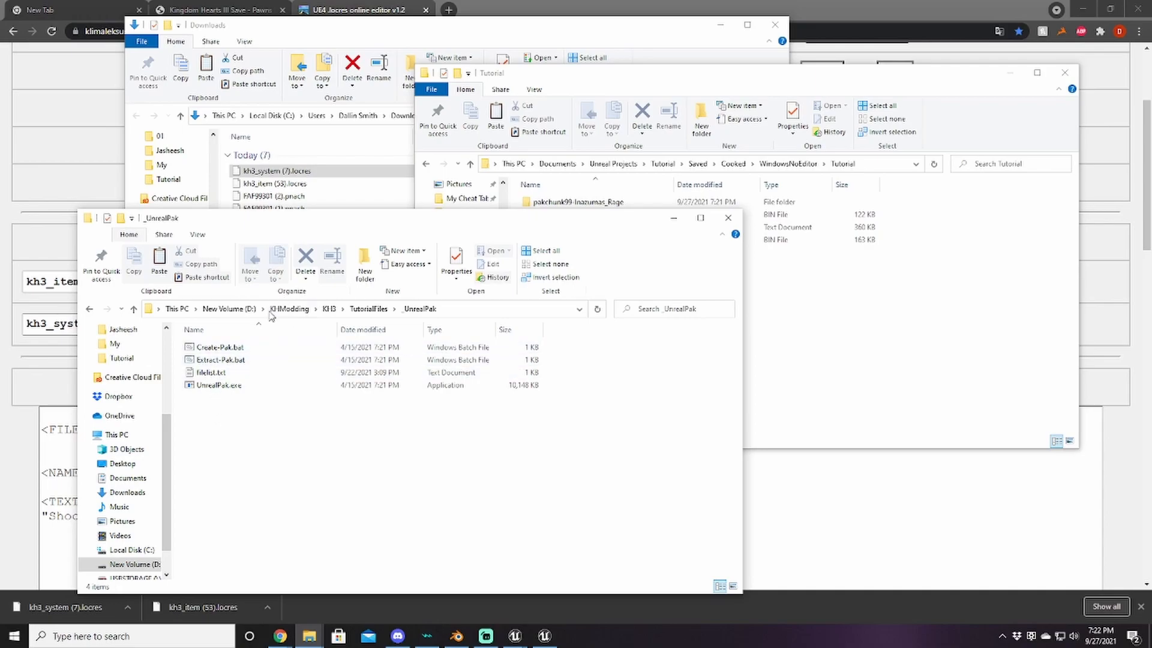
Step: Pack the pakchunk99-Inazumas_Rage folder into a .pak using Create-Pak.bat
{"action": "left_click", "coordinate": [688, 84]}
{"action": "left_click", "coordinate": [597, 204]}
{"action": "left_click_drag", "start_coordinate": [308, 326], "coordinate": [223, 348]}
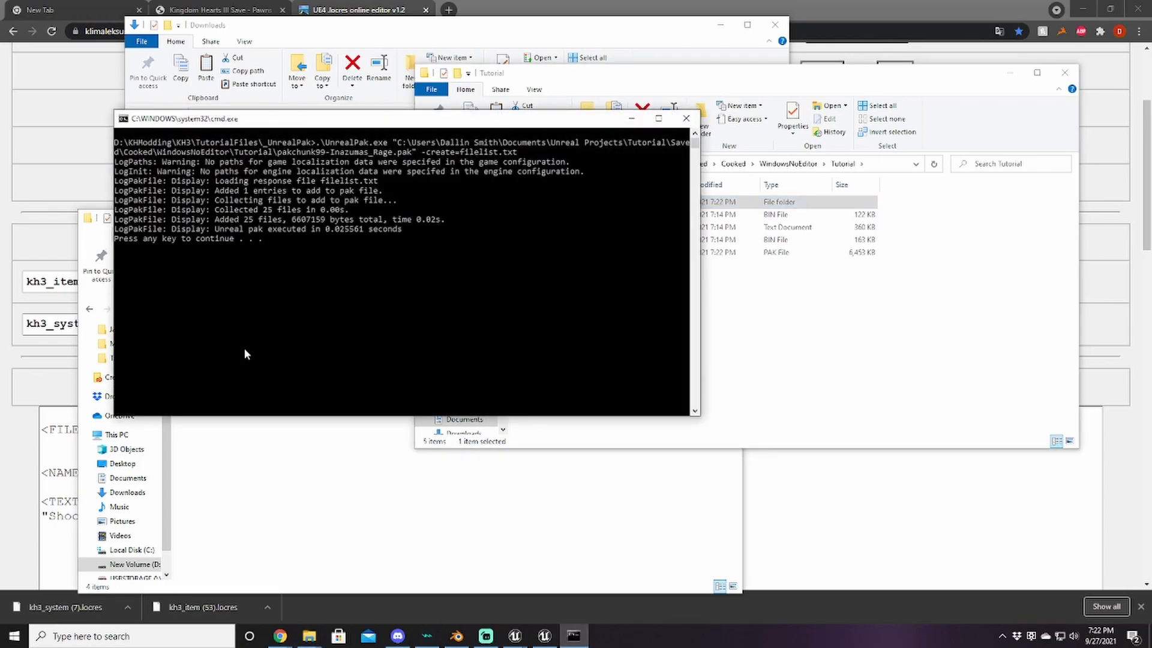
{"action": "key", "text": "Return"}
Step: Copy pakchunk99-Inazumas_Rage.pak into the game's ~mods folder
{"action": "right_click", "coordinate": [594, 252]}
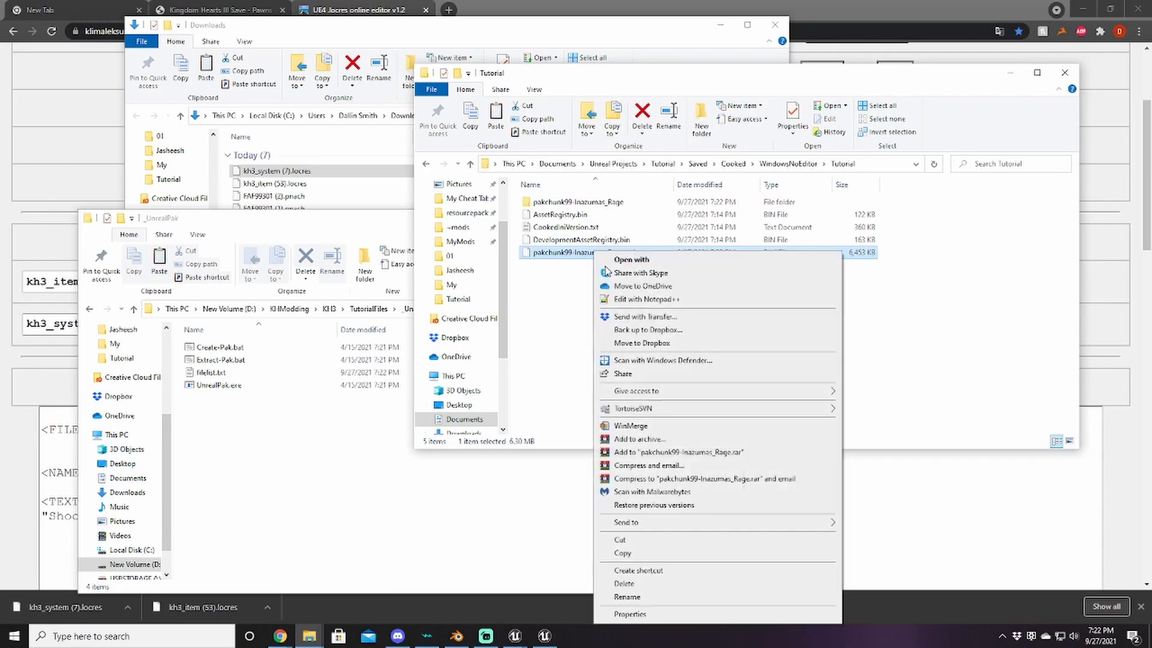
{"action": "left_click", "coordinate": [622, 554]}
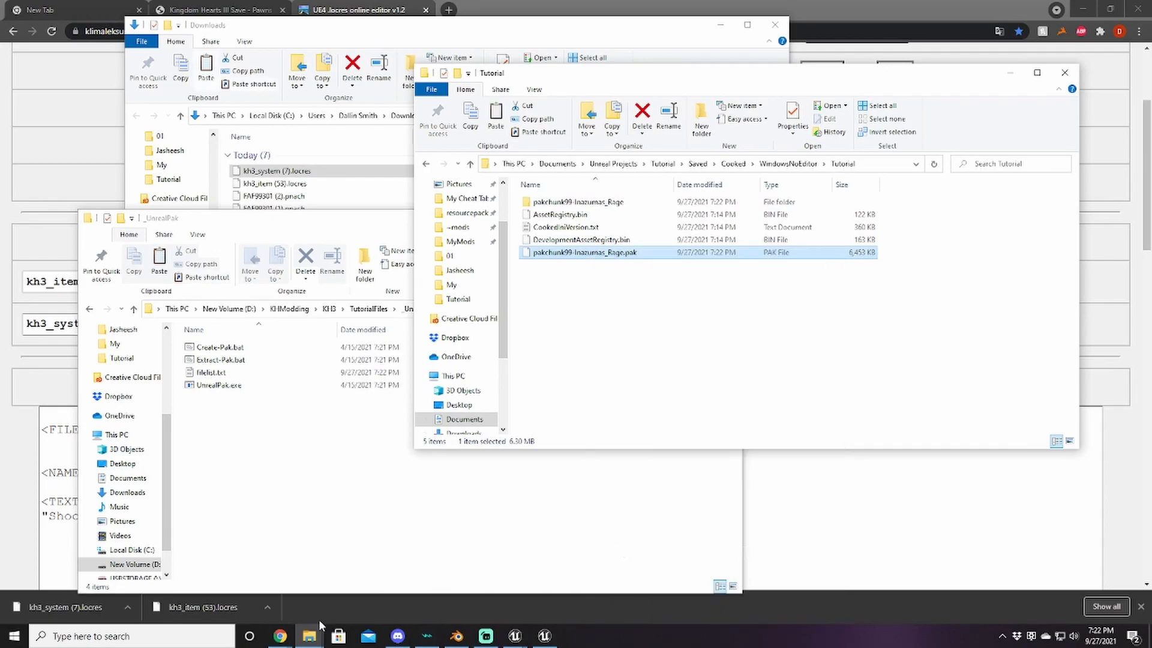
{"action": "mouse_move", "coordinate": [309, 635]}
{"action": "left_click", "coordinate": [328, 596]}
{"action": "right_click", "coordinate": [669, 183]}
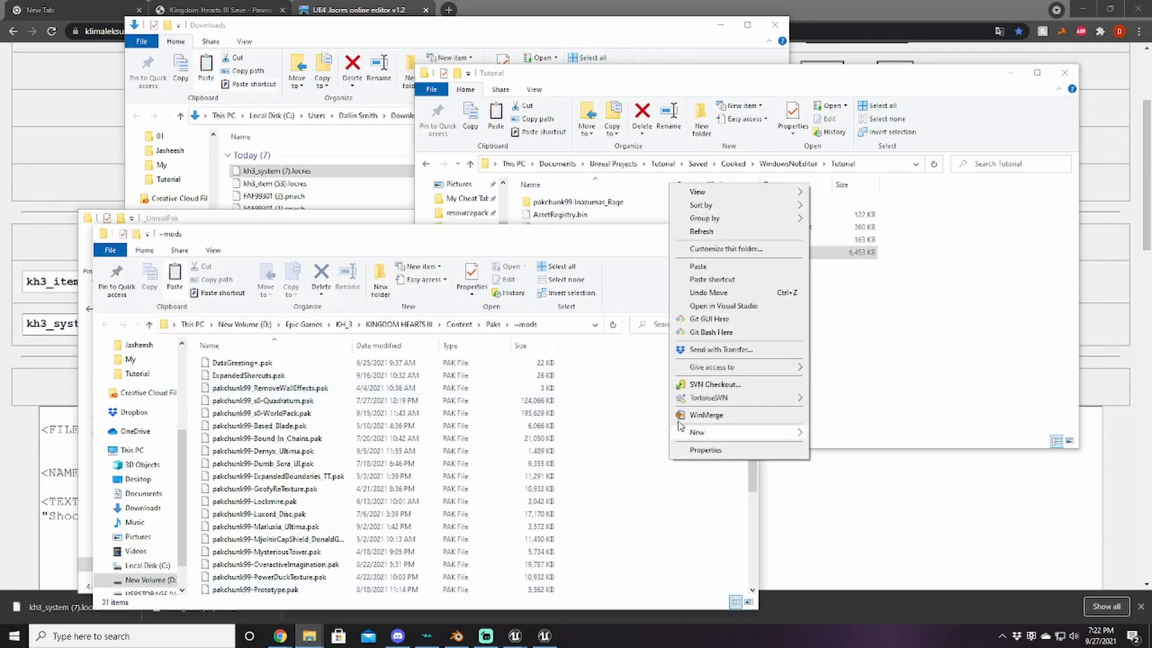
{"action": "left_click", "coordinate": [696, 266]}
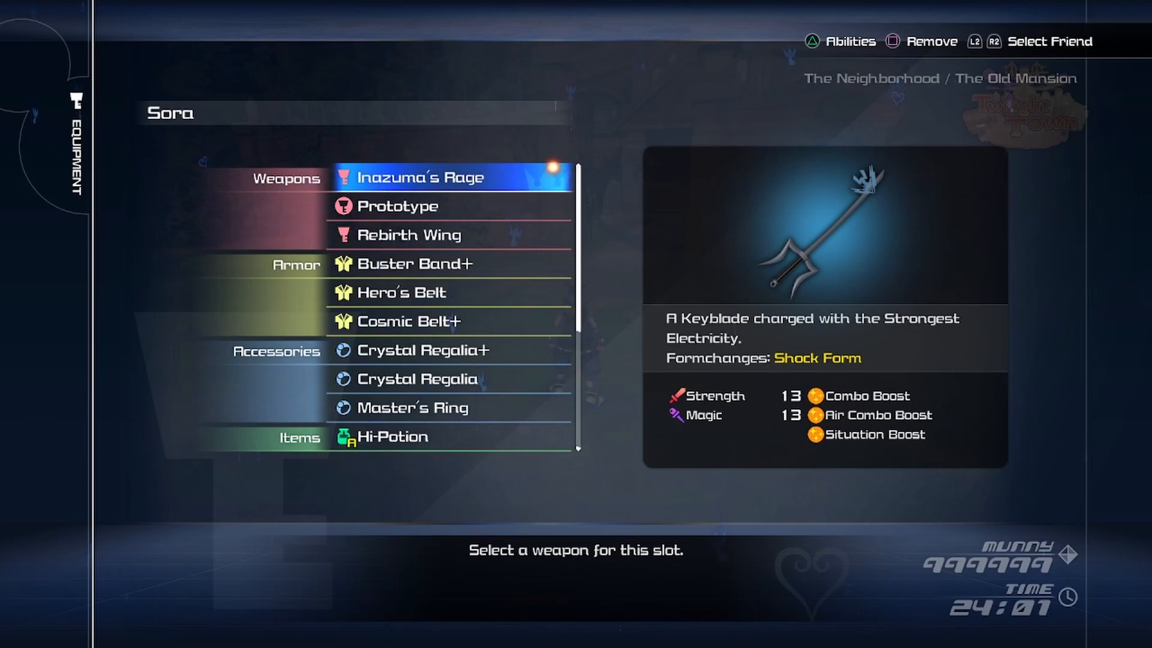
Step: Return to gameplay and switch Sora's active keyblade to Inazuma's Rage
{"action": "key", "text": "Escape"}
{"action": "key", "text": "Escape"}
{"action": "key", "text": "Escape"}
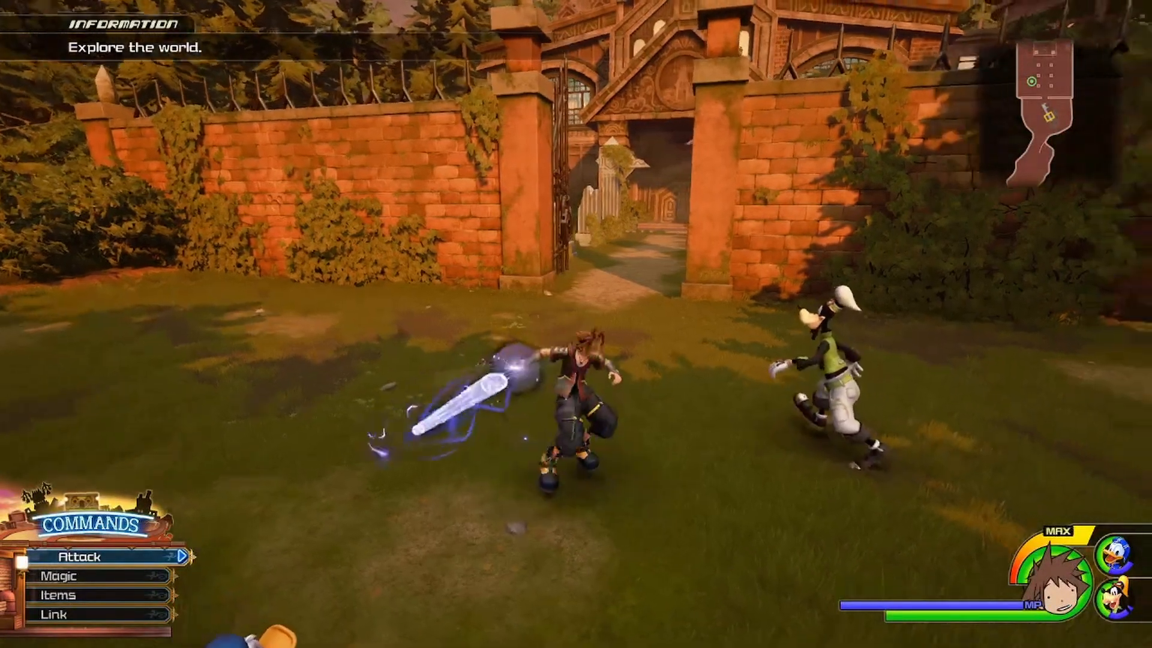
{"action": "key", "text": "Right"}
{"action": "key", "text": "Right"}
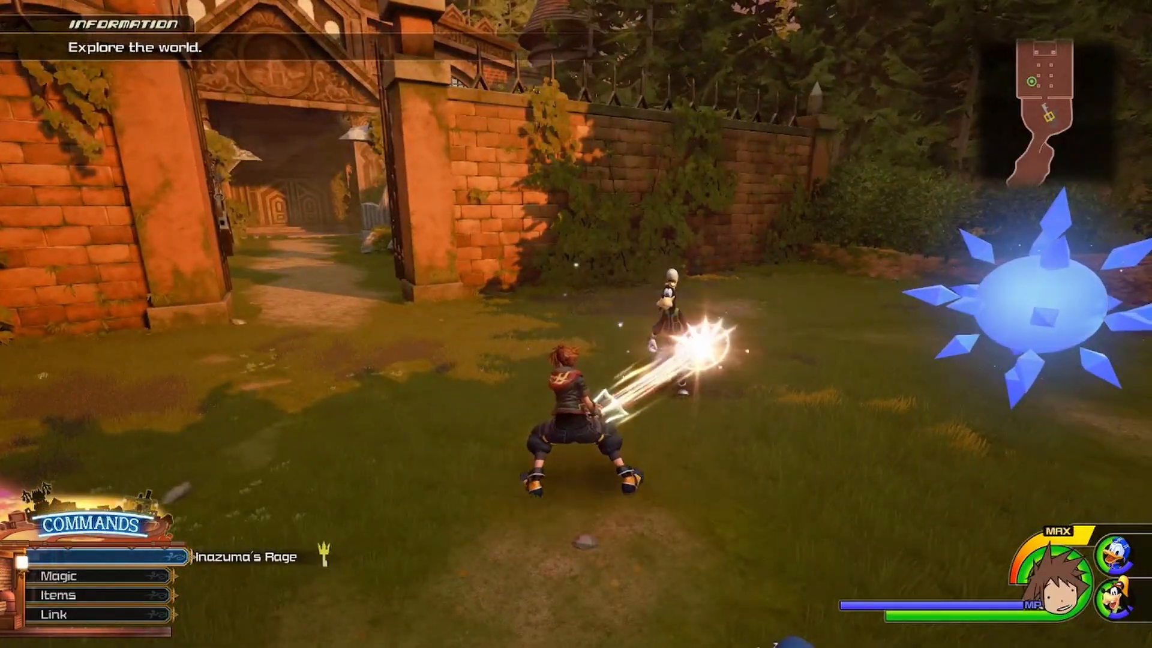
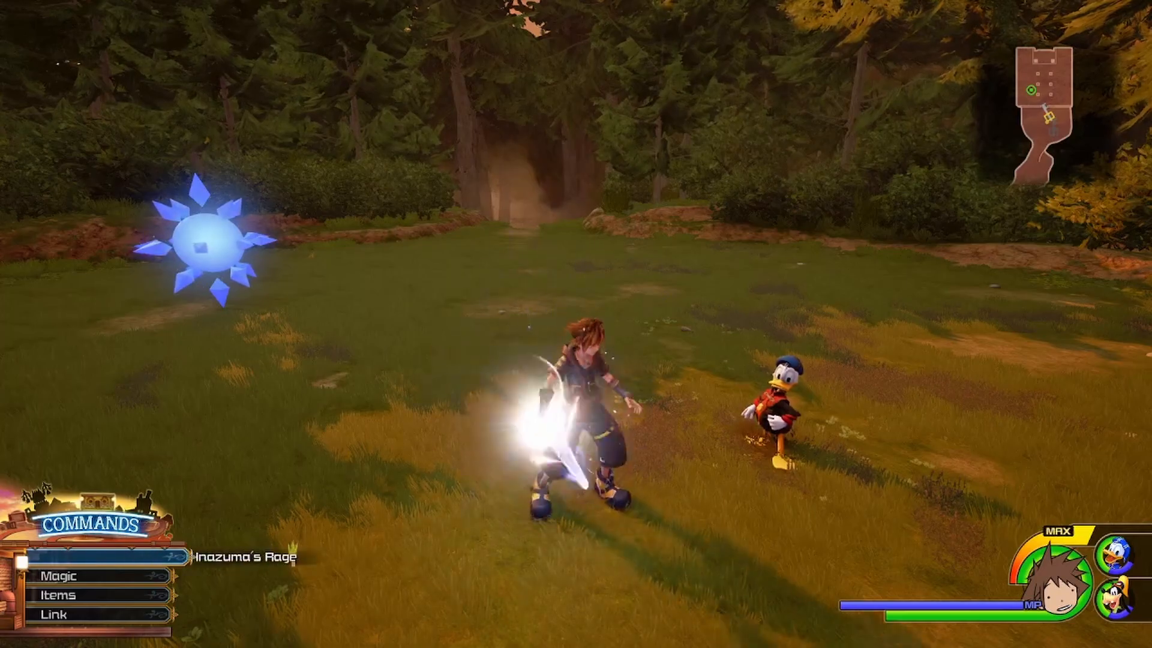
Step: Run Sora through the courtyard and graveyard, leap the gate, and start the Battlegate orb challenge
{"action": "key", "text": "w"}
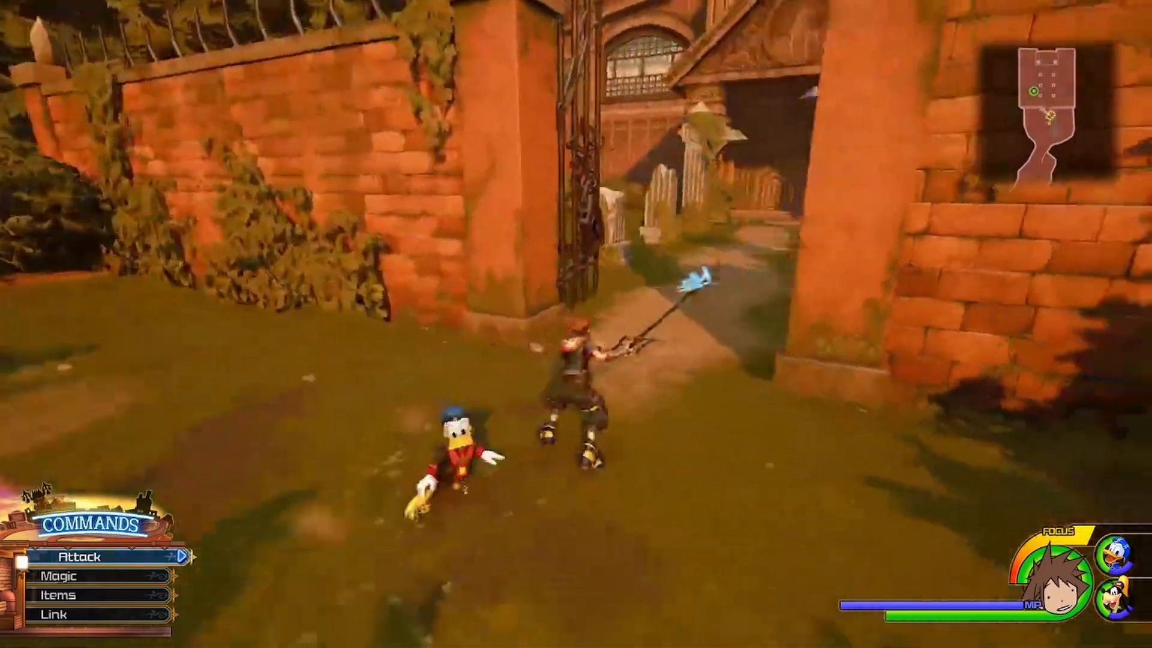
{"action": "key", "text": "w"}
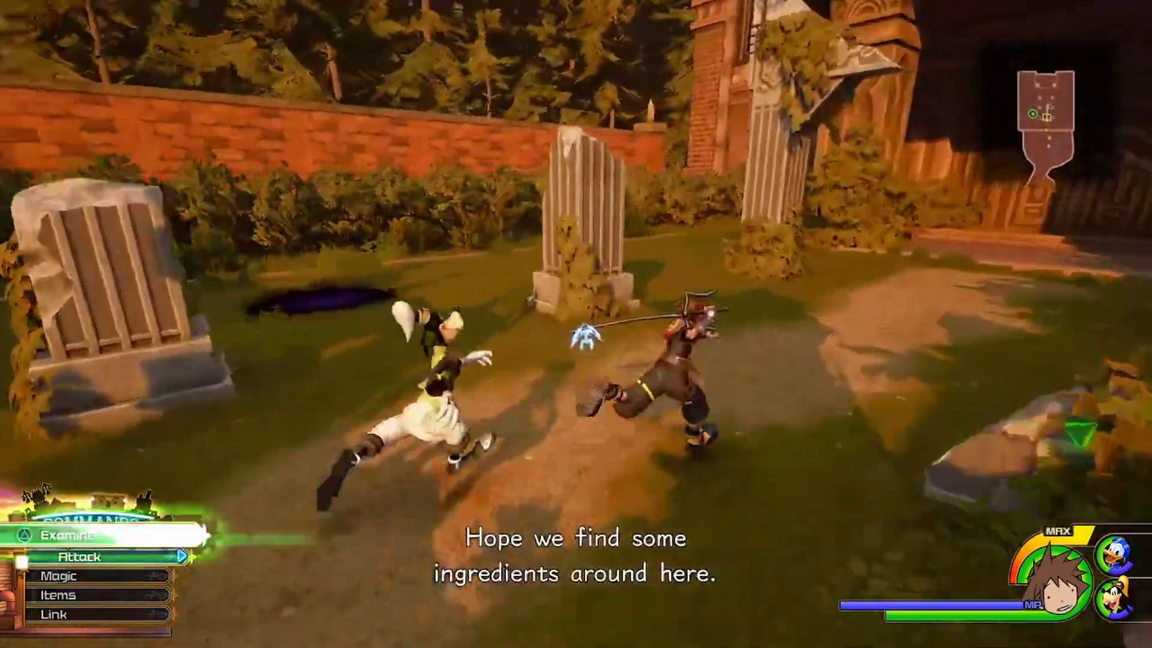
{"action": "key", "text": "w"}
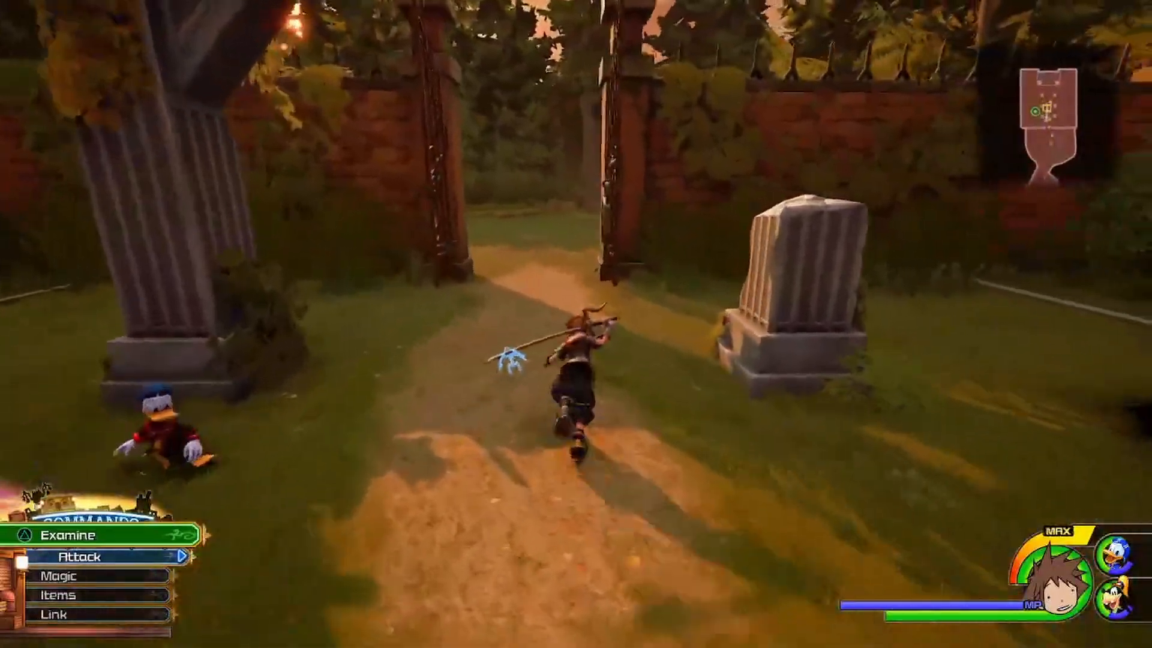
{"action": "key", "text": "space"}
{"action": "key", "text": "w"}
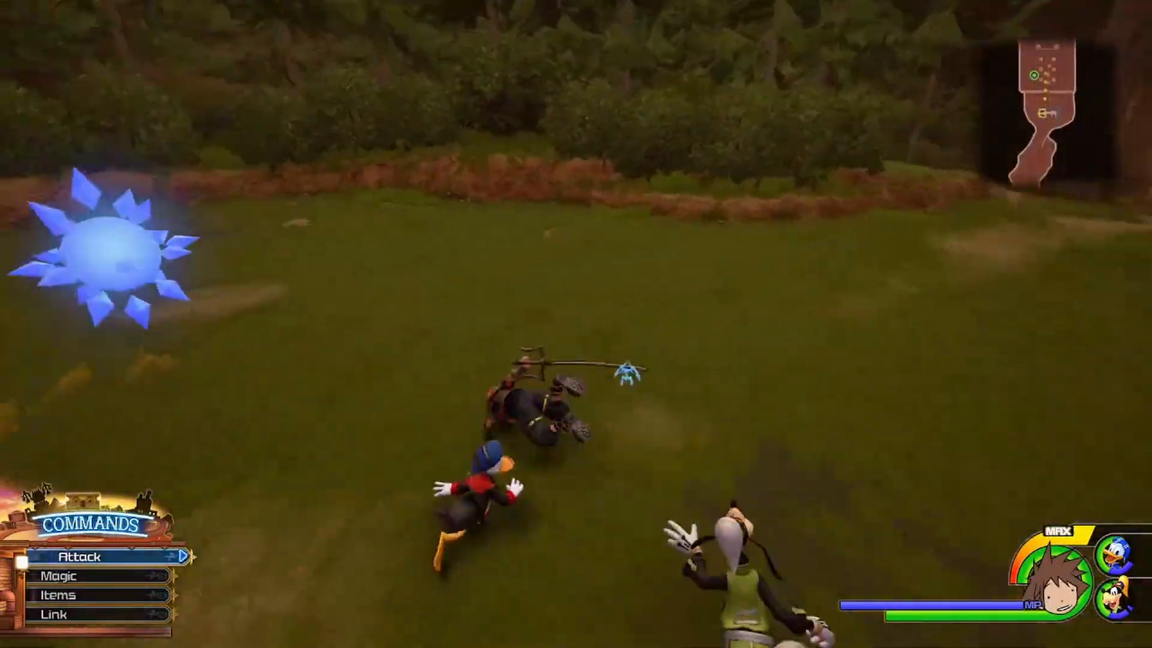
{"action": "key", "text": "w"}
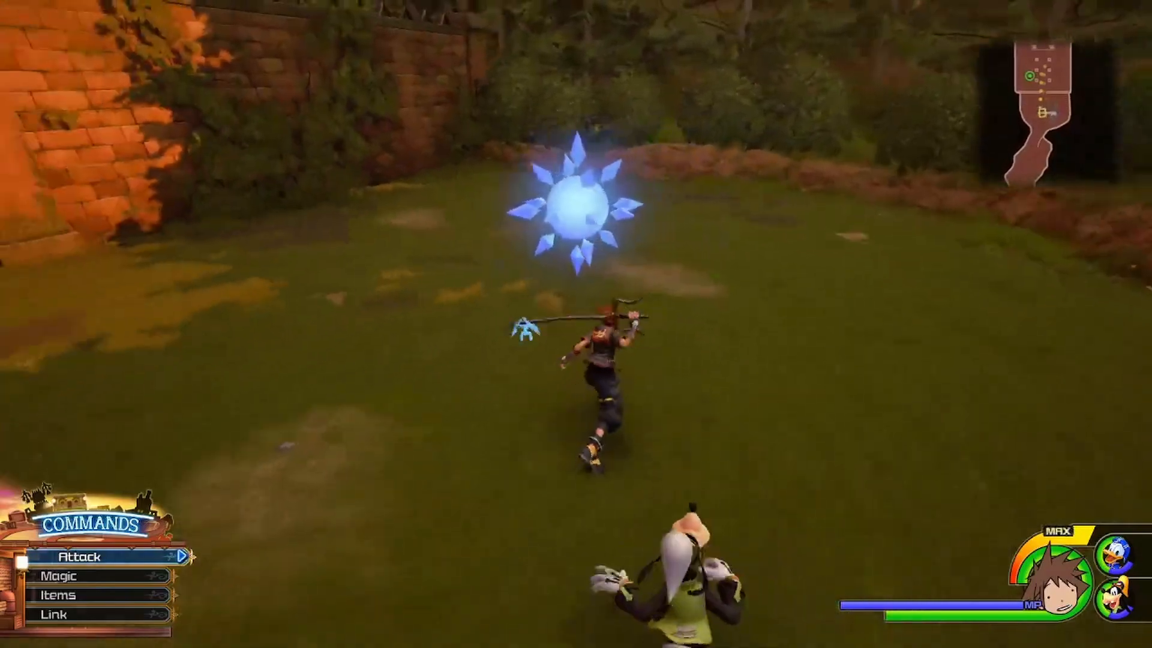
{"action": "key", "text": "Return"}
{"action": "key", "text": "Return"}
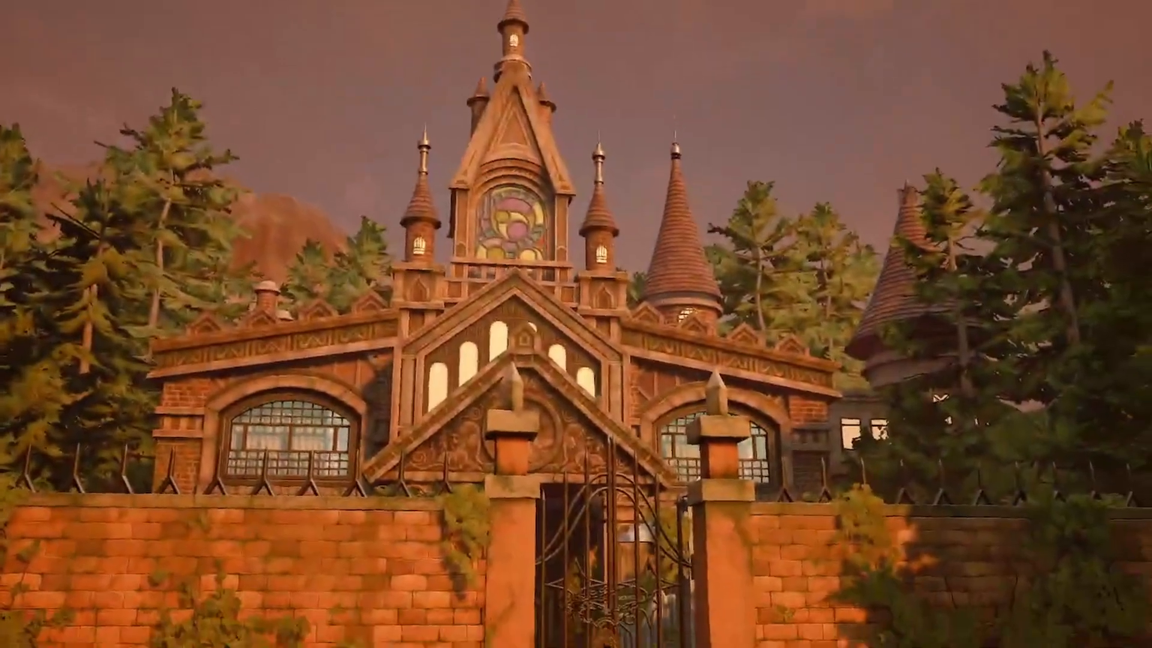
Step: Skip the Battlegate intro, fight the enemy wave in Ultimate Form with Inazuma's Rage, then pause
{"action": "key", "text": "Escape"}
{"action": "key", "text": "Return"}
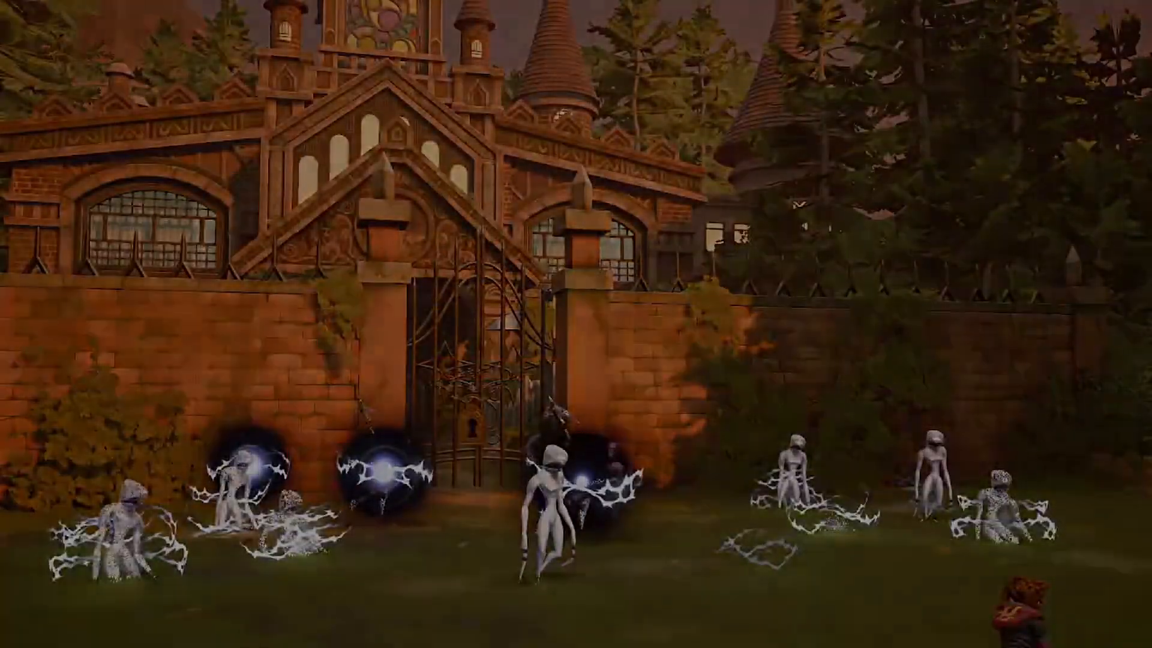
{"action": "key", "text": "w"}
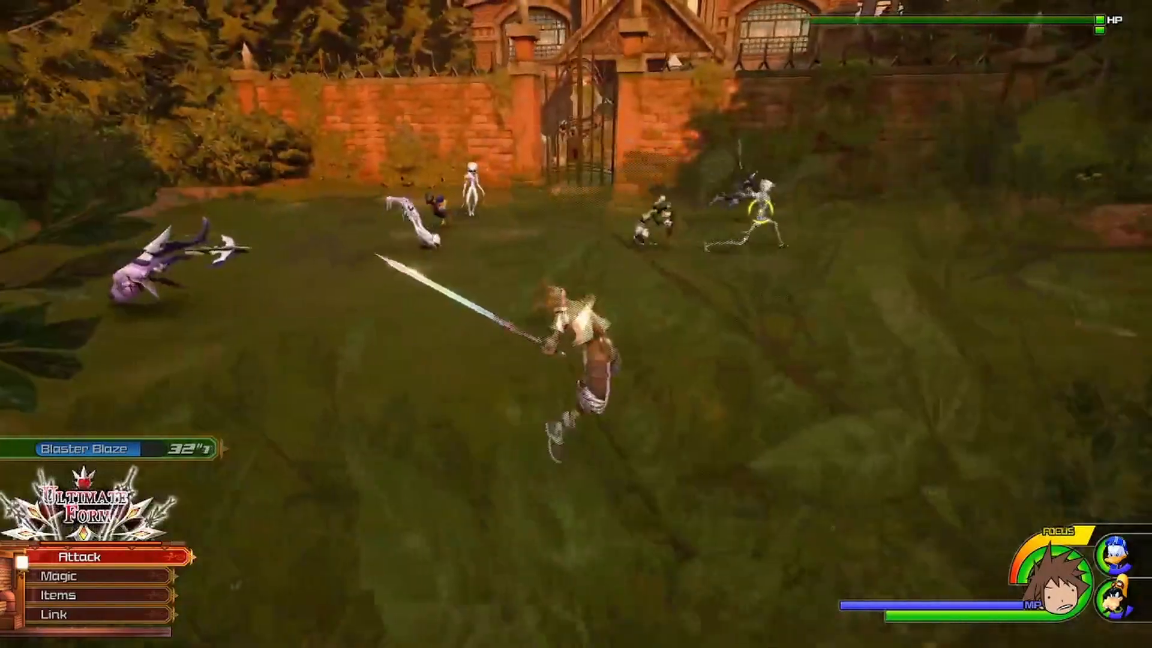
{"action": "key", "text": "Escape"}
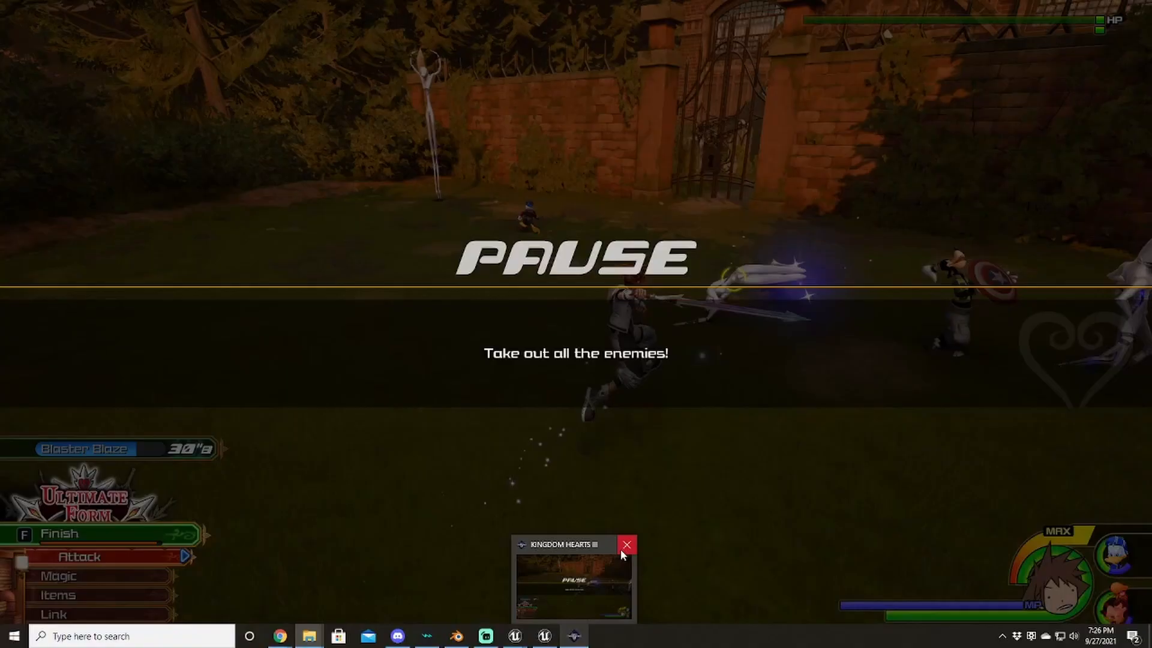
Step: Close Kingdom Hearts III and confirm Yes at 'Exit the game?'
{"action": "left_click", "coordinate": [623, 548]}
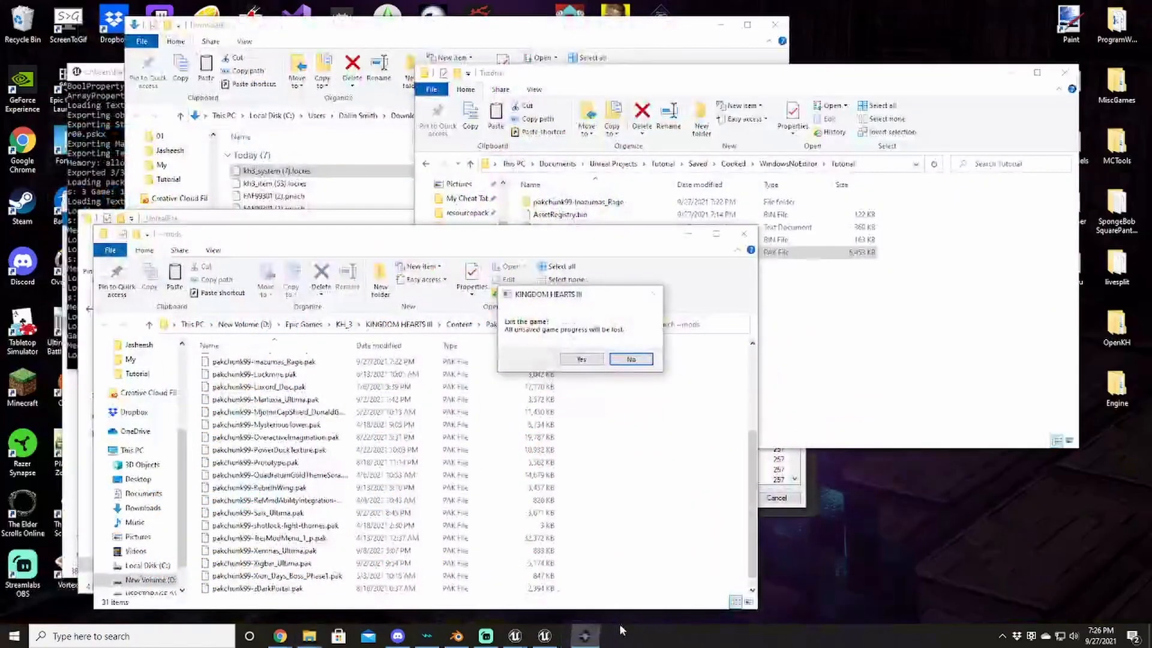
{"action": "left_click", "coordinate": [591, 362]}
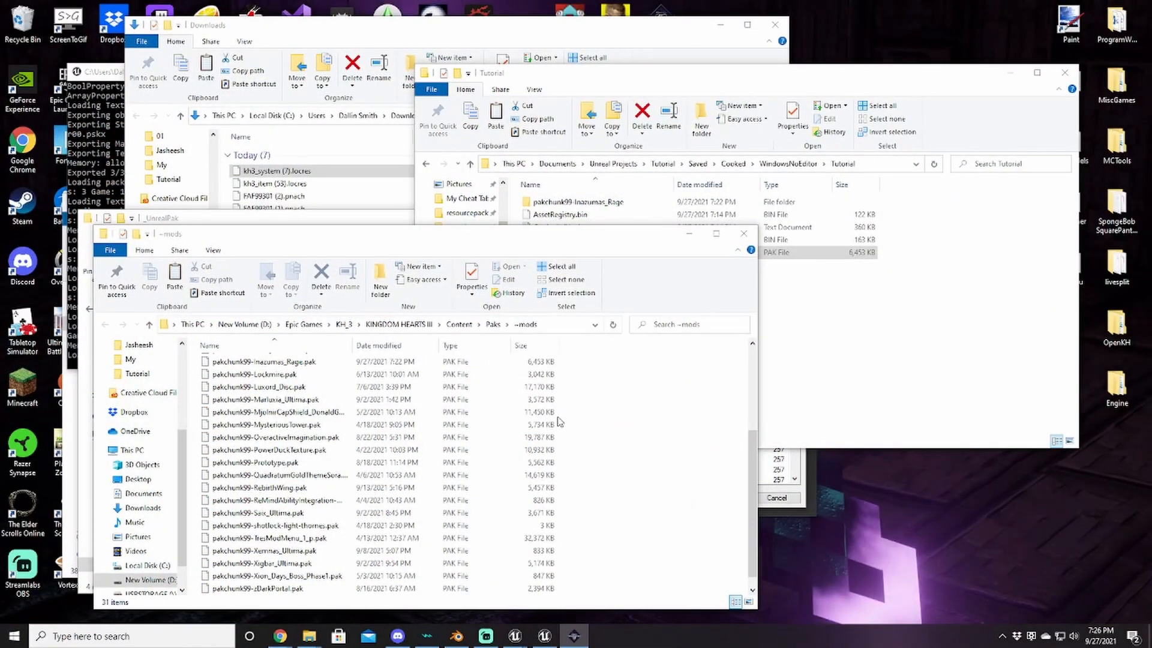